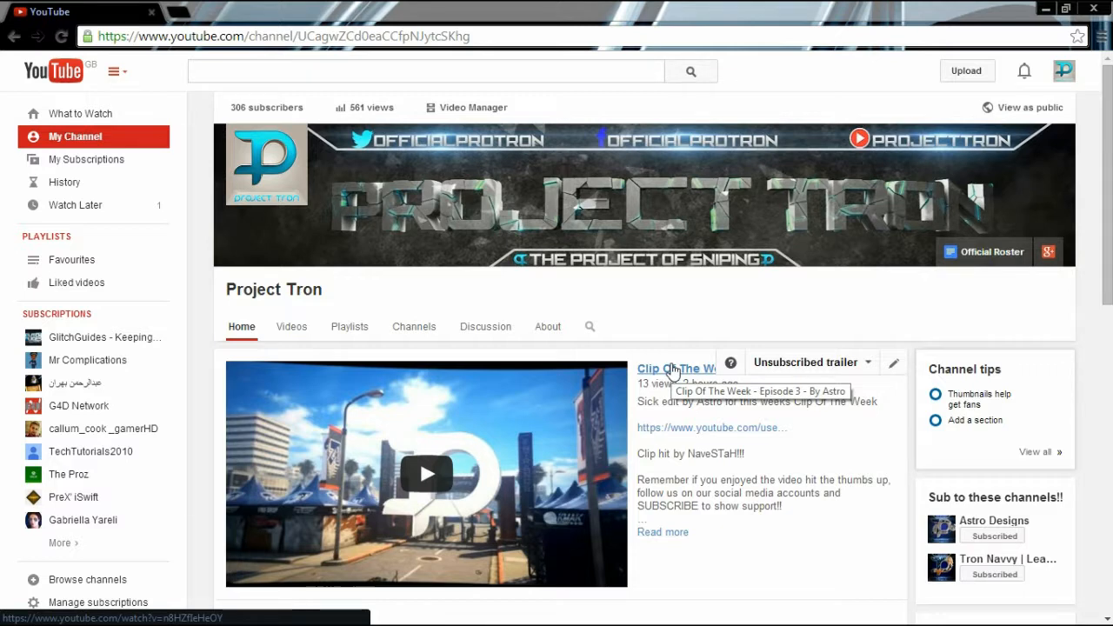
Play and pause 'Clip Of The Week - Episode 3', then close Chrome and minimize After Effects
left_click(672, 369)
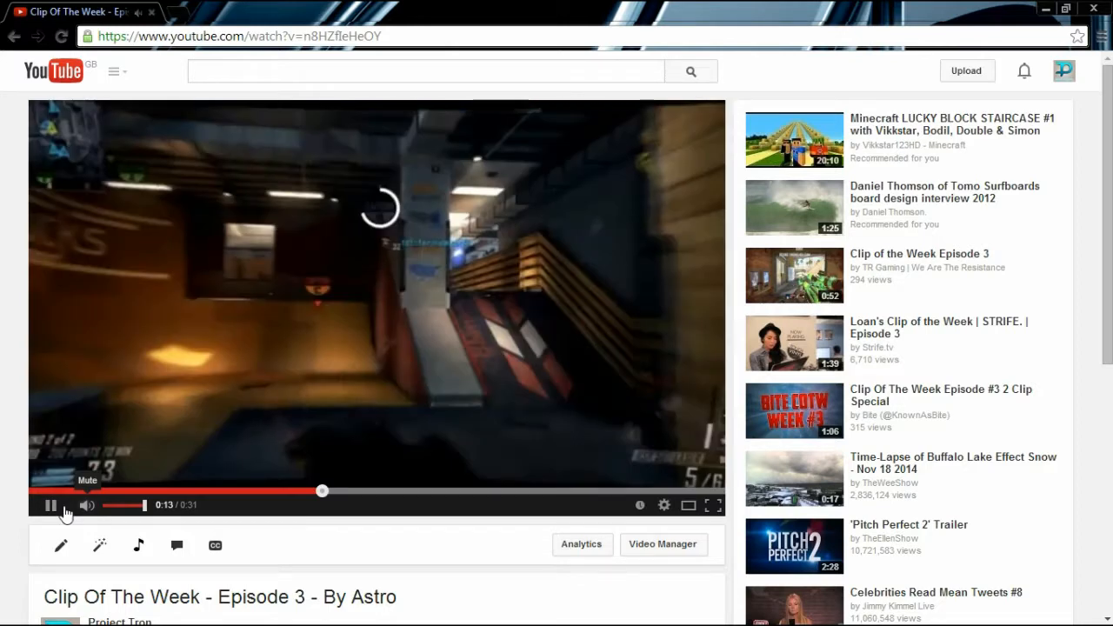
left_click(61, 506)
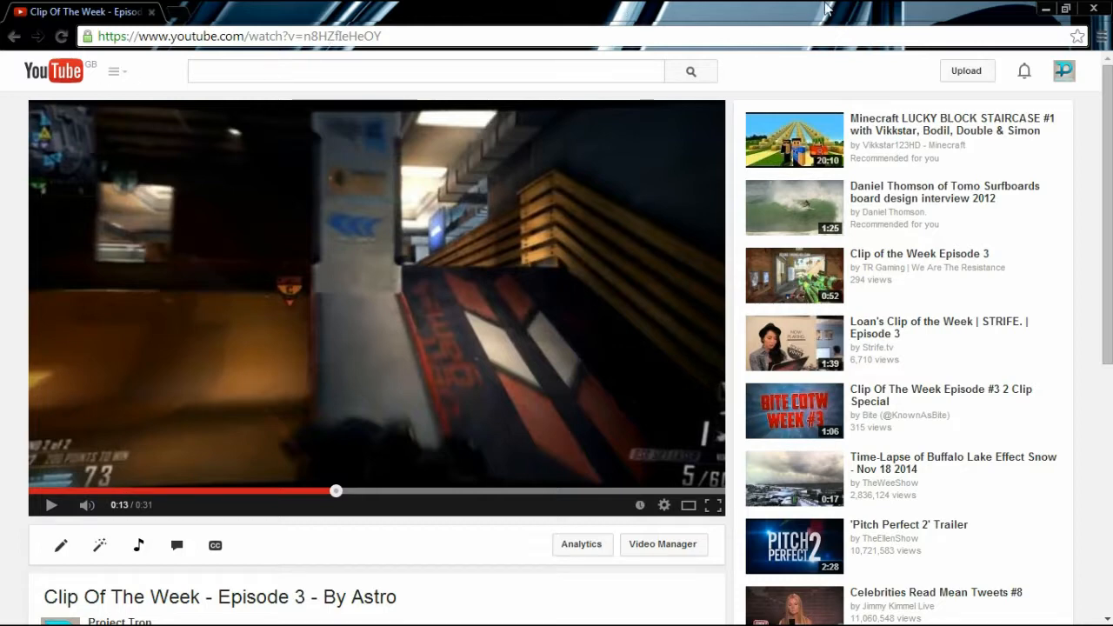
left_click(1092, 10)
left_click(1043, 9)
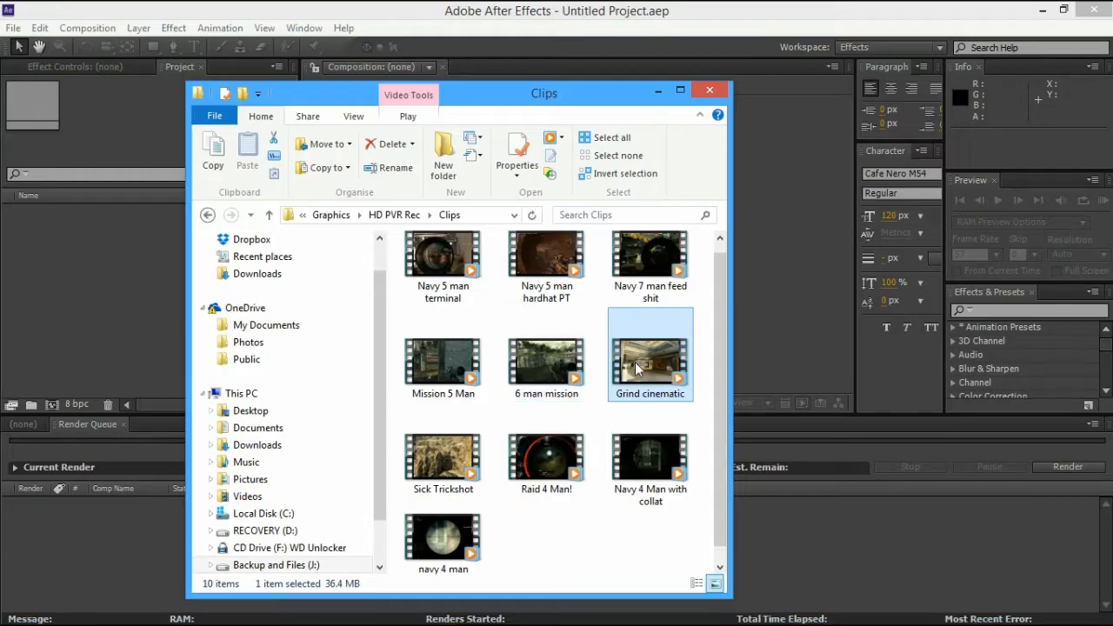
Import Grind cinematic.ts and build a 'Grind cinematic' composition from that footage
left_click_drag(648, 363, 87, 335)
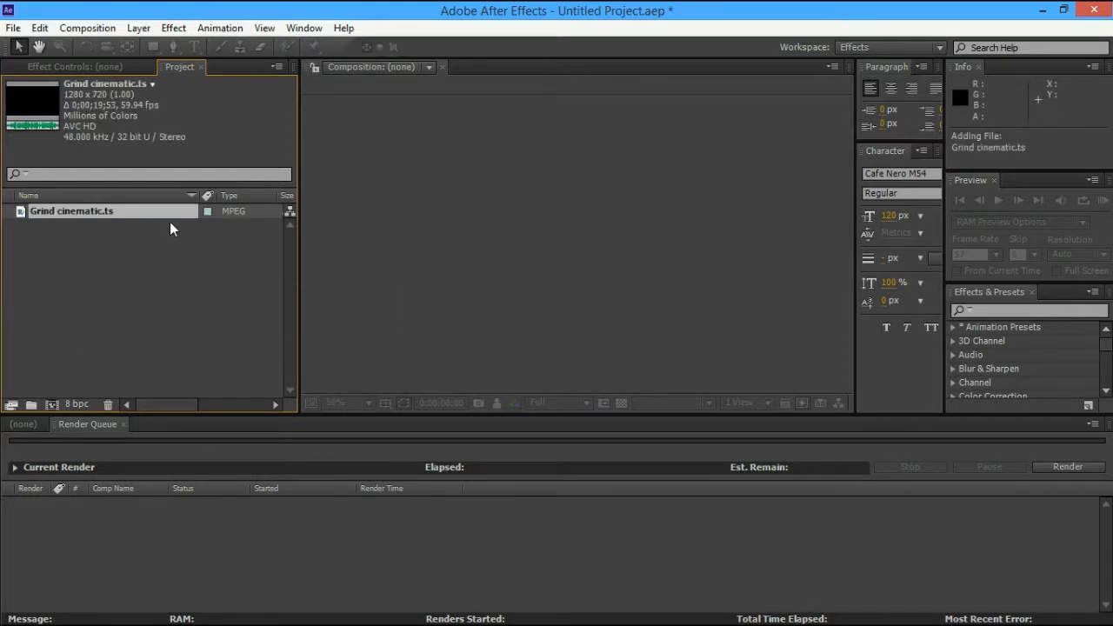
left_click_drag(147, 214, 54, 403)
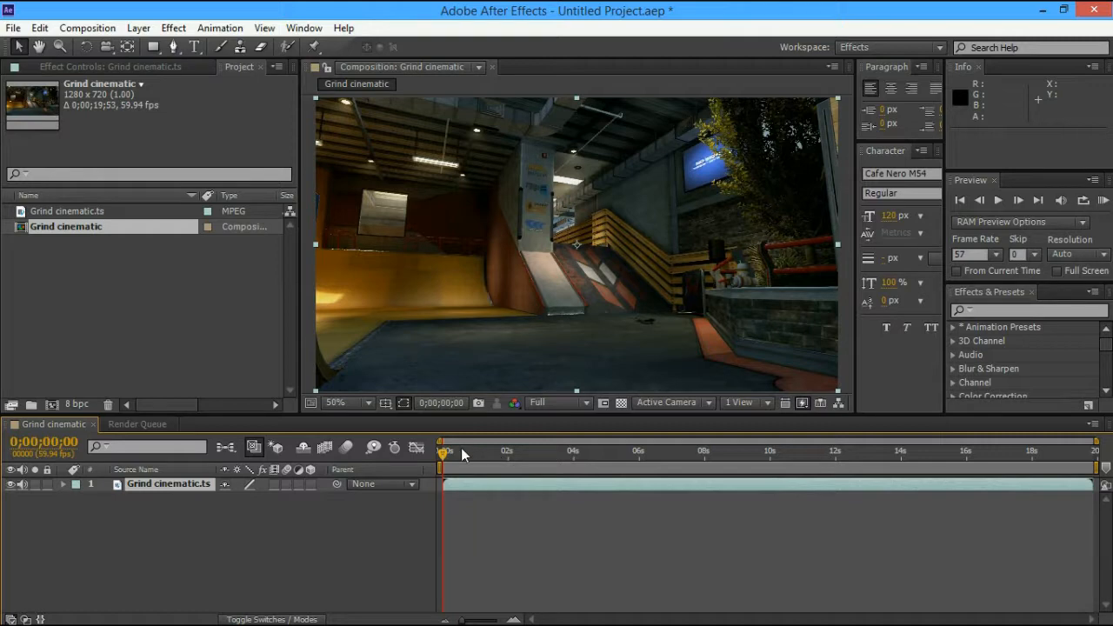
Split the footage layer at 0;00;02;58 and delete the opening part
left_click_drag(461, 450, 540, 459)
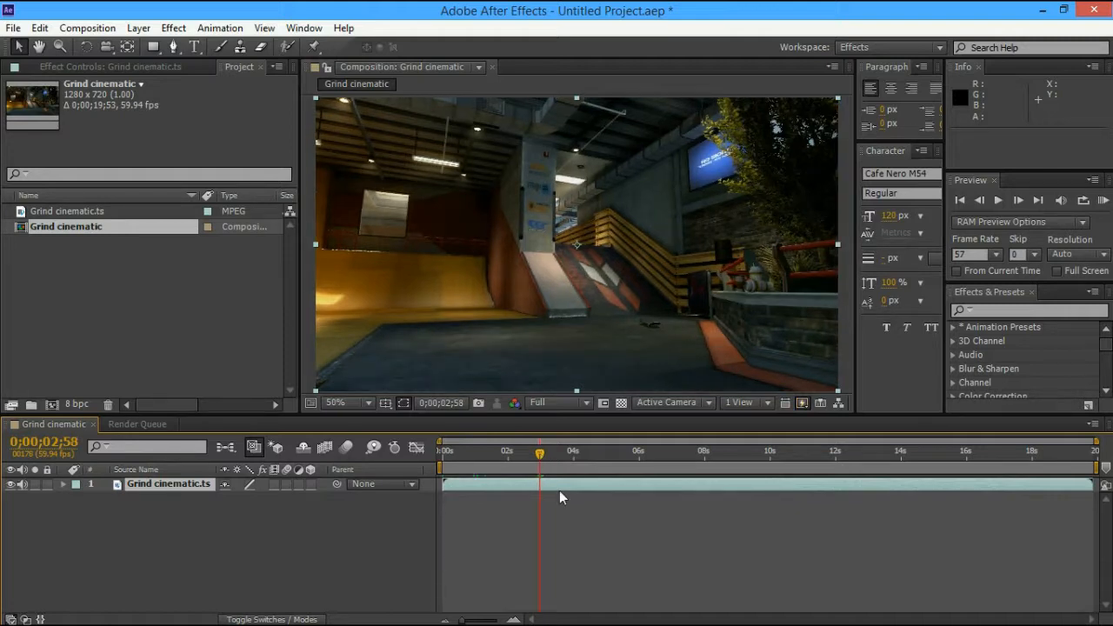
key("ctrl+shift+d")
left_click(519, 497)
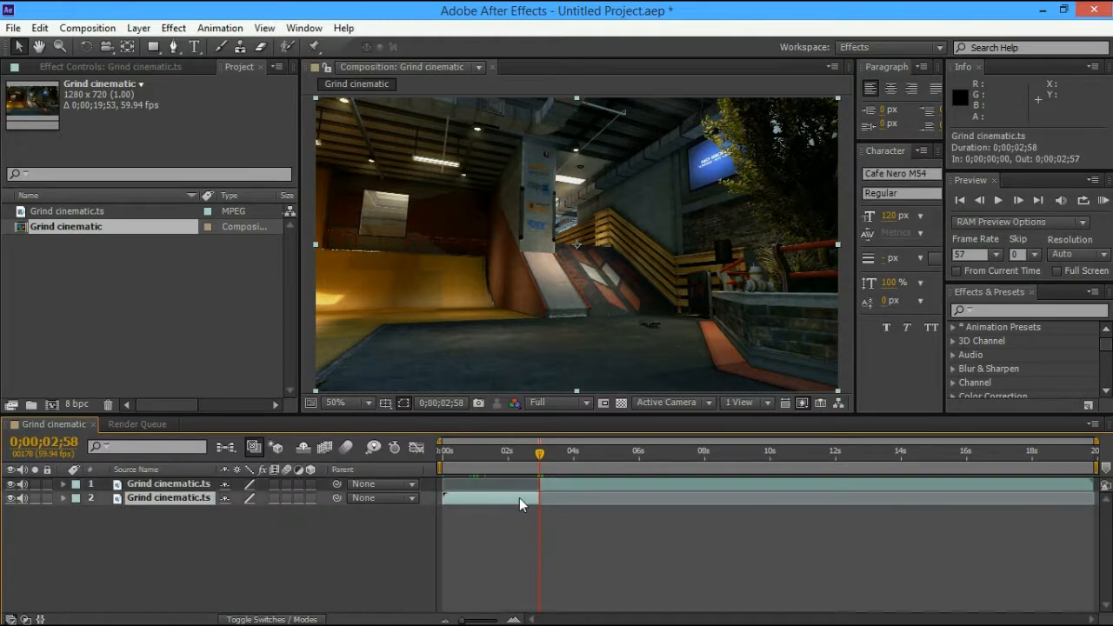
key("Delete")
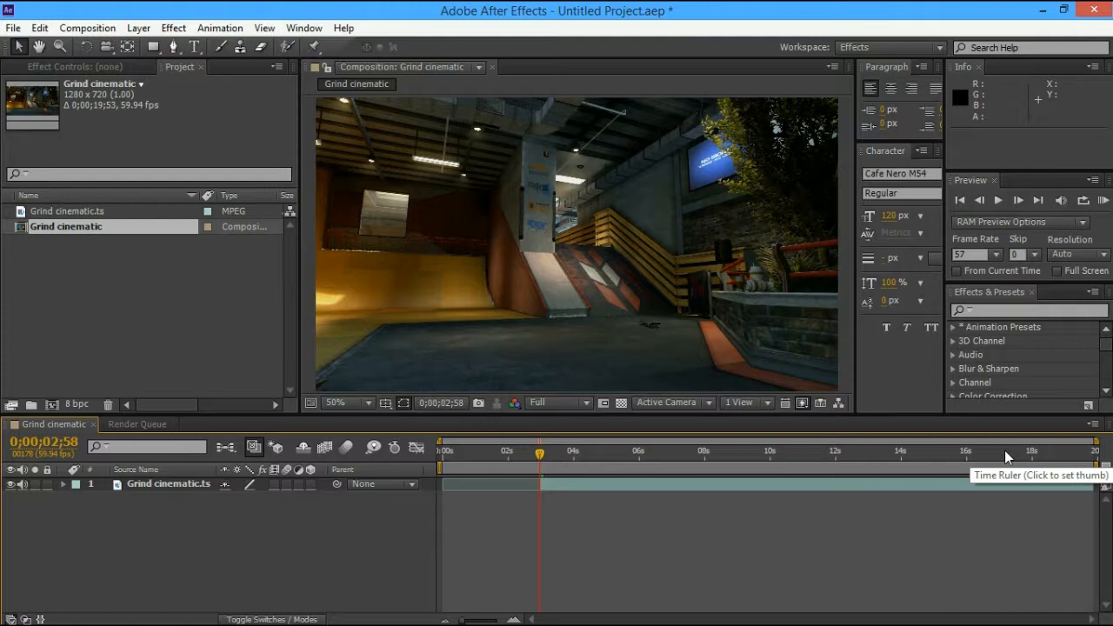
Split the layer at 0;00;15;54 and delete the footage after that point
mouse_move(837, 611)
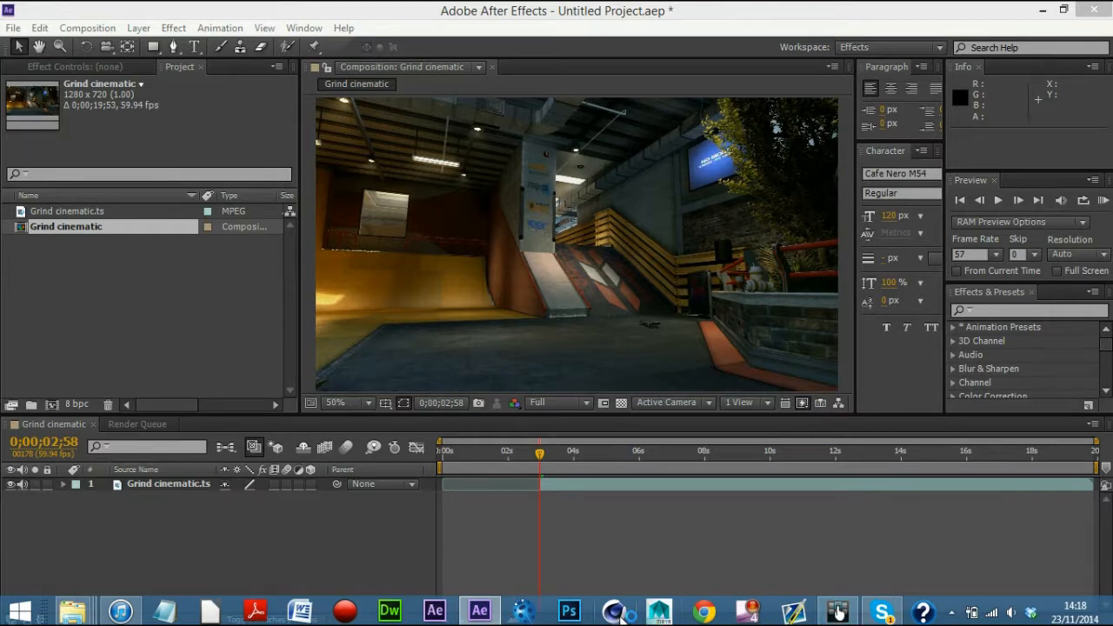
mouse_move(502, 611)
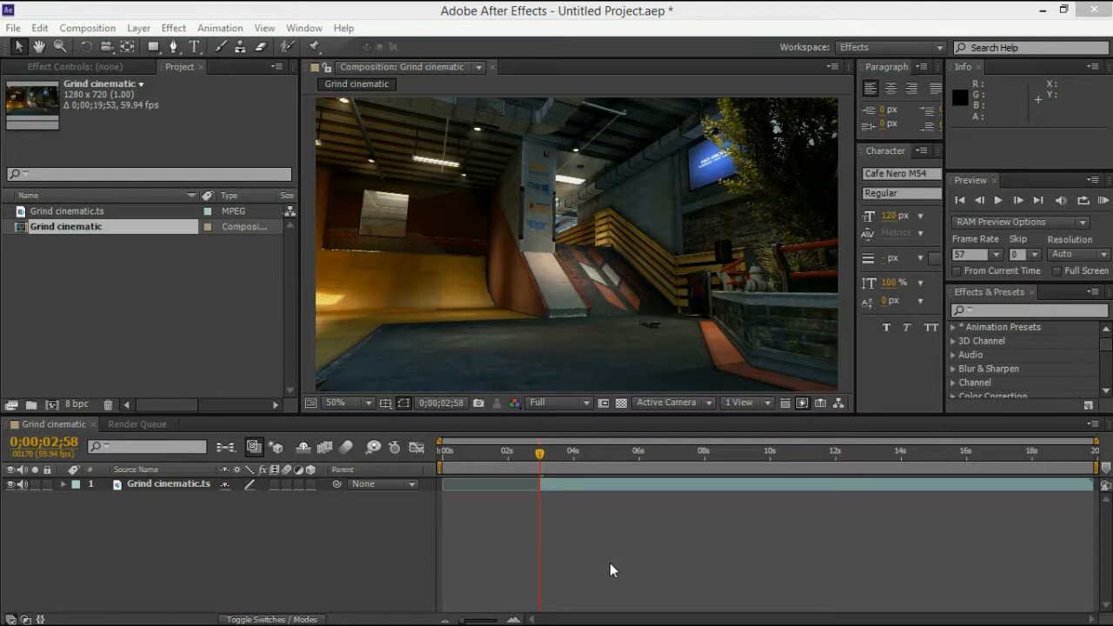
left_click(874, 453)
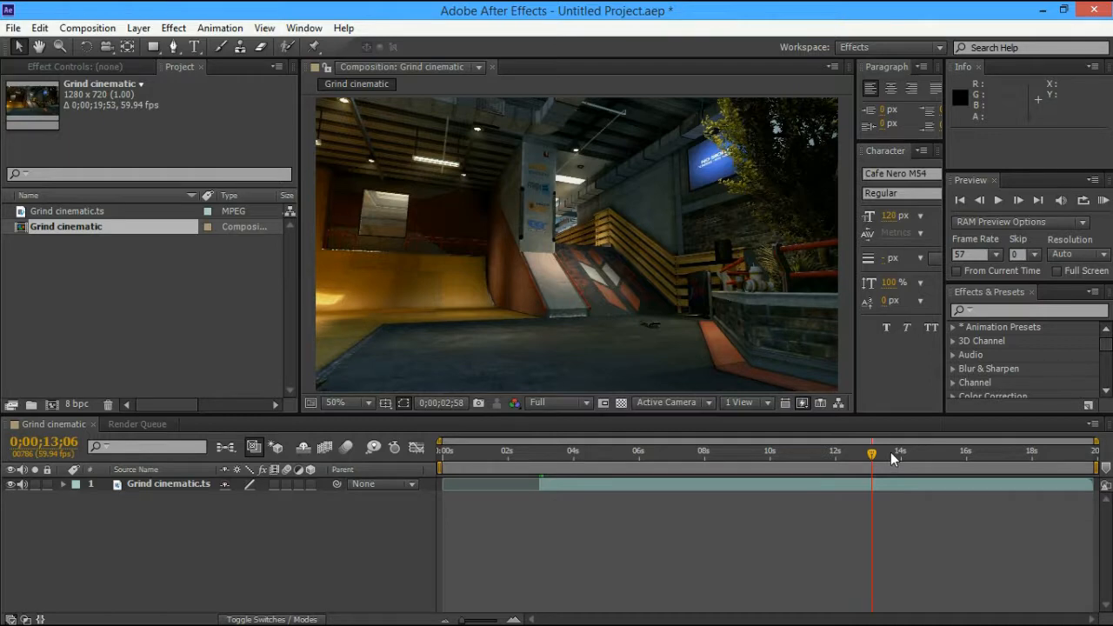
left_click_drag(892, 458, 924, 458)
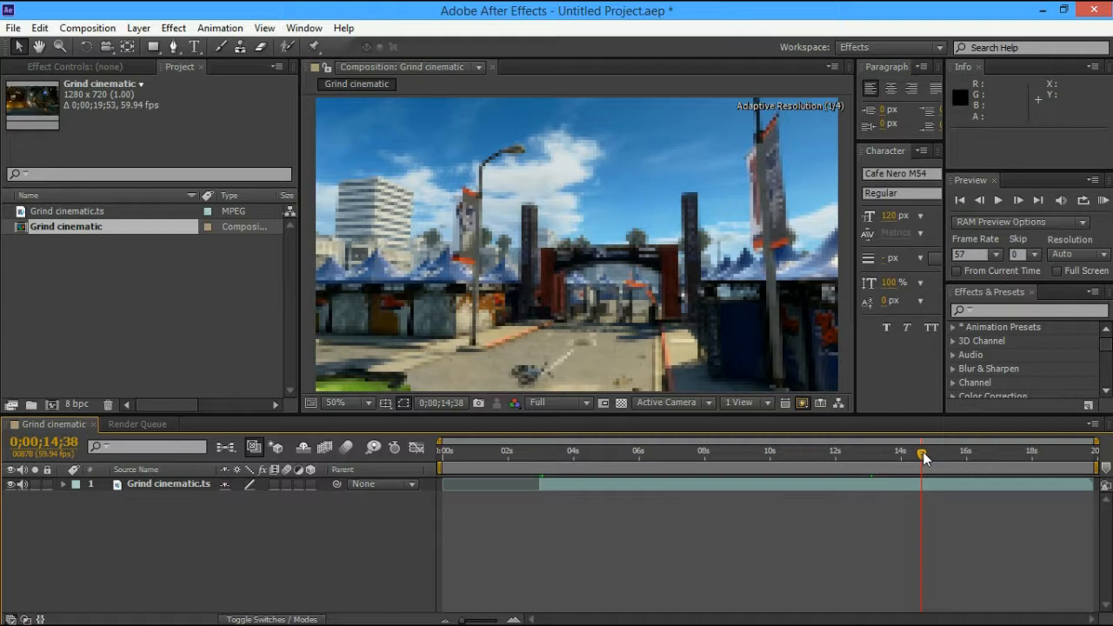
left_click_drag(924, 458, 963, 463)
left_click(1027, 482)
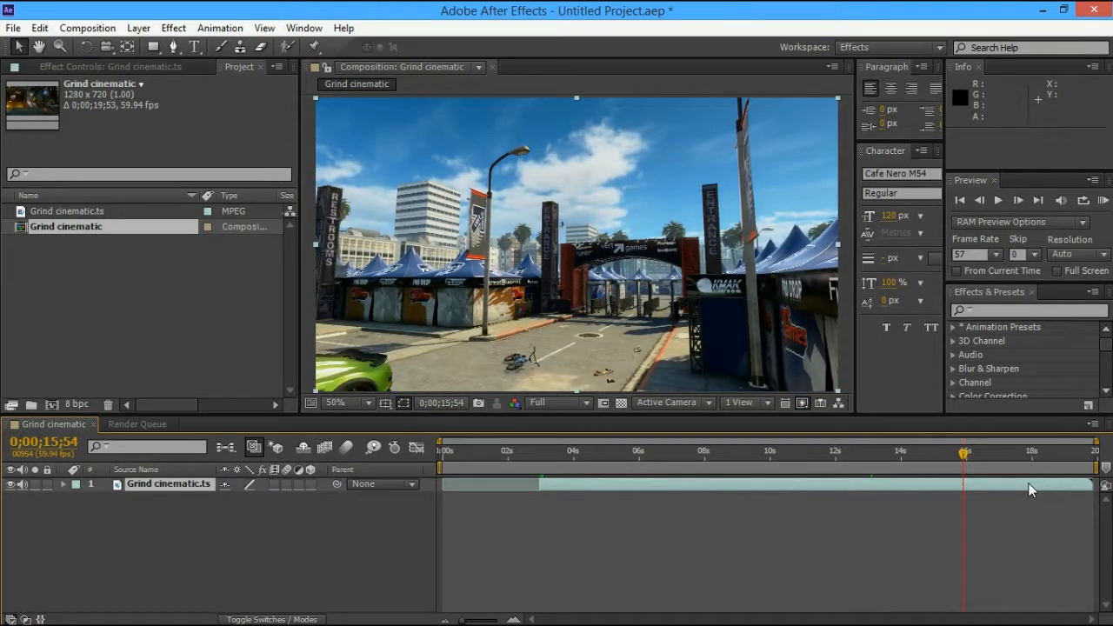
key("ctrl+shift+d")
key("Delete")
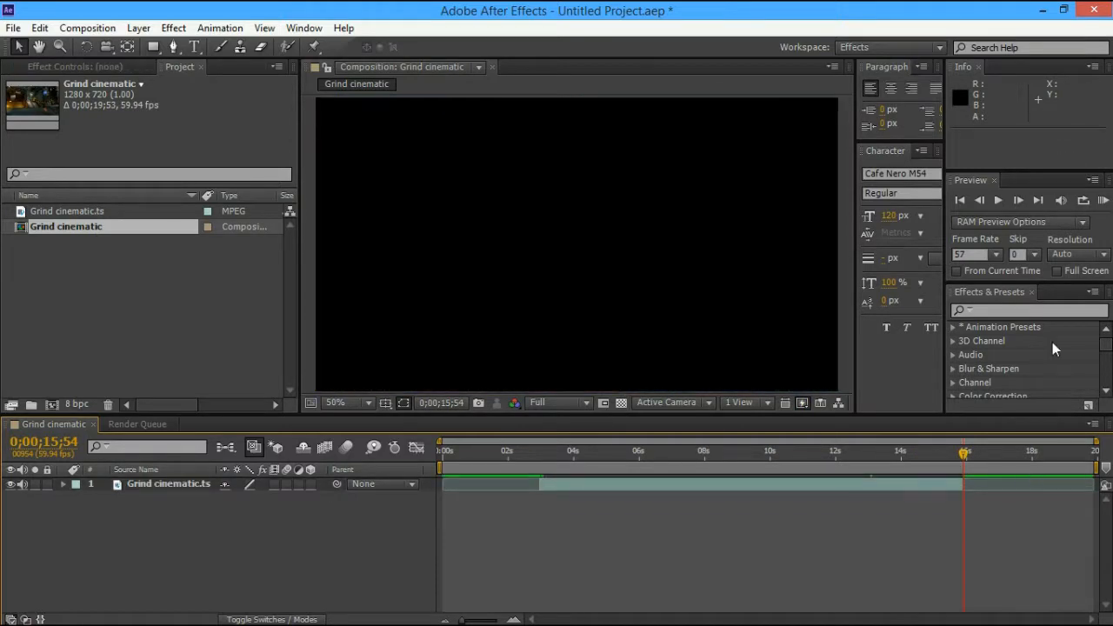
Start the work area at 02;58 and trim the composition to the work area
left_click(981, 200)
left_click(981, 200)
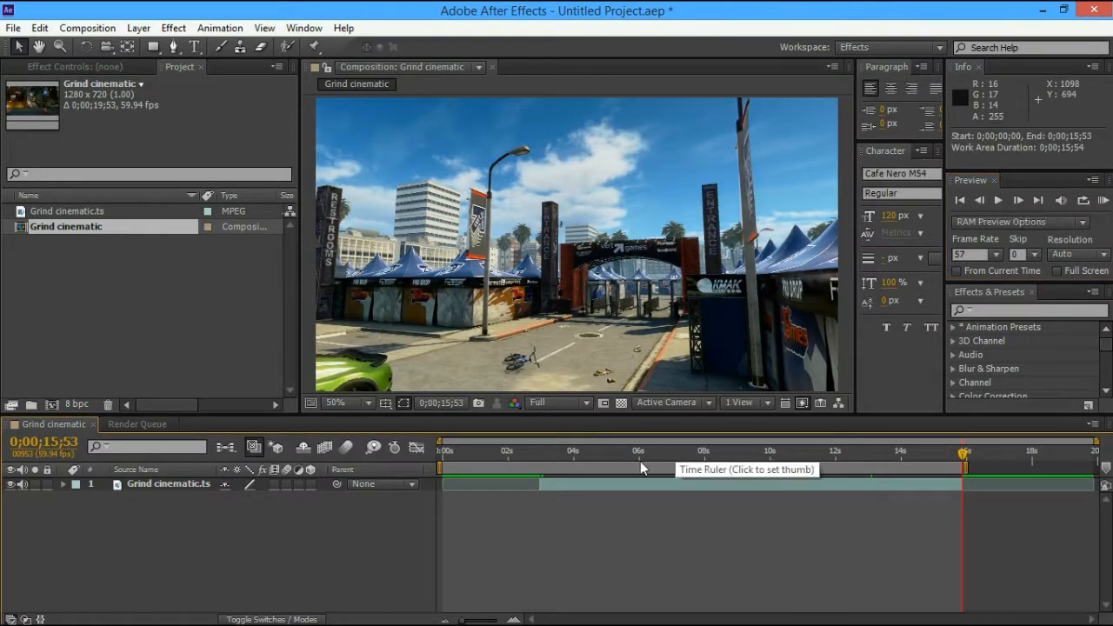
left_click_drag(640, 461, 540, 452)
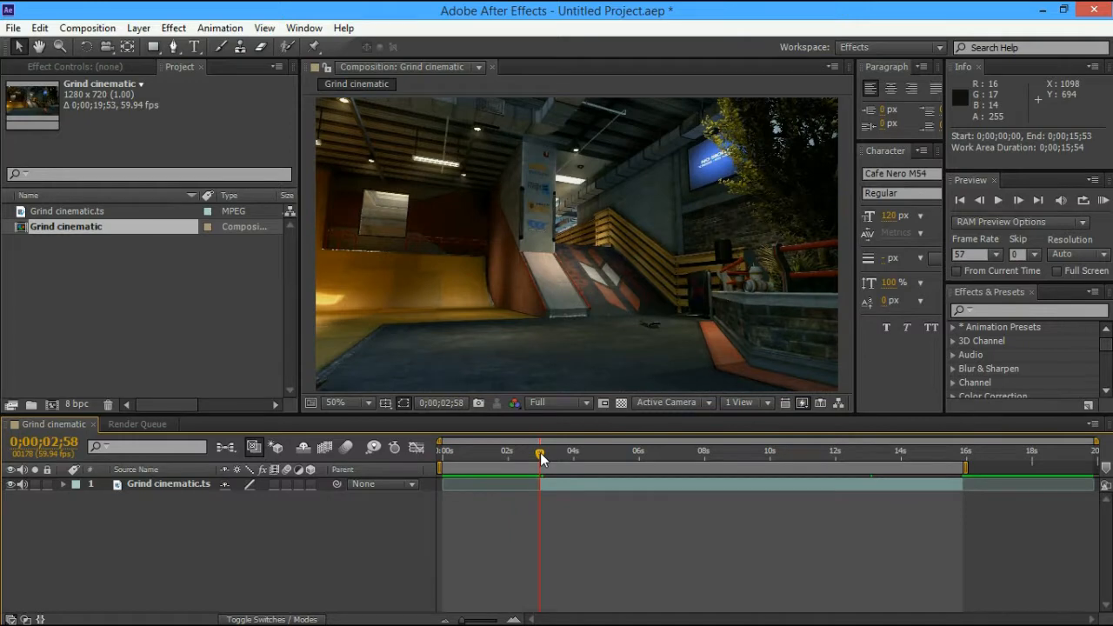
key("b")
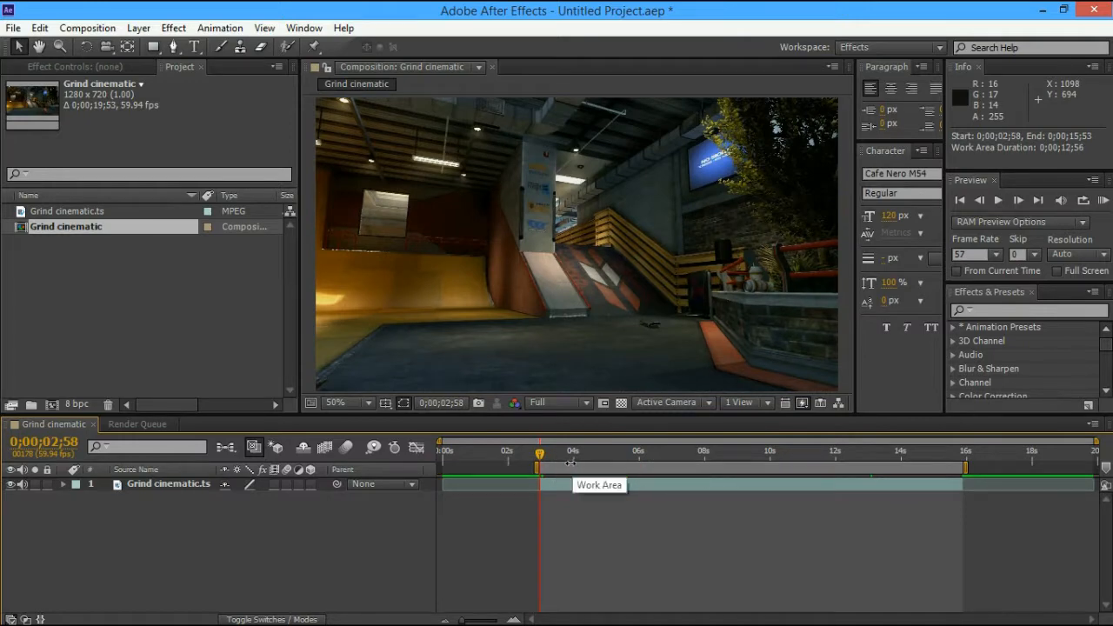
right_click(717, 464)
left_click(751, 511)
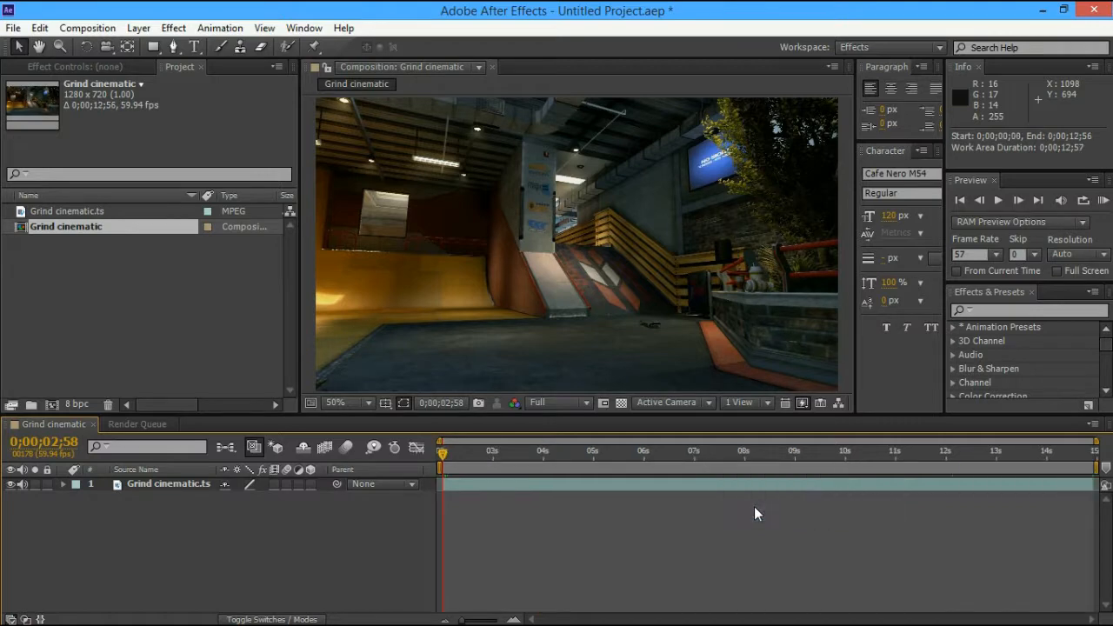
Preview the trimmed footage, return to the start, and add the composition to the Render Queue
left_click_drag(564, 449, 853, 458)
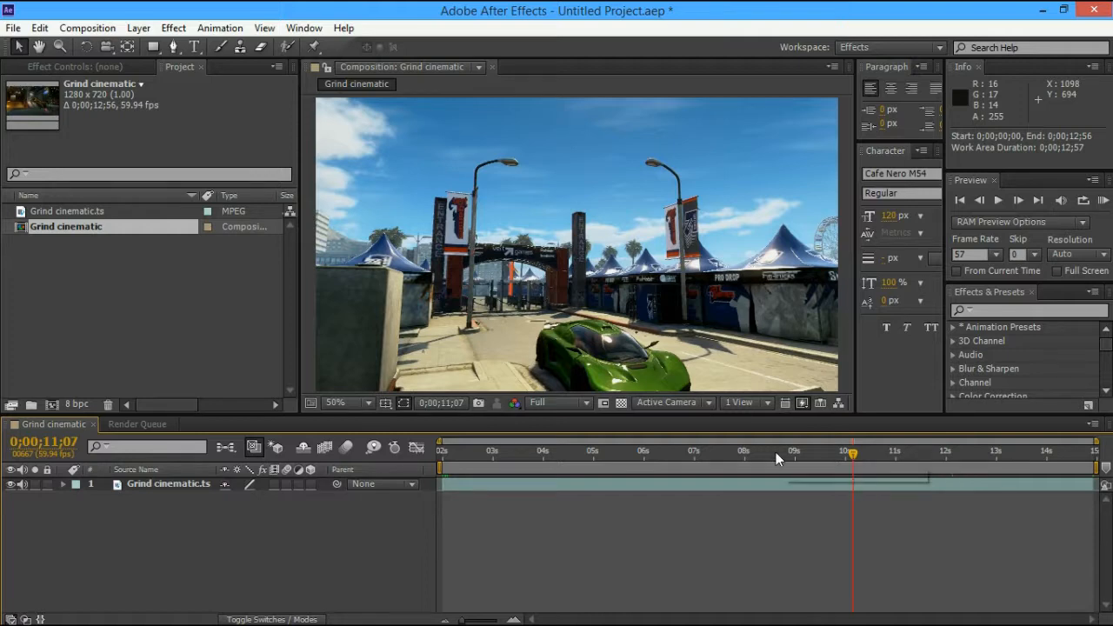
key("Home")
left_click(87, 28)
left_click(129, 148)
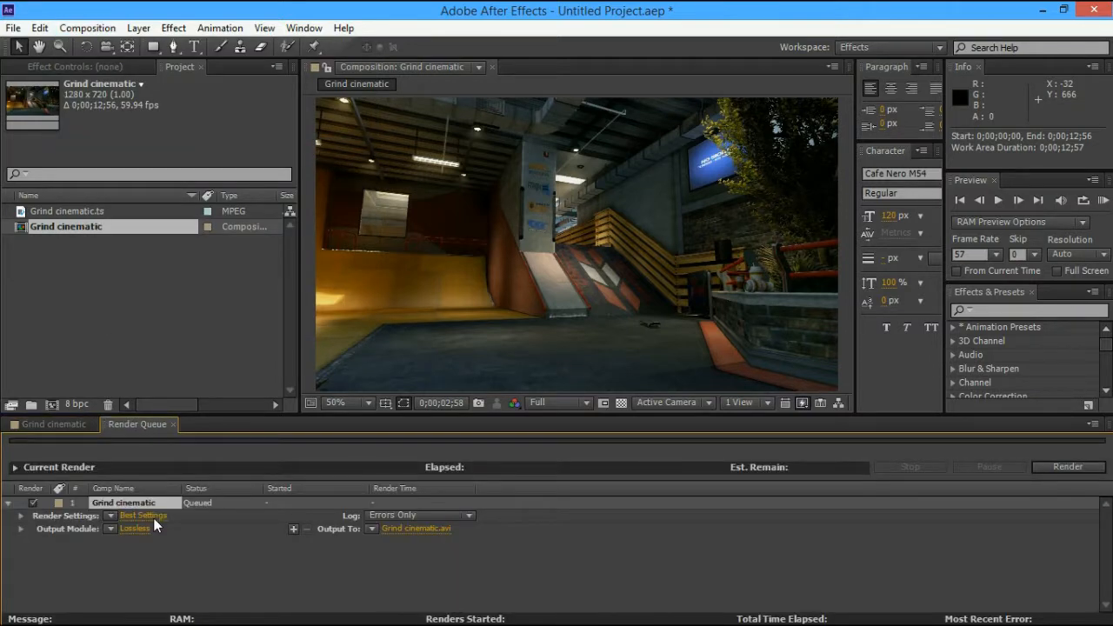
Confirm Custom 'Best Settings' for the queued render and set the preview frame rate to 59.94
left_click(153, 517)
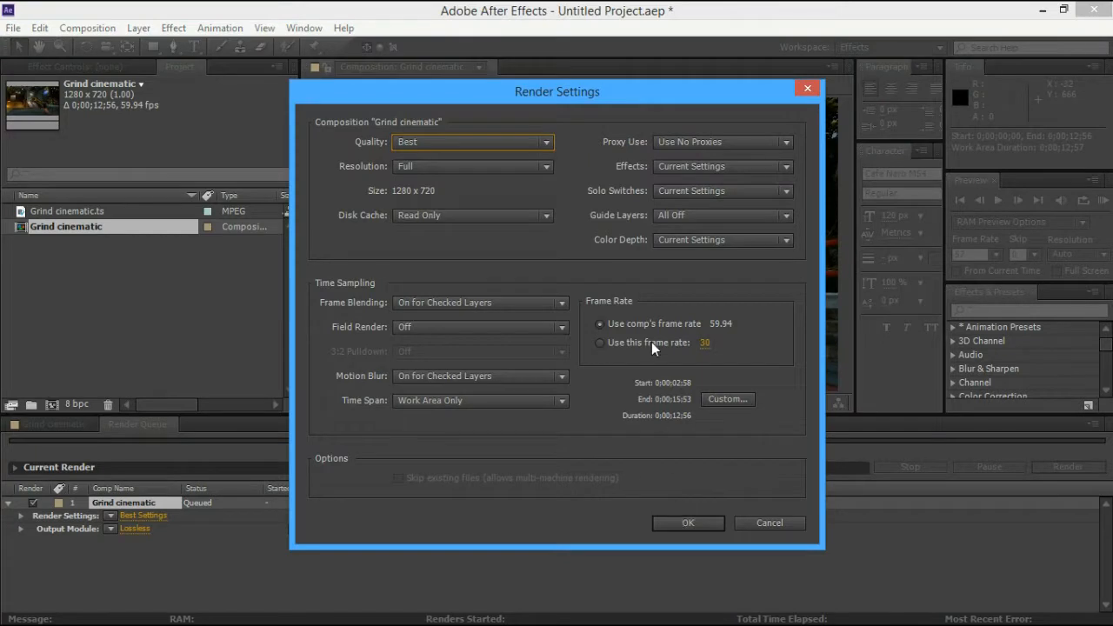
left_click(669, 520)
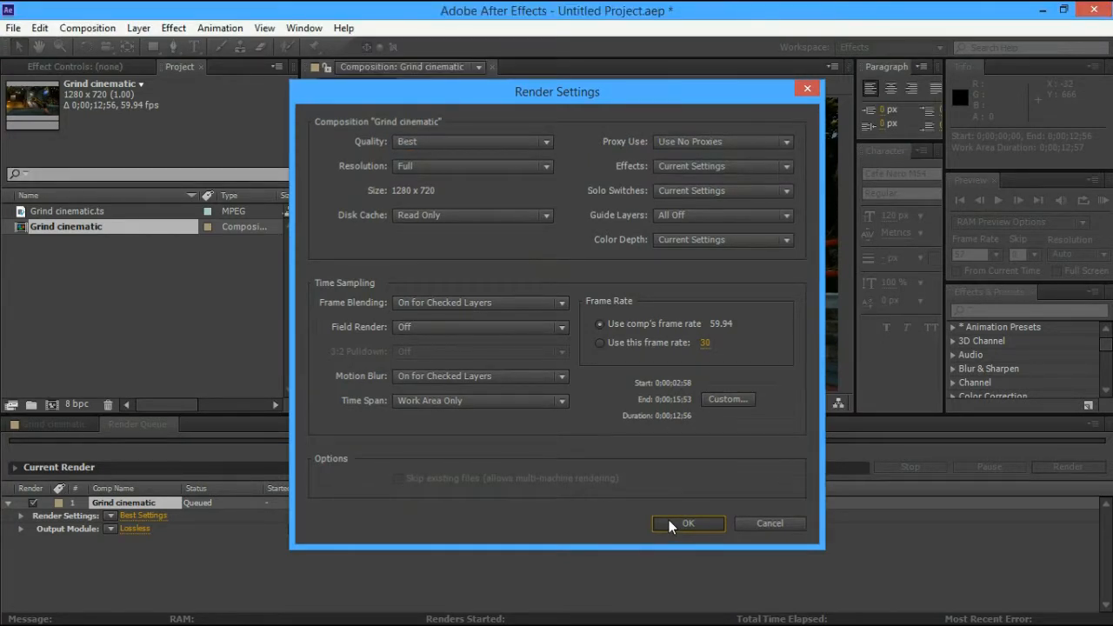
left_click(686, 522)
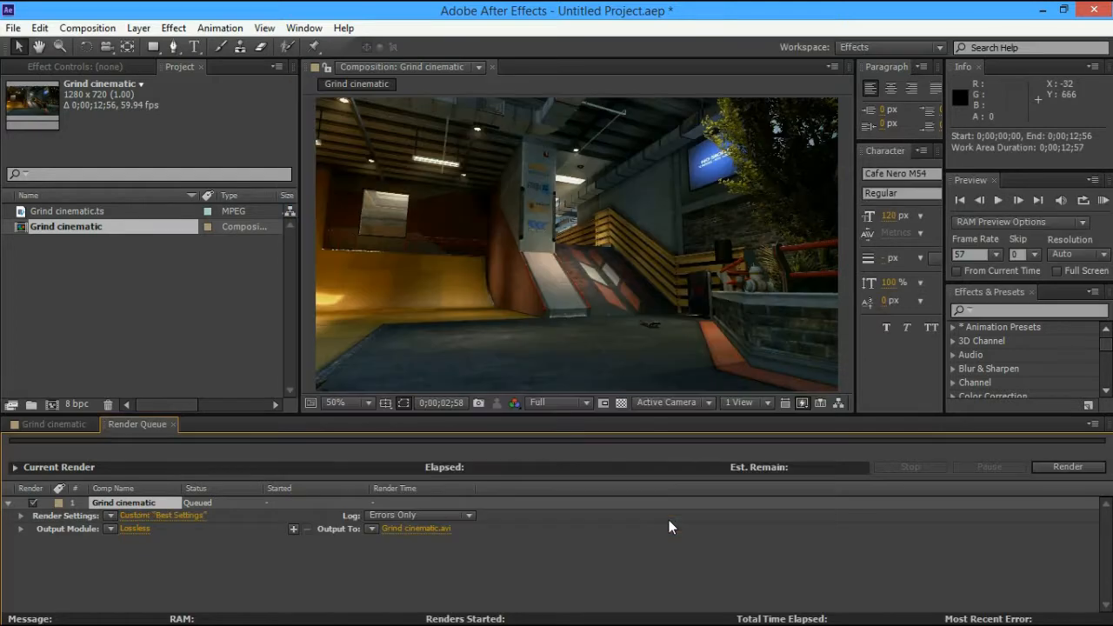
left_click(995, 253)
left_click(982, 385)
left_click(797, 549)
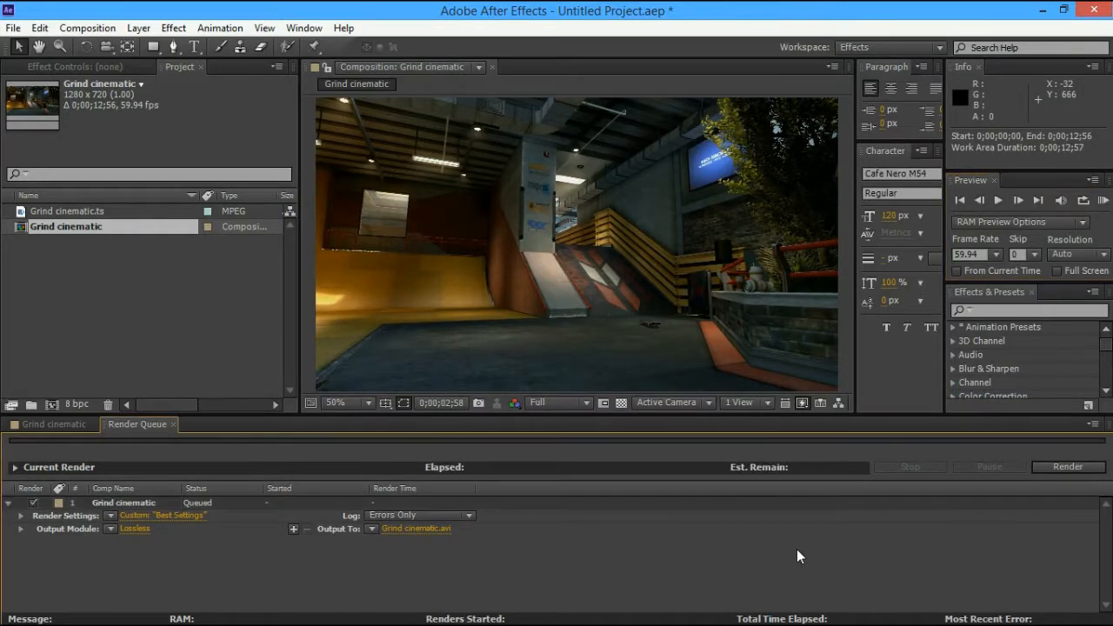
left_click(139, 526)
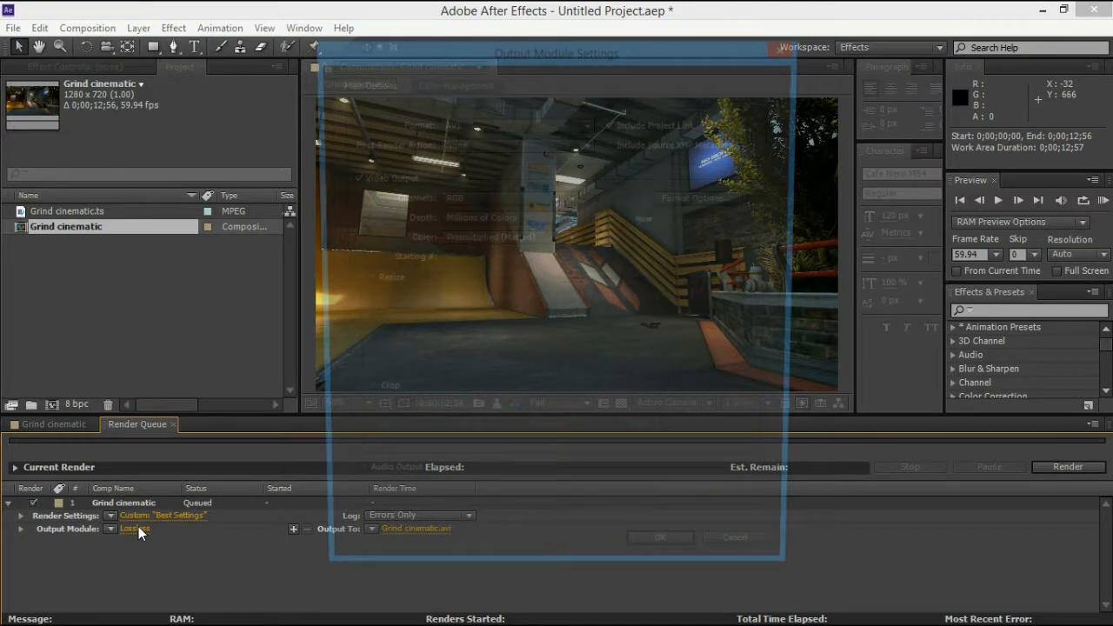
Switch the output format to JPEG Sequence and lower JPEG quality from 10 to 7
left_click(515, 123)
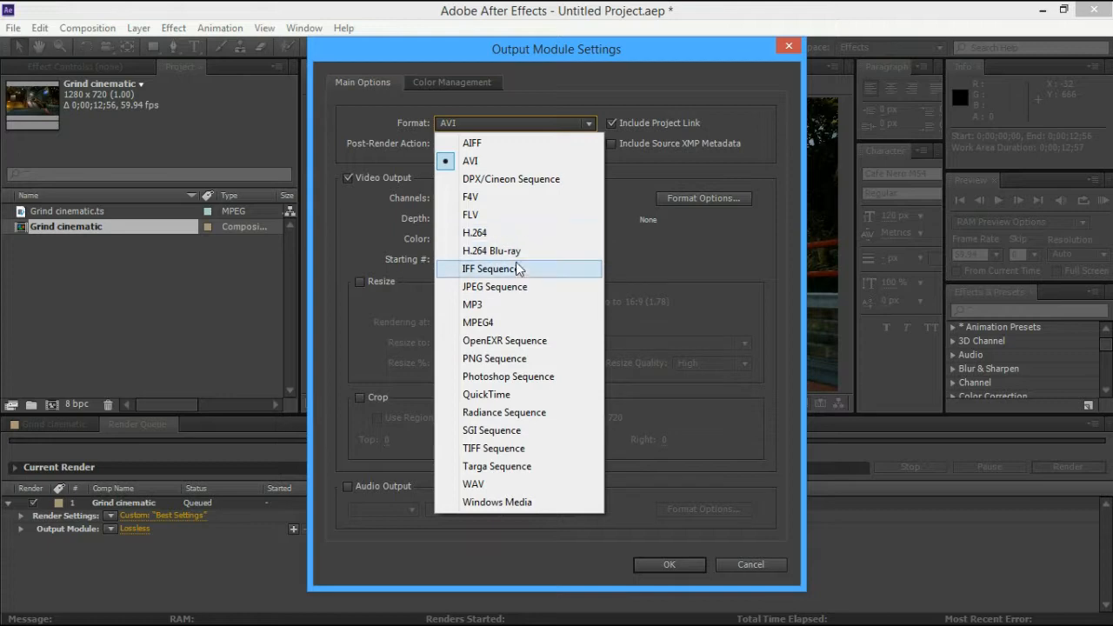
left_click(509, 286)
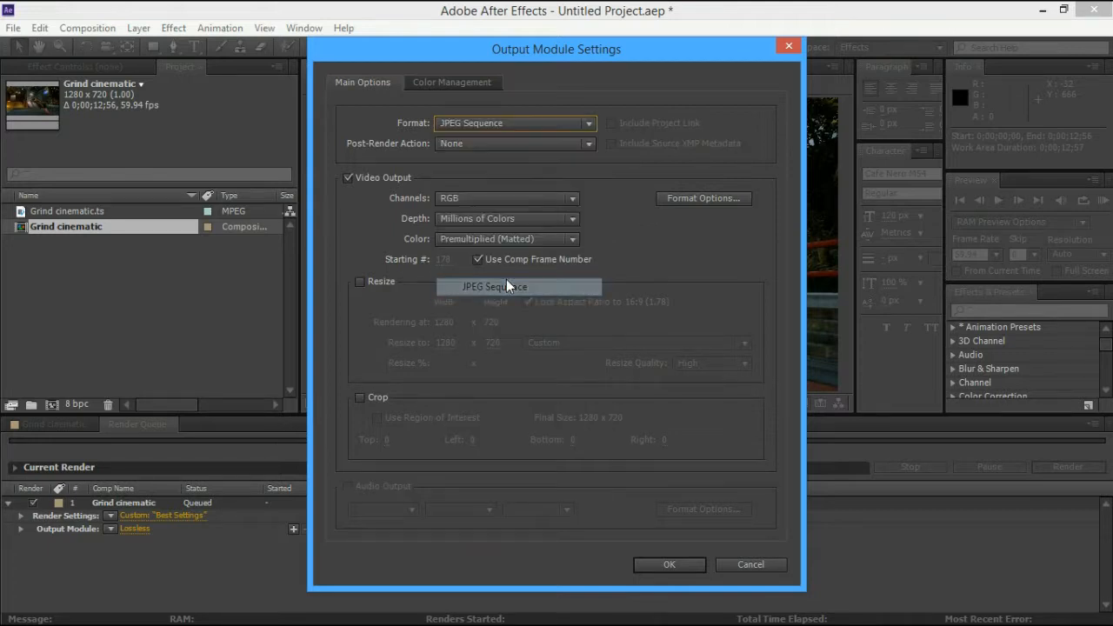
left_click(697, 198)
left_click_drag(650, 279, 686, 285)
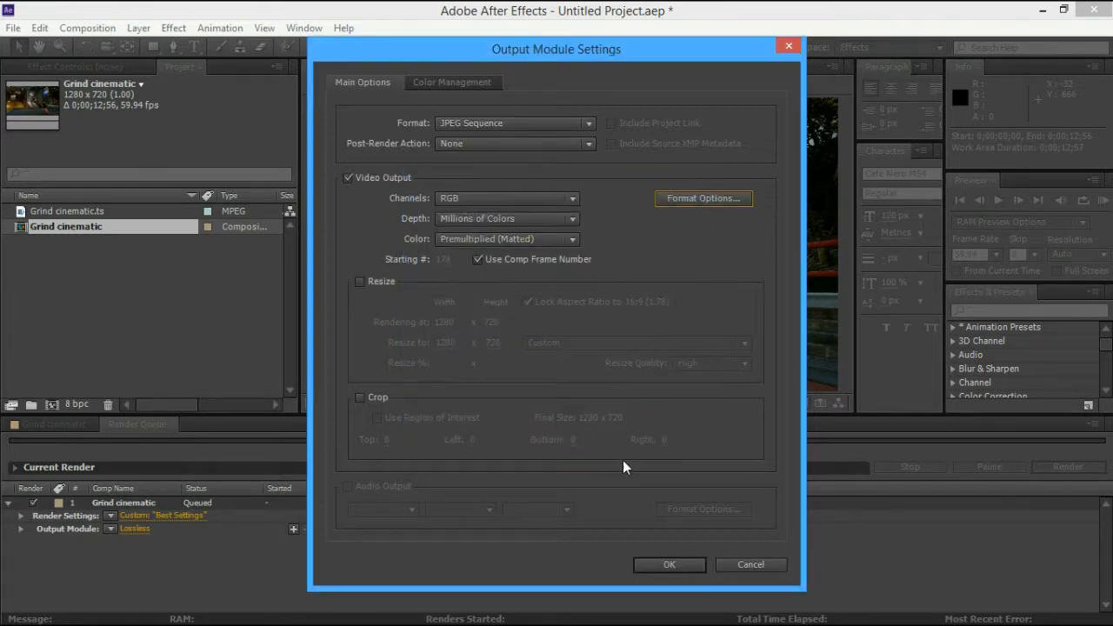
left_click(648, 563)
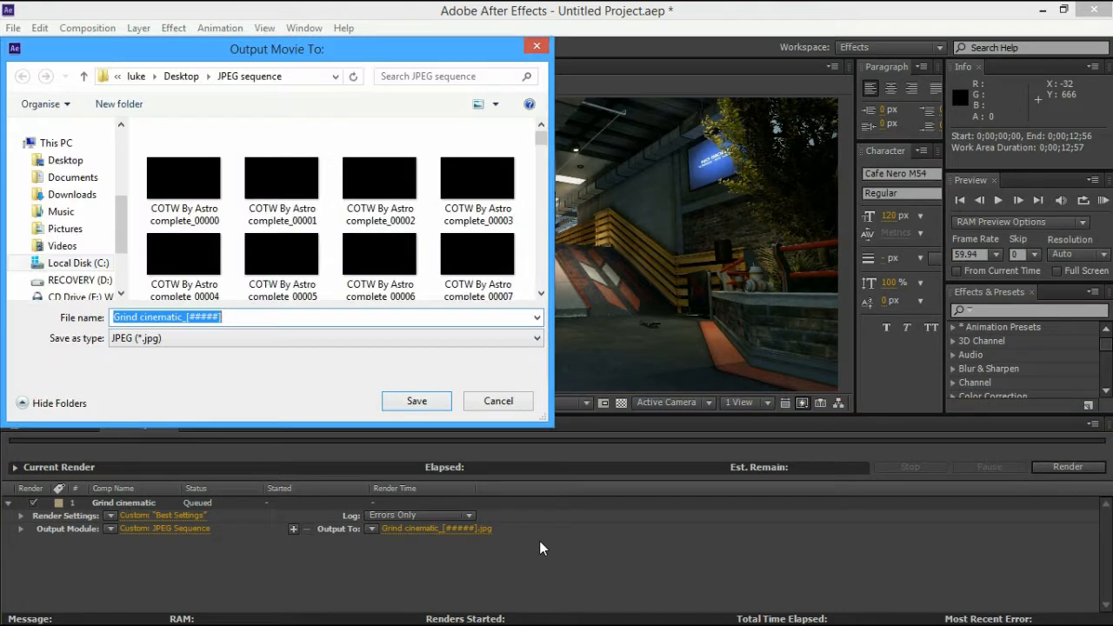
Browse the render destination to the Desktop > Tutorial > sequence folder
left_click_drag(129, 246, 121, 264)
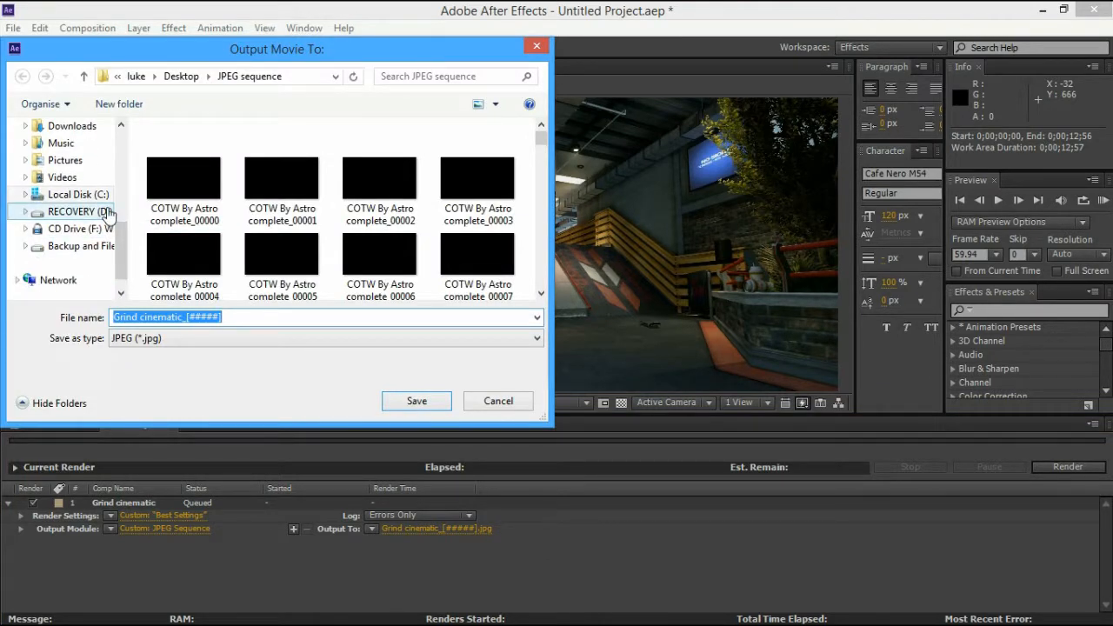
left_click_drag(120, 246, 125, 211)
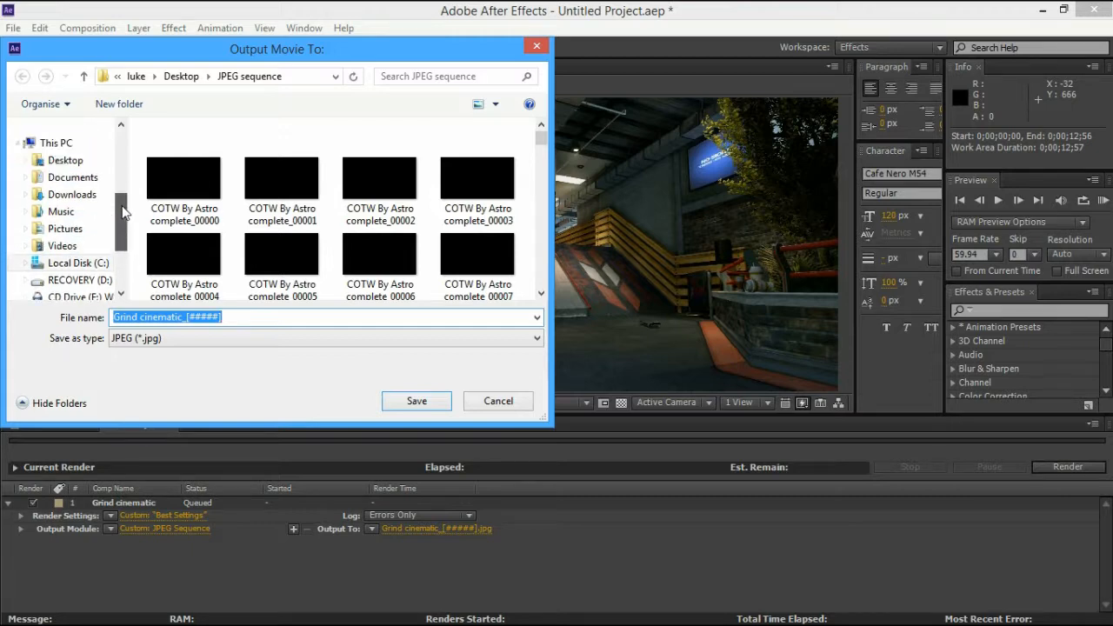
left_click(65, 160)
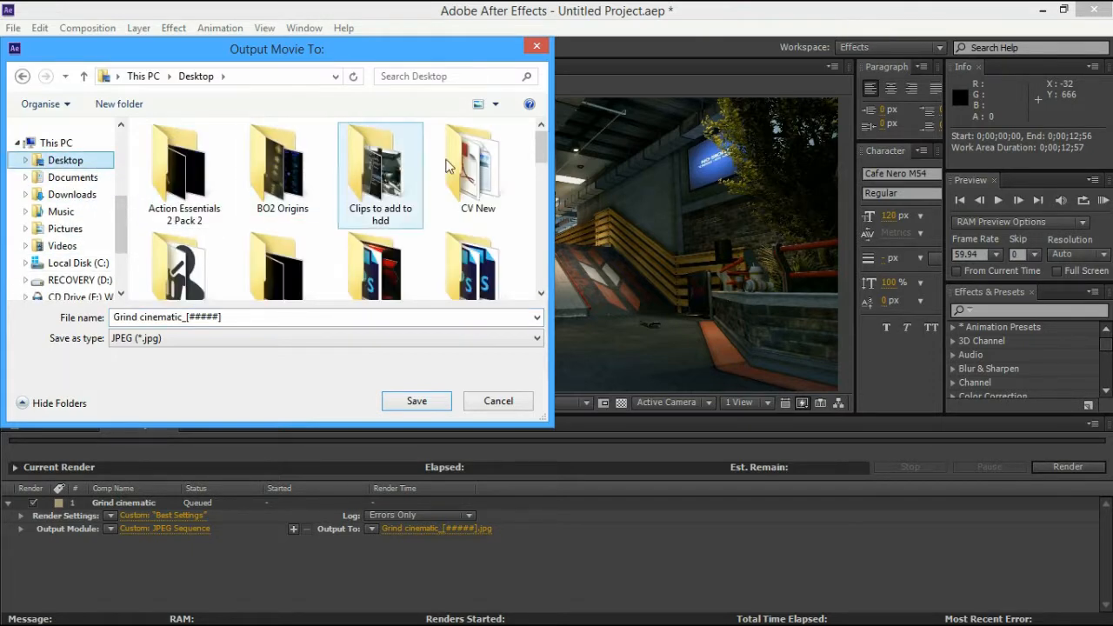
left_click_drag(539, 147, 522, 253)
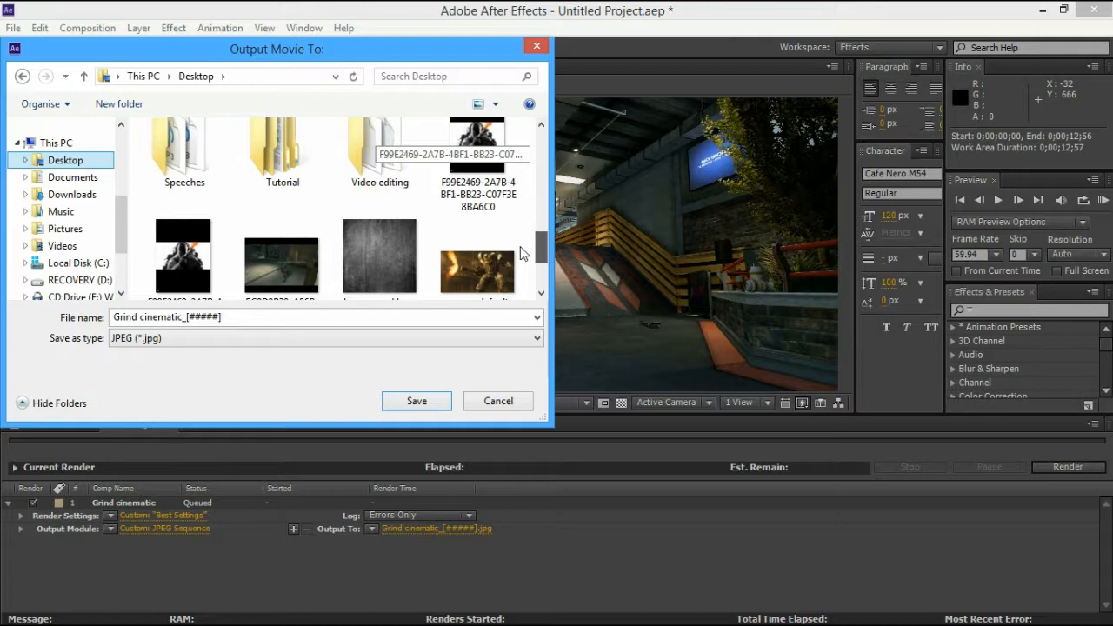
scroll(261, 225, "up", 1)
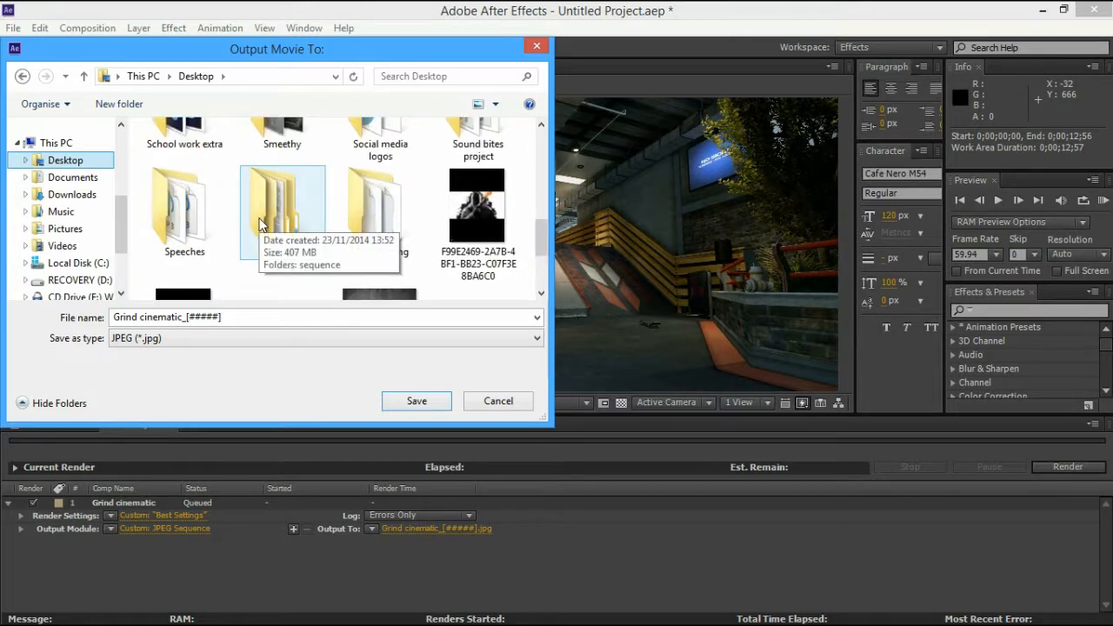
double_click(260, 225)
double_click(199, 154)
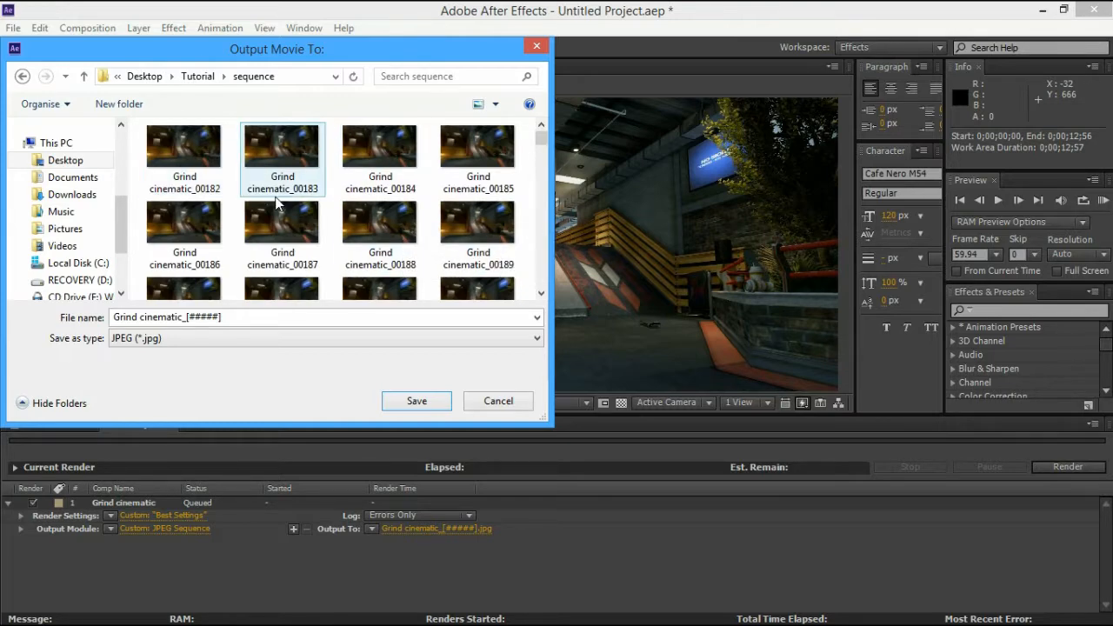
double_click(22, 76)
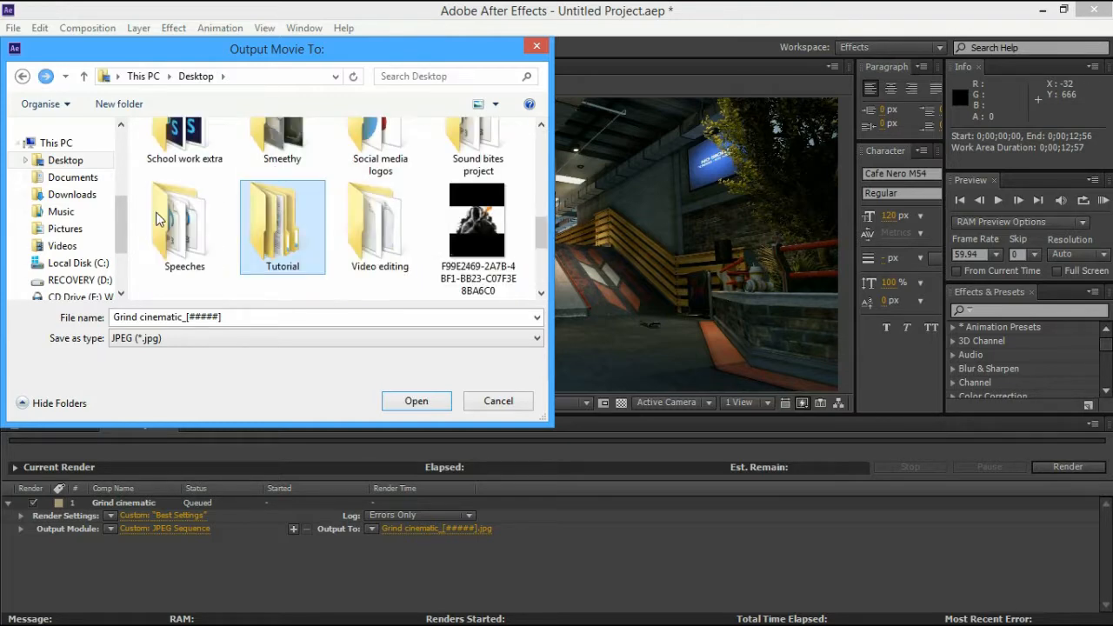
left_click(46, 77)
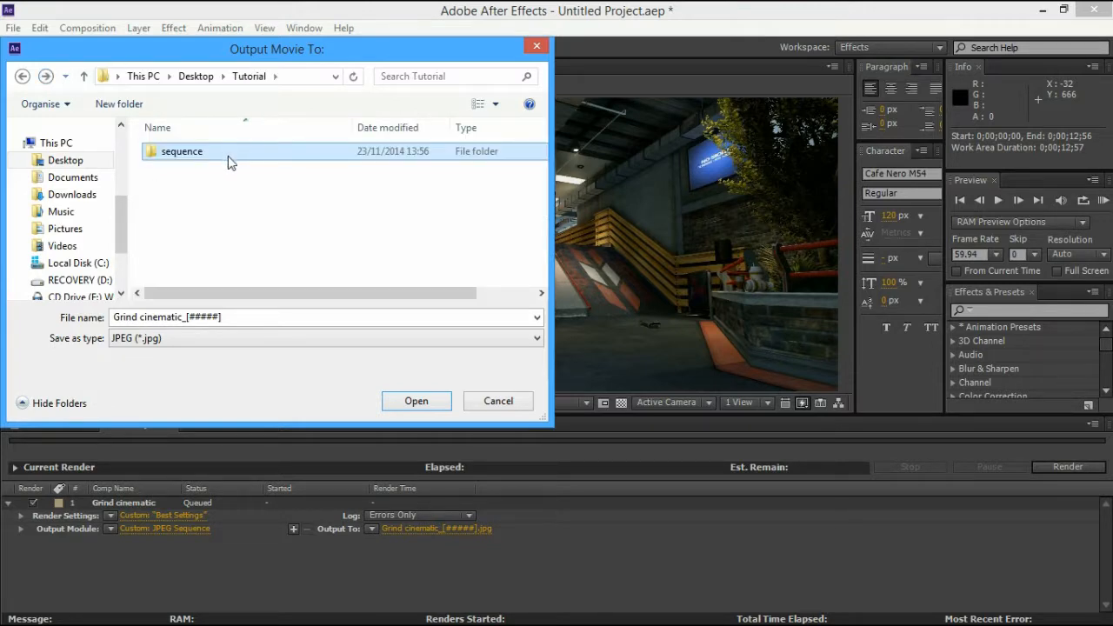
double_click(291, 162)
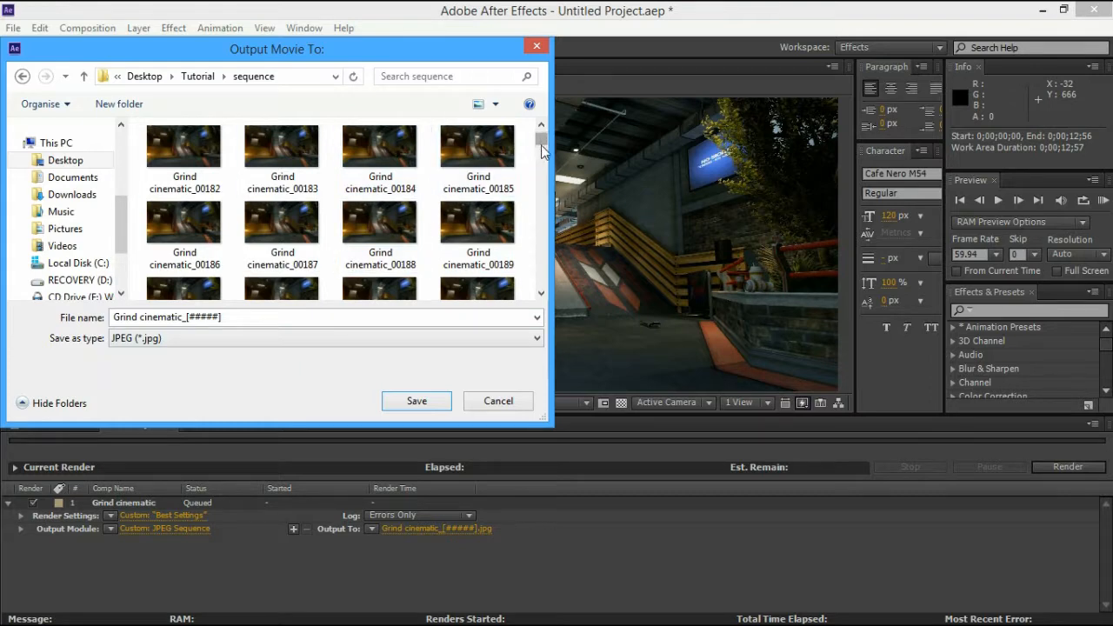
Save Grind cinematic_[#####].jpg output there, then close After Effects without saving the project
left_click_drag(537, 139, 539, 185)
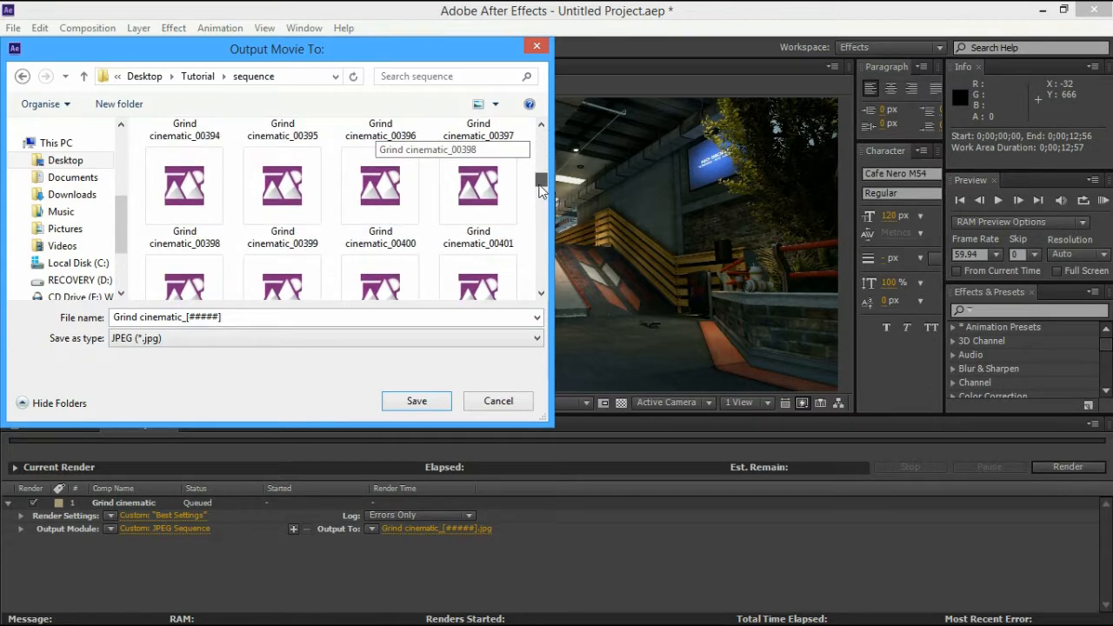
left_click(437, 407)
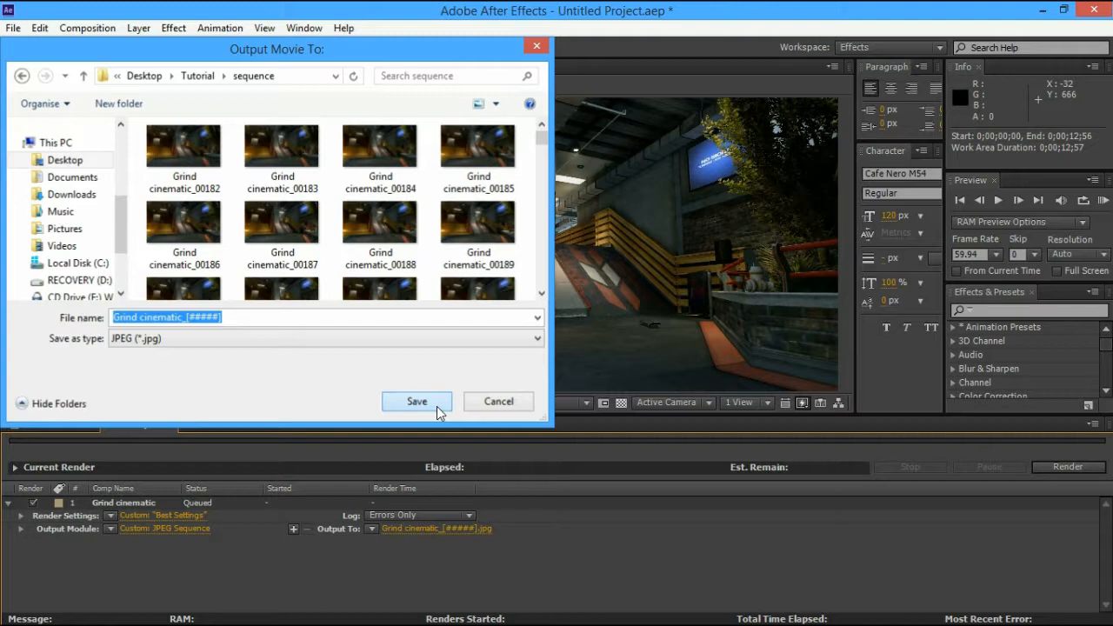
left_click(416, 401)
left_click(1093, 9)
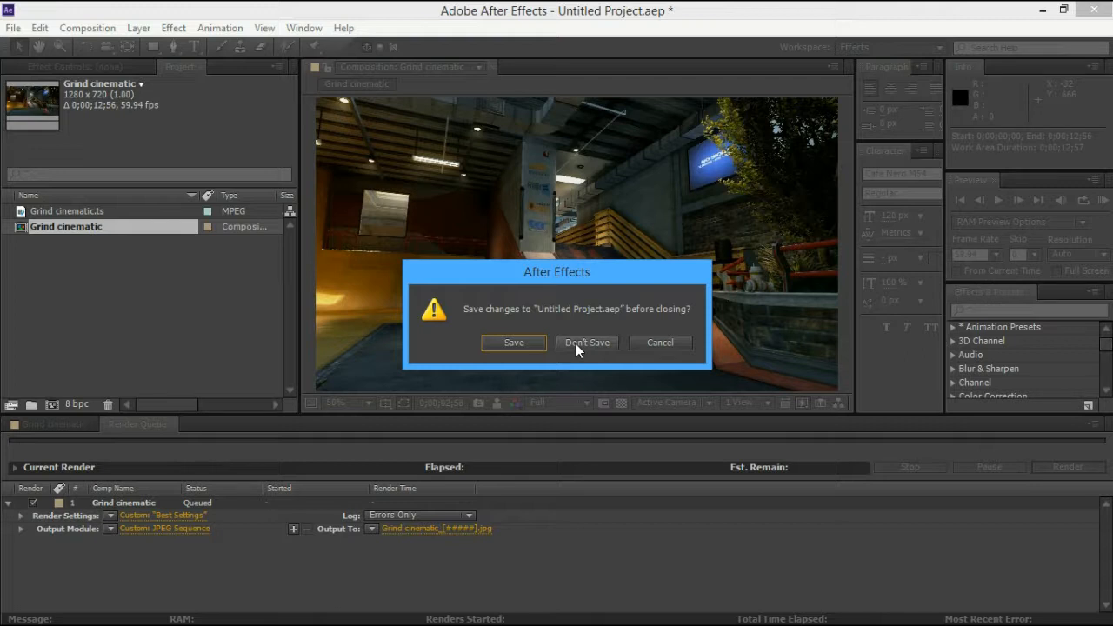
left_click(576, 343)
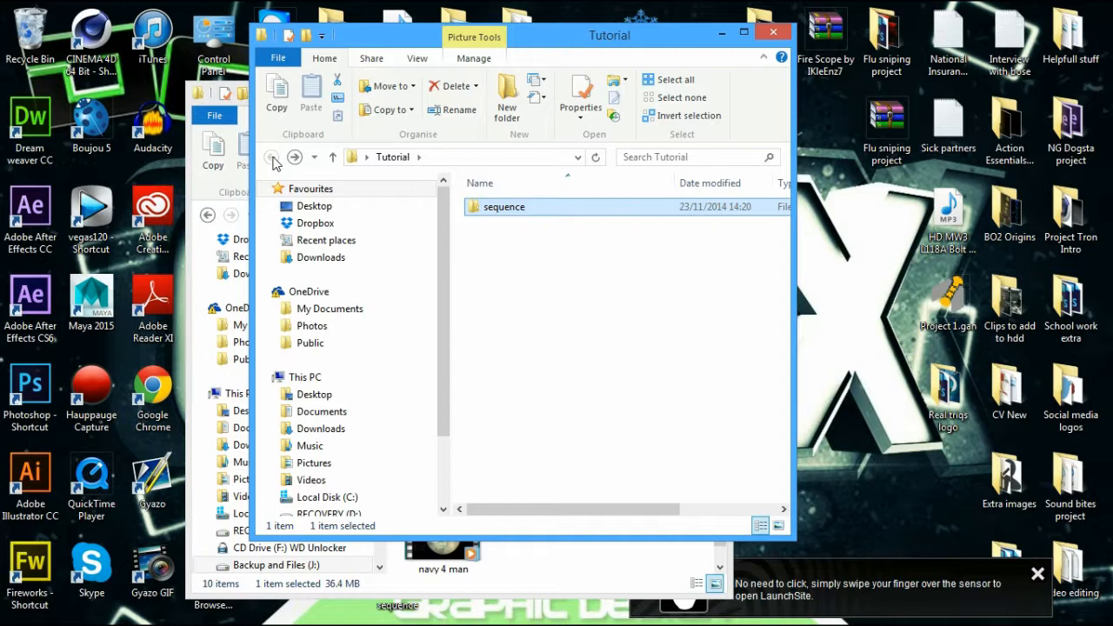
Scroll through the 782 rendered frames in the sequence folder, then close the sequence and Clips windows
double_click(504, 206)
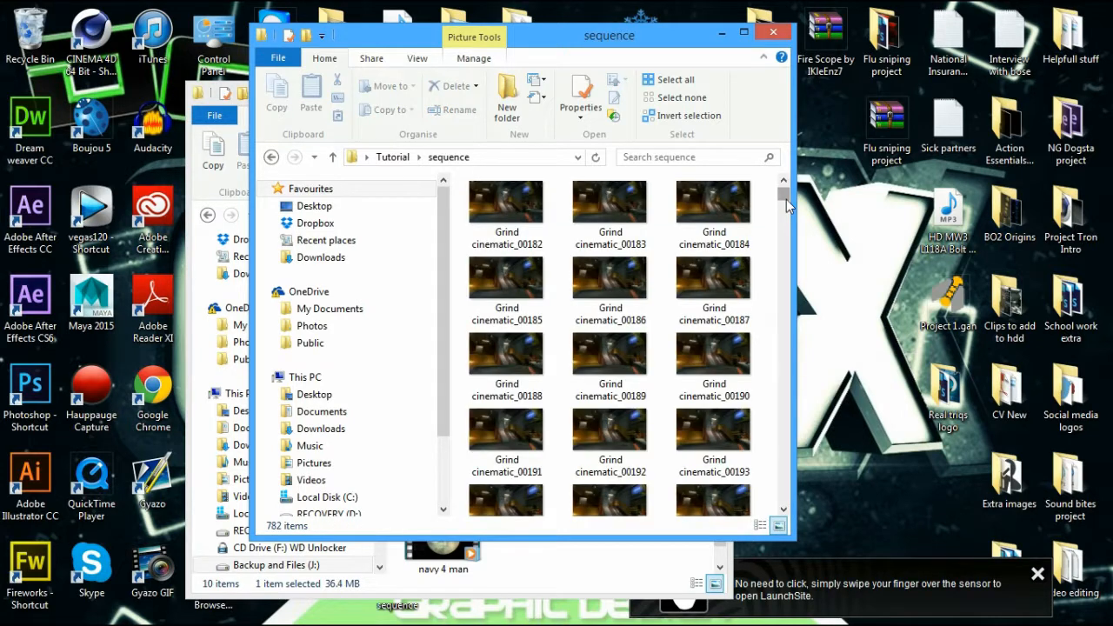
left_click_drag(786, 199, 750, 439)
left_click_drag(742, 489, 732, 281)
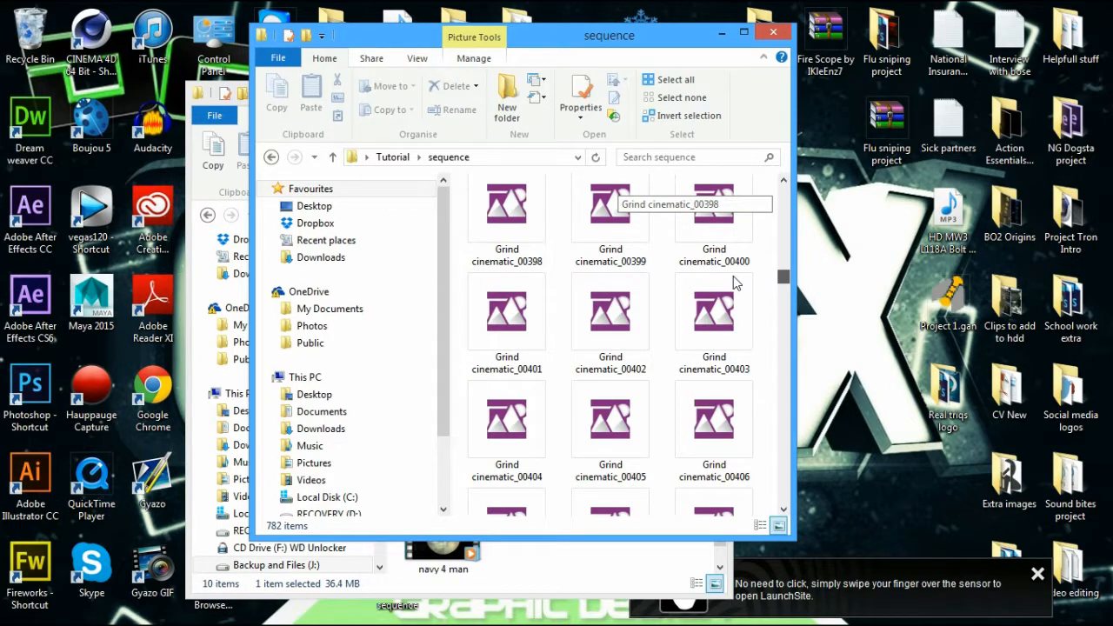
left_click_drag(733, 281, 670, 532)
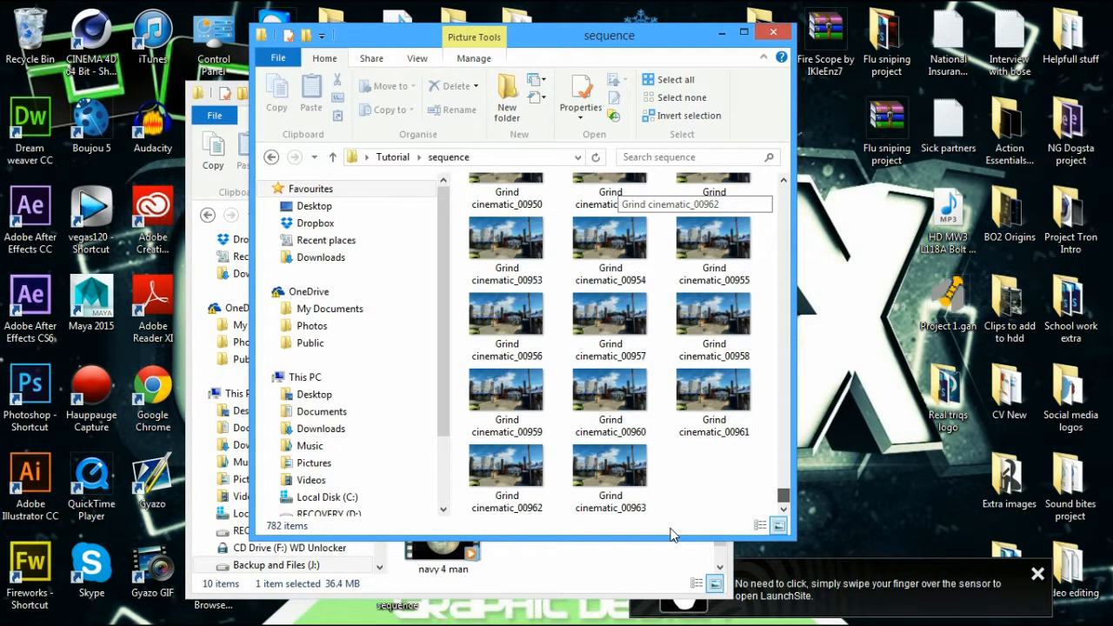
left_click_drag(670, 532, 779, 40)
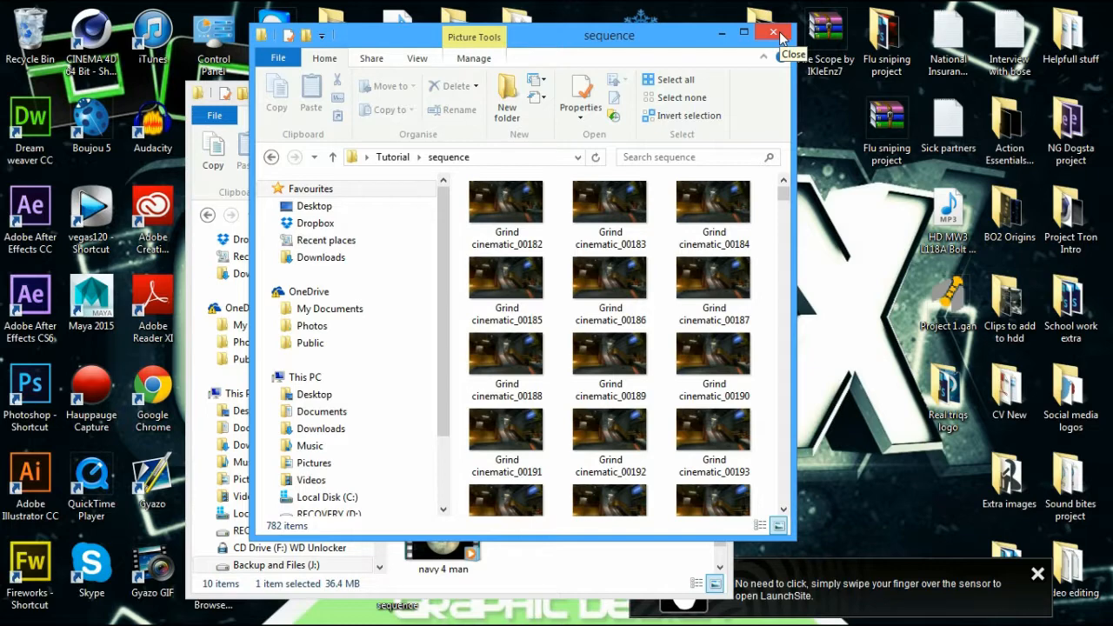
left_click(773, 34)
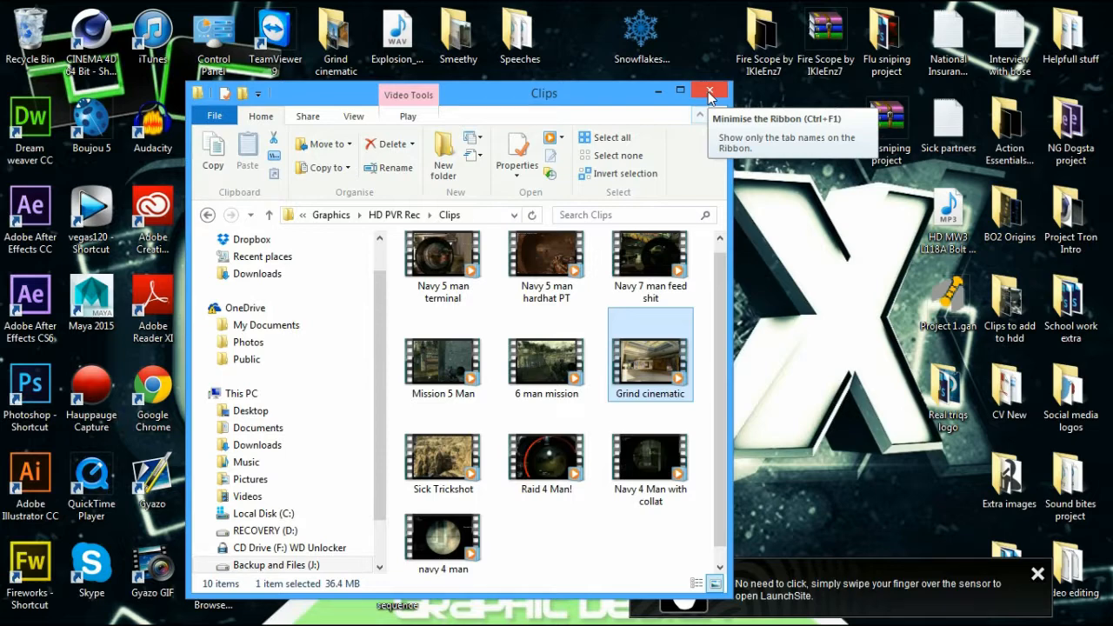
left_click(709, 92)
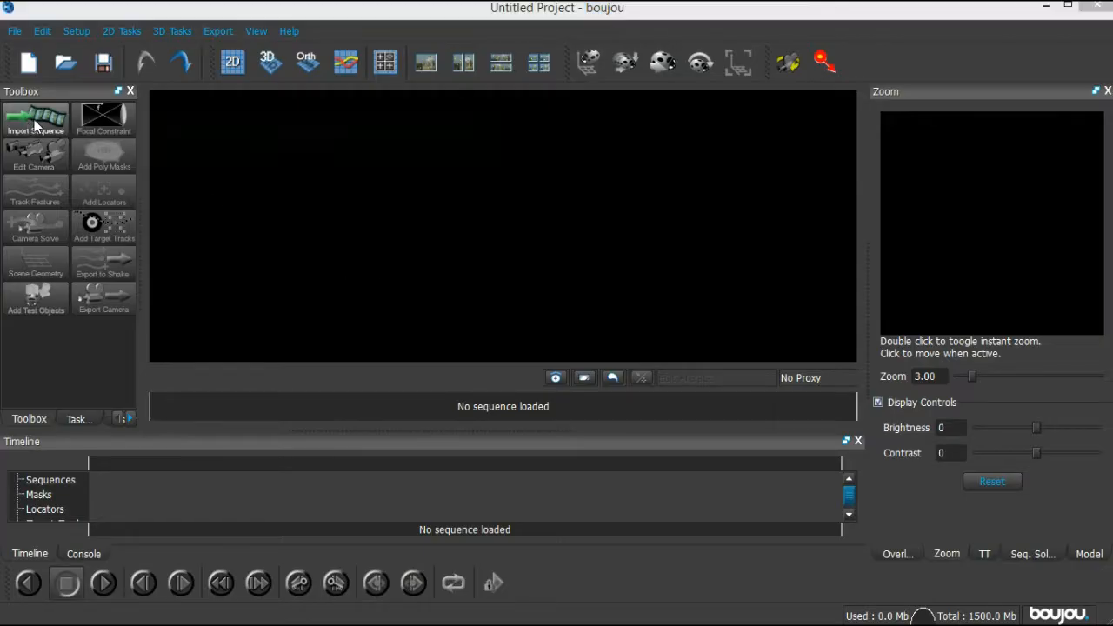
Import the image sequence starting at Grind cinematic_00182.jpg from Desktop > Tutorial > sequence
left_click(35, 117)
double_click(107, 180)
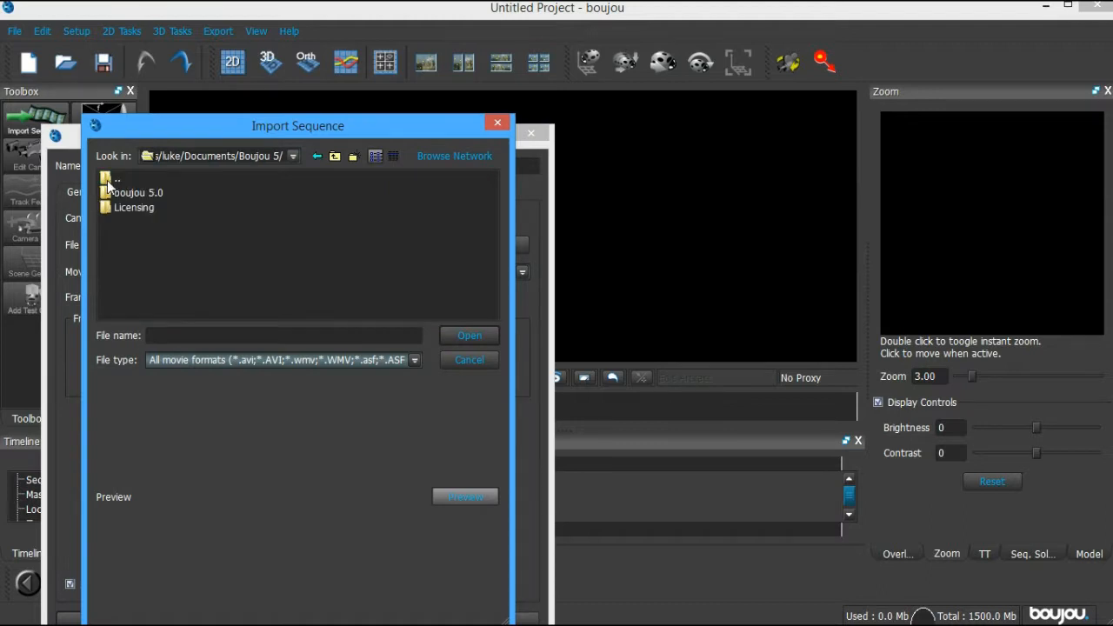
double_click(107, 180)
double_click(109, 180)
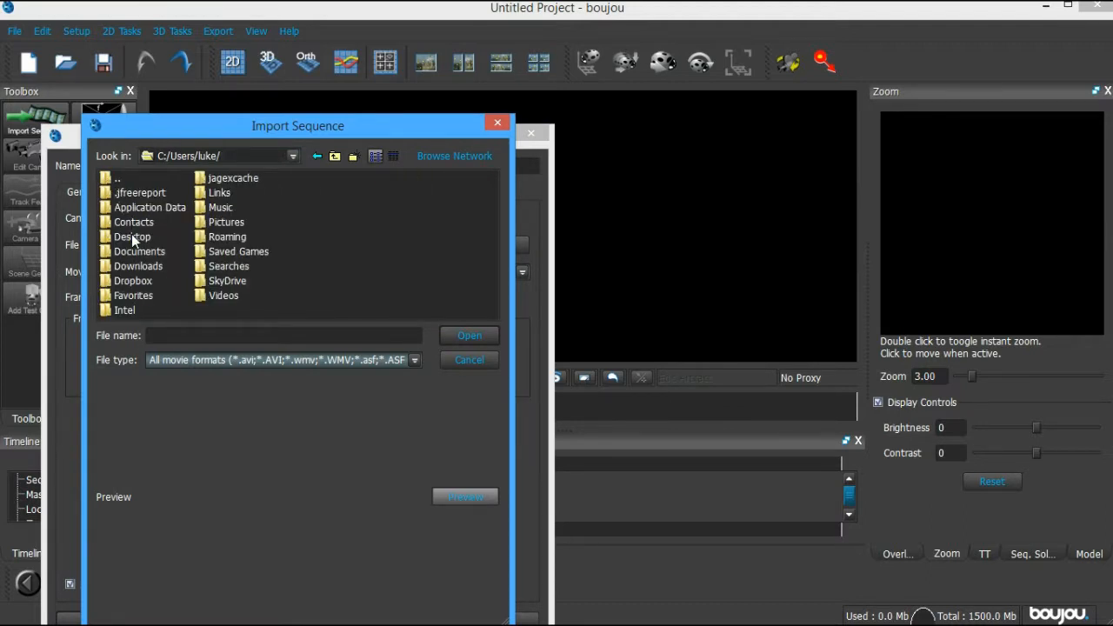
double_click(131, 236)
double_click(439, 257)
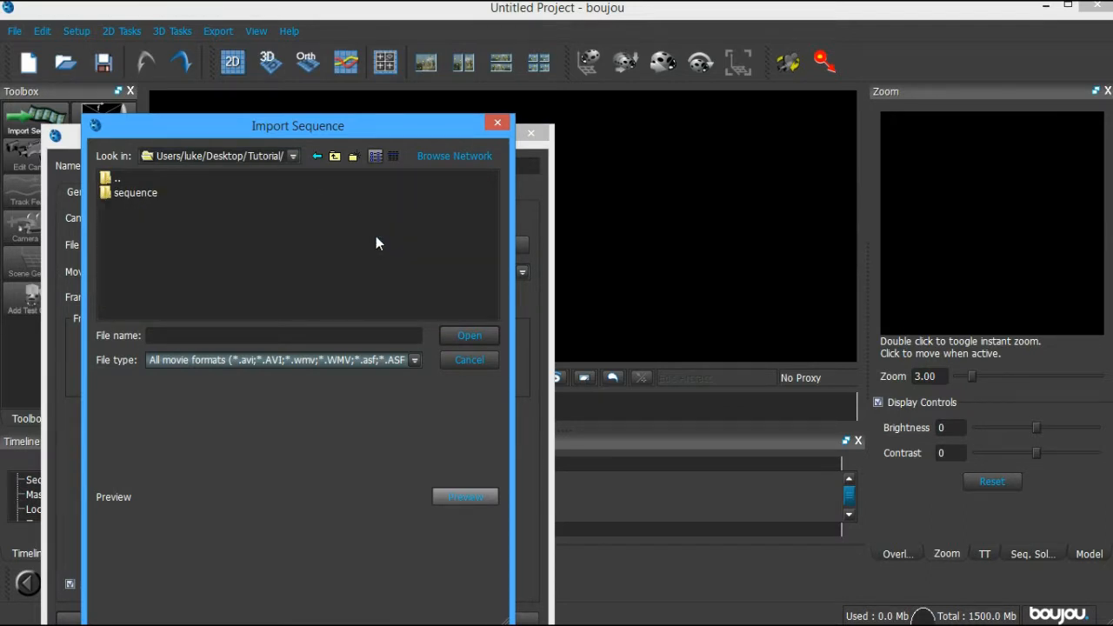
double_click(156, 193)
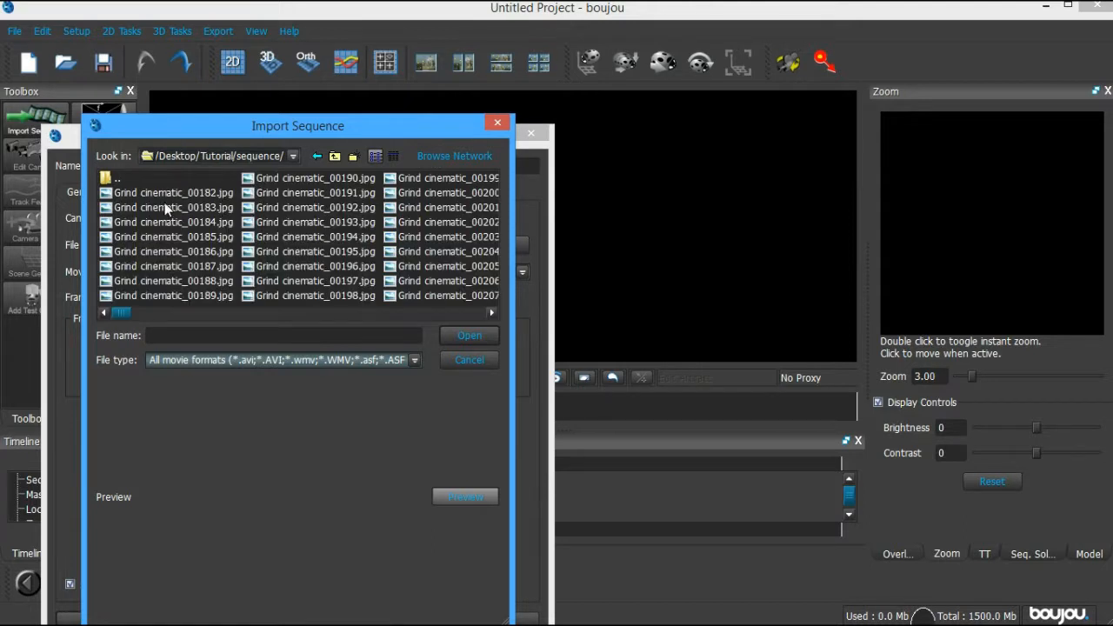
left_click(172, 193)
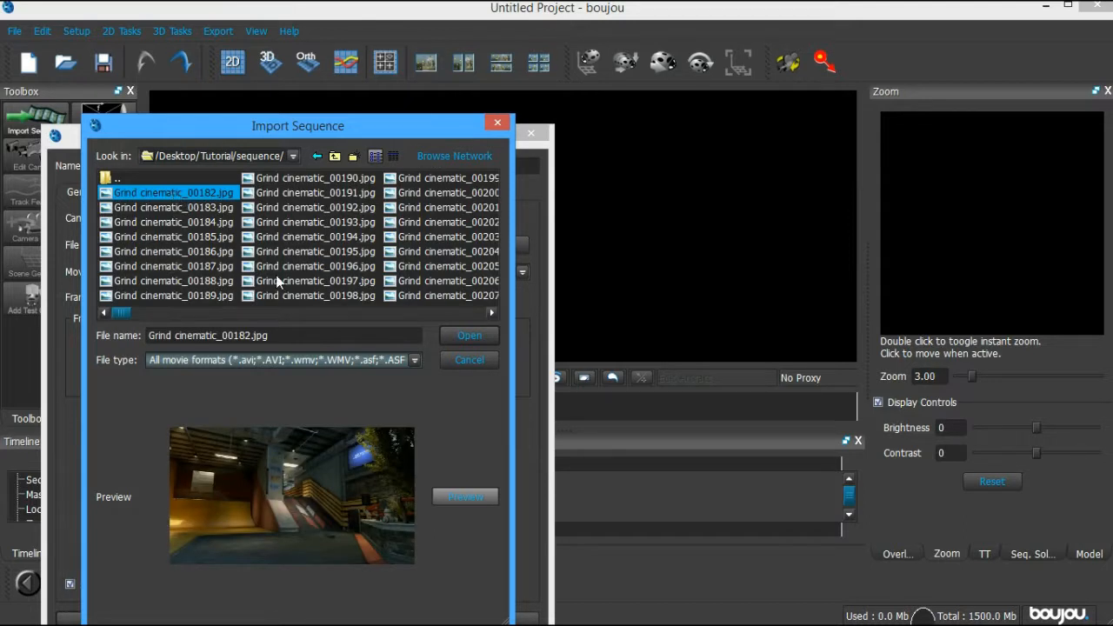
left_click(411, 251)
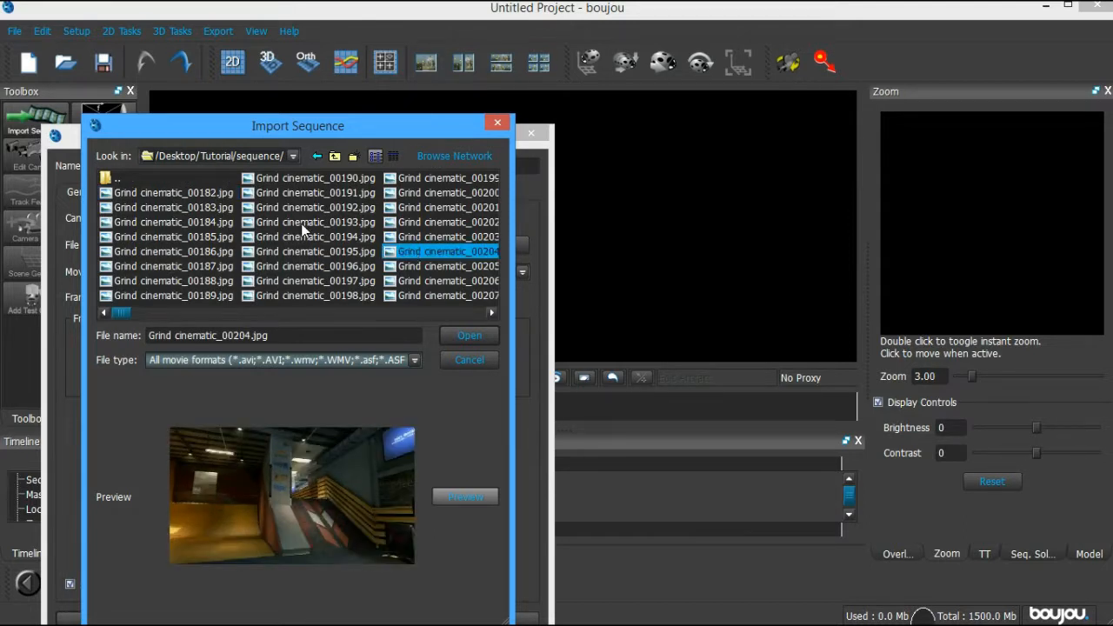
left_click(188, 192)
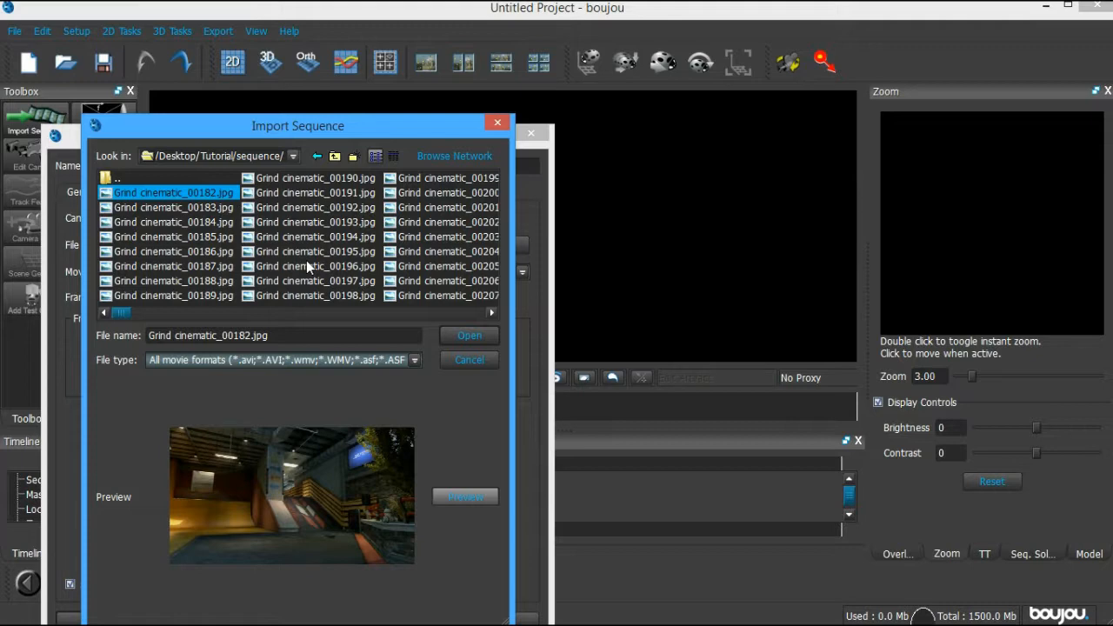
left_click(456, 335)
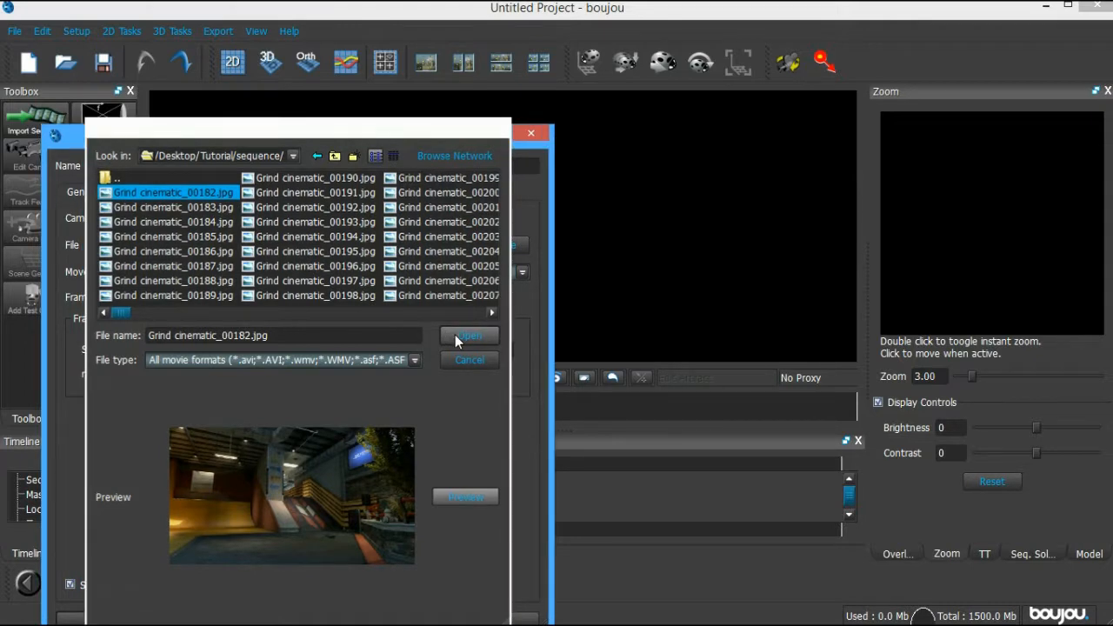
Set the sequence frame rate to 59.94, apply, and close the image sequence settings
left_click(169, 297)
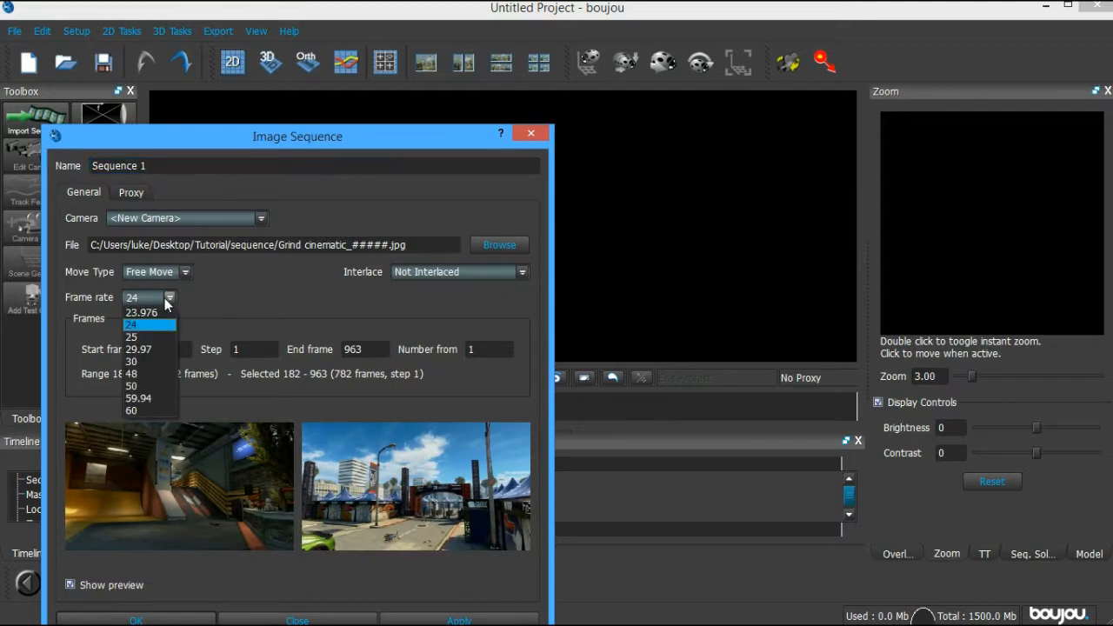
left_click(161, 398)
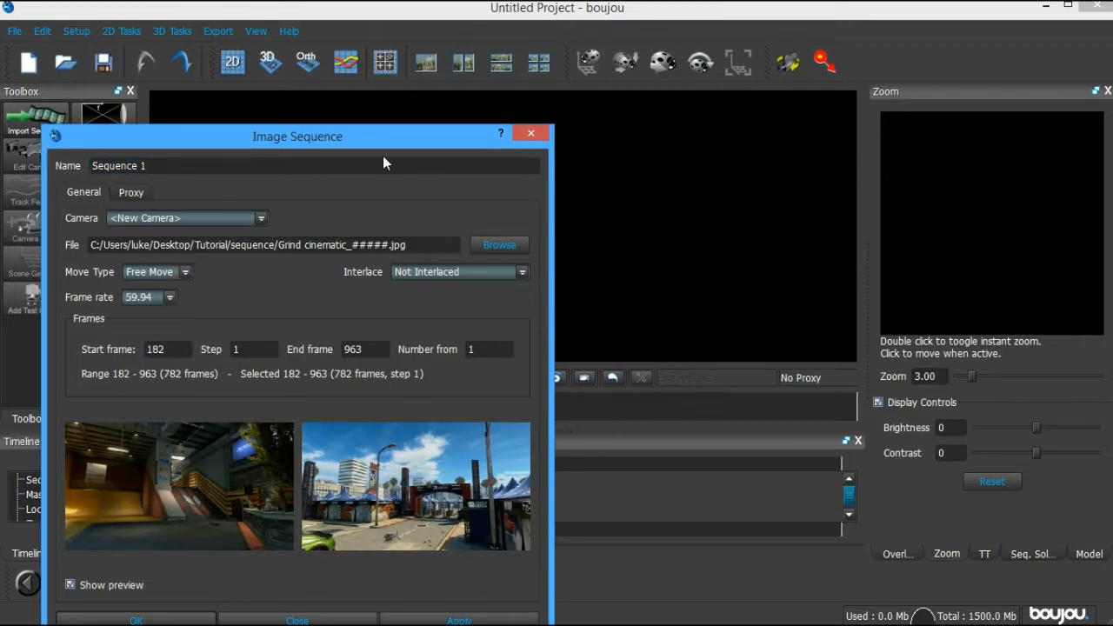
left_click_drag(389, 133, 405, 53)
left_click(478, 541)
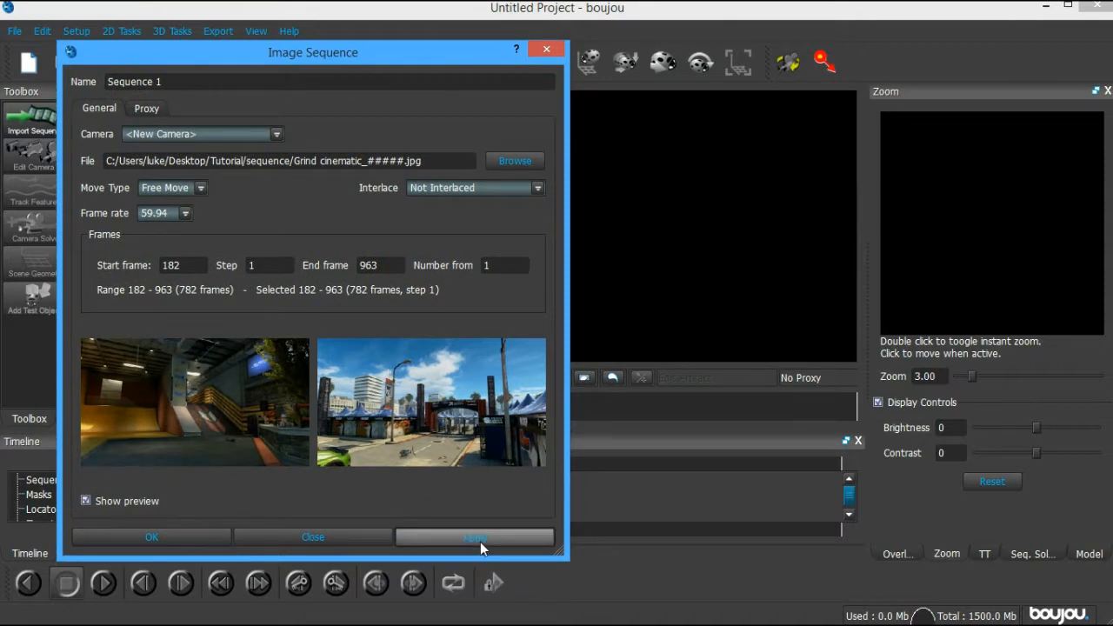
left_click(177, 213)
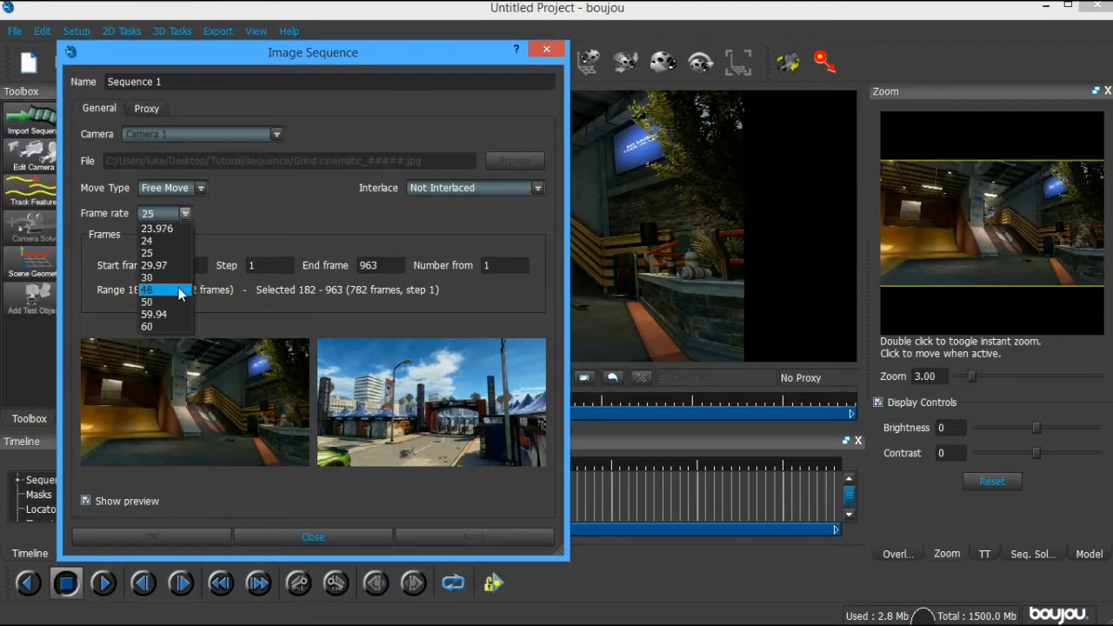
left_click(154, 314)
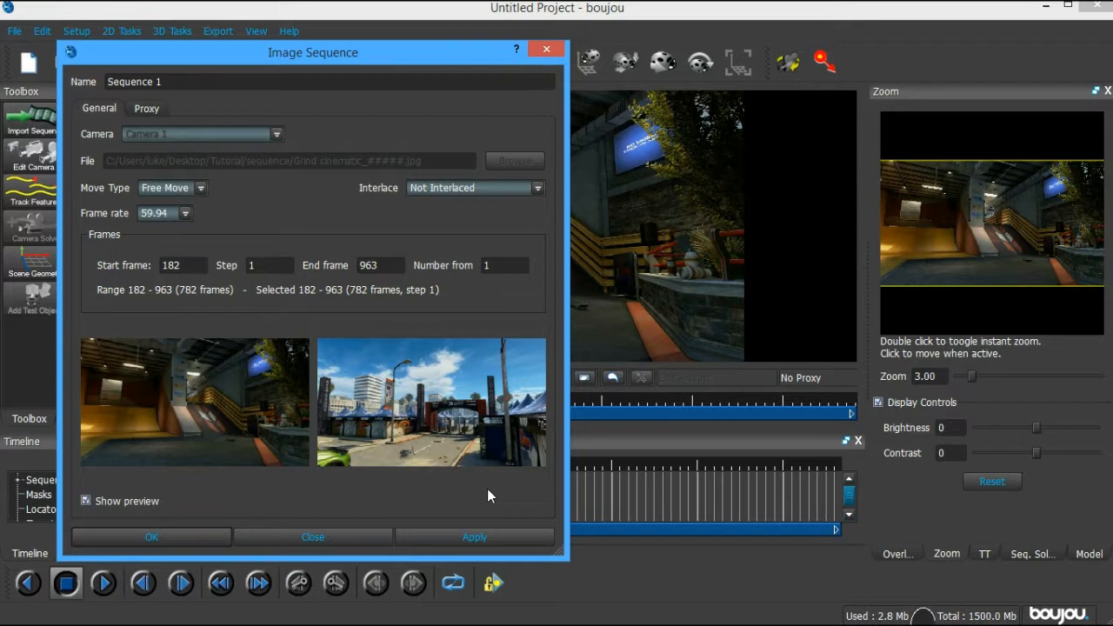
left_click(331, 534)
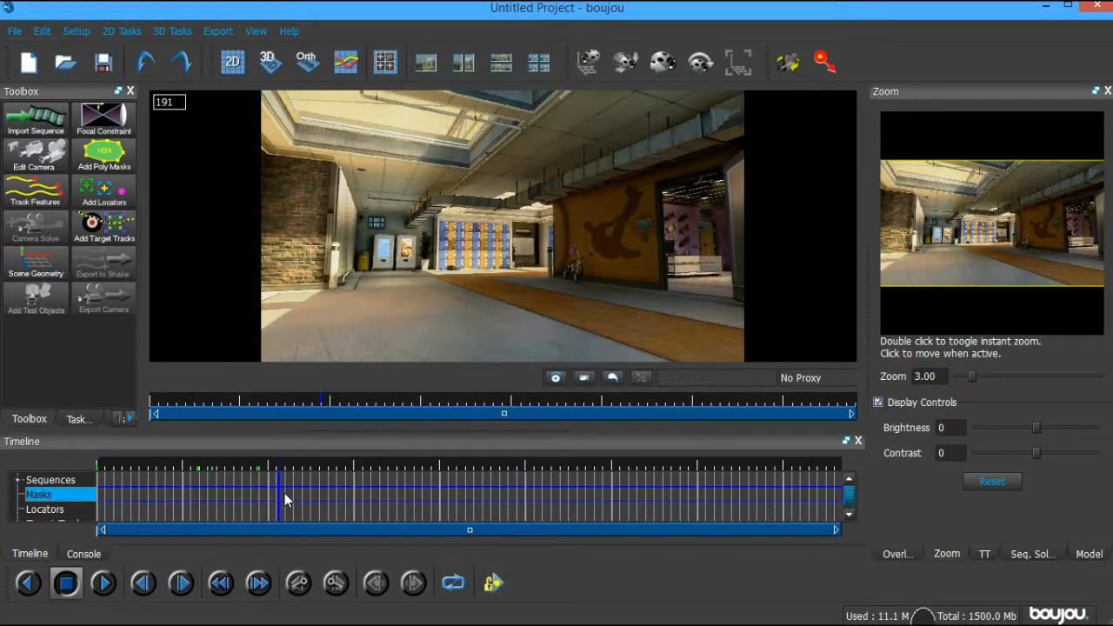
Scrub the footage to frame 408 and back to the start, then open Track Features for all frames
left_click_drag(285, 493, 433, 491)
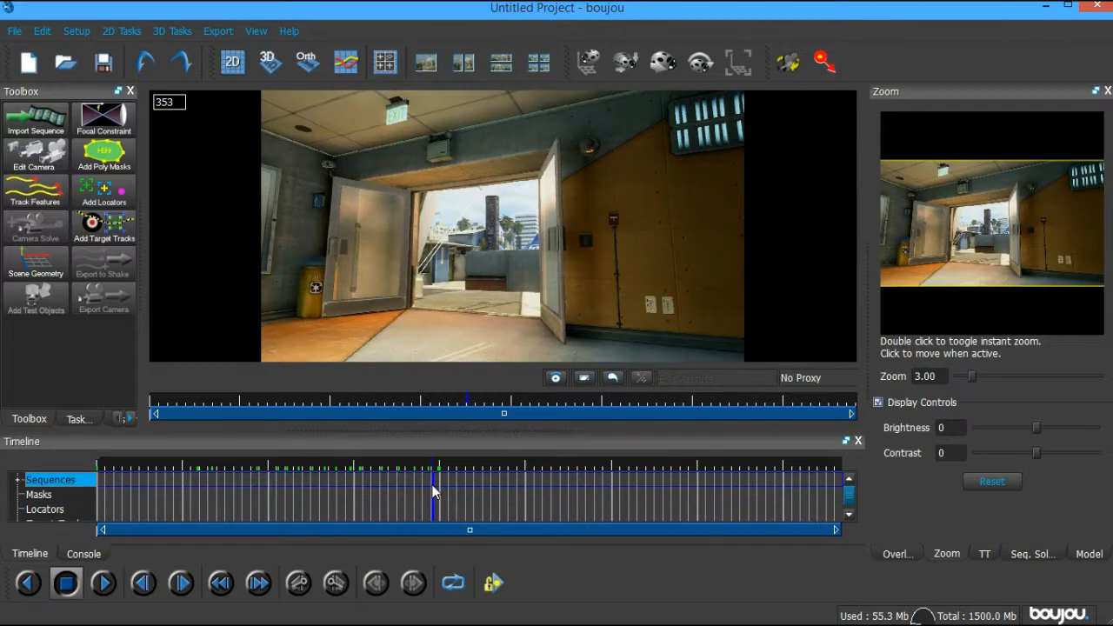
left_click_drag(435, 492, 475, 483)
left_click(254, 489)
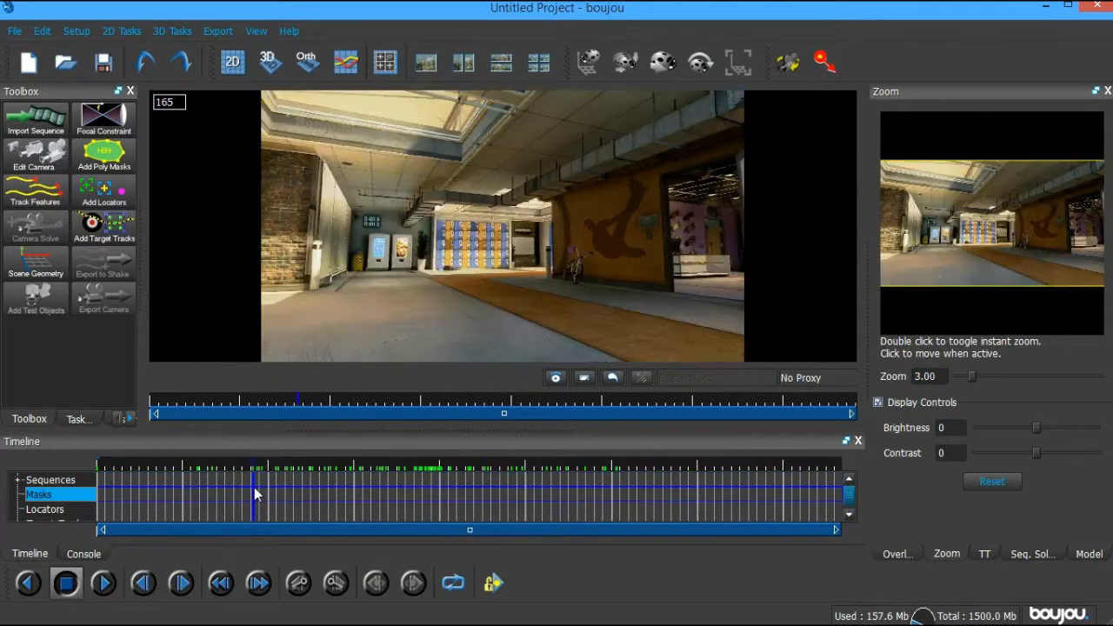
left_click_drag(254, 489, 83, 478)
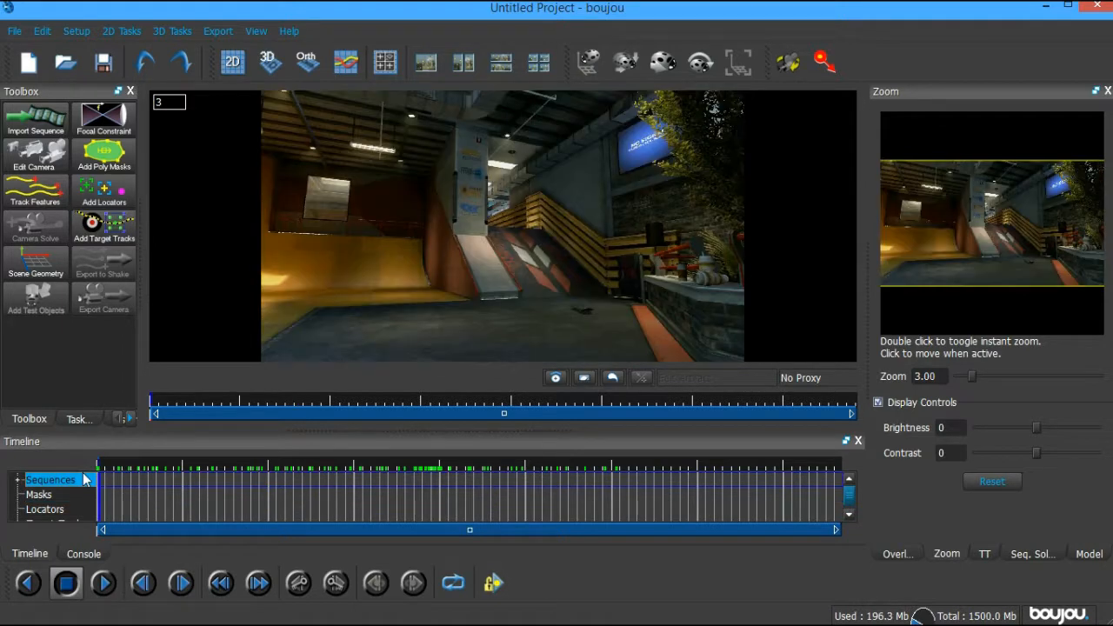
left_click(38, 190)
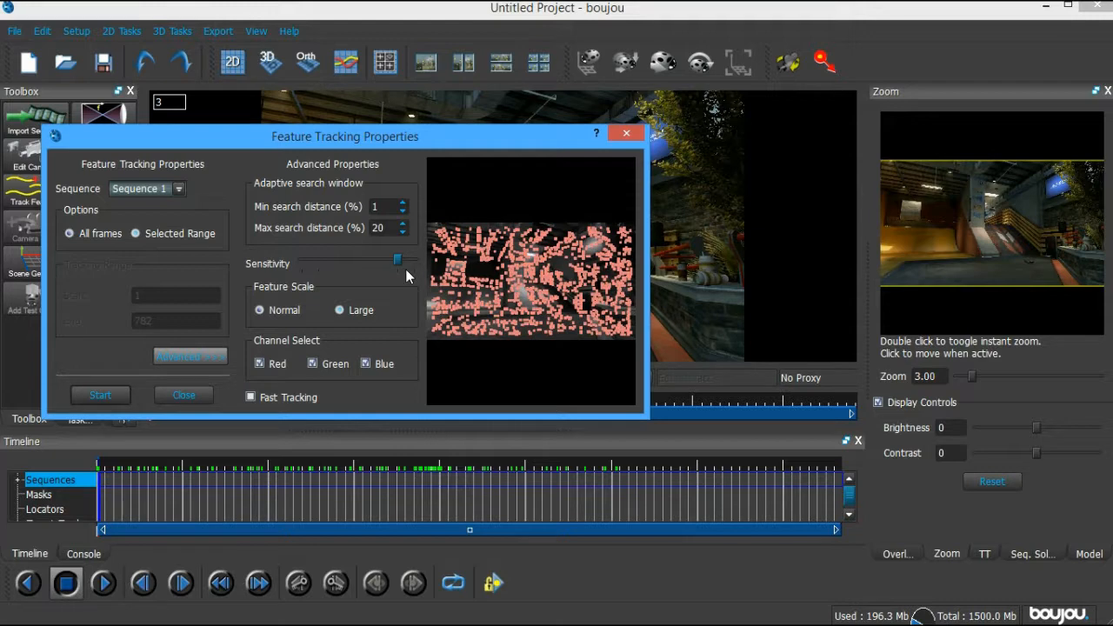
Track features across Sequence 1 and review the tracks at frames 439, 377, 170, 84, 265 and 545
left_click(100, 395)
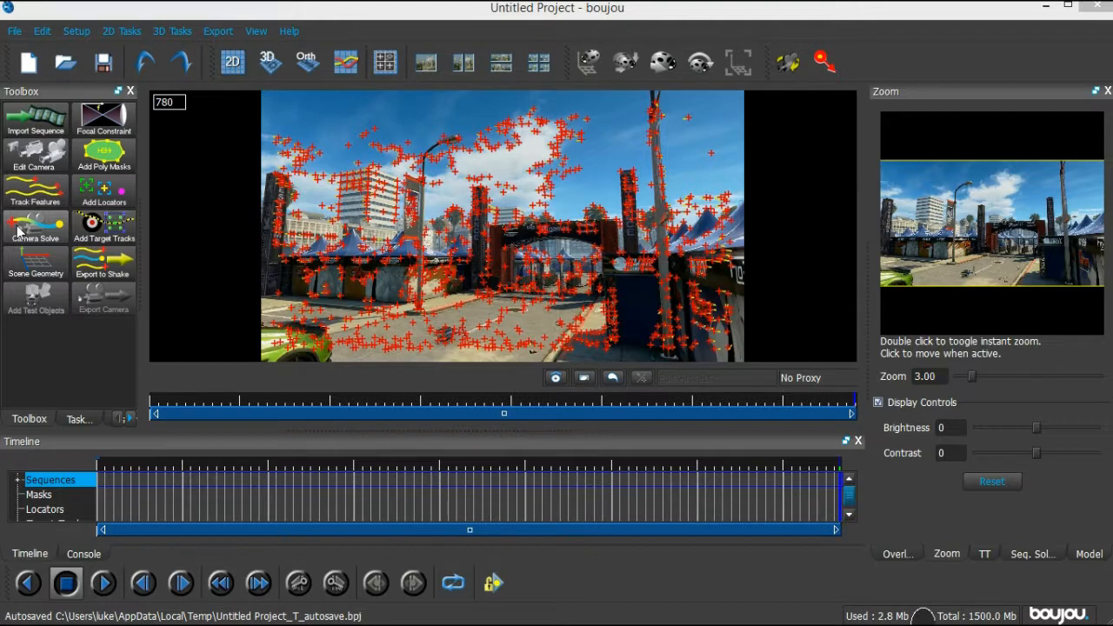
left_click(499, 480)
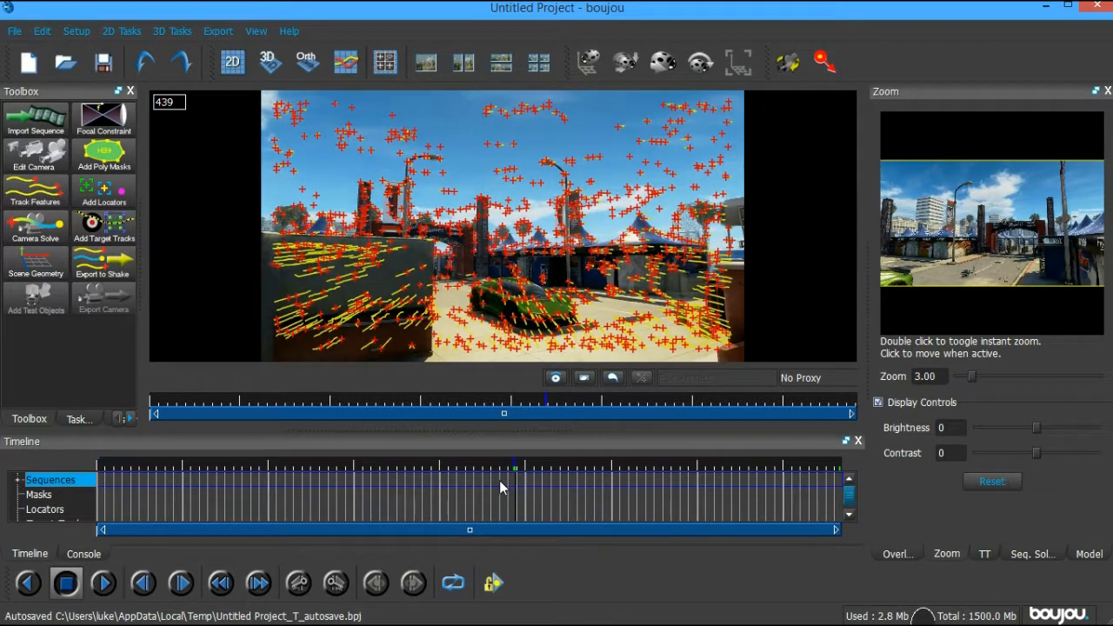
left_click(458, 480)
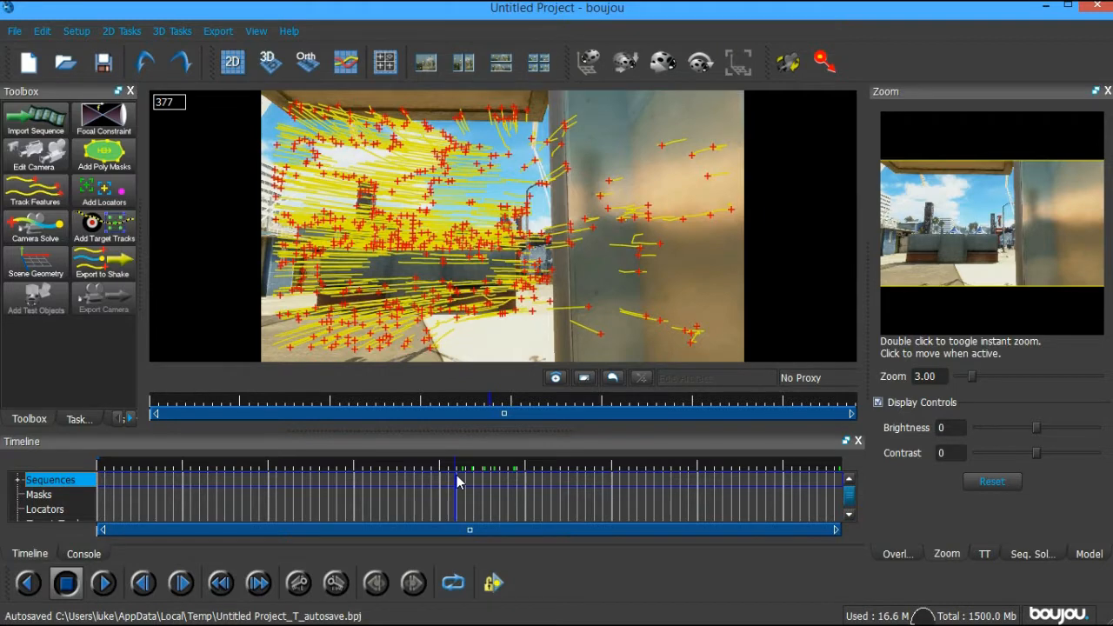
left_click(260, 482)
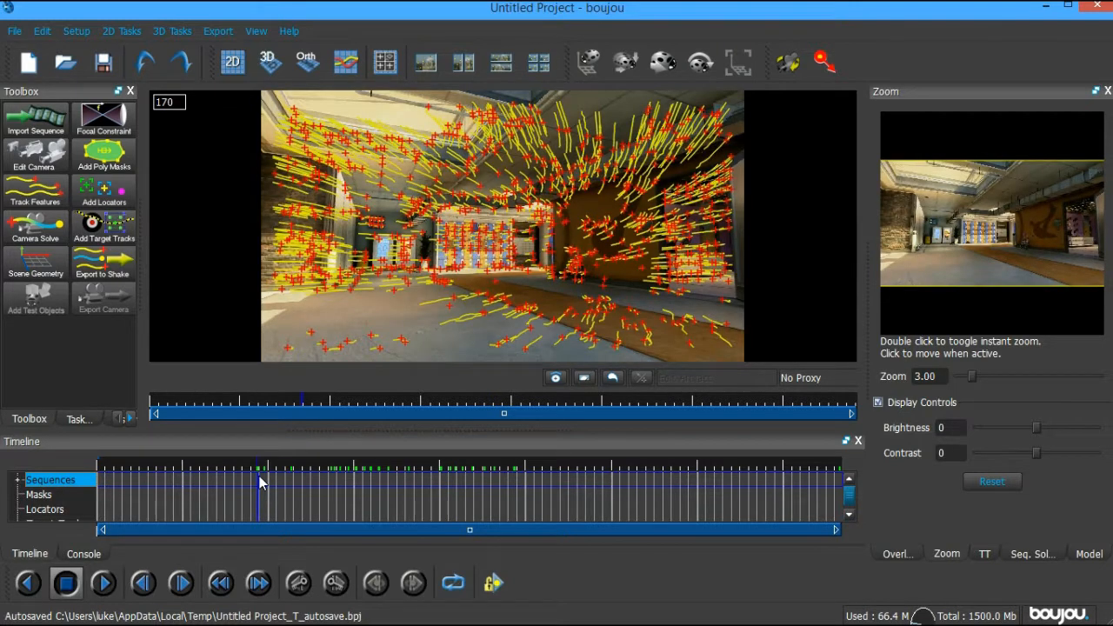
left_click(180, 496)
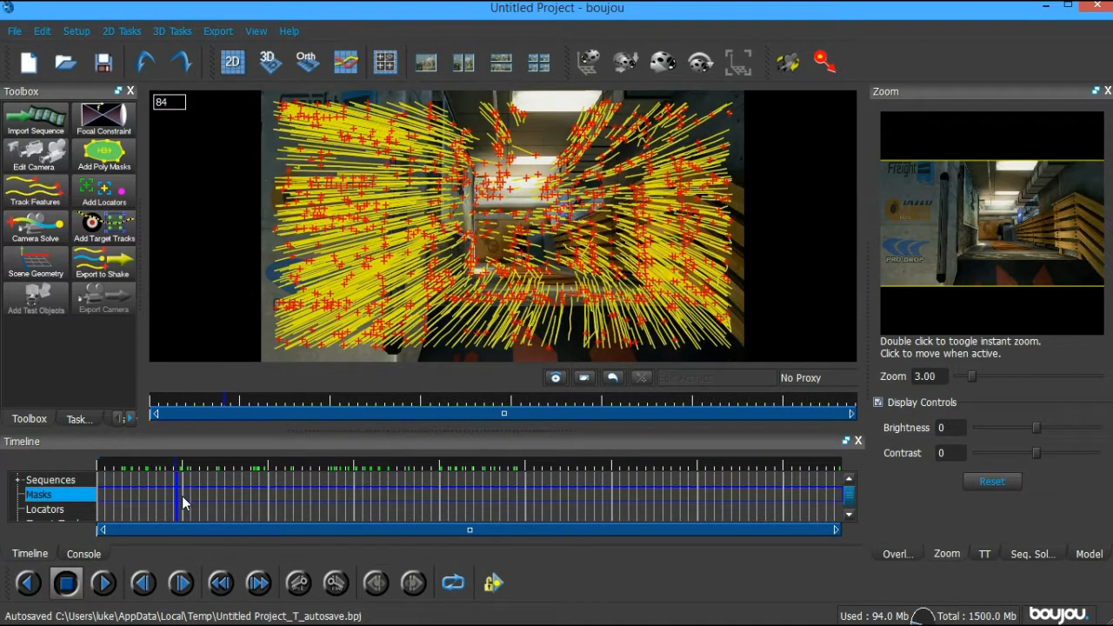
left_click(350, 494)
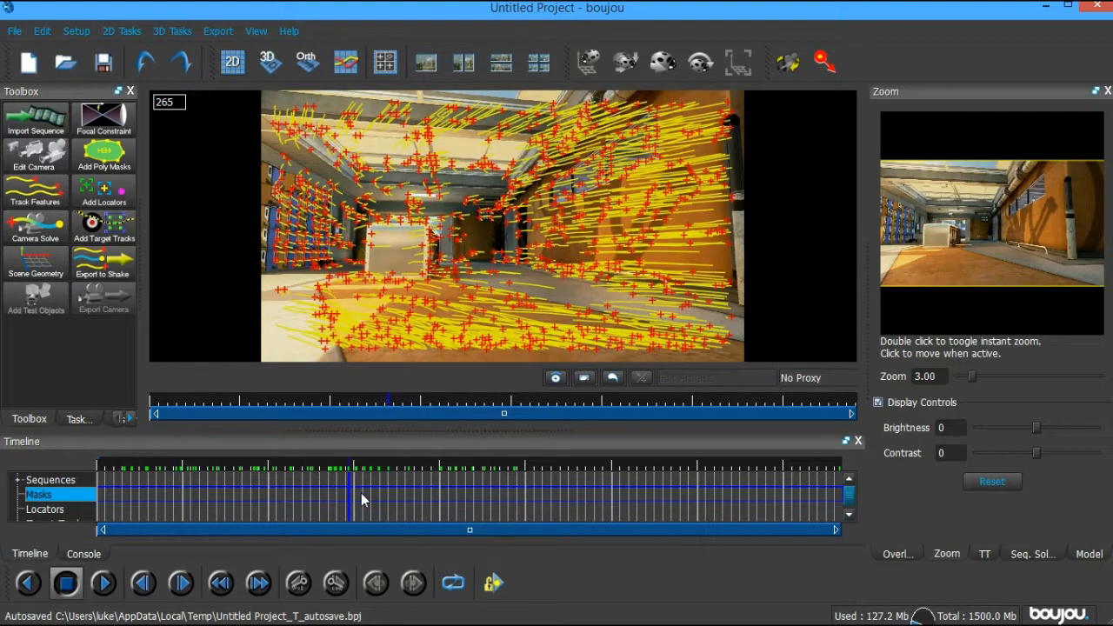
left_click(616, 497)
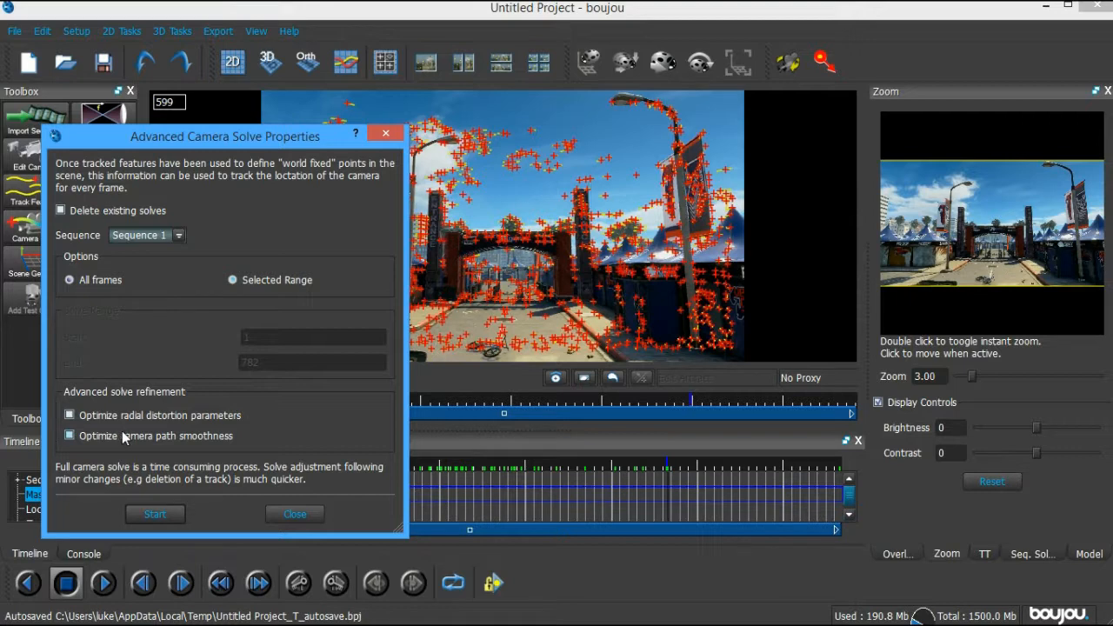
Solve the camera for Sequence 1 with camera path smoothing enabled
left_click(154, 237)
left_click(244, 237)
left_click(101, 439)
left_click(157, 514)
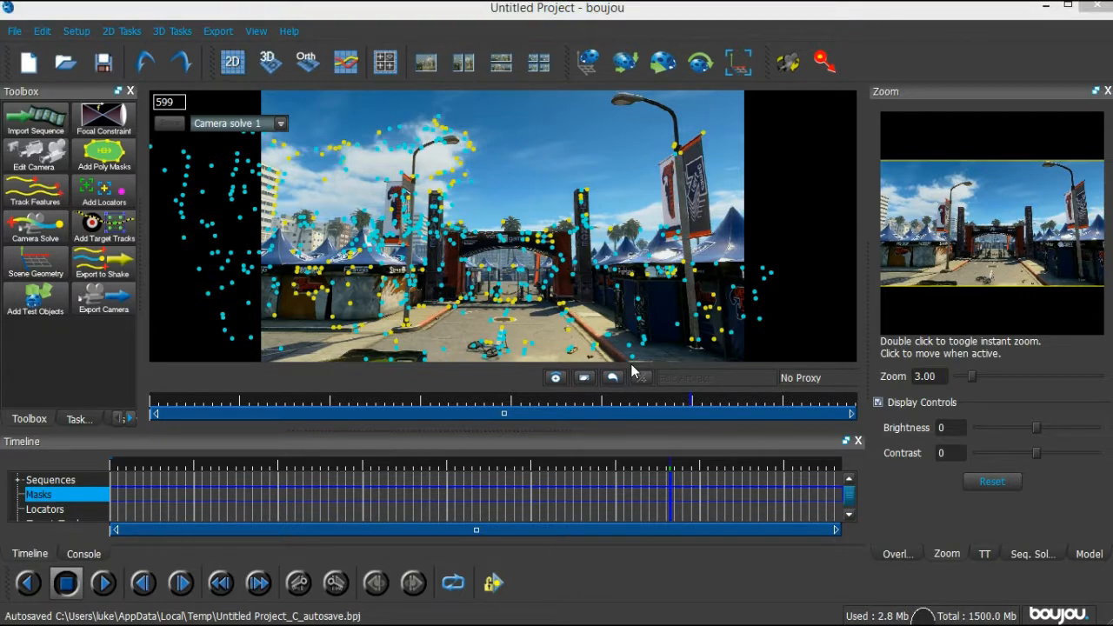
Review Camera solve 1 across frames 259 to 591, then open Scene Geometry
left_click_drag(597, 516, 576, 511)
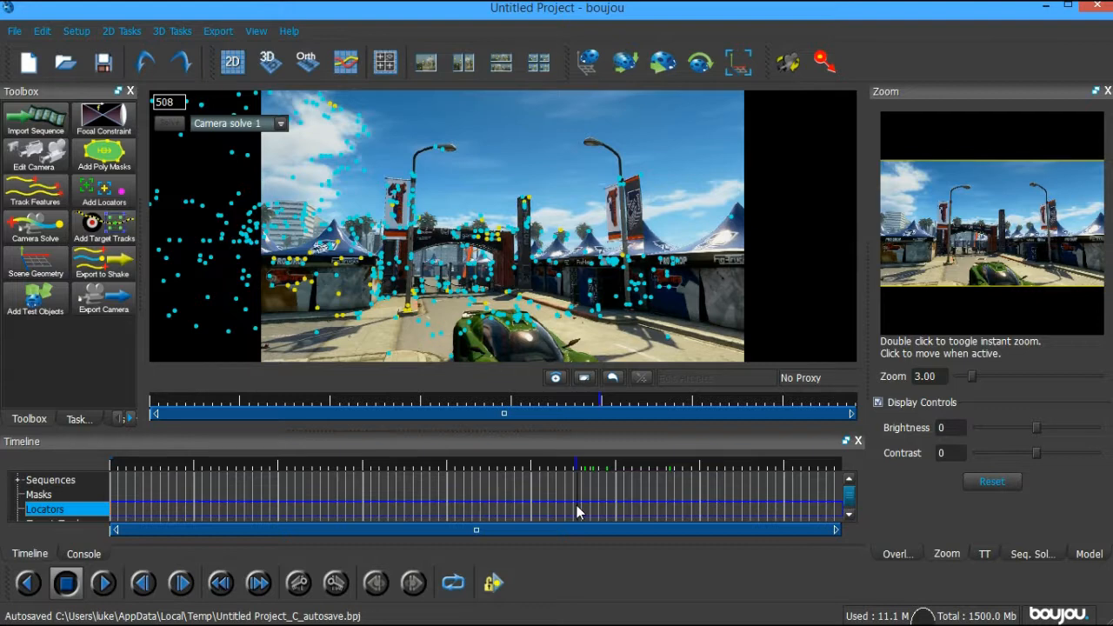
left_click(345, 486)
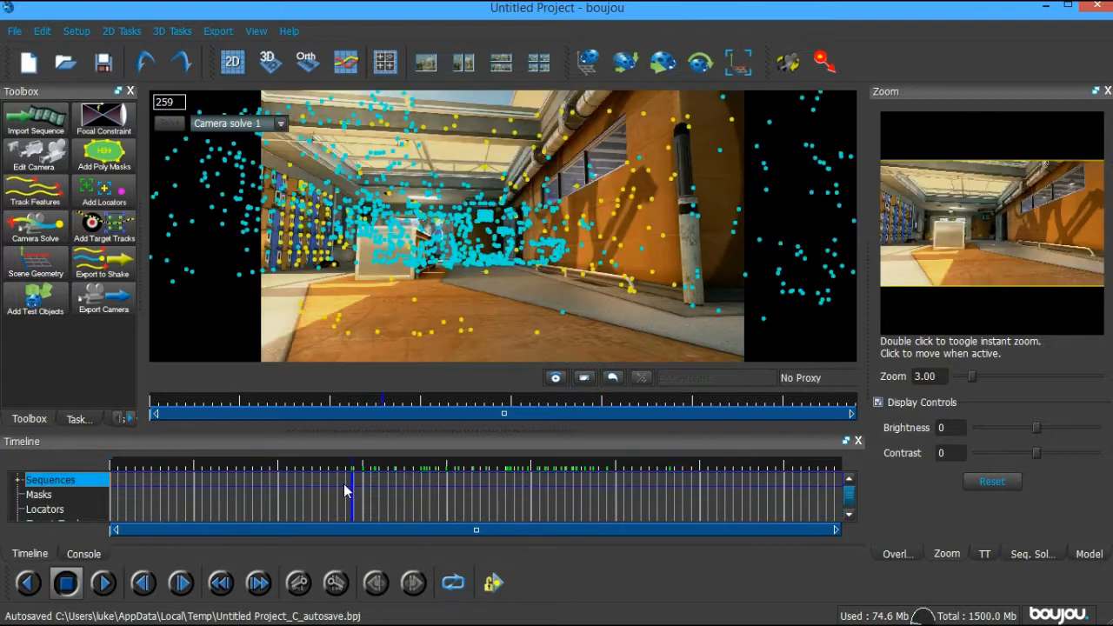
left_click_drag(346, 489, 580, 500)
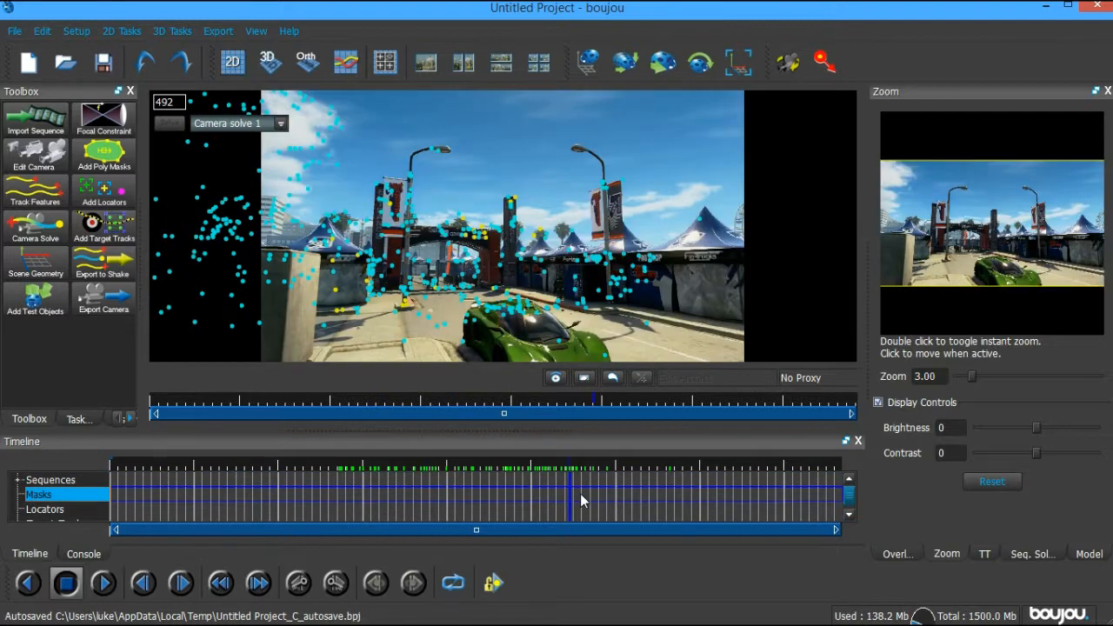
left_click_drag(580, 500, 661, 489)
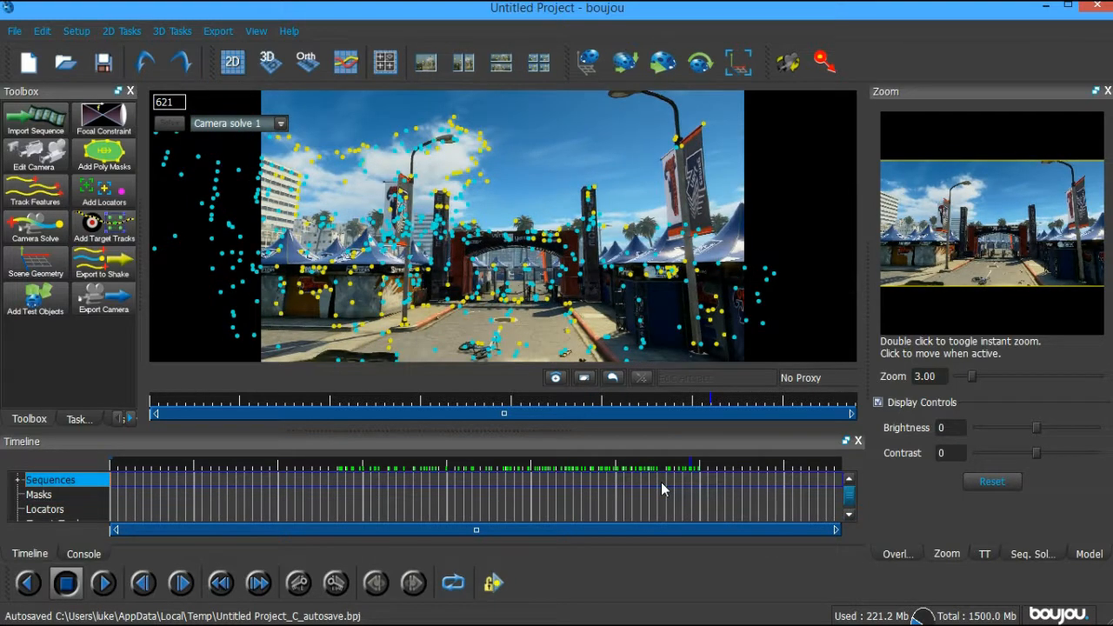
left_click(666, 486)
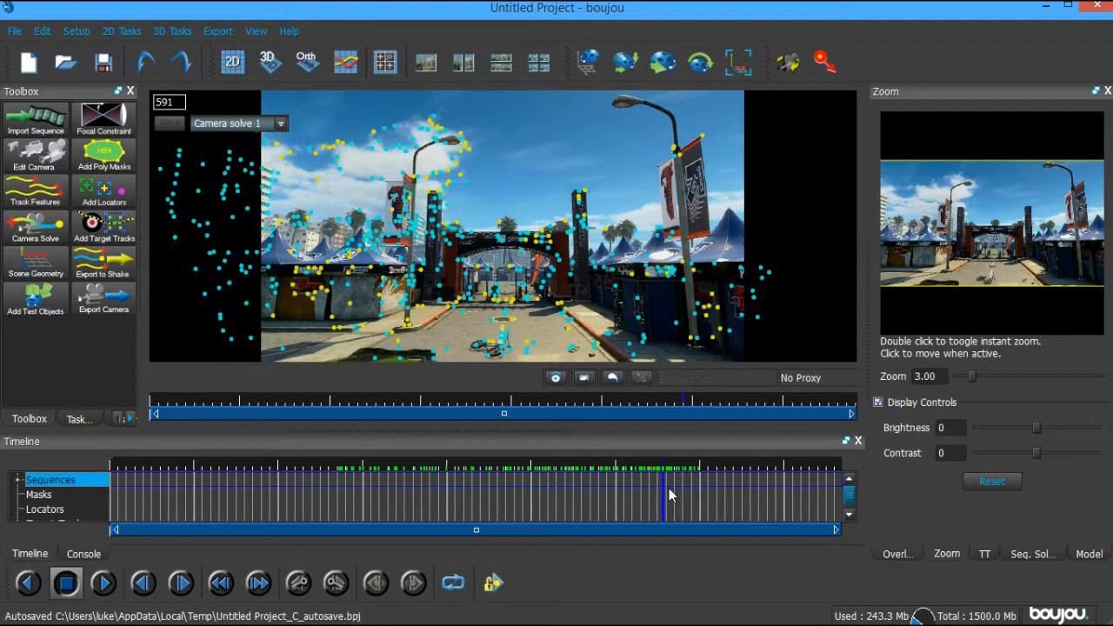
left_click(35, 261)
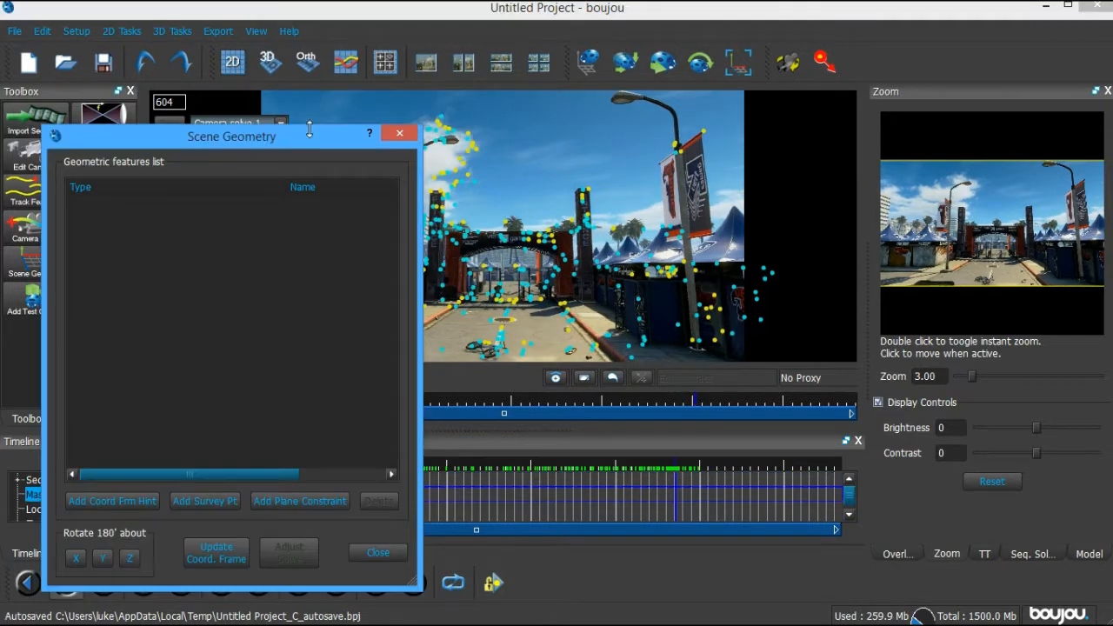
Add an x-axis coordinate frame hint linked to two road tracks and update the coordinate frame
left_click_drag(309, 134, 967, 201)
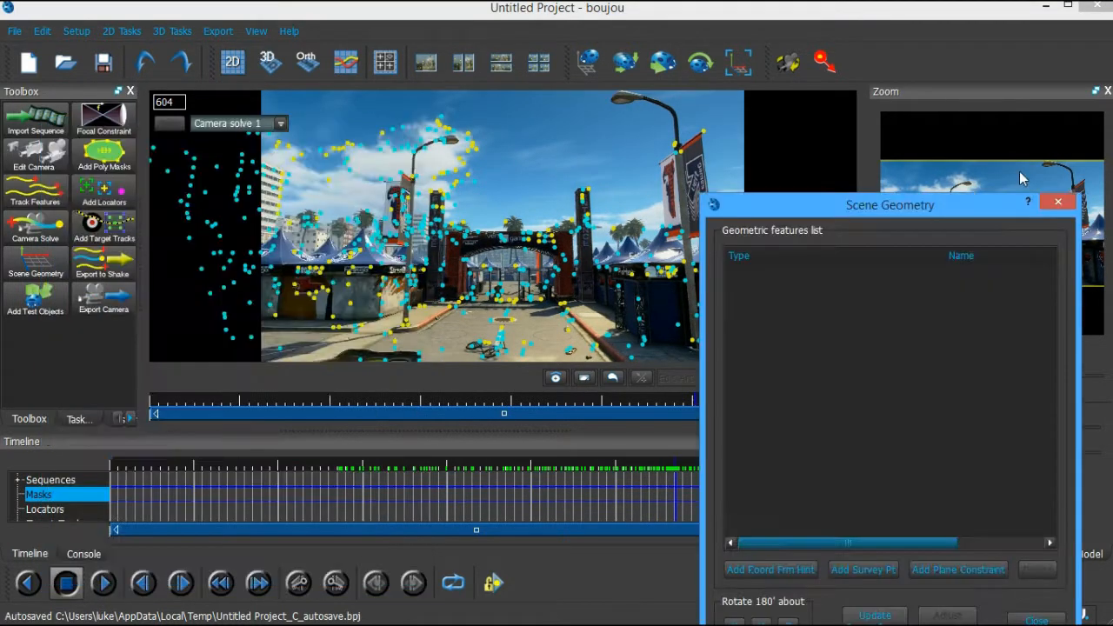
left_click_drag(1019, 171, 998, 68)
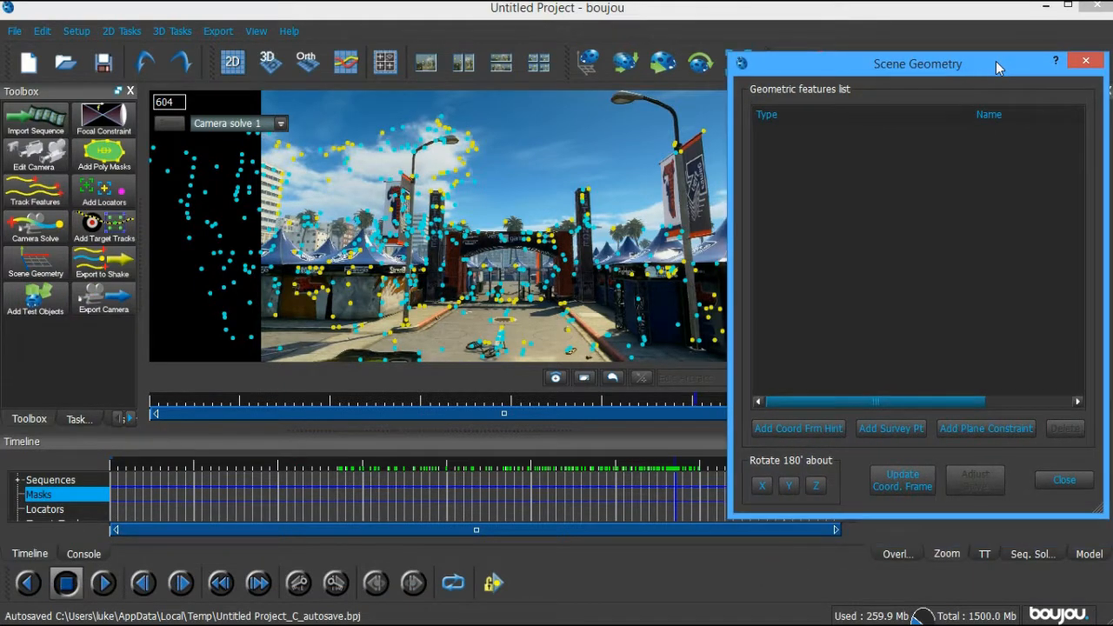
left_click(803, 426)
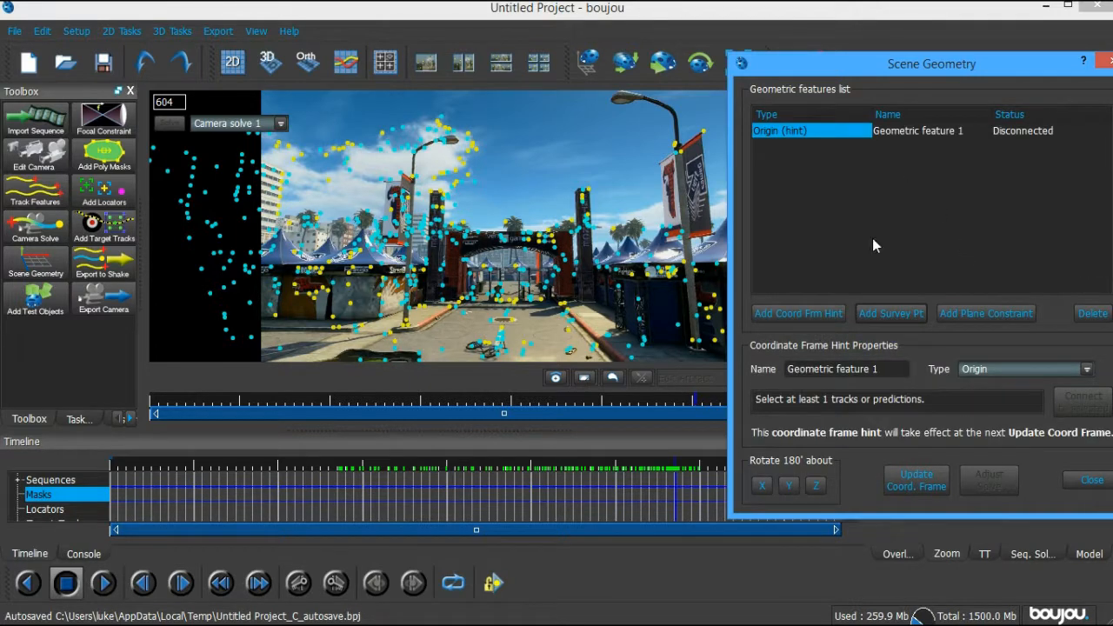
left_click(1004, 370)
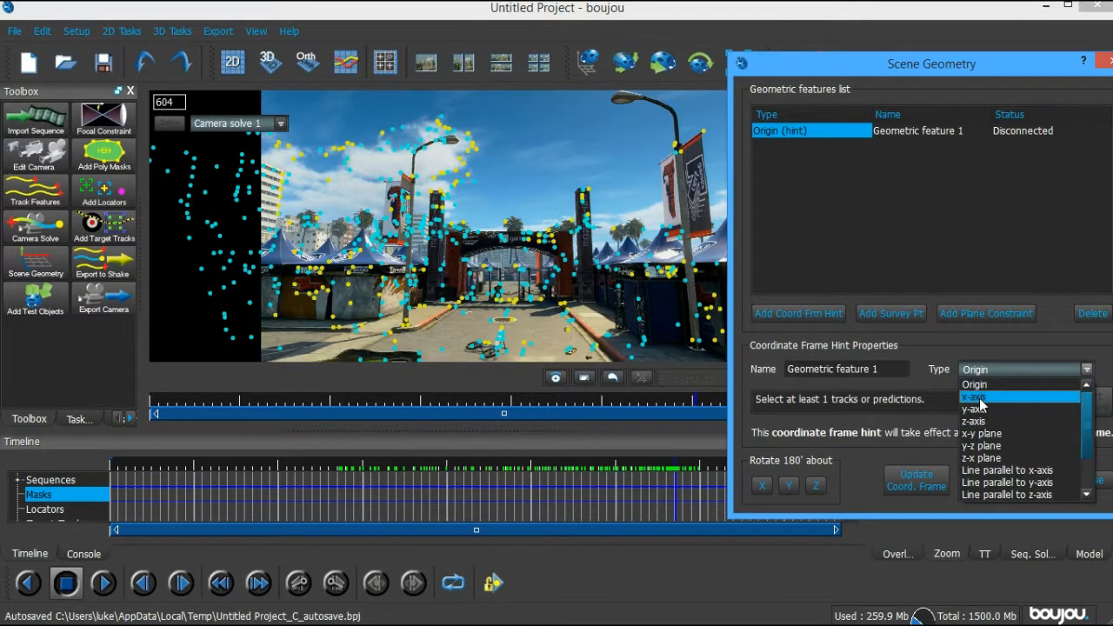
left_click(977, 397)
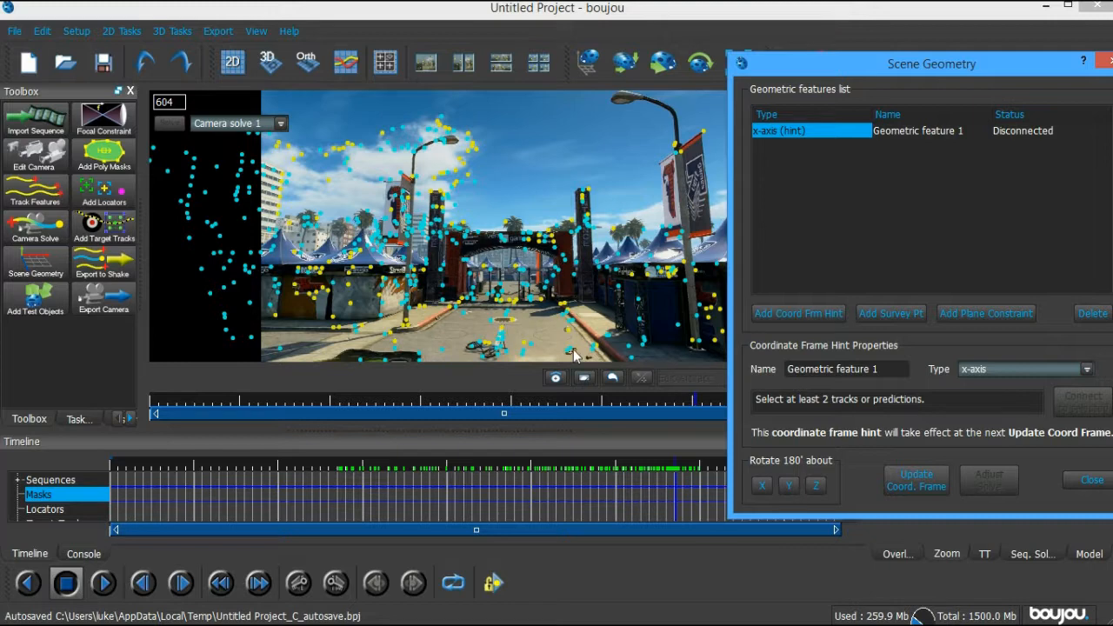
left_click(504, 328)
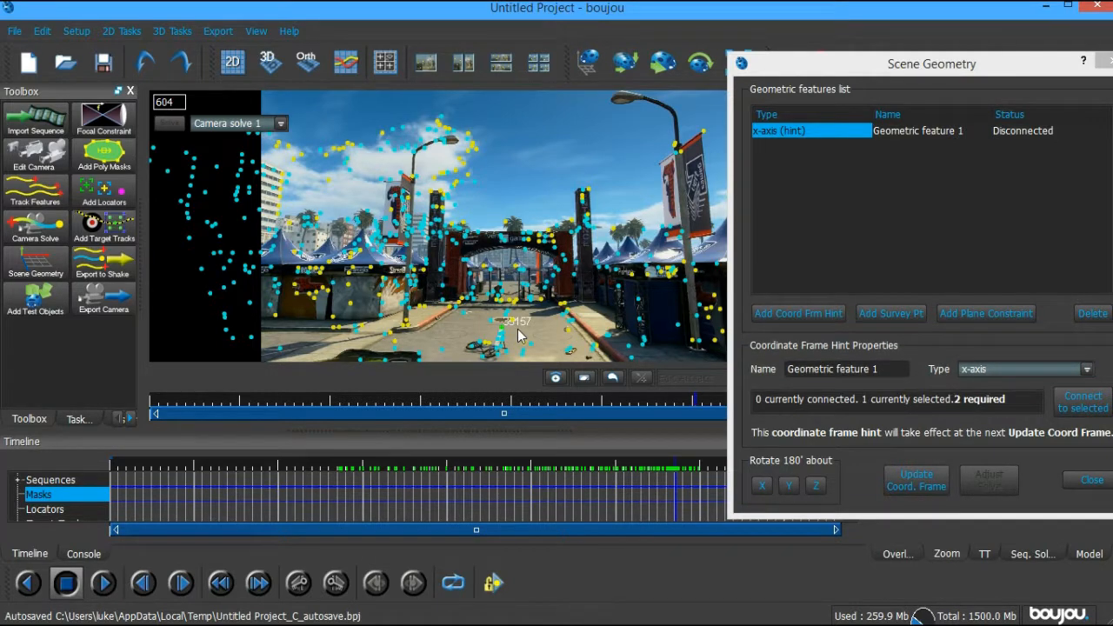
left_click(567, 332, "ctrl")
left_click(1077, 402)
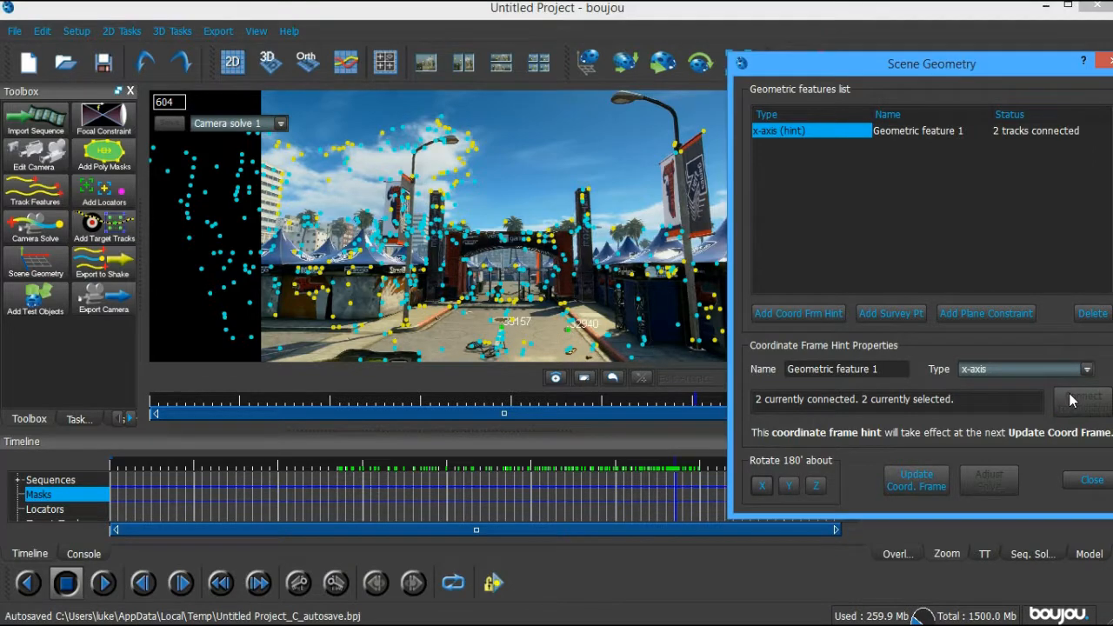
left_click(936, 484)
Add a z-axis hint from two more road tracks, update the coordinate frame, and close Scene Geometry
left_click(508, 328)
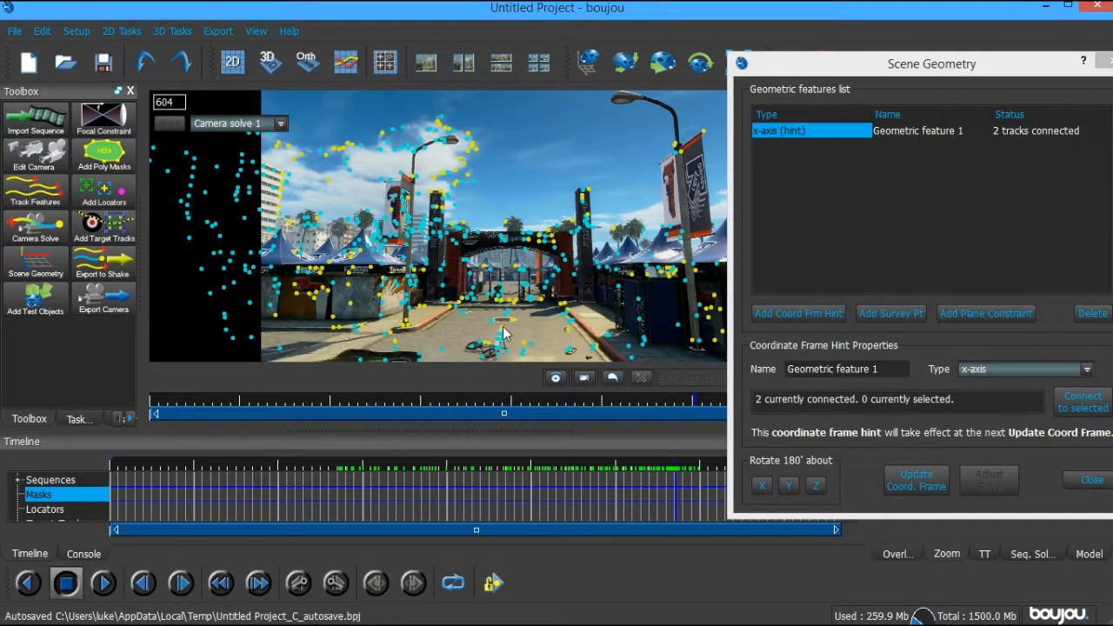
left_click(512, 323)
left_click(514, 320, "shift")
left_click(1033, 370)
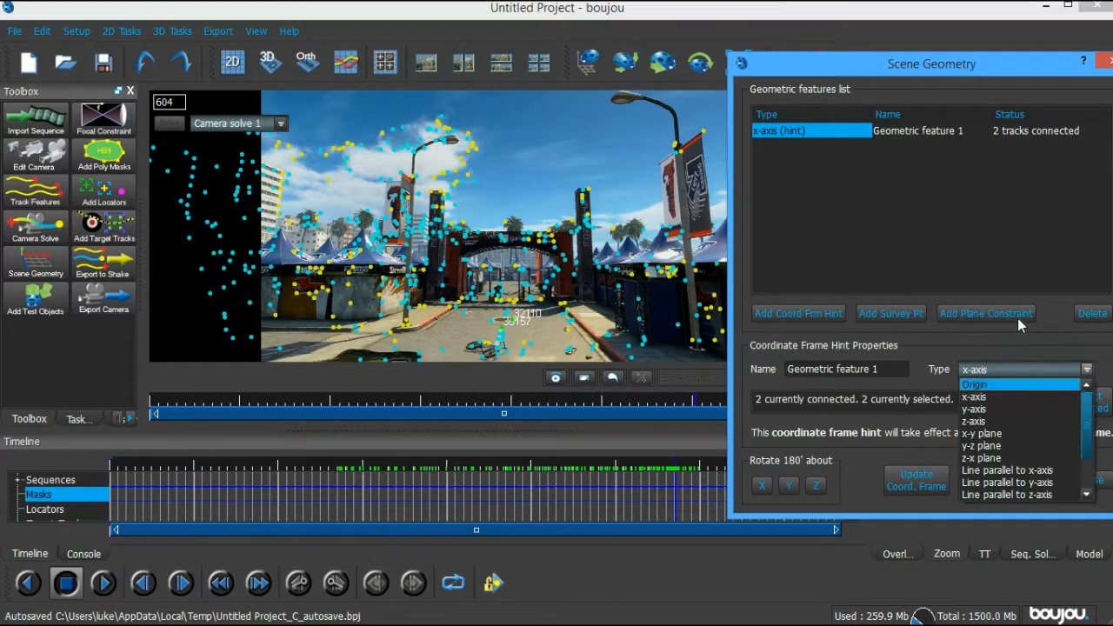
left_click(1011, 332)
left_click(798, 313)
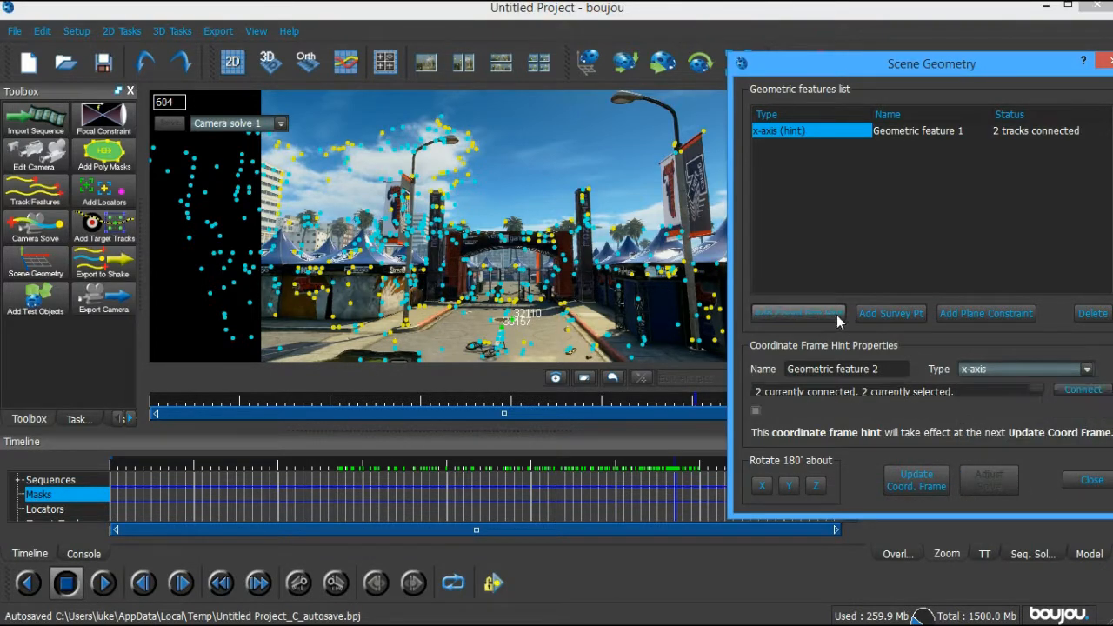
left_click(1024, 370)
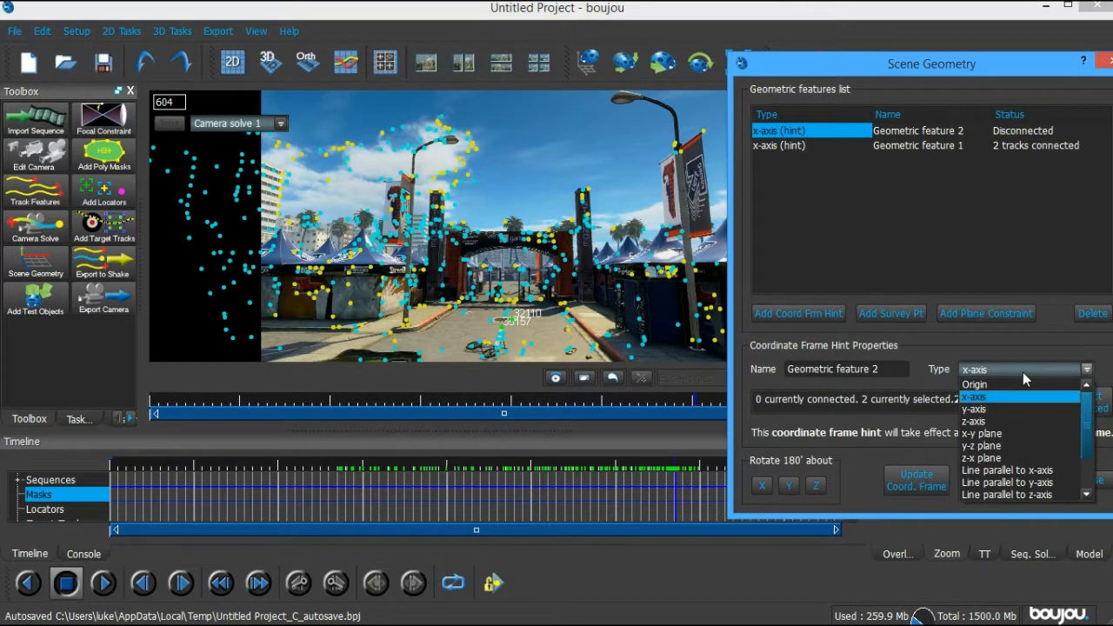
left_click(1018, 423)
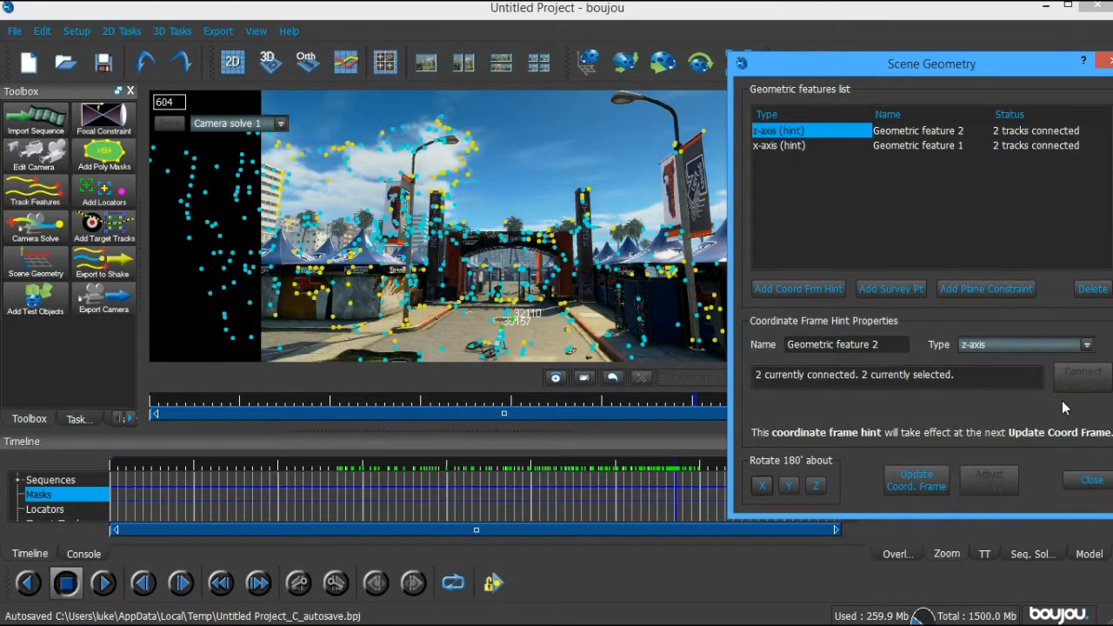
left_click(936, 484)
left_click(1104, 63)
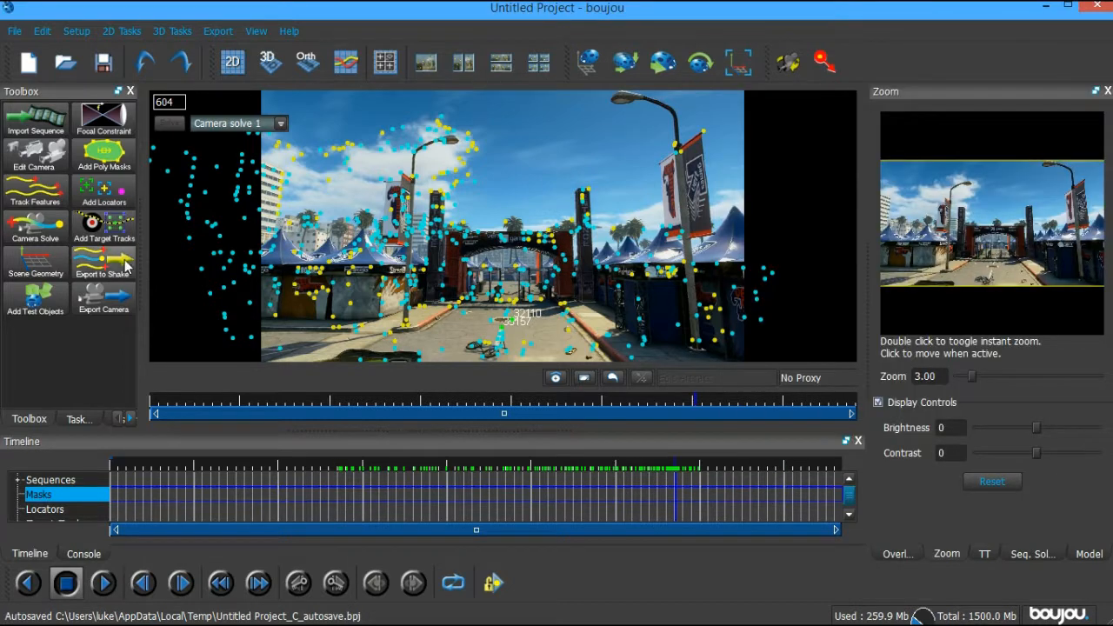
Add a Ladybird test object and check it stays locked from frame 378 to the end
left_click(43, 301)
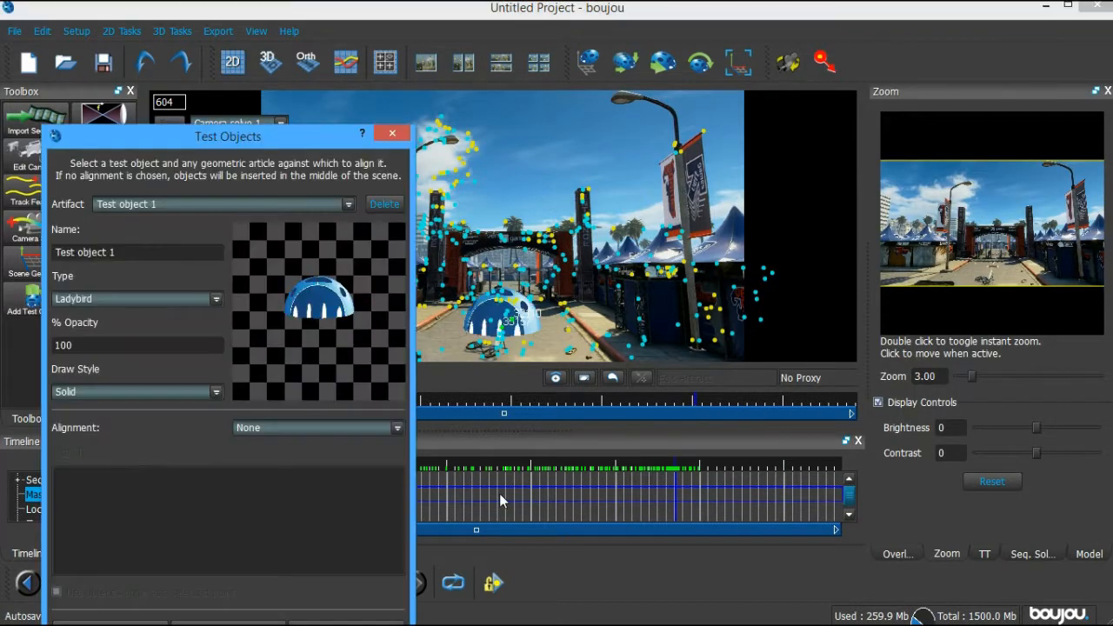
left_click(459, 488)
left_click_drag(460, 492, 571, 501)
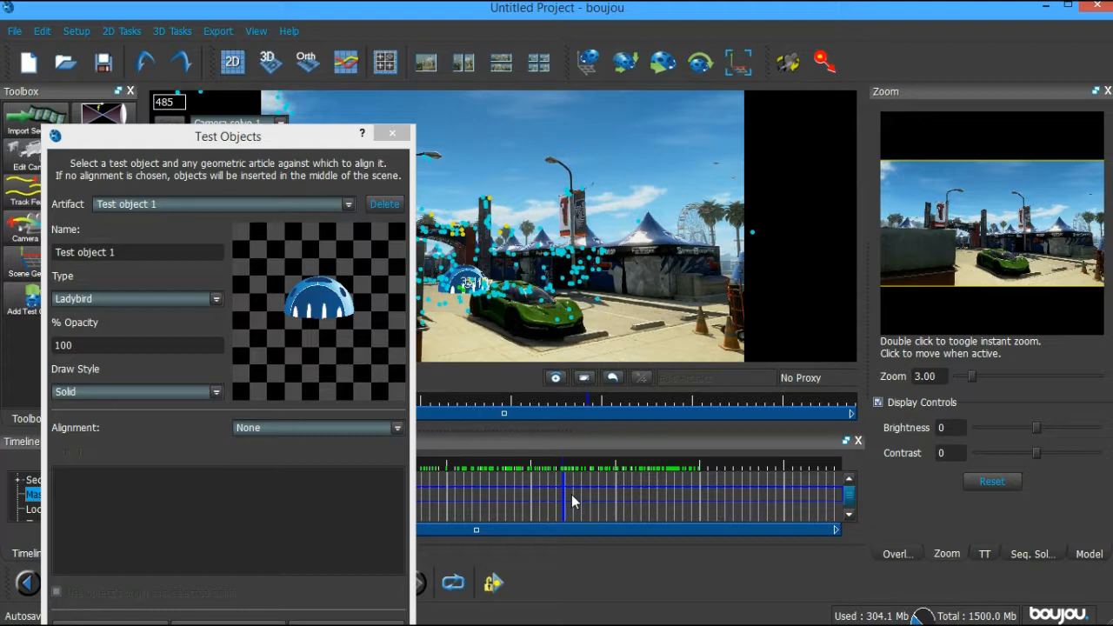
left_click_drag(571, 494, 794, 502)
left_click_drag(796, 503, 797, 502)
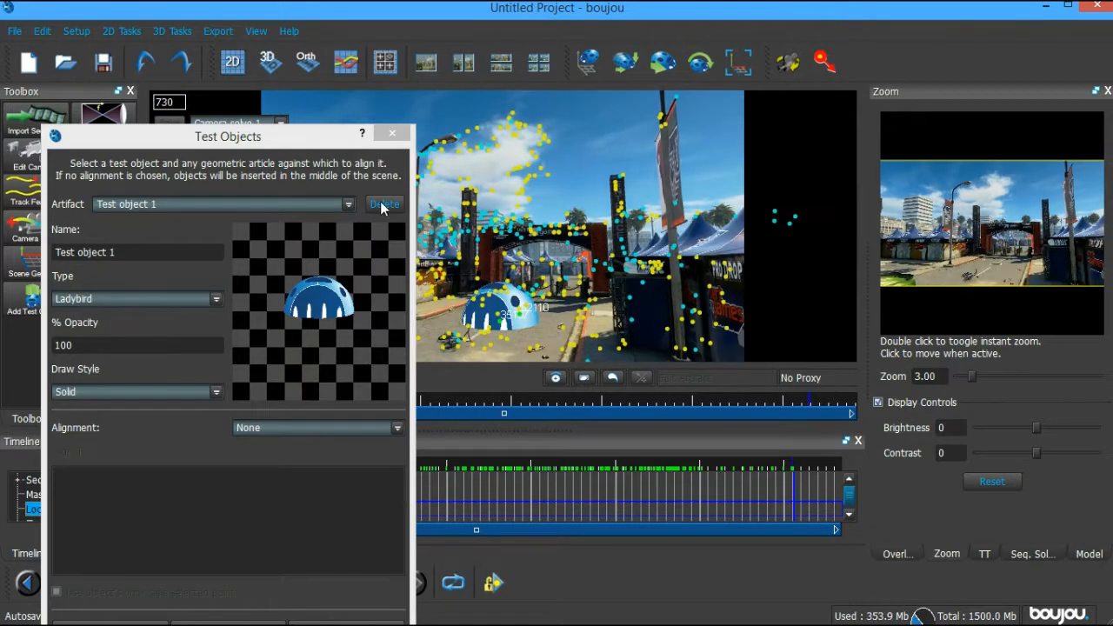
left_click(339, 144)
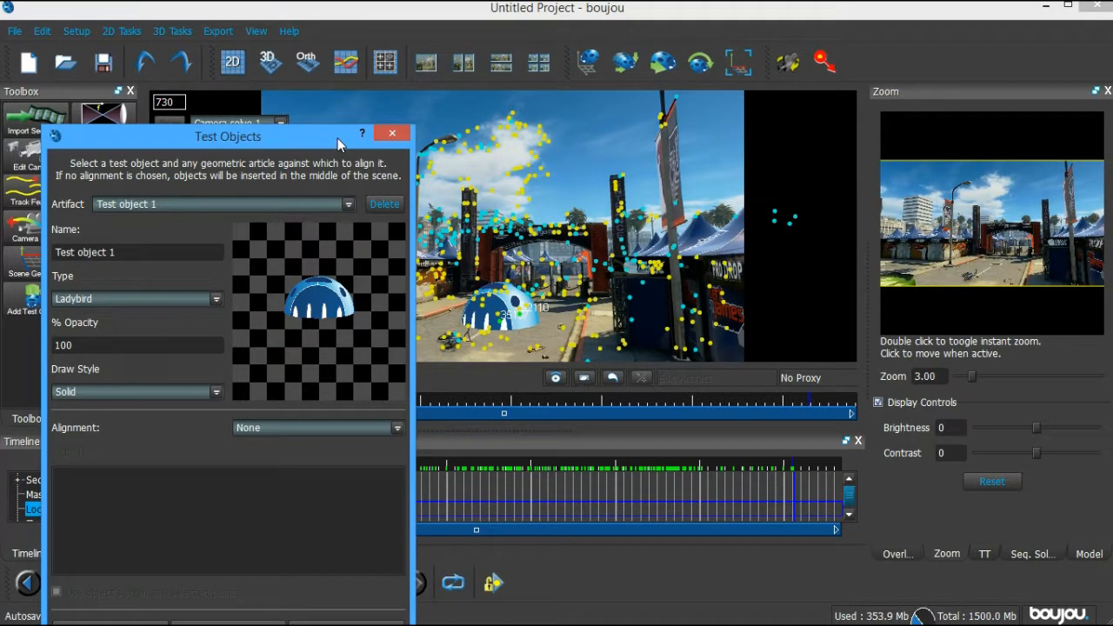
left_click_drag(339, 144, 1073, 158)
Recheck the Ladybird at frames 605, 126 and 348 onward, then delete it
left_click(662, 502)
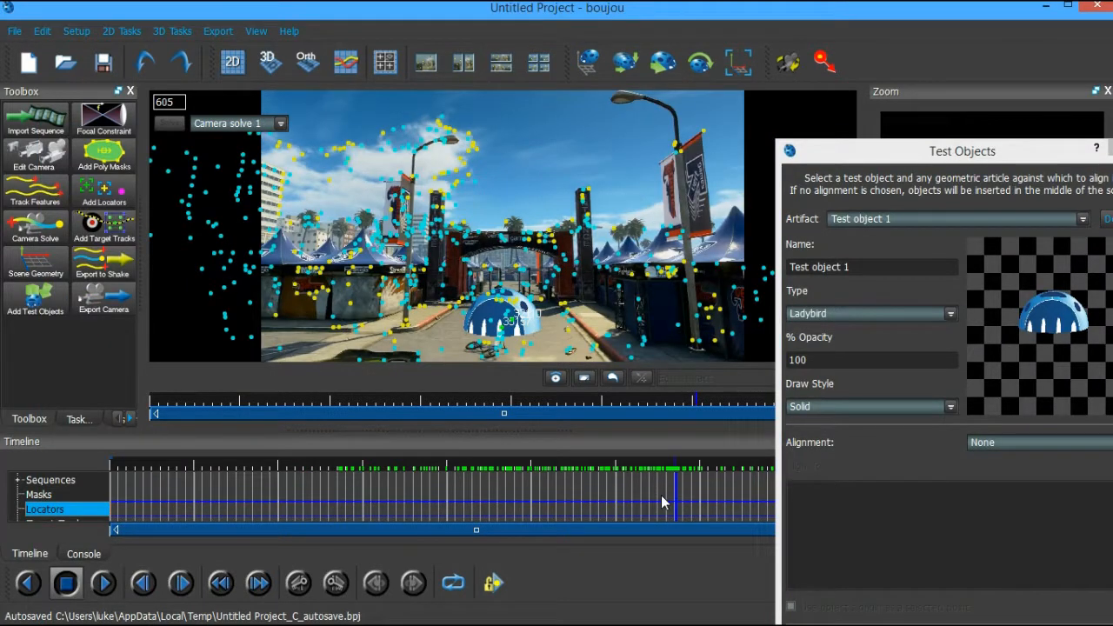
left_click(231, 490)
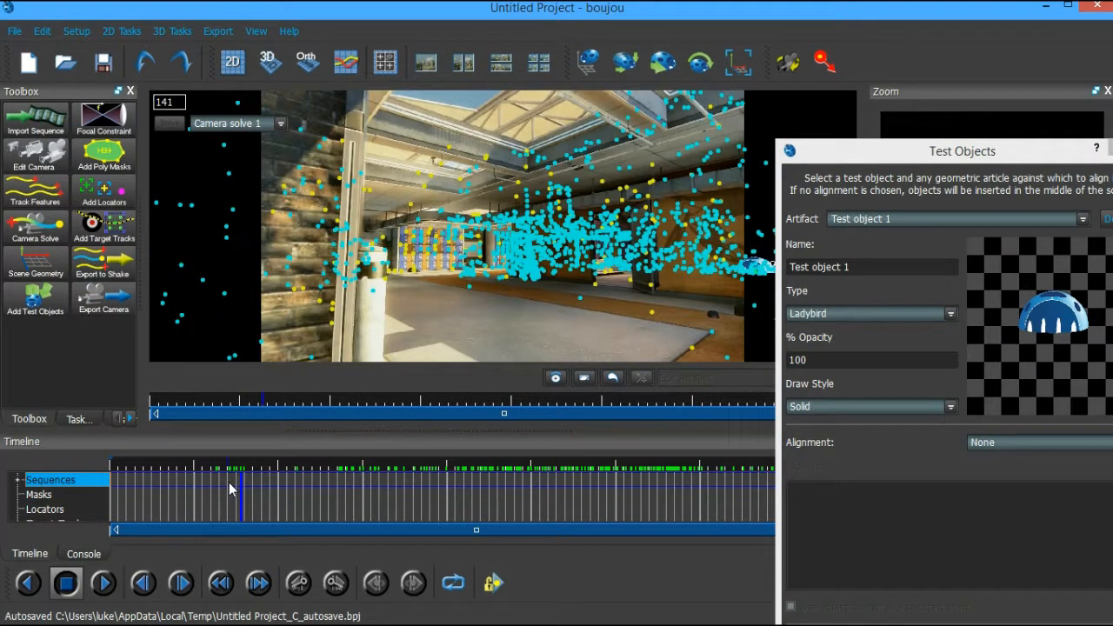
left_click_drag(230, 484, 251, 486)
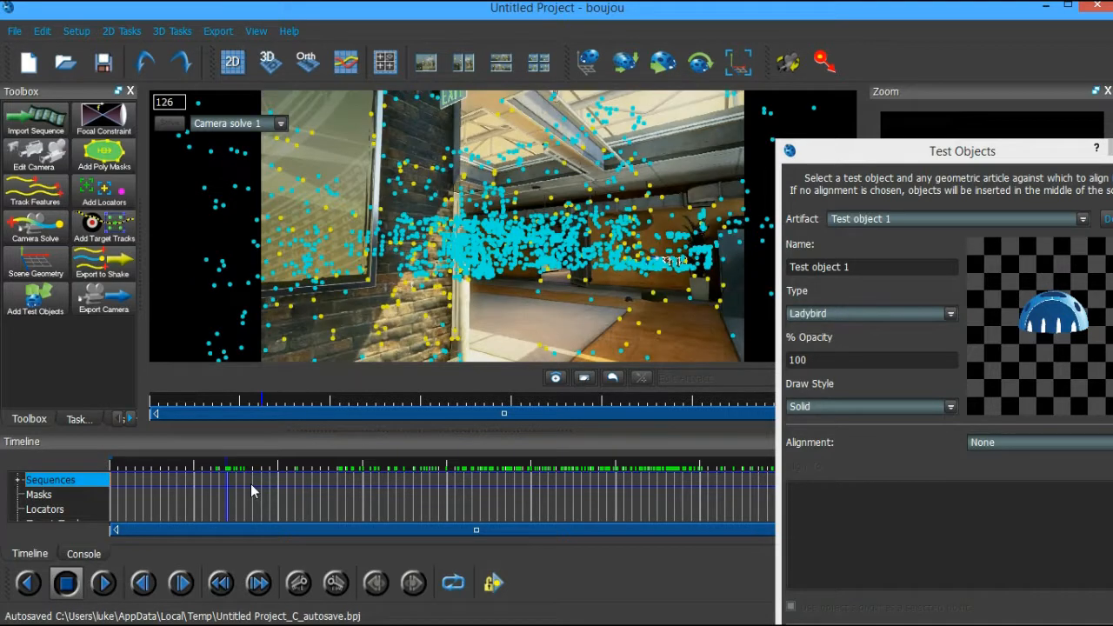
left_click(229, 490)
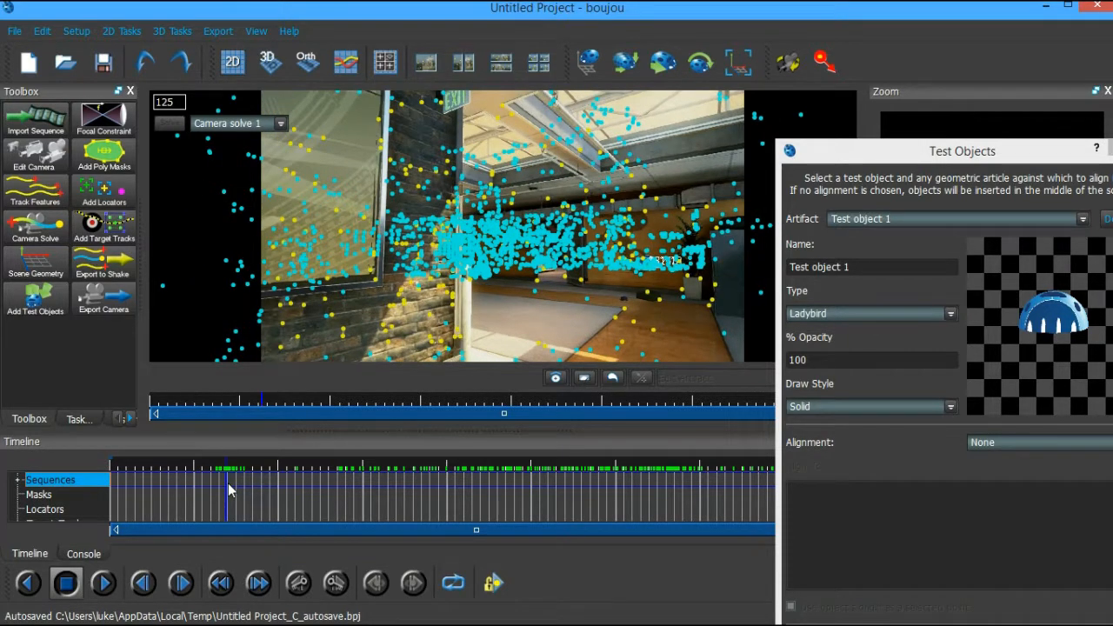
left_click(228, 485)
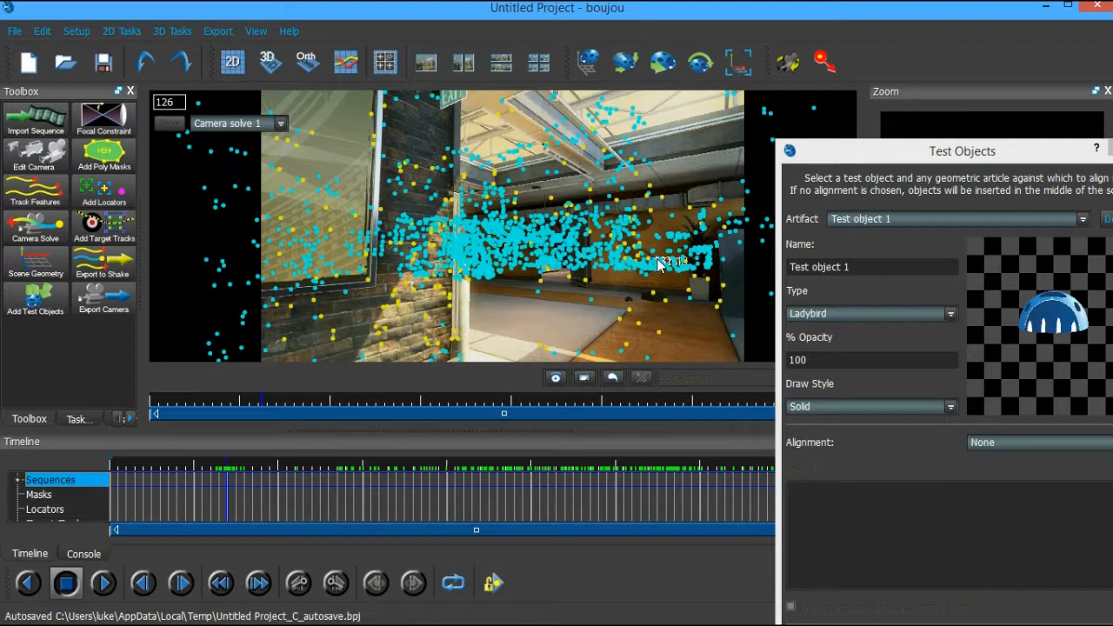
left_click(438, 504)
left_click_drag(438, 504, 466, 506)
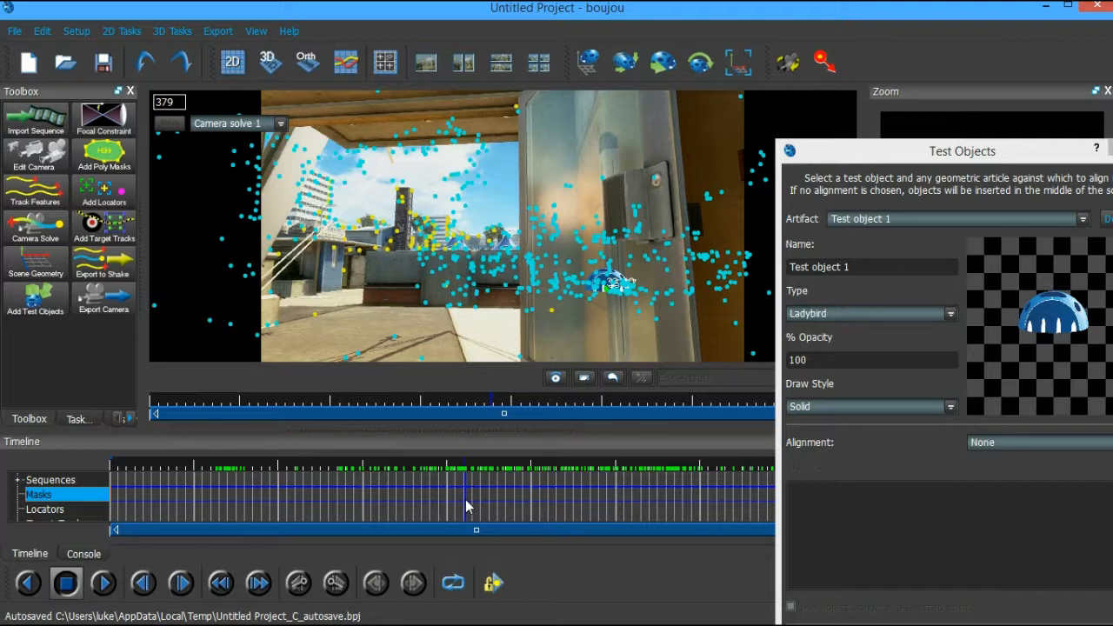
left_click_drag(466, 506, 492, 507)
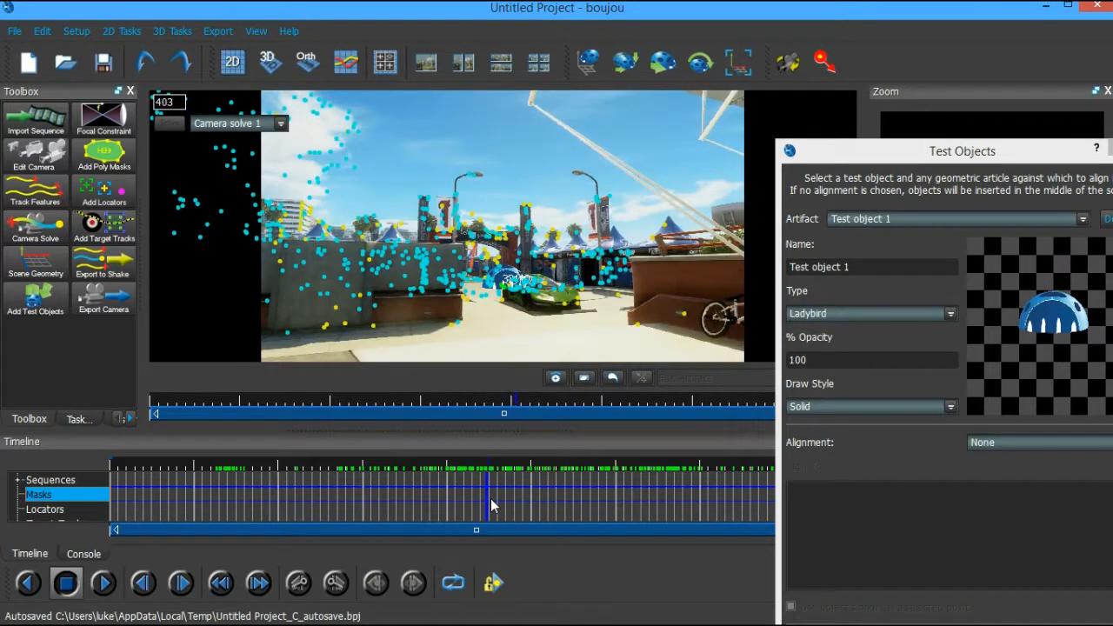
left_click_drag(491, 505, 657, 505)
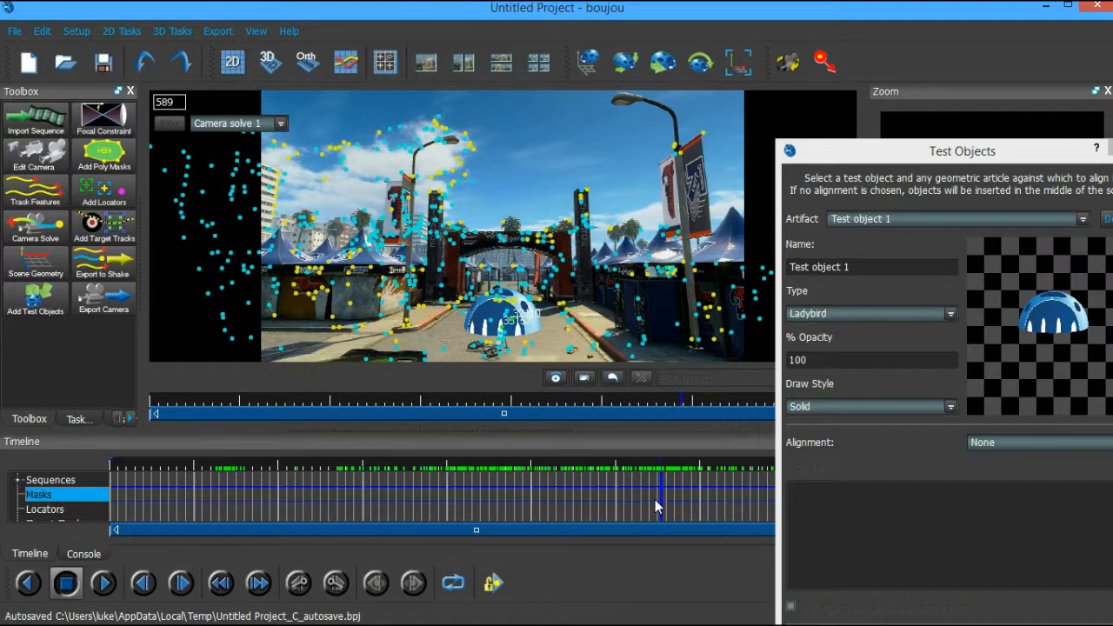
left_click_drag(657, 506, 705, 495)
left_click(1075, 246)
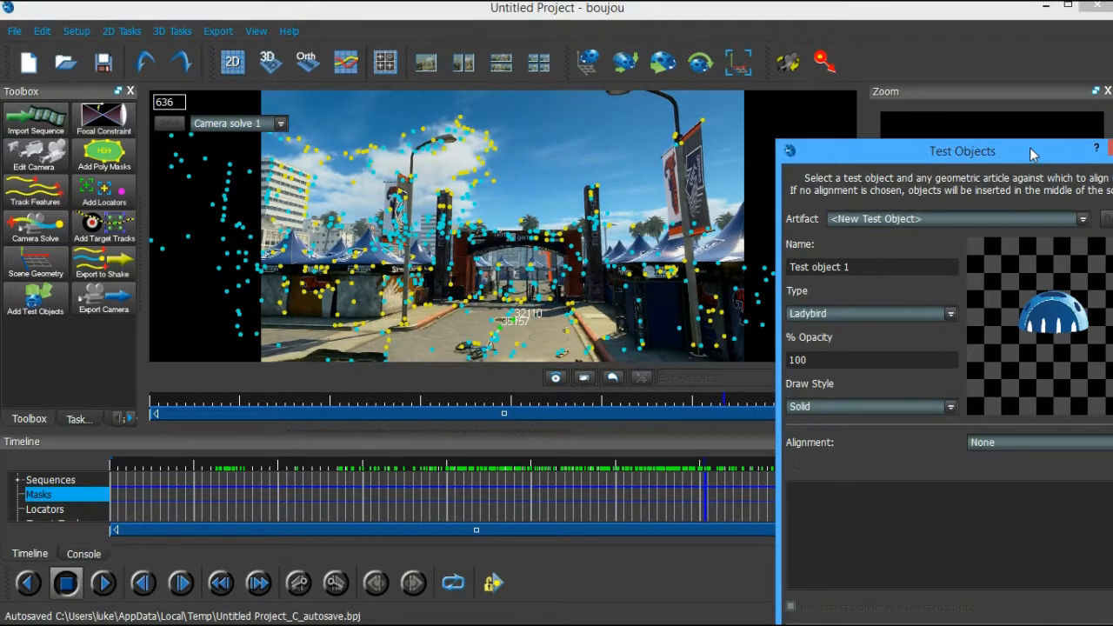
left_click_drag(987, 144, 859, 147)
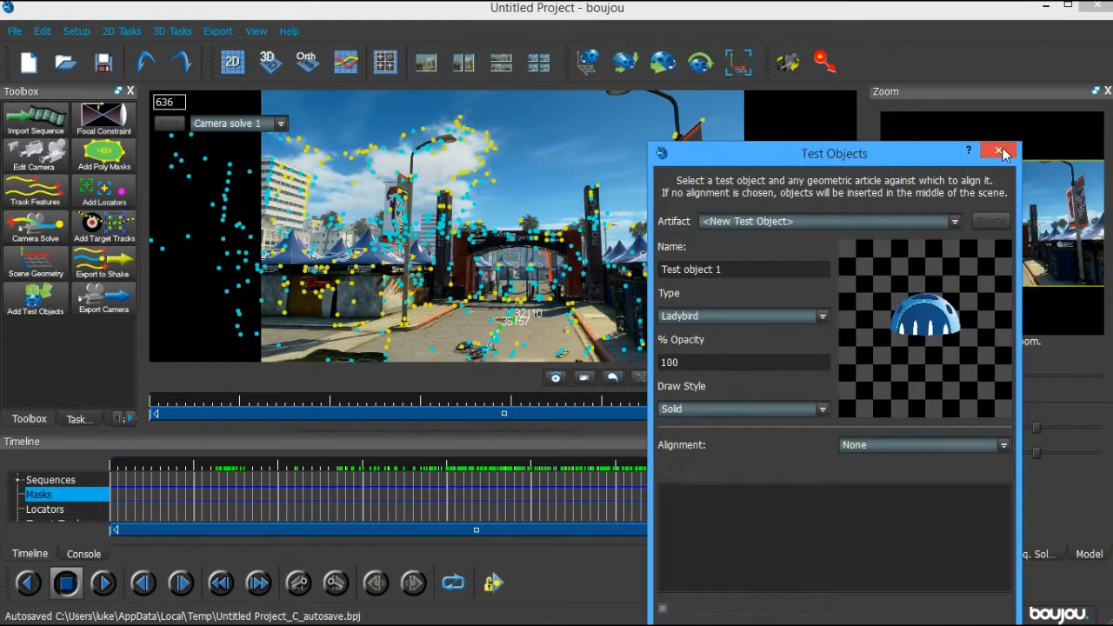
Save the project as Untitled Project in the Desktop Tutorial folder
left_click(1000, 151)
left_click(15, 31)
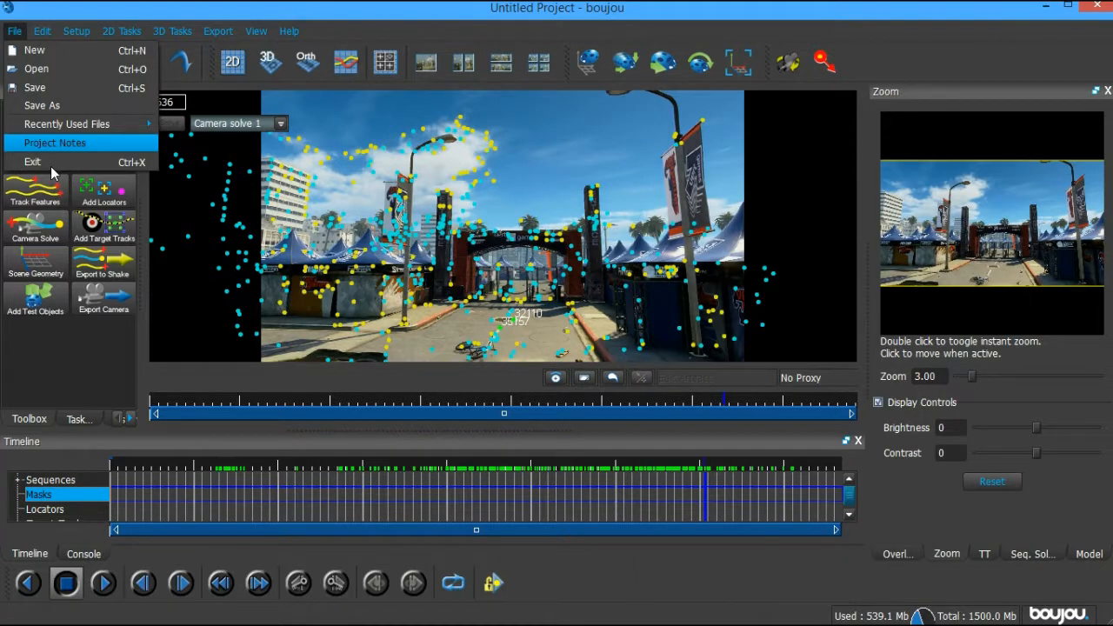
left_click(57, 93)
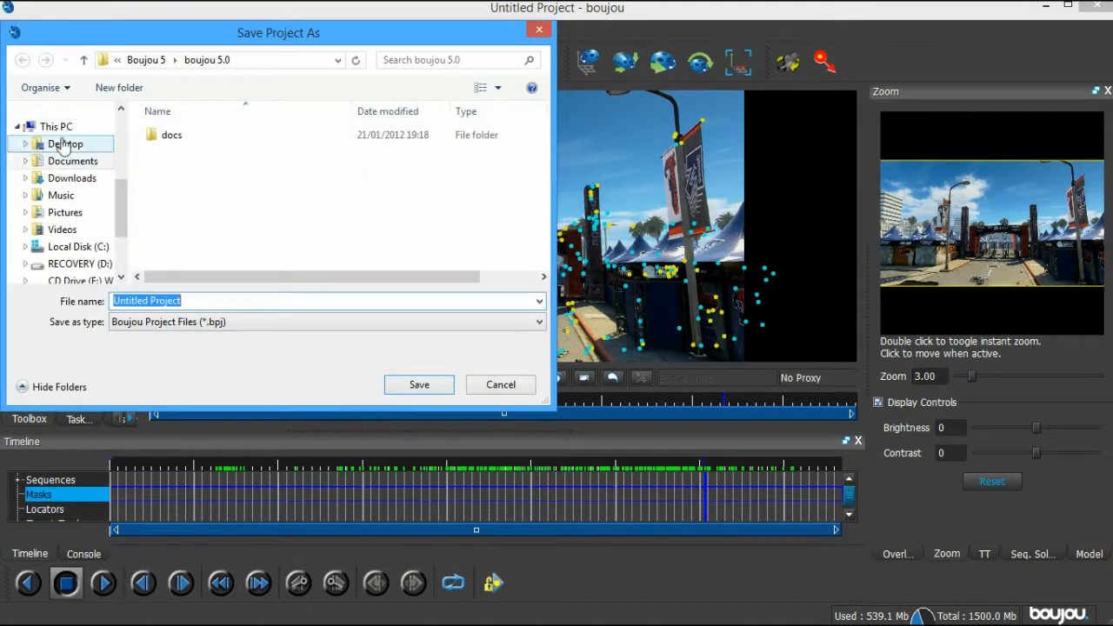
left_click(65, 145)
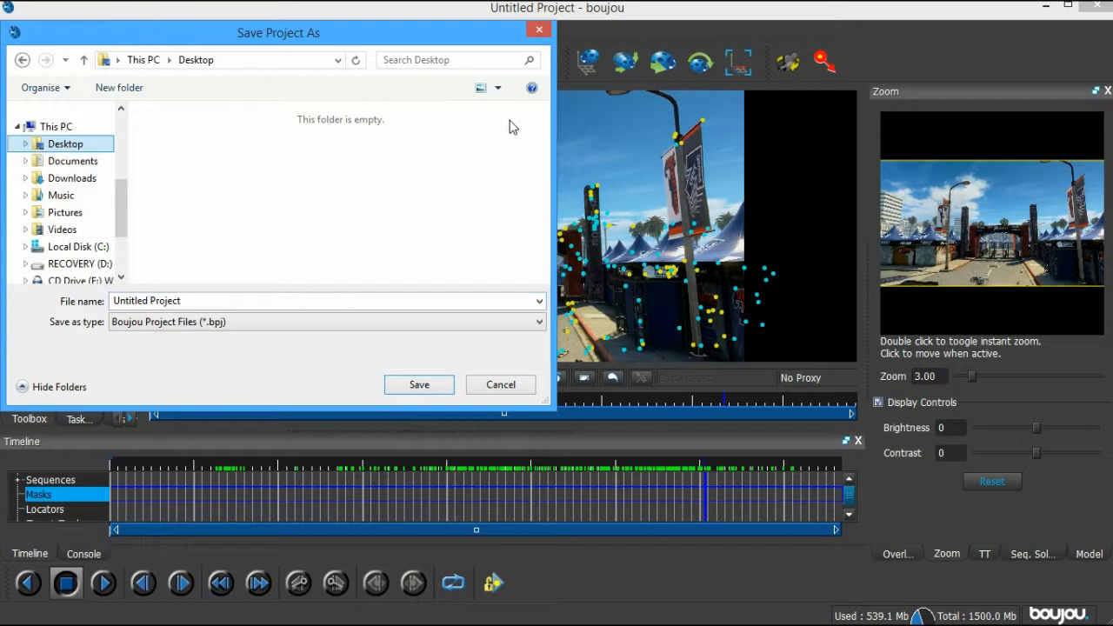
left_click_drag(543, 152, 539, 252)
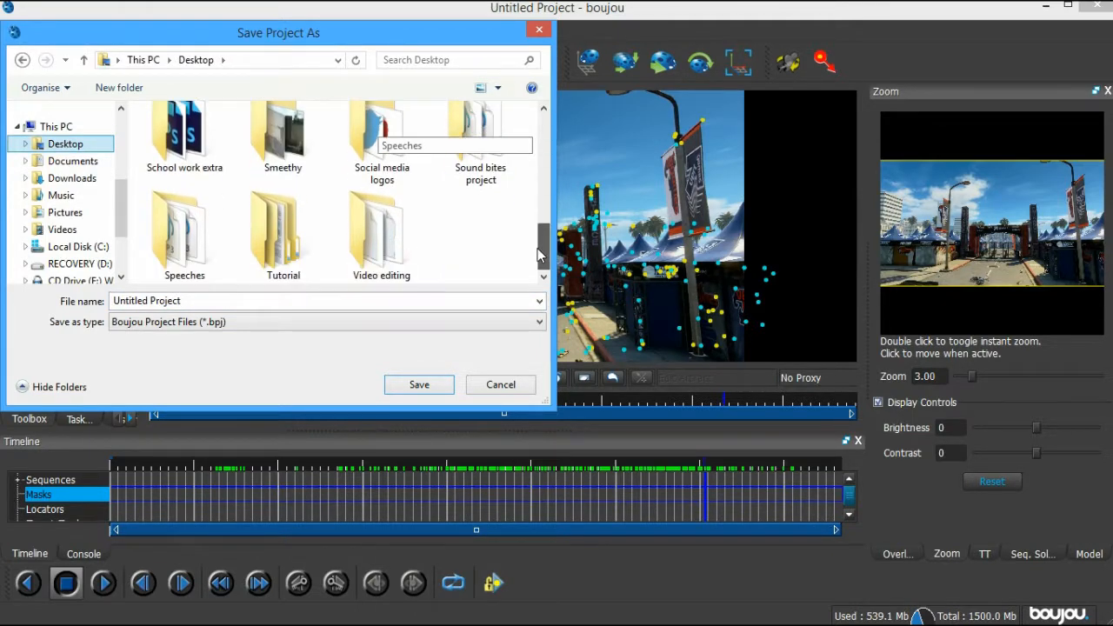
double_click(292, 247)
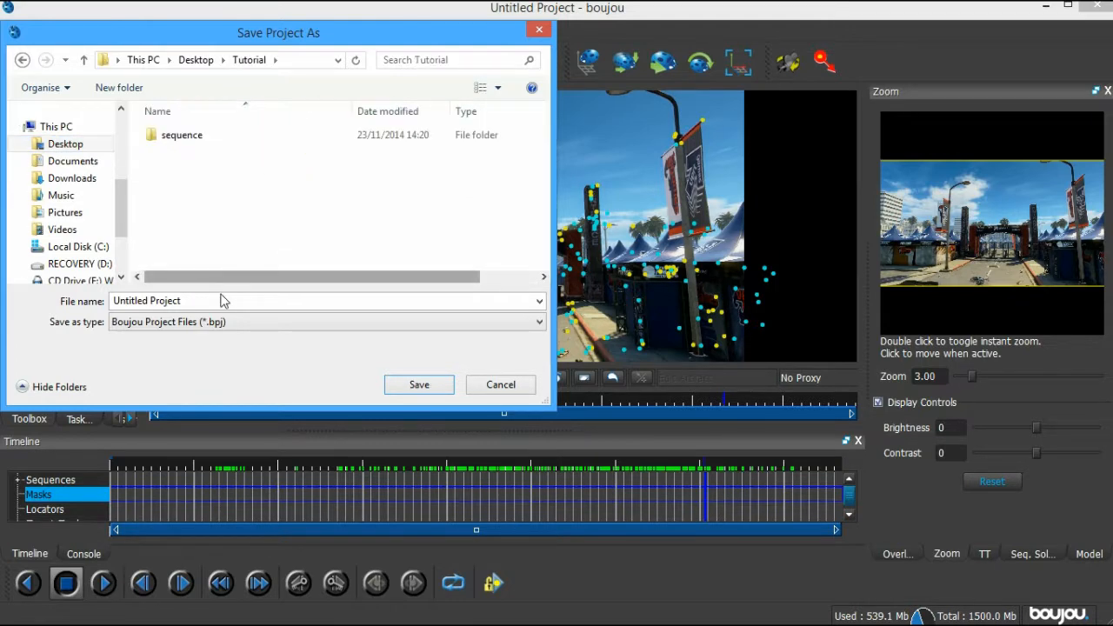
left_click(419, 384)
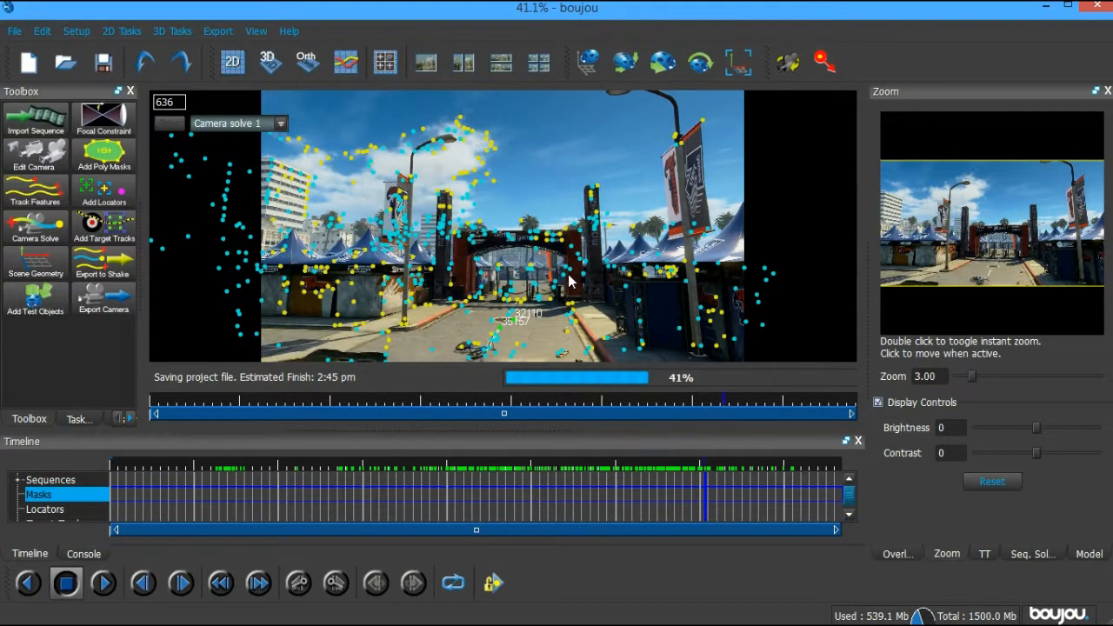
Export Camera solve 1 as a Cinema 4D file with scene scale 1000, then minimise boujou
left_click(218, 31)
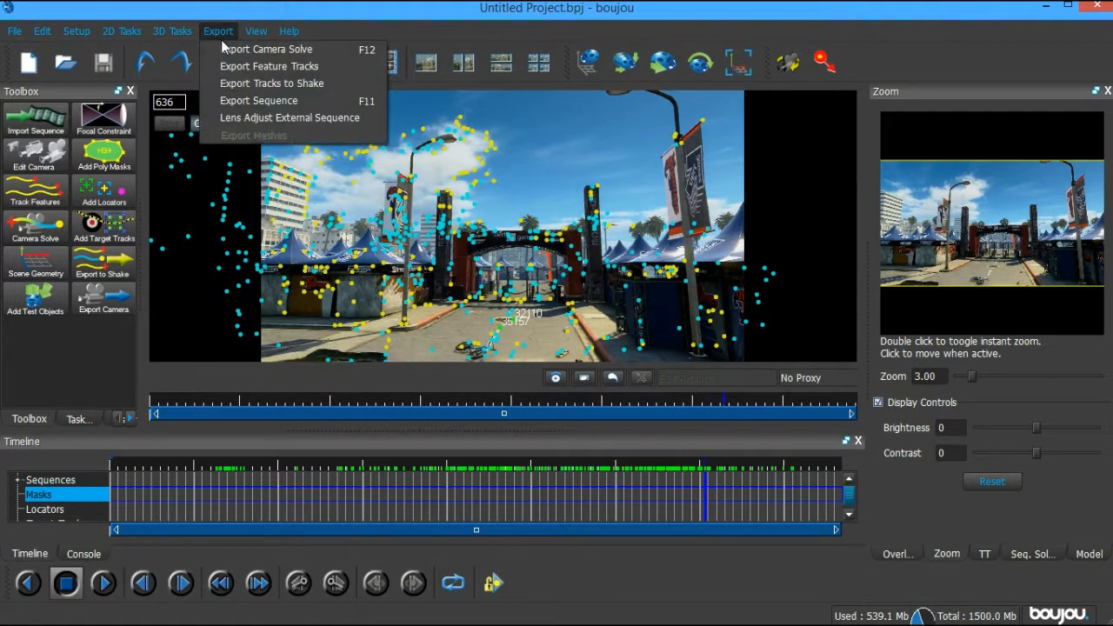
left_click(254, 49)
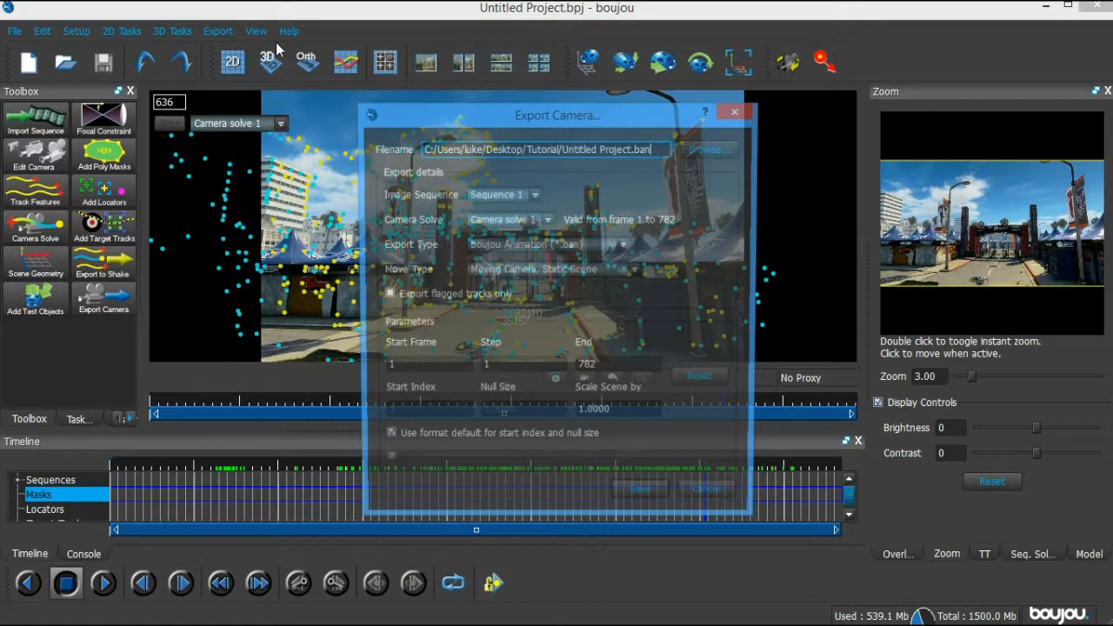
left_click(567, 245)
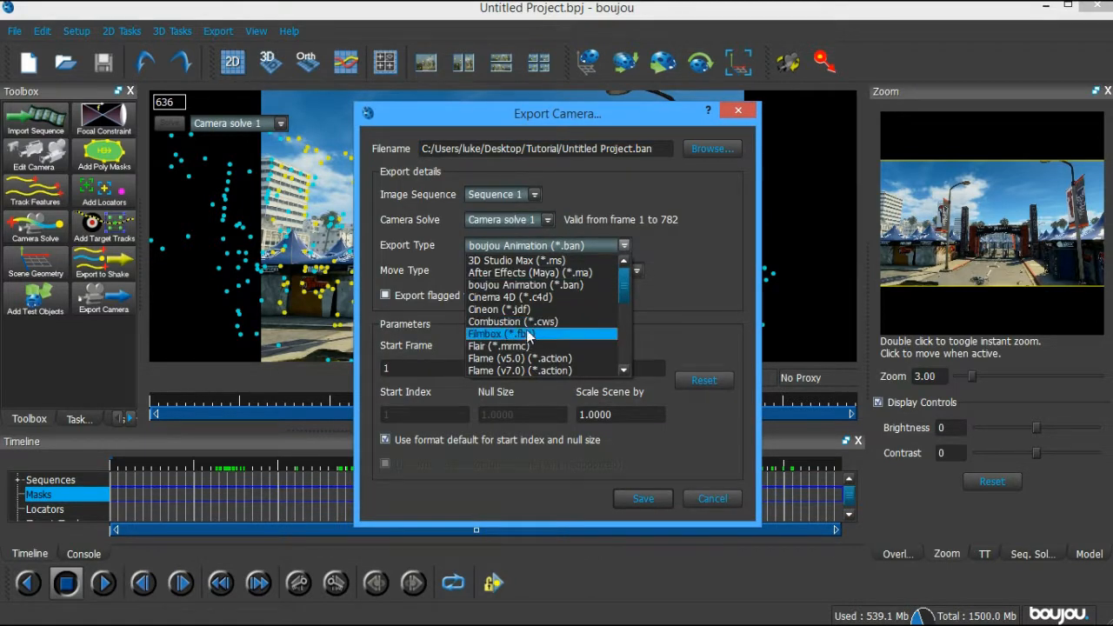
left_click(535, 297)
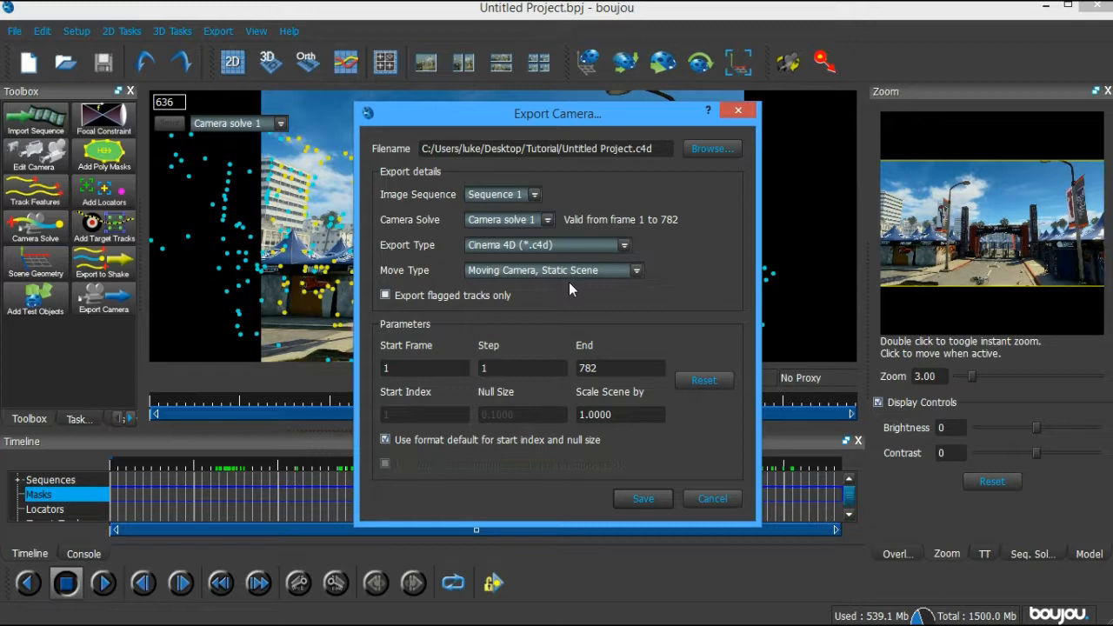
left_click(662, 152)
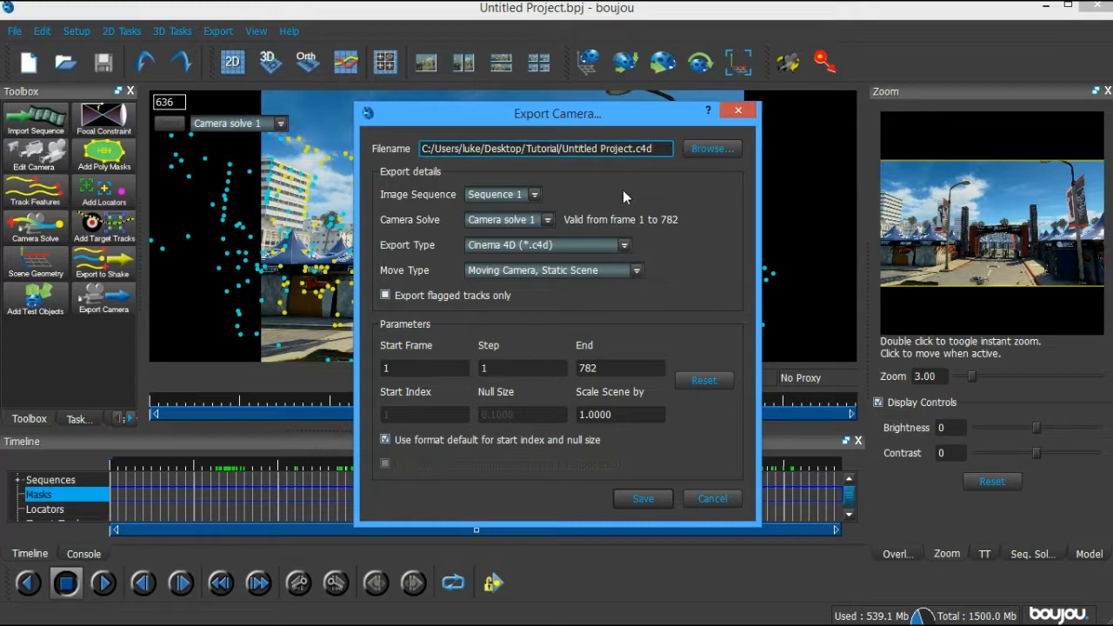
left_click(645, 415)
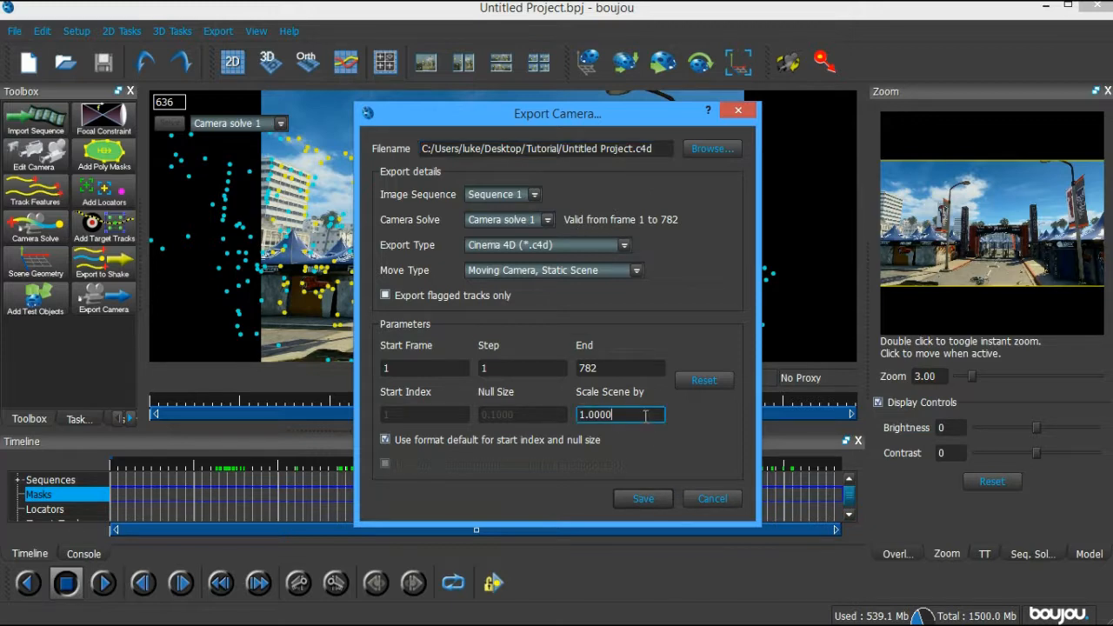
key("BackSpace")
key("BackSpace")
key("BackSpace")
key("BackSpace")
key("BackSpace")
type("000")
left_click(628, 505)
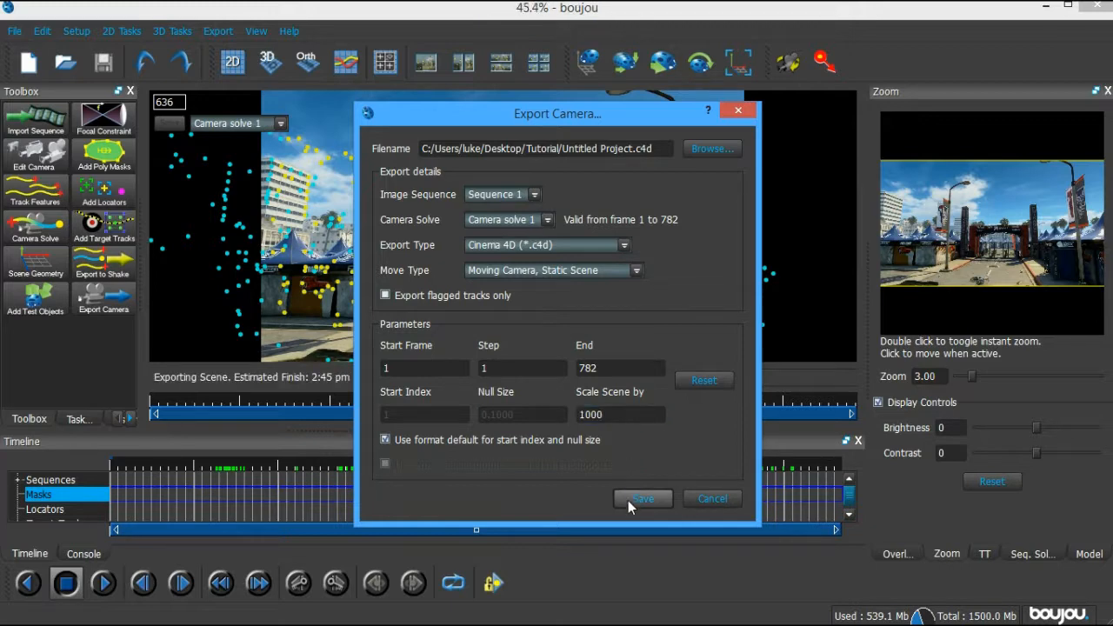
left_click(1098, 7)
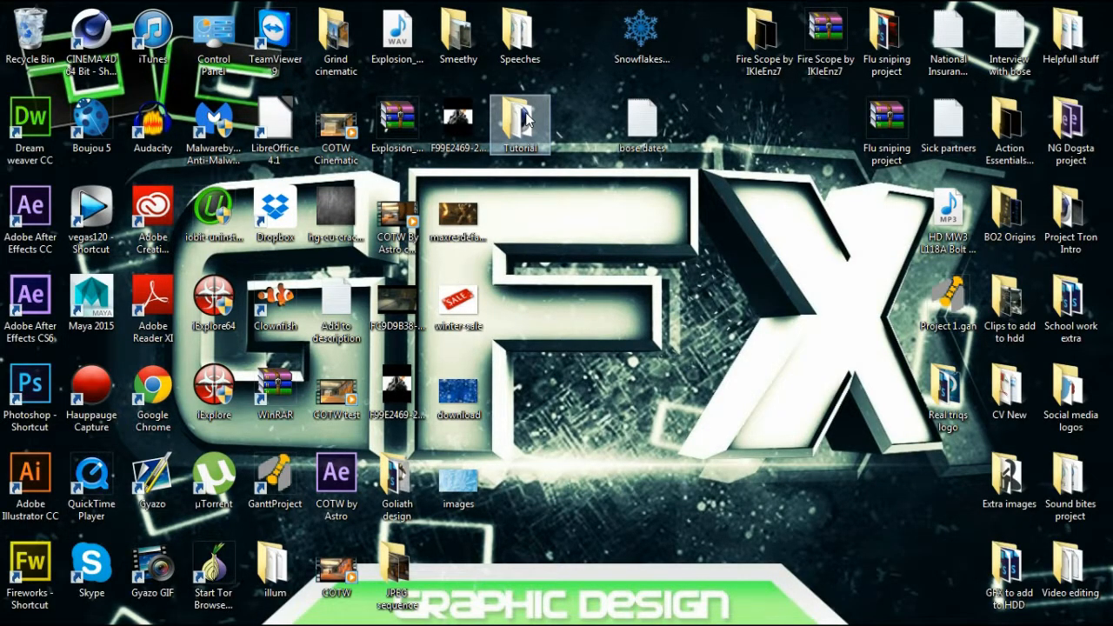
Open Untitled Project.c4d from the Tutorial folder in Cinema 4D, then browse the Backup and Files (J:) drive
double_click(521, 122)
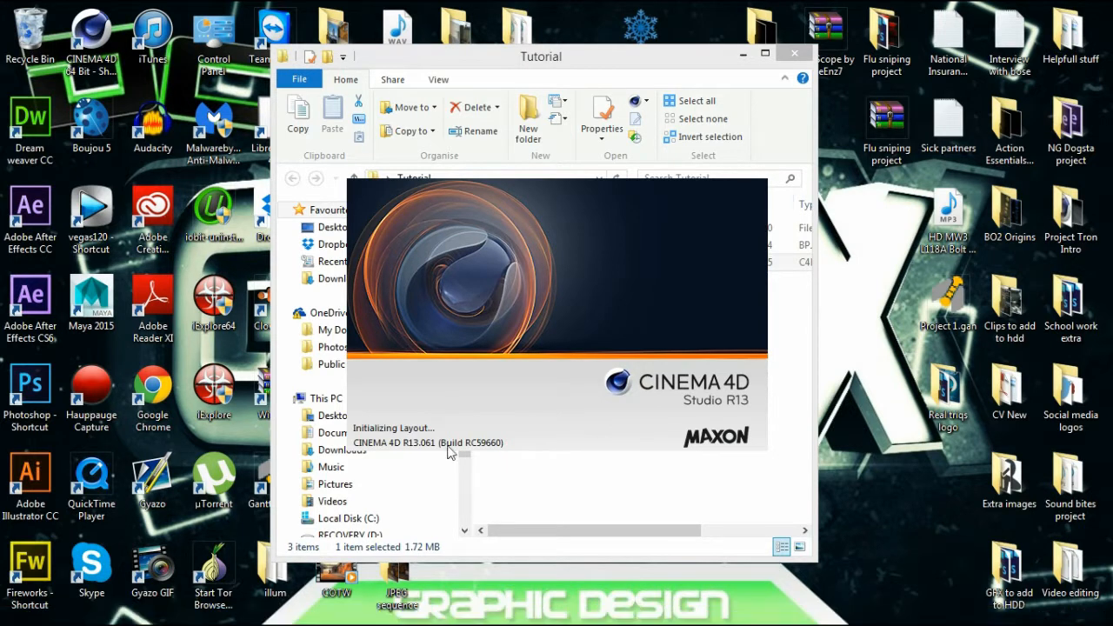
mouse_move(174, 620)
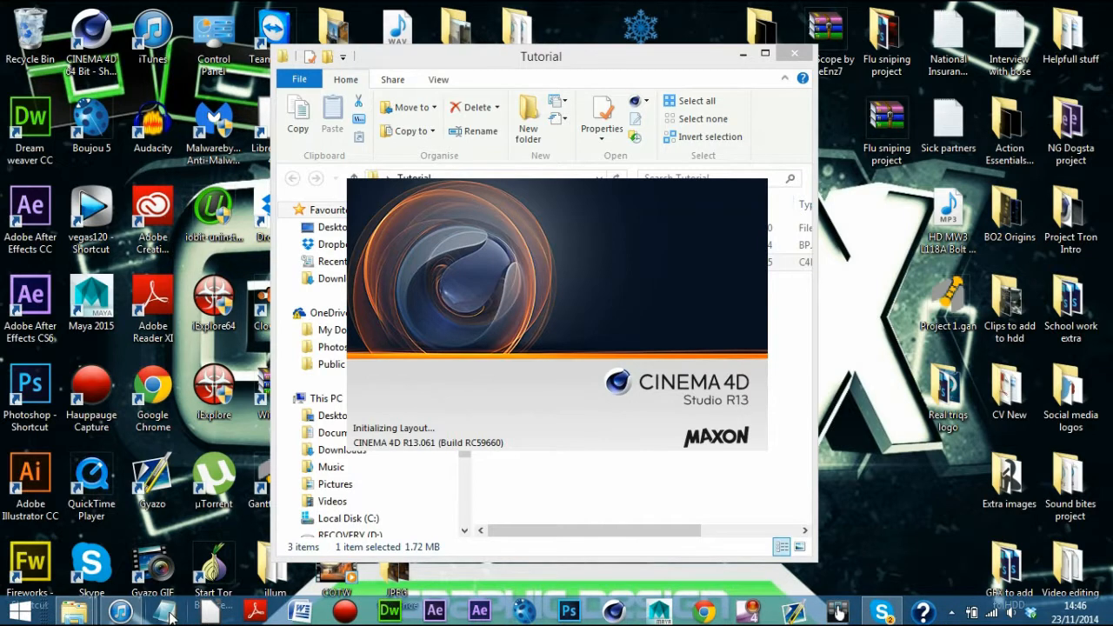
mouse_move(82, 611)
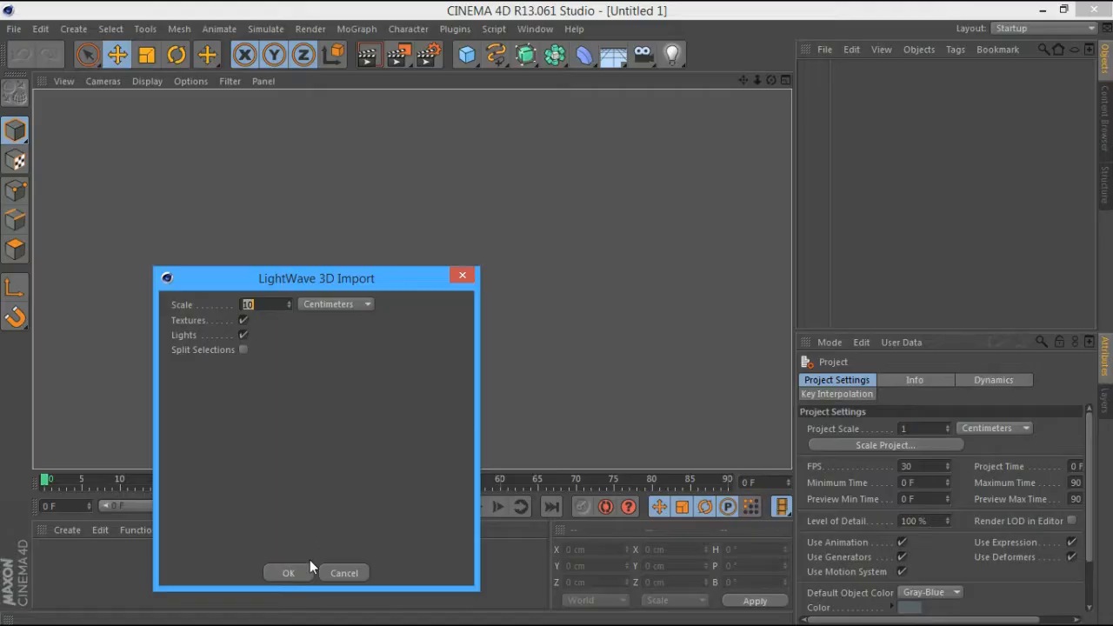
left_click(308, 569)
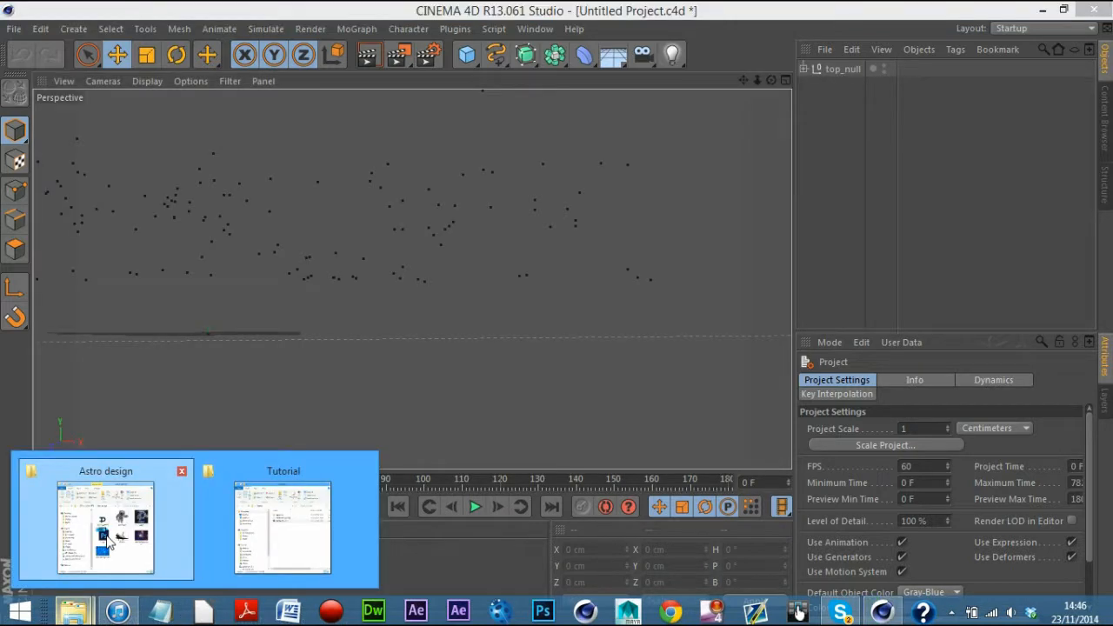
left_click(109, 543)
left_click(348, 436)
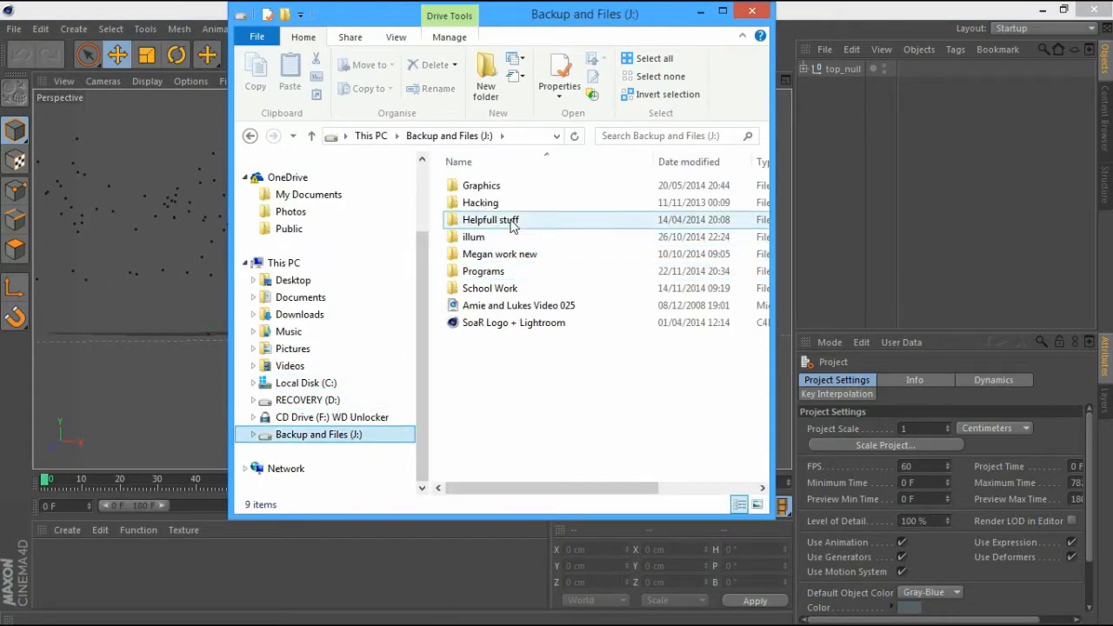
Browse to Graphics > Job projects > Project Tron > Logo design and preview the black P logo
left_click(517, 188)
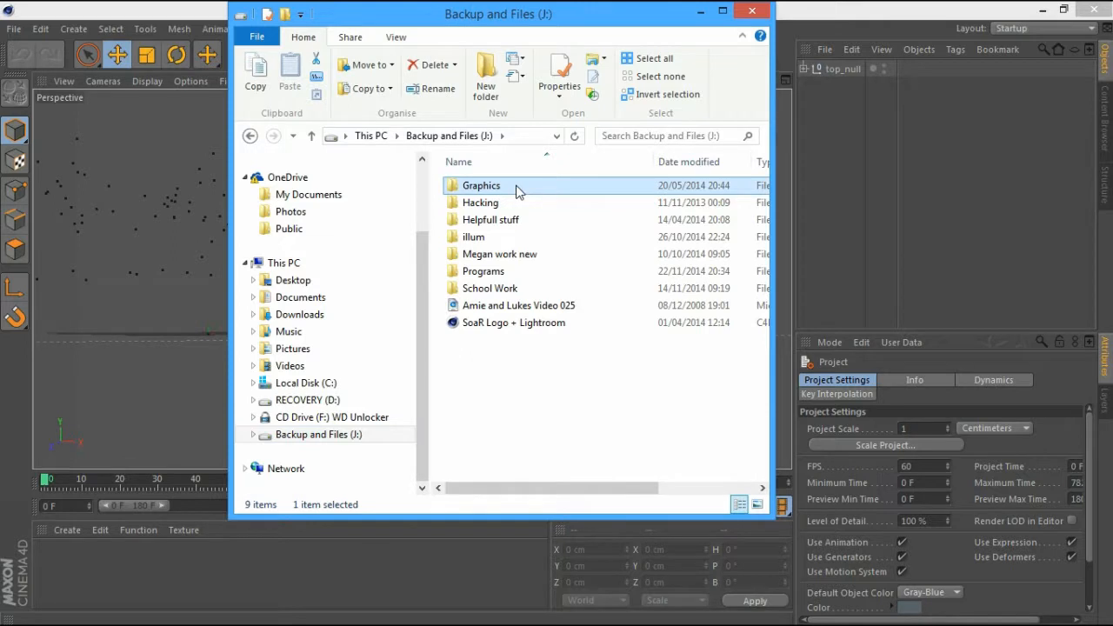
double_click(516, 188)
double_click(511, 287)
left_click(511, 274)
double_click(511, 275)
double_click(530, 201)
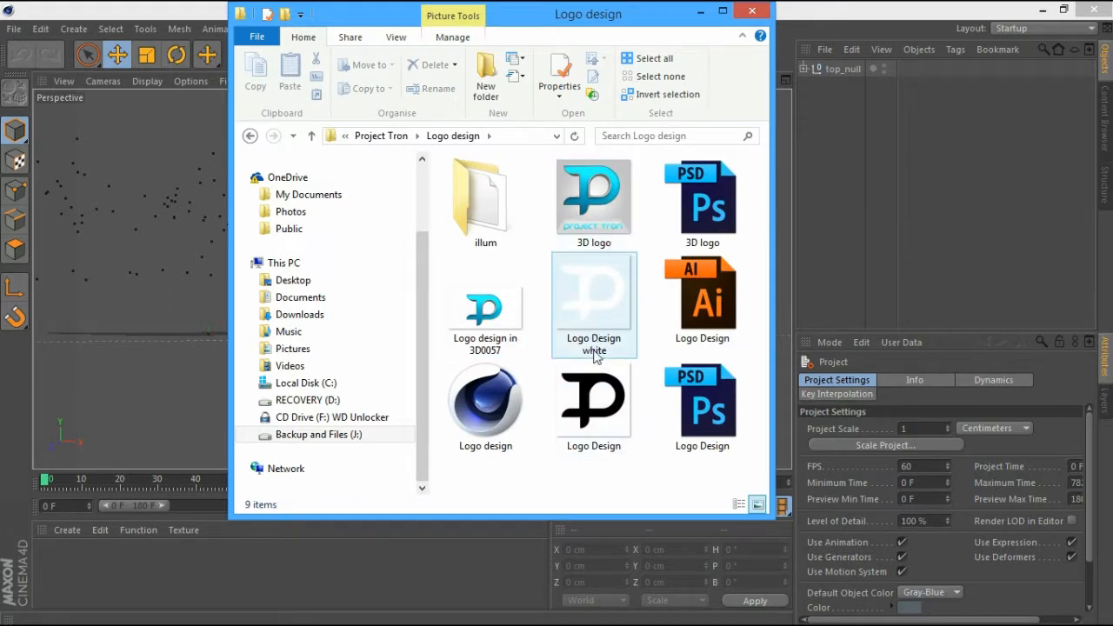
left_click(607, 393)
double_click(584, 418)
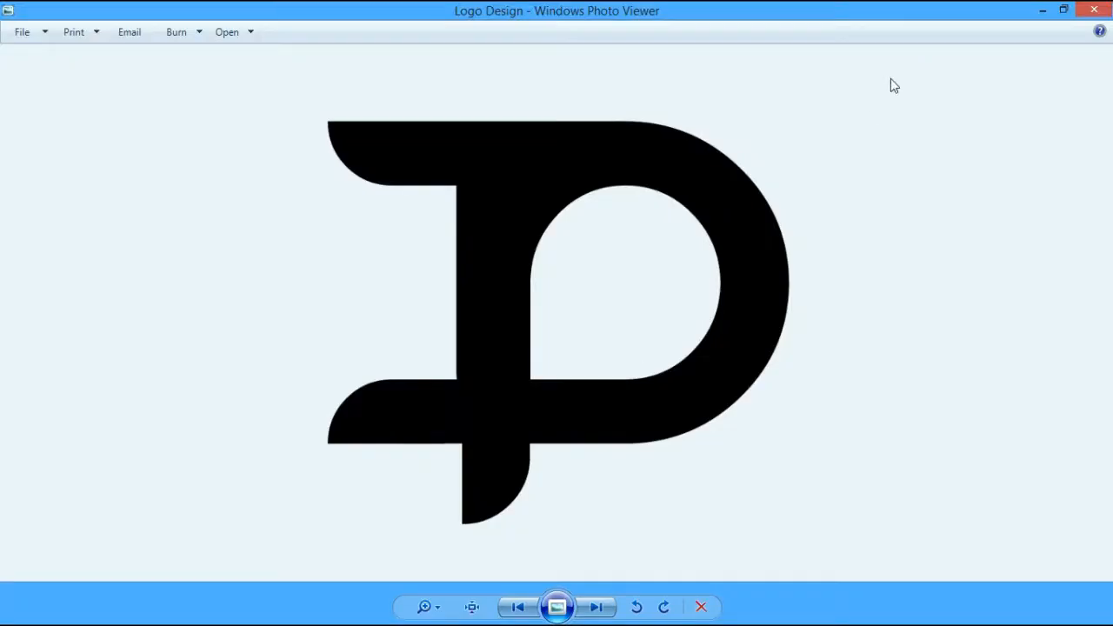
left_click(1093, 11)
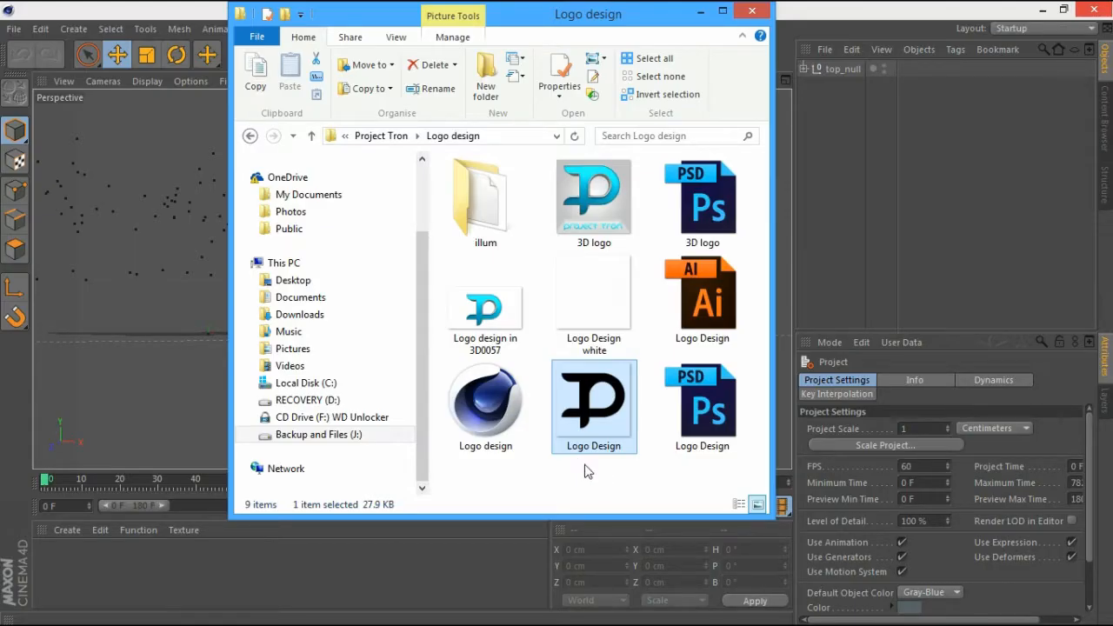
Close File Explorer and create a new material in Cinema 4D
left_click(713, 324)
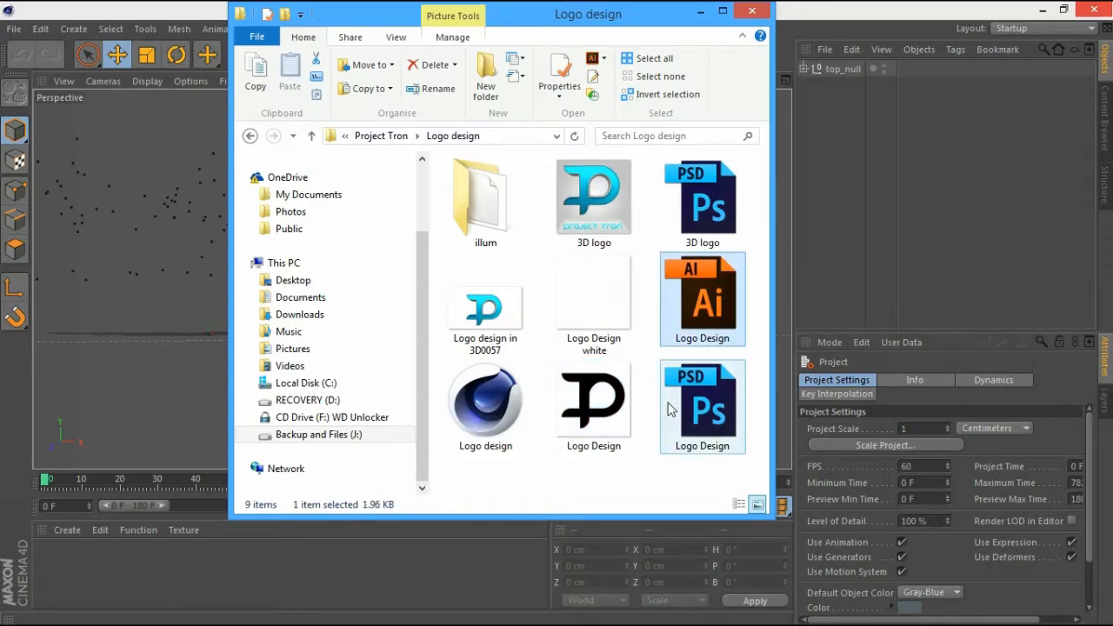
left_click(653, 488)
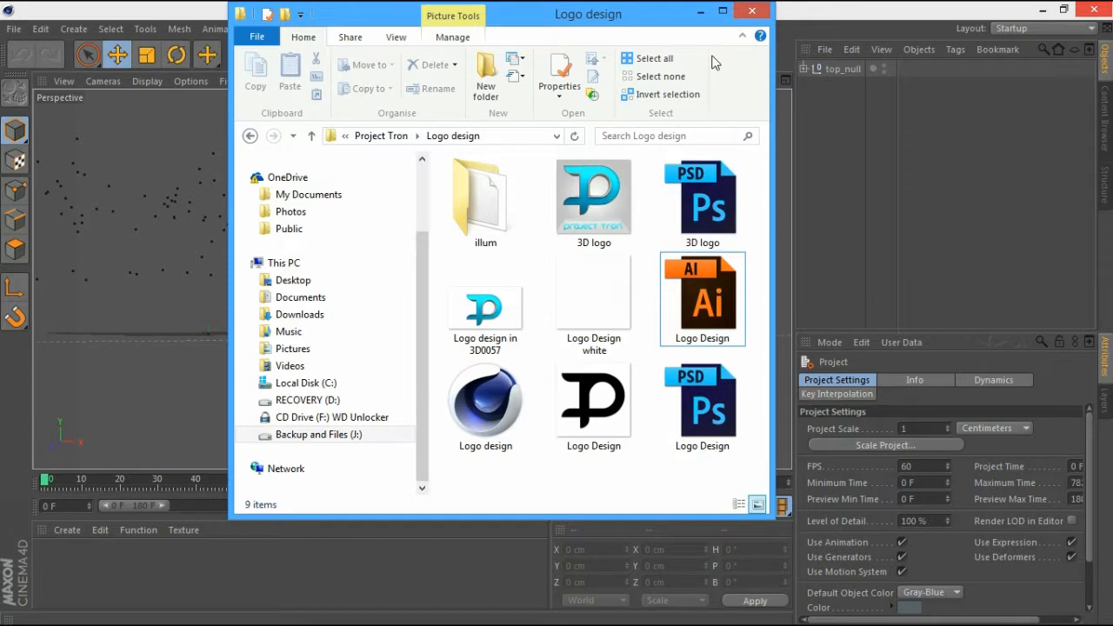
left_click(749, 12)
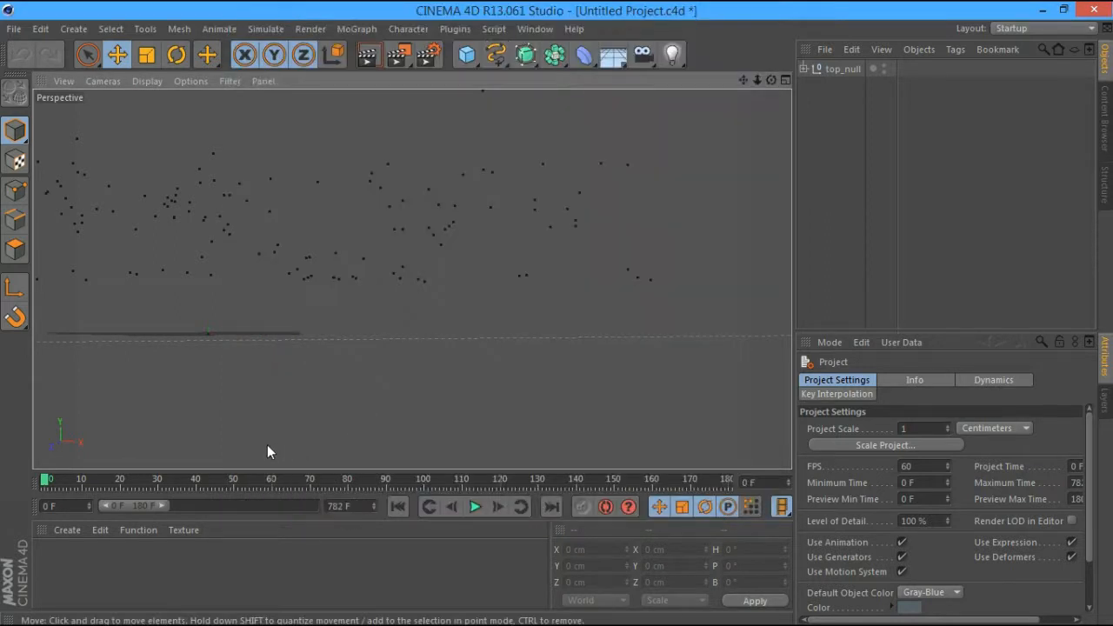
double_click(177, 549)
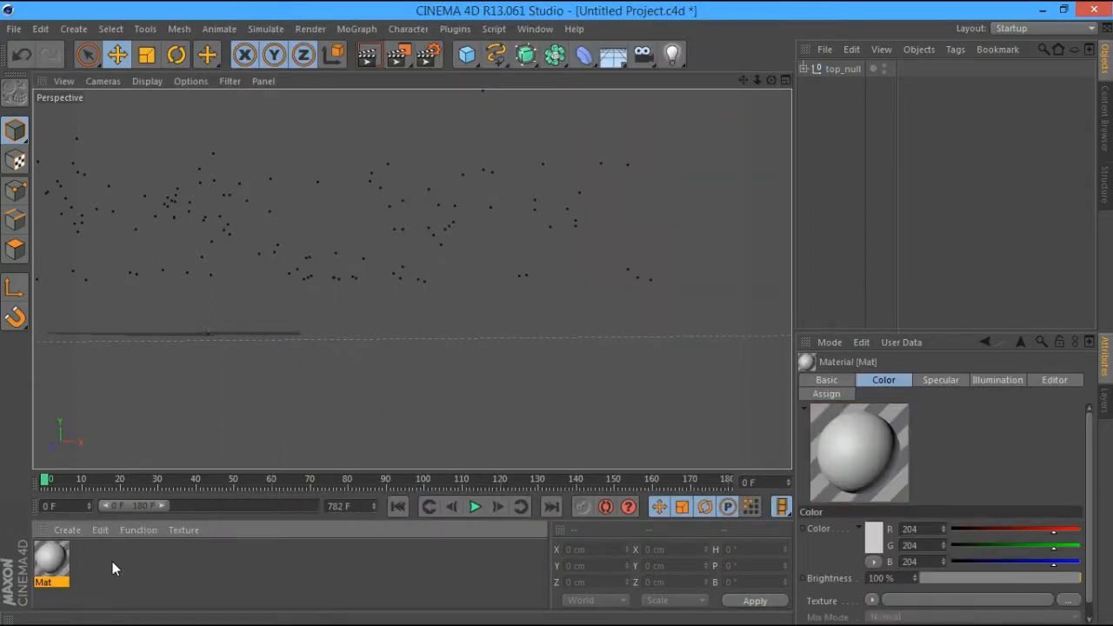
Disable specular on the Mat material and browse the Desktop for a colour texture image
double_click(58, 554)
left_click(330, 456)
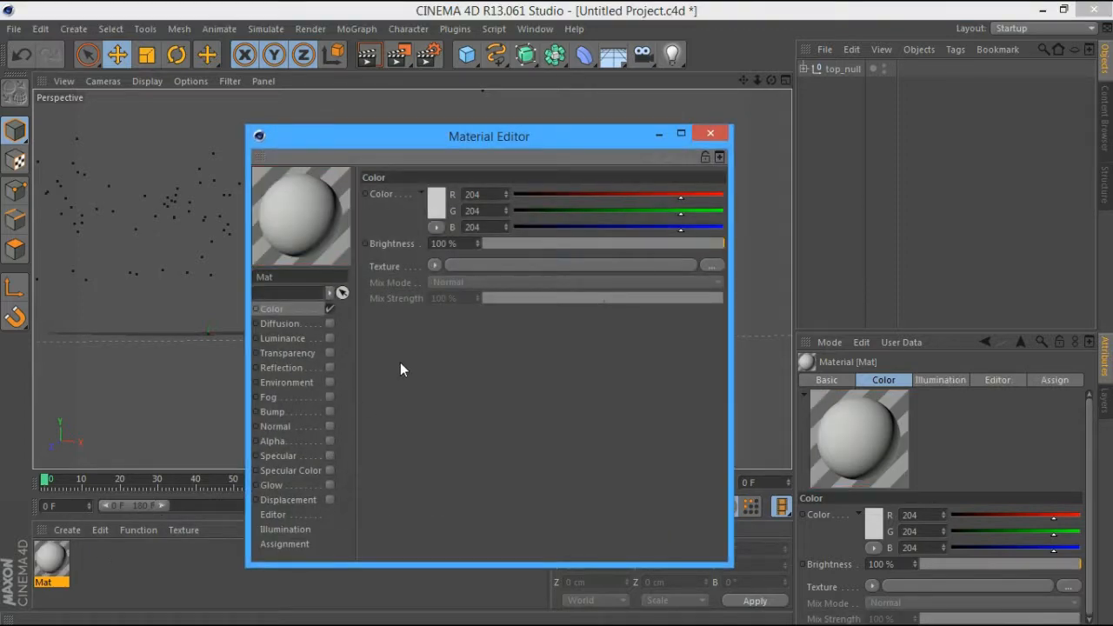
left_click(482, 265)
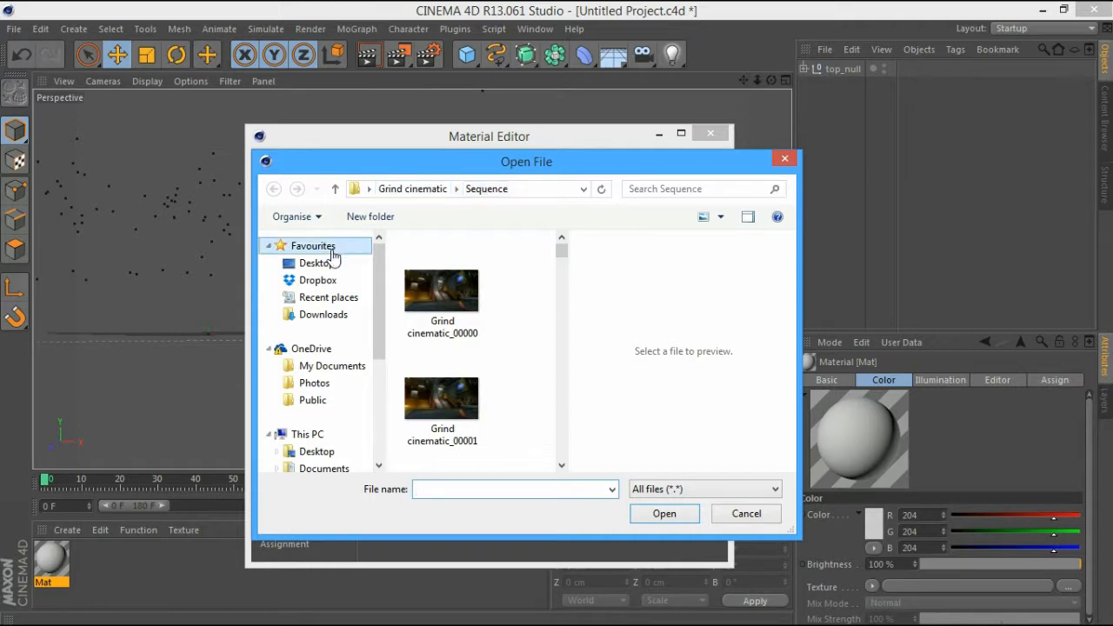
left_click(287, 262)
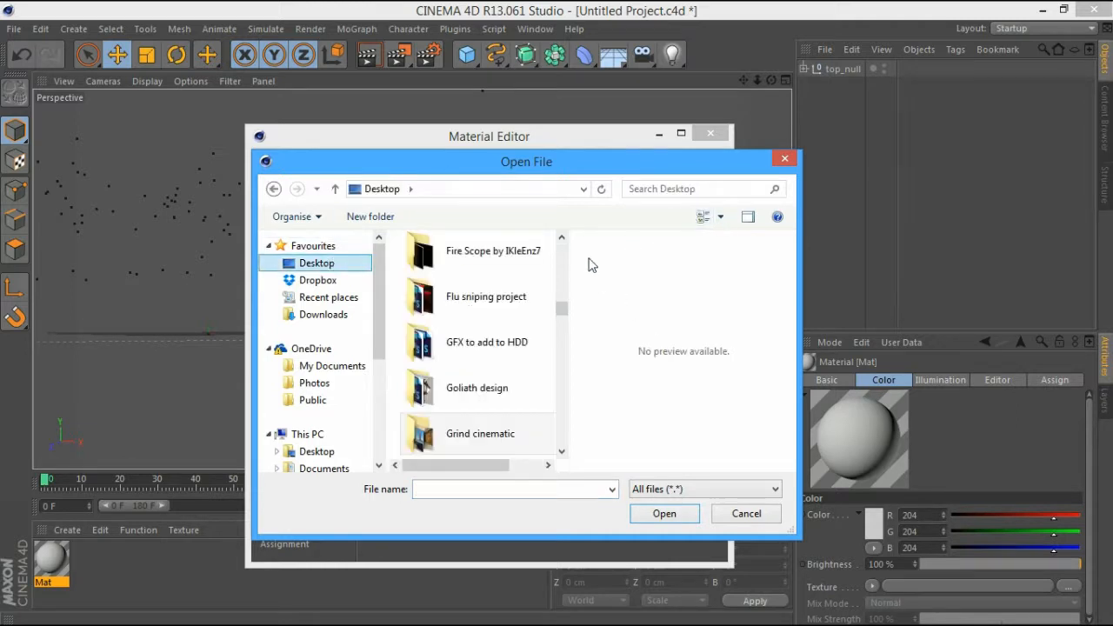
left_click_drag(562, 310, 751, 328)
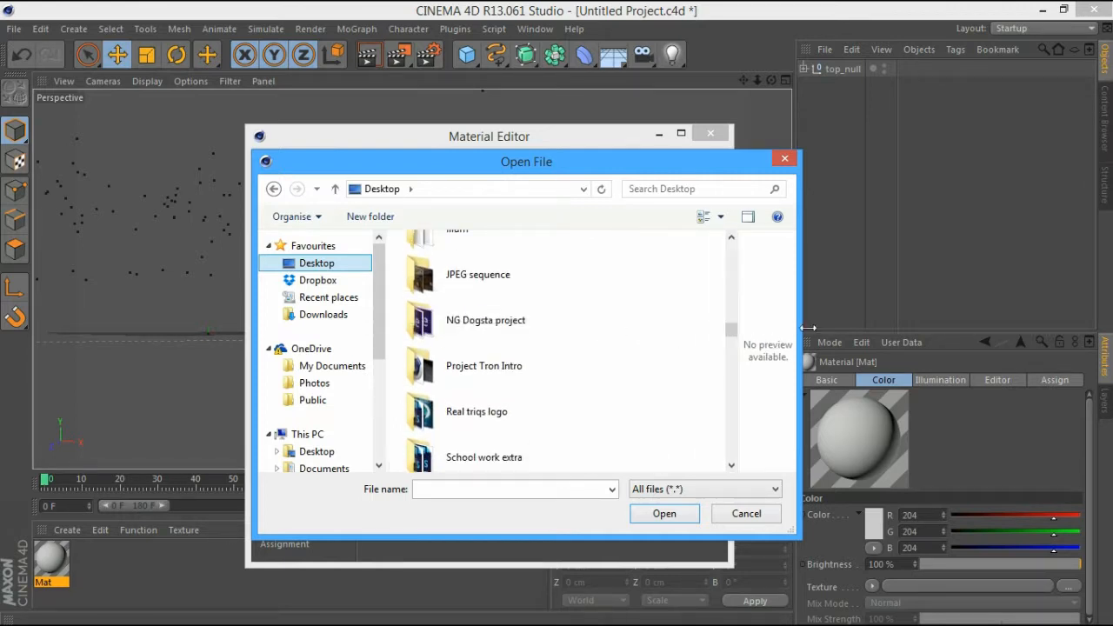
left_click(702, 217)
left_click(702, 217)
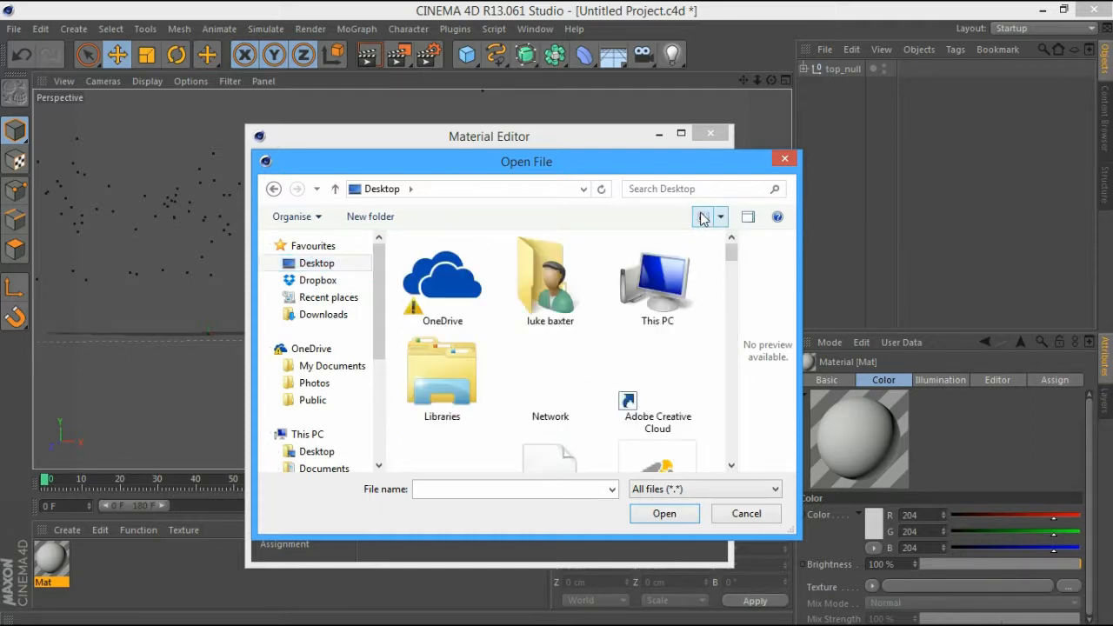
left_click(746, 217)
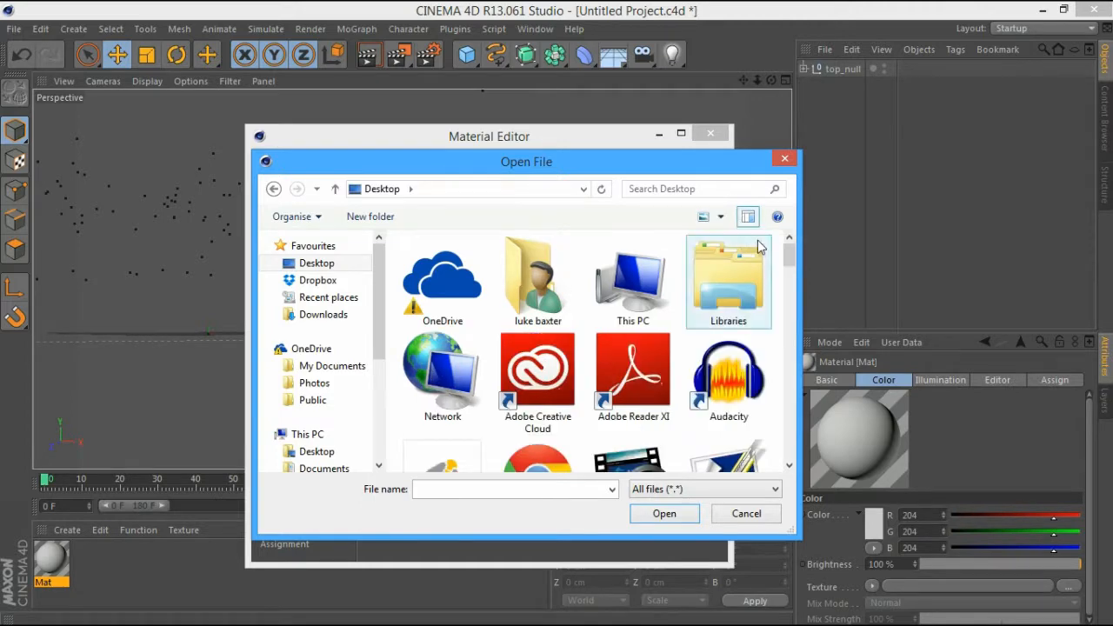
Load Grind cinematic_00182 from Tutorial/sequence as the Mat colour texture
scroll(788, 269, "down", 1)
left_click_drag(789, 270, 774, 339)
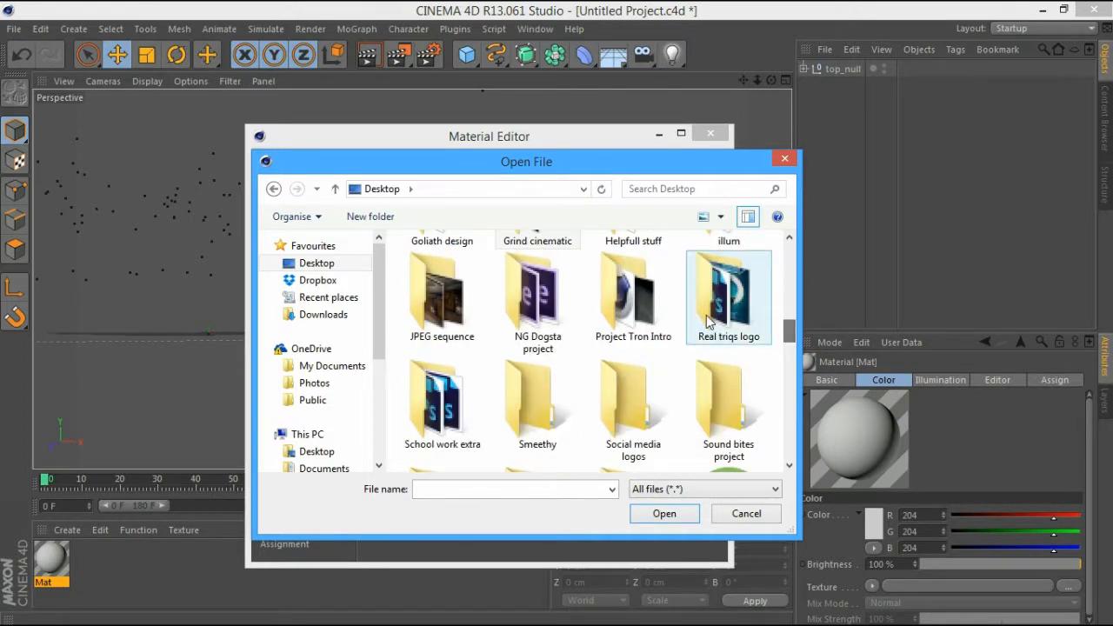
scroll(706, 314, "down", 3)
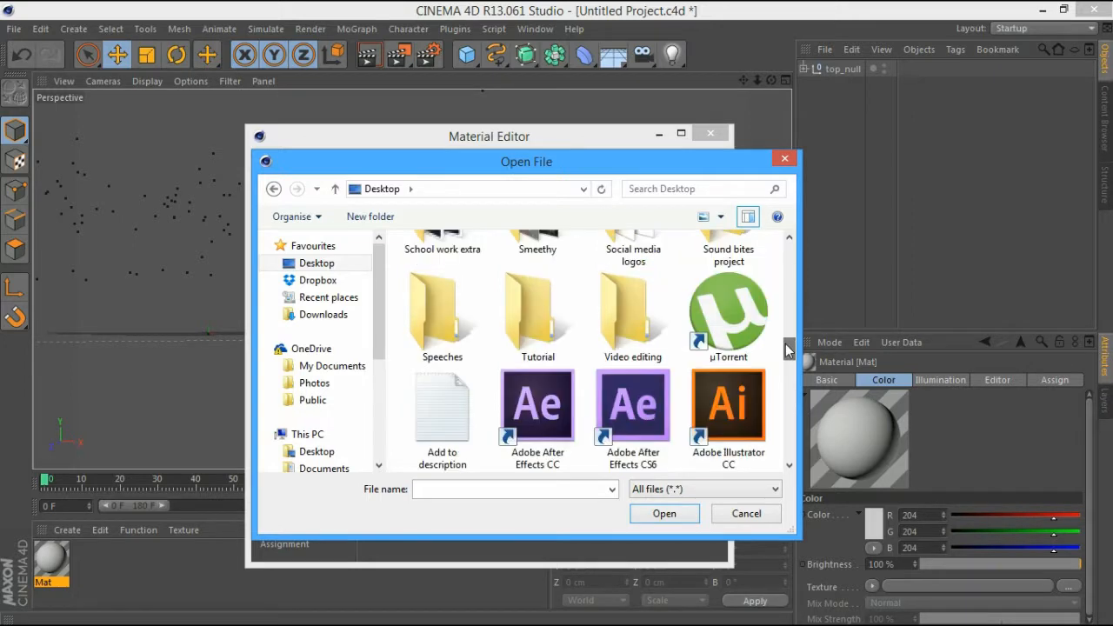
double_click(519, 298)
double_click(441, 263)
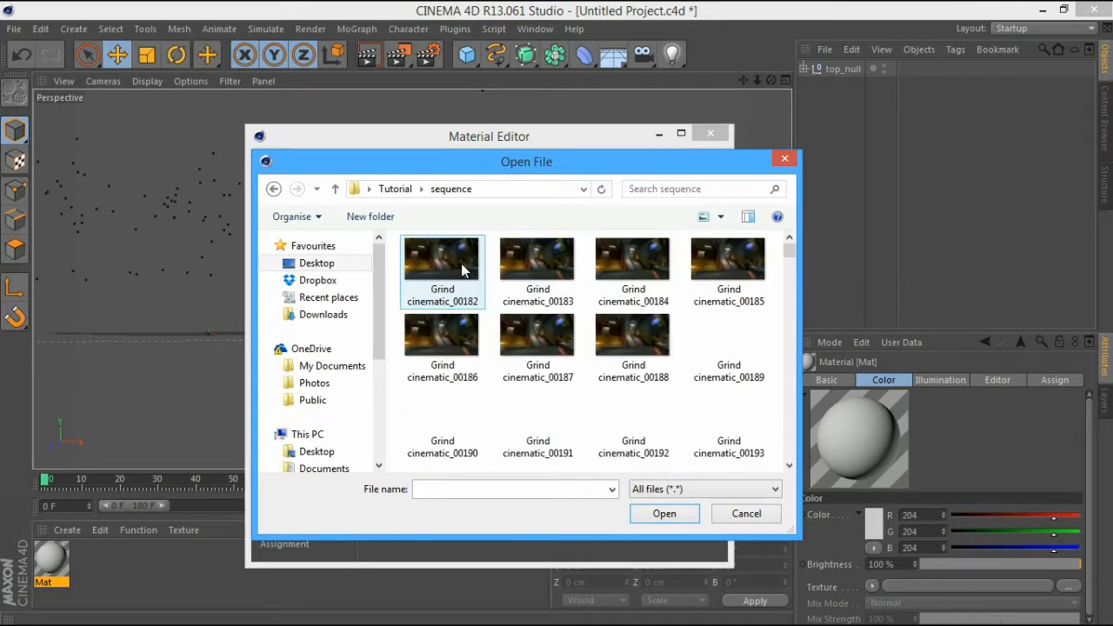
left_click(444, 265)
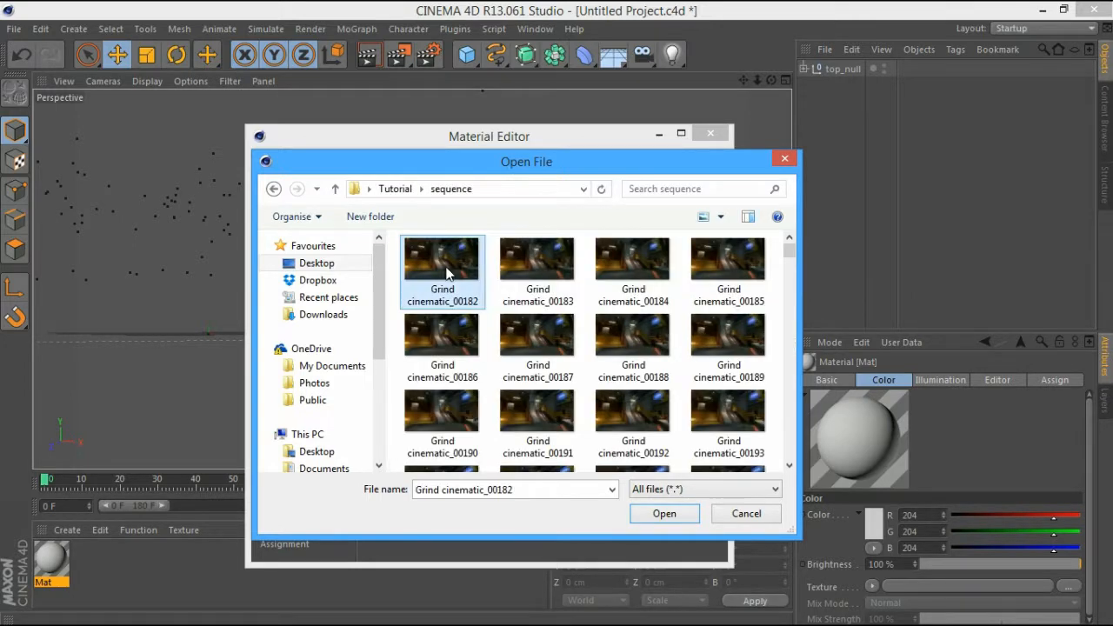
left_click(664, 515)
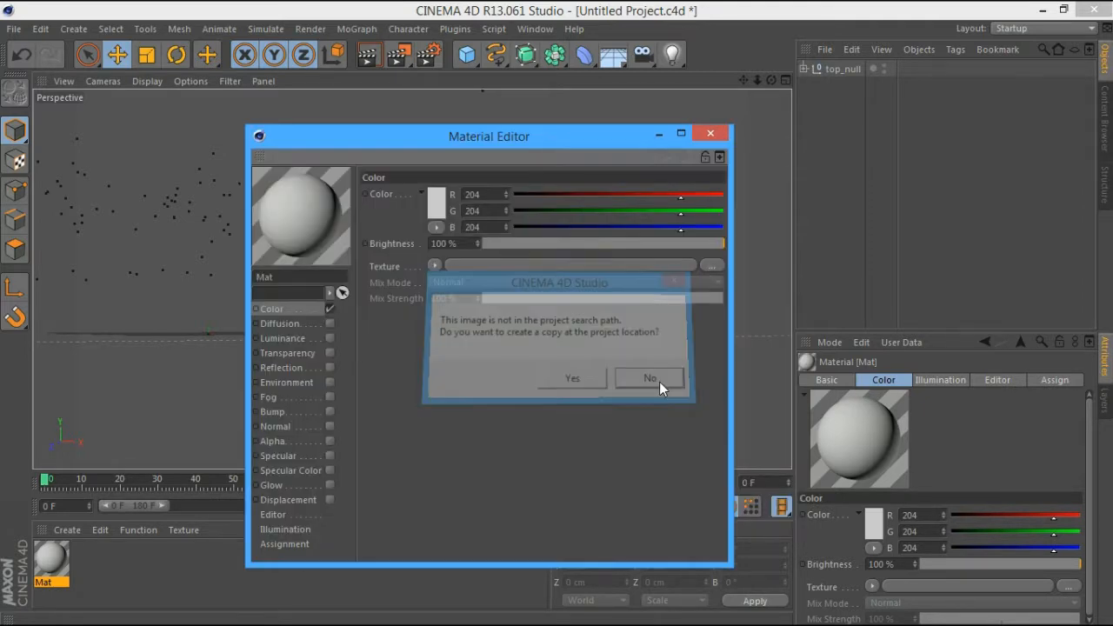
Load the Grind cinematic sequence into Mat's colour channel as an animated texture (frames 182–963, 60 fps)
left_click(657, 379)
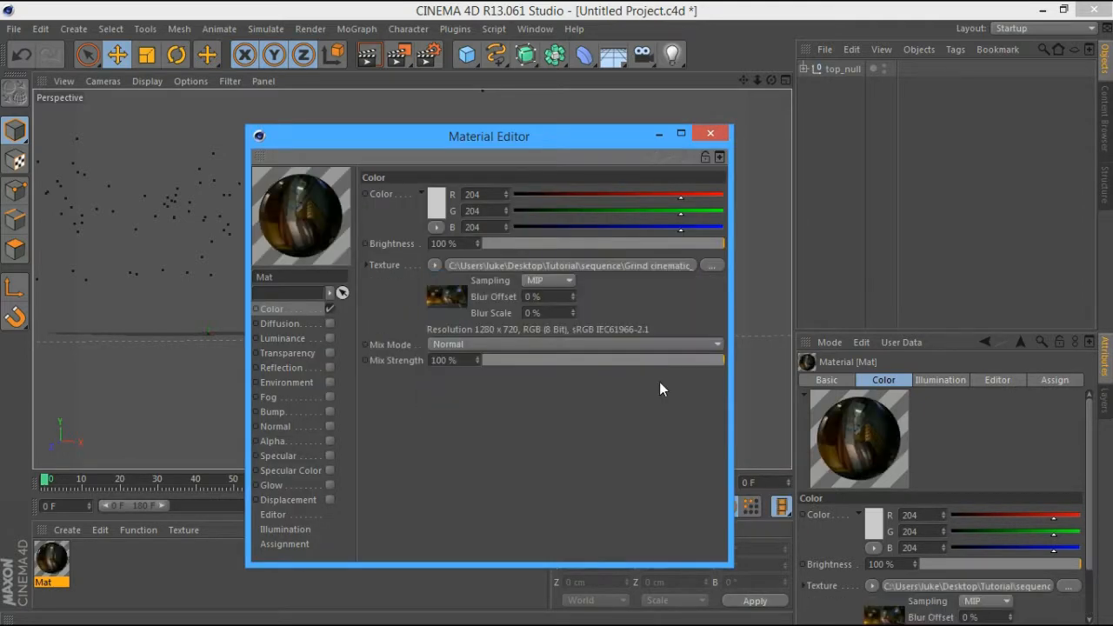
left_click(455, 295)
left_click(474, 177)
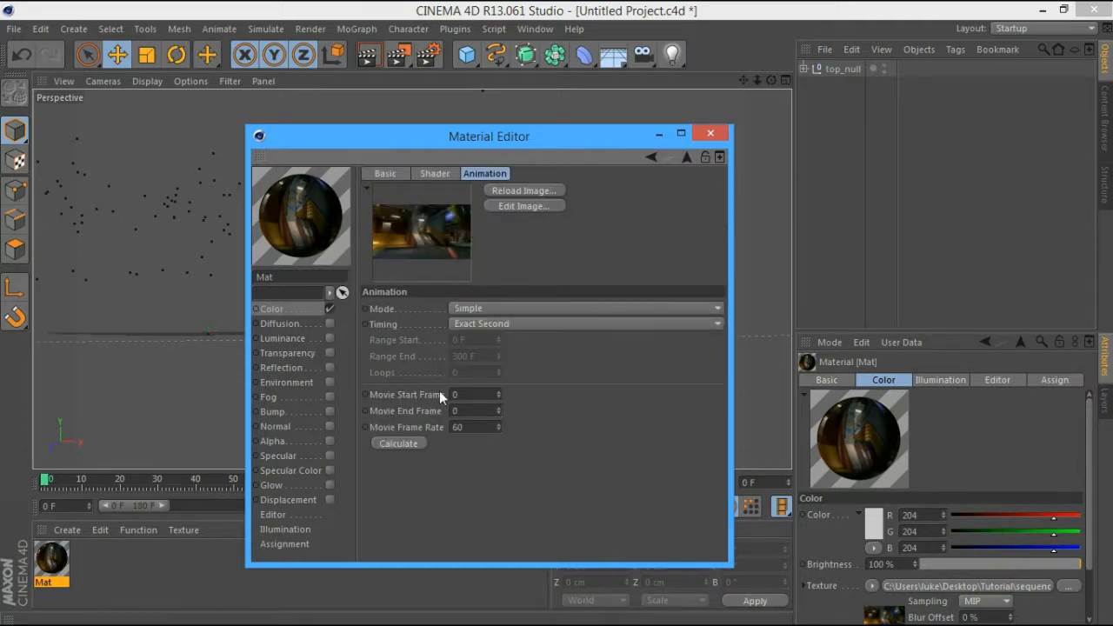
left_click(408, 442)
left_click(717, 137)
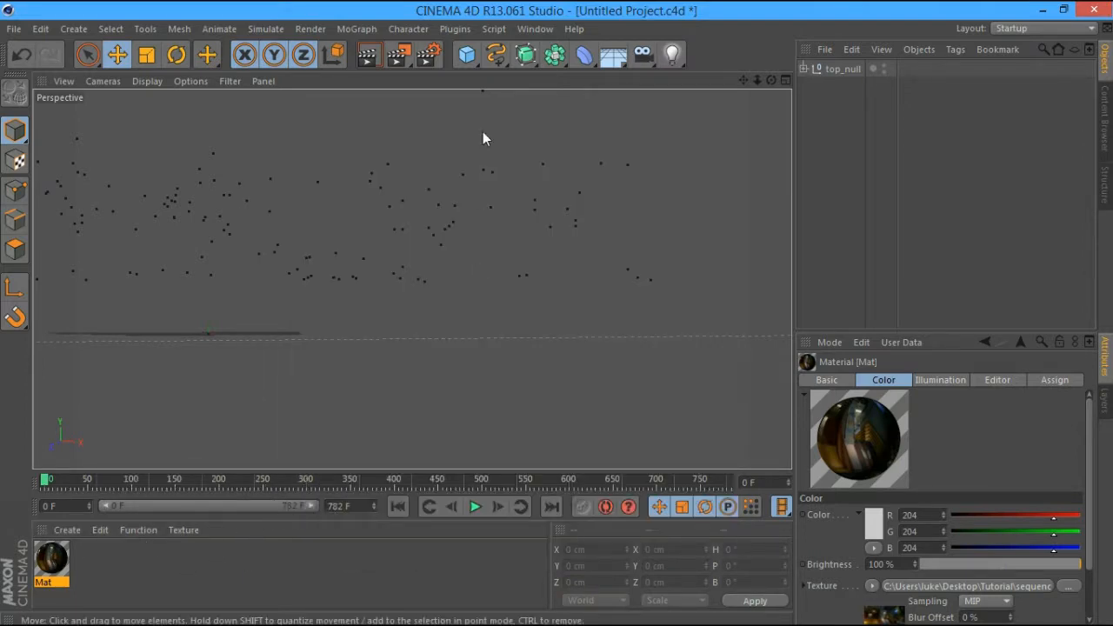
Apply Mat to the Background object, then check the footage at frames 310, 528 and 564
left_click_drag(613, 54, 666, 184)
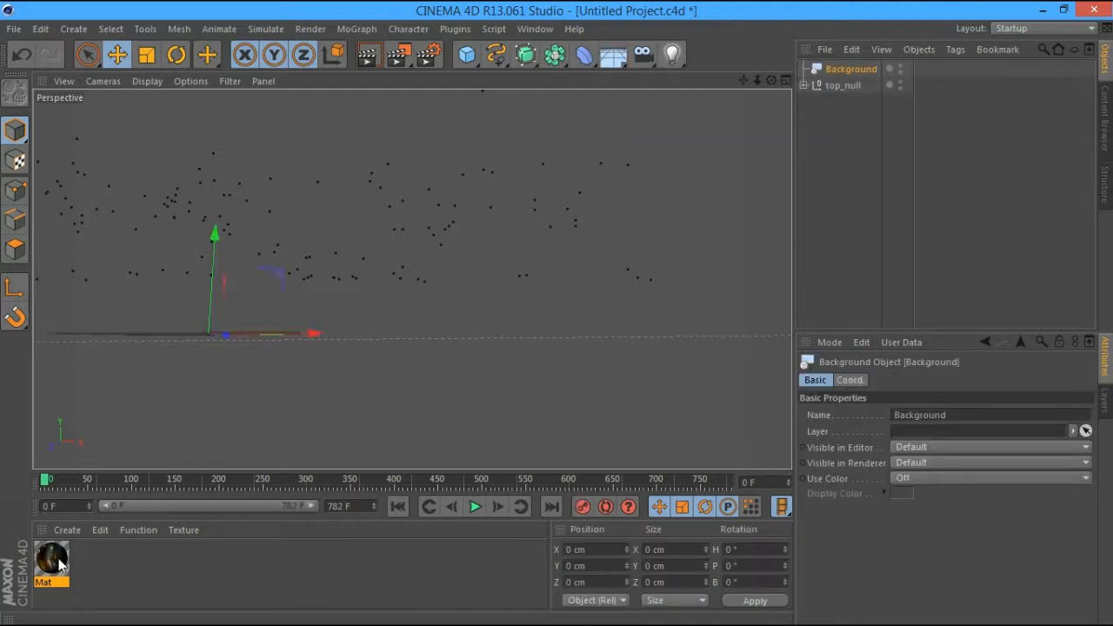
left_click_drag(52, 561, 851, 70)
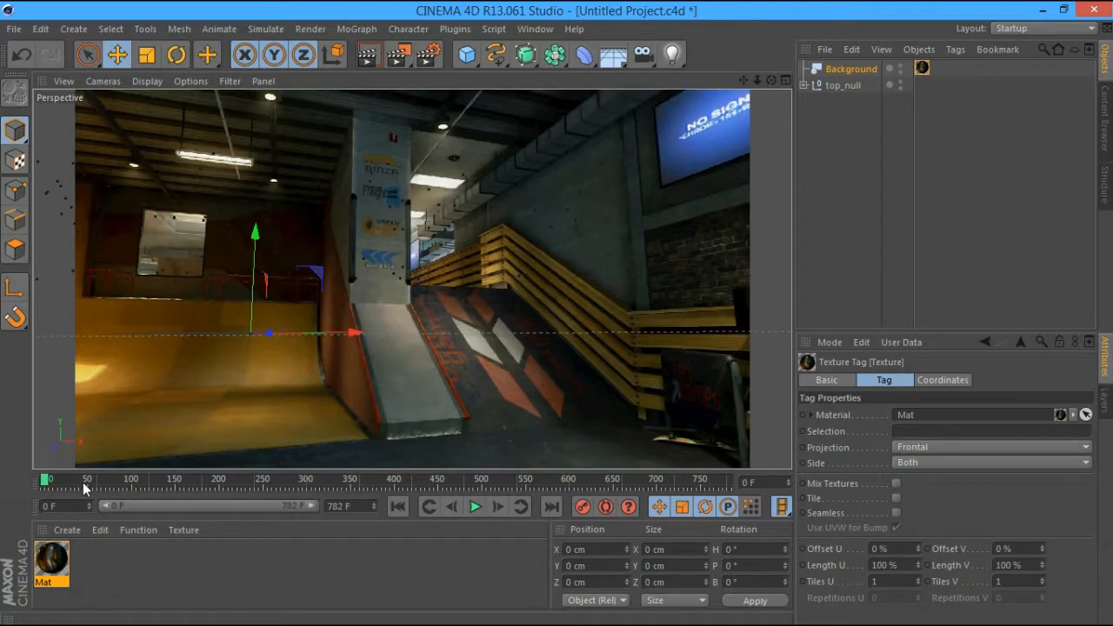
left_click_drag(83, 481, 356, 472)
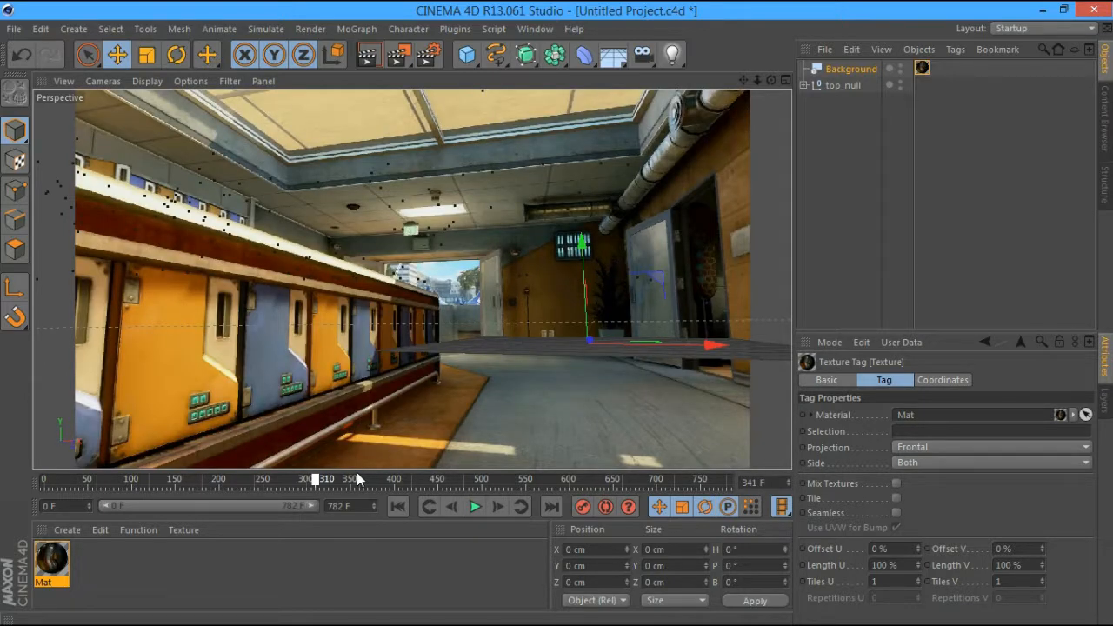
left_click_drag(356, 472, 516, 485)
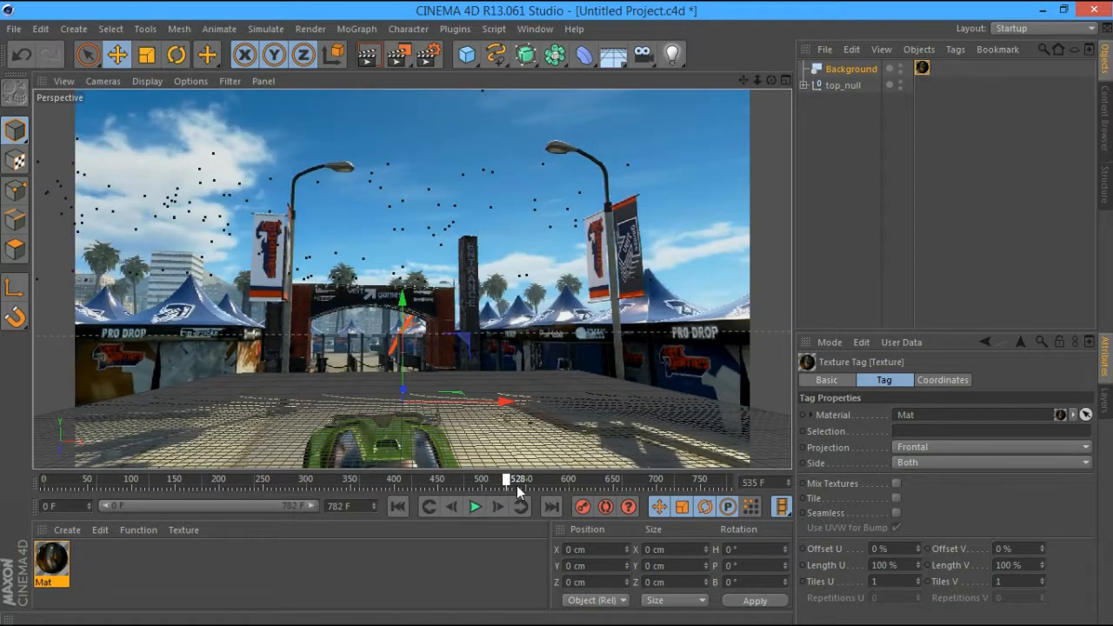
left_click_drag(516, 485, 546, 482)
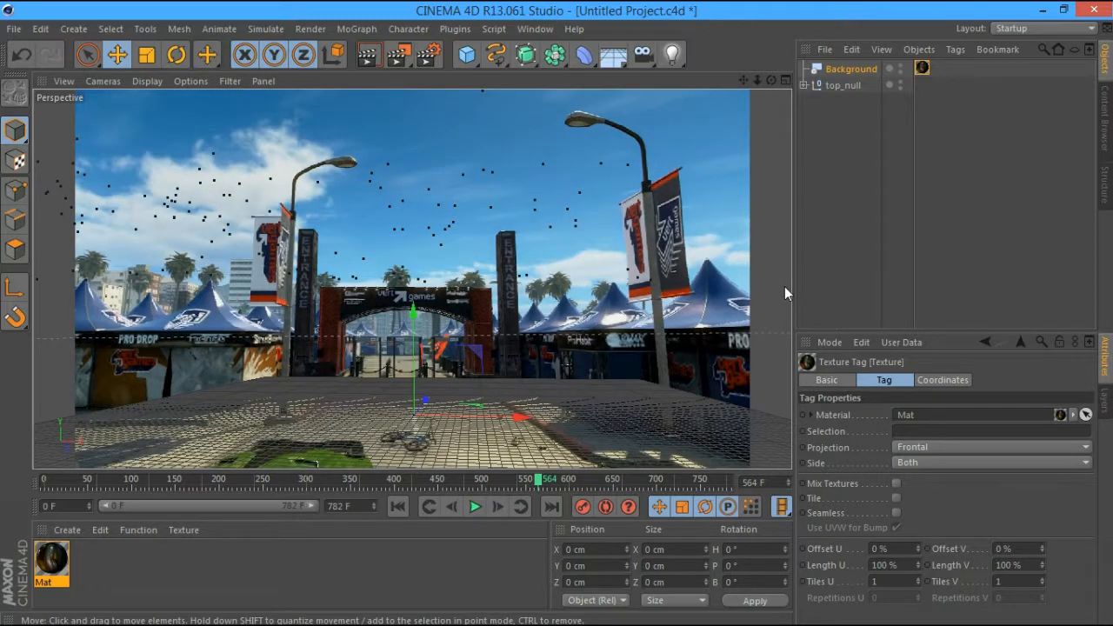
left_click(784, 287)
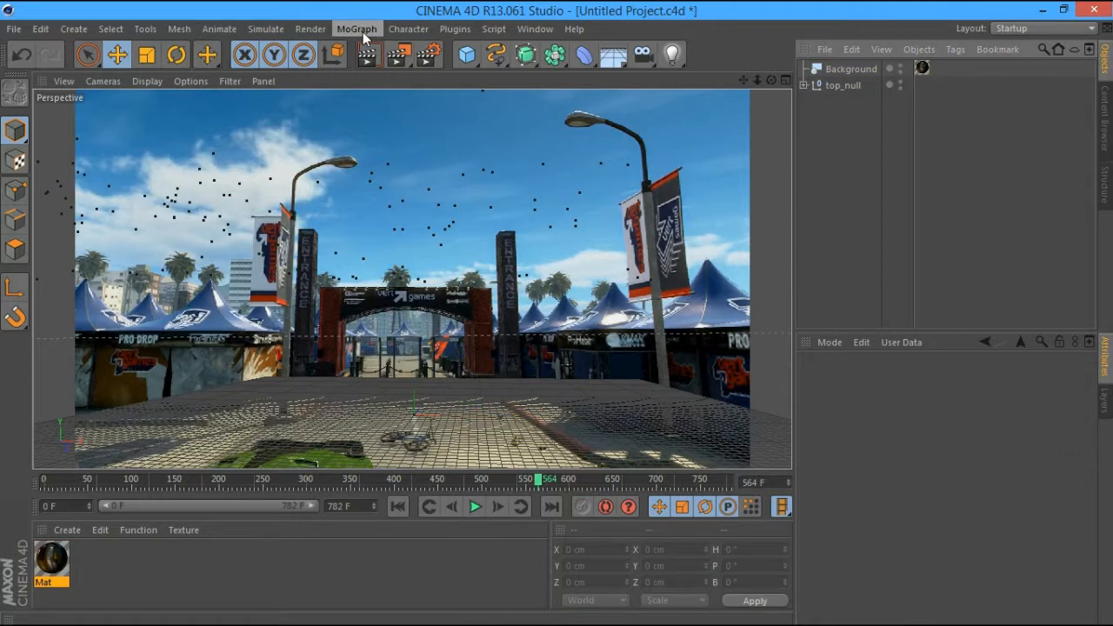
Add a MoText object from the MoGraph menu
left_click(356, 29)
left_click(383, 152)
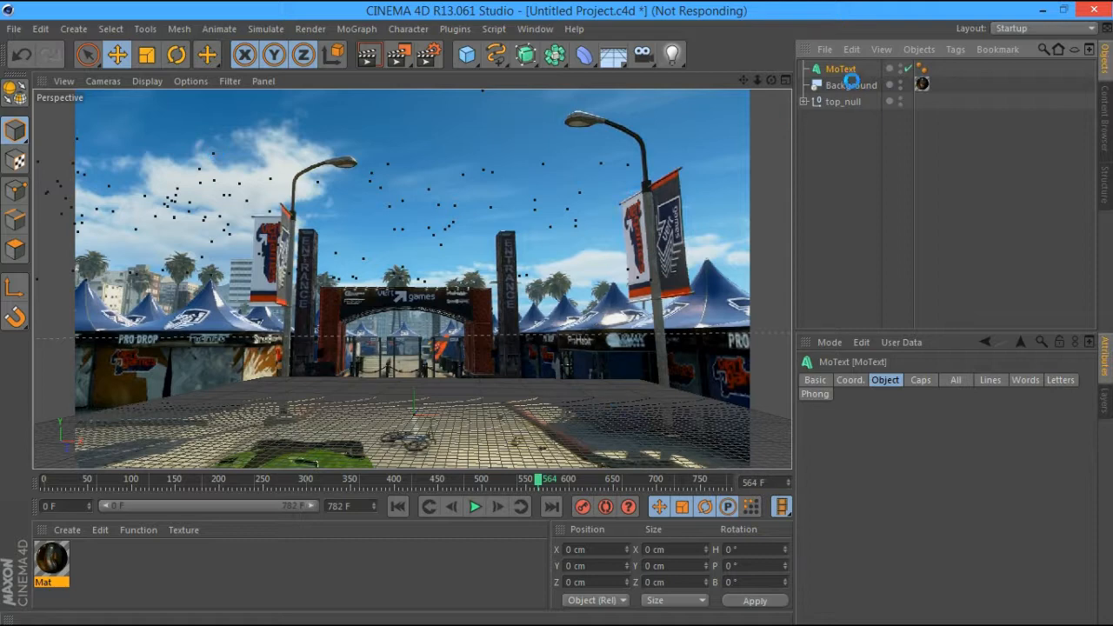
mouse_move(798, 613)
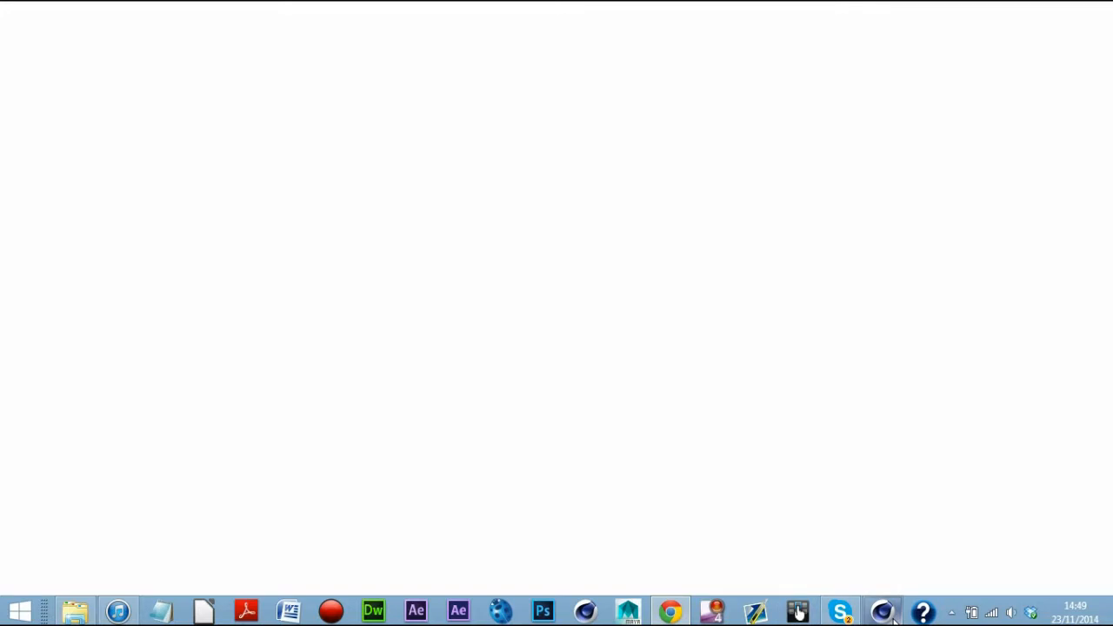
Bring back the frozen Cinema 4D window, then switch to Chrome's New Tab window and minimize it
mouse_move(893, 619)
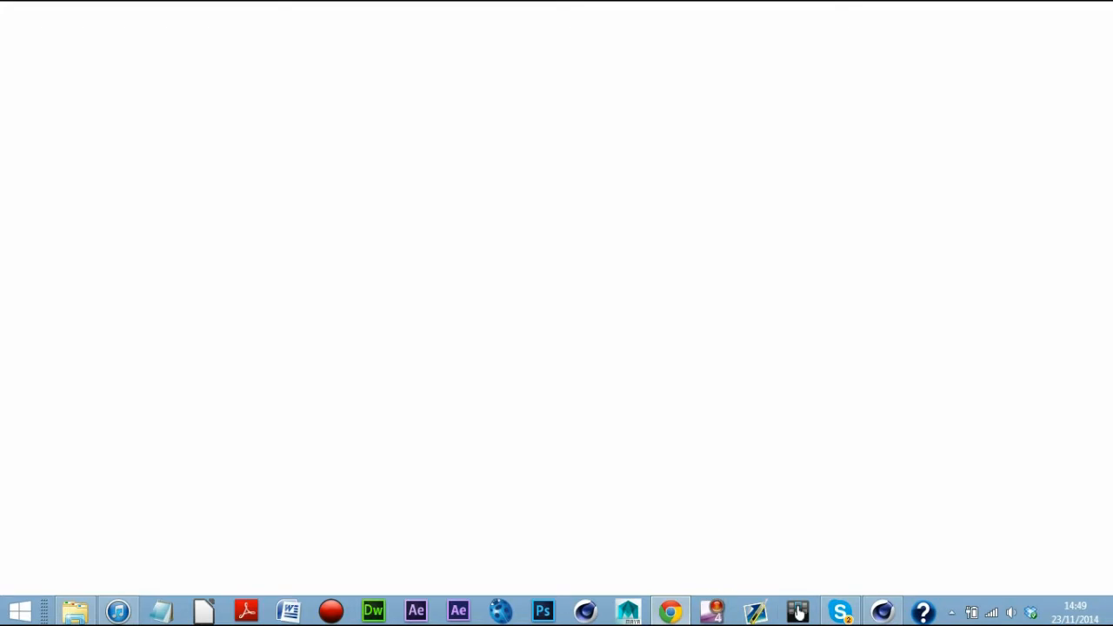
left_click(880, 617)
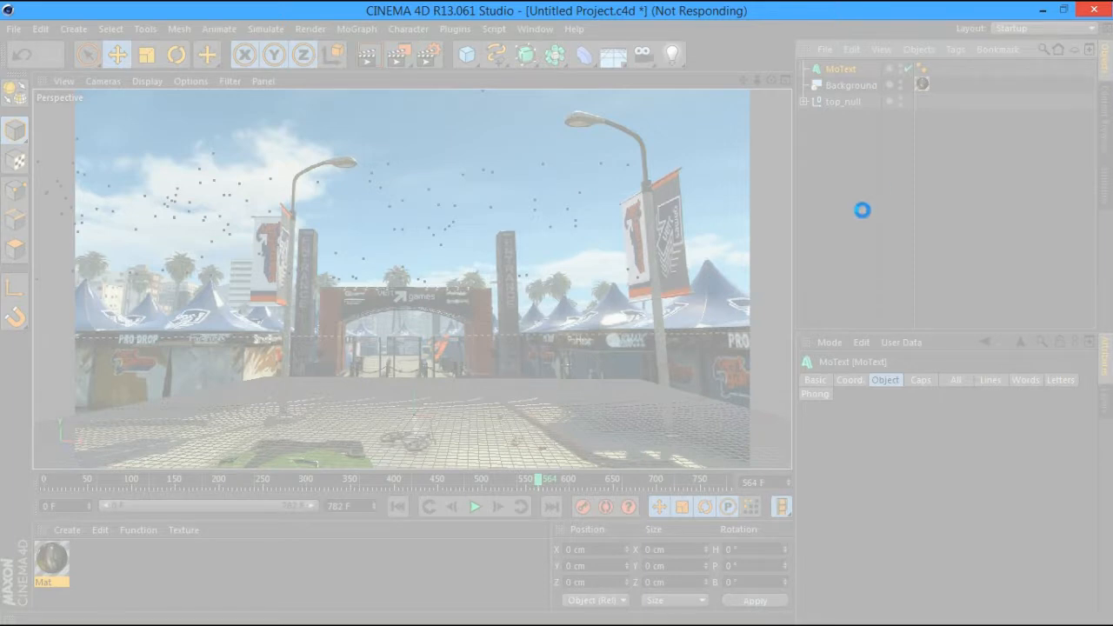
mouse_move(487, 624)
mouse_move(668, 613)
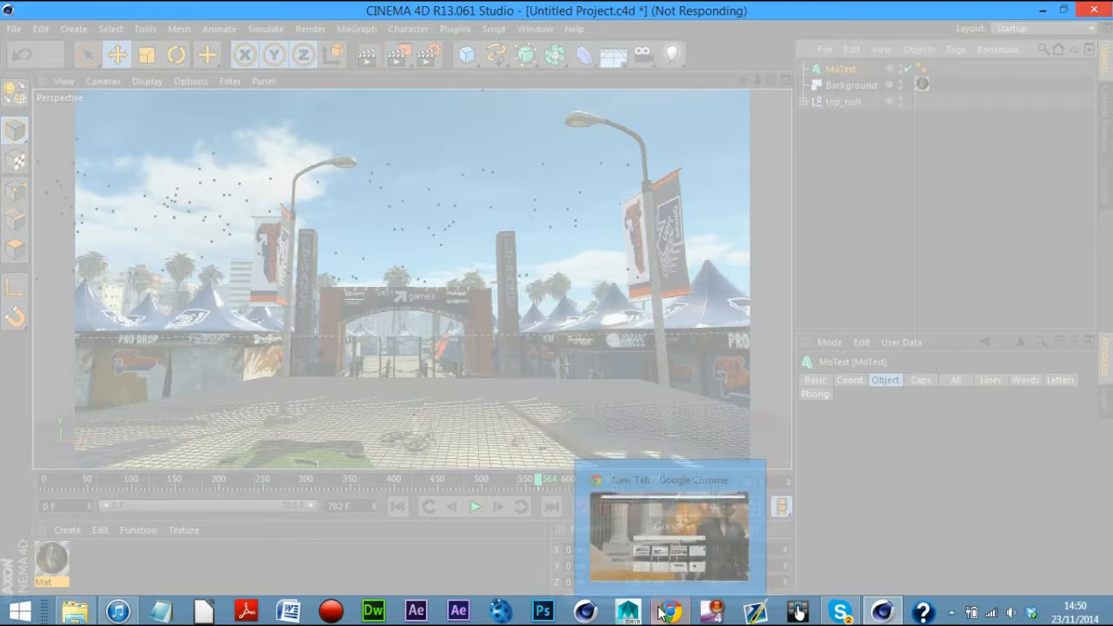
left_click(624, 522)
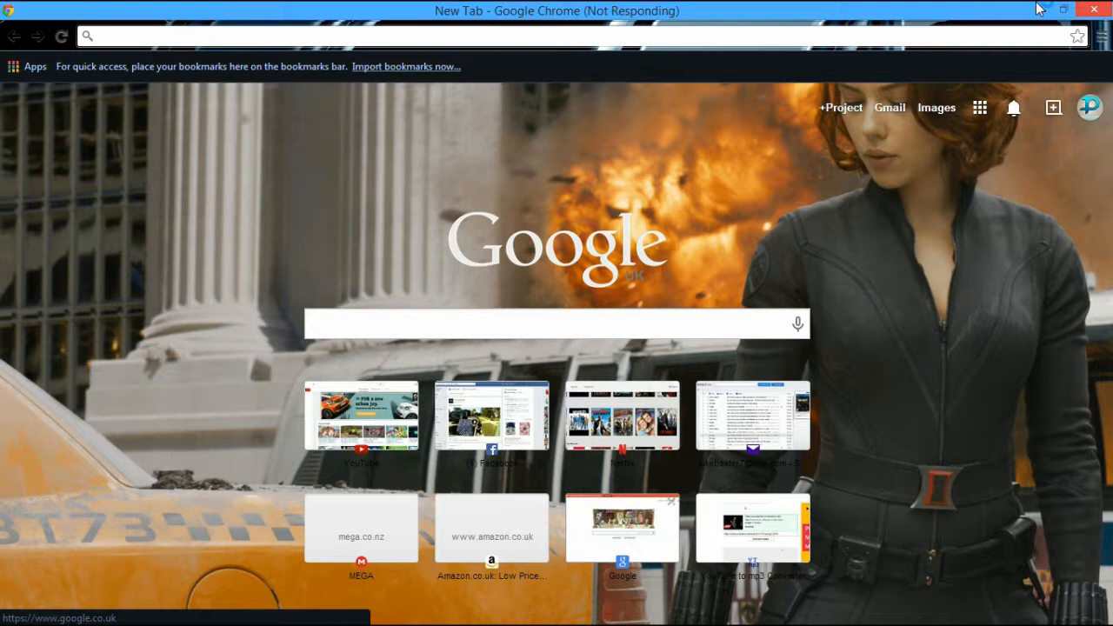
left_click(1039, 8)
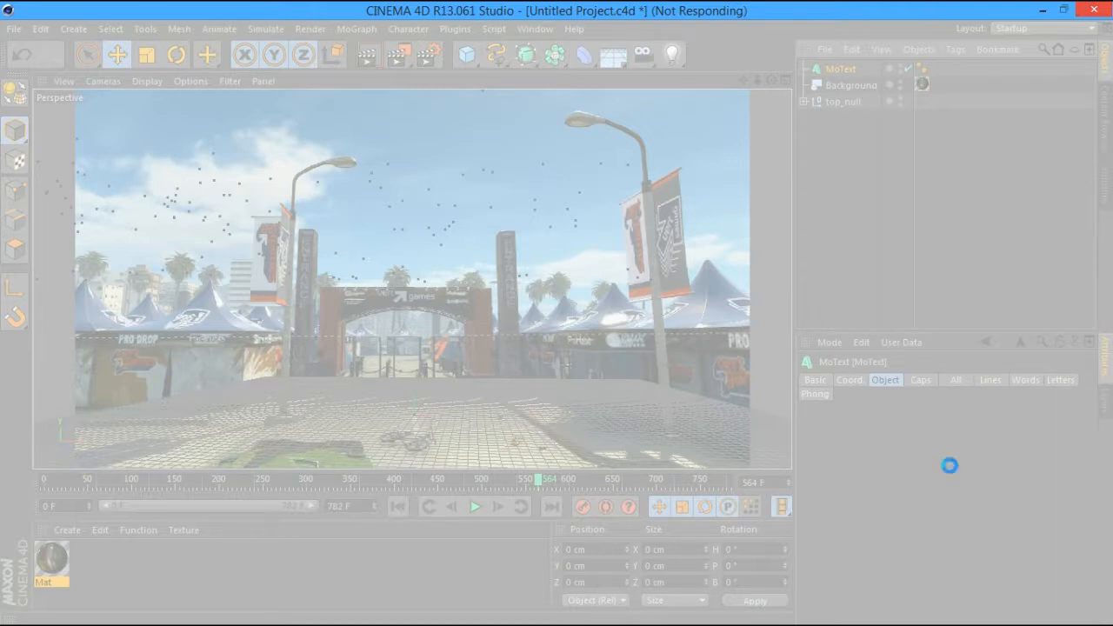
Scale the MoText up to about 2362 cm wide
left_click(951, 612)
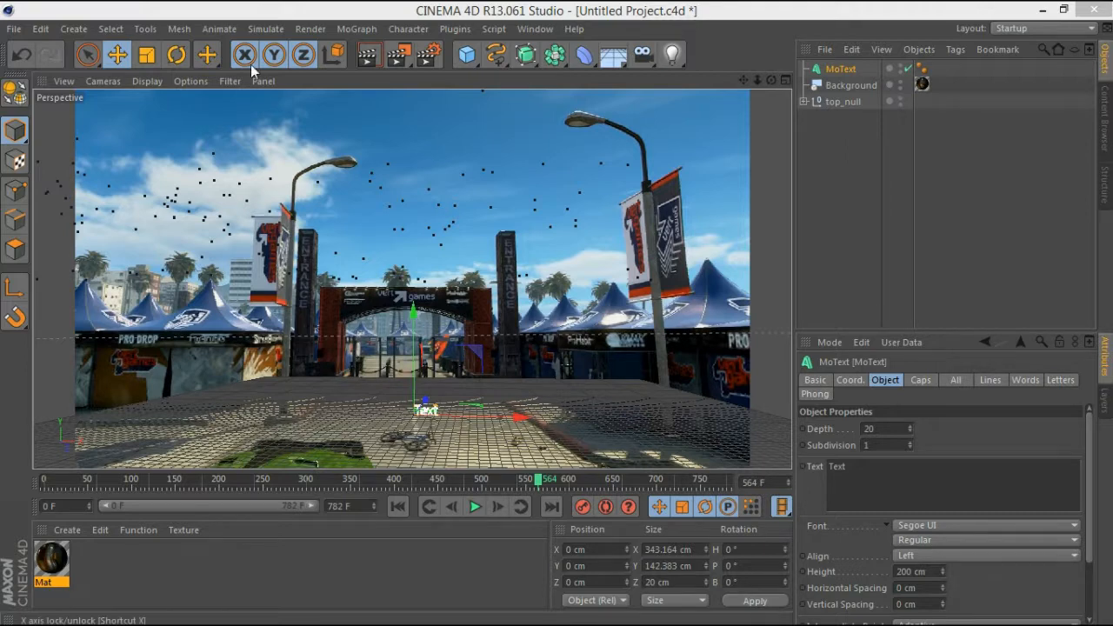
left_click(146, 54)
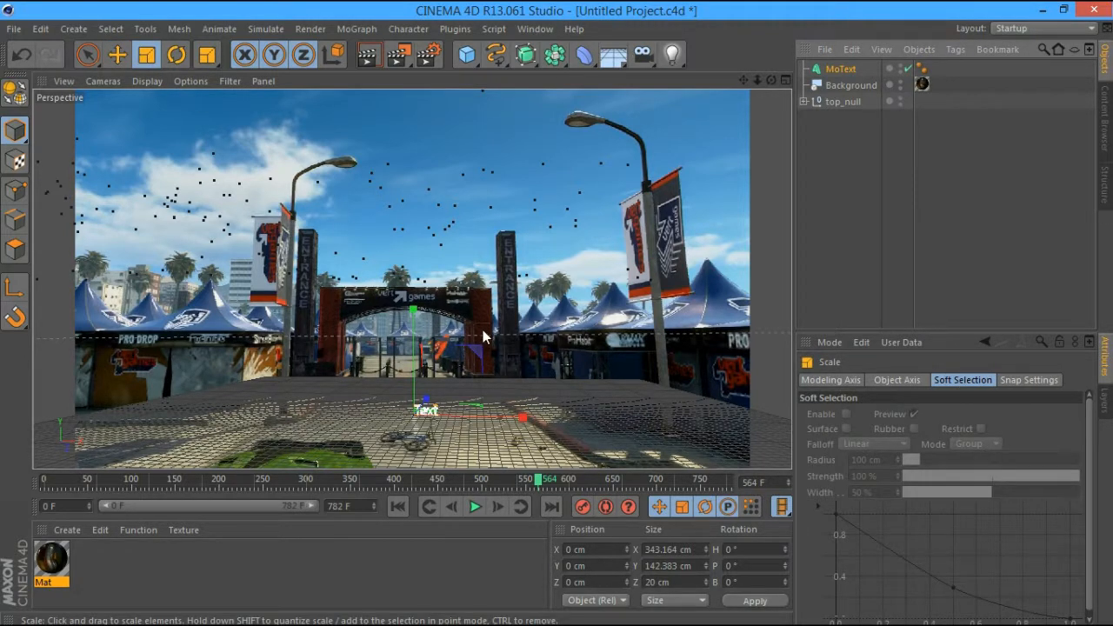
left_click_drag(482, 329, 505, 481)
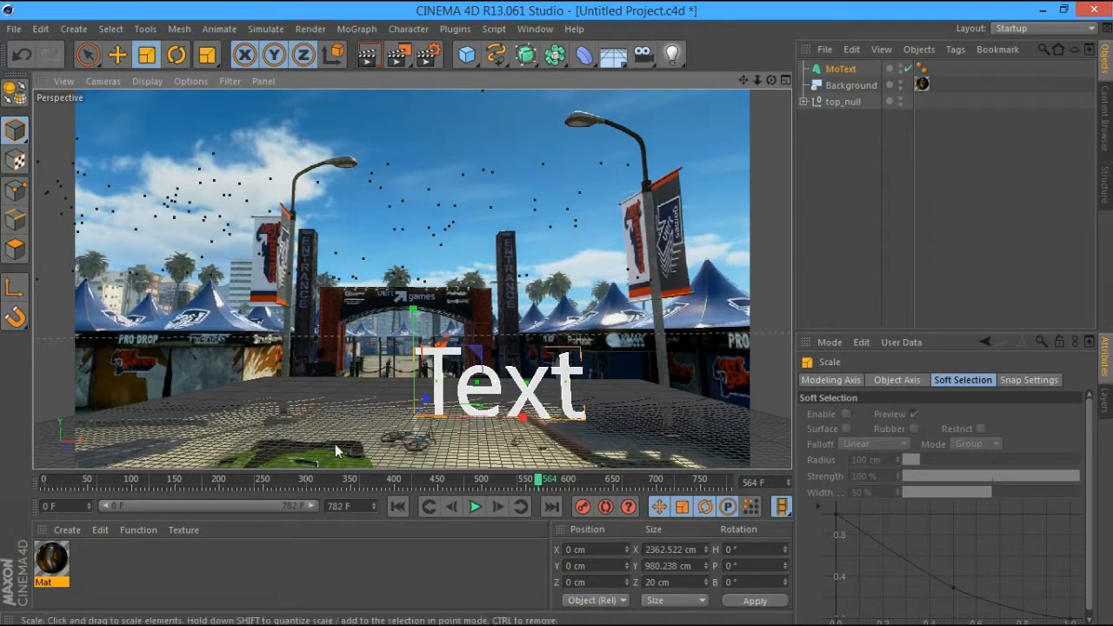
Check the text against the footage at frames between 259 and 528
left_click(505, 480)
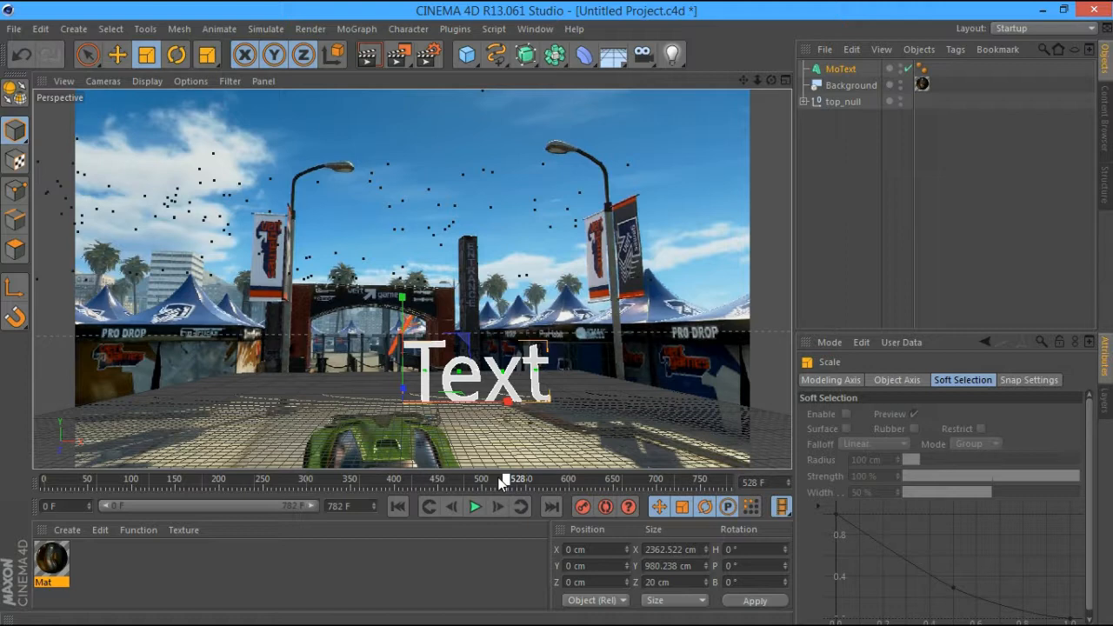
left_click_drag(502, 481, 338, 481)
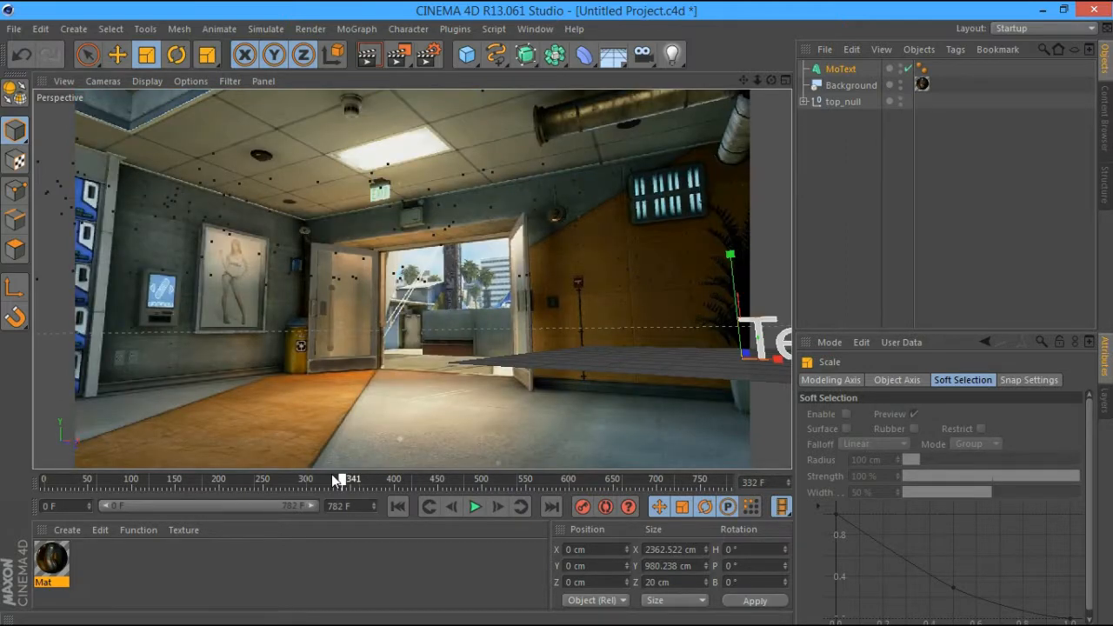
left_click_drag(338, 481, 372, 485)
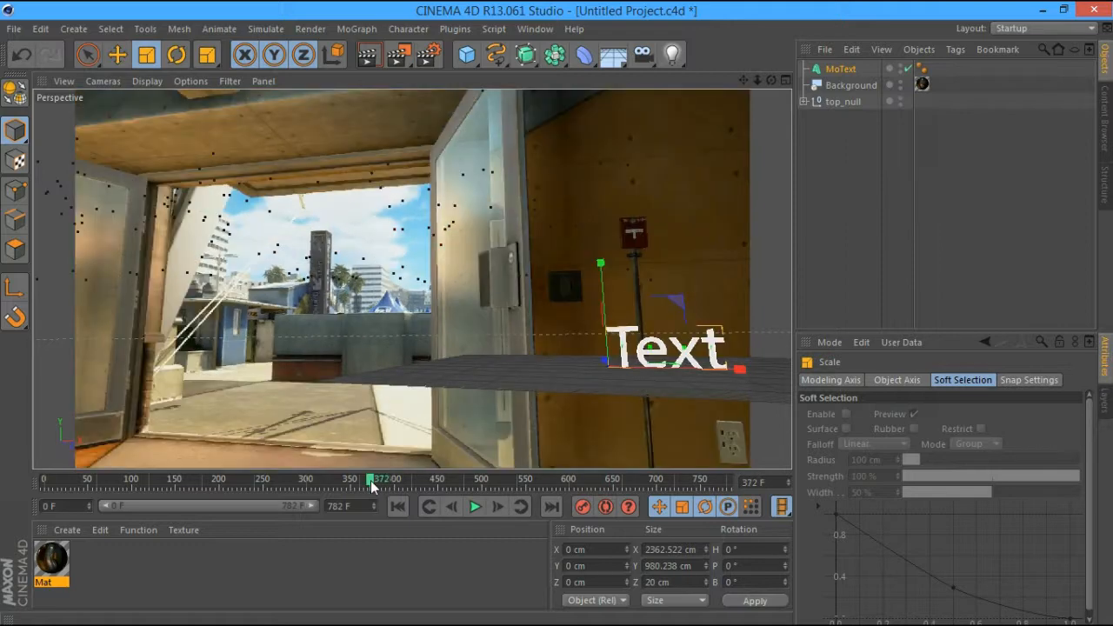
left_click_drag(372, 485, 290, 491)
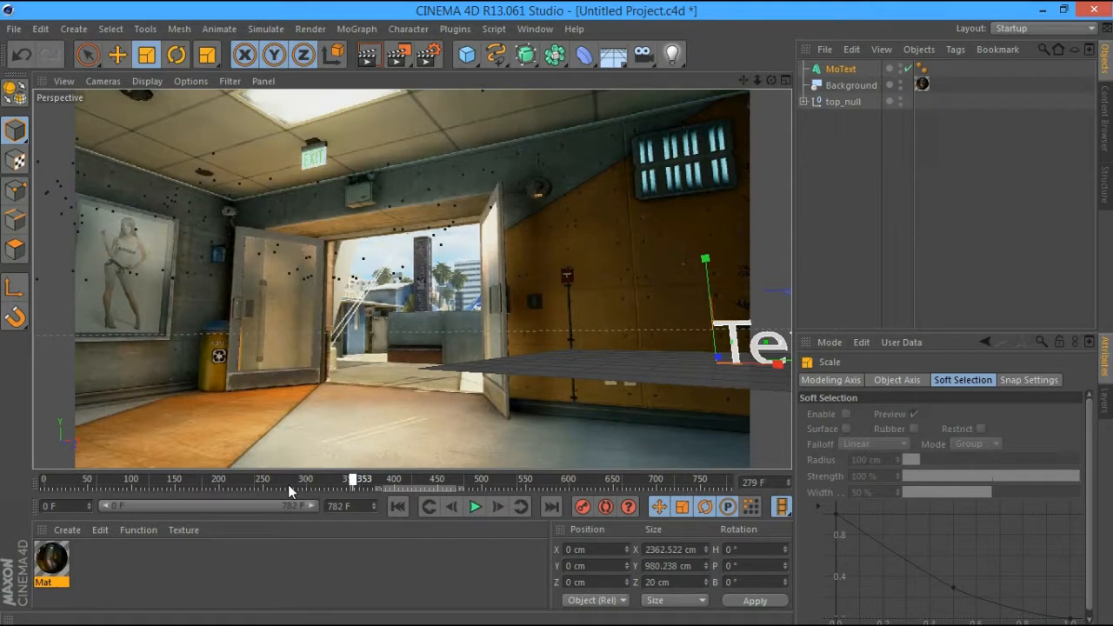
left_click_drag(287, 484, 270, 483)
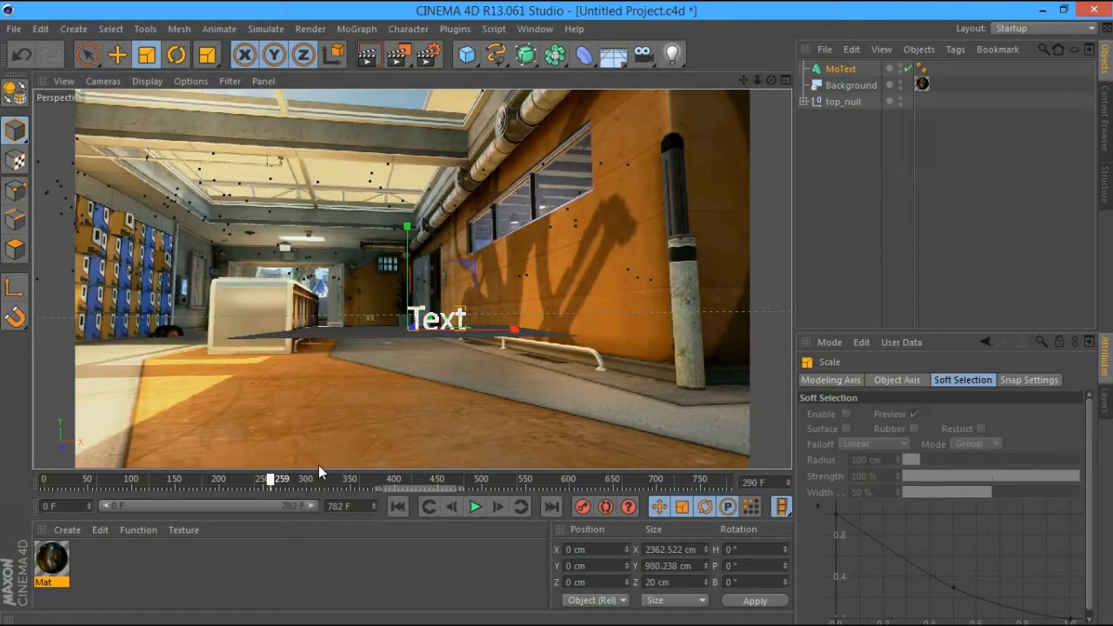
left_click_drag(318, 469, 463, 474)
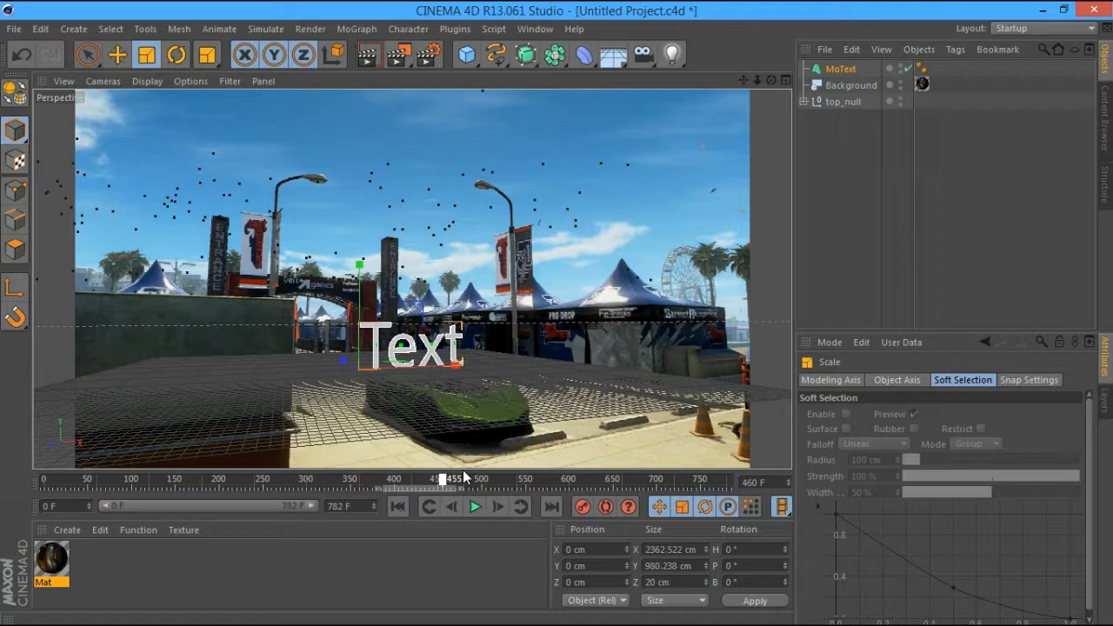
Move the text up and left above the plaza and tilt it about 1.8°
left_click_drag(463, 477, 508, 479)
key("e")
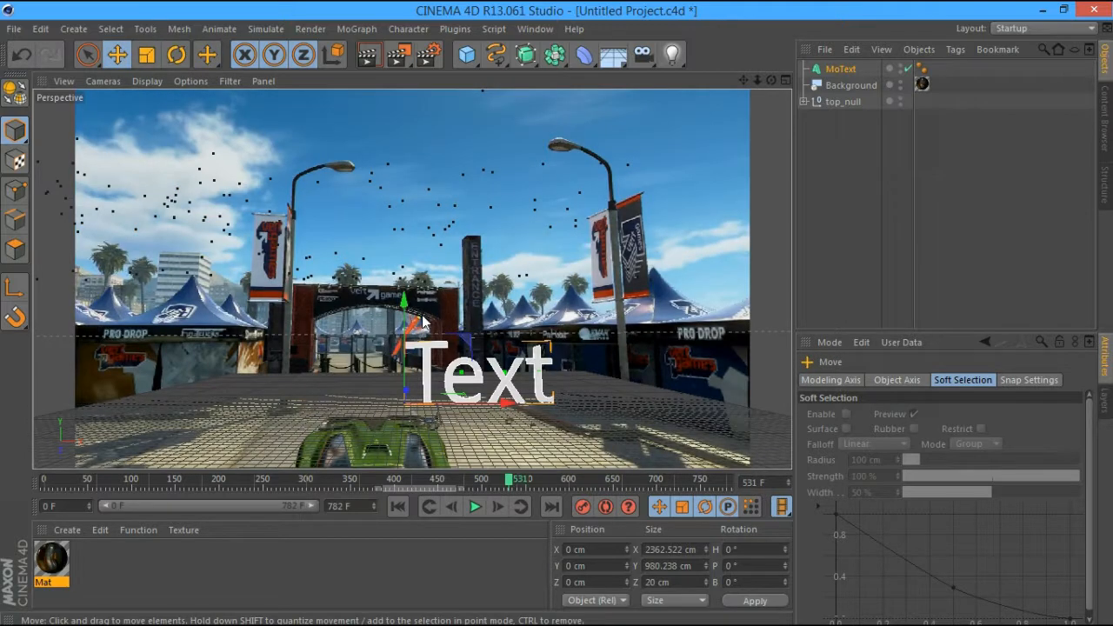
left_click_drag(423, 322, 388, 264)
key("r")
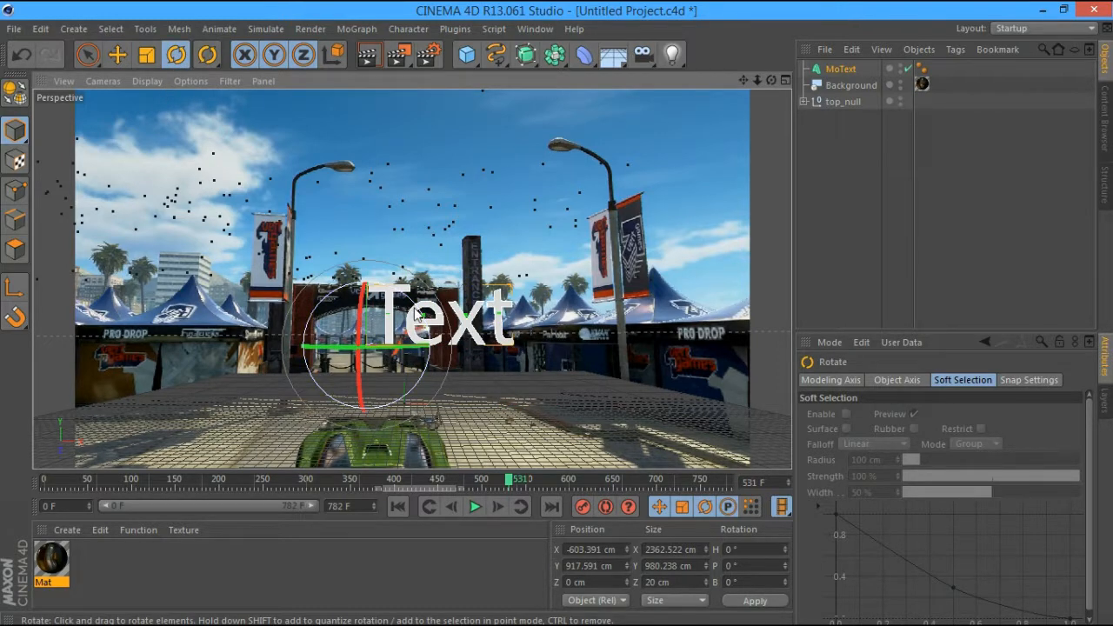
left_click_drag(416, 314, 417, 317)
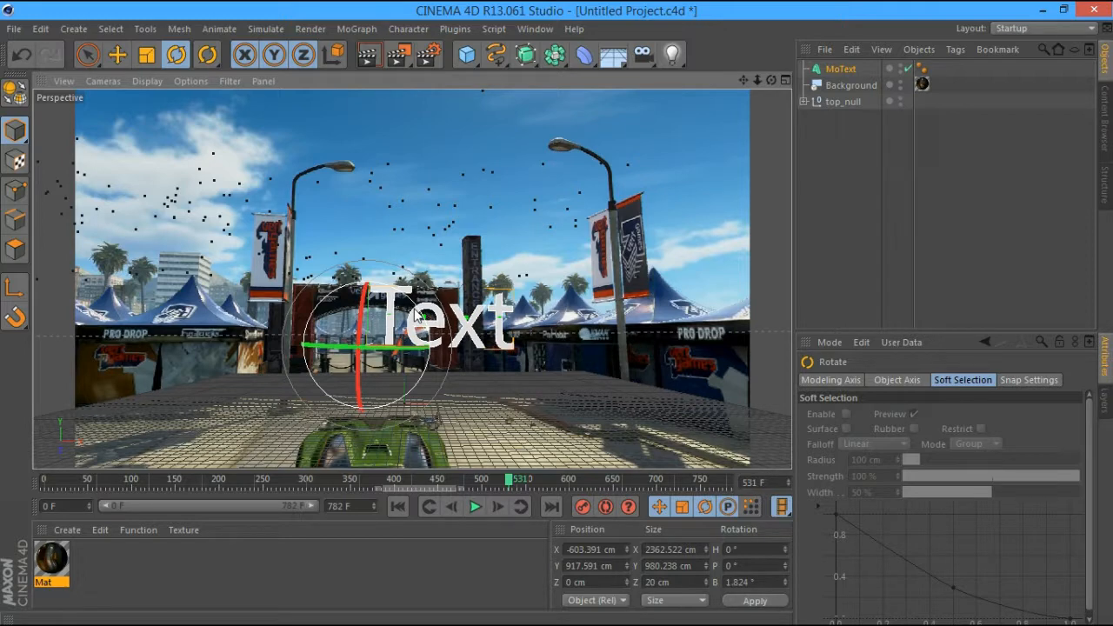
left_click_drag(510, 480, 726, 491)
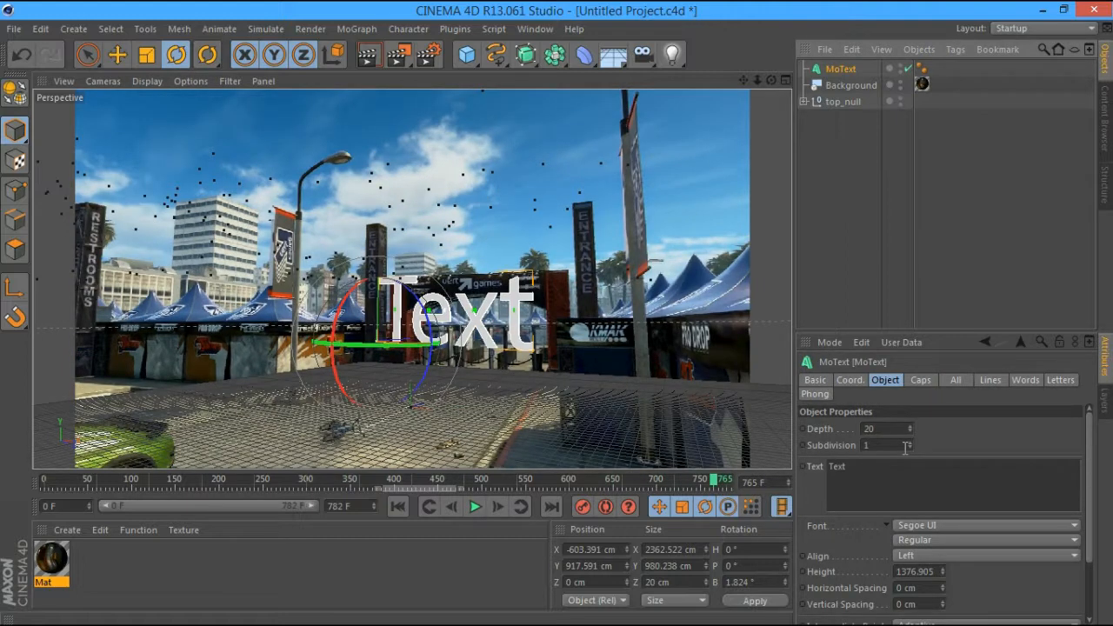
Shift the text further left and check it at frames 444, 558 and the end
key("e")
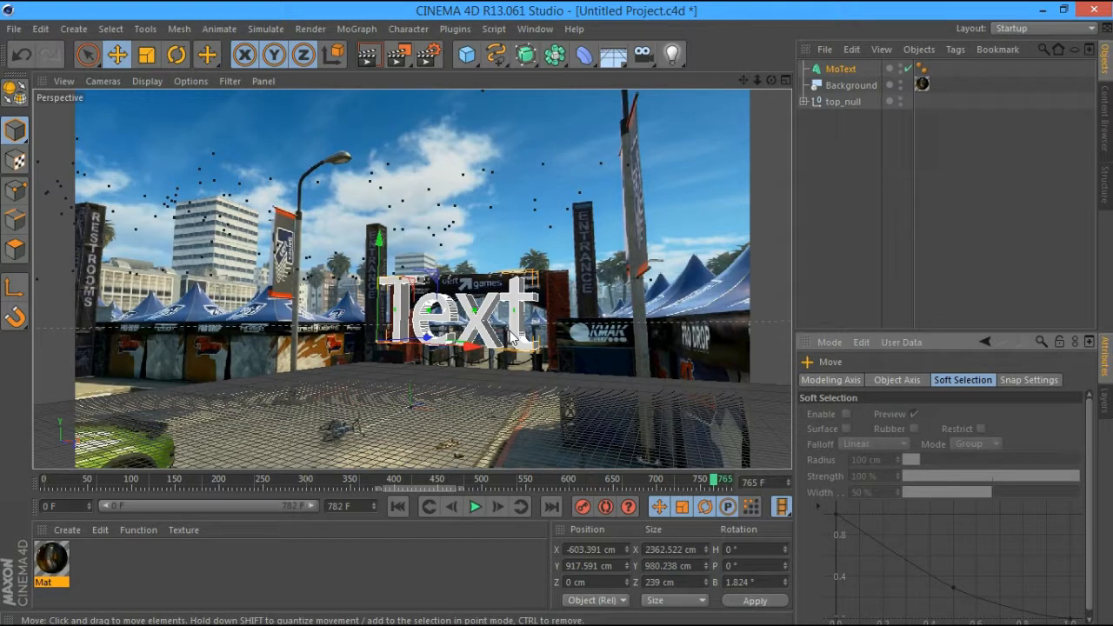
left_click_drag(512, 337, 483, 334)
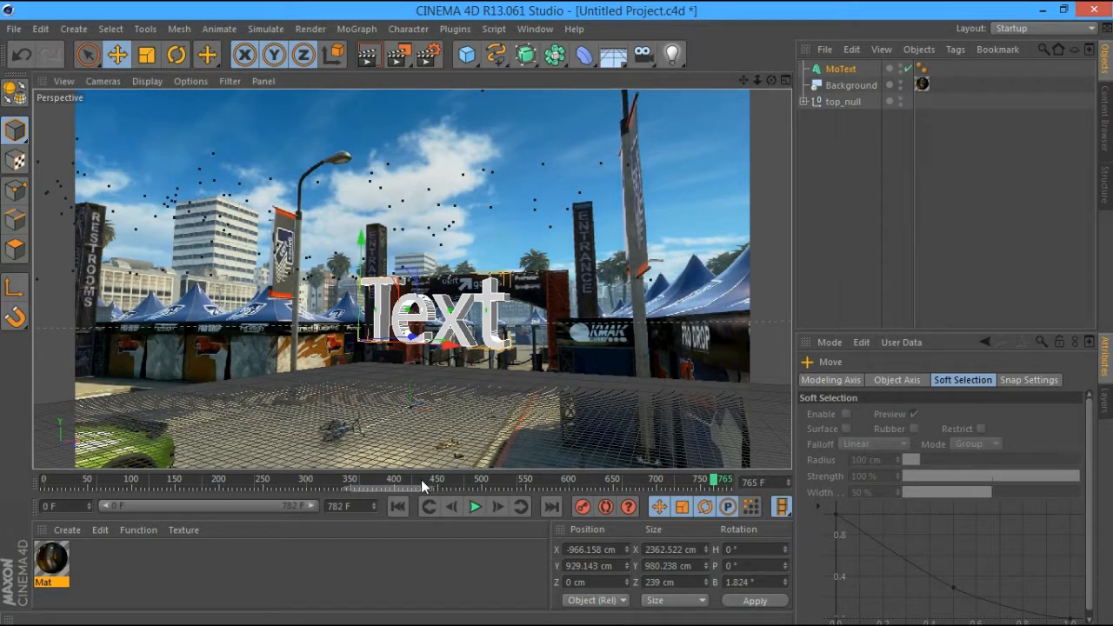
left_click_drag(458, 478, 412, 479)
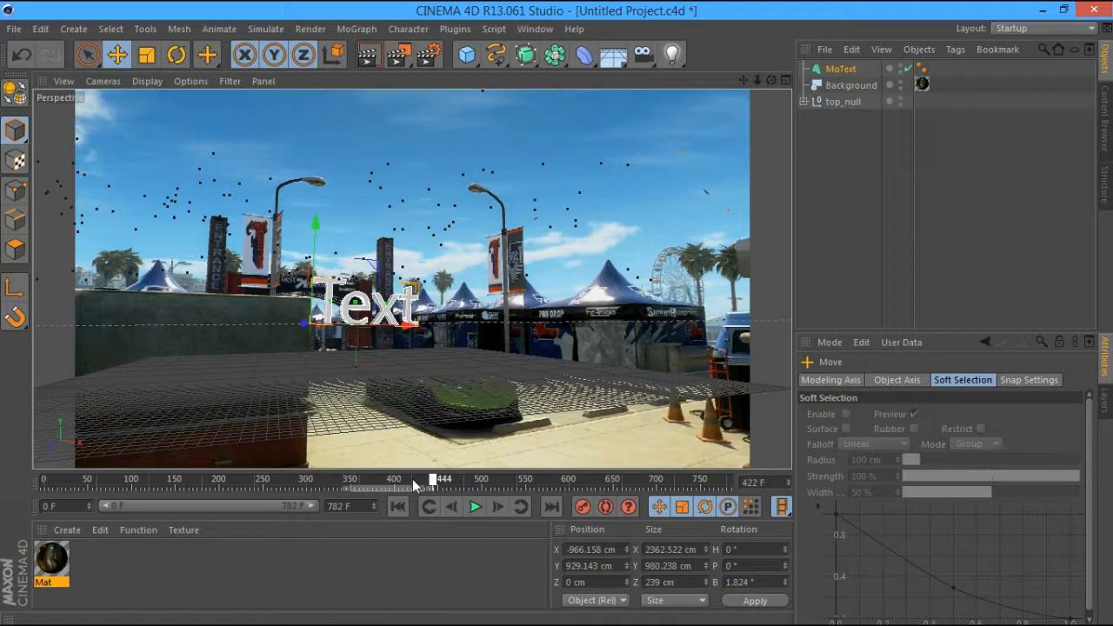
left_click_drag(414, 484, 564, 478)
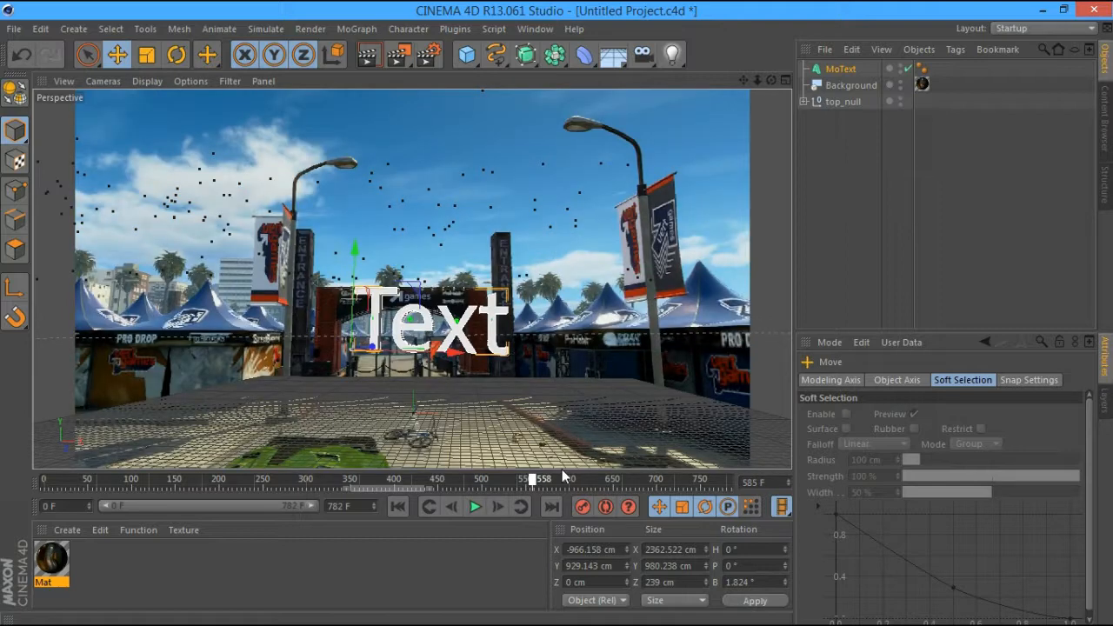
left_click_drag(563, 478, 741, 455)
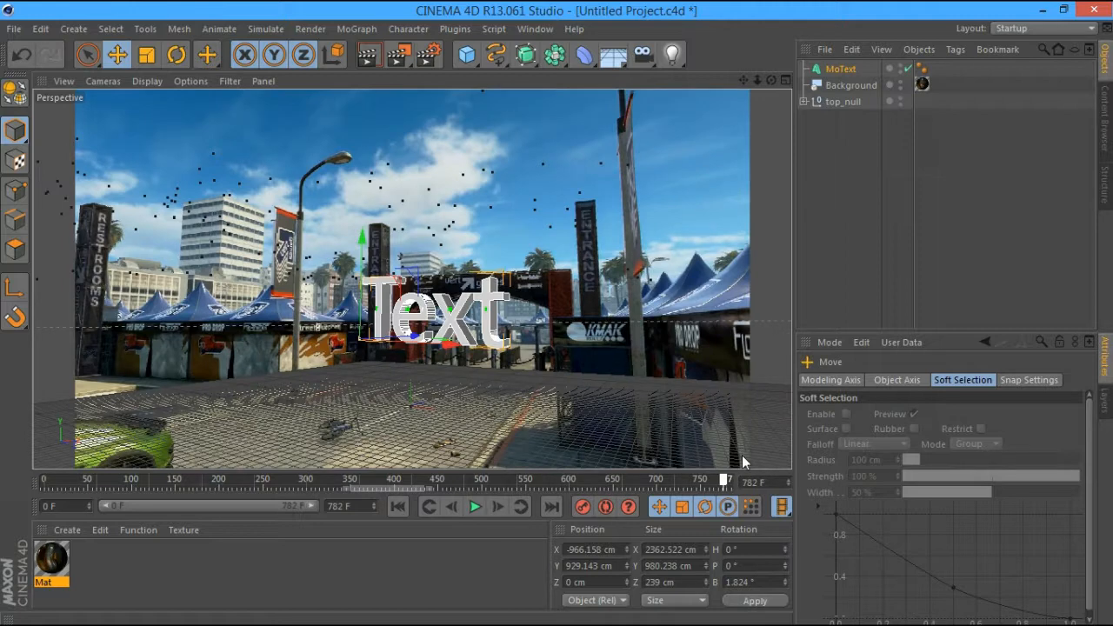
left_click_drag(742, 455, 430, 438)
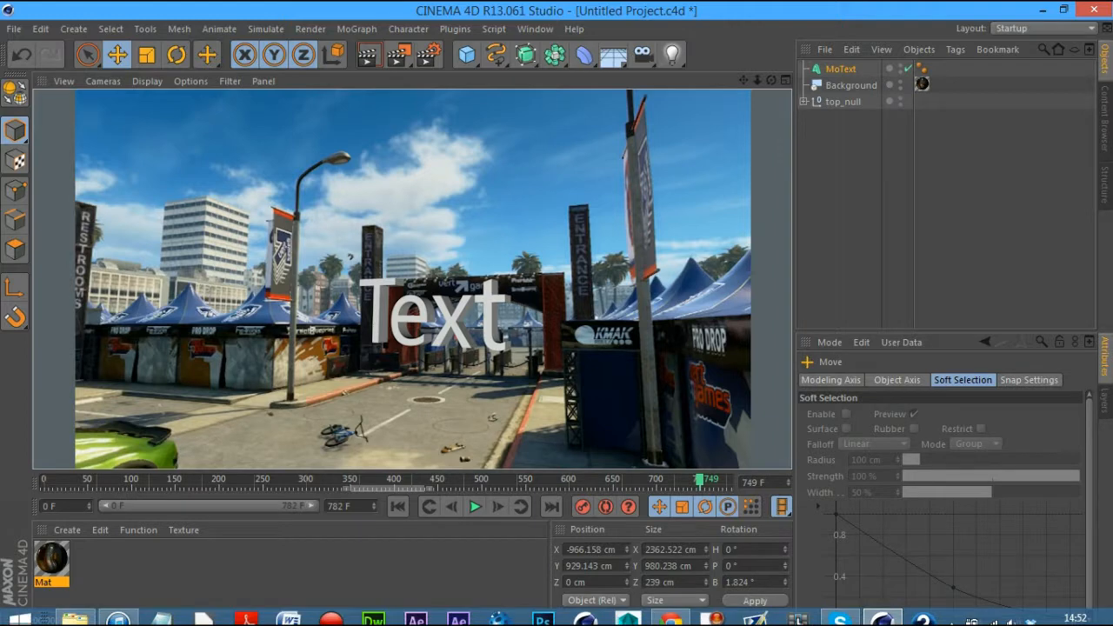
Tilt the text to match the scene perspective and render a preview near the end
left_click(426, 564)
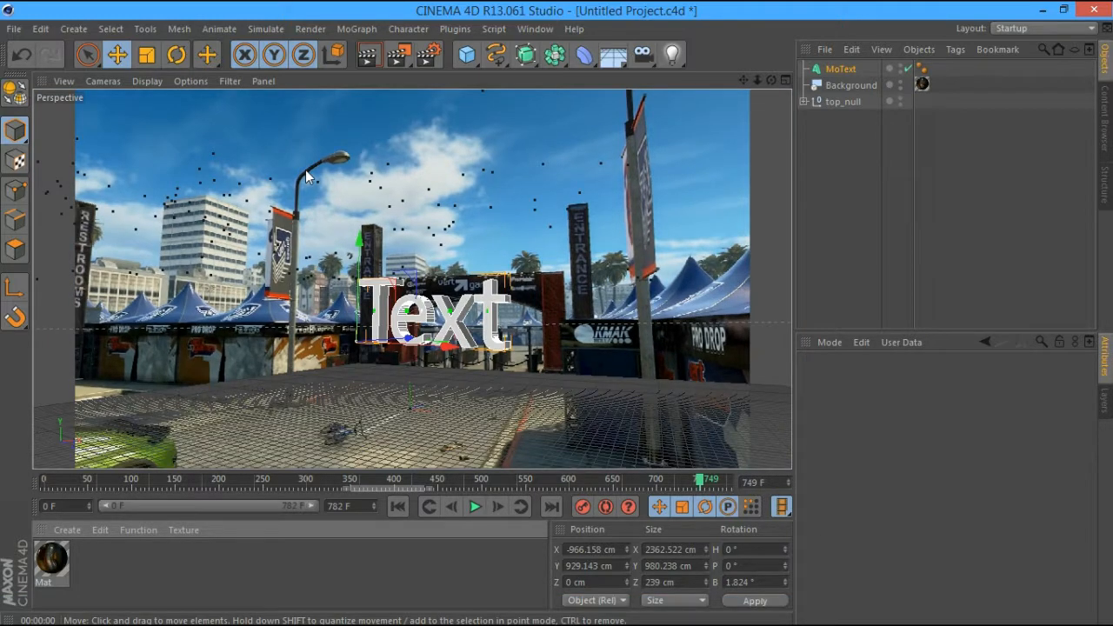
key("r")
left_click_drag(365, 313, 372, 342)
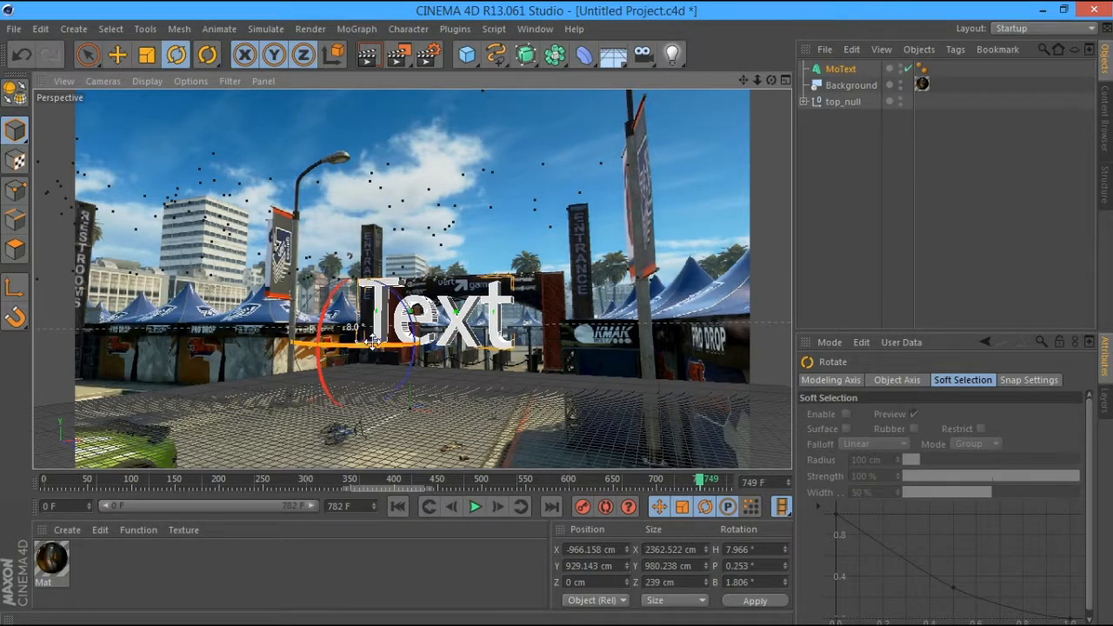
key("ctrl+r")
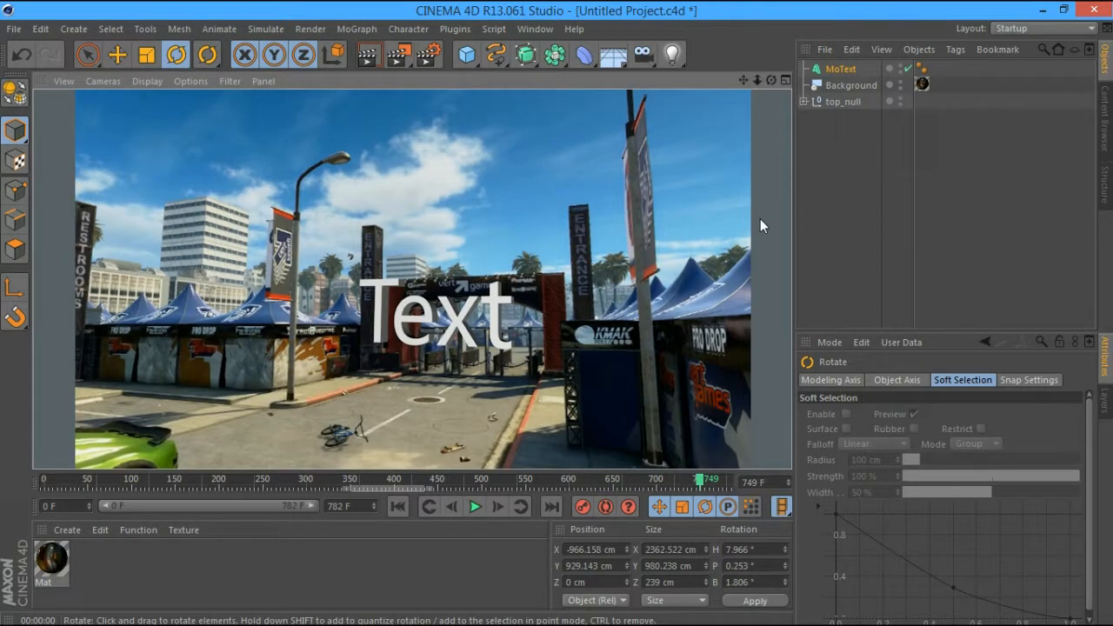
left_click(727, 481)
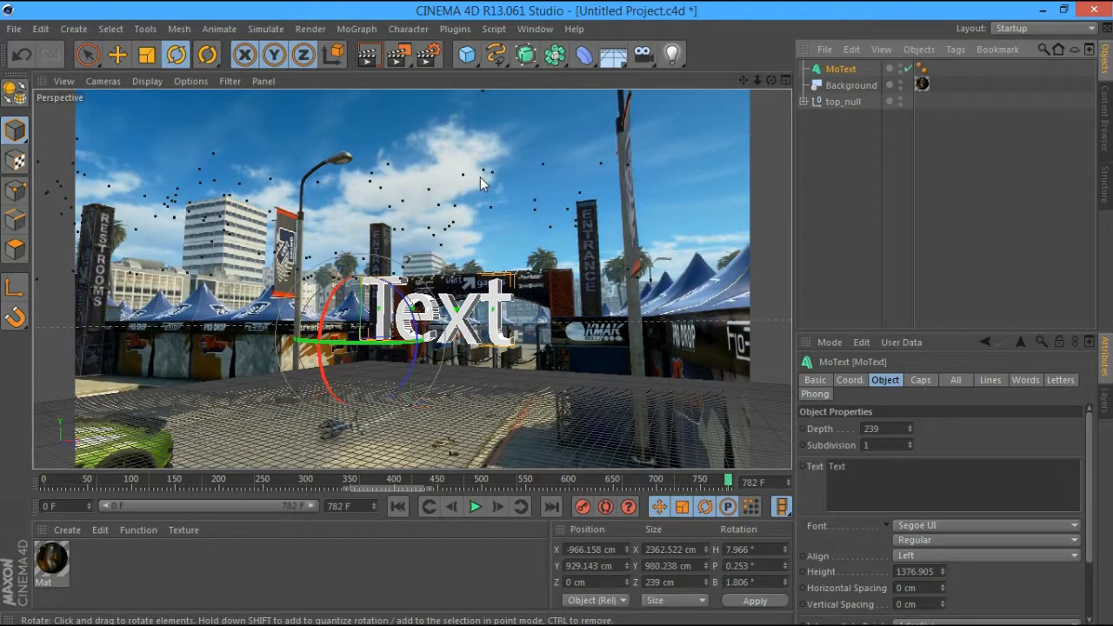
Set the MoText font to SF Automaton
left_click(973, 524)
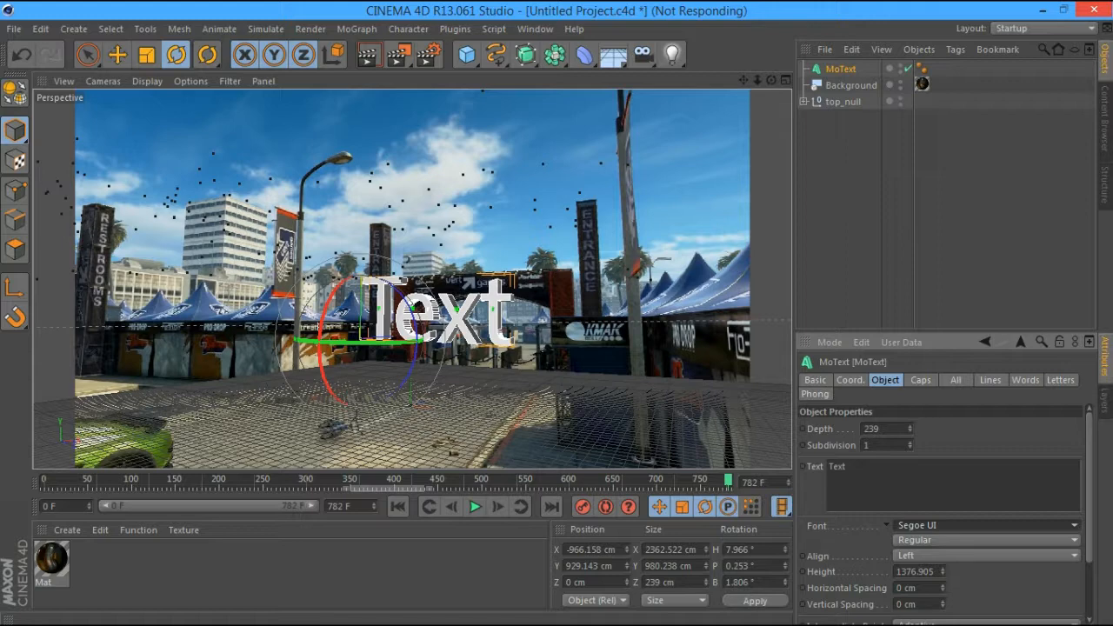
left_click(982, 525)
mouse_move(1072, 521)
left_mouse_down()
mouse_move(1086, 193)
mouse_move(1079, 548)
mouse_move(1075, 529)
left_mouse_up()
left_click(1036, 346)
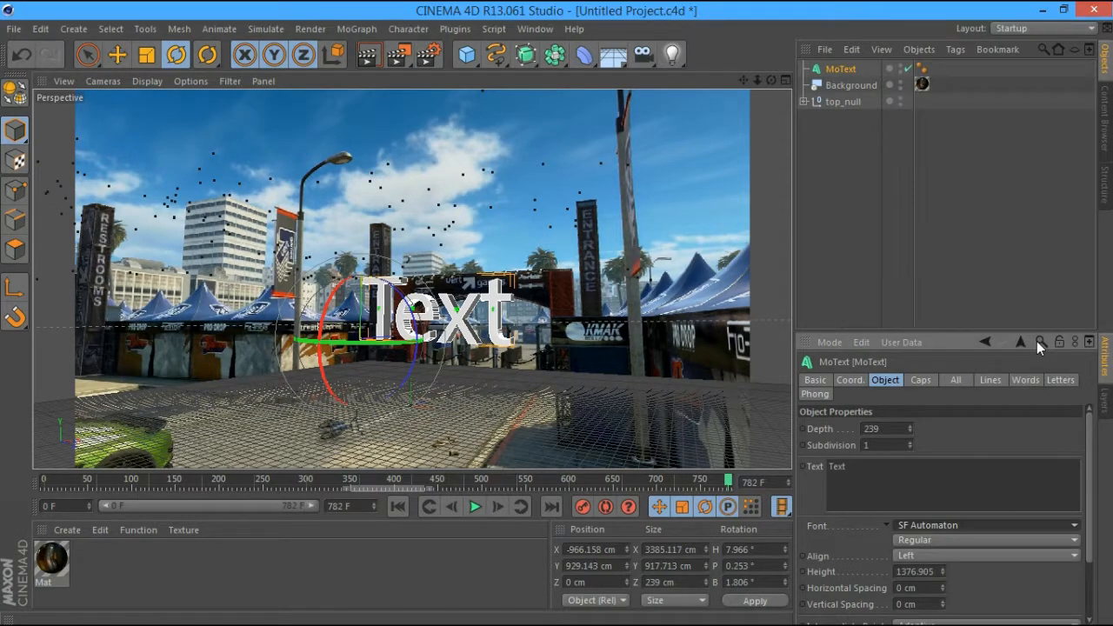
Shift the text along X to -1549.731 cm and check it at frame 610
key("e")
left_click_drag(443, 343, 433, 343)
left_click_drag(583, 479, 540, 471)
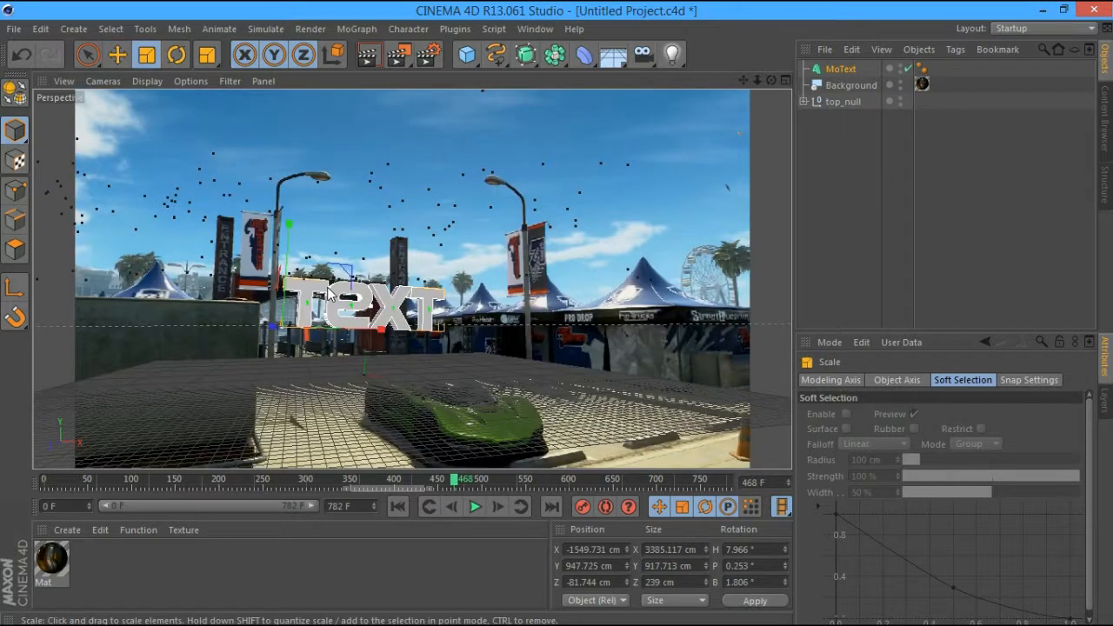
Shrink the MoText to about 2834 cm wide and move it right to X -1330.785 cm
left_click_drag(329, 288, 335, 282)
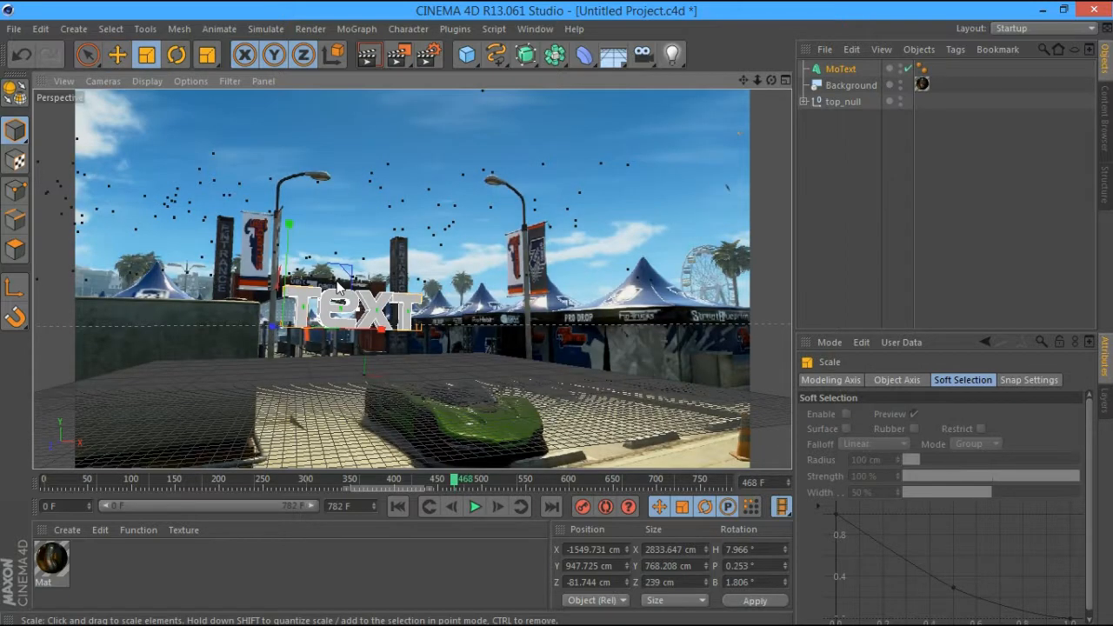
left_click(117, 55)
left_click_drag(377, 326, 387, 328)
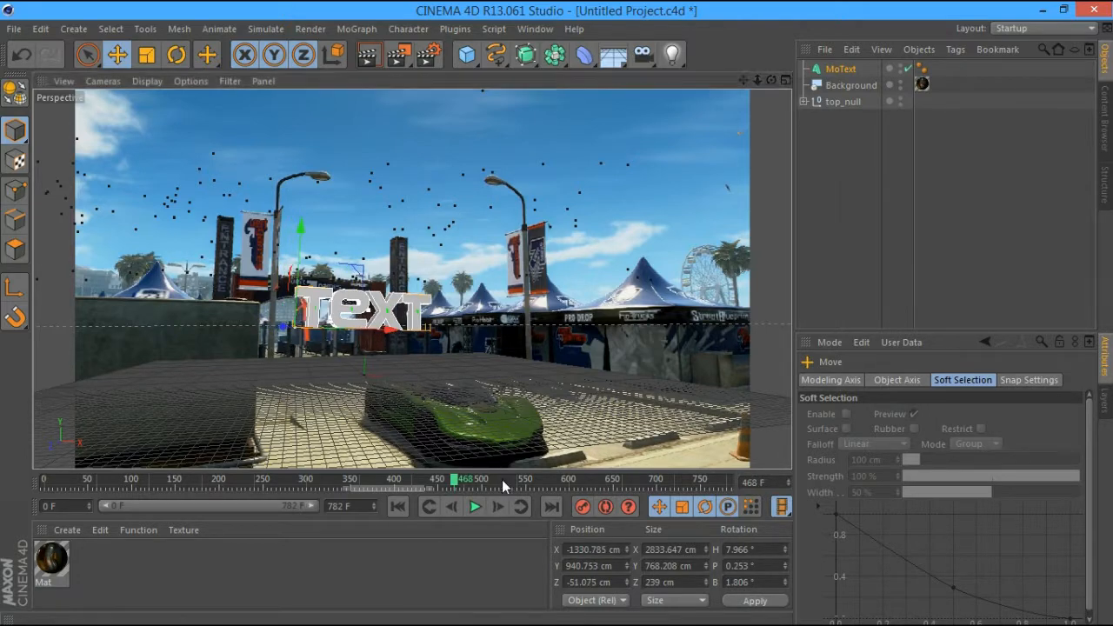
Check the text placement at later and earlier frames and render a preview at frame 684
left_click_drag(506, 479, 665, 479)
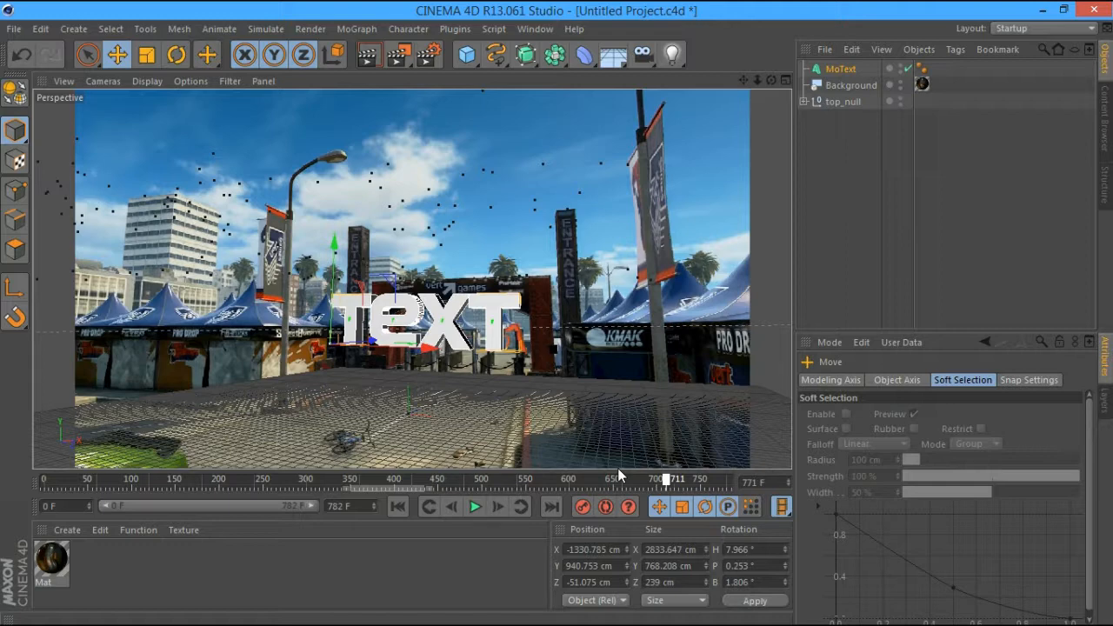
left_click_drag(618, 469, 501, 447)
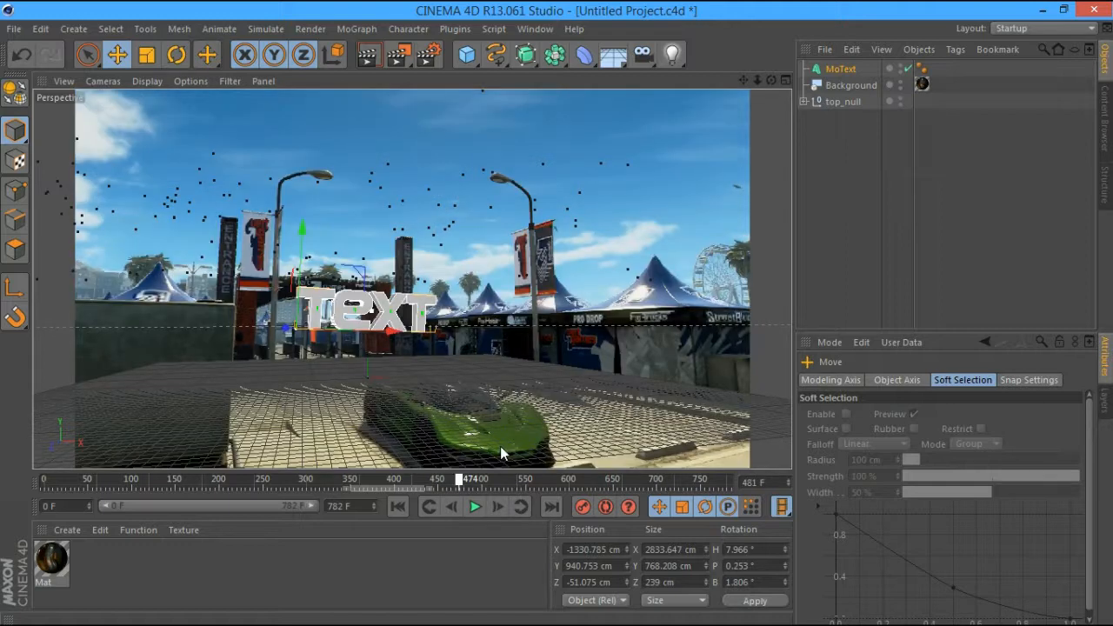
left_click(377, 58)
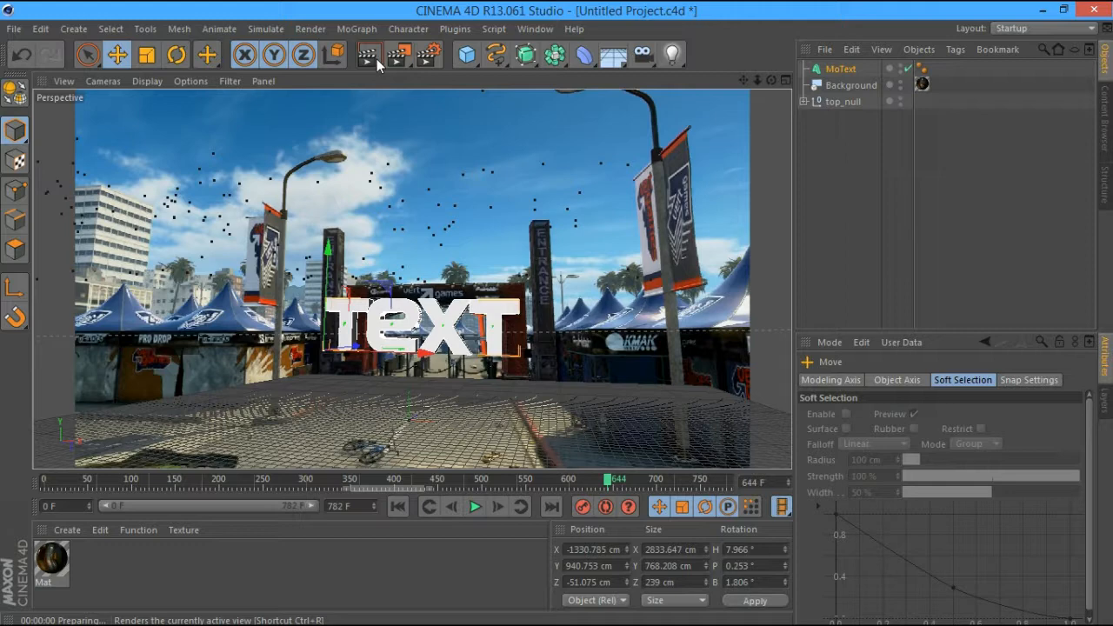
left_click(641, 481)
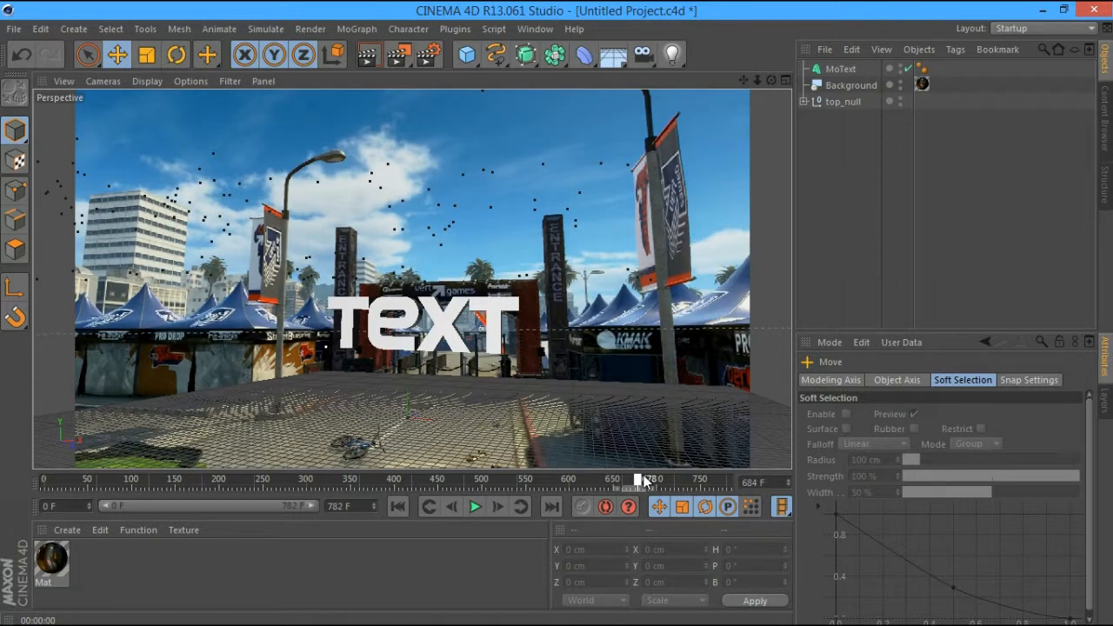
Raise the MoText extrusion depth to 387 and duplicate it as MoText.1
left_click(419, 311)
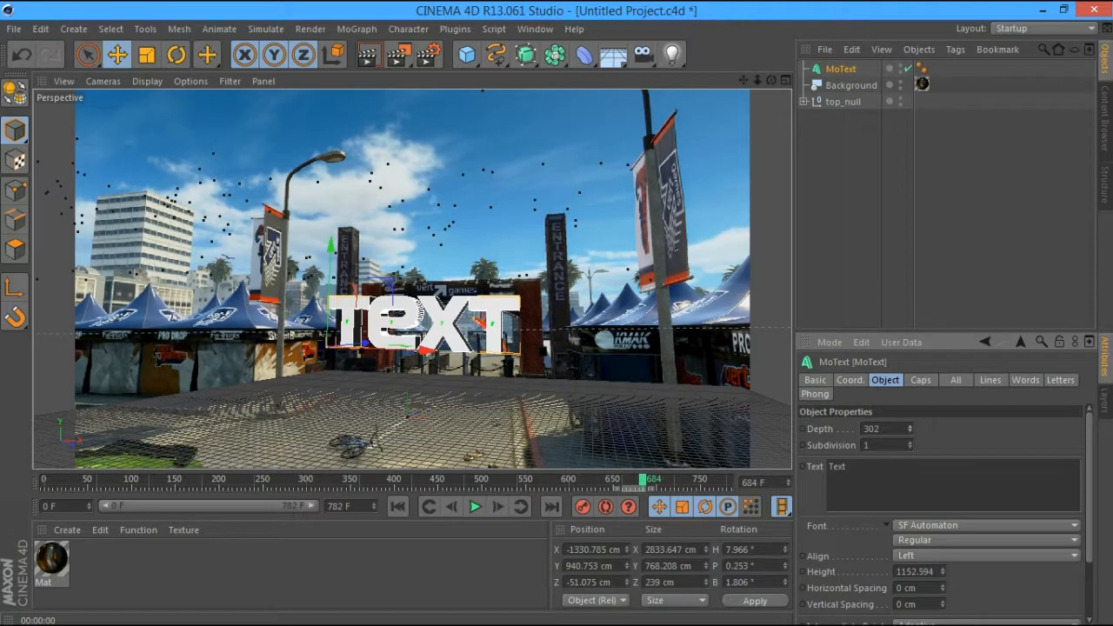
left_click_drag(909, 429, 909, 355)
left_click(838, 71)
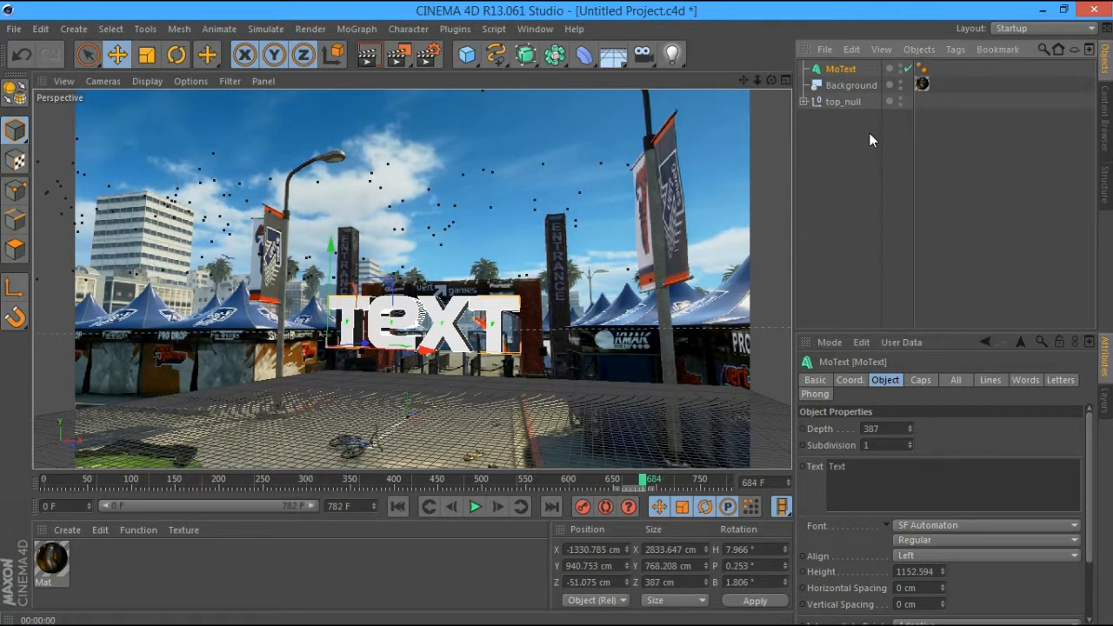
key("ctrl+c")
key("ctrl+v")
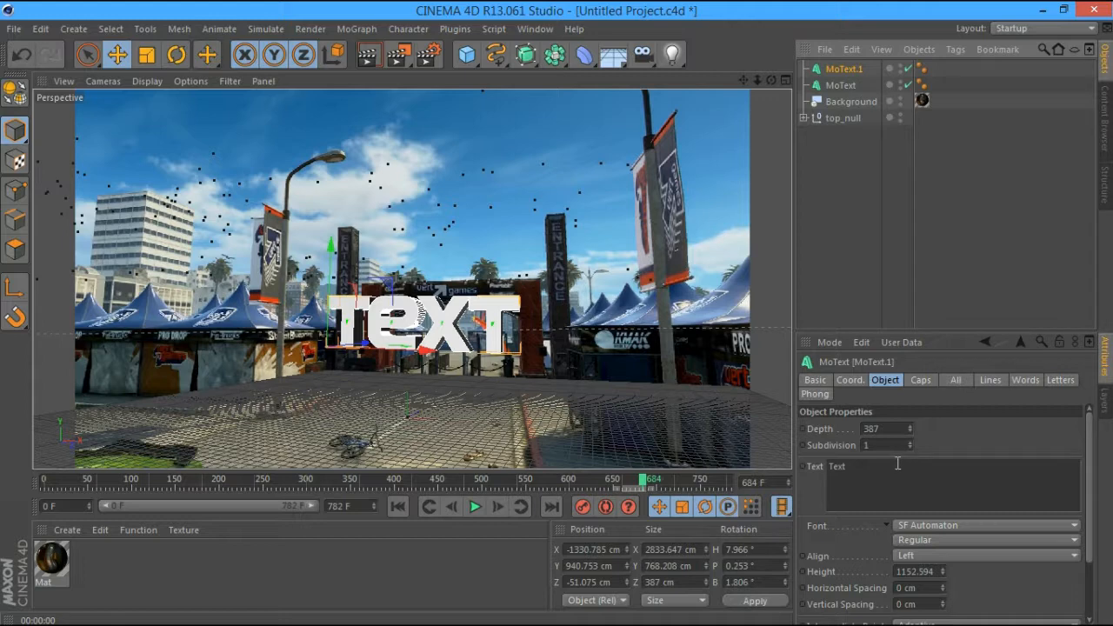
Set MoText.1's end cap to Fillet and render a preview of the beveled text
left_click(919, 380)
left_click(915, 474)
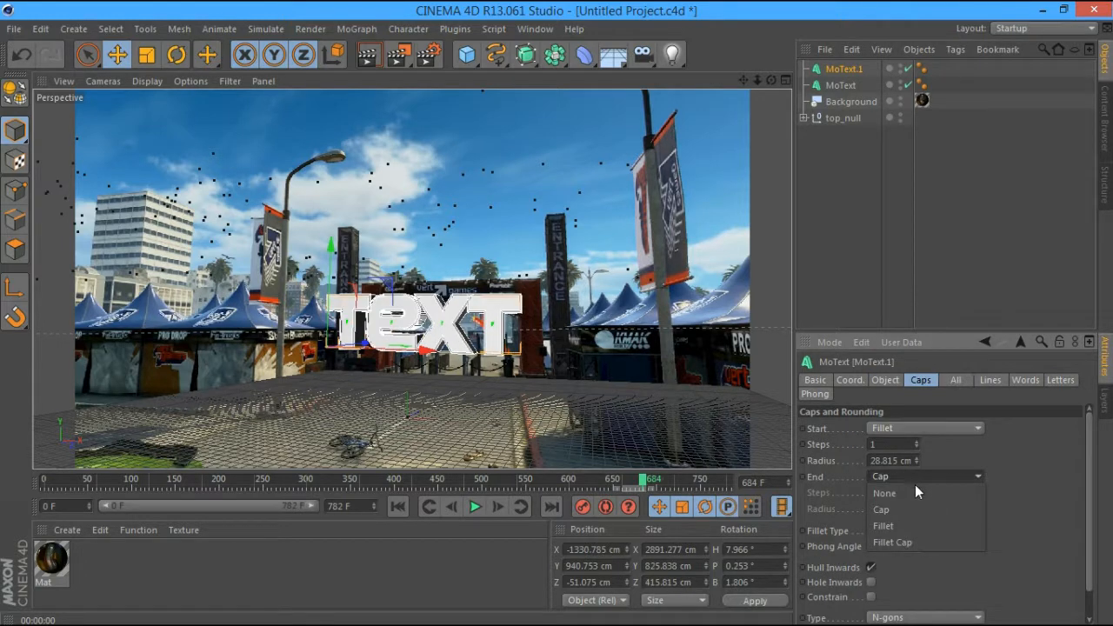
left_click(912, 519)
left_click(369, 54)
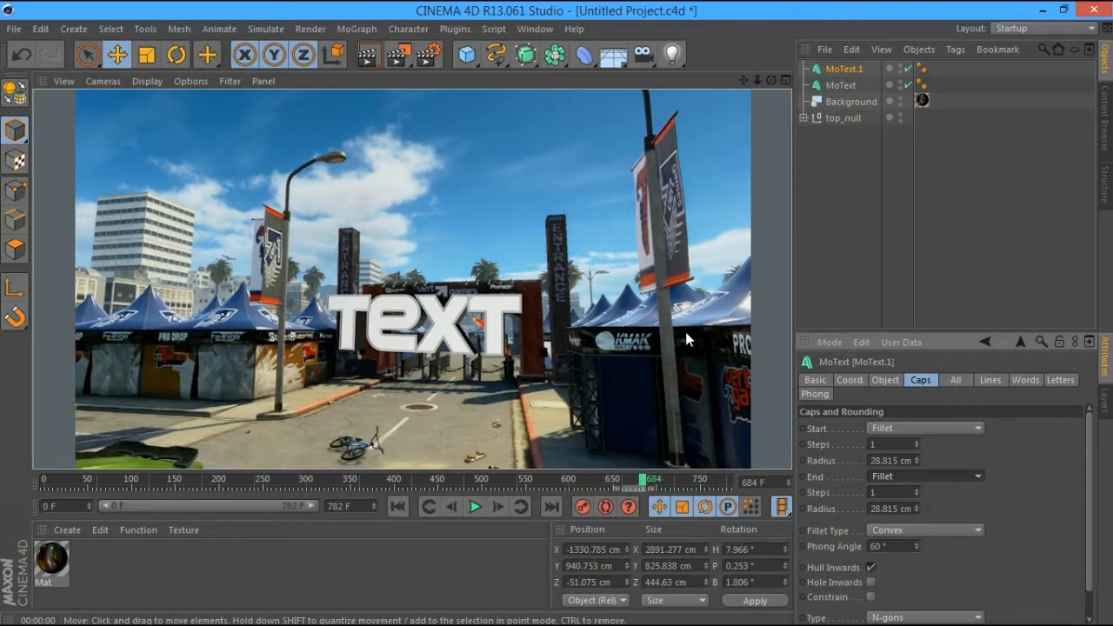
left_click(860, 218)
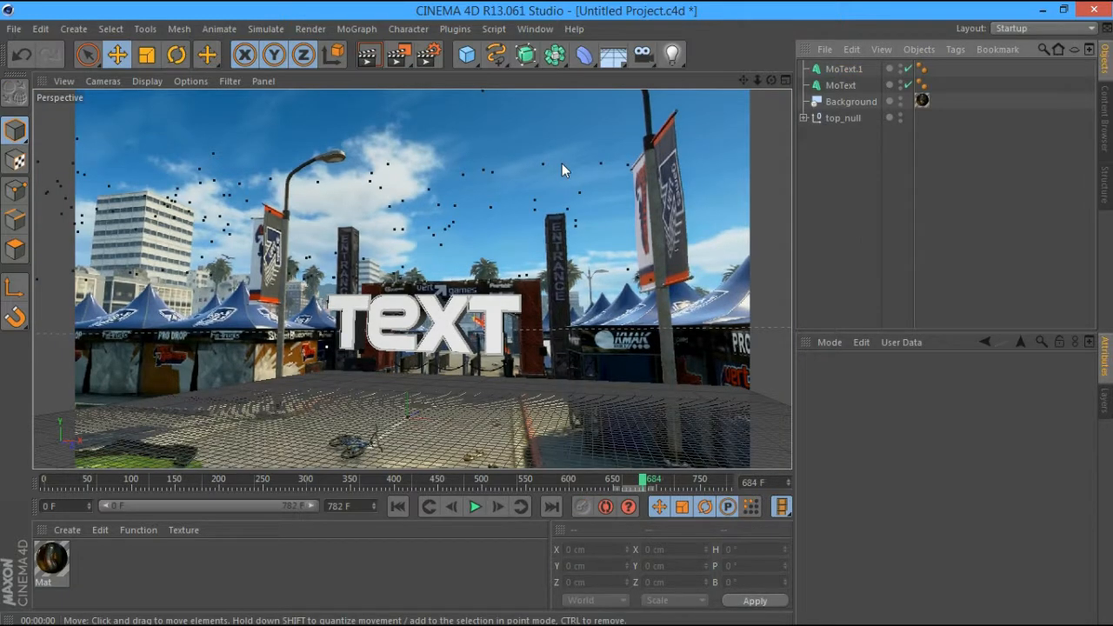
Bring the SoaR Logo + Lightroom scene file into the project
left_click(19, 32)
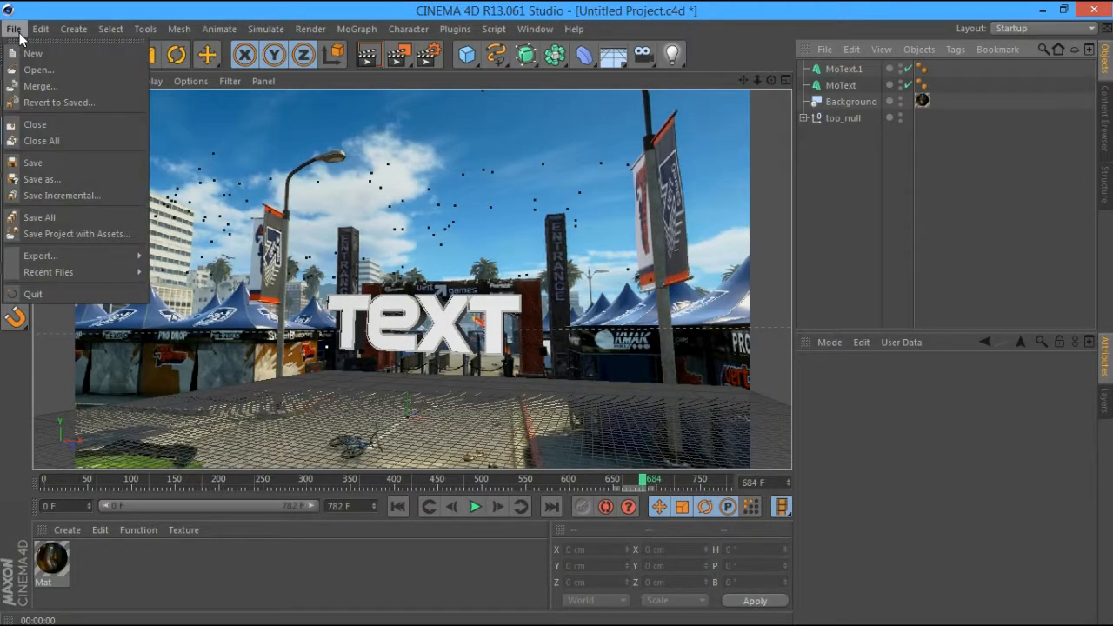
left_click(38, 70)
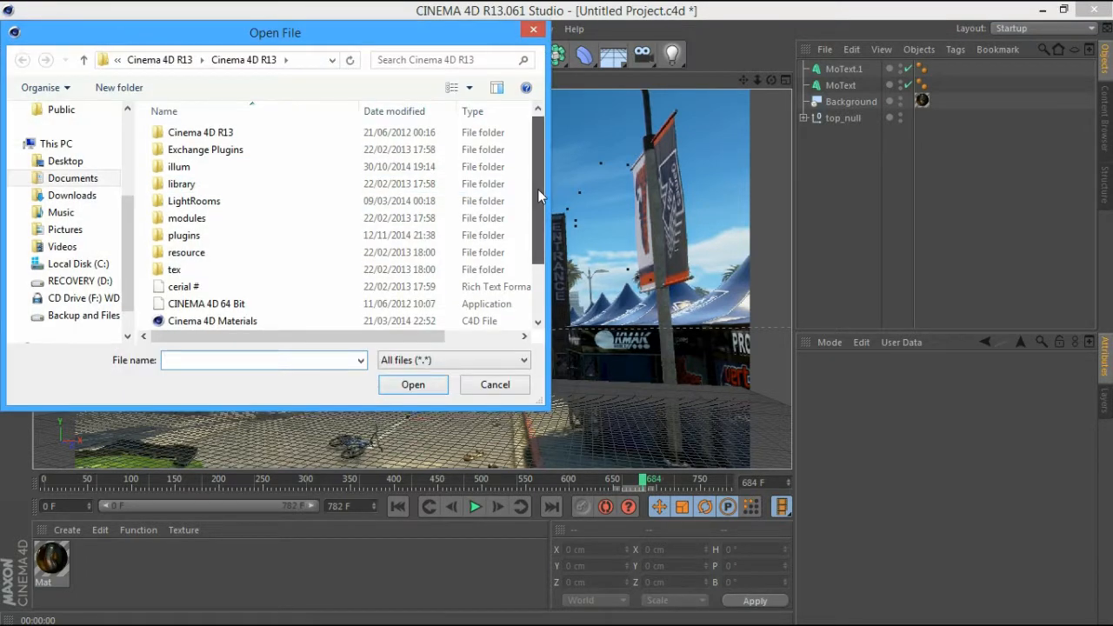
left_click_drag(538, 189, 536, 252)
left_click(217, 320)
left_click(413, 384)
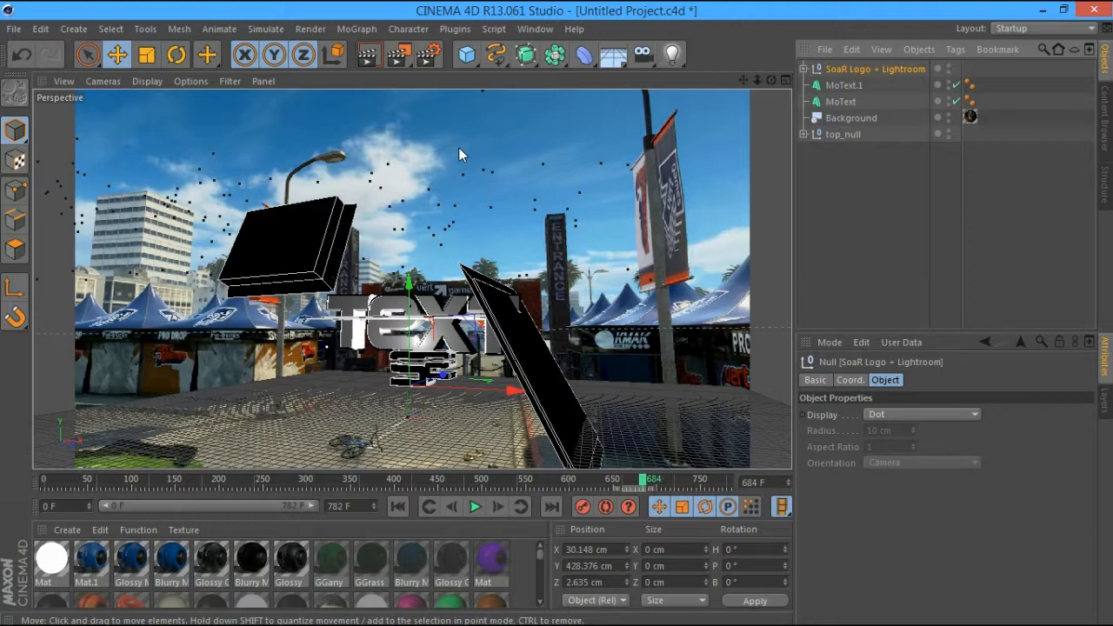
Raise, enlarge, then lower the lightroom rig and shift it left along X
left_click_drag(409, 278, 405, 228)
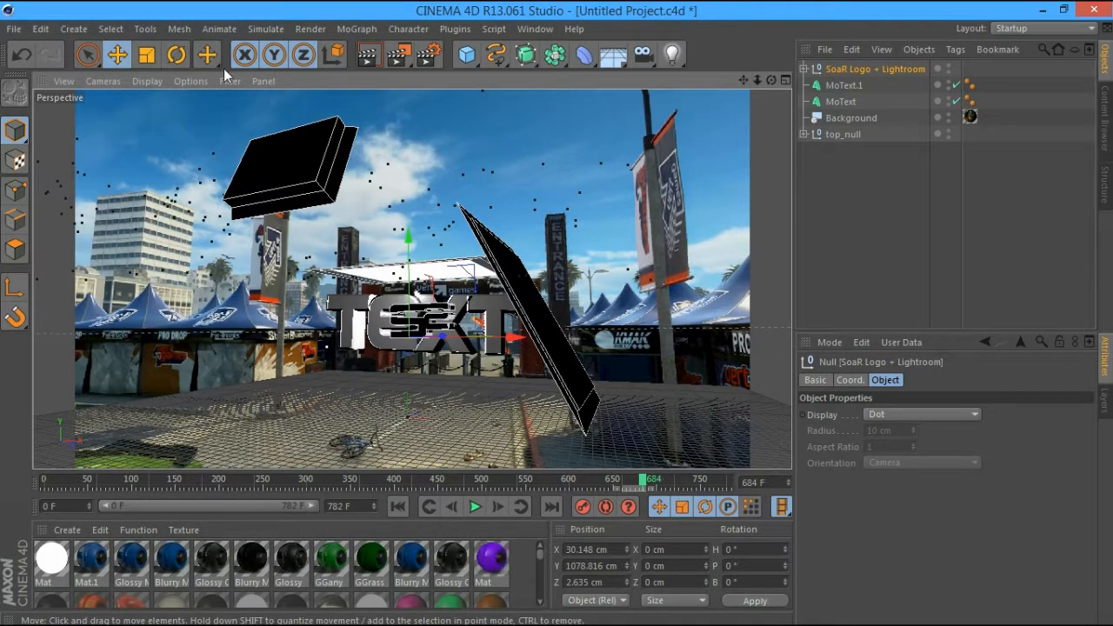
left_click(146, 55)
left_click_drag(443, 261, 643, 257)
left_click(119, 55)
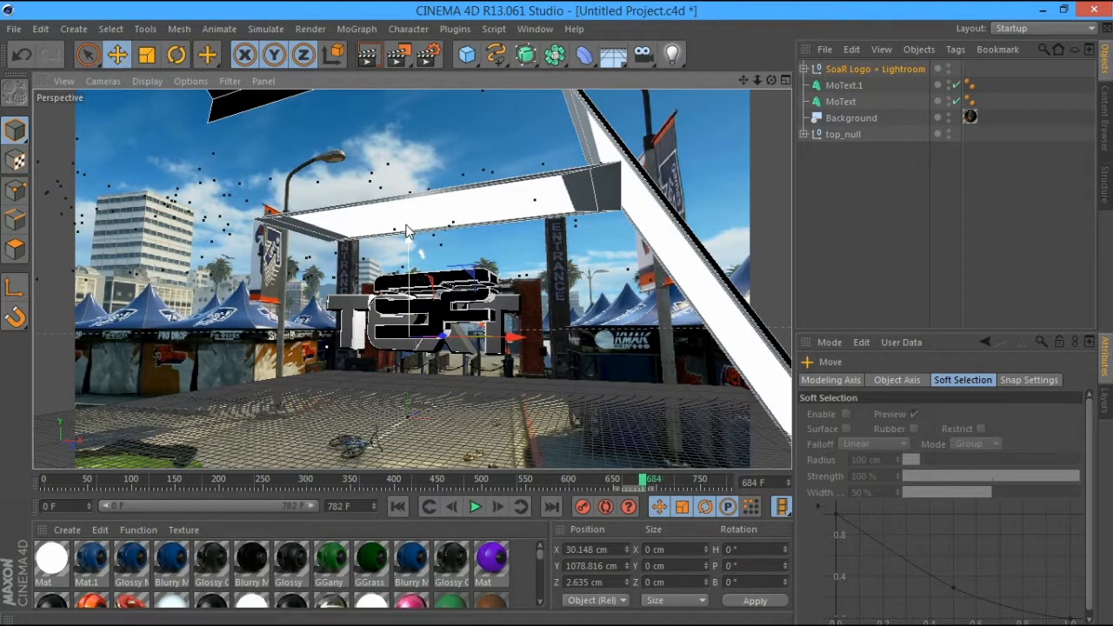
left_click_drag(409, 242, 408, 256)
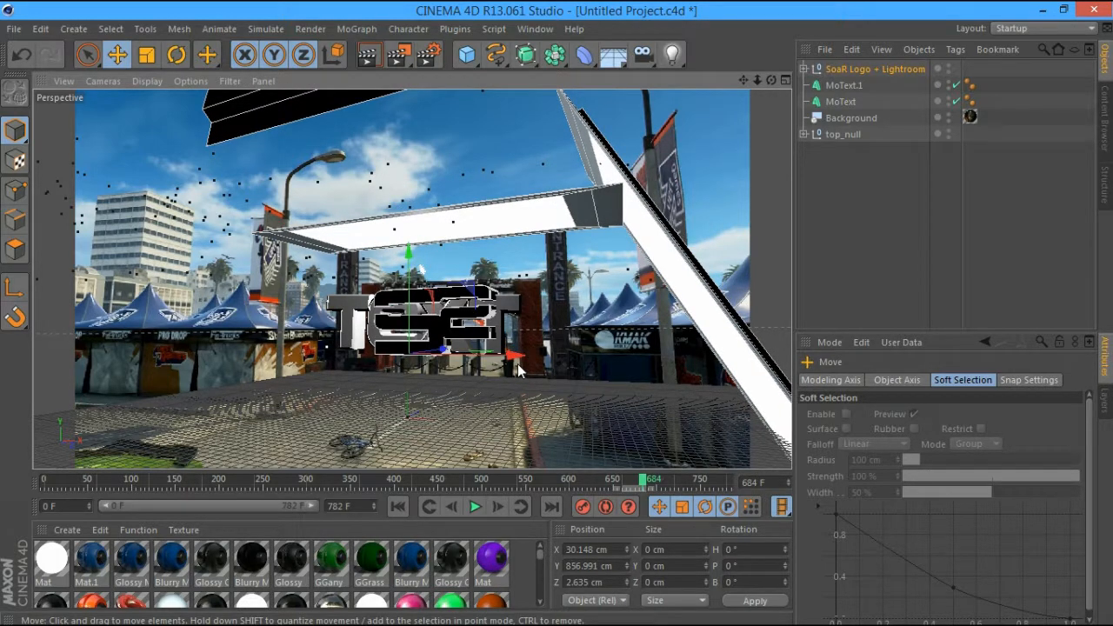
left_click_drag(517, 359, 504, 359)
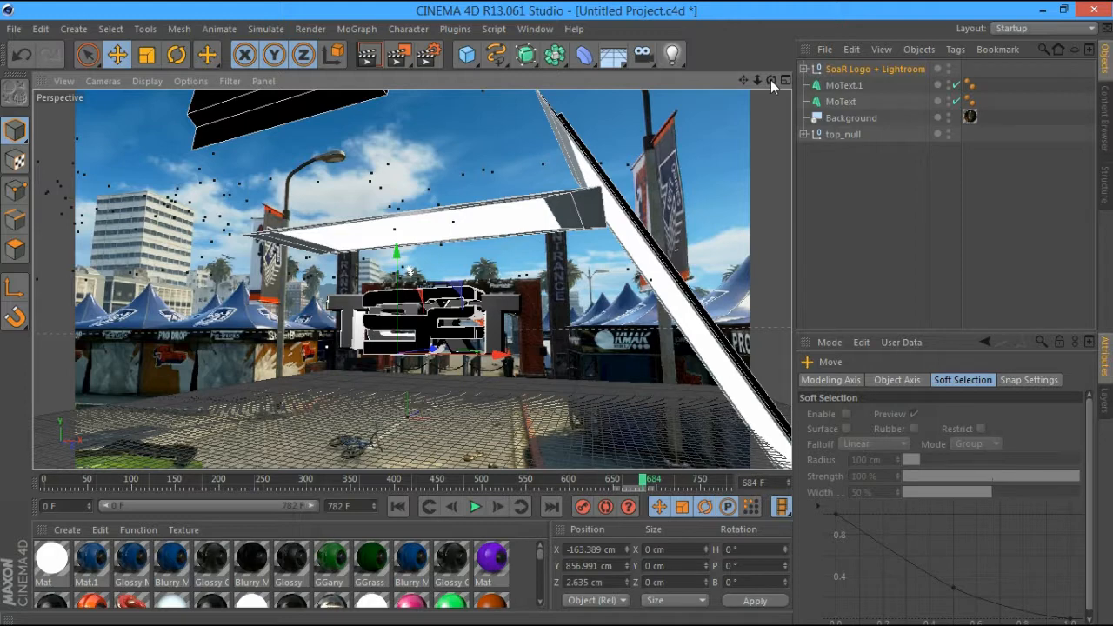
Nudge the rig left to X -219.602 cm and turn its heading to 7.125°
left_click_drag(770, 80, 662, 167)
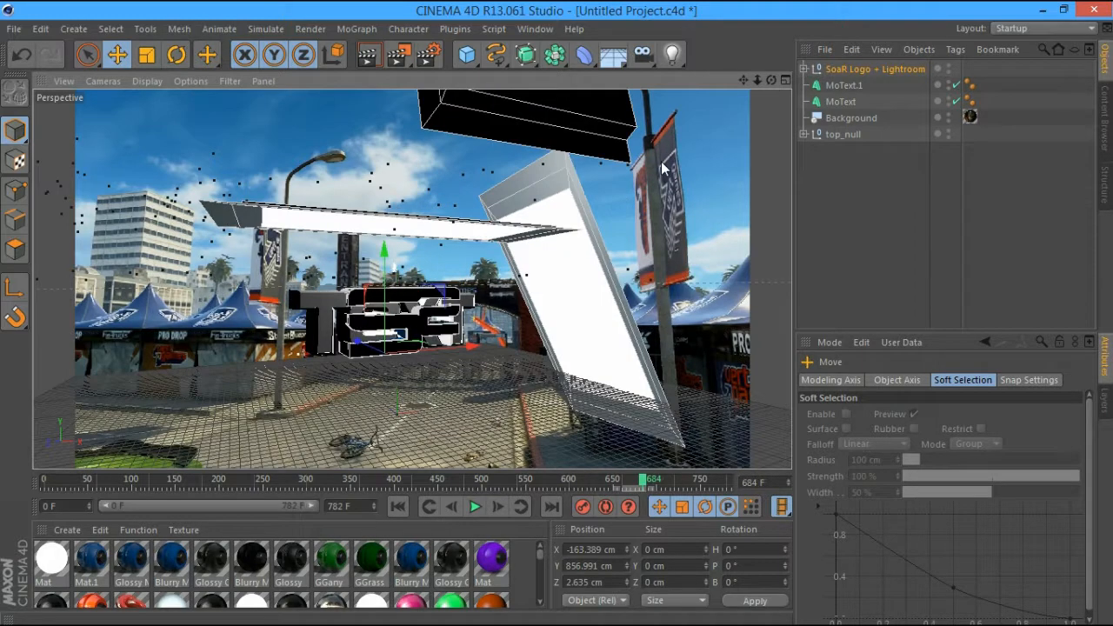
mouse_move(473, 347)
left_mouse_down()
mouse_move(464, 347)
mouse_move(474, 350)
left_mouse_up()
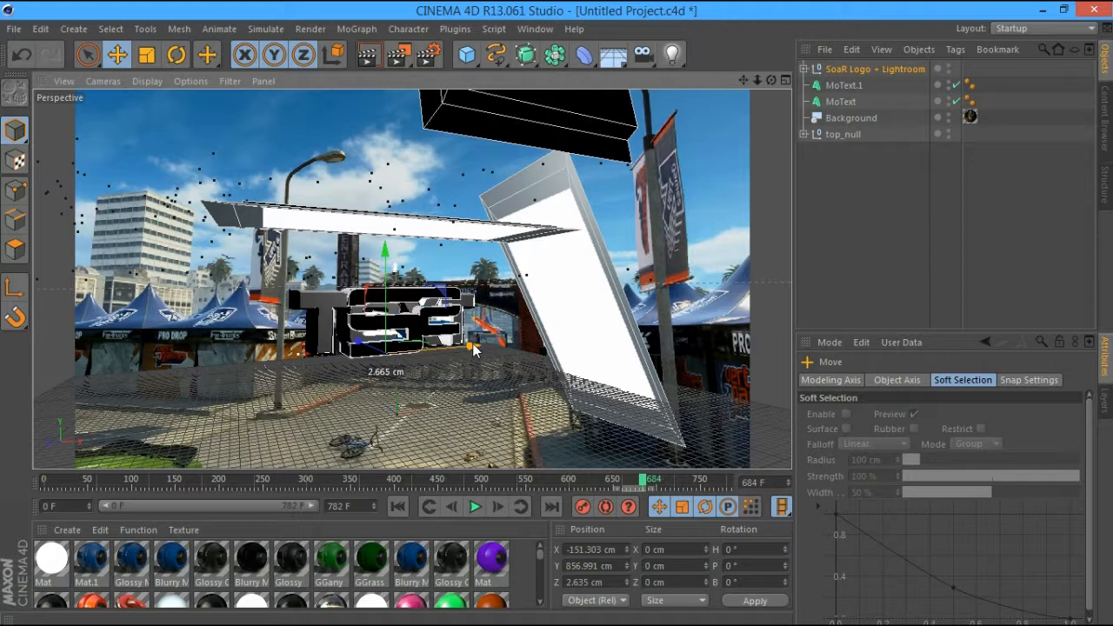
left_click_drag(474, 350, 468, 348)
left_click_drag(468, 349, 461, 341, "alt")
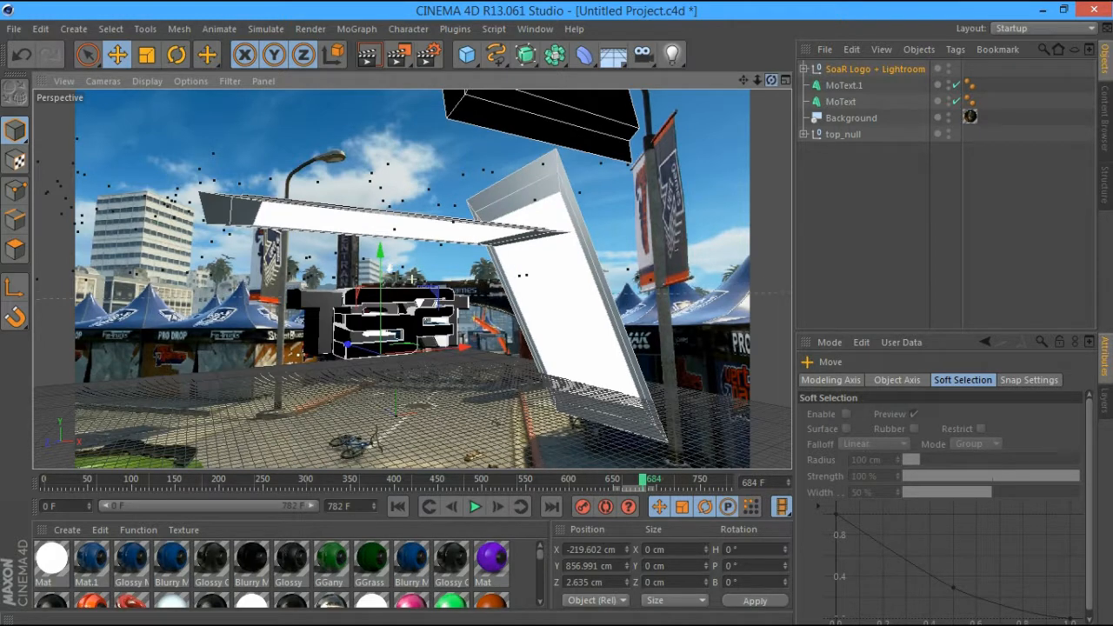
left_click_drag(461, 341, 599, 370, "alt")
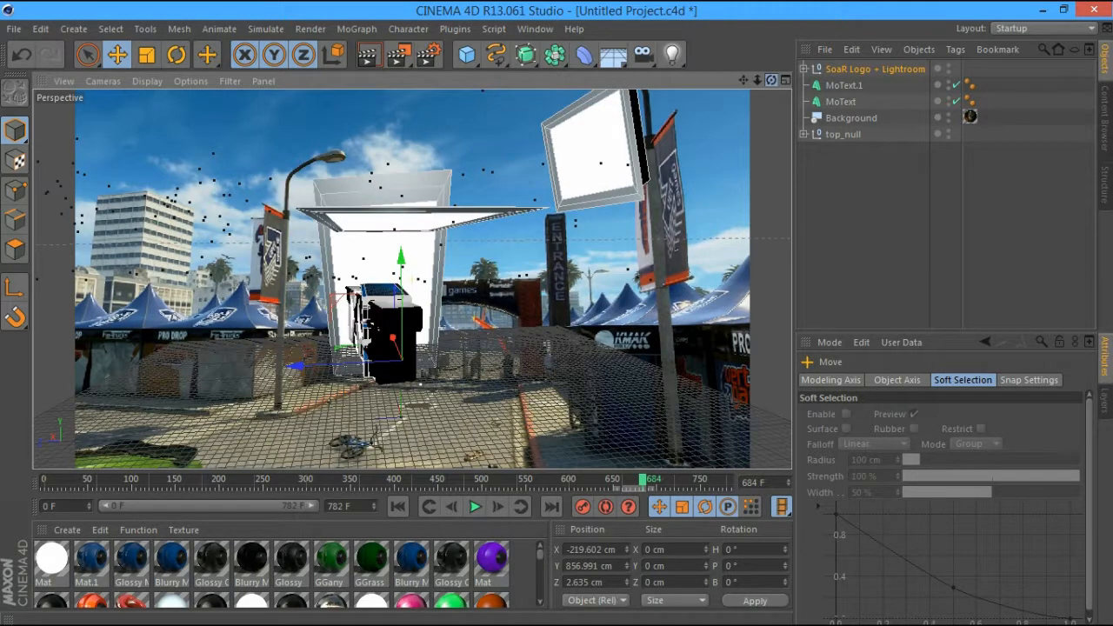
key("r")
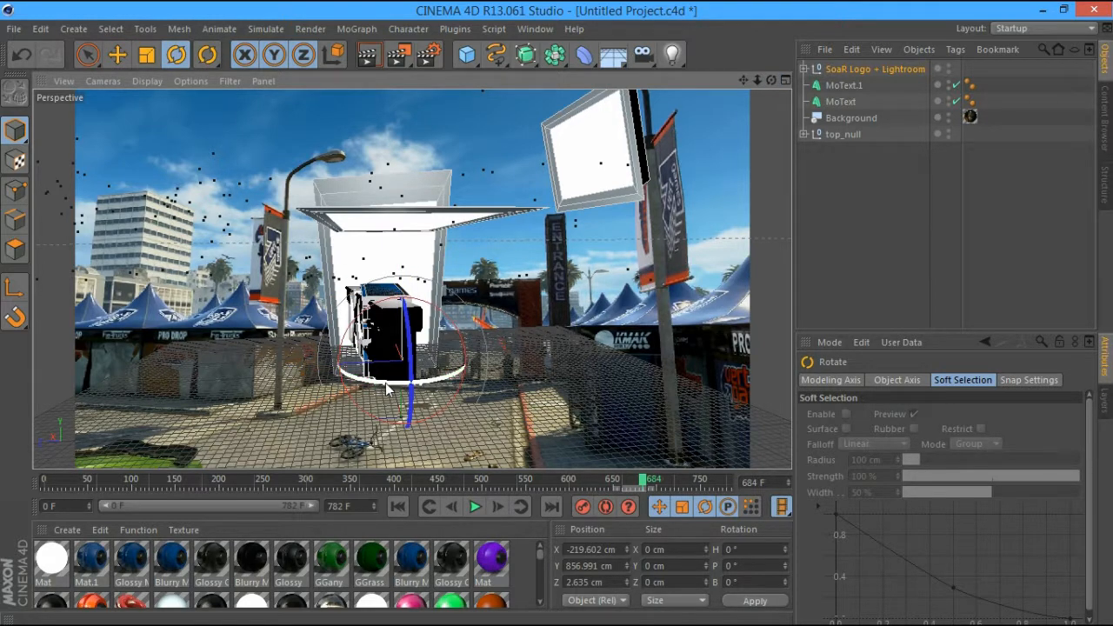
left_click_drag(385, 382, 655, 177)
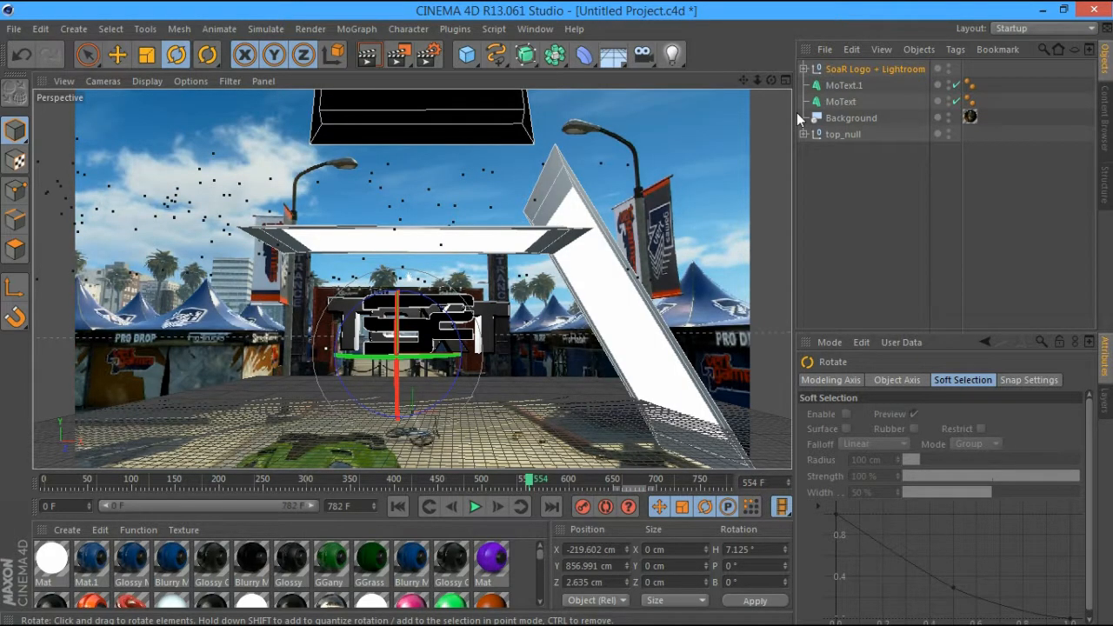
Check the SoaR Logo + Lightroom rig's contents and return from the test render to the editor
left_click(804, 69)
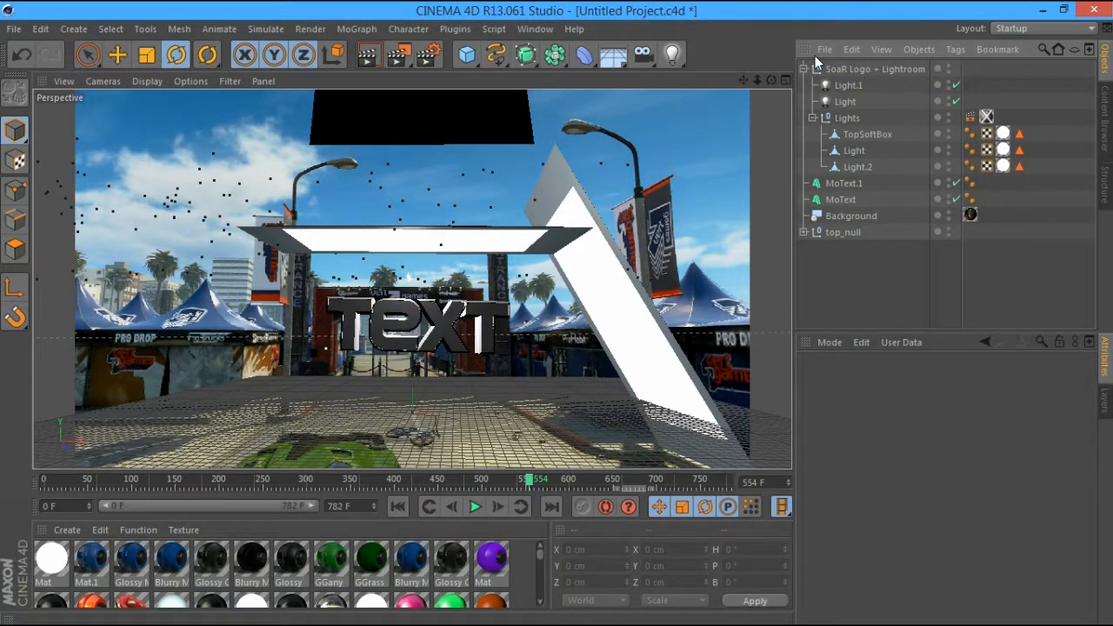
left_click(804, 69)
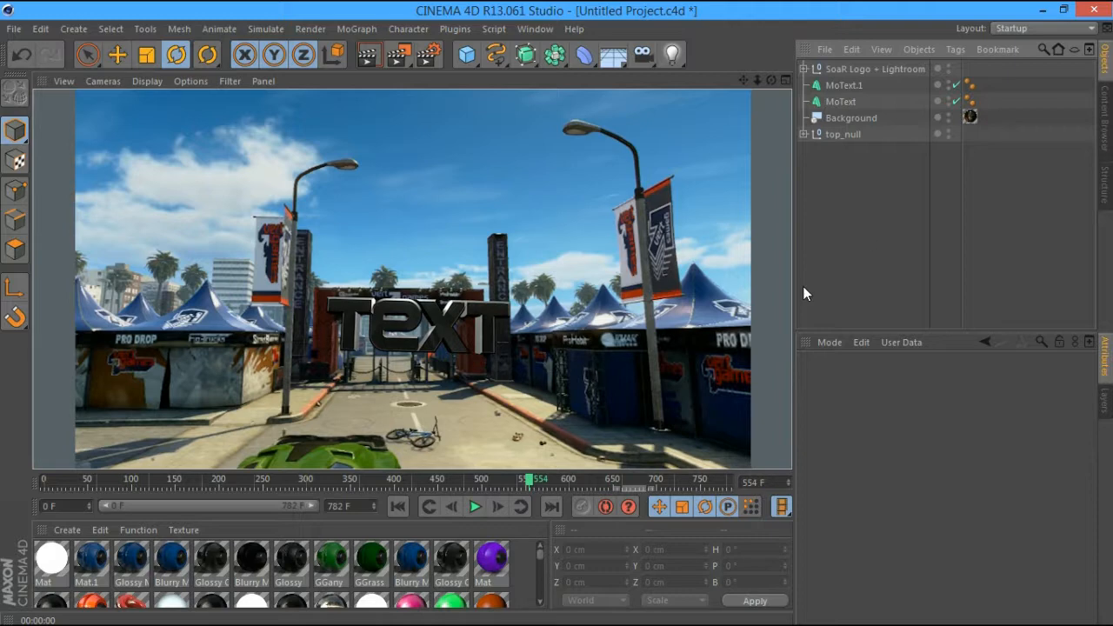
left_click(868, 234)
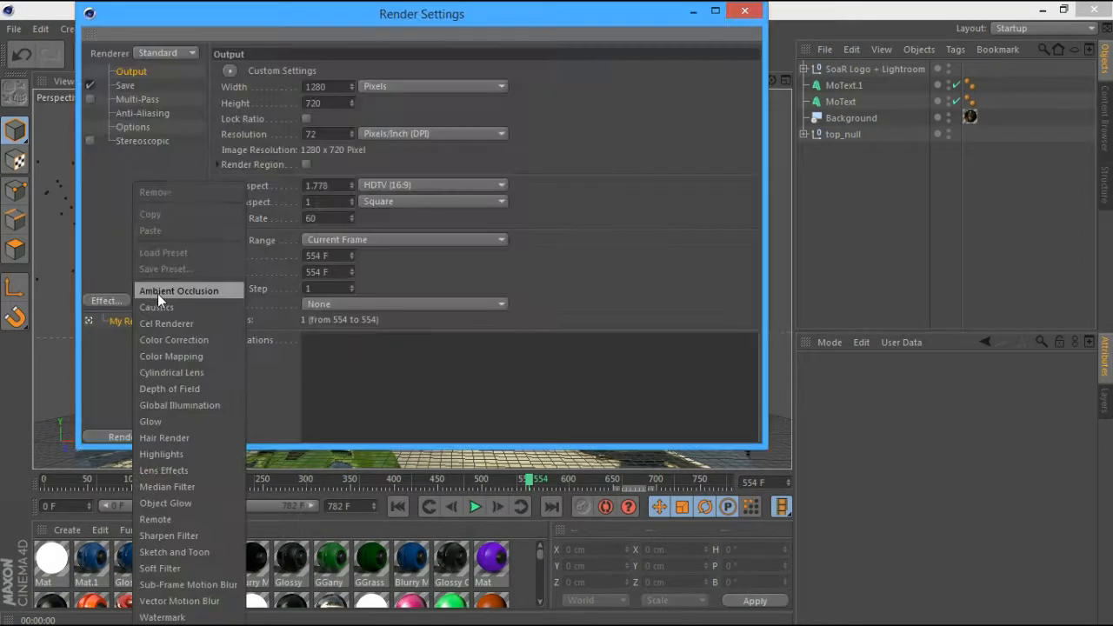
Add the Ambient Occlusion, Global Illumination and Object Glow render effects
left_click(157, 293)
left_click(125, 301)
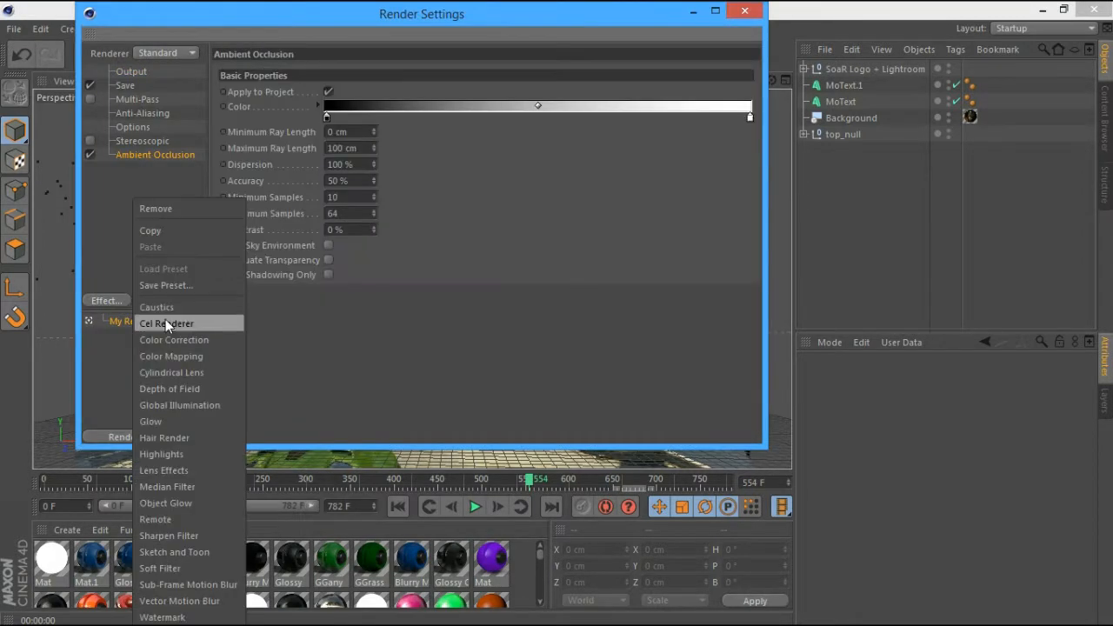
left_click(172, 406)
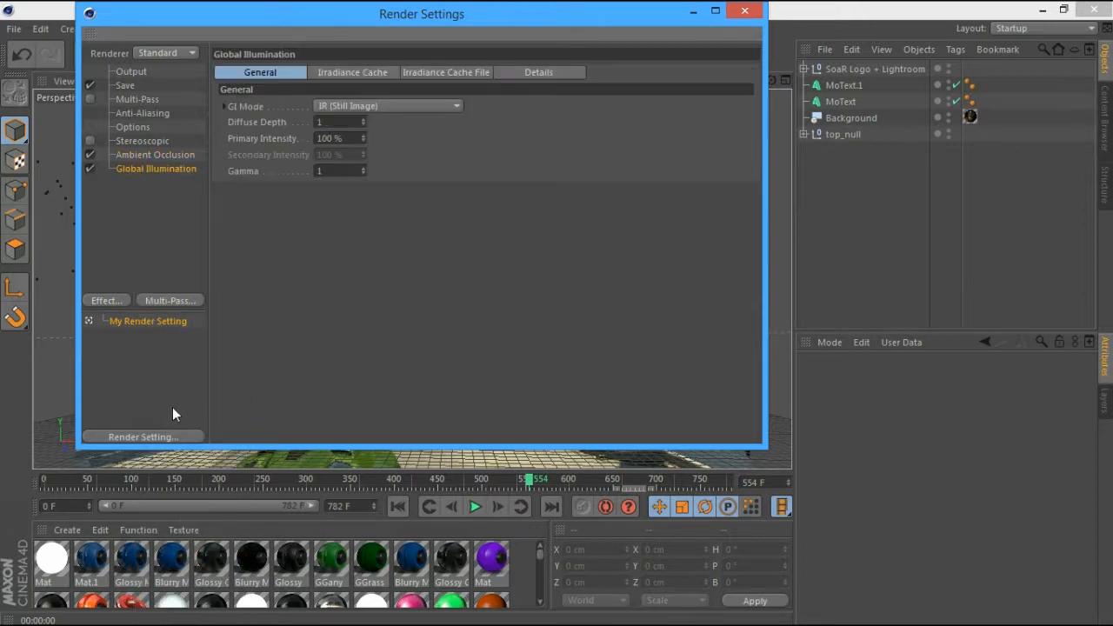
left_click(111, 300)
left_click(189, 502)
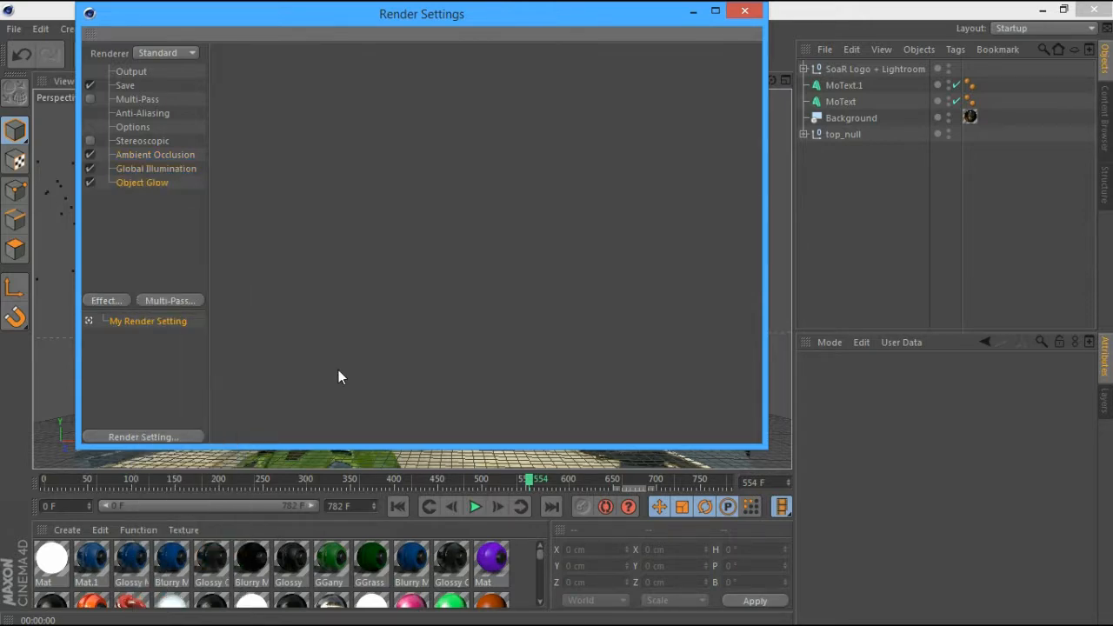
left_click(744, 10)
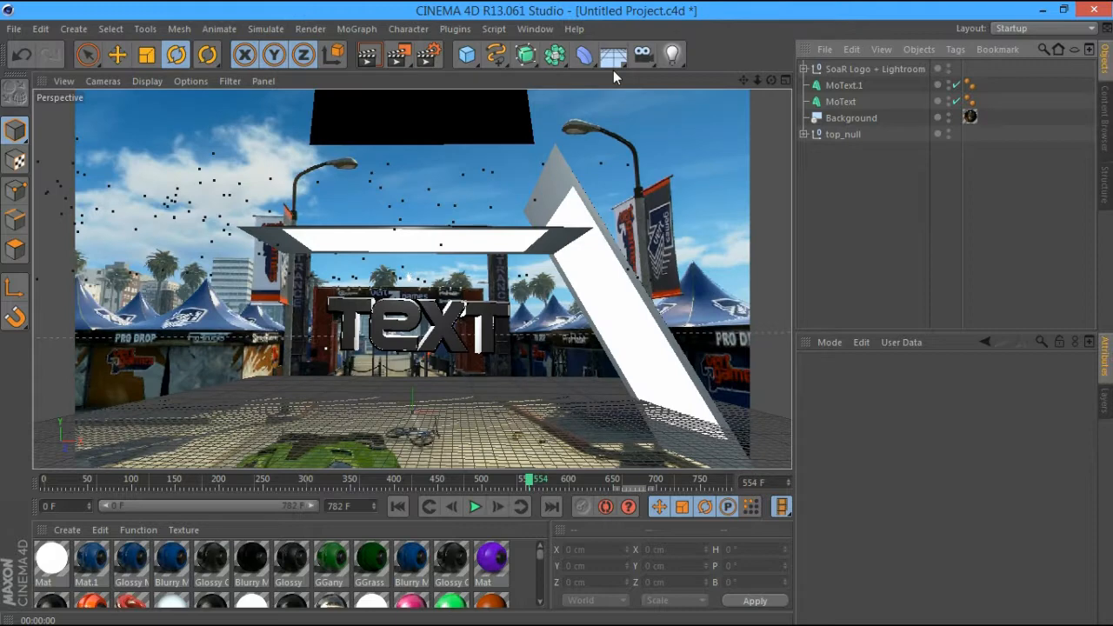
Render the frame, move to frame 725 and add a Sphere primitive
key("ctrl+r")
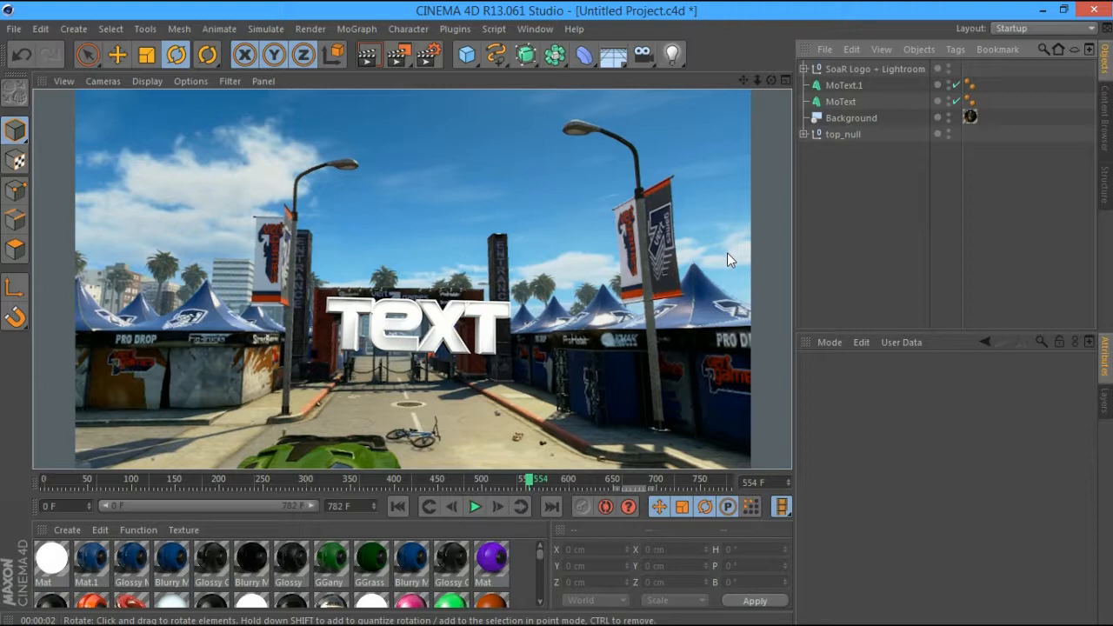
left_click_drag(557, 480, 581, 483)
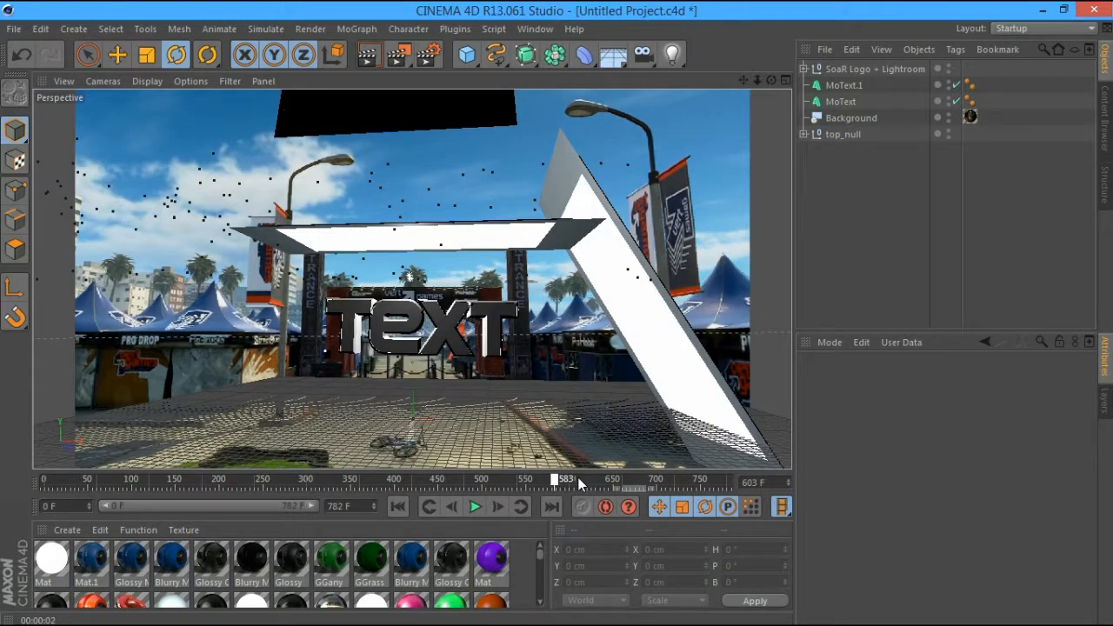
left_click_drag(581, 483, 678, 480)
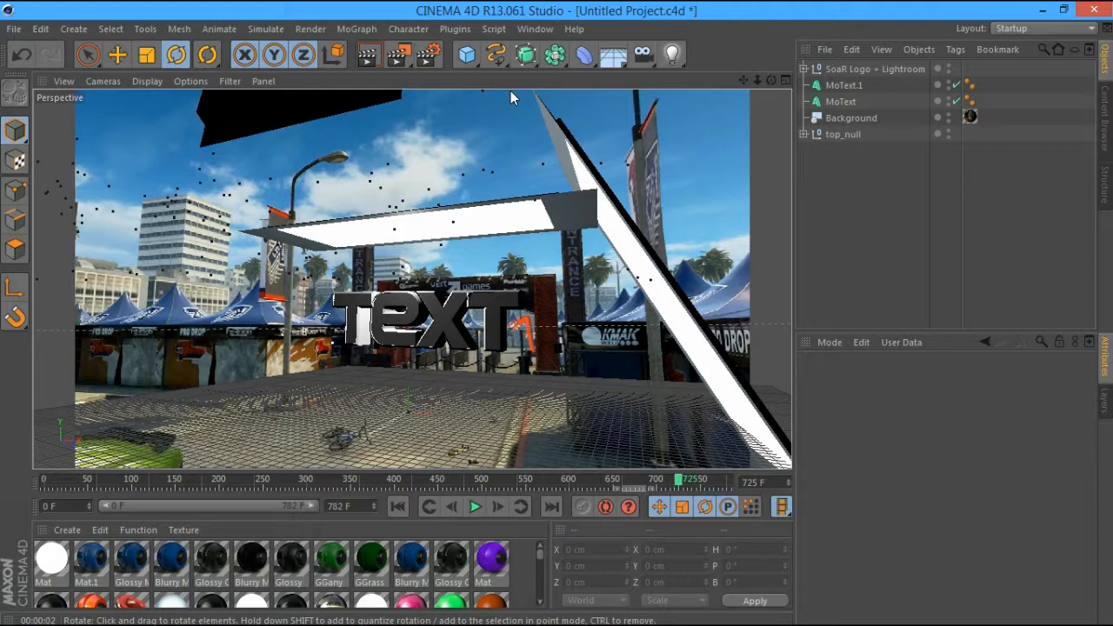
left_click(149, 57)
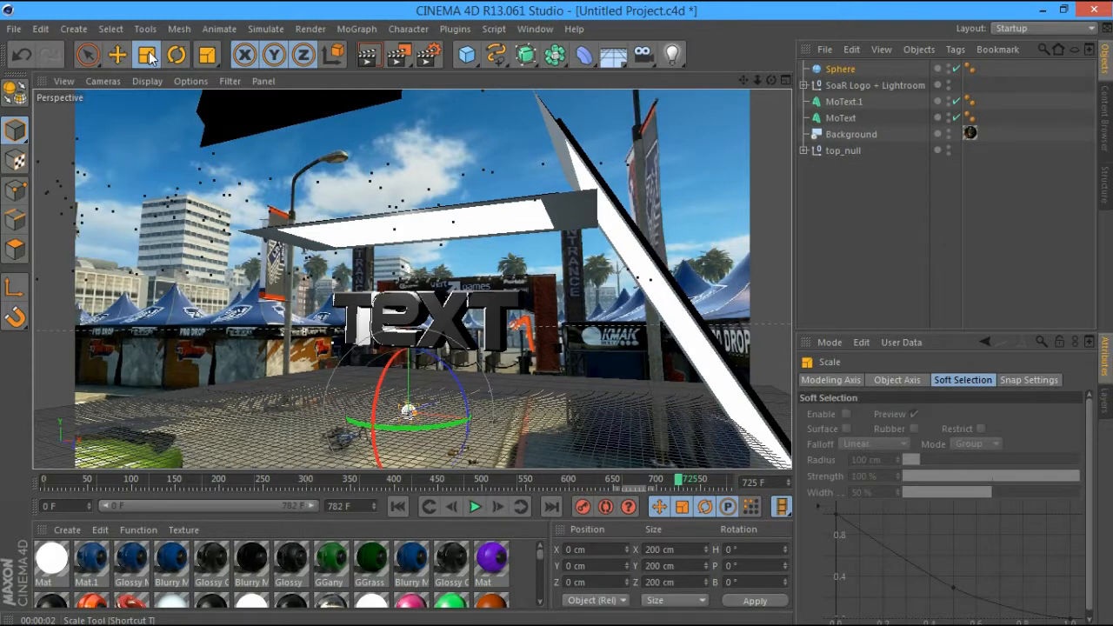
Scale the sphere up to about 3099 cm and raise it to Y 1323.901
left_click_drag(469, 383, 736, 123)
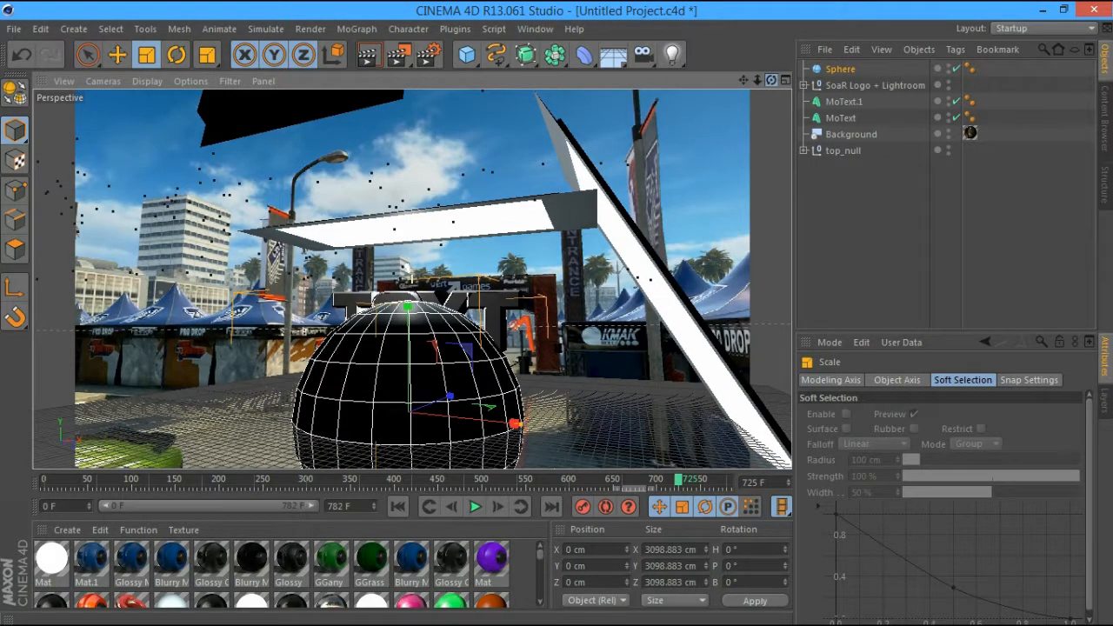
key("e")
left_click_drag(279, 330, 403, 248, "alt")
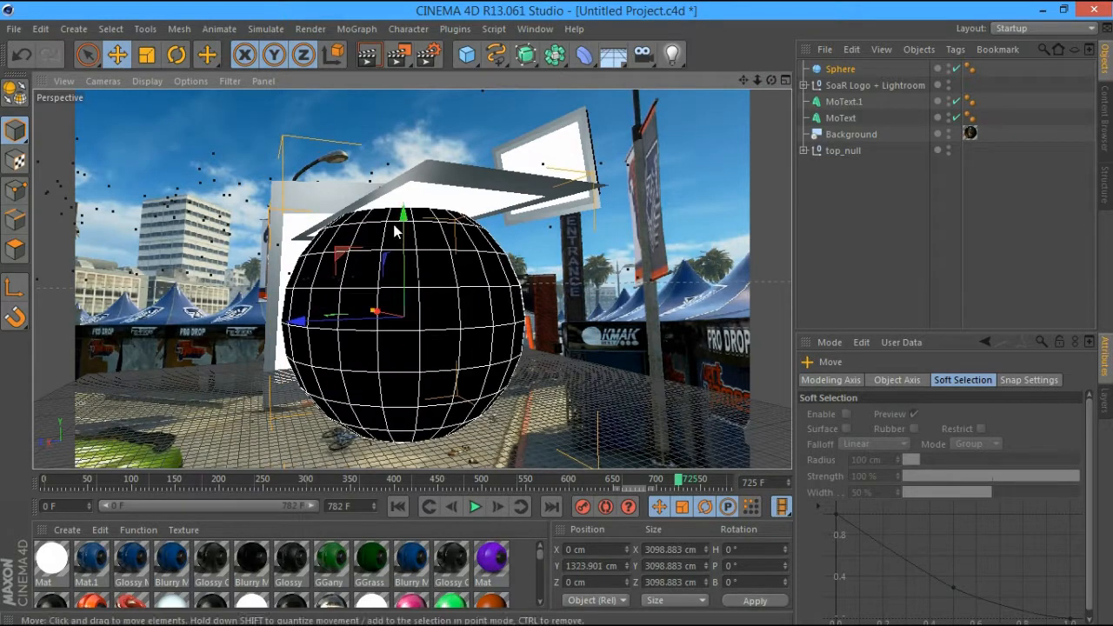
left_click_drag(770, 80, 734, 90)
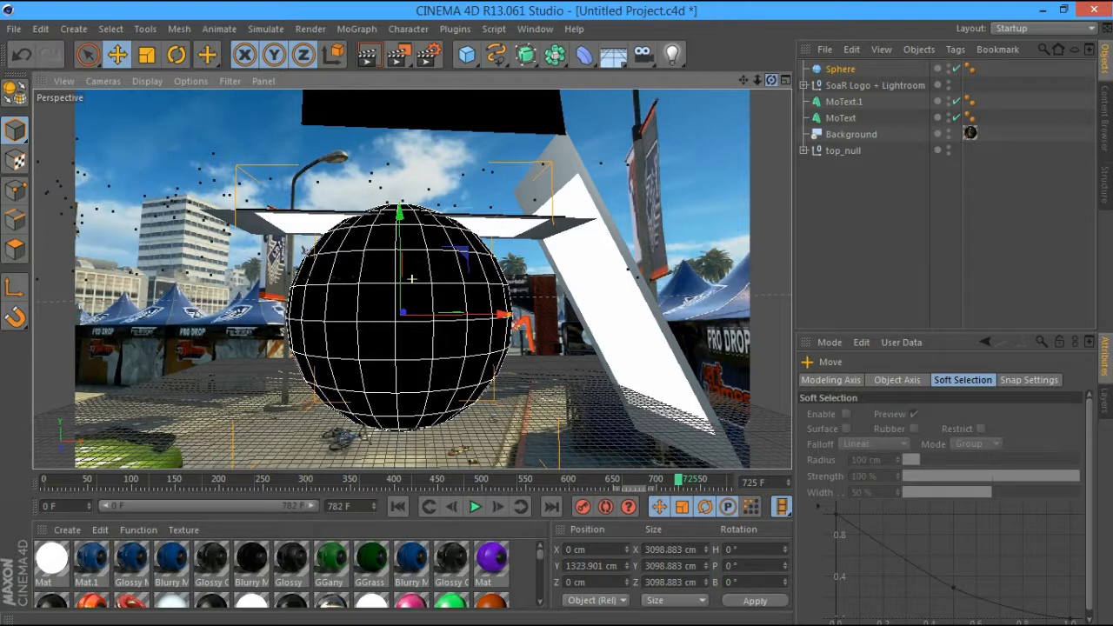
Lift the logo lightroom rig higher above the text, hiding the sphere while positioning it
left_click(394, 245)
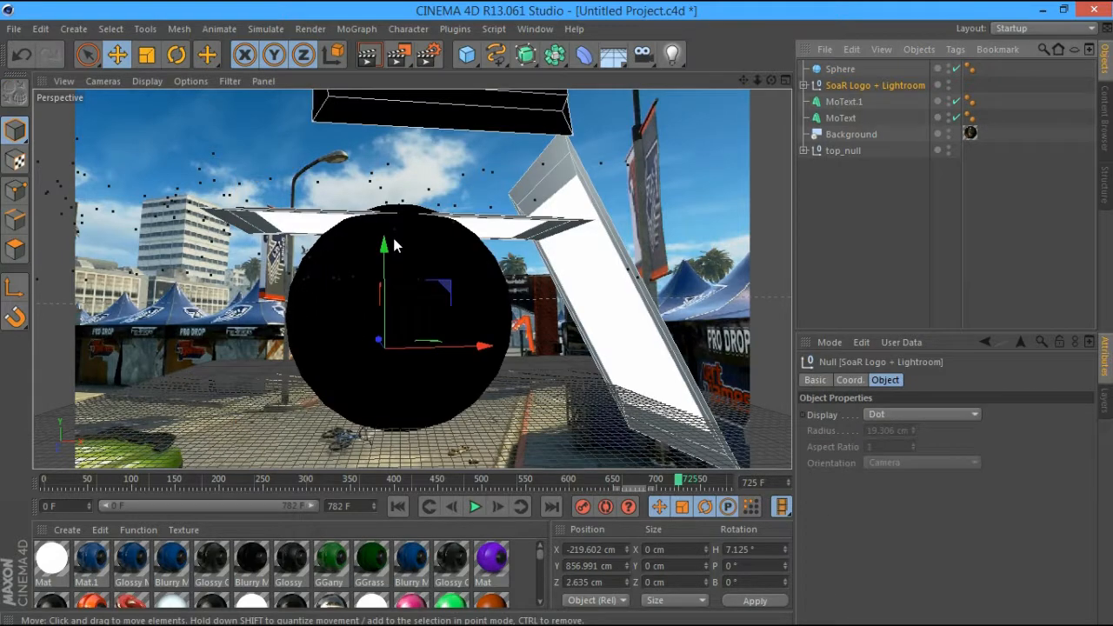
left_click_drag(393, 242, 394, 194)
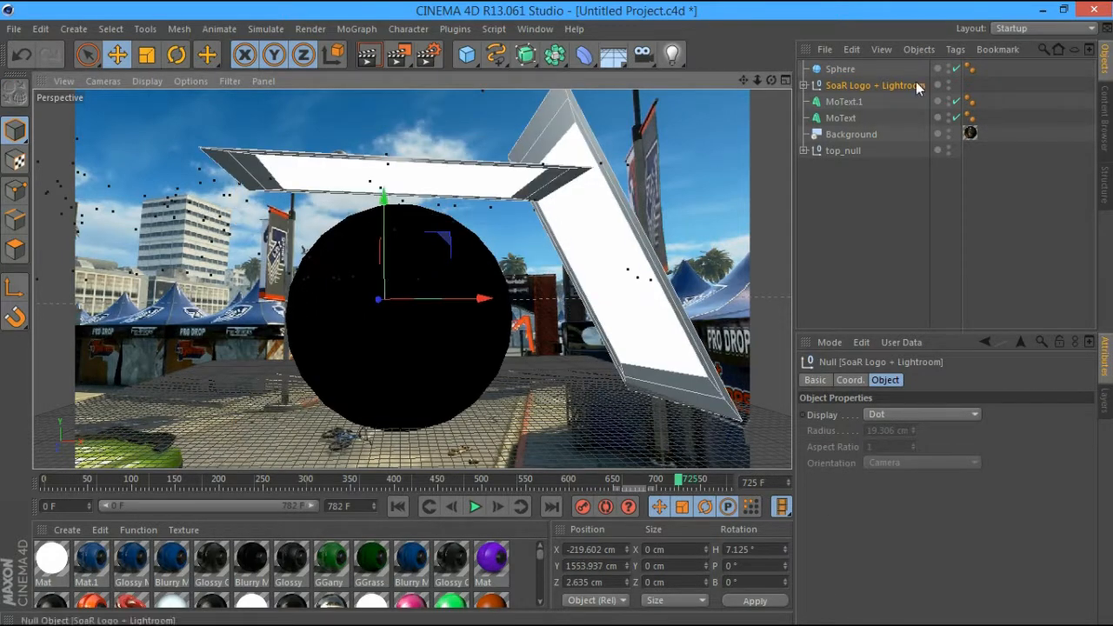
left_click(948, 67)
left_click(948, 67)
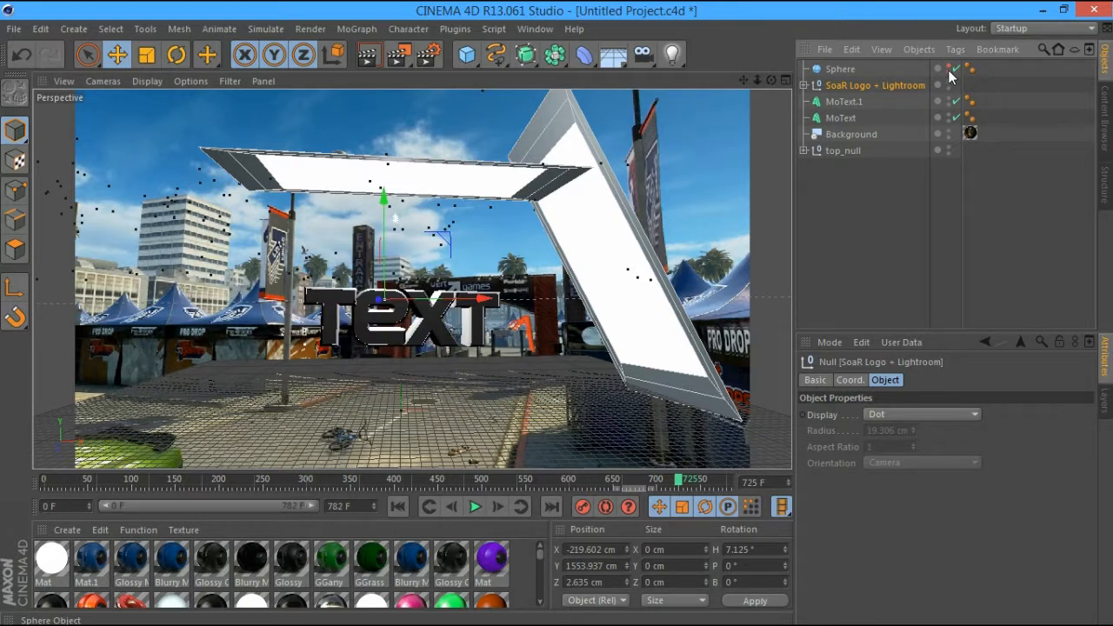
left_click_drag(381, 304, 391, 313)
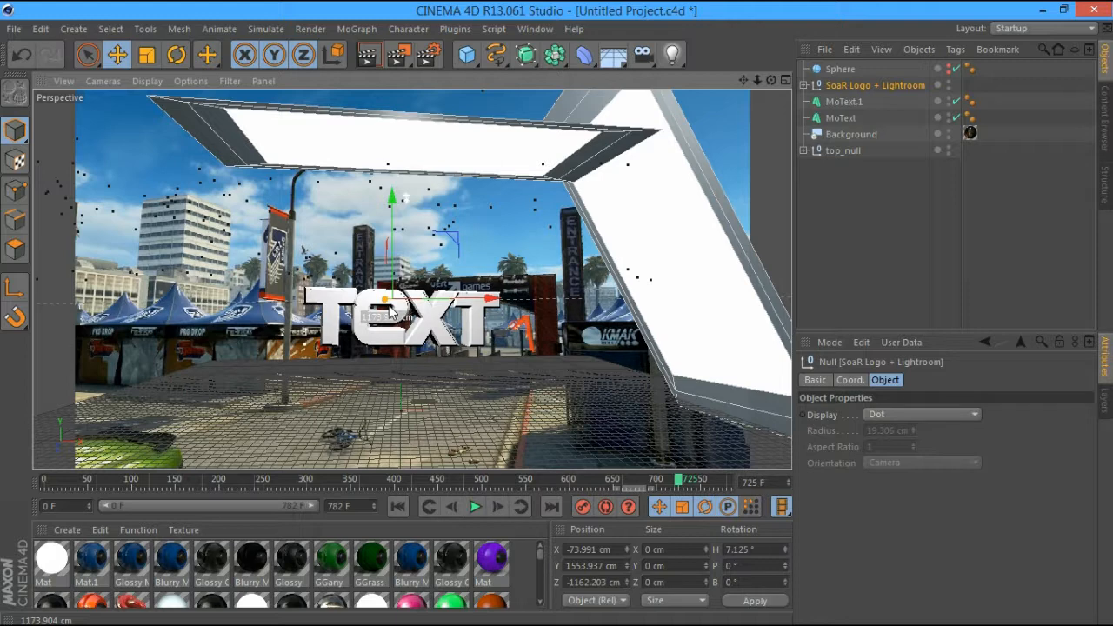
left_click_drag(389, 313, 382, 302)
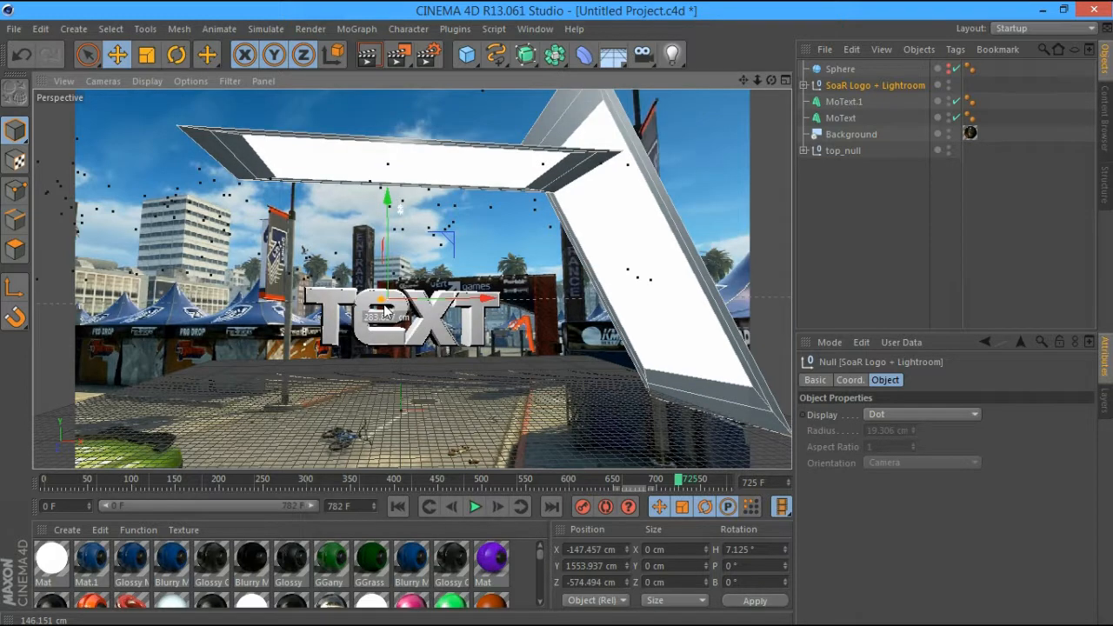
Show the sphere in the editor again and inspect it from several angles
left_click(947, 66)
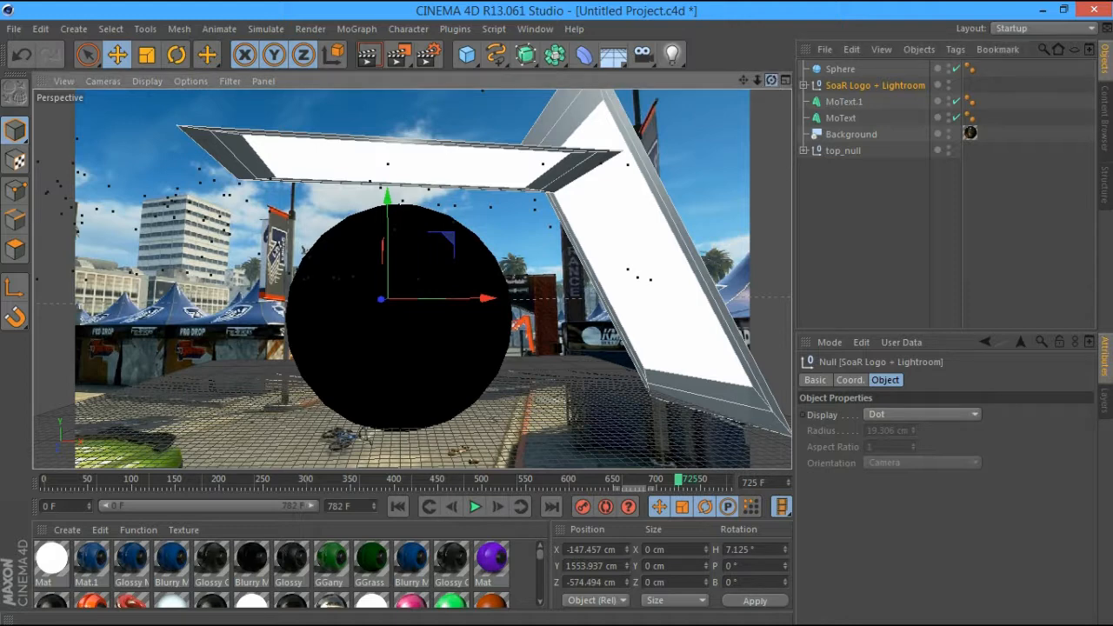
left_click_drag(770, 80, 608, 52)
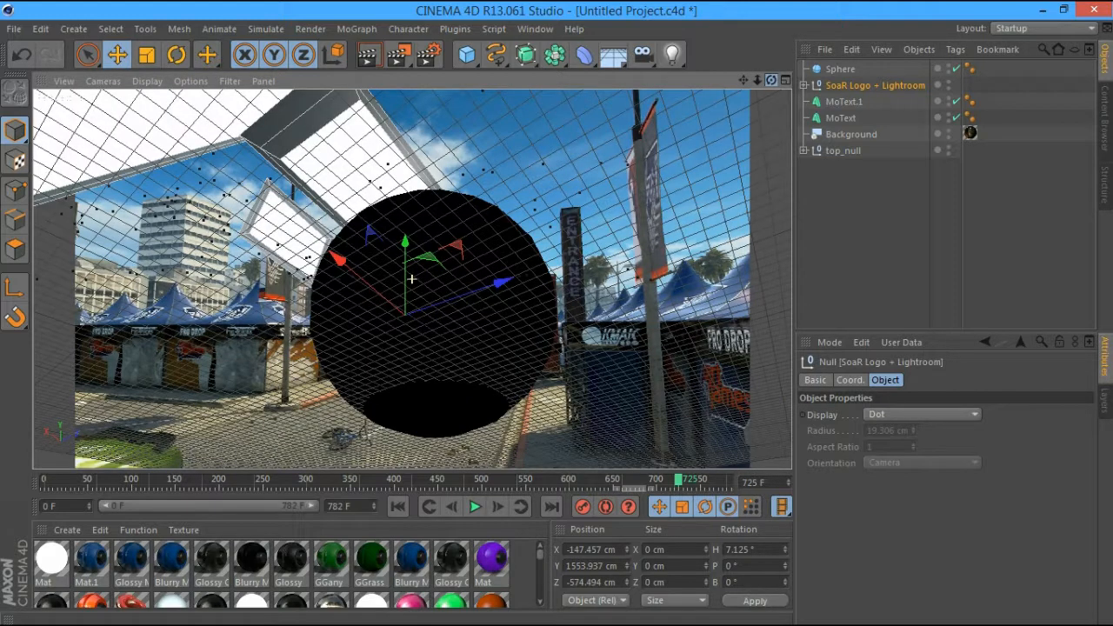
left_click_drag(770, 80, 661, 148)
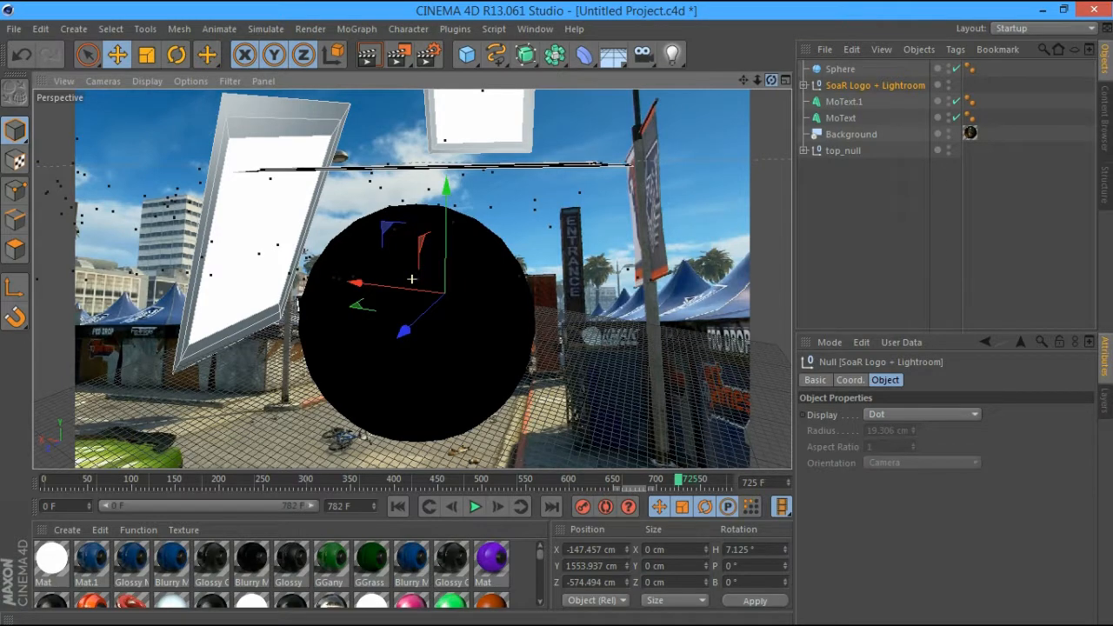
left_click_drag(388, 289, 456, 282, "alt")
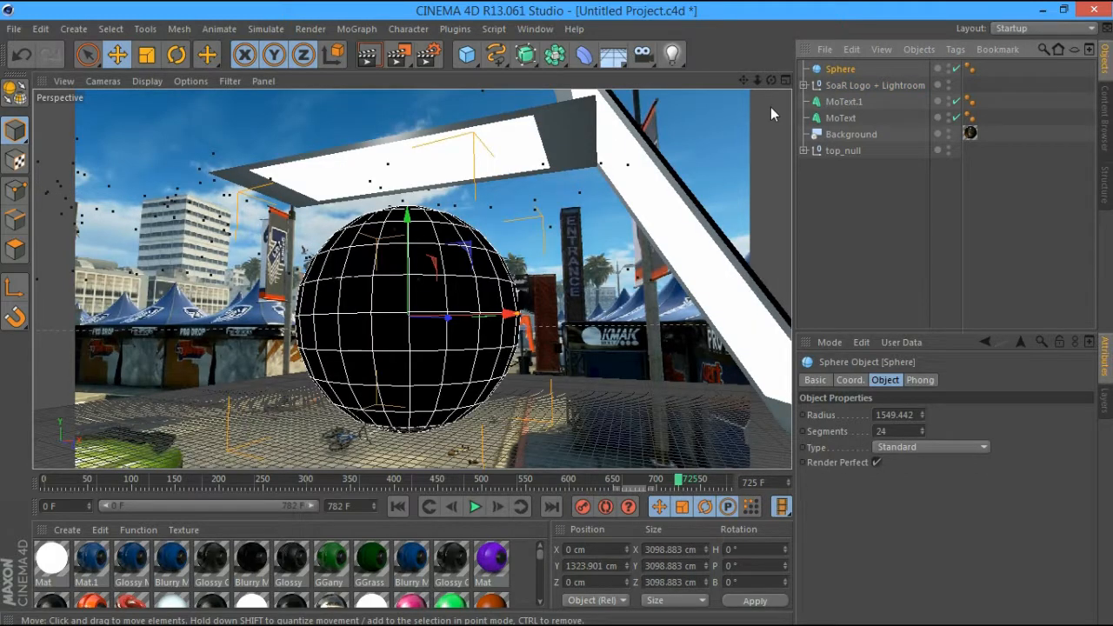
left_click_drag(771, 80, 556, 104)
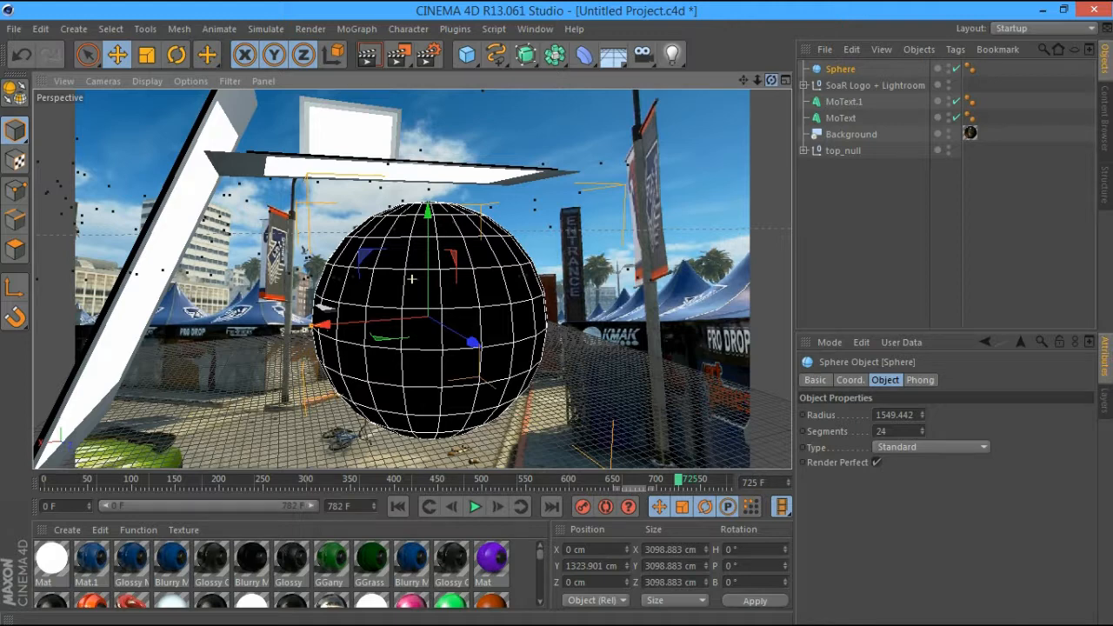
left_click_drag(556, 104, 771, 77)
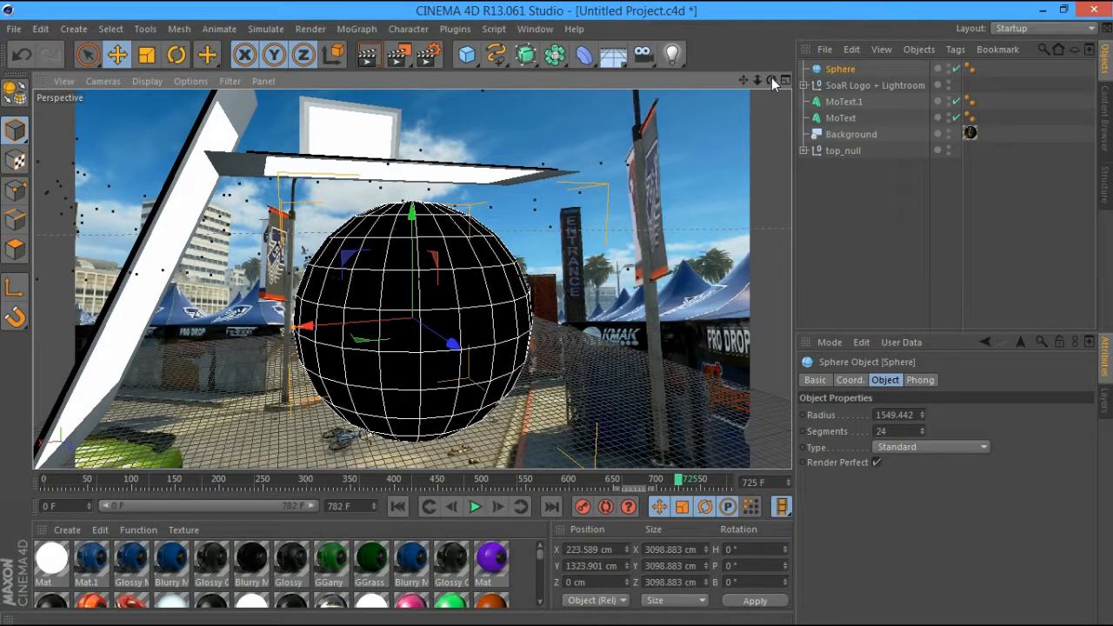
left_click_drag(771, 77, 267, 81)
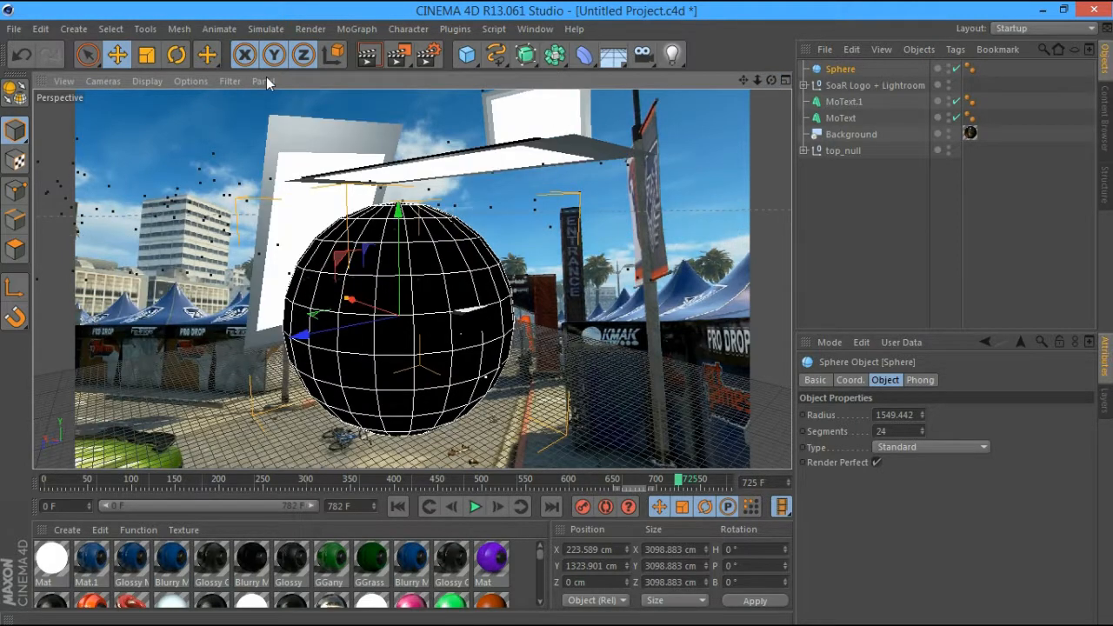
Enlarge the sphere to about 3517 cm (radius 1758.616 cm) and render the viewport
key("t")
left_click_drag(346, 259, 544, 358)
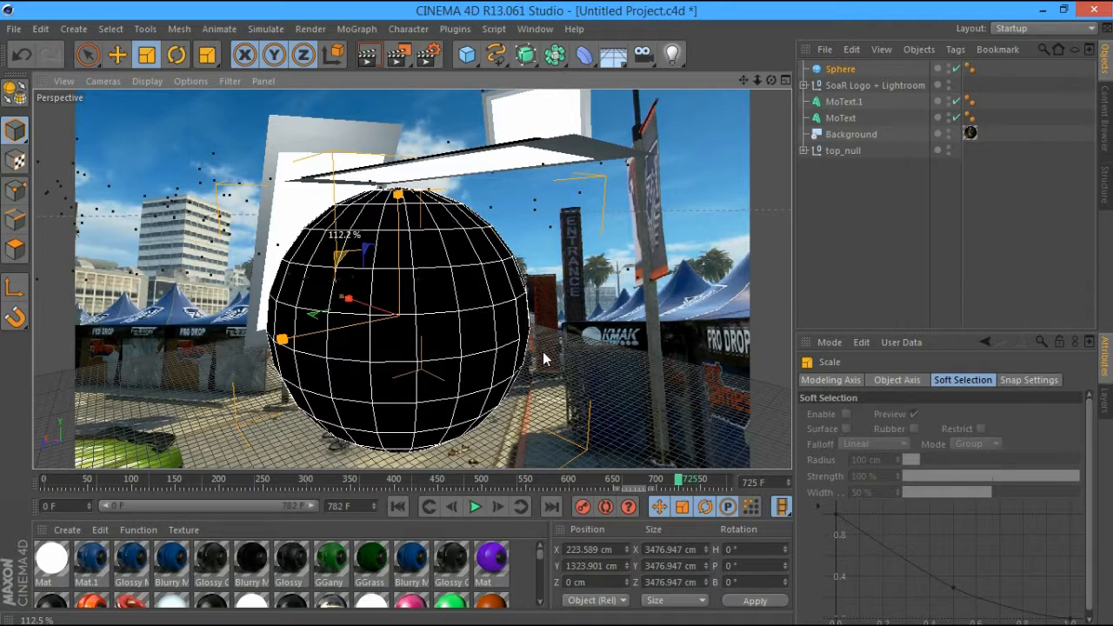
left_click_drag(545, 358, 563, 354)
left_click_drag(771, 80, 609, 83)
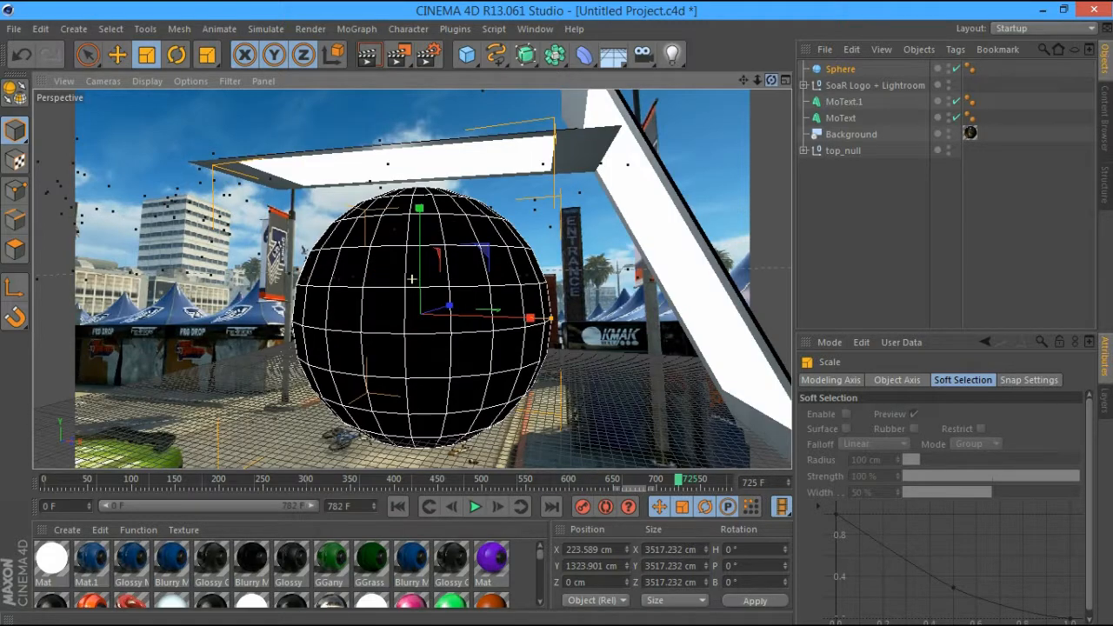
left_click_drag(771, 80, 793, 104)
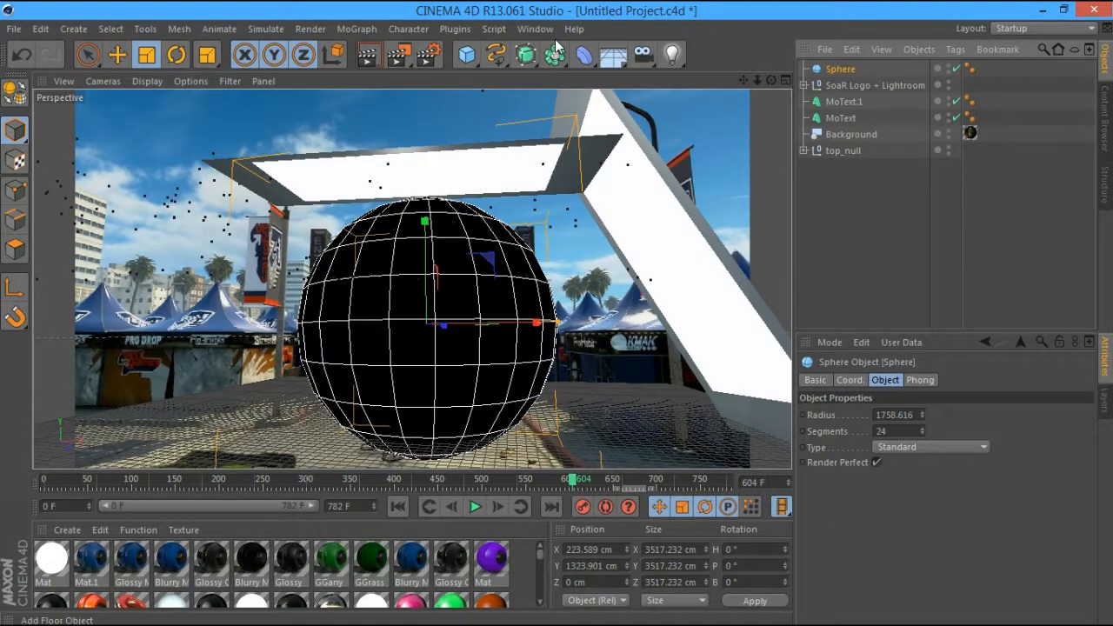
left_click(370, 54)
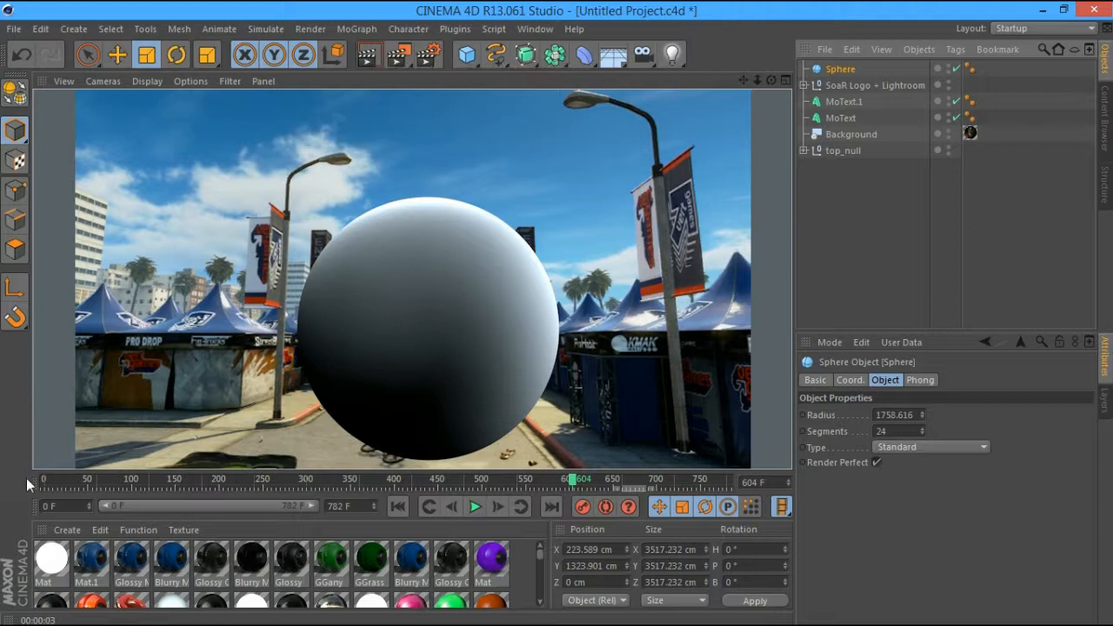
Apply the Mat environment material to the Sphere
left_click_drag(539, 559, 539, 588)
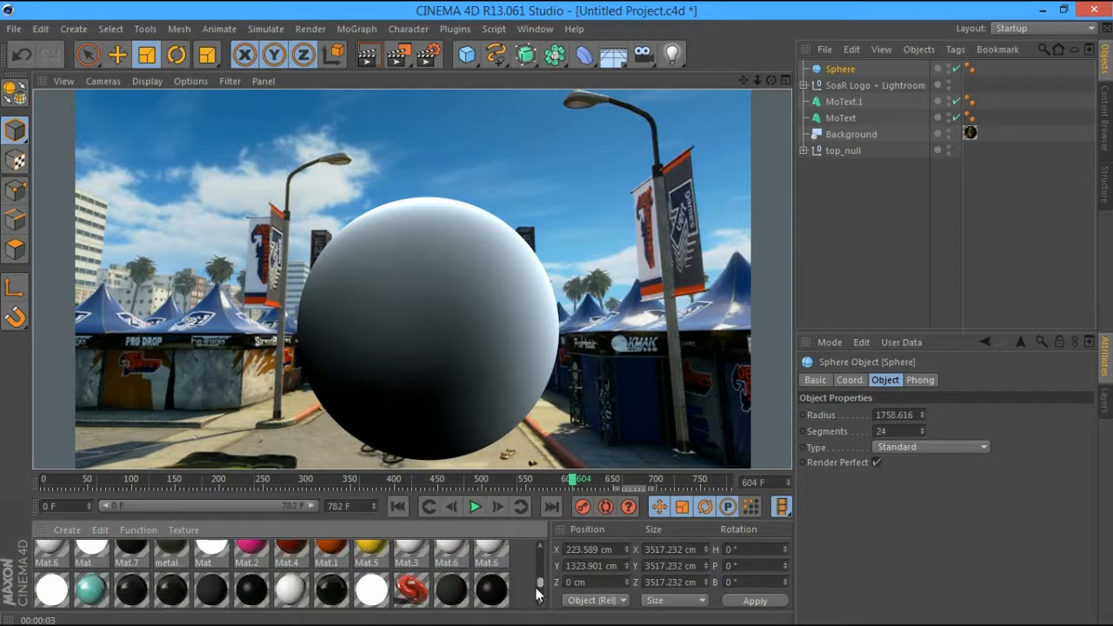
left_click(173, 577)
left_click_drag(178, 591, 327, 505)
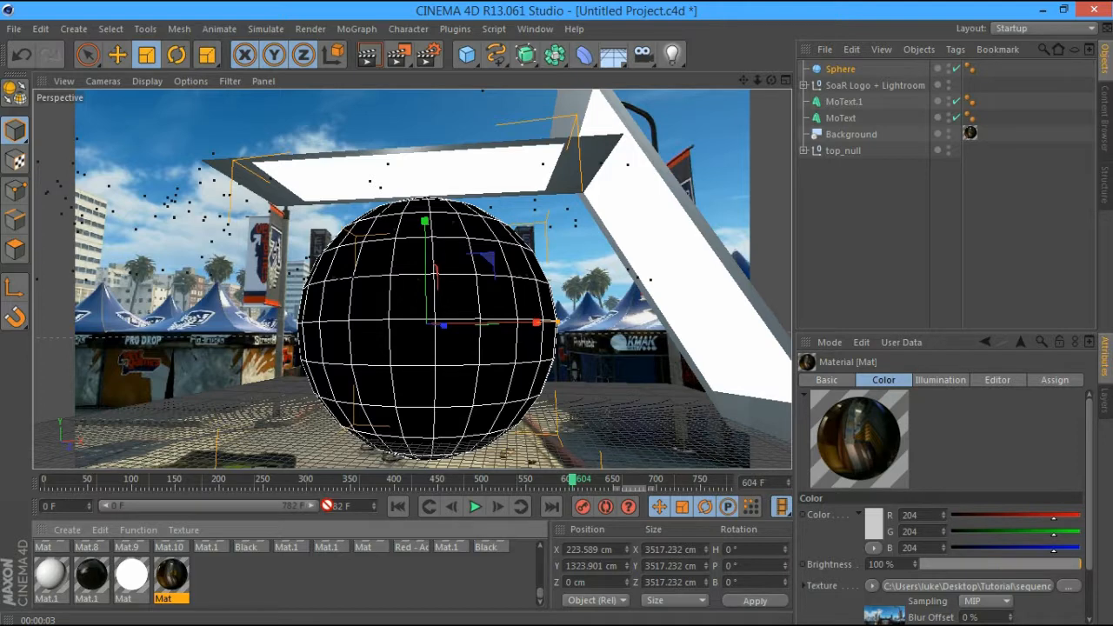
left_click_drag(327, 506, 834, 74)
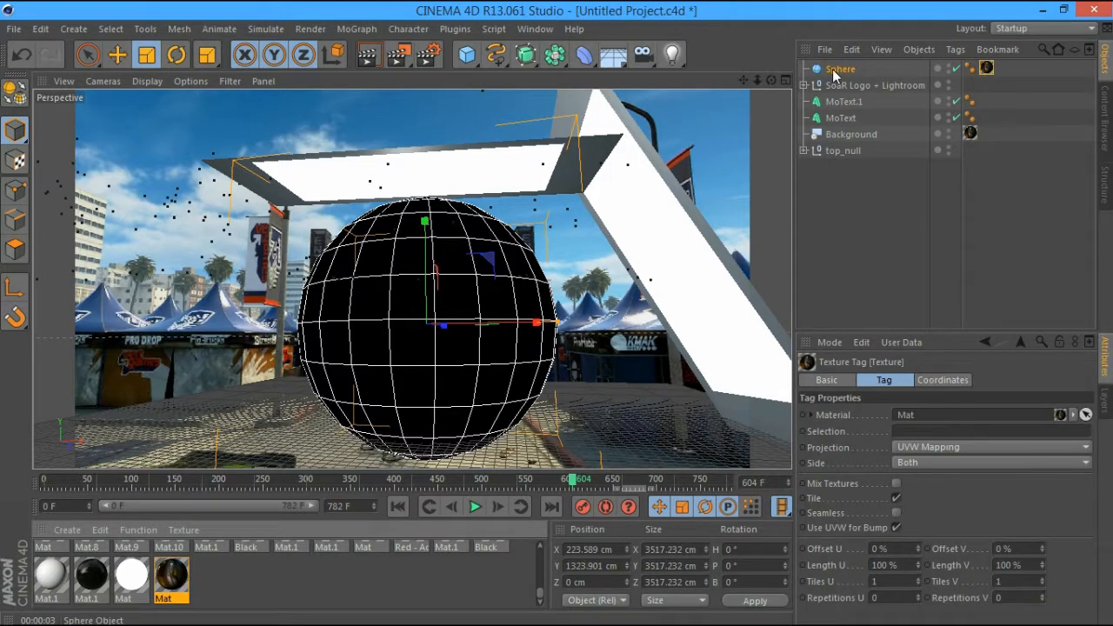
Give the Sphere a Compositing tag with shadows and Seen by Camera off, then render
right_click(832, 76)
mouse_move(896, 50)
left_click(779, 131)
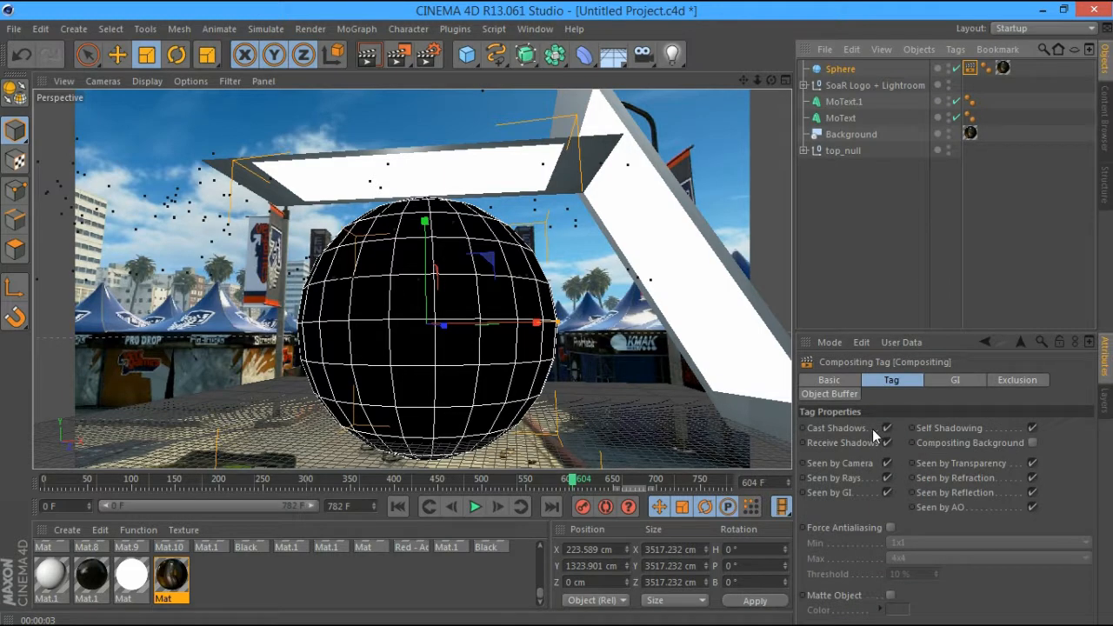
left_click(887, 427)
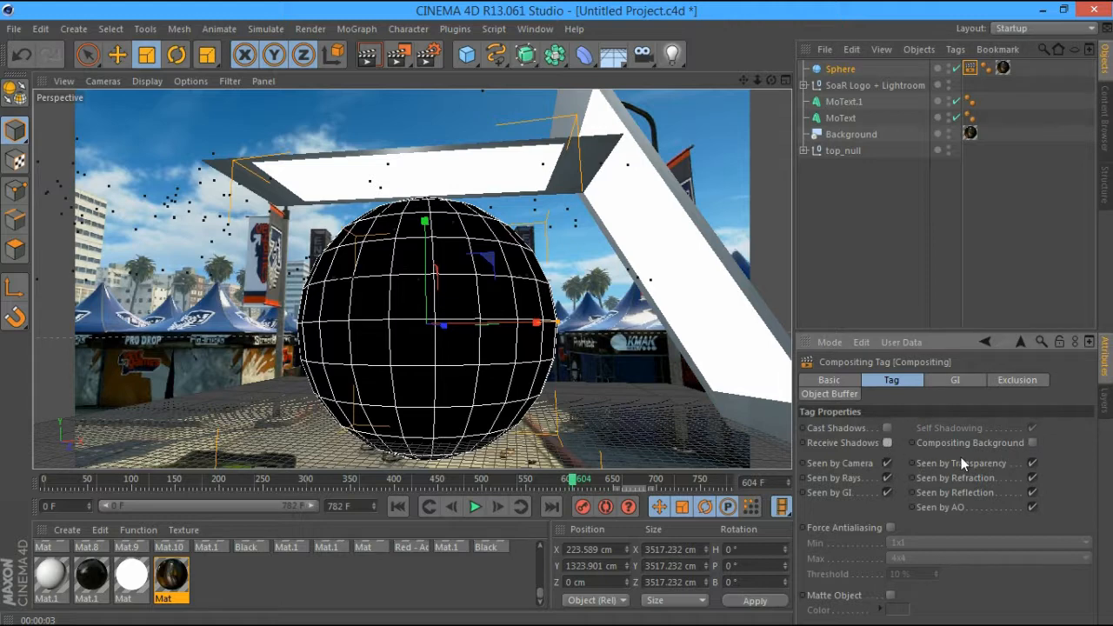
left_click(887, 463)
key("ctrl+r")
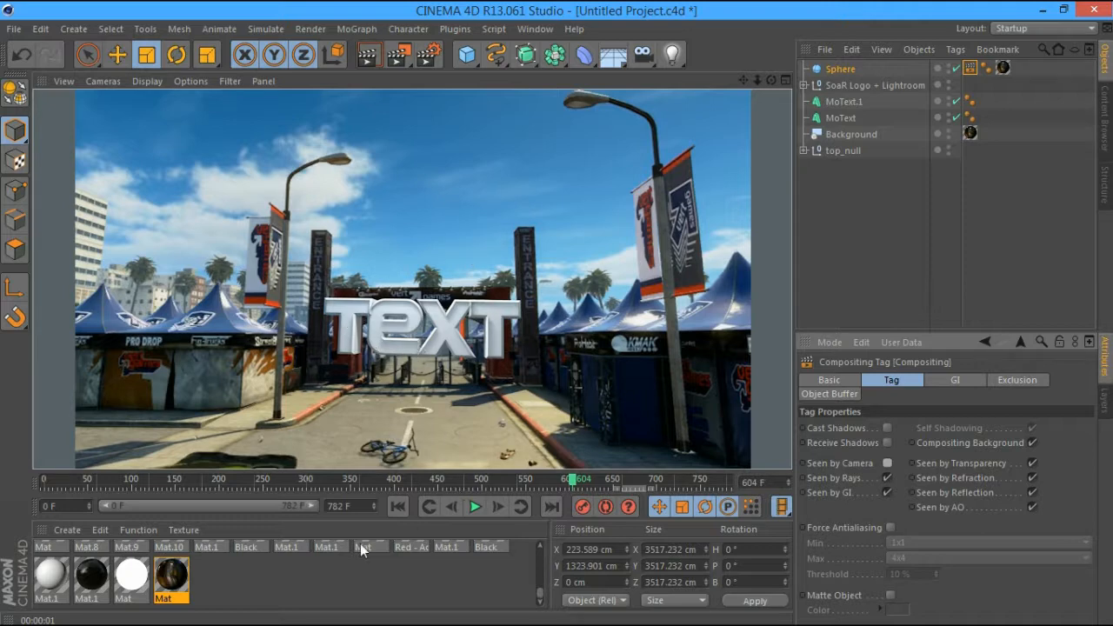
Apply the pink Mat.2 material to MoText and render the viewport
left_click(326, 571)
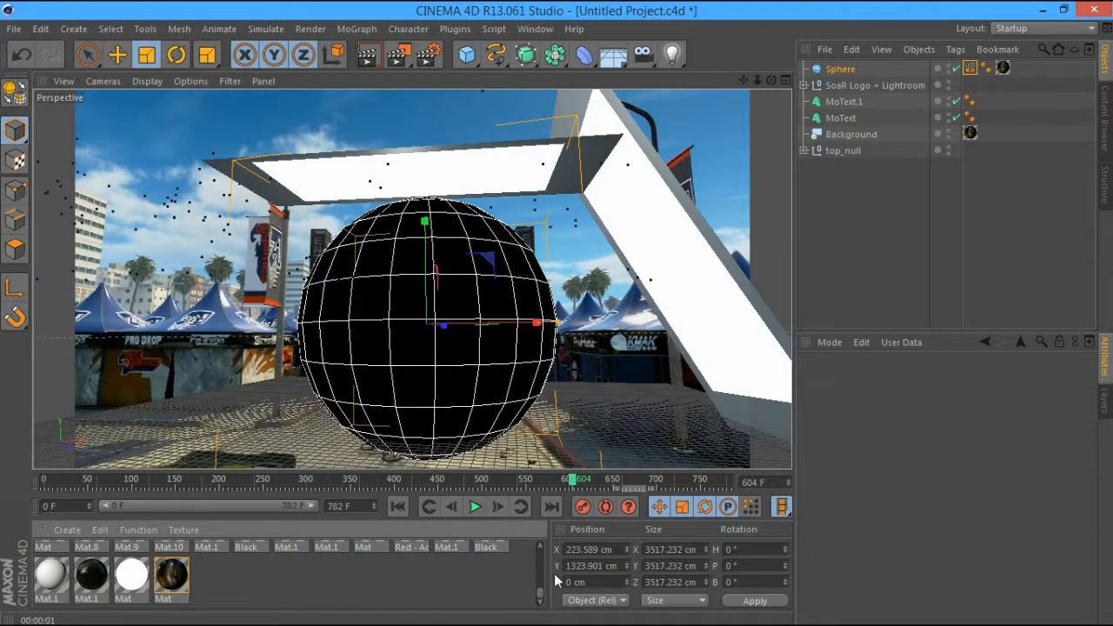
scroll(235, 547, "up", 3)
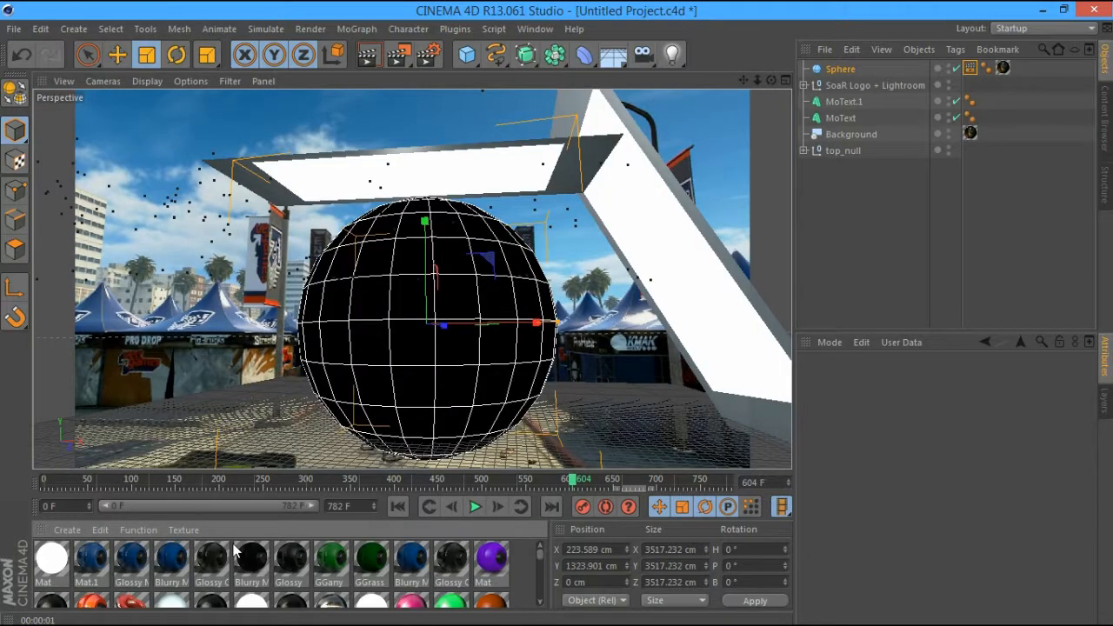
scroll(538, 561, "down", 2)
left_click_drag(411, 578, 841, 122)
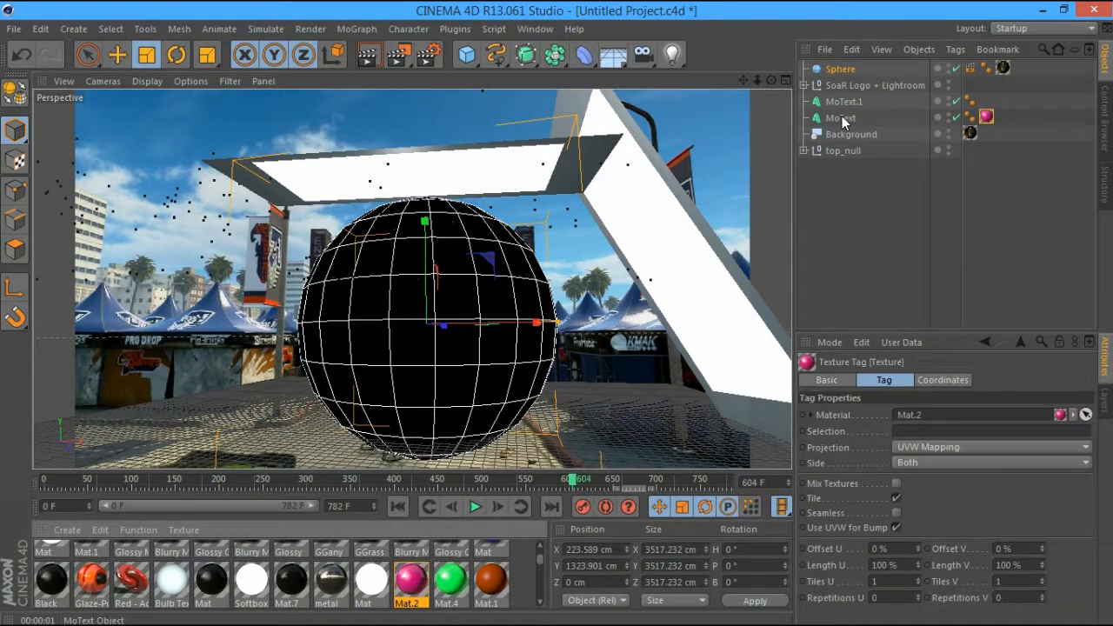
key("ctrl+r")
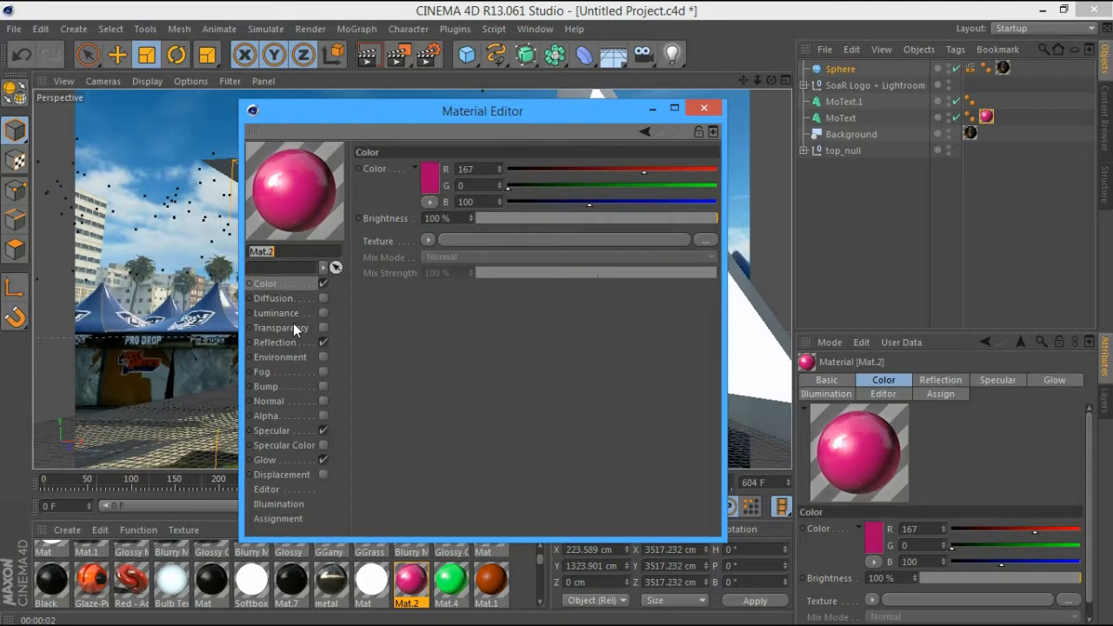
Raise Mat.2's reflection brightness to 100% and re-render the pink text
left_click(275, 341)
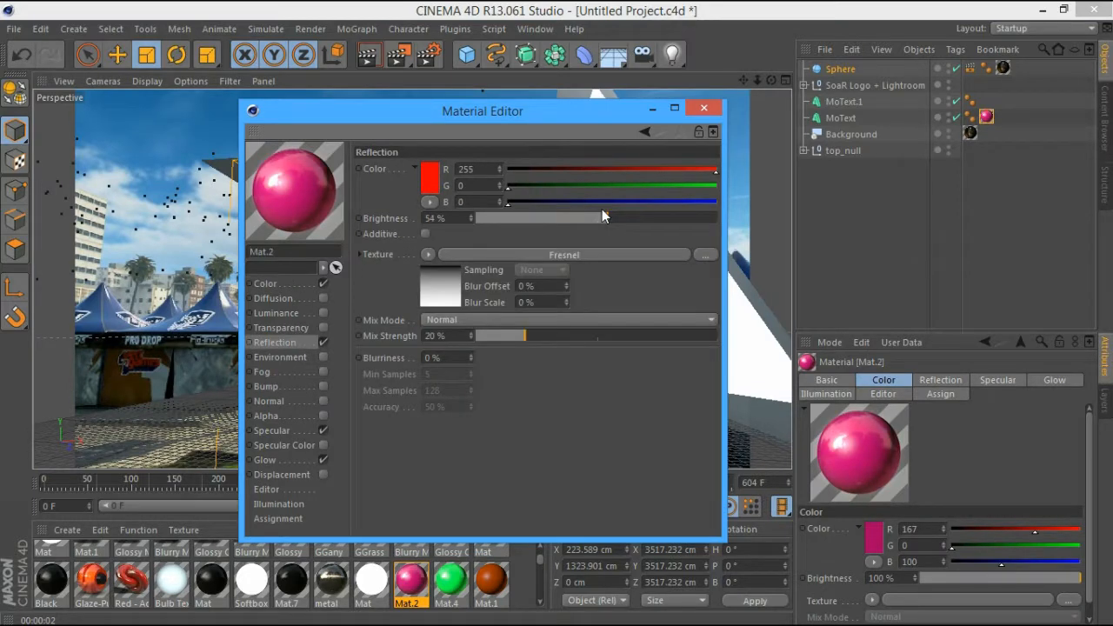
left_click_drag(602, 210, 721, 217)
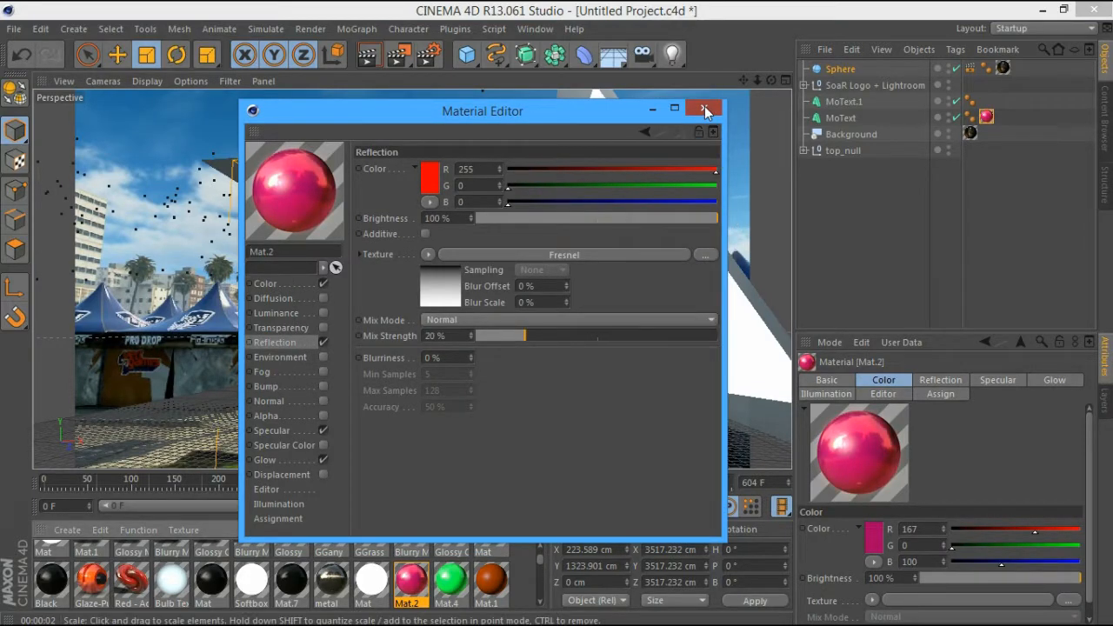
left_click(705, 109)
left_click(368, 54)
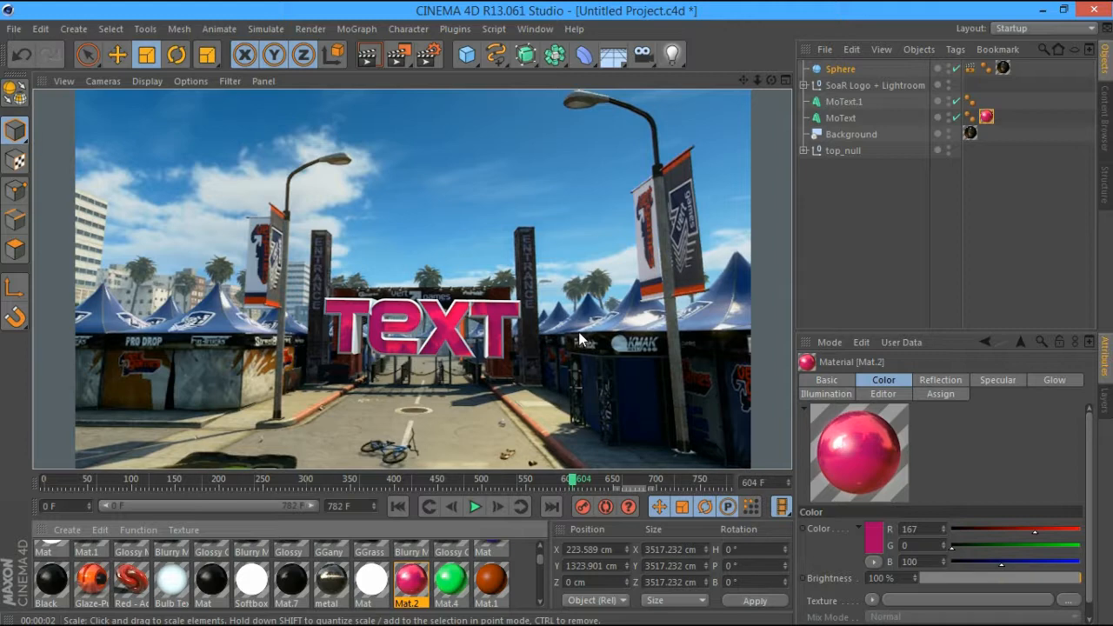
left_click_drag(540, 560, 540, 584)
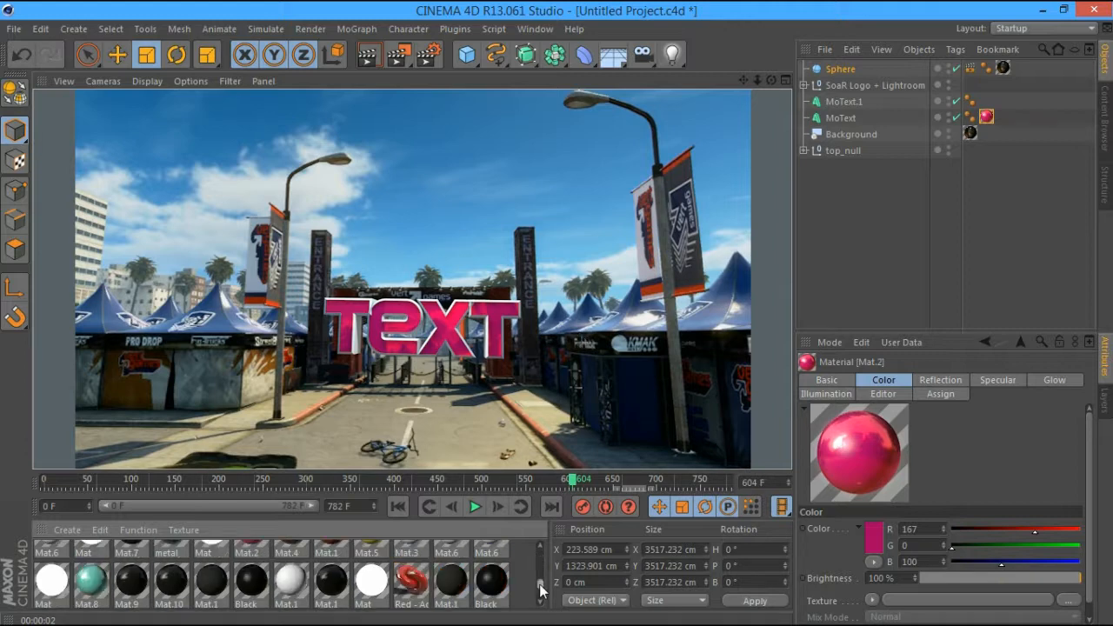
Apply the Red - AcrezHD material to MoText.1 and re-render the view
left_click_drag(411, 581, 847, 103)
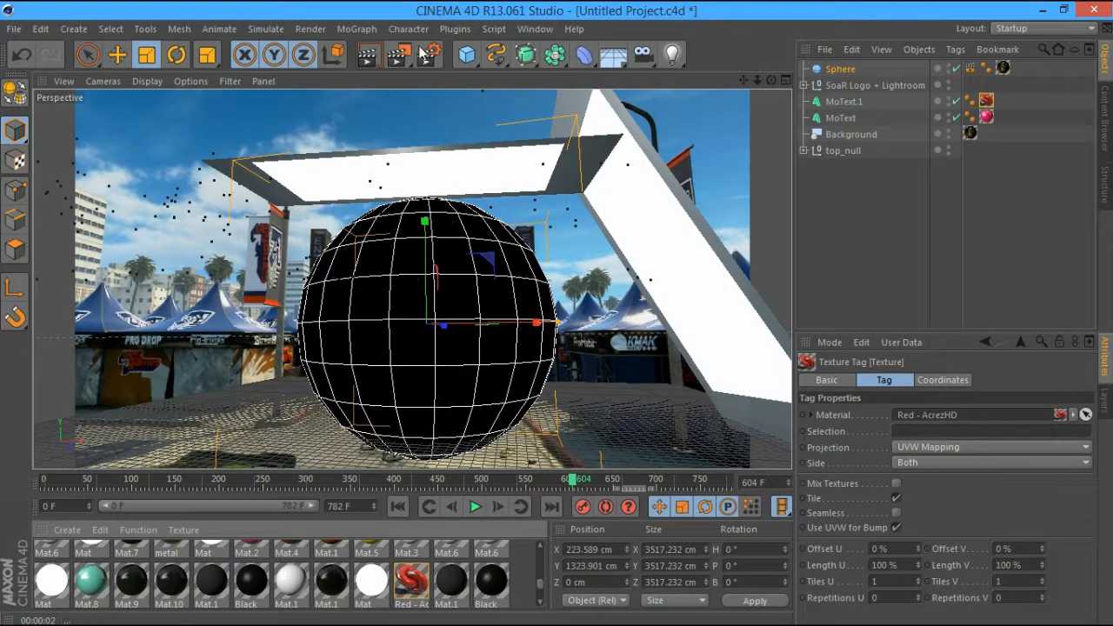
left_click(377, 57)
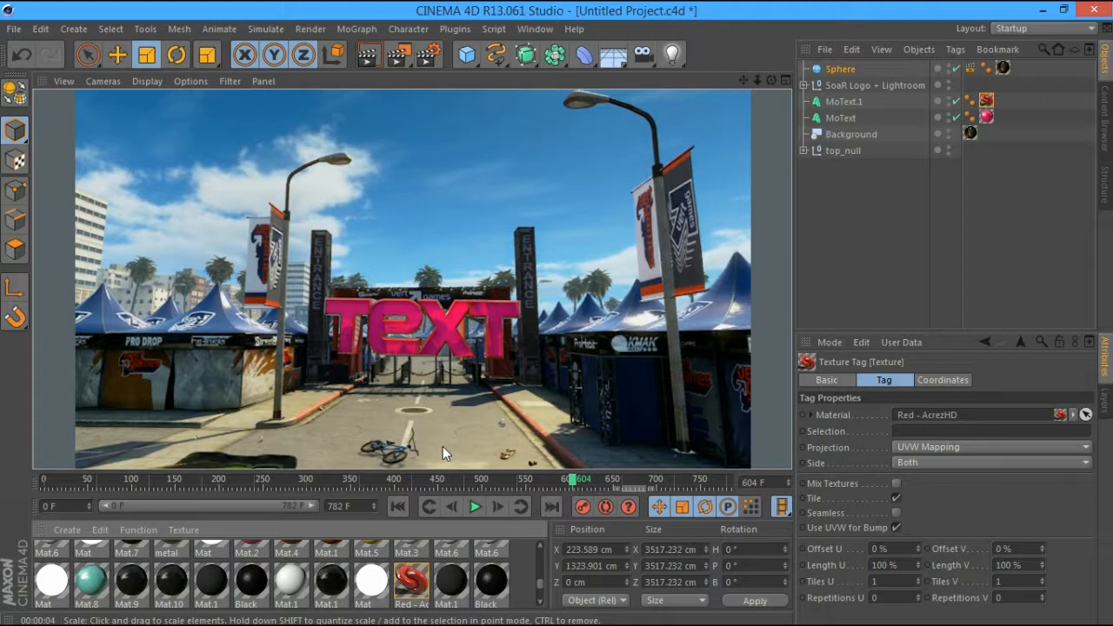
Go to frame 613 and apply the white Mat.3 material to MoText
left_click(406, 478)
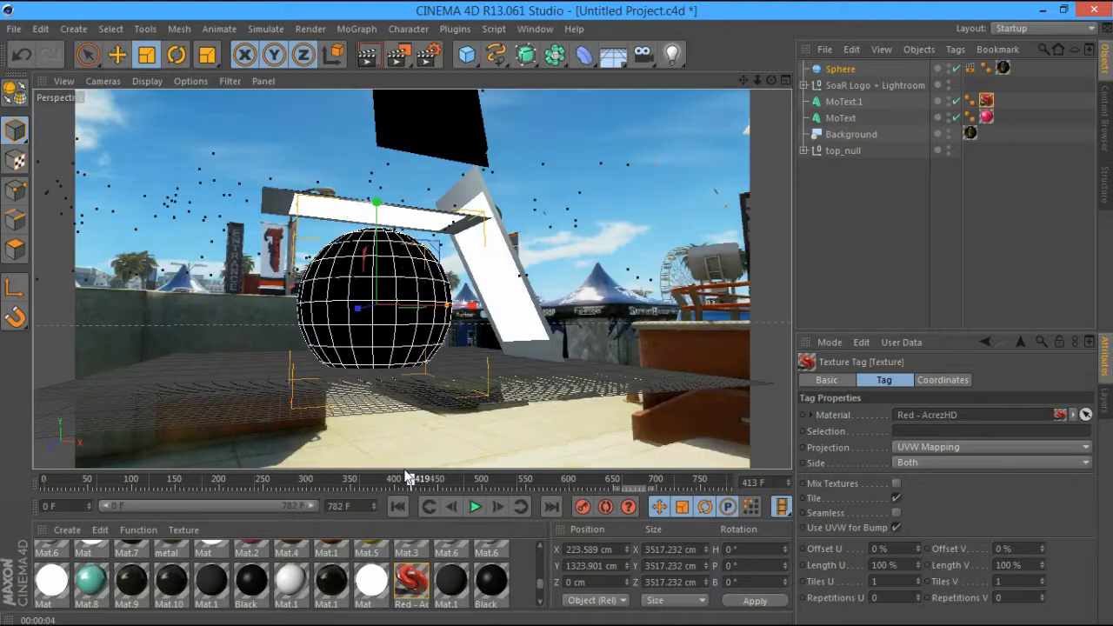
left_click_drag(406, 476, 581, 480)
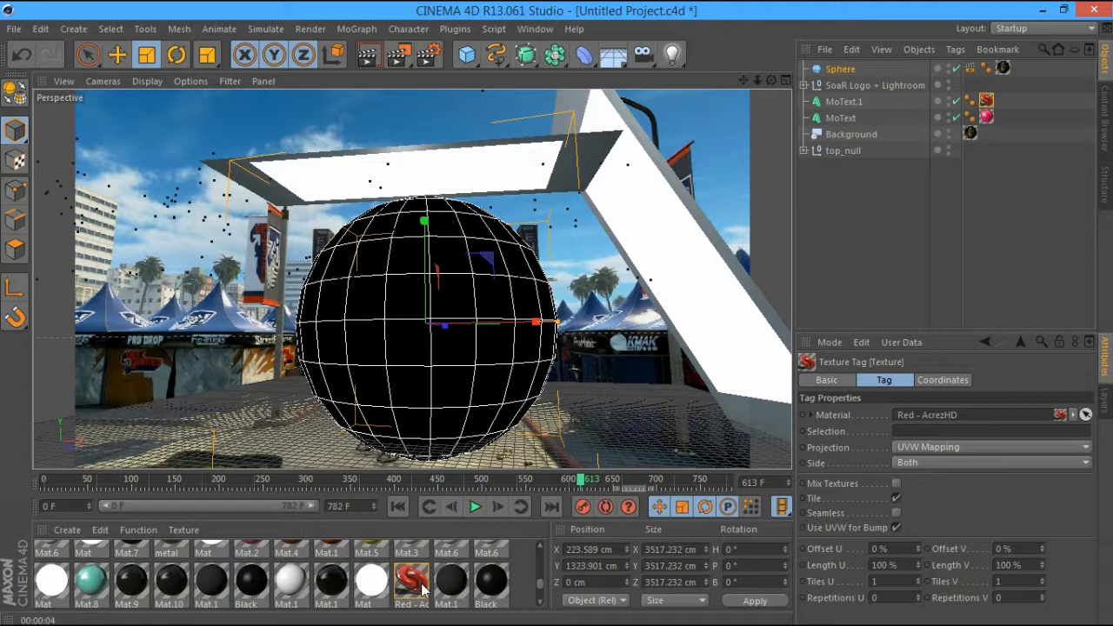
scroll(435, 578, "up", 1)
left_click(489, 565)
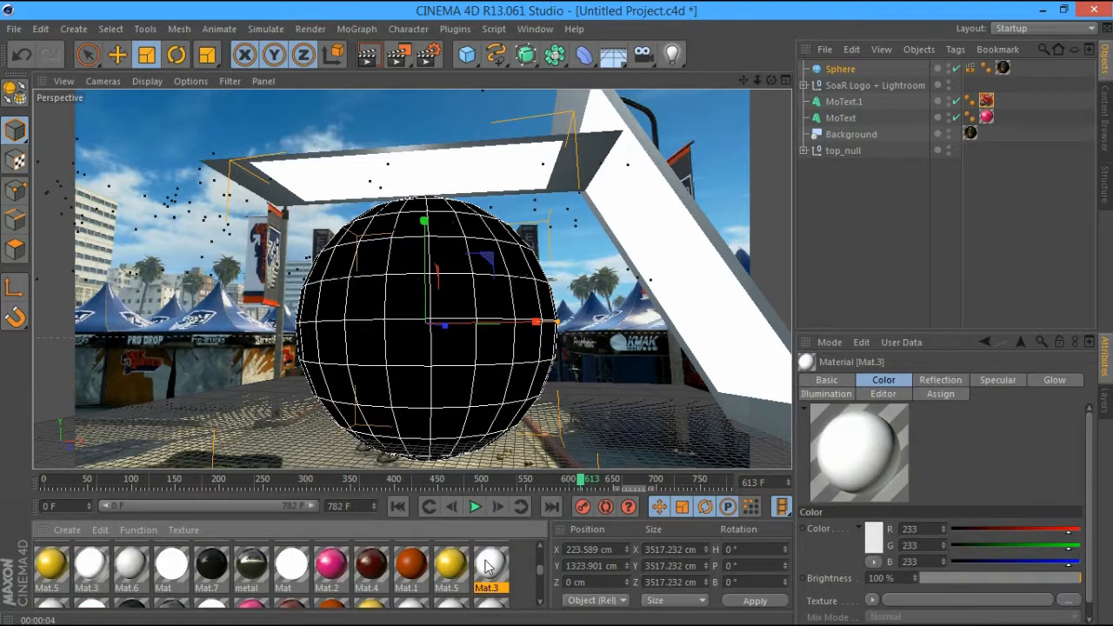
left_click_drag(489, 565, 509, 243)
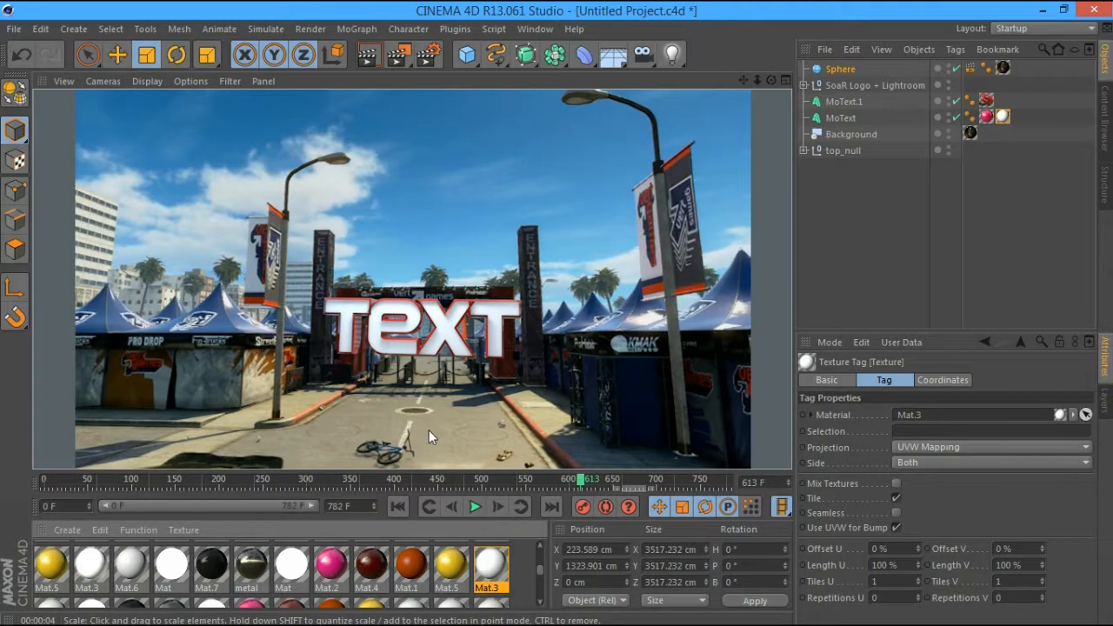
Give Mat.3 a white reflection at 72% brightness, previewed on a cylinder
double_click(491, 563)
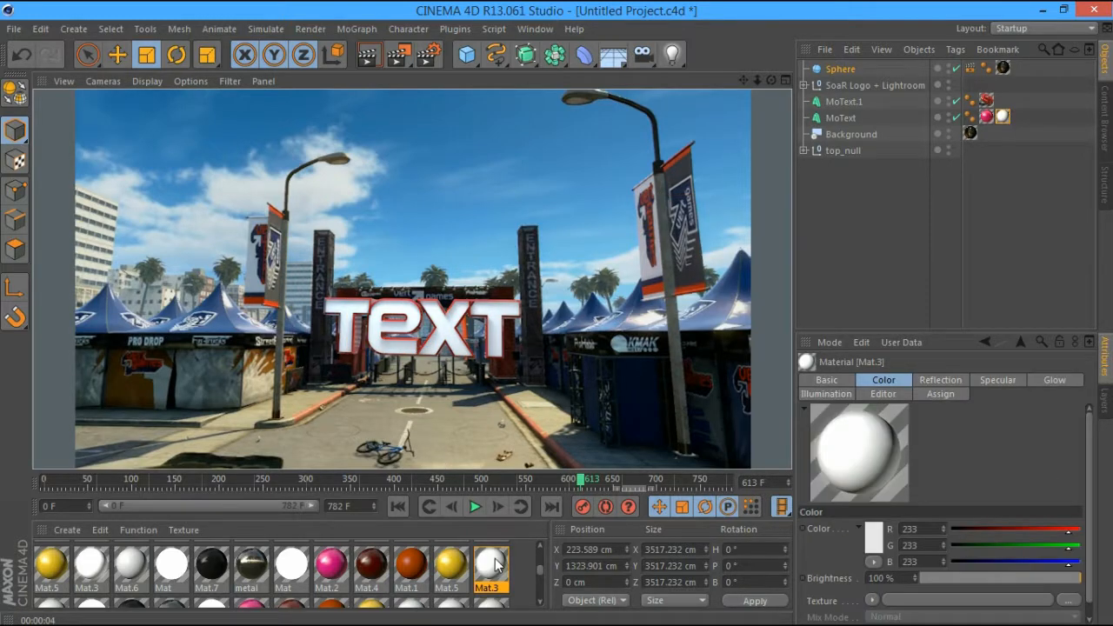
left_click(506, 202)
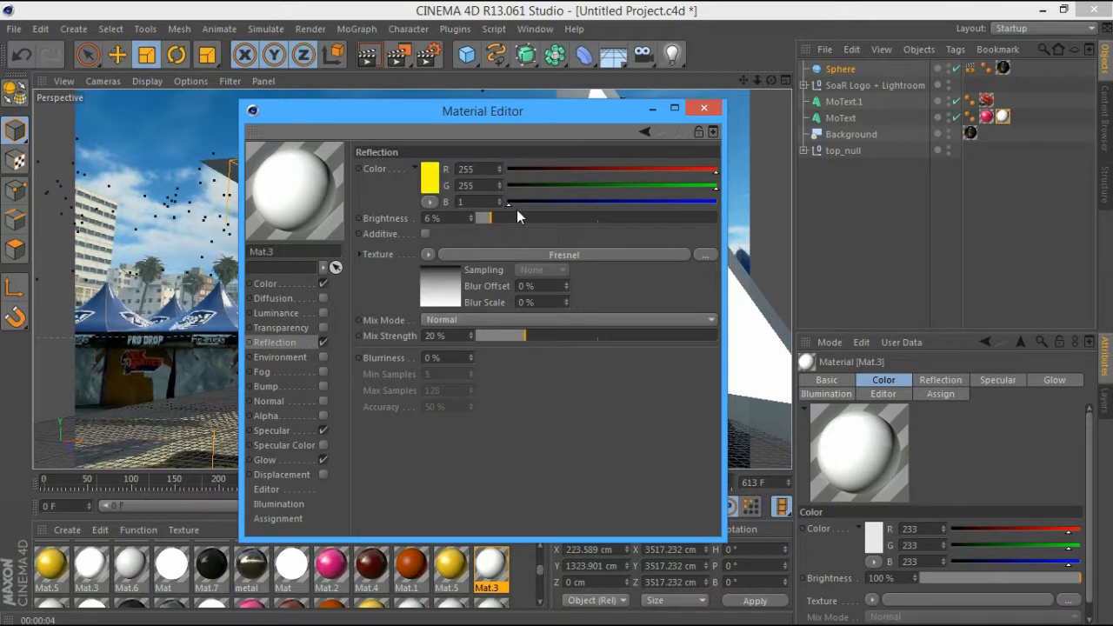
key("ctrl+z")
left_click_drag(515, 217, 651, 218)
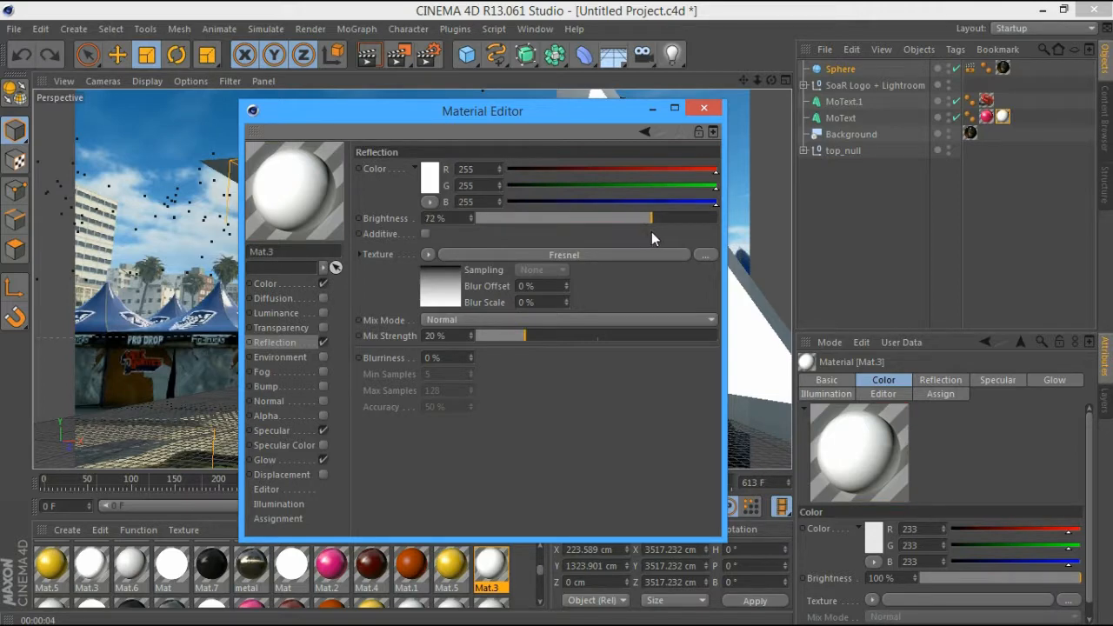
right_click(286, 189)
left_click(330, 366)
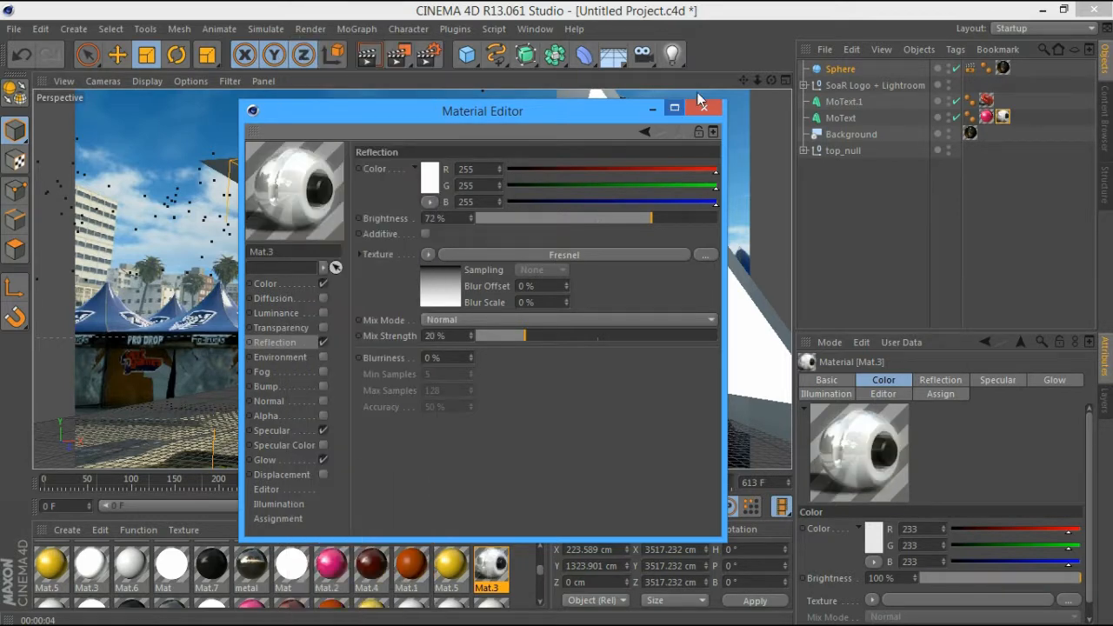
left_click(704, 108)
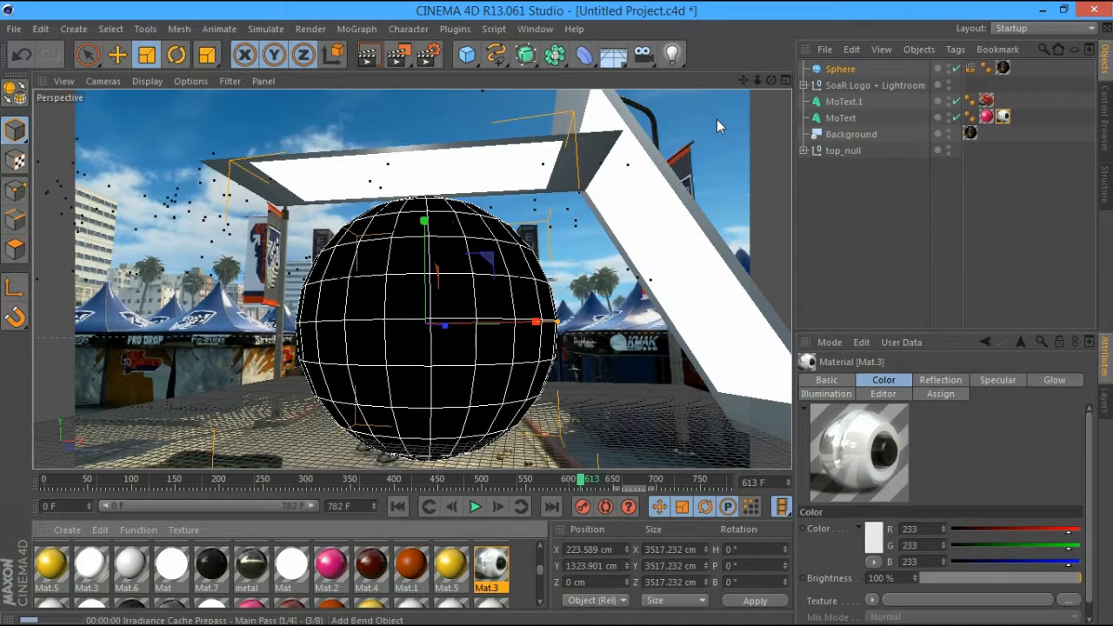
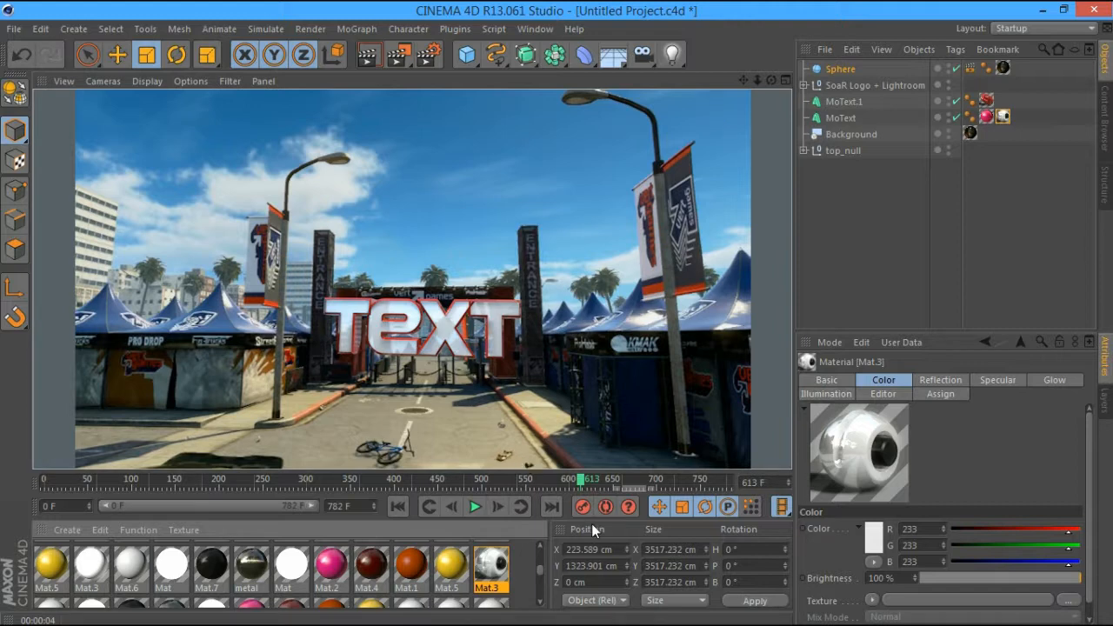
Scrub the animation back to frame 419 and test-render the view
left_click_drag(602, 478, 636, 482)
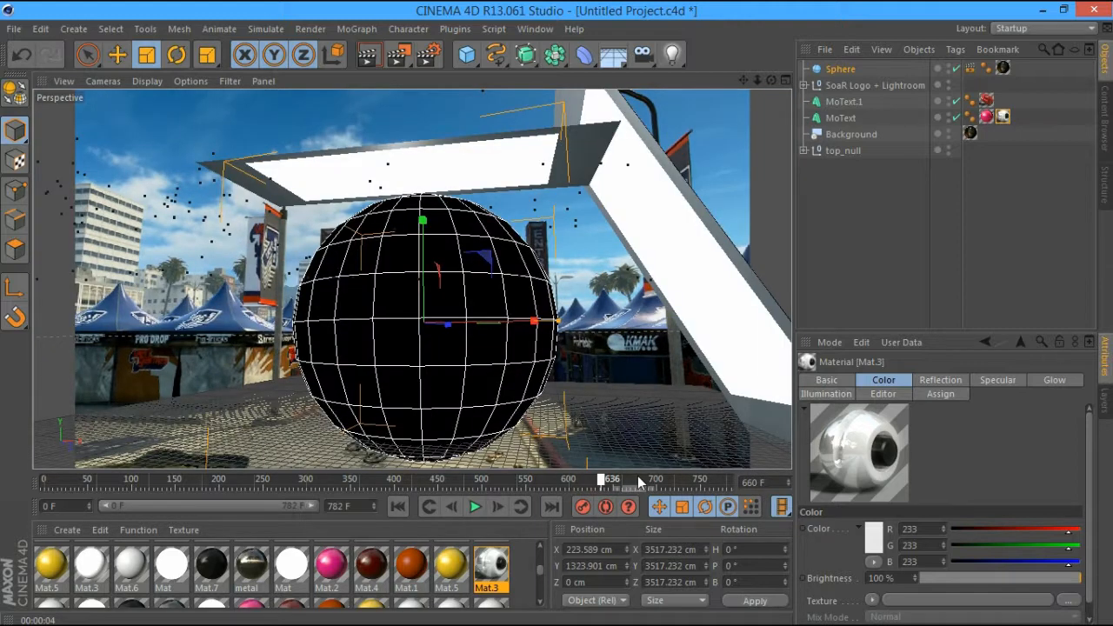
left_click_drag(639, 483, 674, 479)
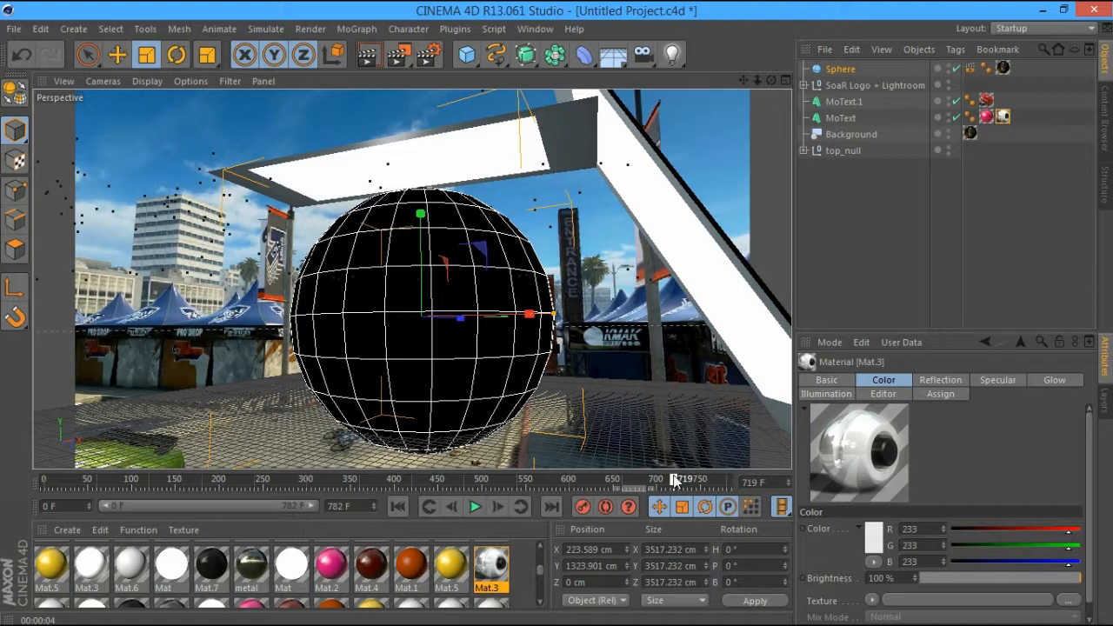
left_click_drag(674, 479, 500, 476)
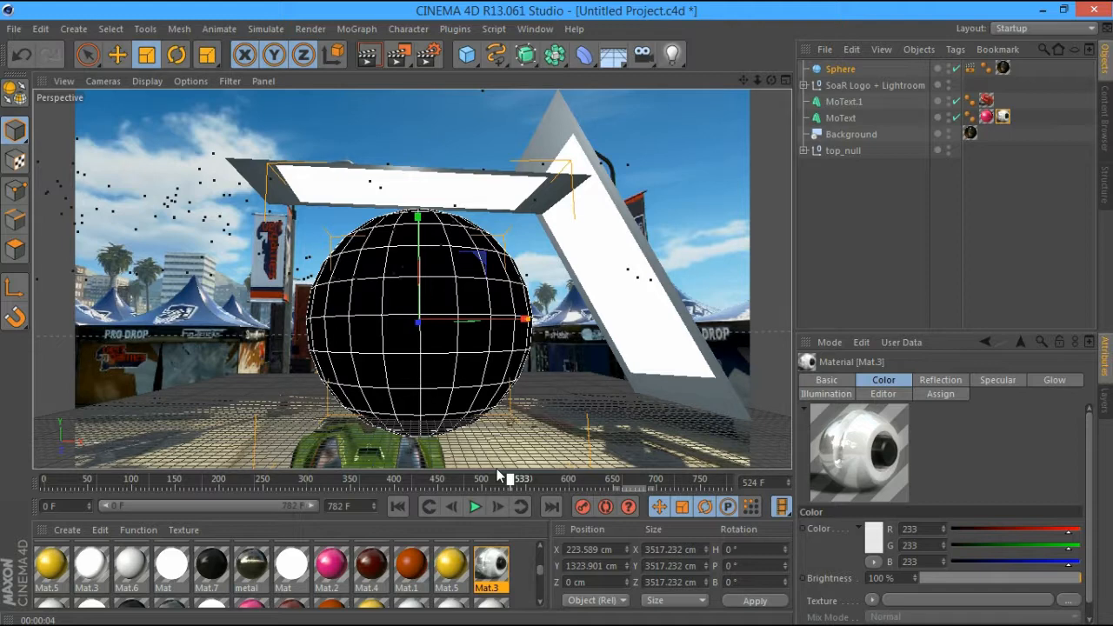
left_click_drag(496, 475, 410, 478)
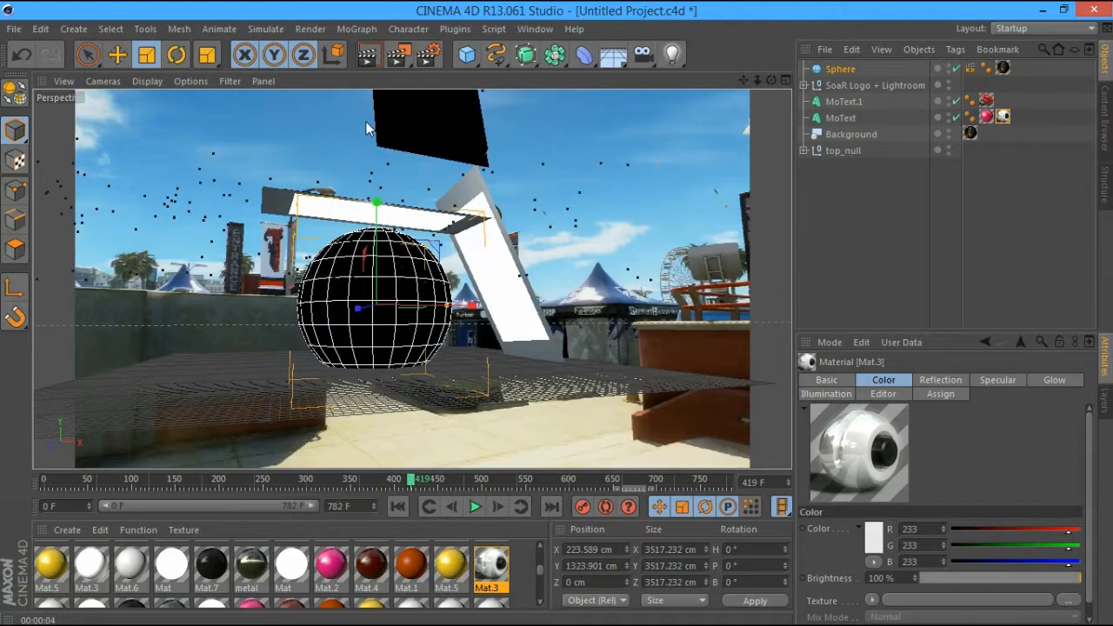
key("ctrl+r")
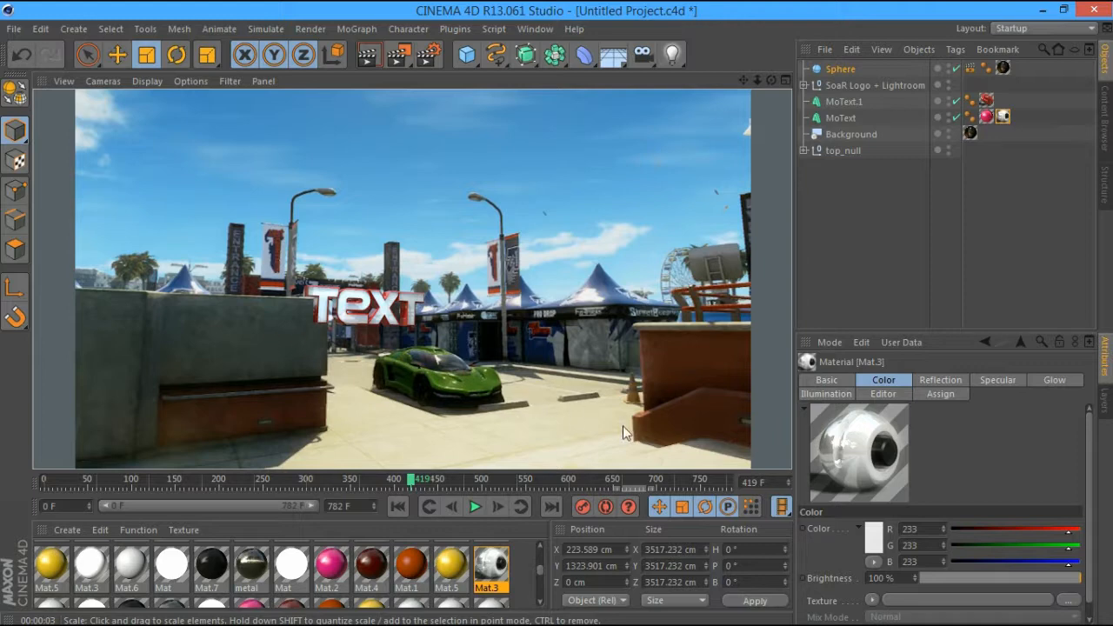
Move the timeline to frame 680 and select both MoText objects
left_click(473, 482)
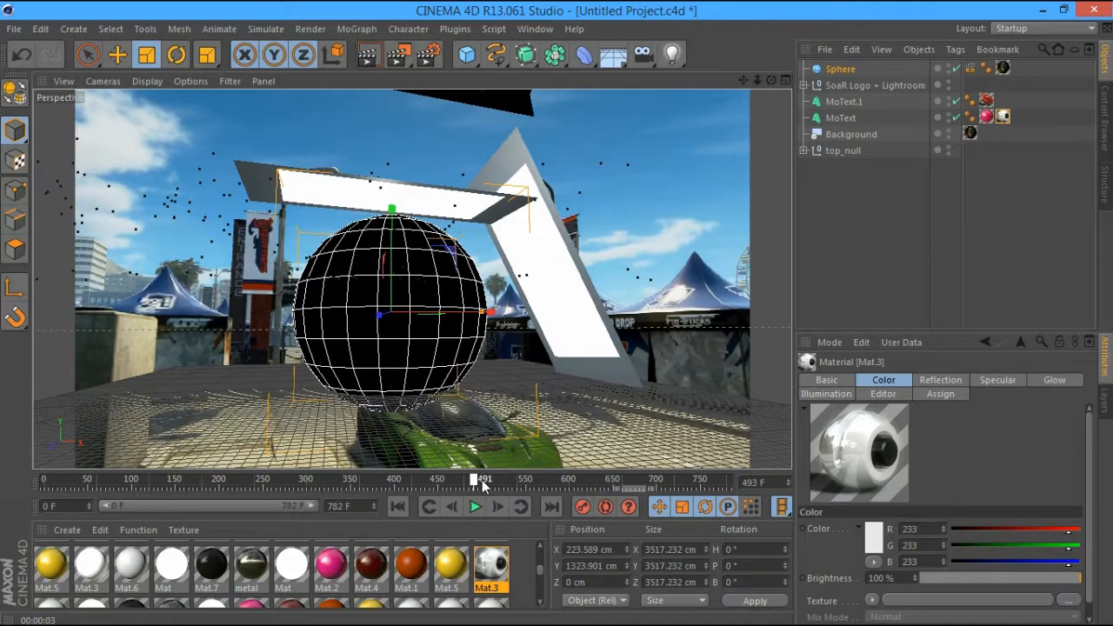
left_click_drag(482, 484, 589, 472)
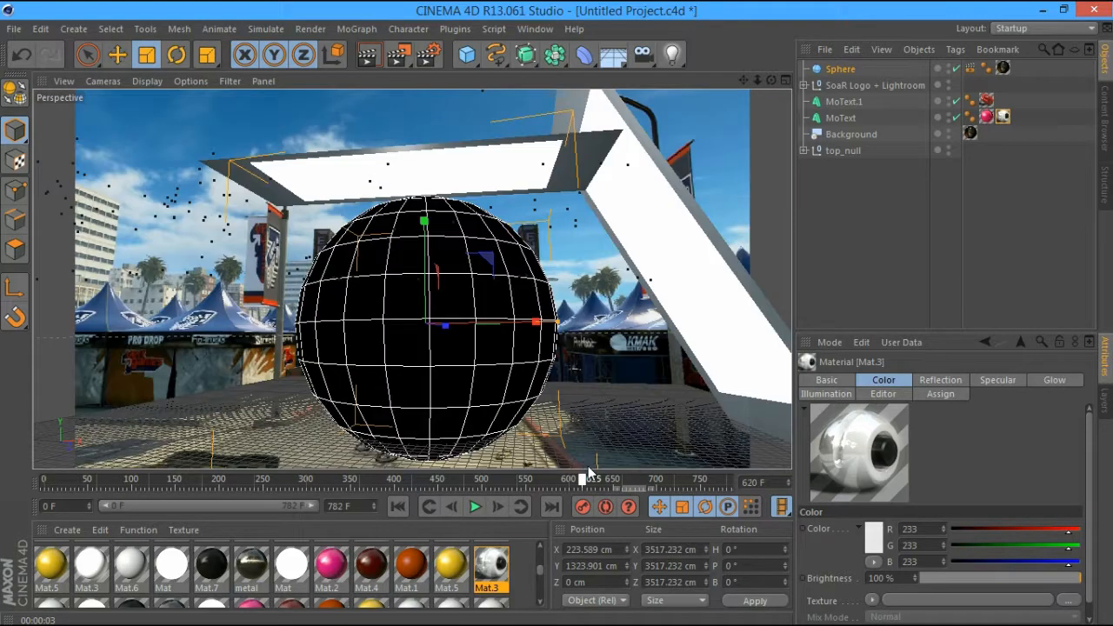
left_click_drag(589, 472, 642, 479)
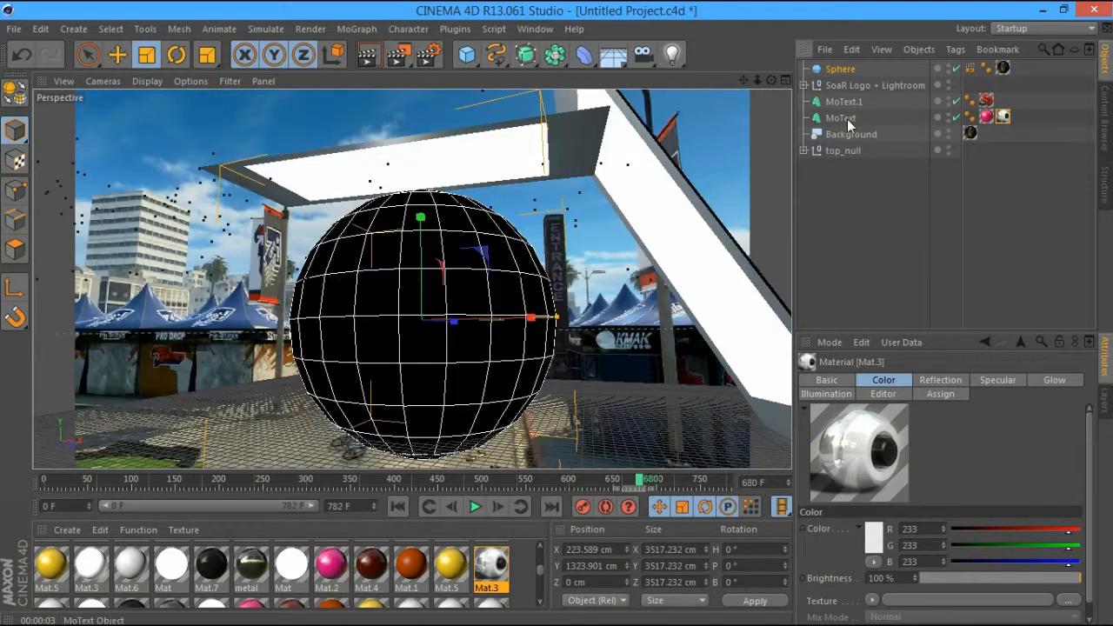
left_click(846, 120)
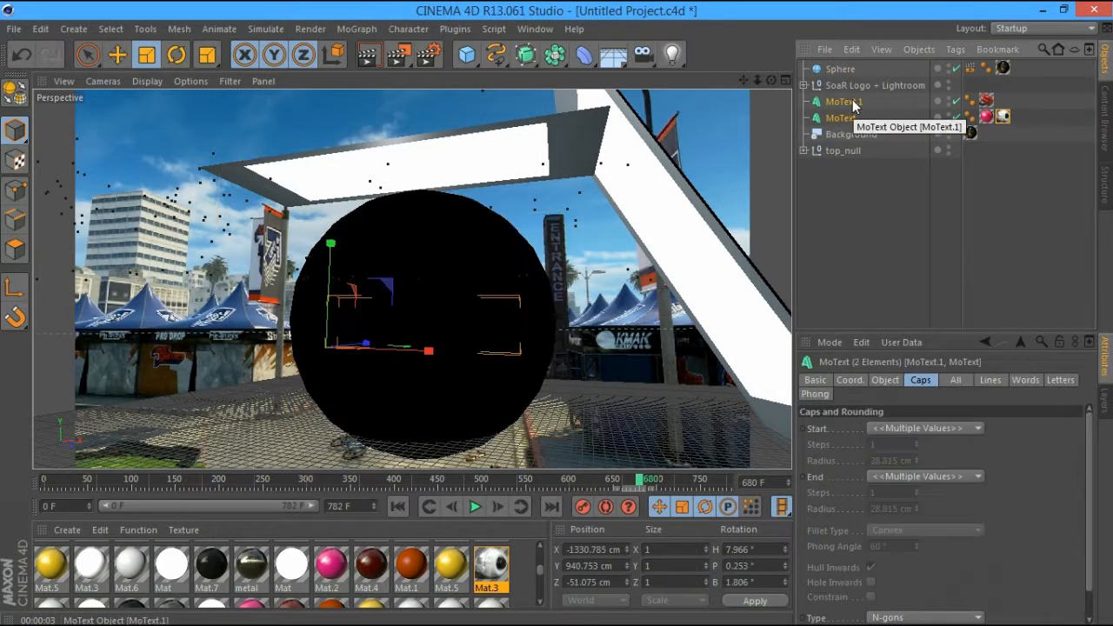
Delete both MoText objects, hide the sphere in the editor, and start a File > Merge
key("Delete")
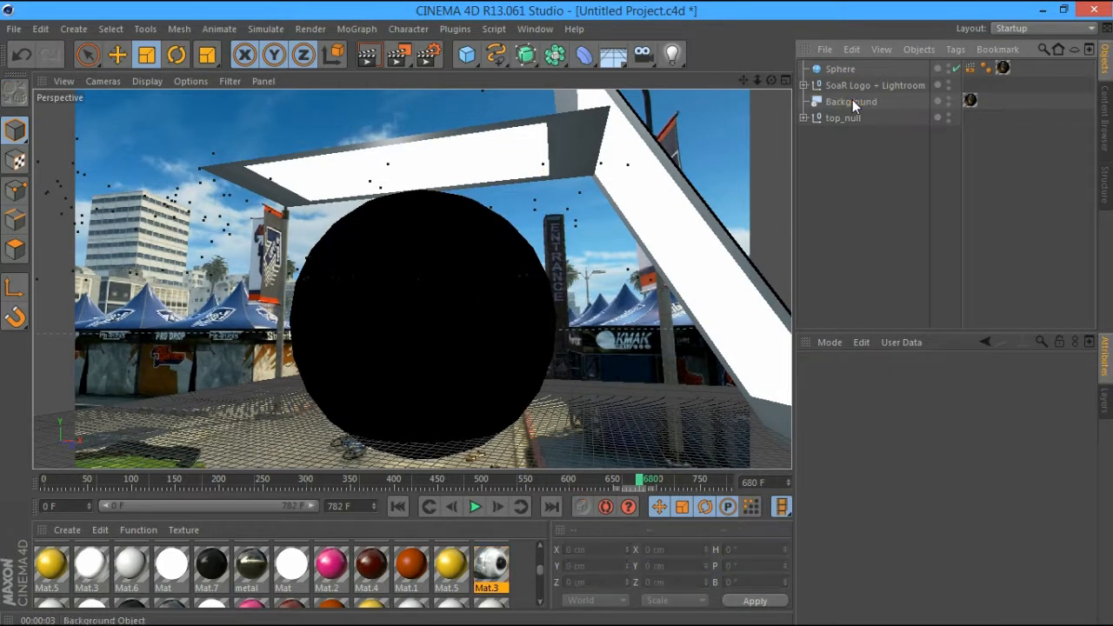
left_click(948, 68)
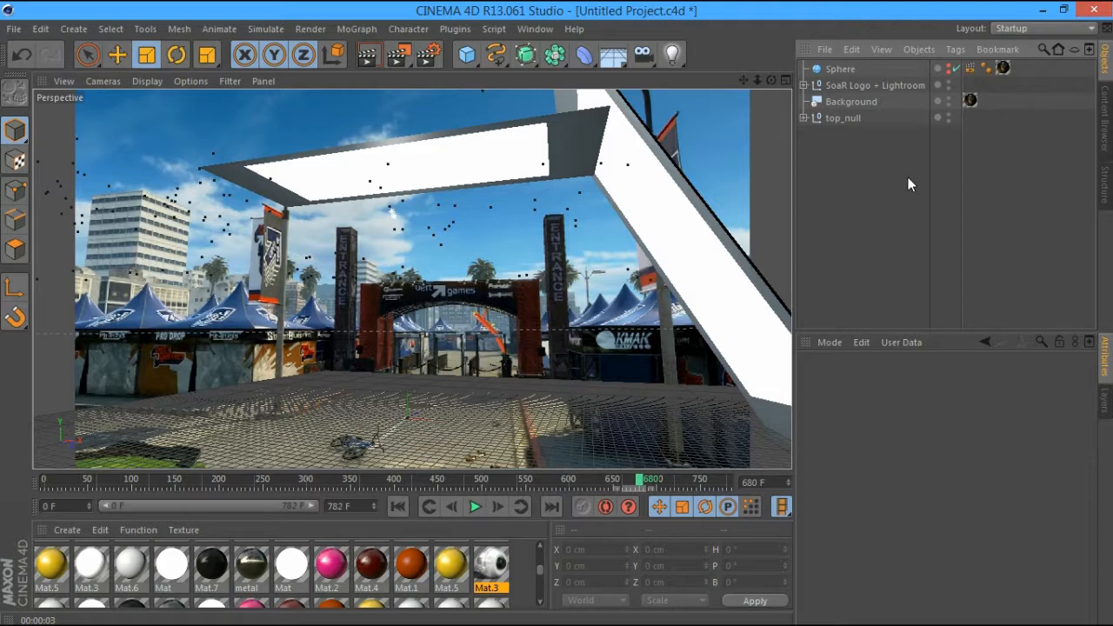
left_click(14, 29)
left_click(67, 86)
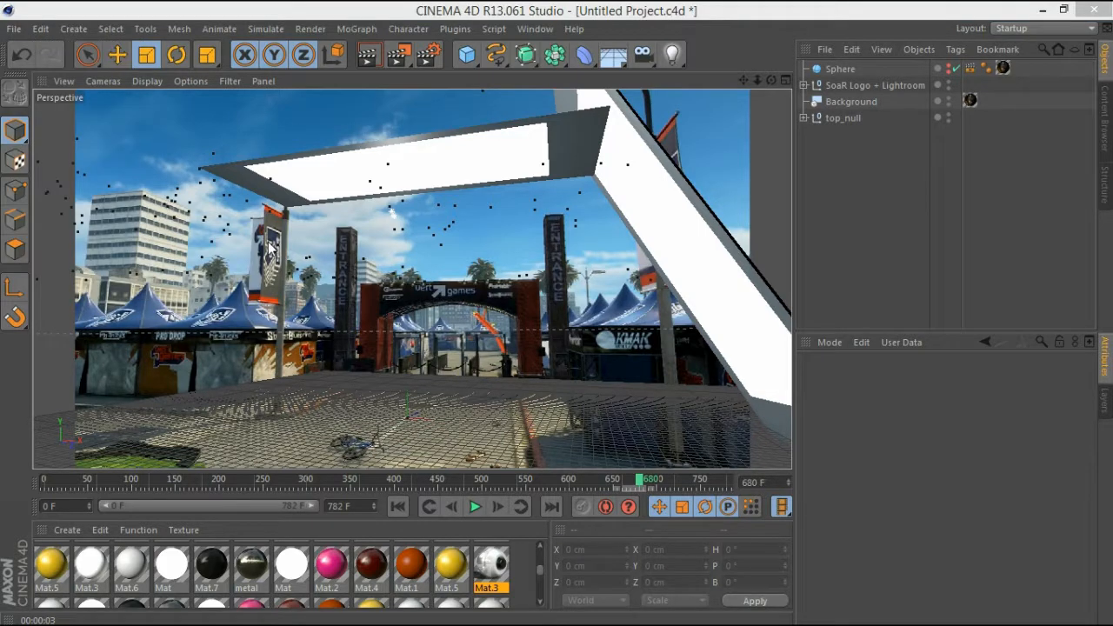
Browse Graphics > Job projects > Project Tron > Logo design and open the Logo Design .ai file
left_click_drag(127, 240, 123, 275)
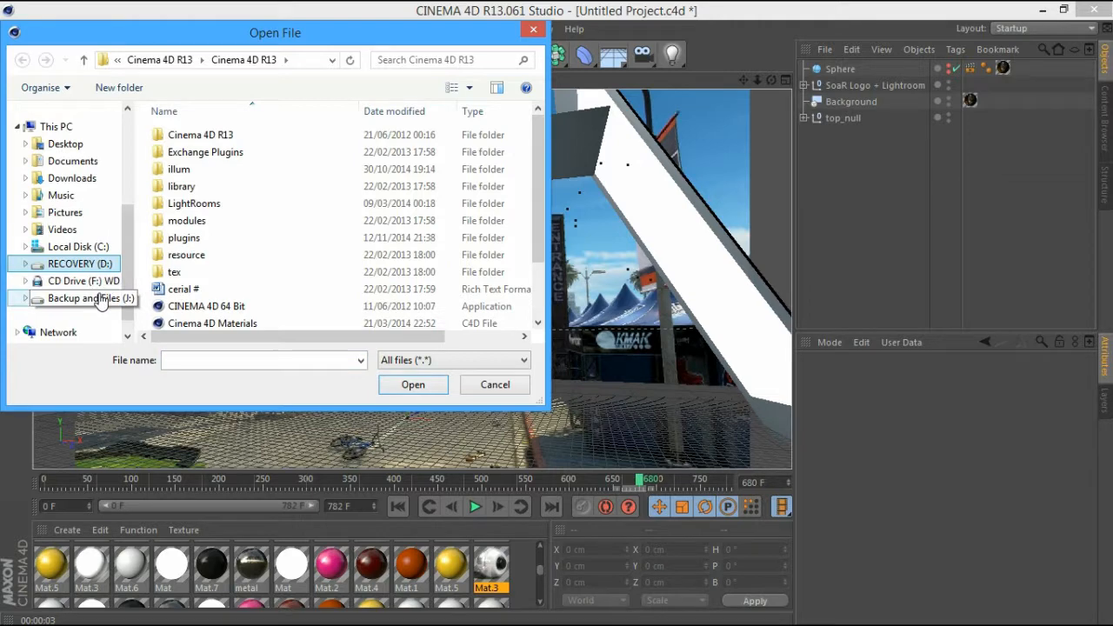
left_click(98, 298)
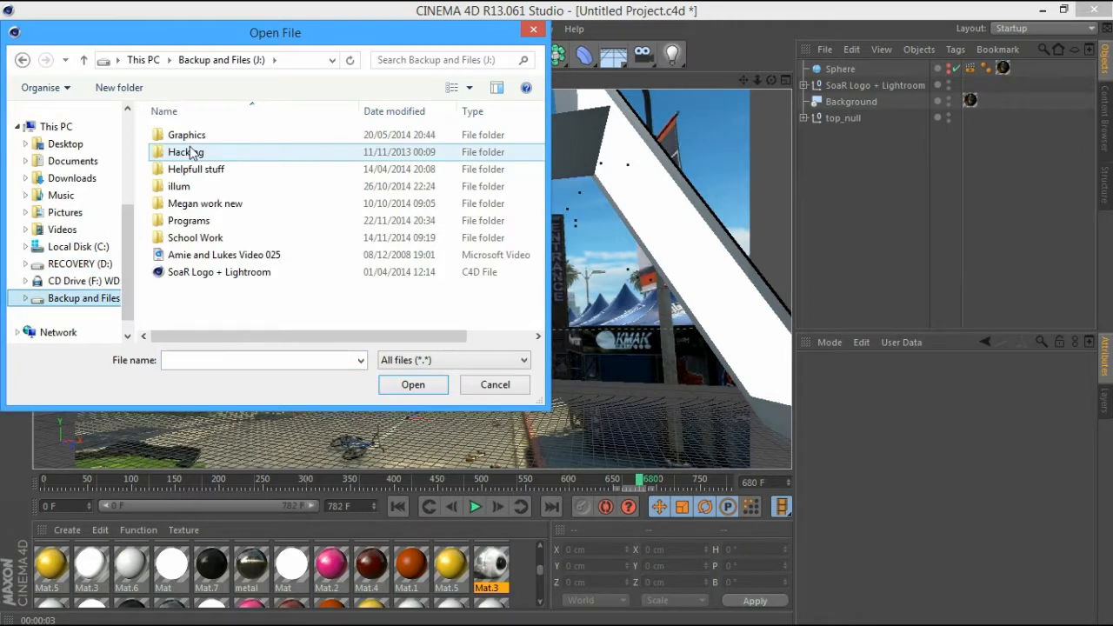
double_click(186, 136)
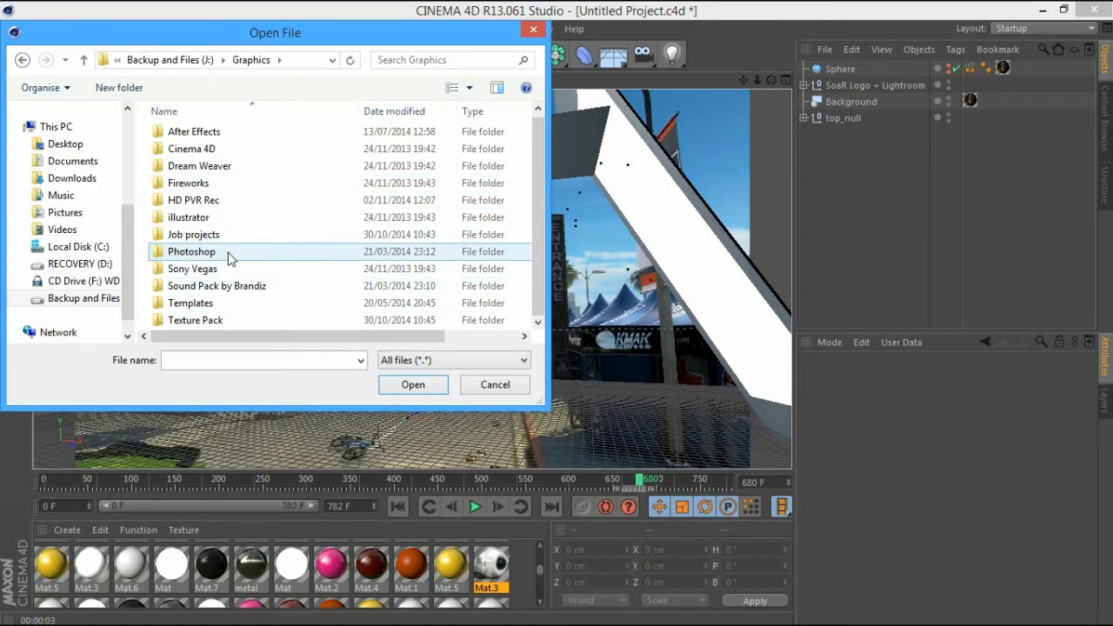
double_click(193, 235)
double_click(200, 218)
double_click(221, 149)
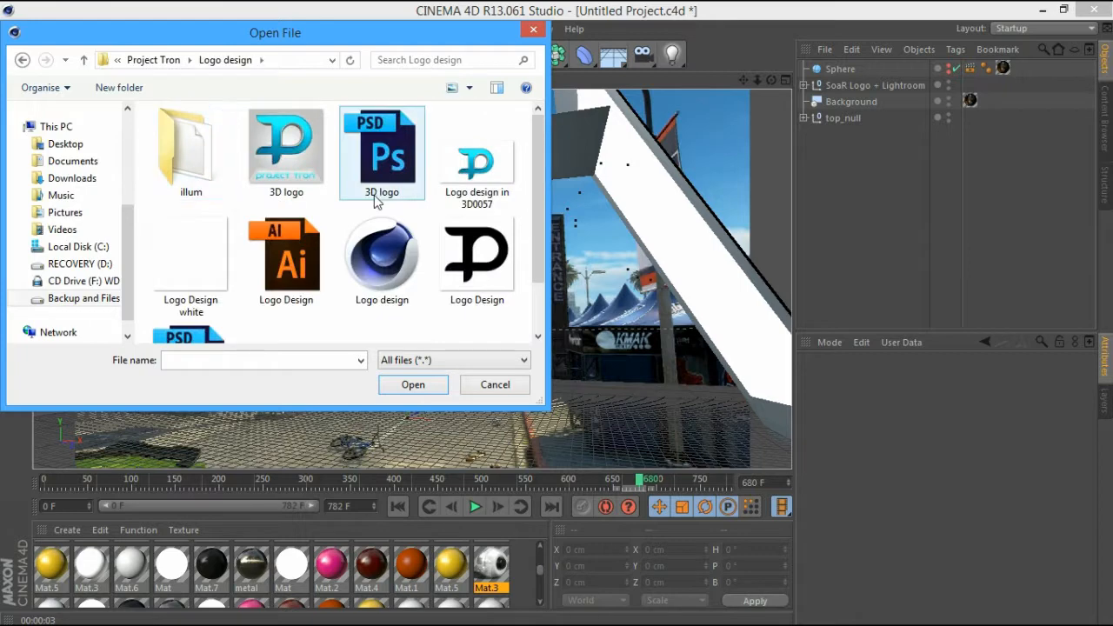
left_click(276, 277)
left_click(396, 384)
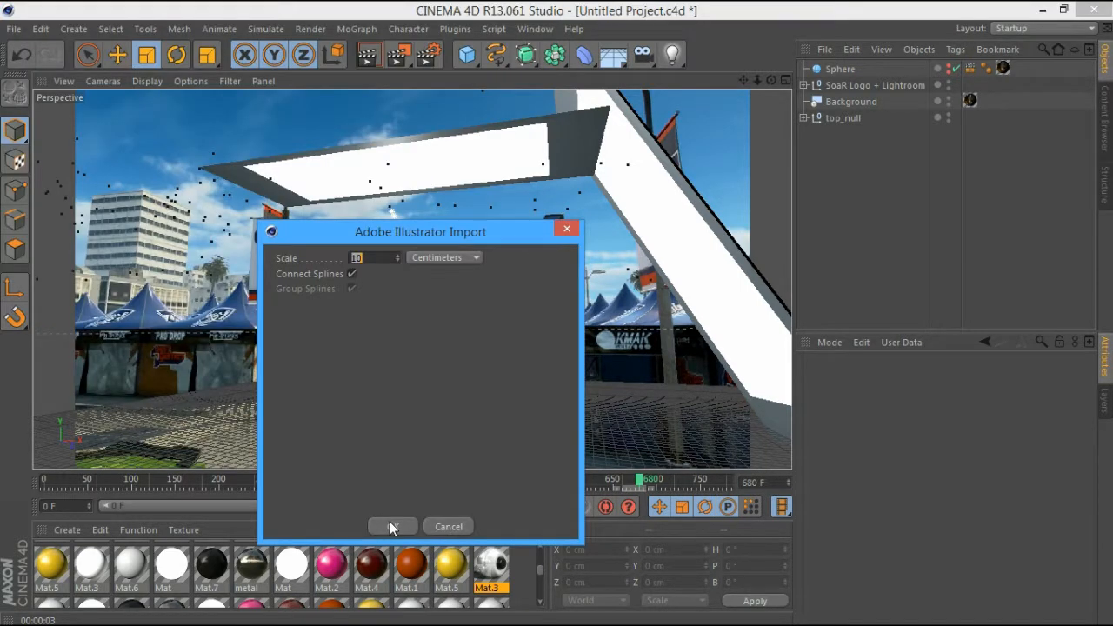
Import the Logo Design spline at scale 10, lower it and shrink it to about a third
left_click(389, 526)
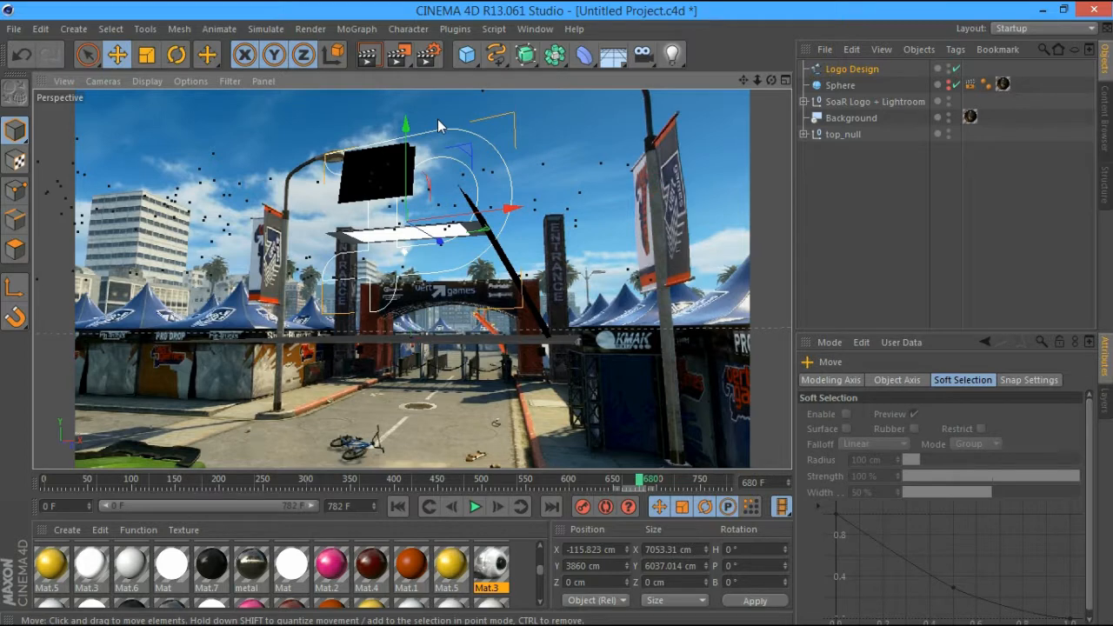
left_click_drag(406, 125, 406, 185)
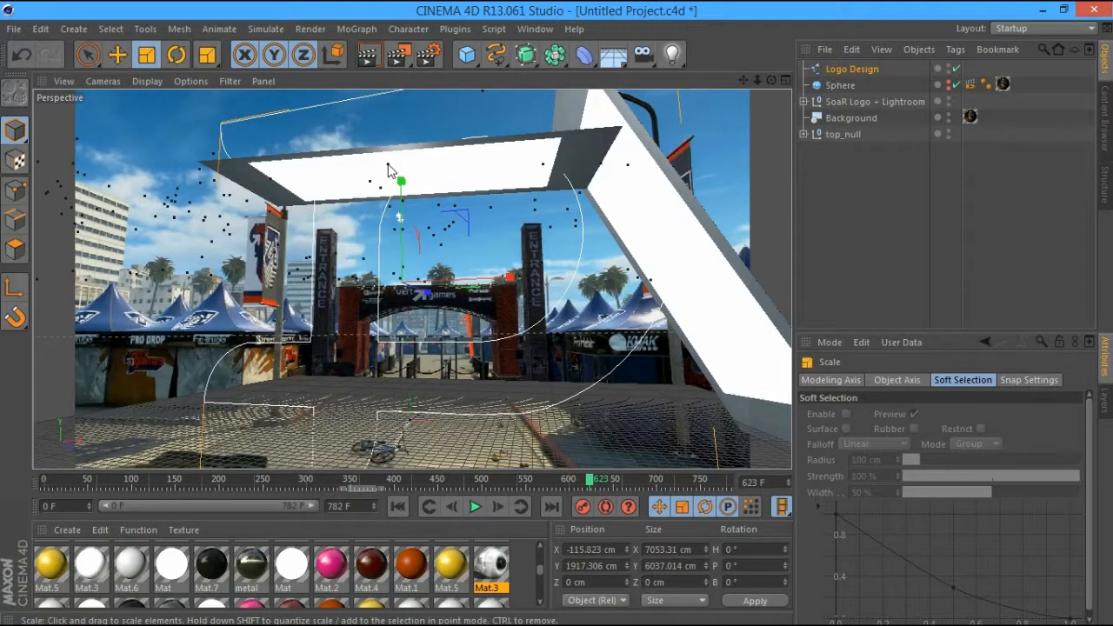
left_click_drag(389, 165, 274, 174)
left_click_drag(525, 54, 679, 85)
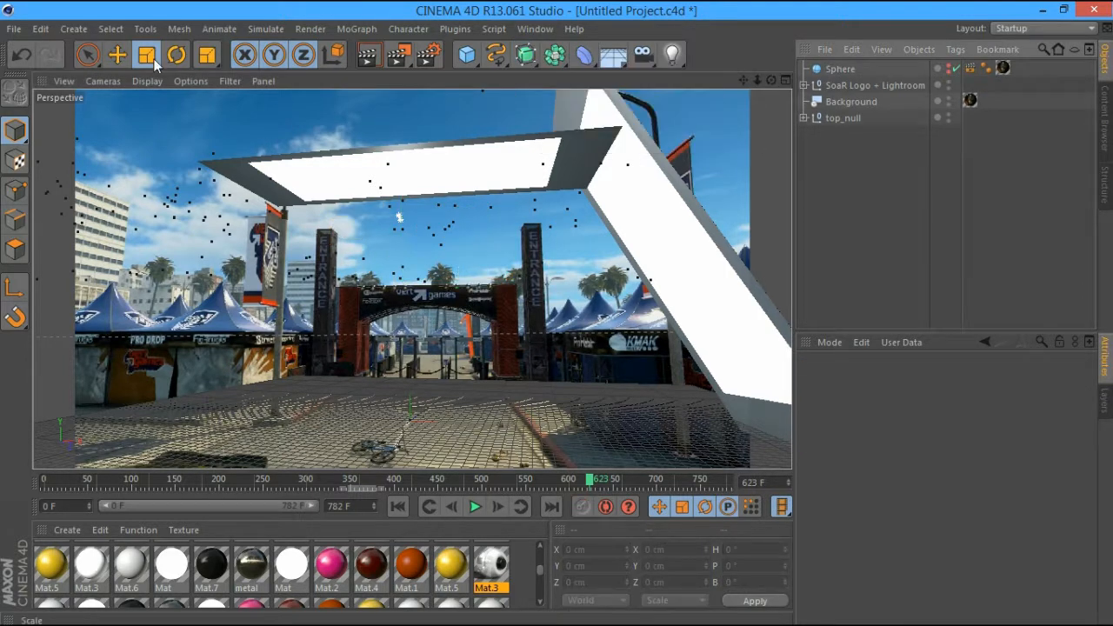
left_click(14, 29)
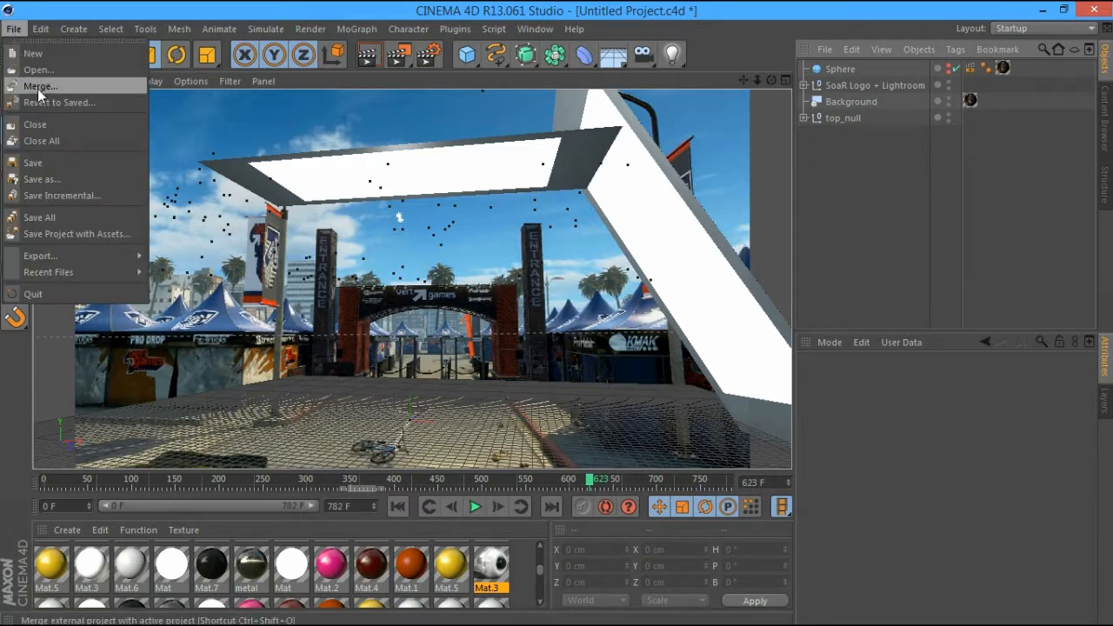
Re-merge Logo Design at scale 10 and nest it inside a new Extrude NURBS
left_click(38, 92)
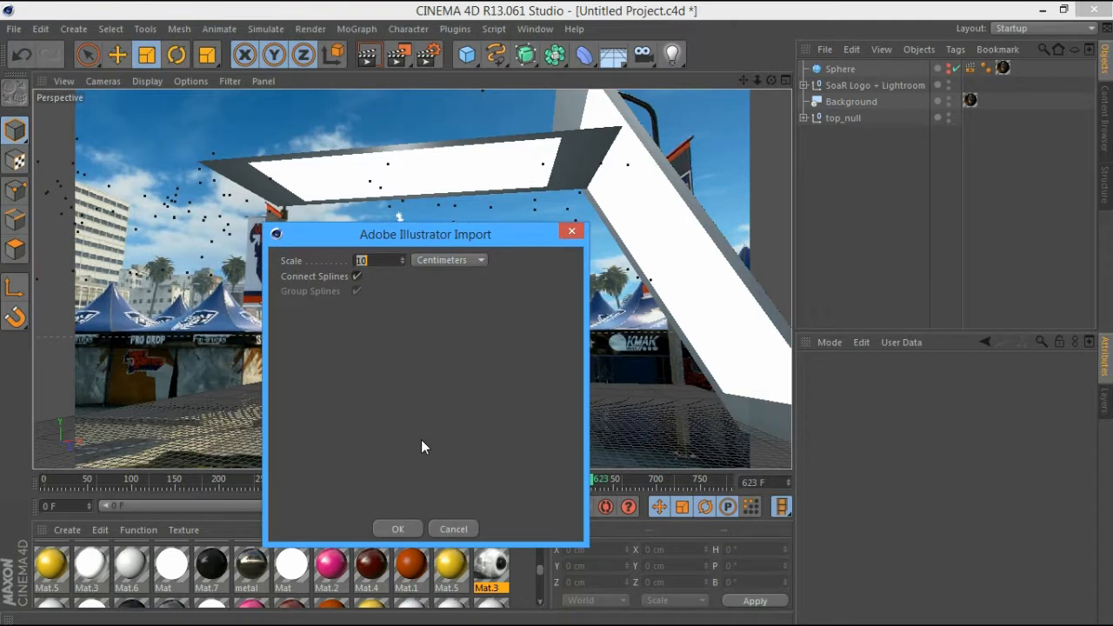
left_click(397, 526)
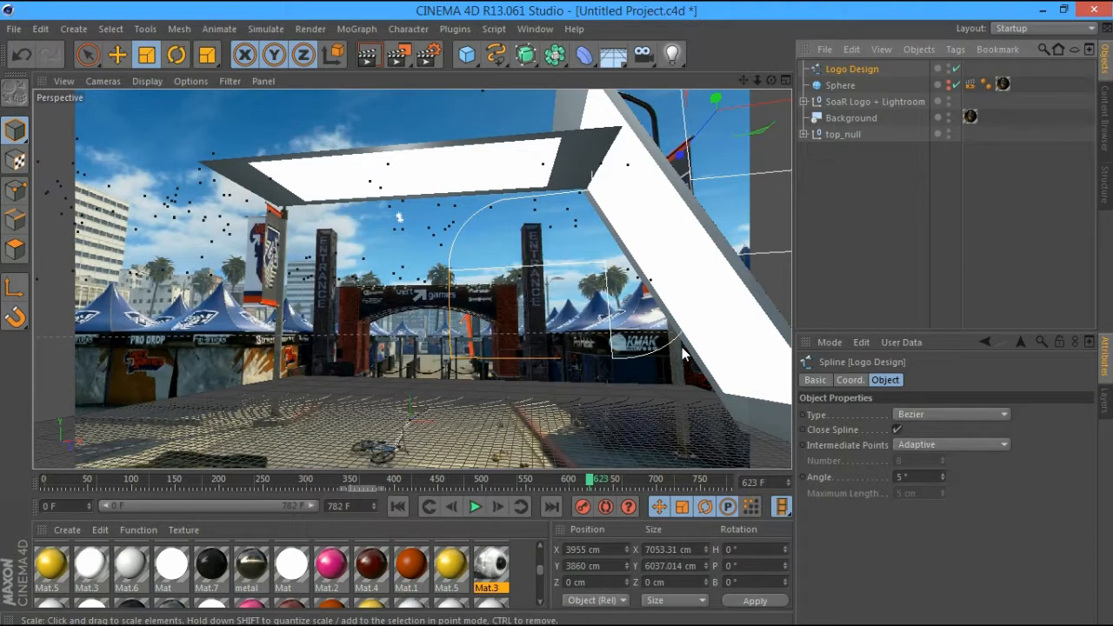
left_click(525, 54)
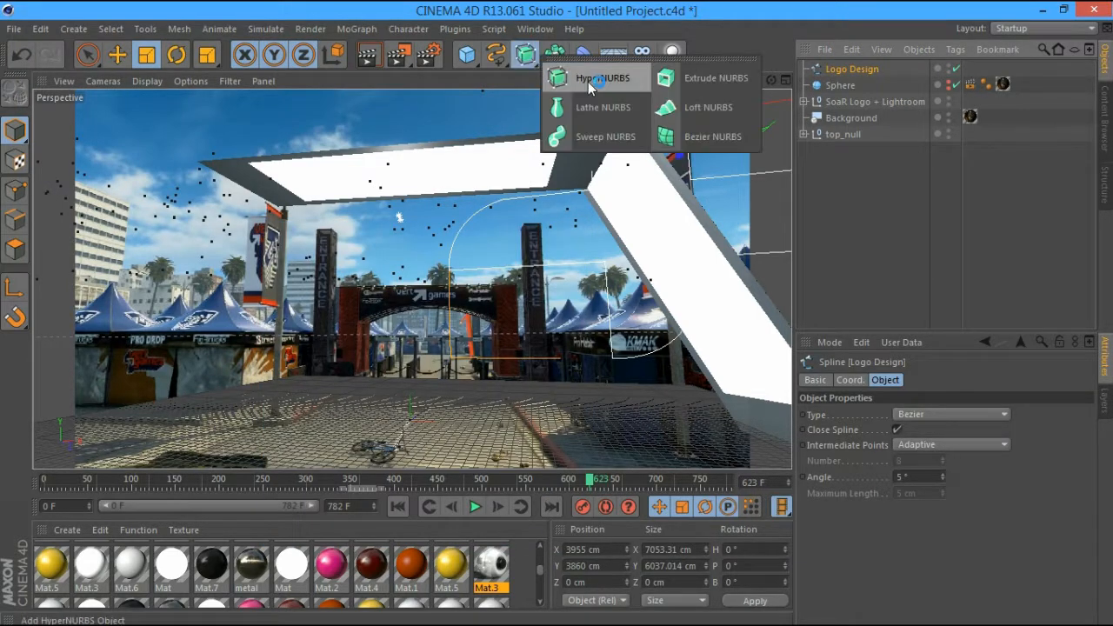
left_click(686, 74)
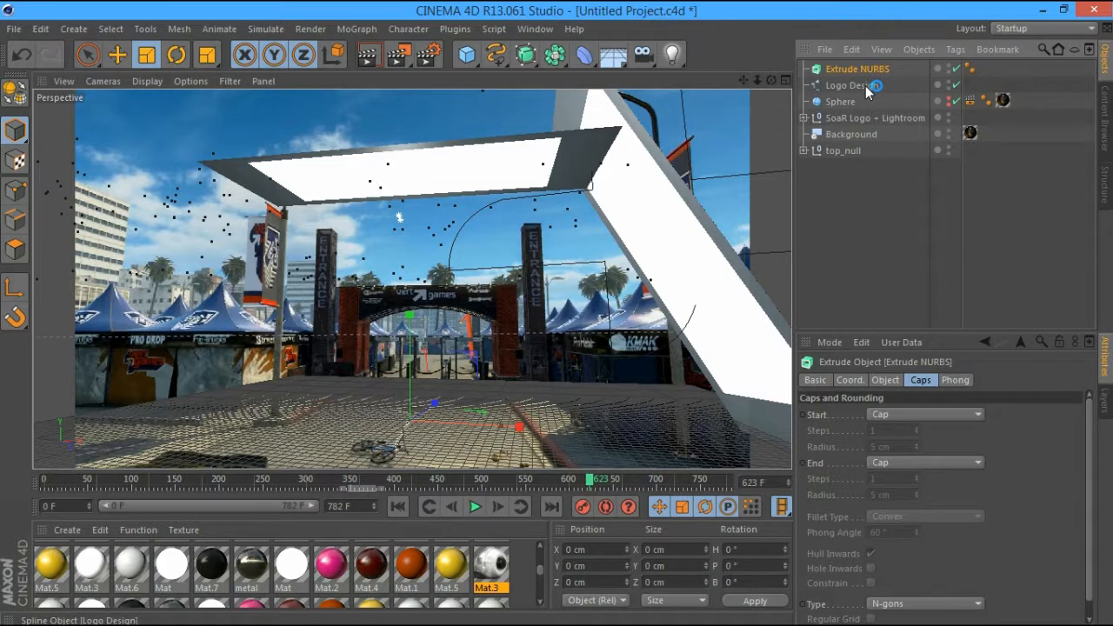
left_click_drag(866, 88, 865, 68)
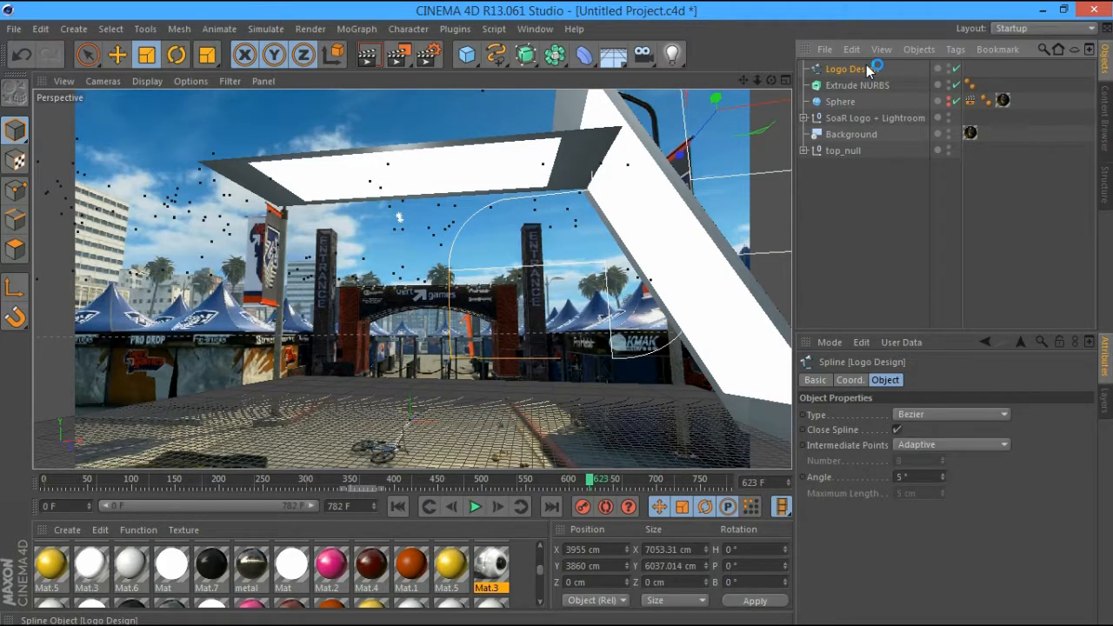
left_click(865, 68)
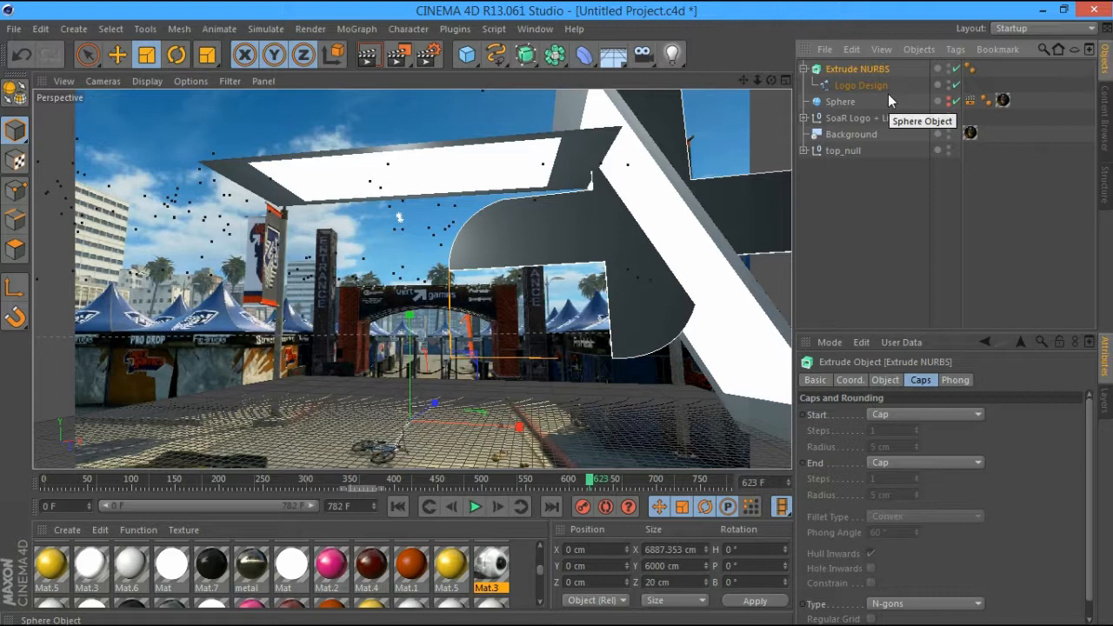
Slide the extruded logo left and down, then scale the P logo smaller
left_click(119, 58)
left_click_drag(517, 427, 282, 370)
left_click_drag(224, 315, 182, 24)
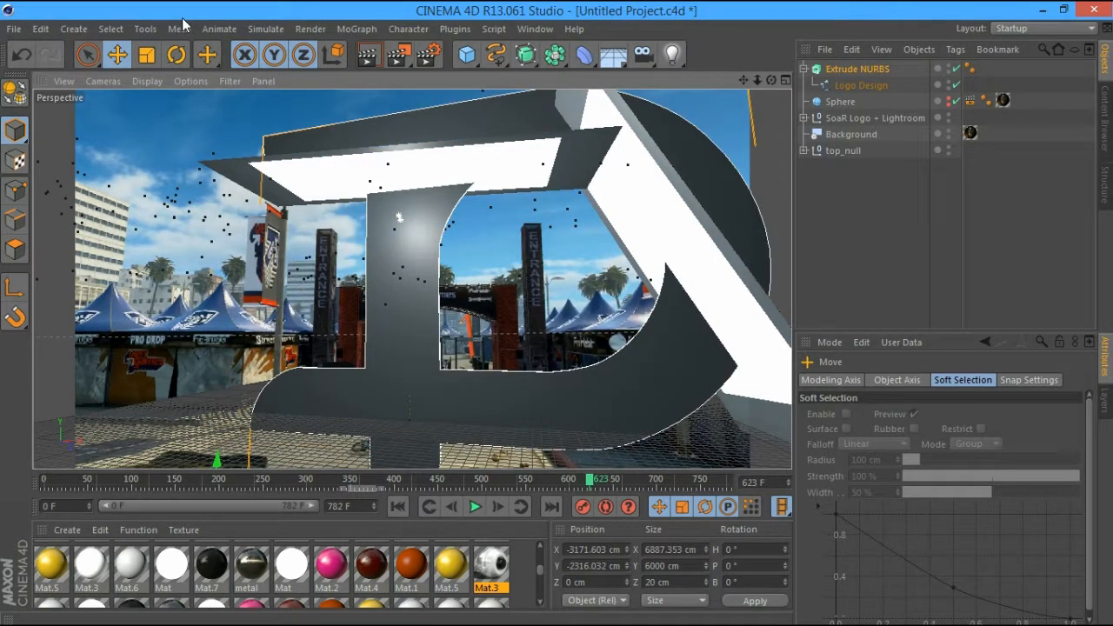
left_click(146, 54)
scroll(394, 281, "down", 5)
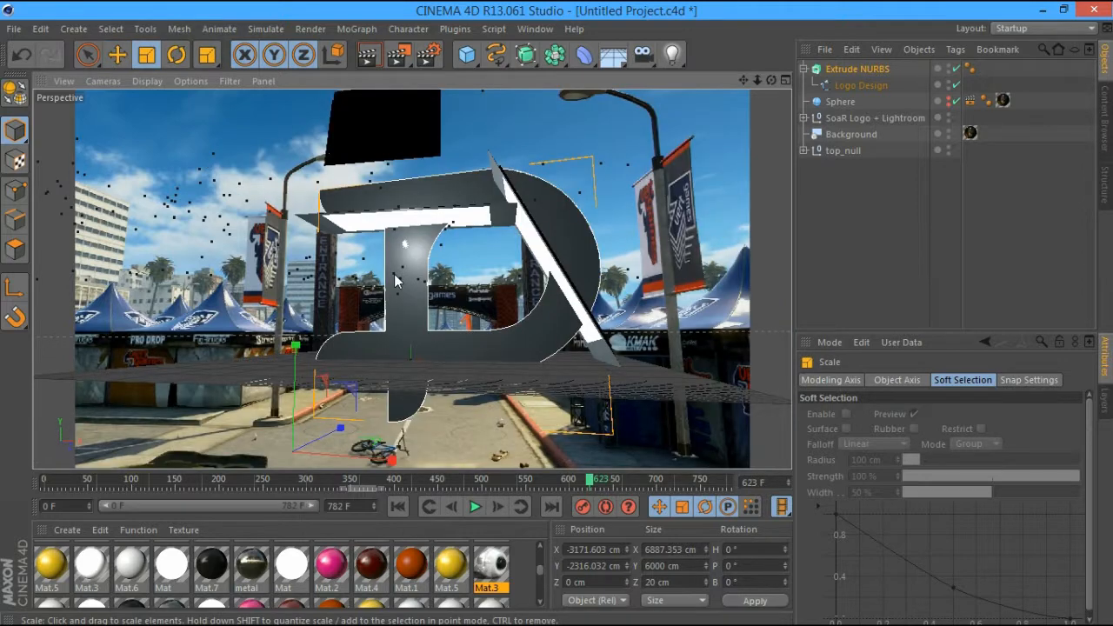
left_click_drag(395, 280, 287, 283)
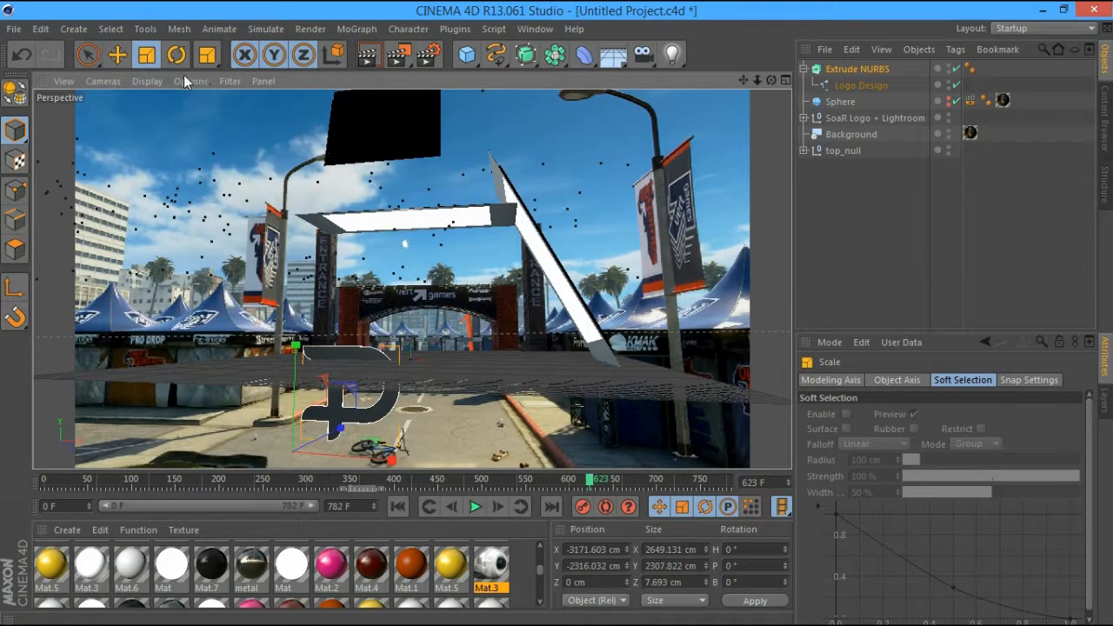
Place the logo at X -1135.147 cm, Y 112.896 cm and view it at a later frame
left_click(117, 55)
left_click_drag(297, 351, 299, 255)
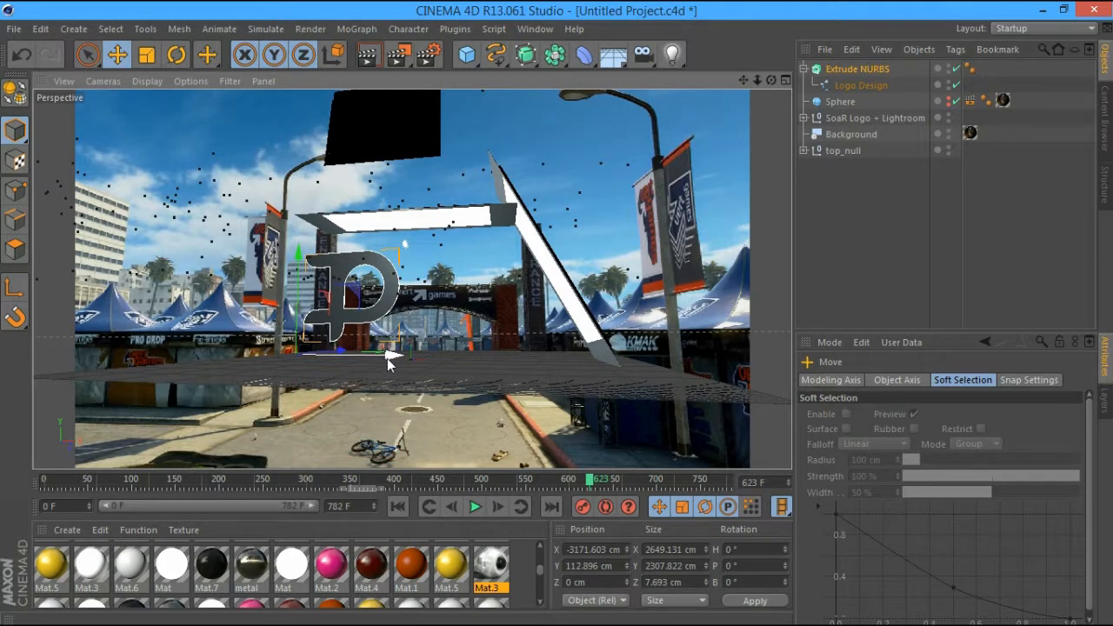
left_click_drag(386, 358, 465, 356)
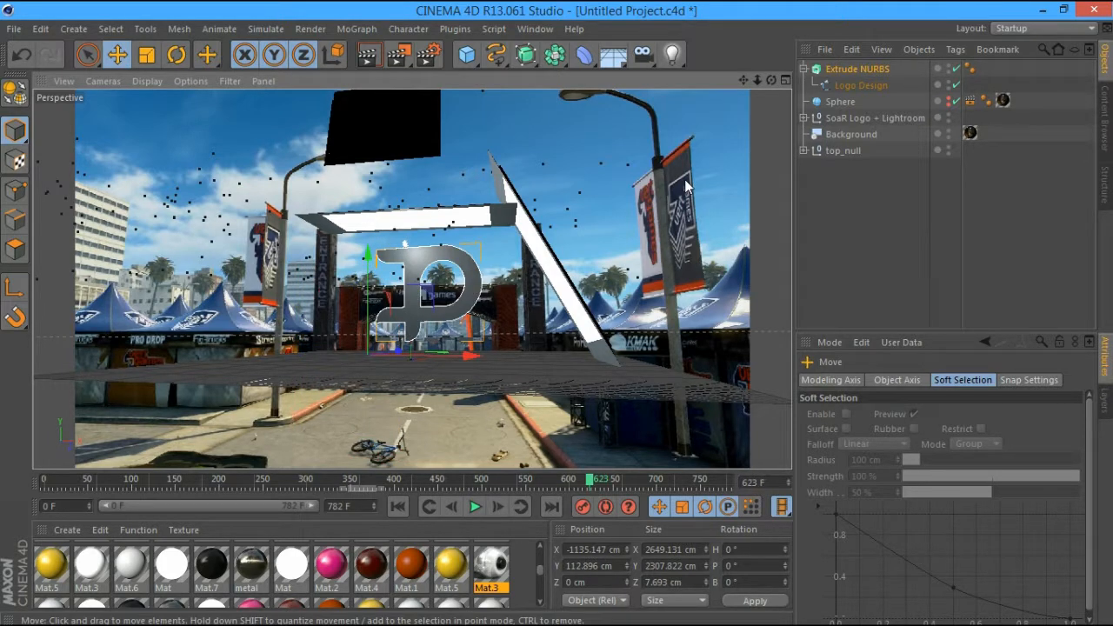
left_click_drag(684, 179, 320, 367, "alt")
left_click_drag(770, 81, 603, 489)
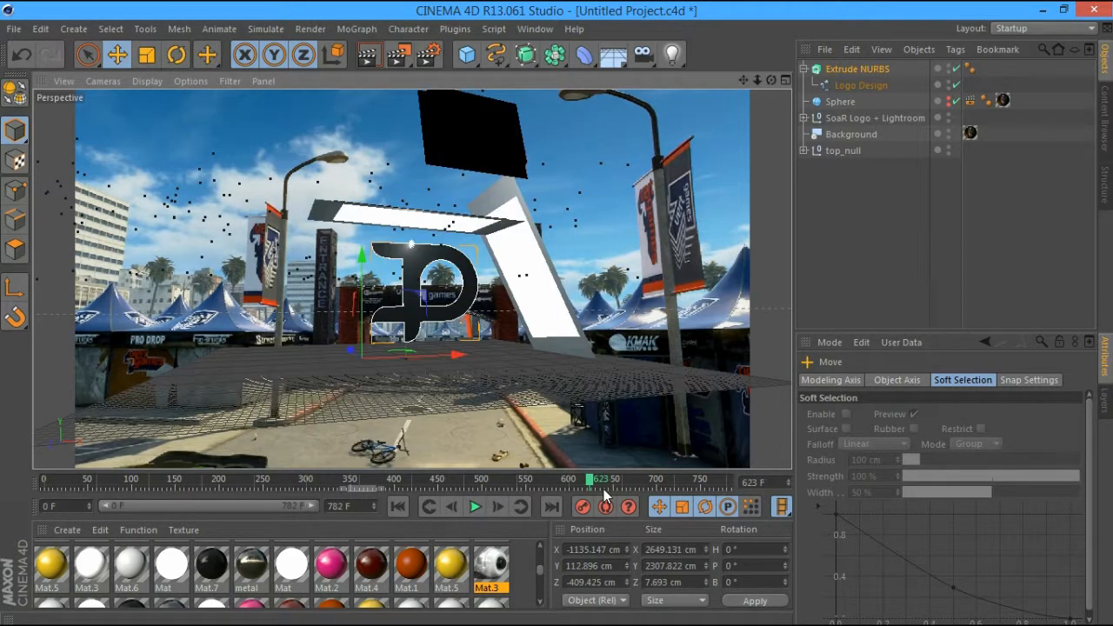
left_click_drag(603, 489, 659, 484)
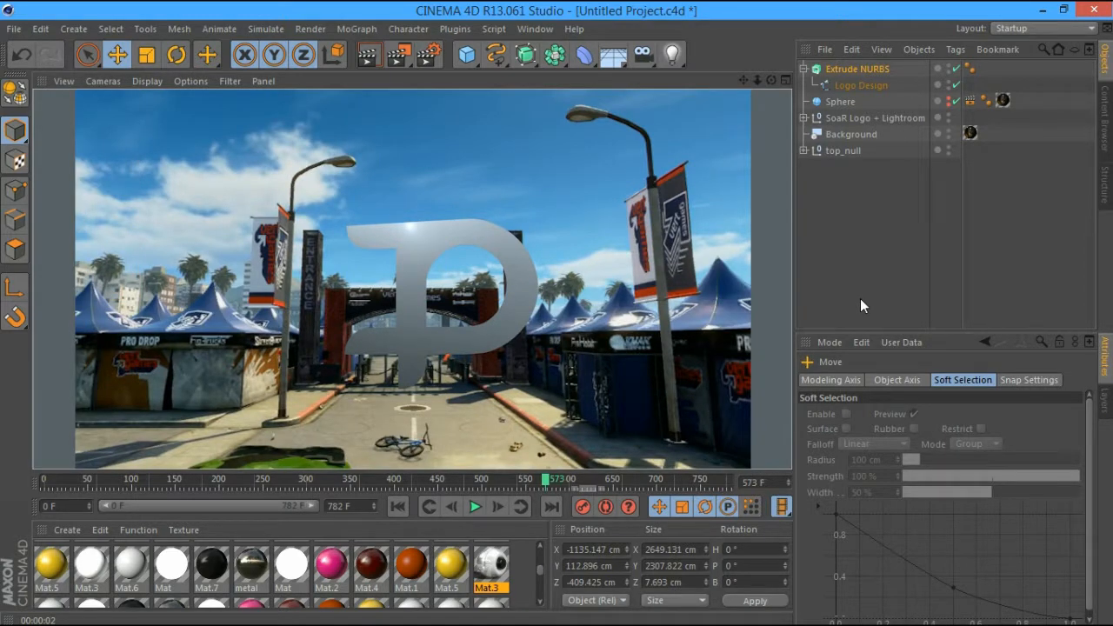
Deselect, jump to frame 557 and hide the black sphere in the editor
left_click(860, 298)
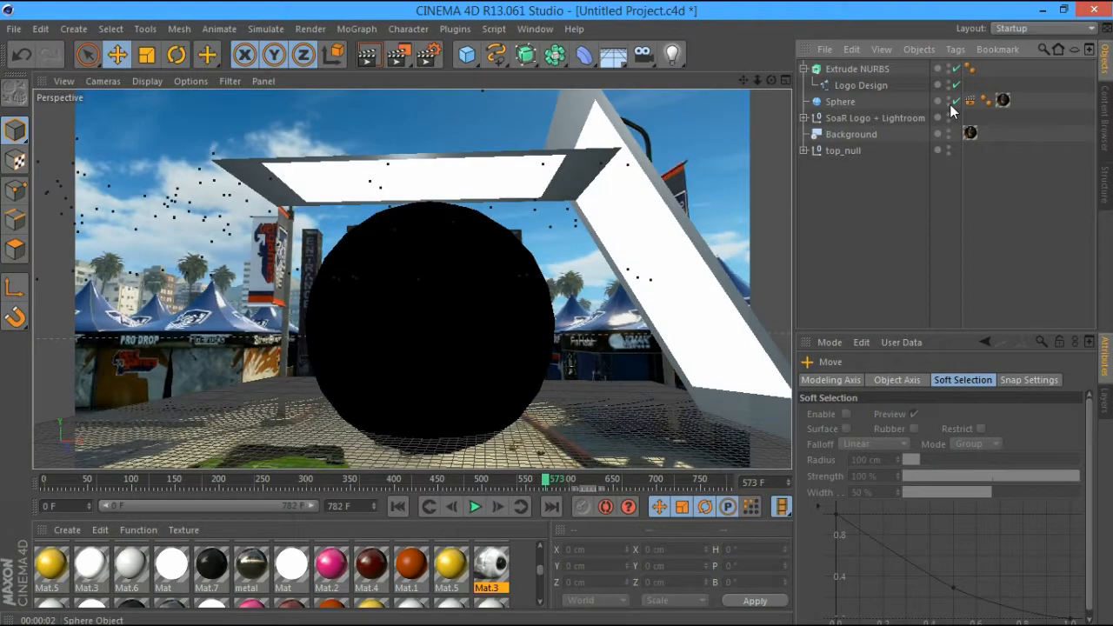
mouse_move(771, 80)
left_mouse_down()
mouse_move(734, 92)
mouse_move(777, 81)
left_mouse_up()
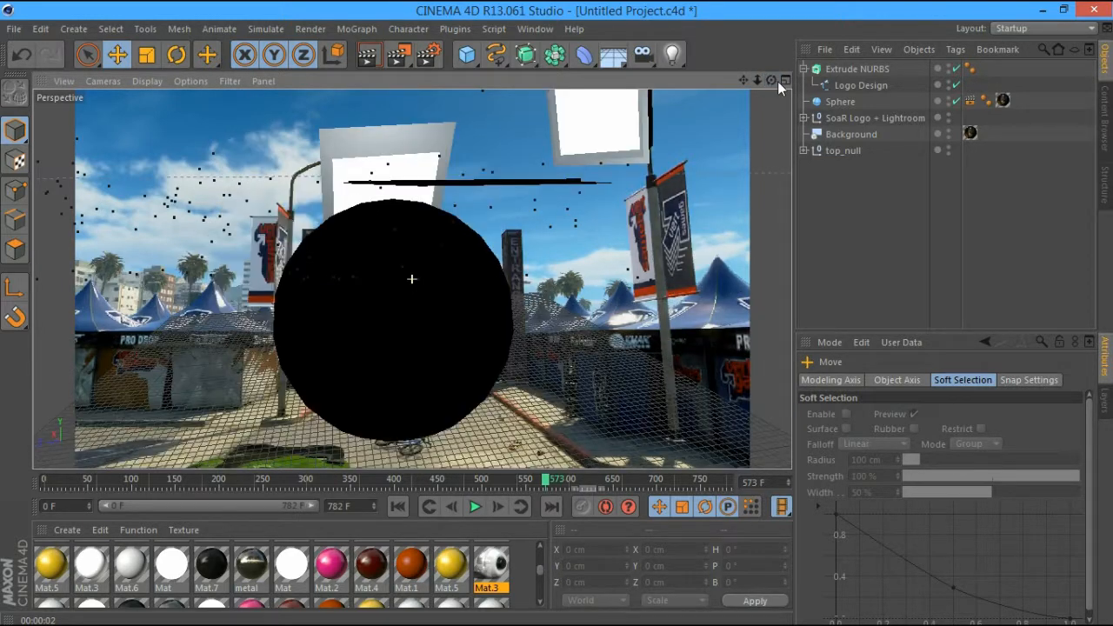
left_click(530, 480)
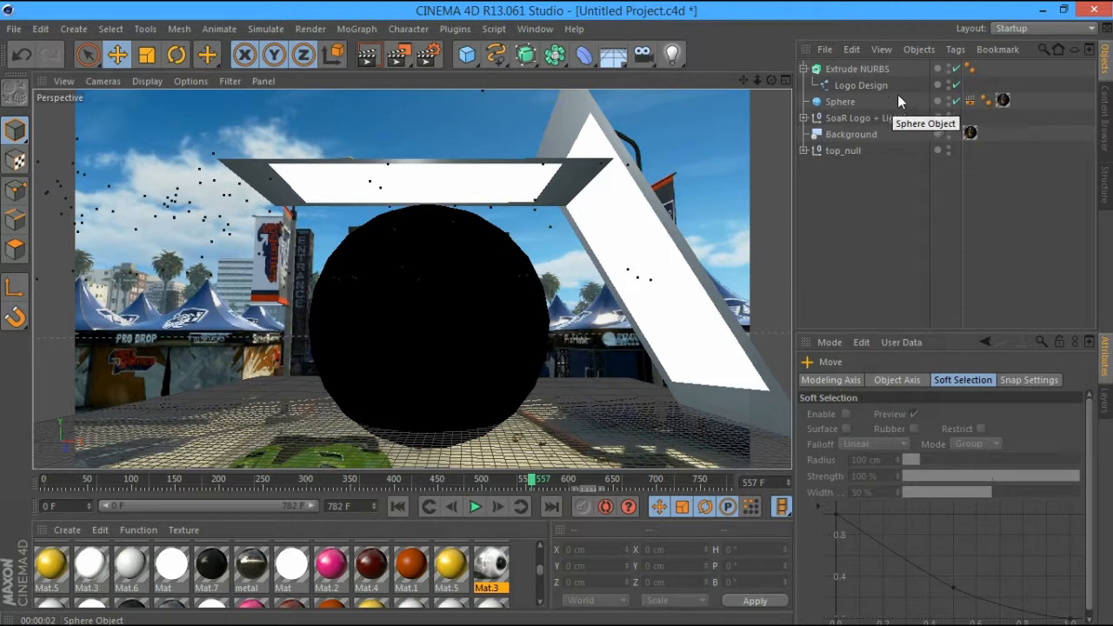
left_click(948, 98)
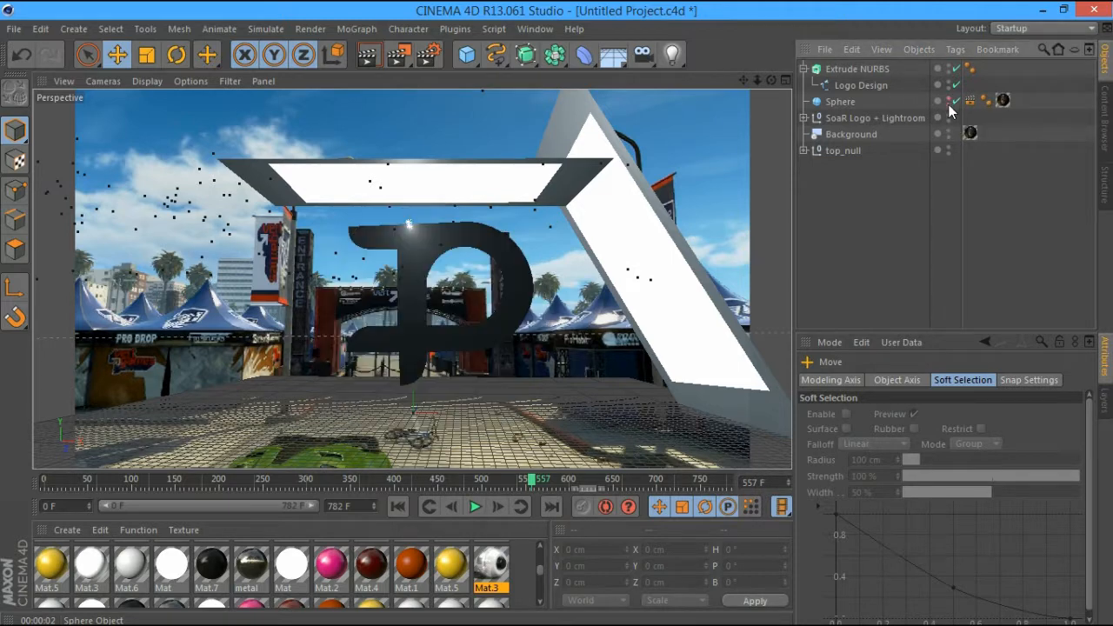
Deepen the Extrude NURBS movement along Z to 581.693 cm
left_click(884, 67)
left_click(880, 379)
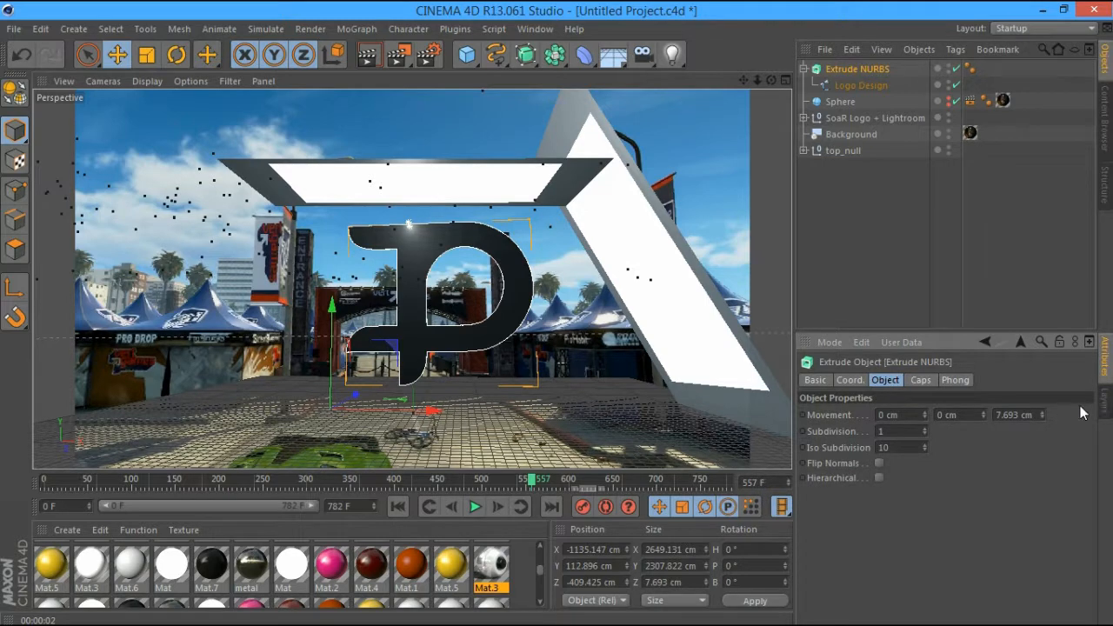
mouse_move(1041, 415)
left_mouse_down()
mouse_move(1042, 387)
mouse_move(1032, 405)
left_mouse_up()
left_click_drag(770, 79, 726, 85)
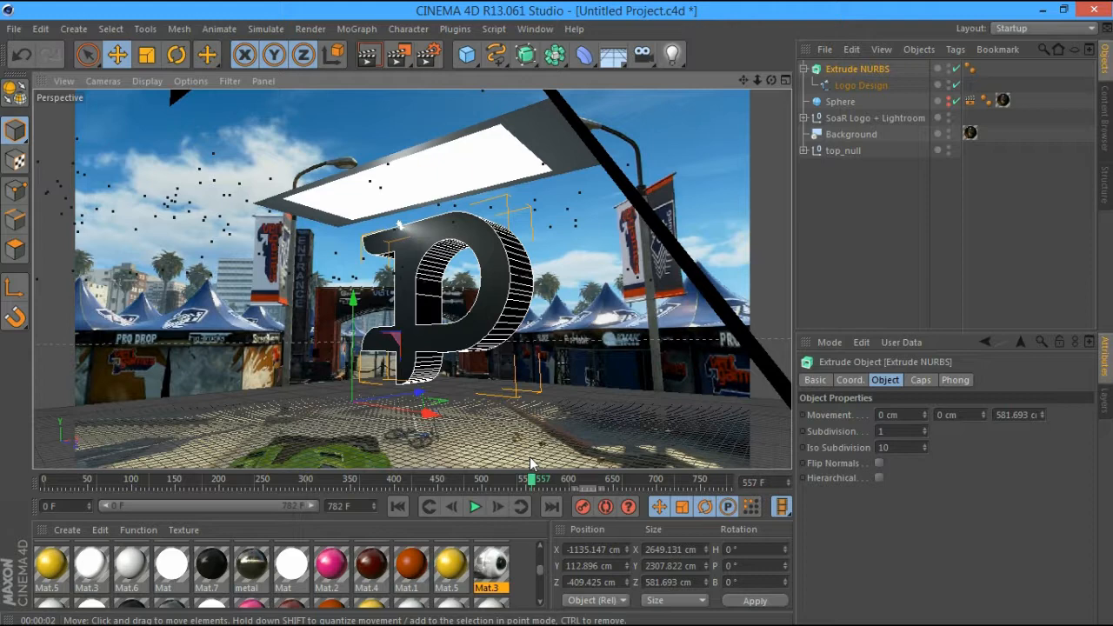
Go to frame 605, show the sphere again and enlarge the P logo
left_click_drag(531, 479, 524, 479)
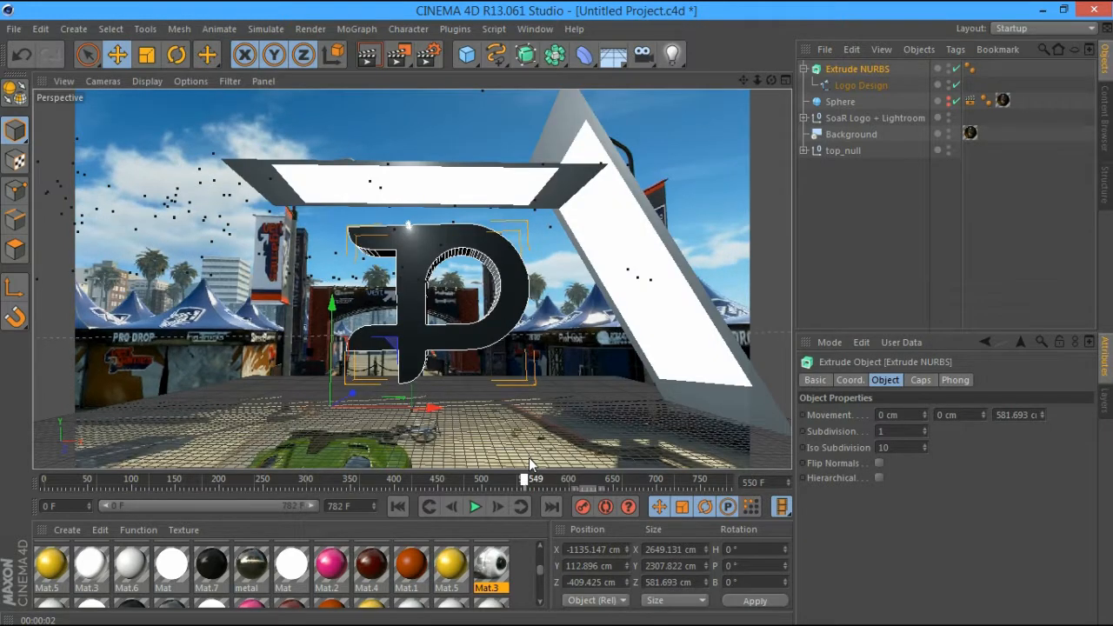
left_click_drag(528, 457, 577, 452)
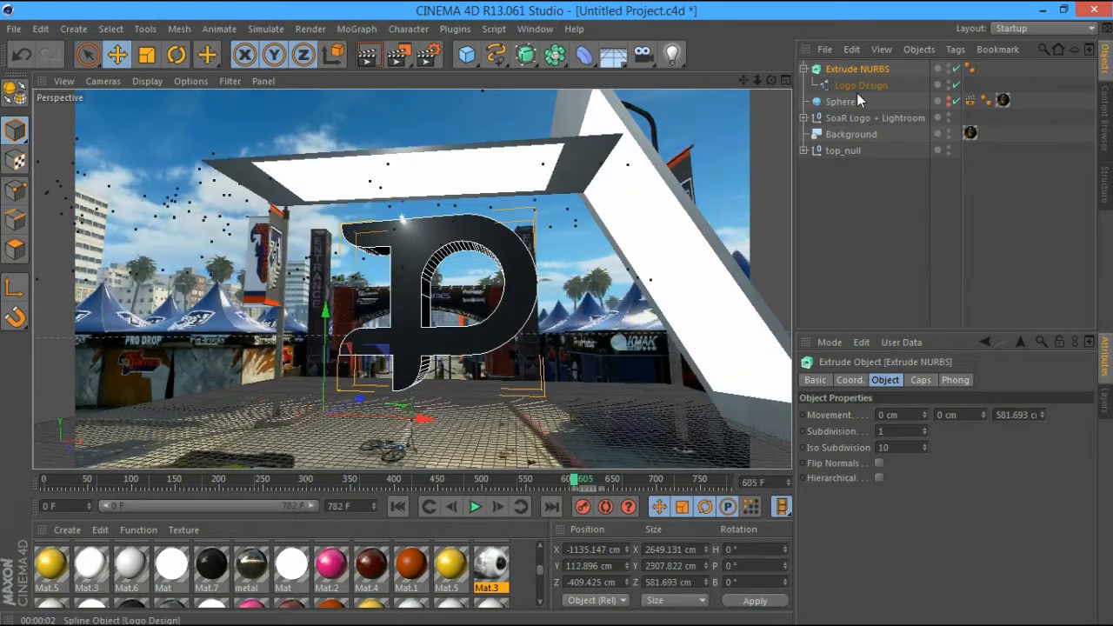
left_click(948, 102, "alt")
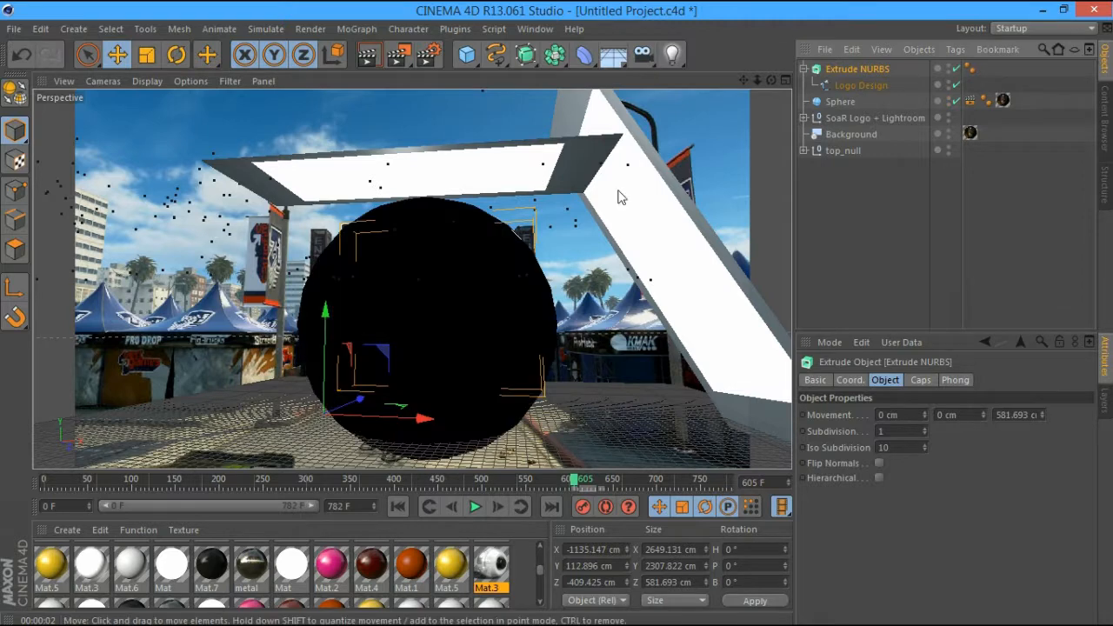
left_click(148, 55)
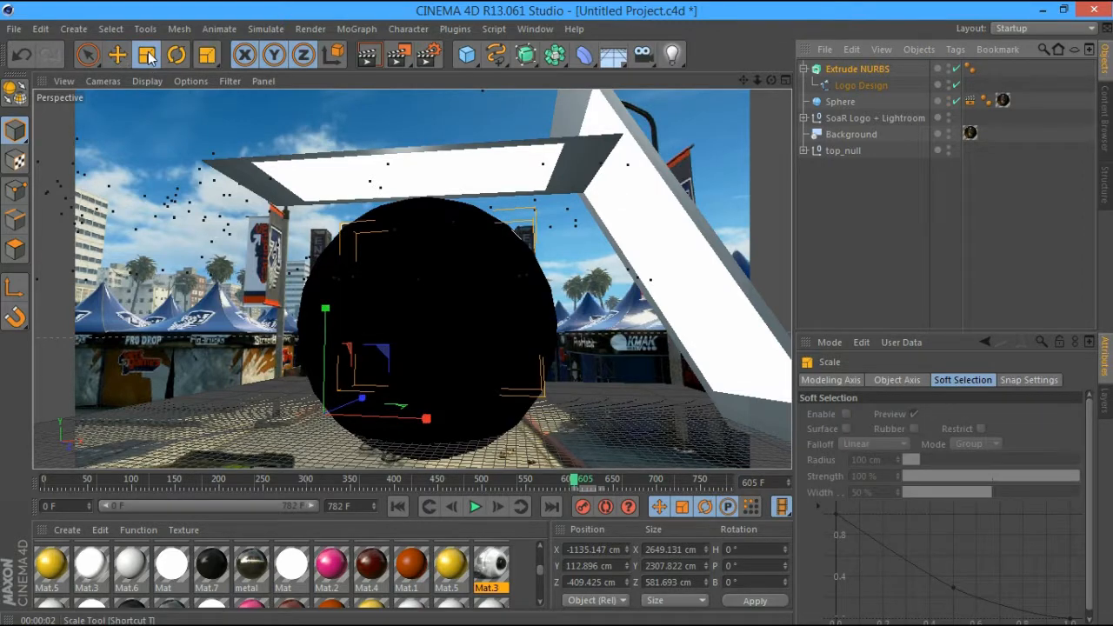
mouse_move(383, 348)
left_mouse_down()
mouse_move(403, 348)
mouse_move(401, 335)
left_mouse_up()
Enlarge the sphere to radius 1986.8 cm and test-render frame 543
left_click(848, 101)
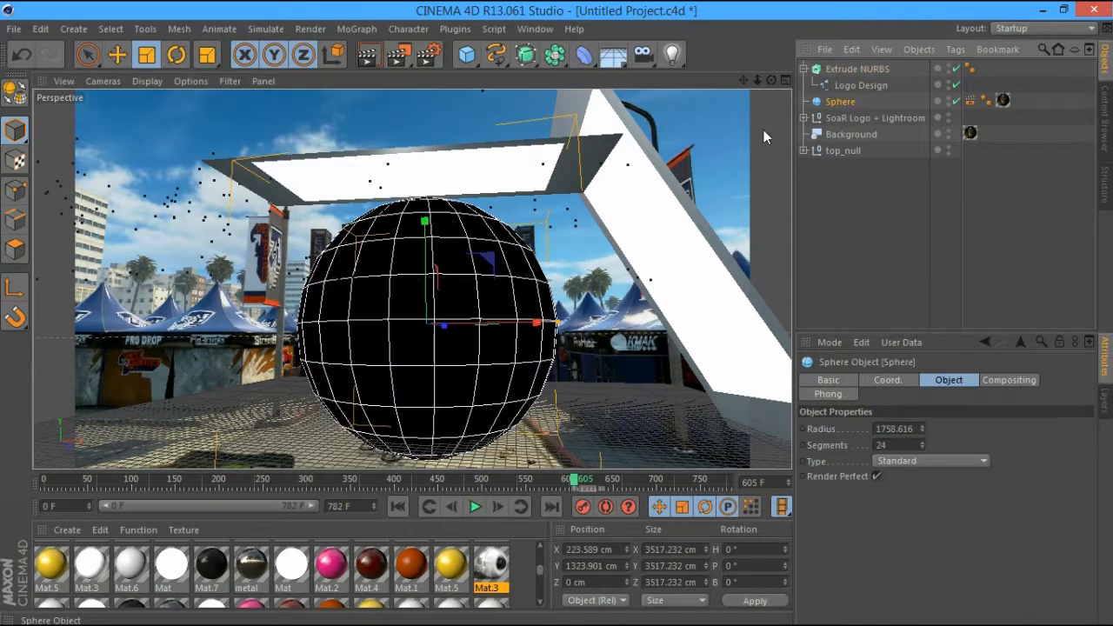
left_click_drag(472, 259, 412, 279)
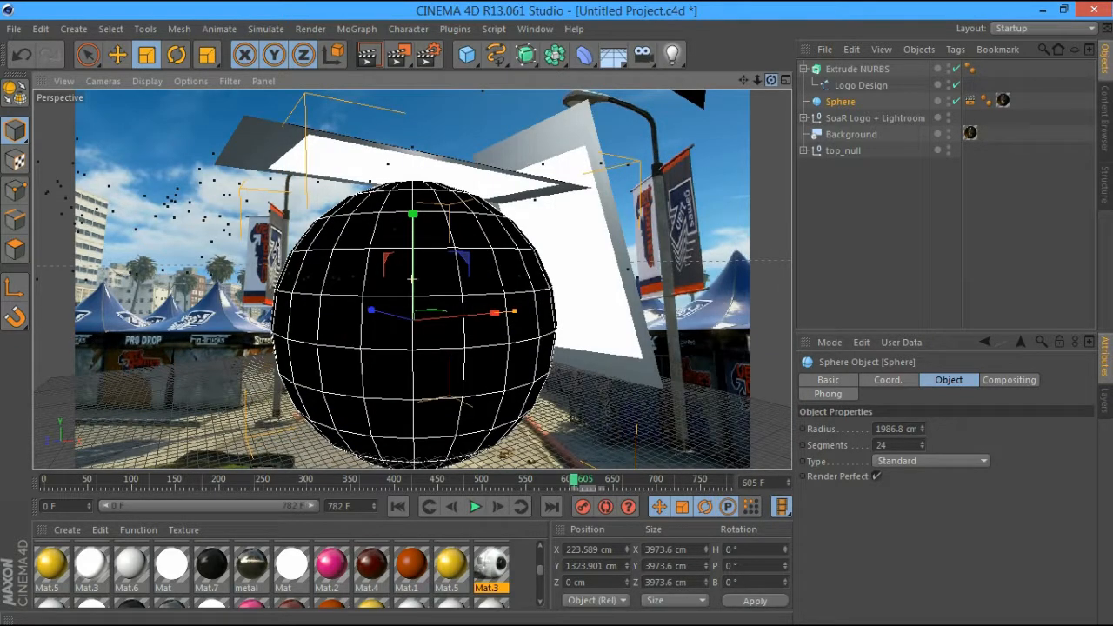
left_click_drag(574, 480, 532, 483)
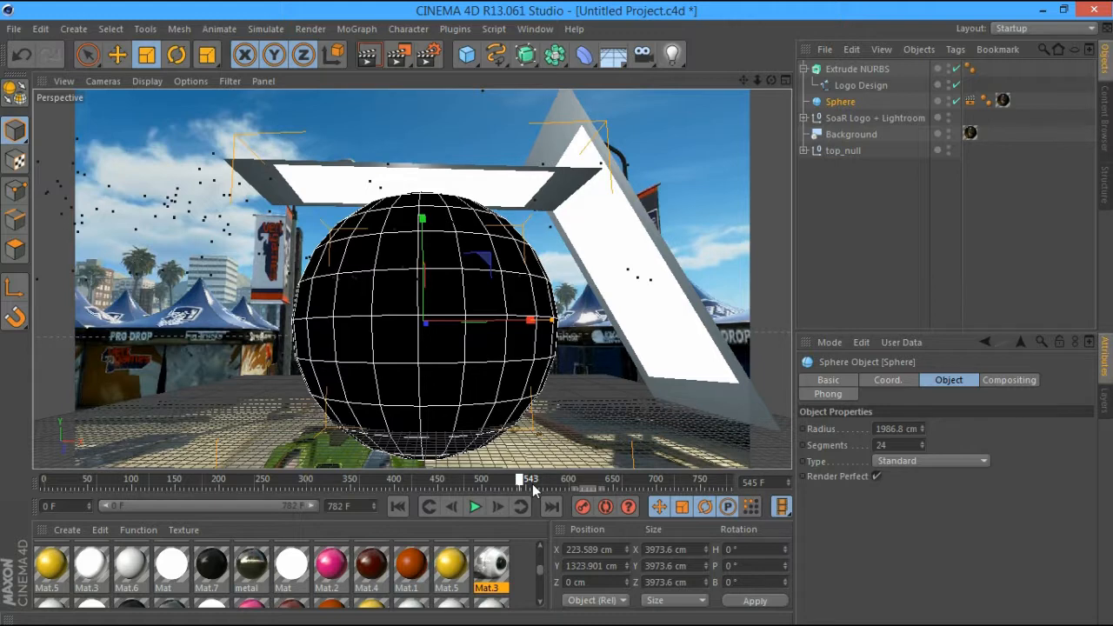
left_click(369, 55)
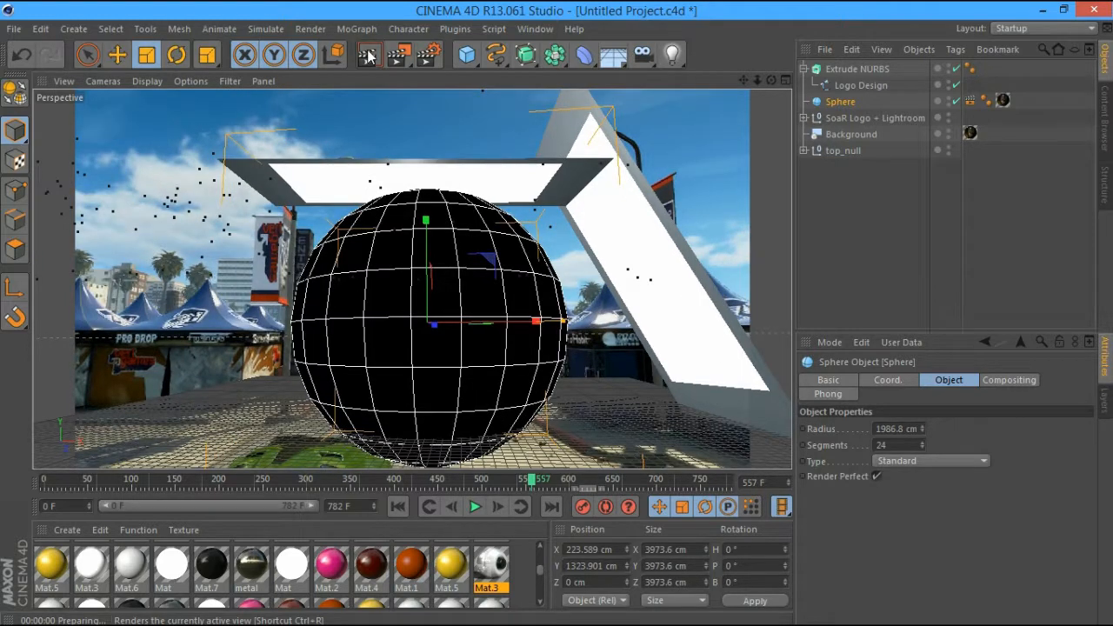
Raise the SoaR Logo + Lightroom null to Y 2974.807 cm and test-render the view
left_click(844, 209)
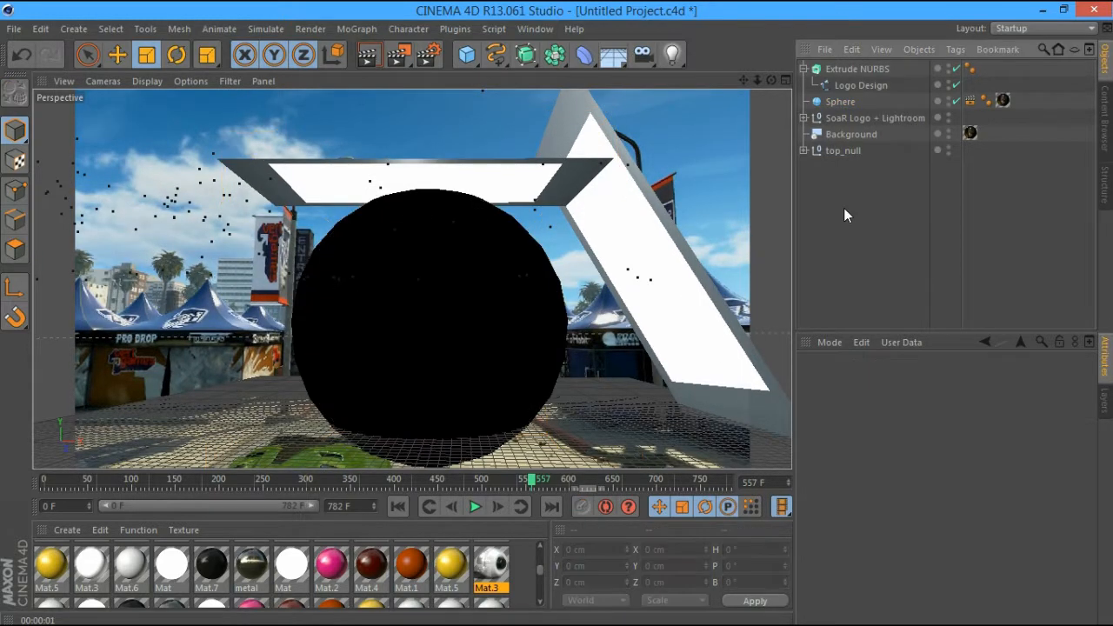
left_click_drag(415, 273, 412, 278, "alt")
left_click(804, 68)
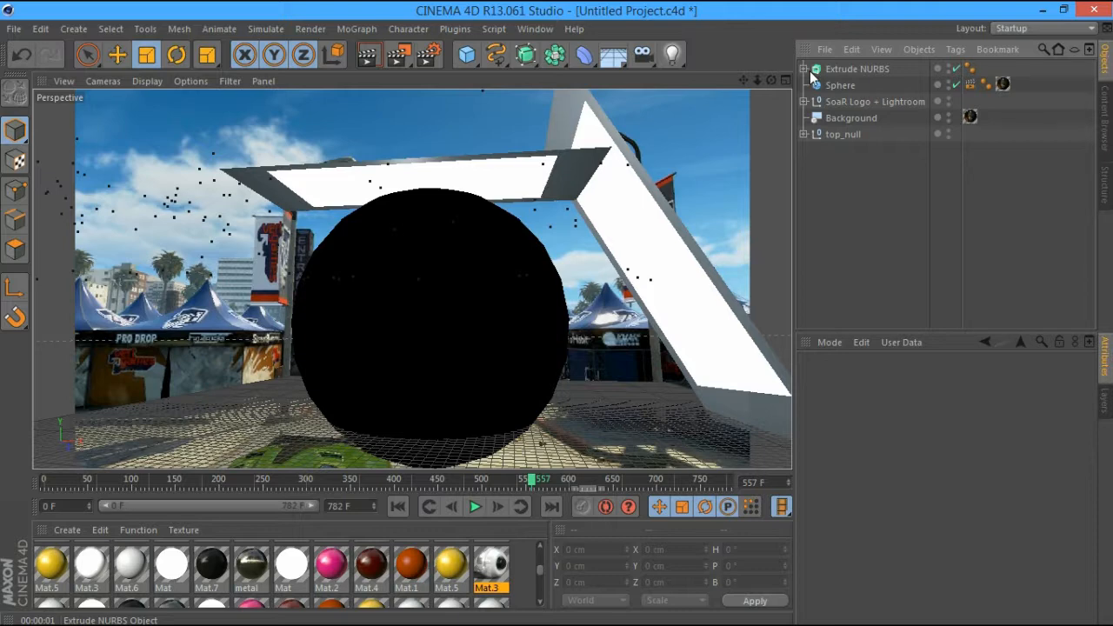
left_click(869, 102)
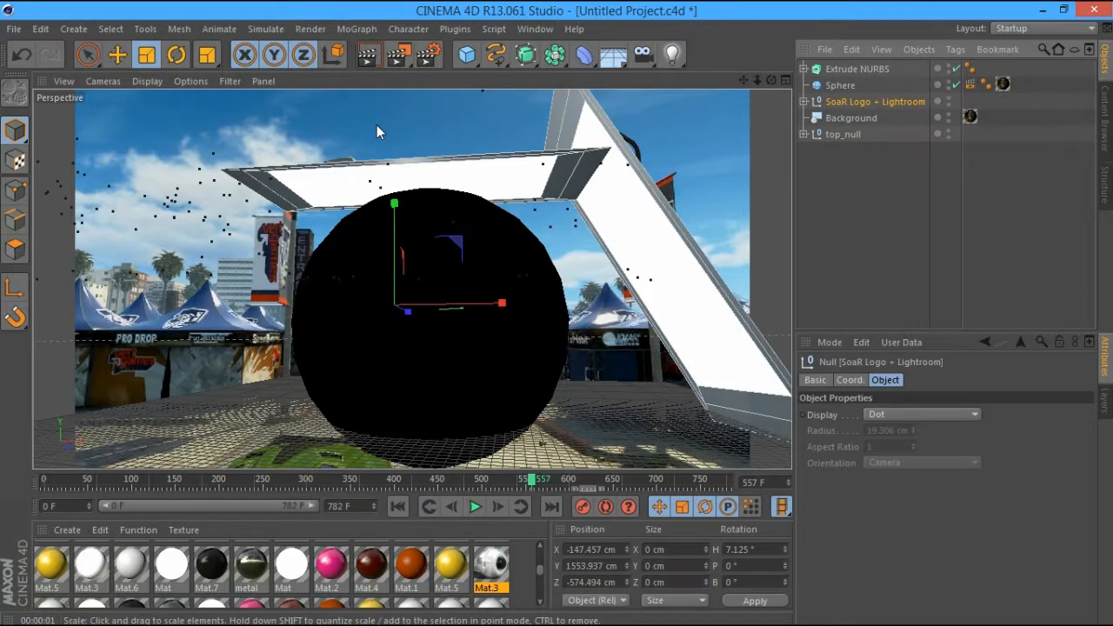
key("e")
left_click_drag(398, 213, 397, 111)
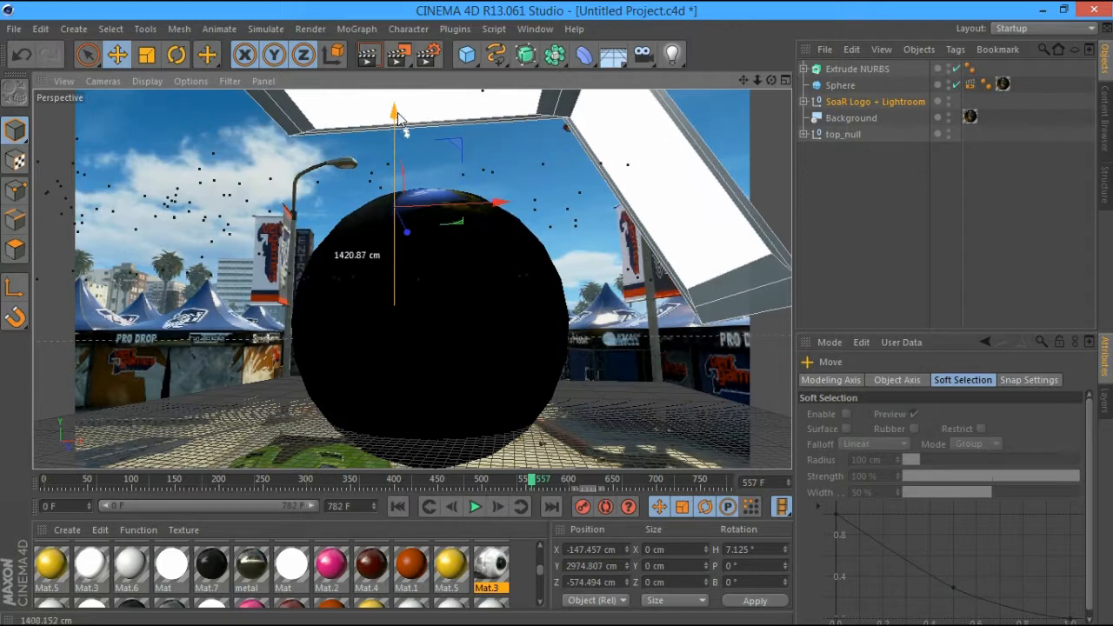
left_click(372, 55)
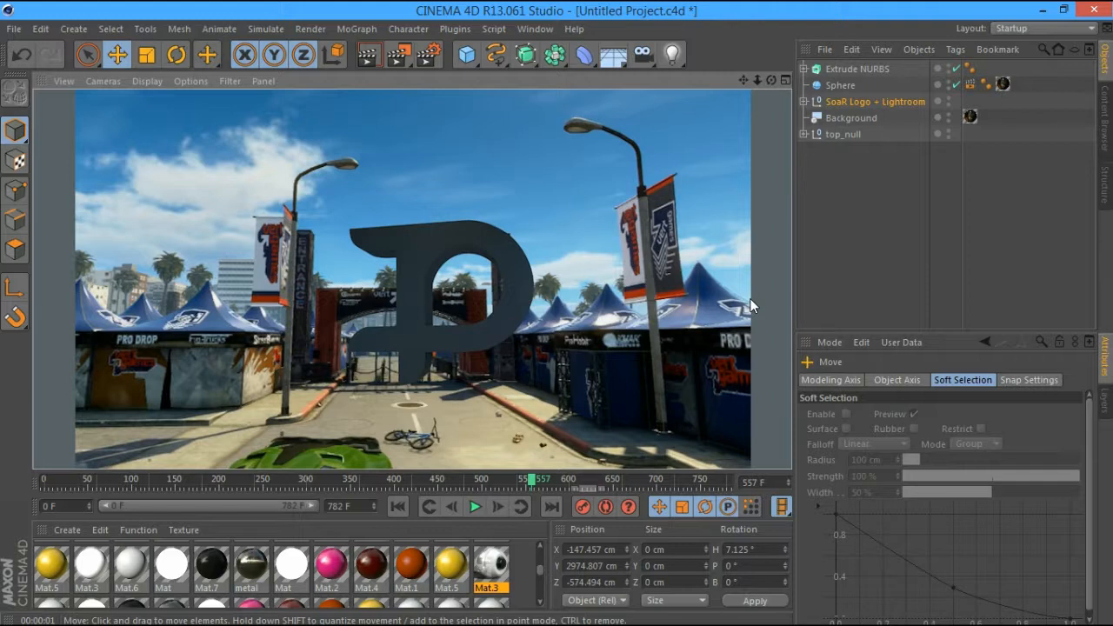
left_click(856, 68)
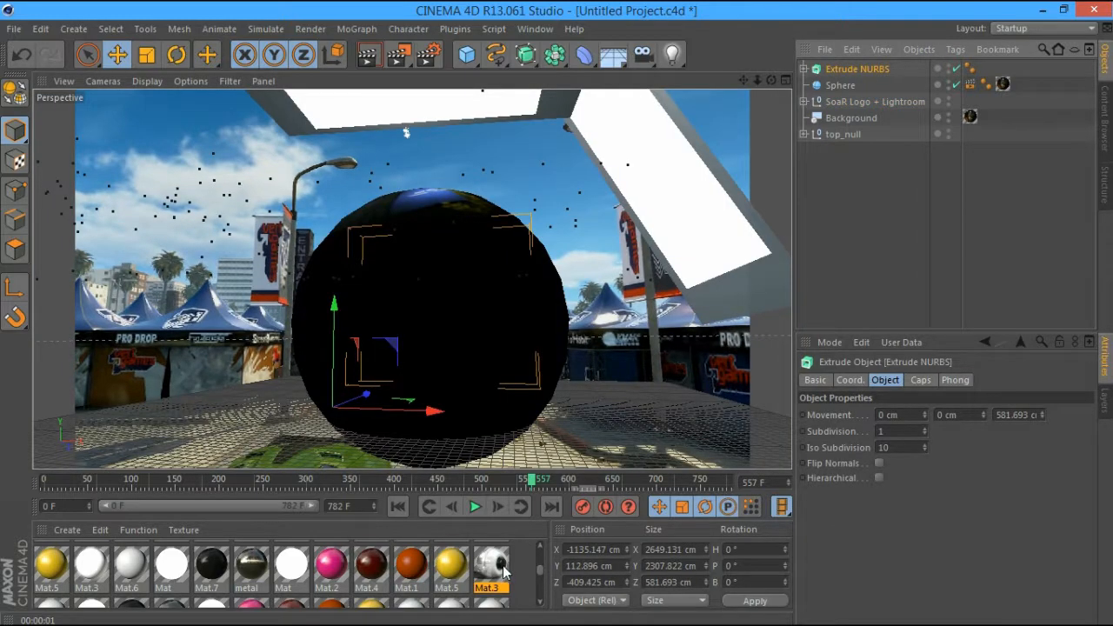
Apply Mat.3 to the logo and test-render it
left_click_drag(865, 78, 865, 73)
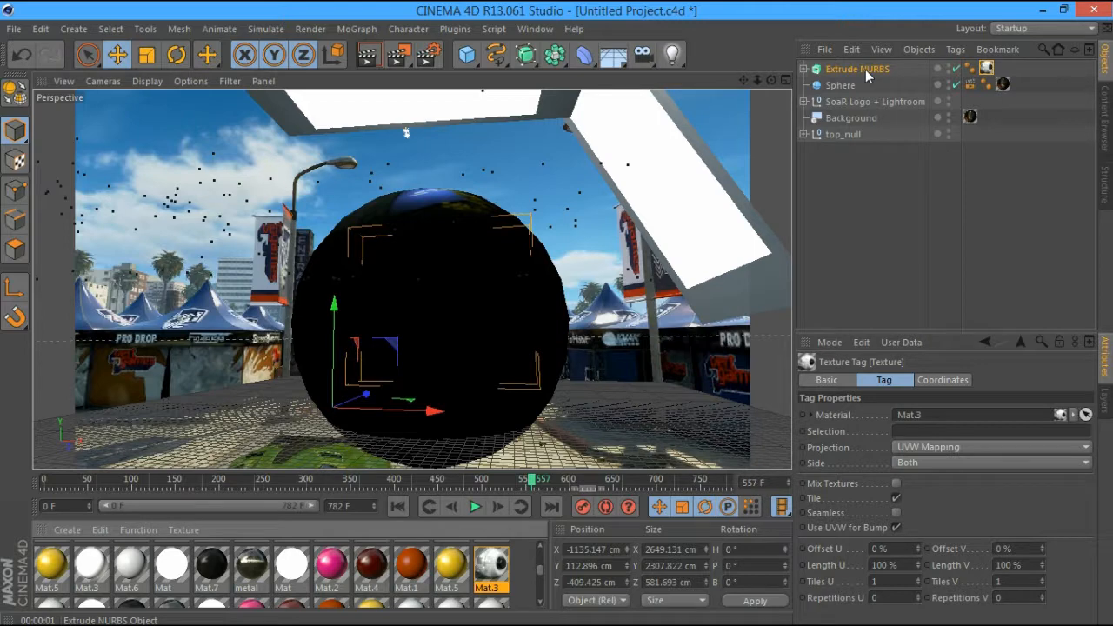
left_click(363, 60)
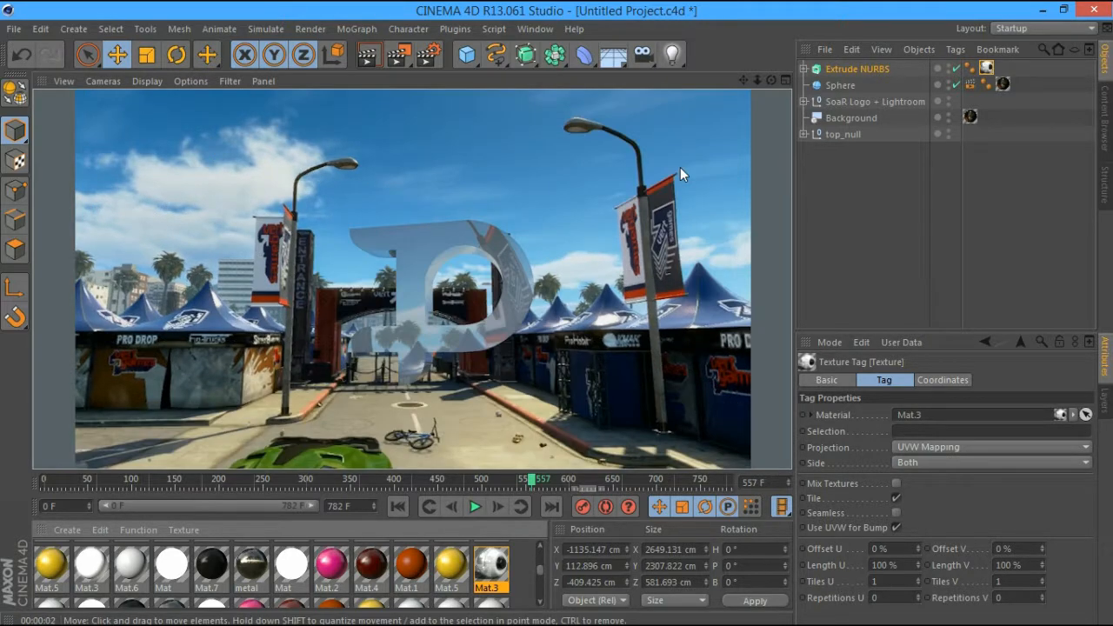
left_click(825, 241)
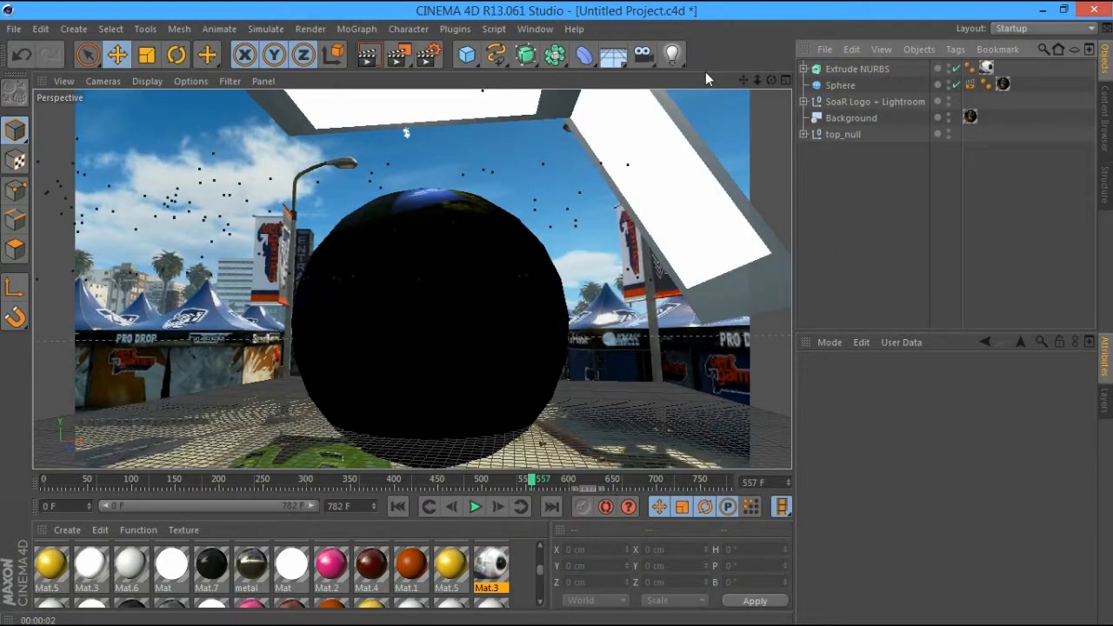
Hide the sphere, turn the P logo to a 5.6° heading and test-render
left_click(948, 81)
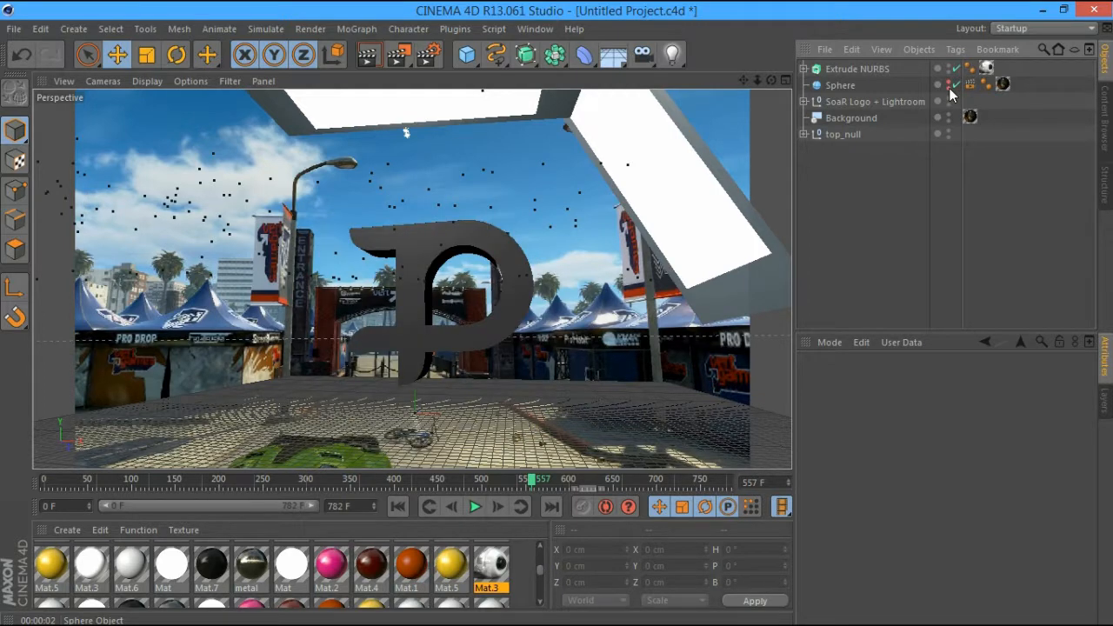
left_click_drag(774, 79, 835, 98)
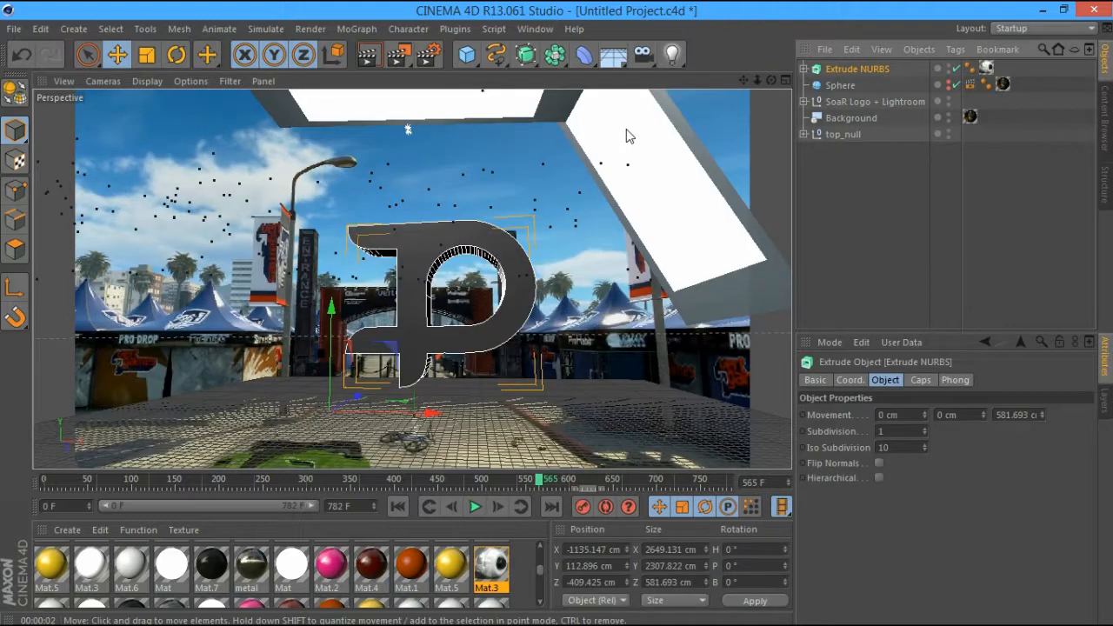
key("r")
left_click_drag(372, 424, 385, 423)
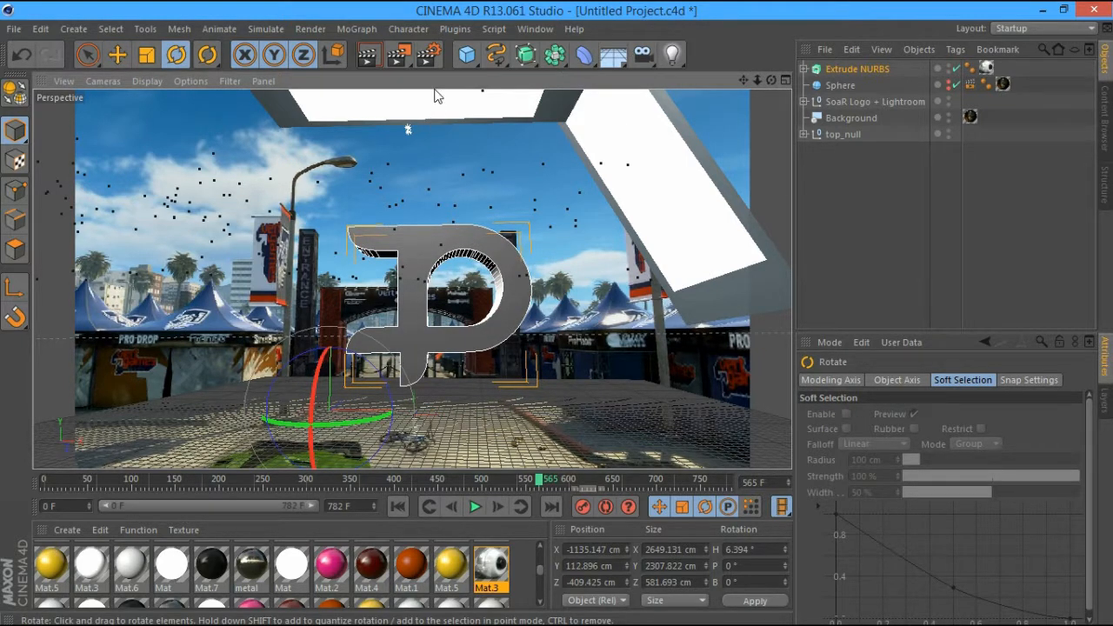
key("ctrl+r")
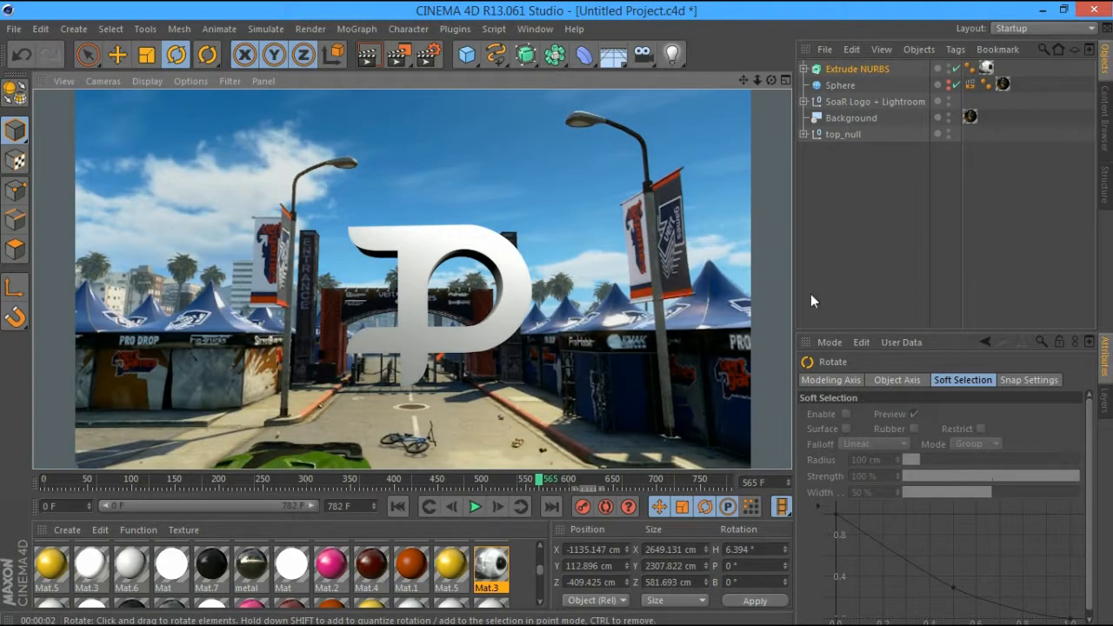
left_click(883, 296)
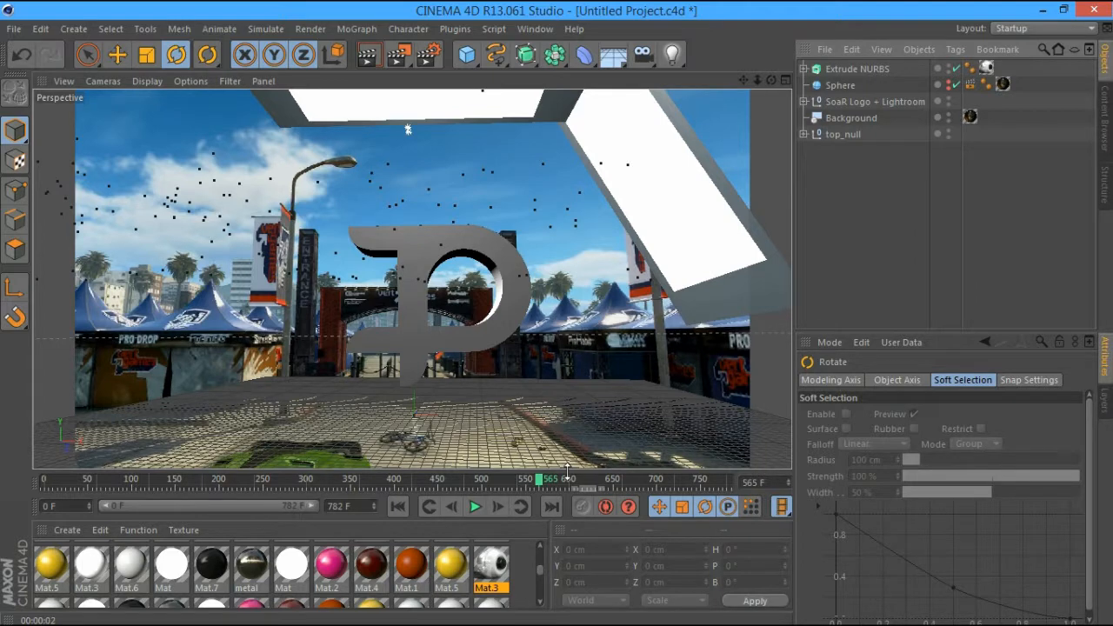
Scrub to frame 611, show the sphere again and render the view
left_click_drag(567, 470, 299, 458)
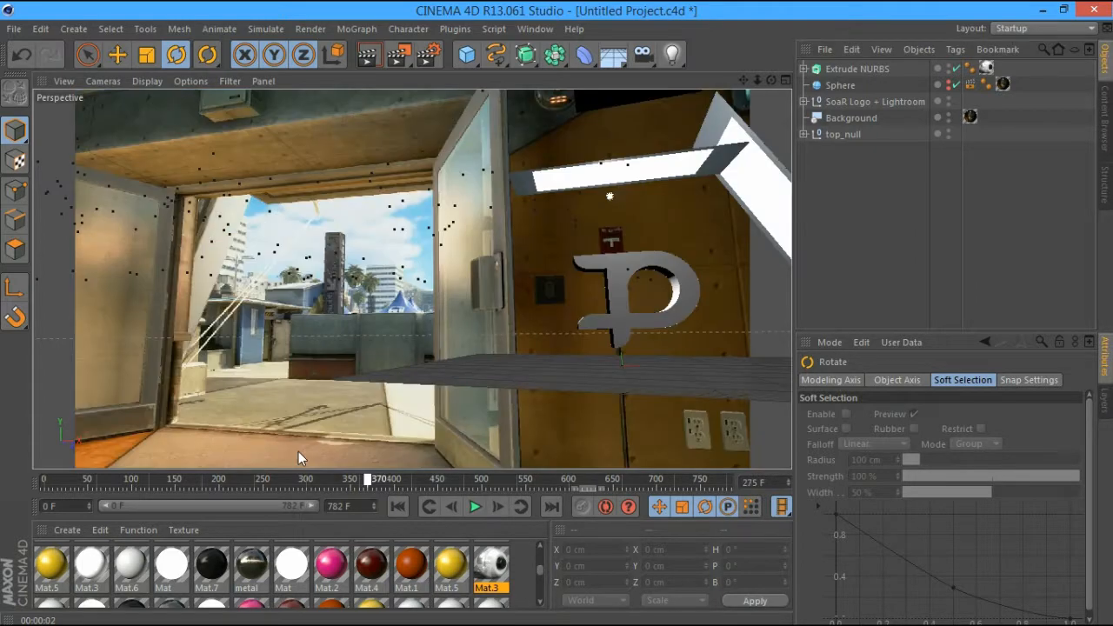
left_click_drag(300, 478, 579, 452)
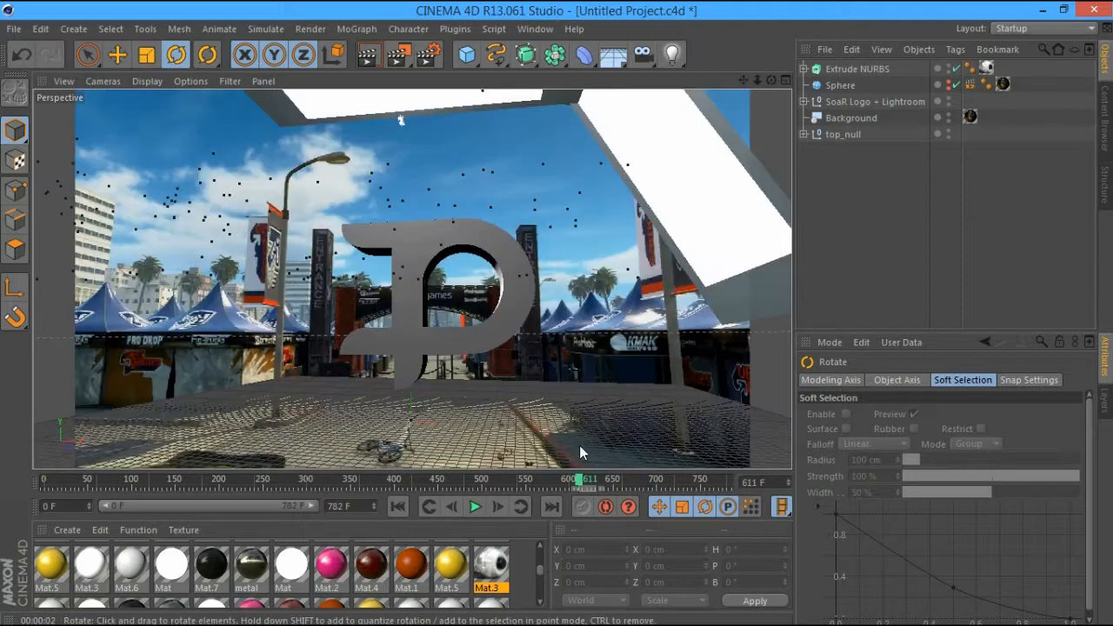
left_click(948, 88, "alt")
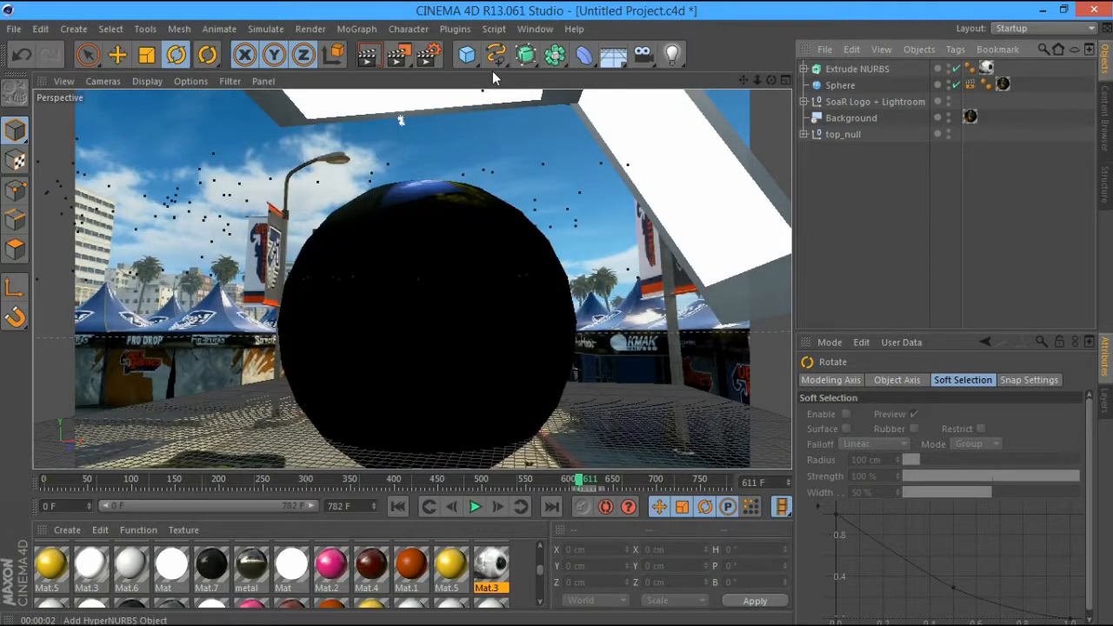
key("ctrl+r")
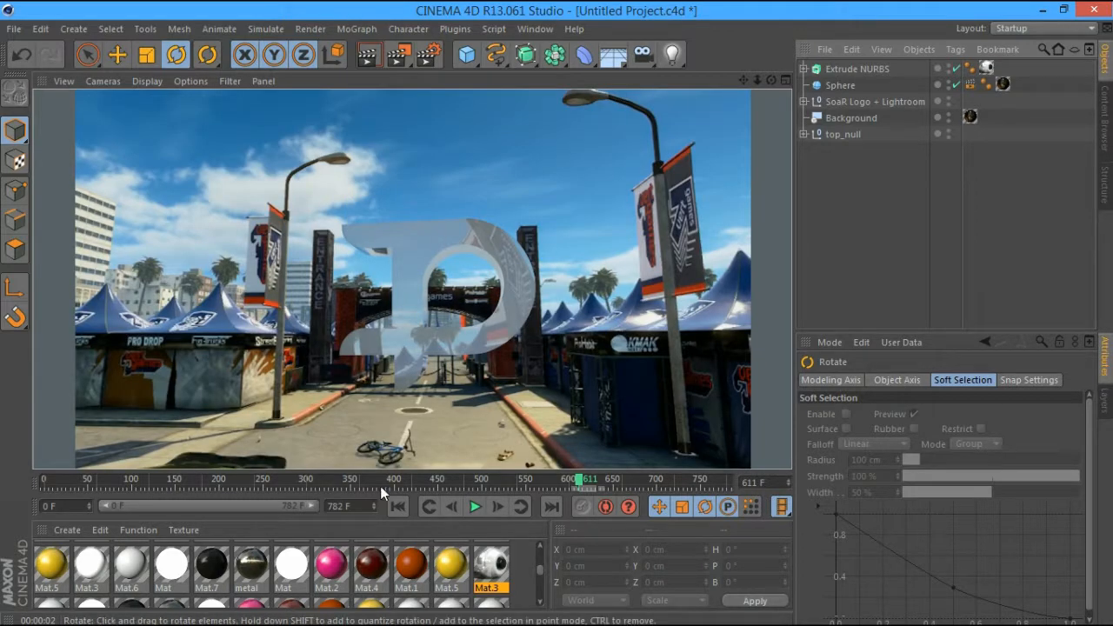
Inspect Mat.3 in the Material Editor and re-render the frame
left_click(499, 569)
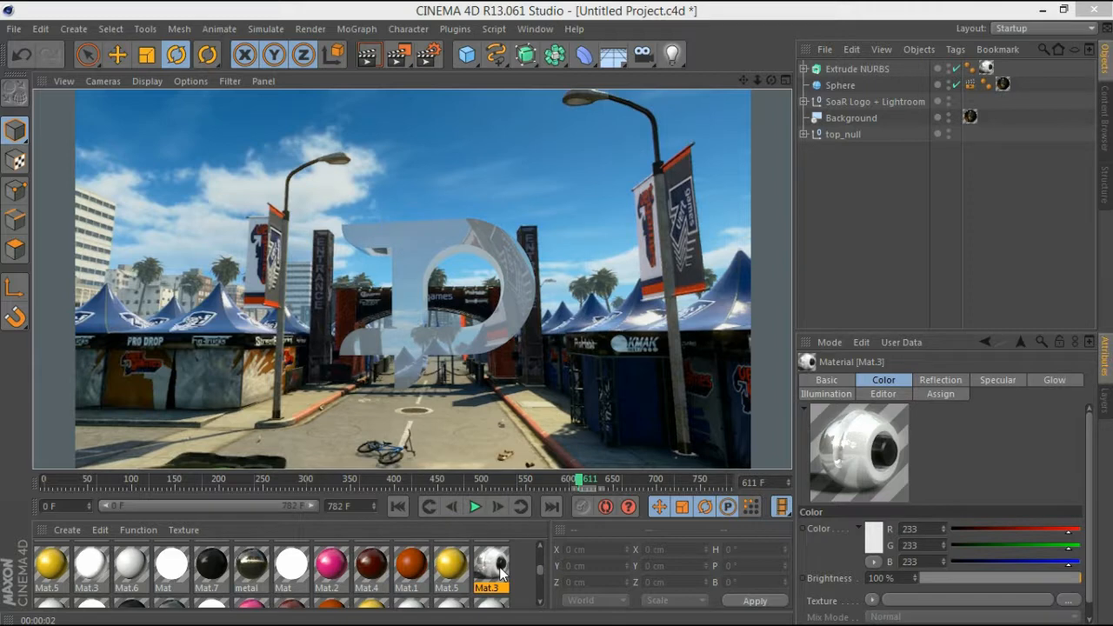
double_click(499, 569)
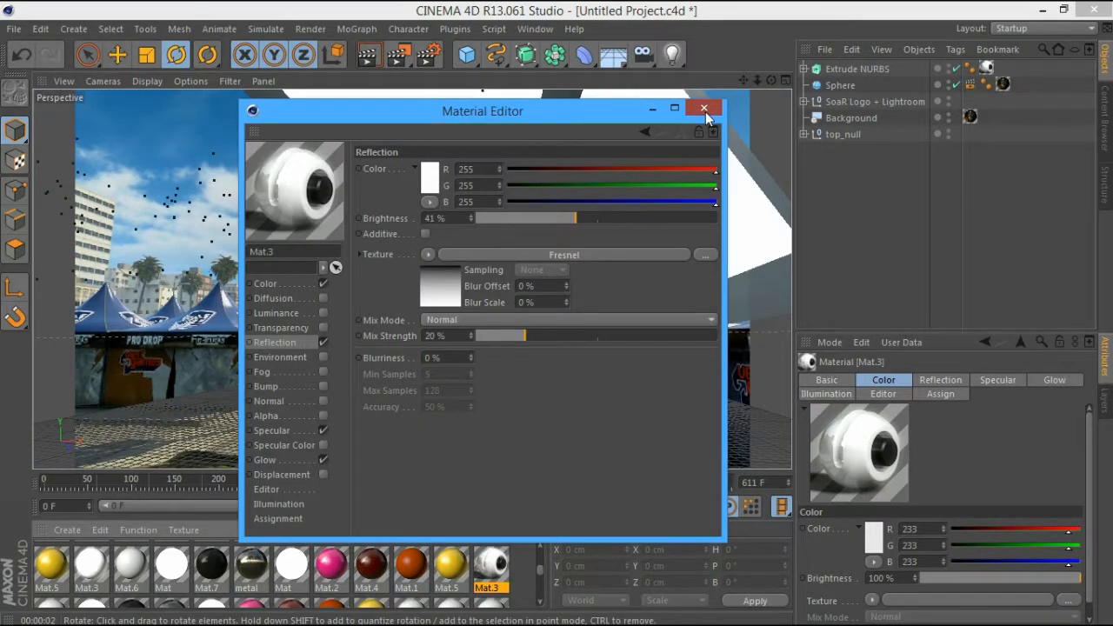
left_click(704, 109)
key("ctrl+r")
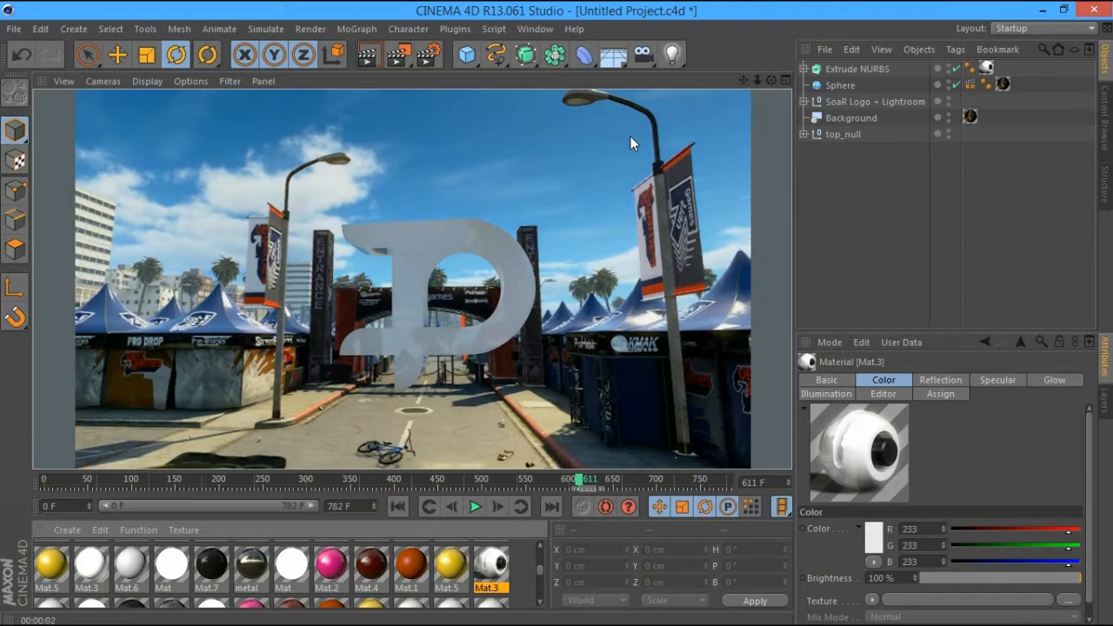
left_click(630, 136)
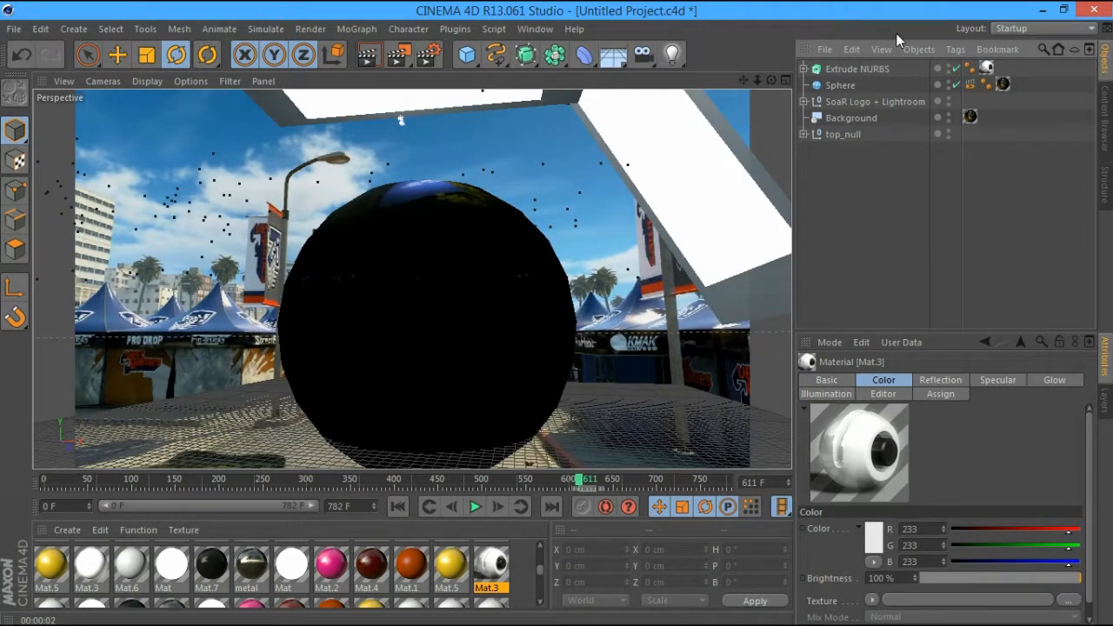
left_click(923, 68)
Hide the sphere and add a new Cube to the scene
left_click(948, 82)
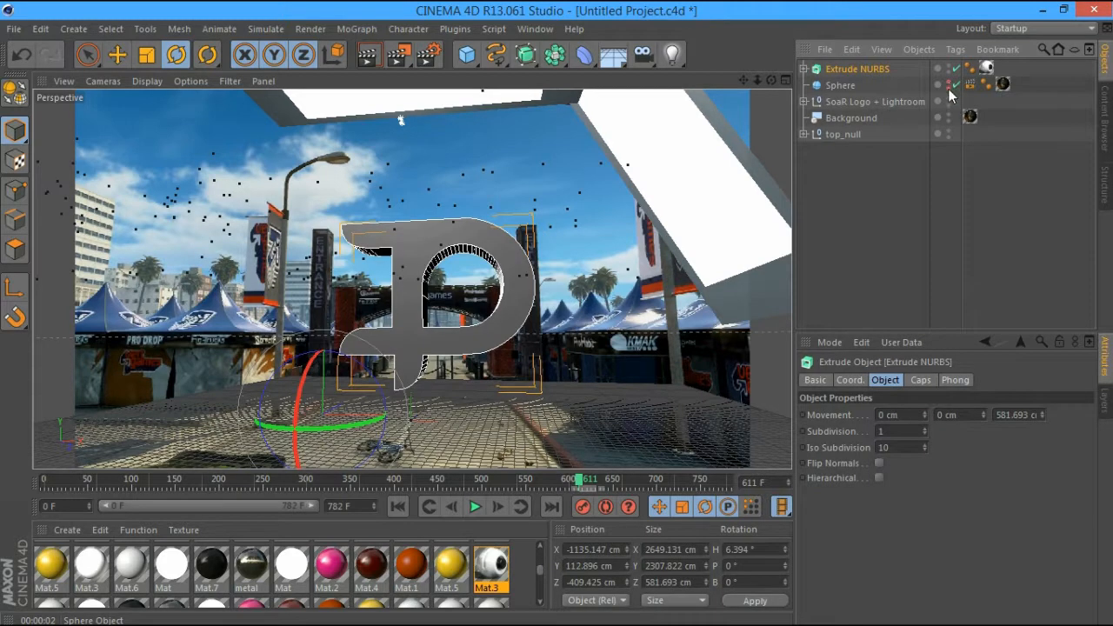
left_click(907, 245)
left_click(867, 66)
left_click_drag(467, 55, 524, 105)
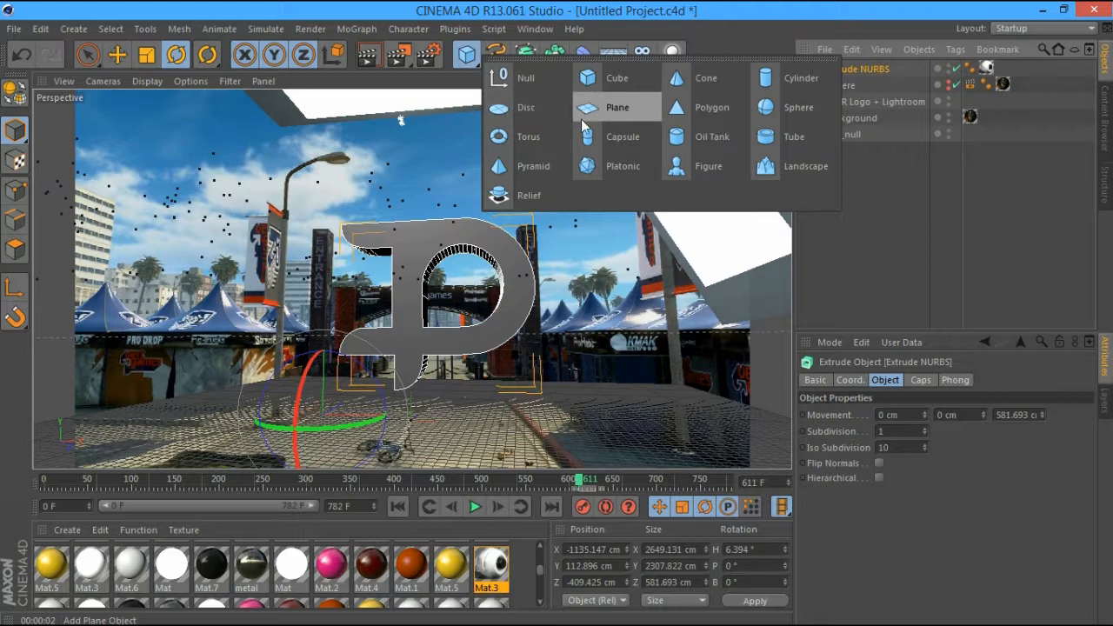
left_click(609, 78)
Scale the cube up to about 2394 cm and turn its heading to 6.159°
left_click(146, 54)
left_click_drag(408, 391, 670, 157)
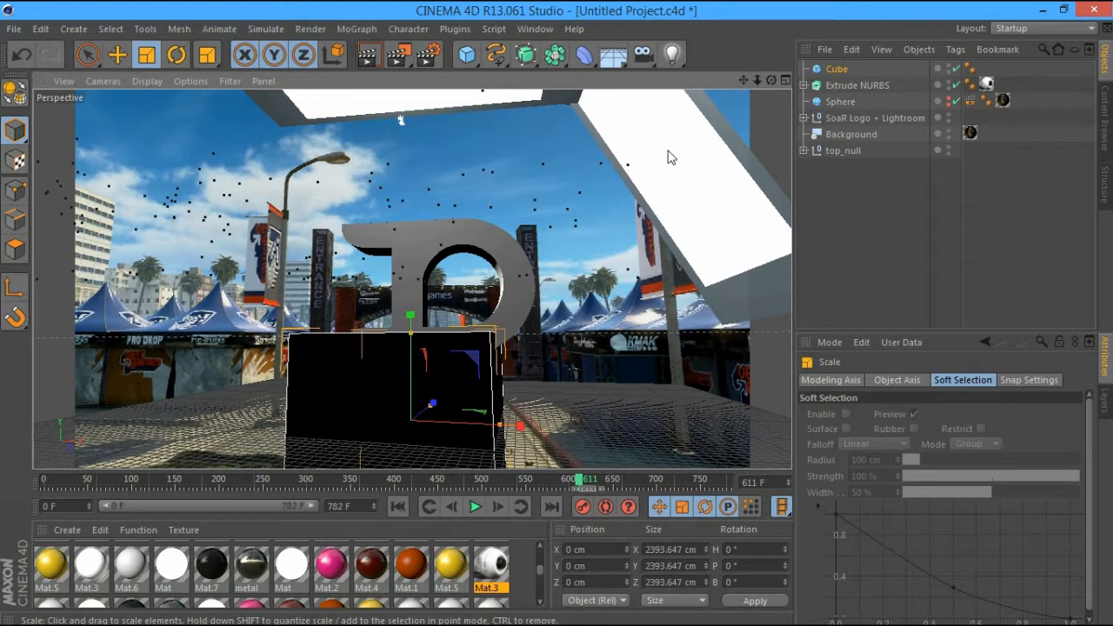
left_click_drag(771, 81, 183, 78)
left_click(176, 54)
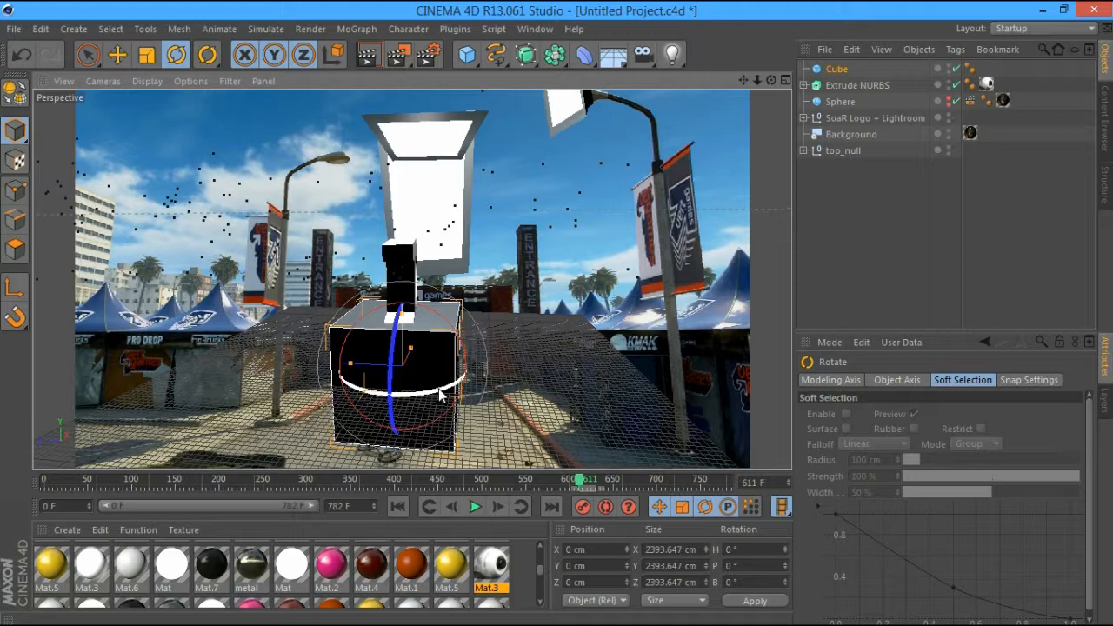
left_click_drag(440, 396, 470, 393)
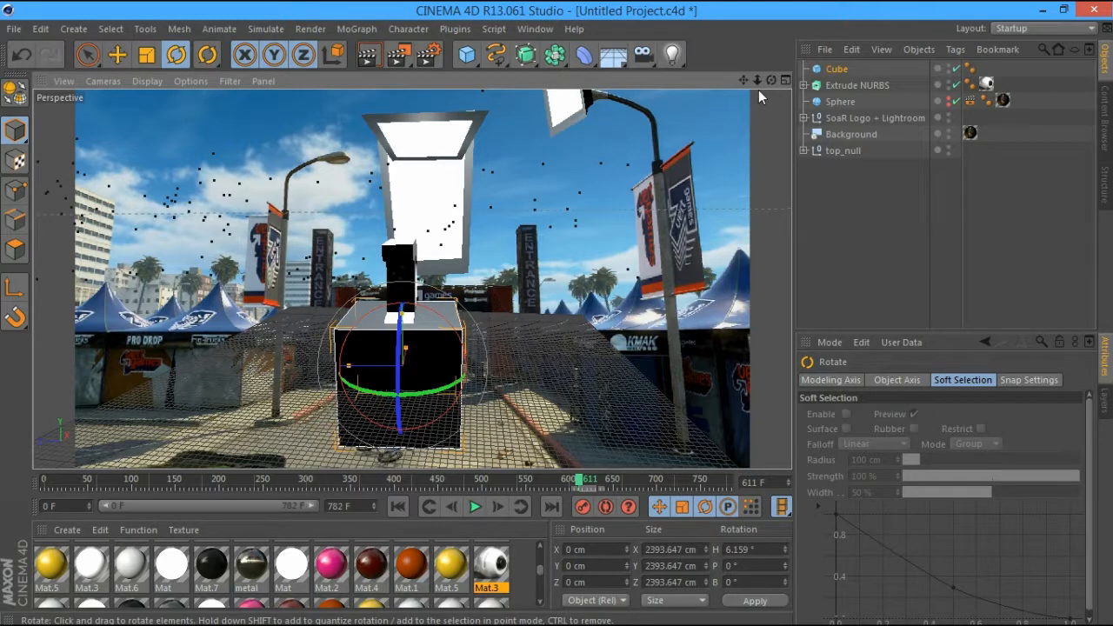
left_click_drag(771, 80, 481, 351)
key("ctrl+z")
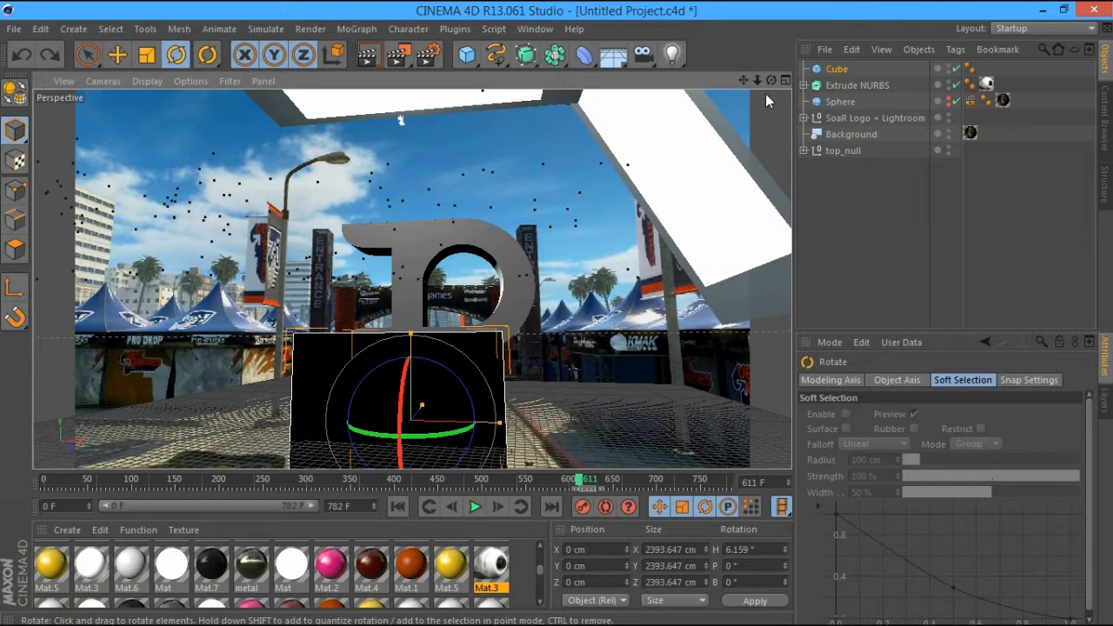
Lift the cube to Y 1744.042 cm and slide it to the right
left_click_drag(770, 80, 770, 82)
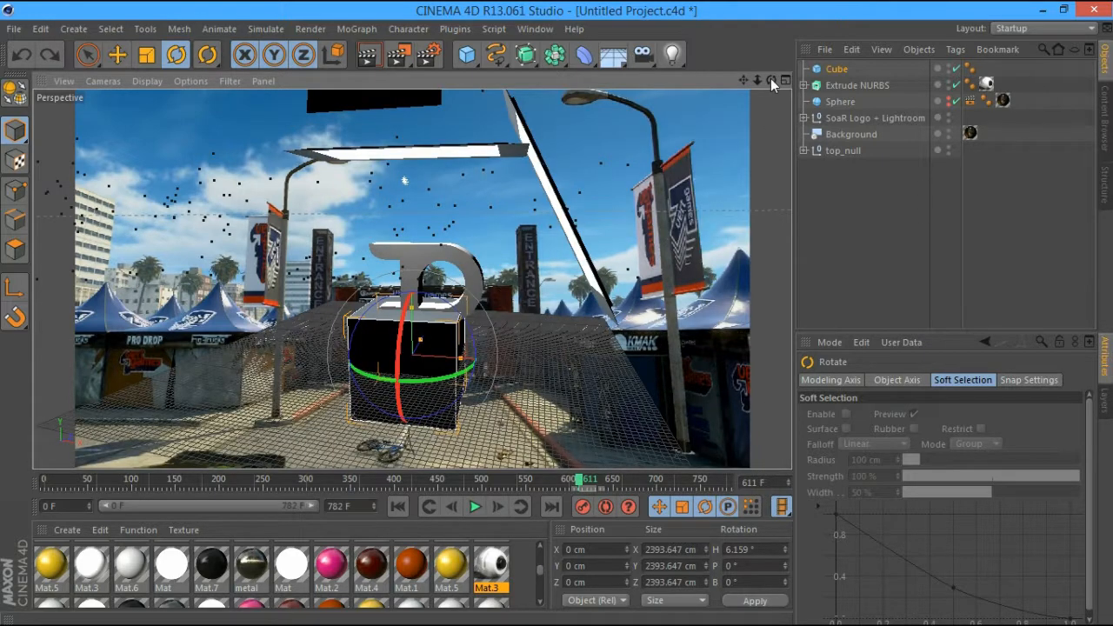
key("e")
left_click_drag(417, 268, 415, 187)
left_click_drag(520, 292, 552, 292)
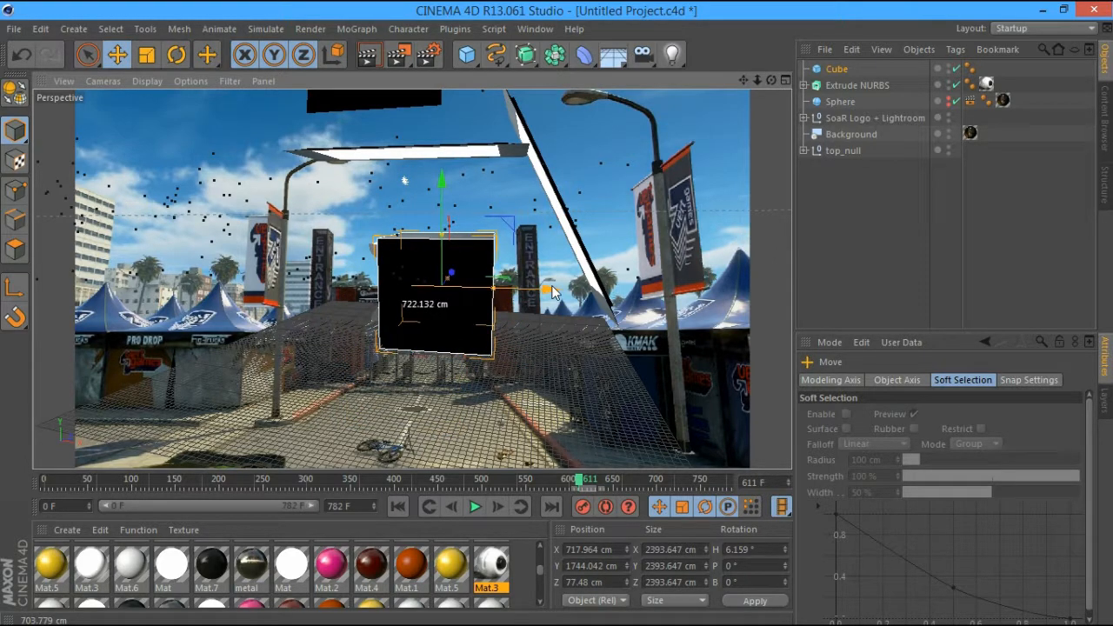
Enlarge the cube slightly, then jump to frame 555 and render the camera view
key("t")
mouse_move(552, 292)
left_mouse_down()
mouse_move(528, 218)
mouse_move(542, 209)
mouse_move(543, 289)
left_mouse_up()
key("e")
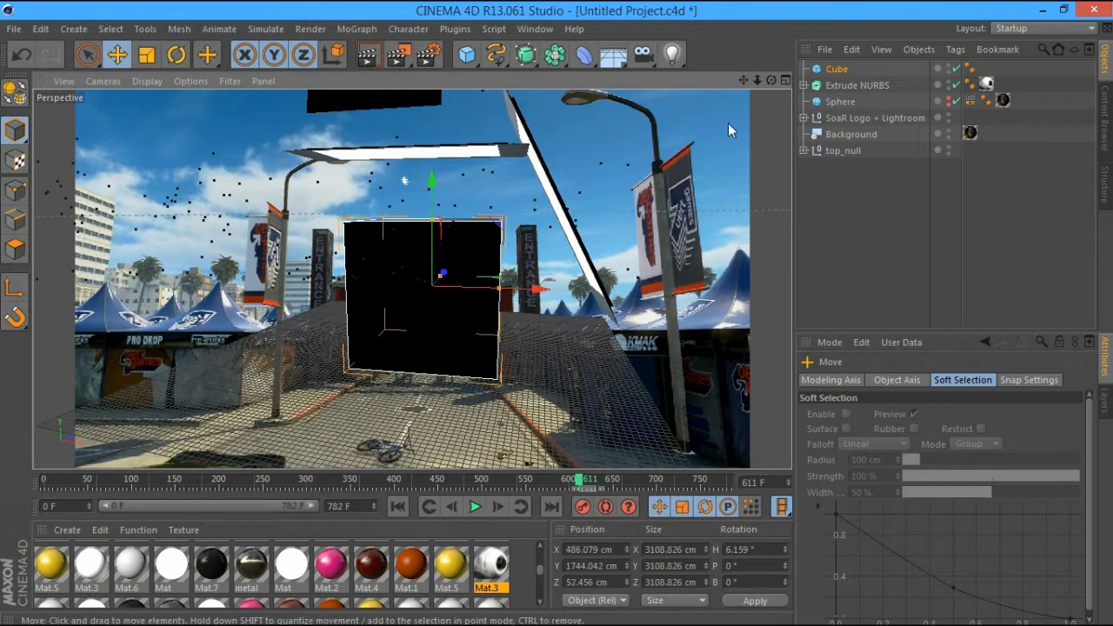
left_click_drag(771, 80, 770, 39)
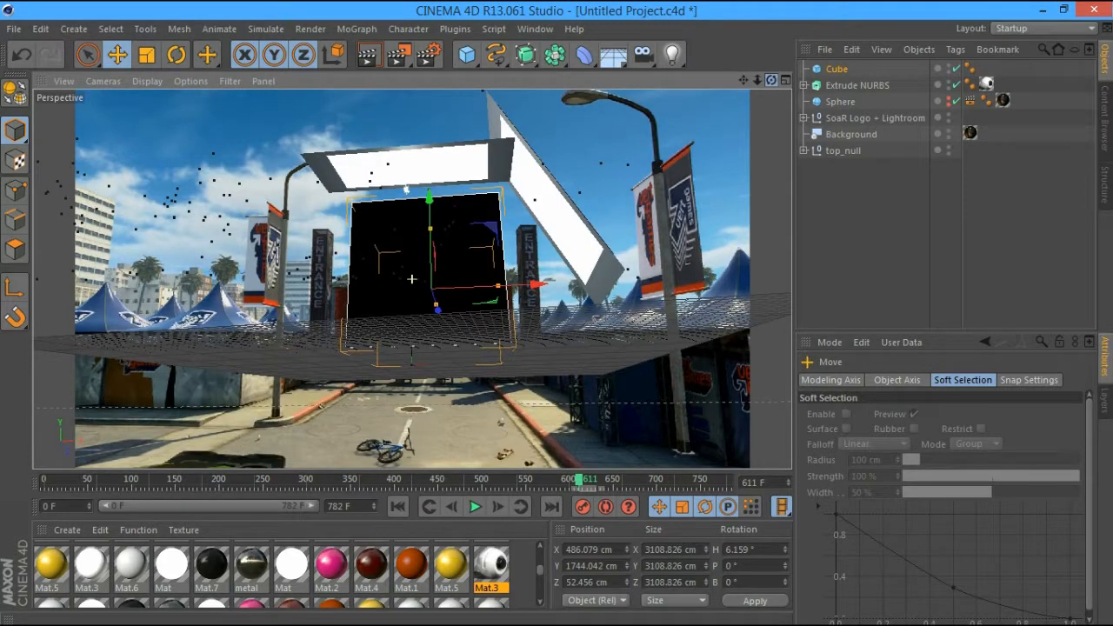
left_click_drag(771, 80, 556, 115)
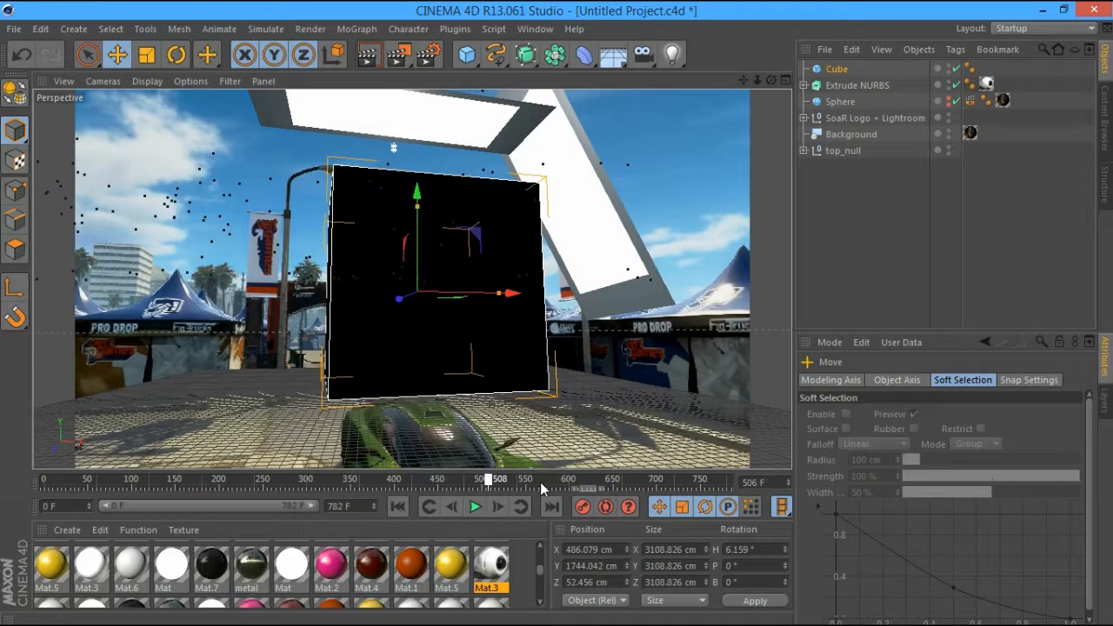
left_click(535, 481)
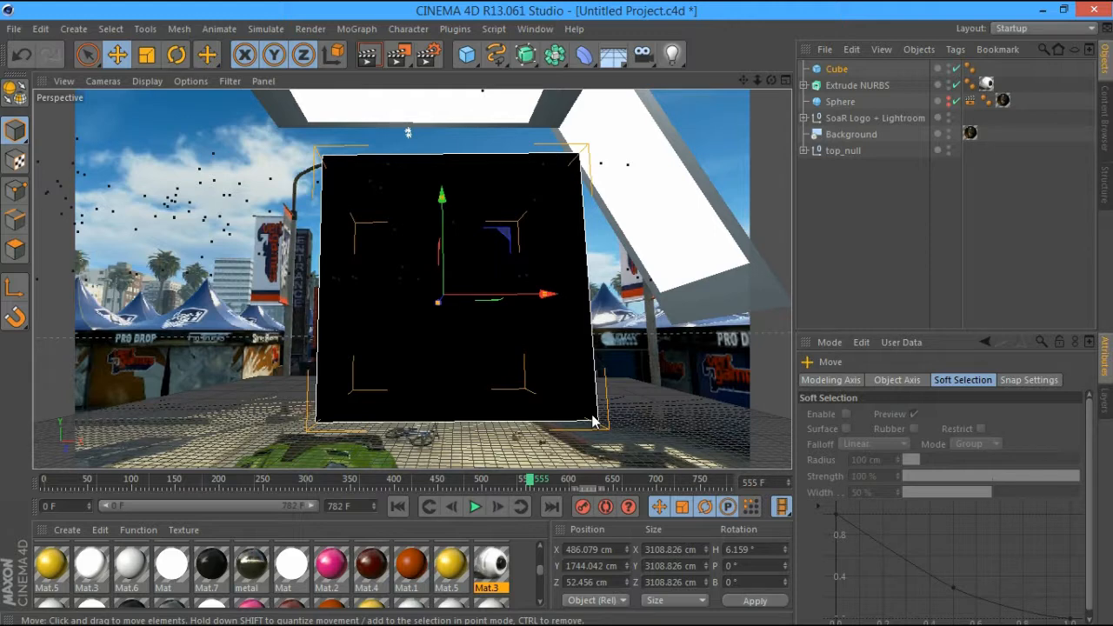
left_click(367, 55)
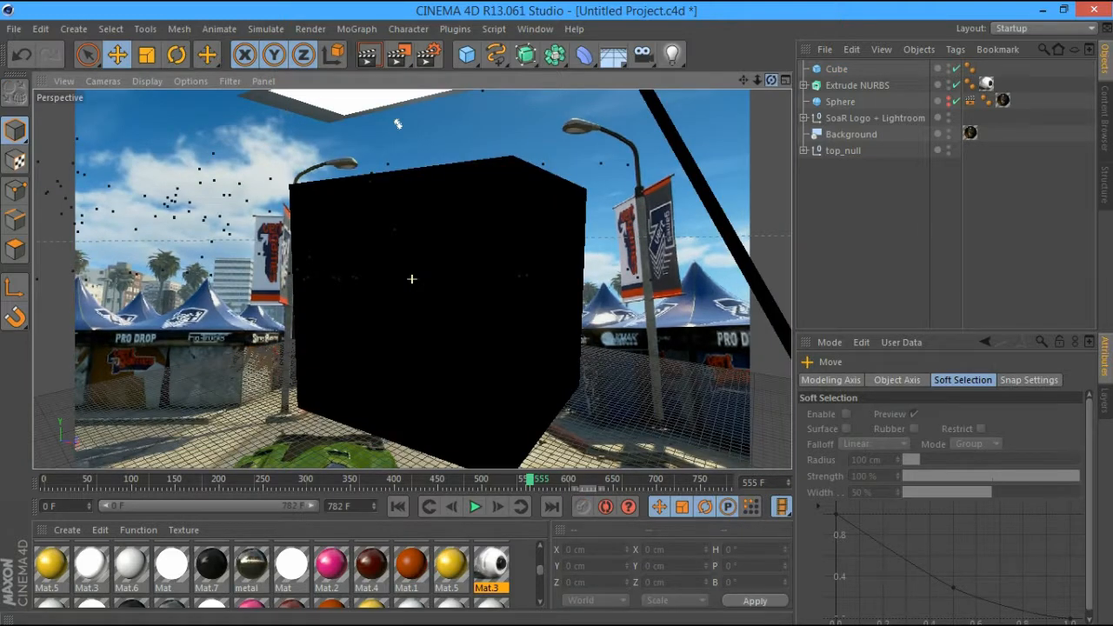
Shrink the cube to about 2536 cm and widen it along its X axis
left_click_drag(771, 80, 822, 83)
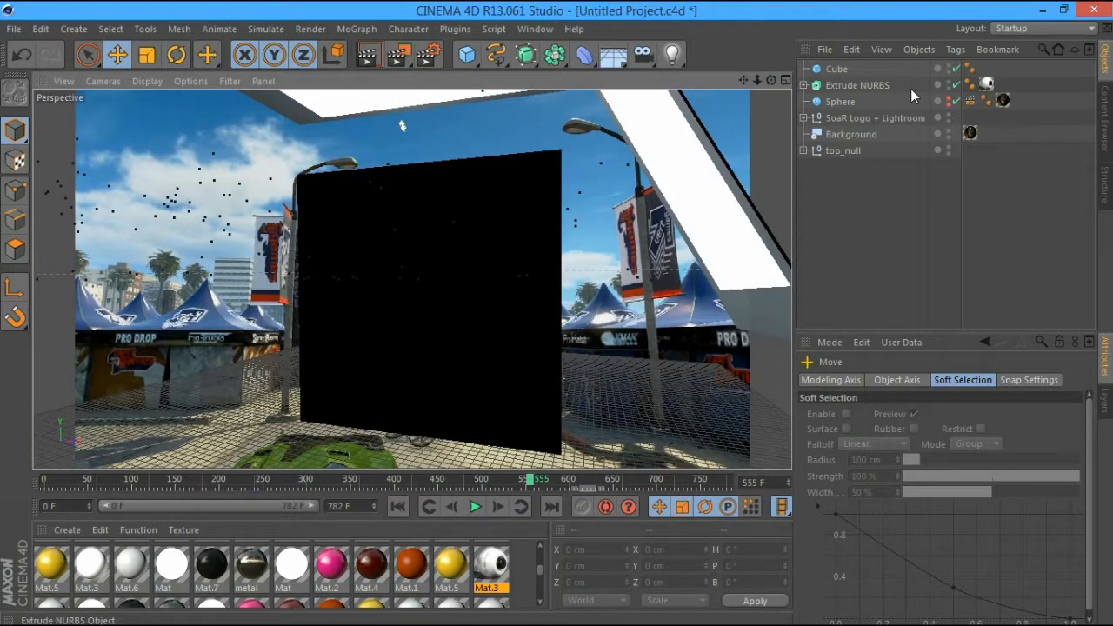
key("t")
left_click(508, 224)
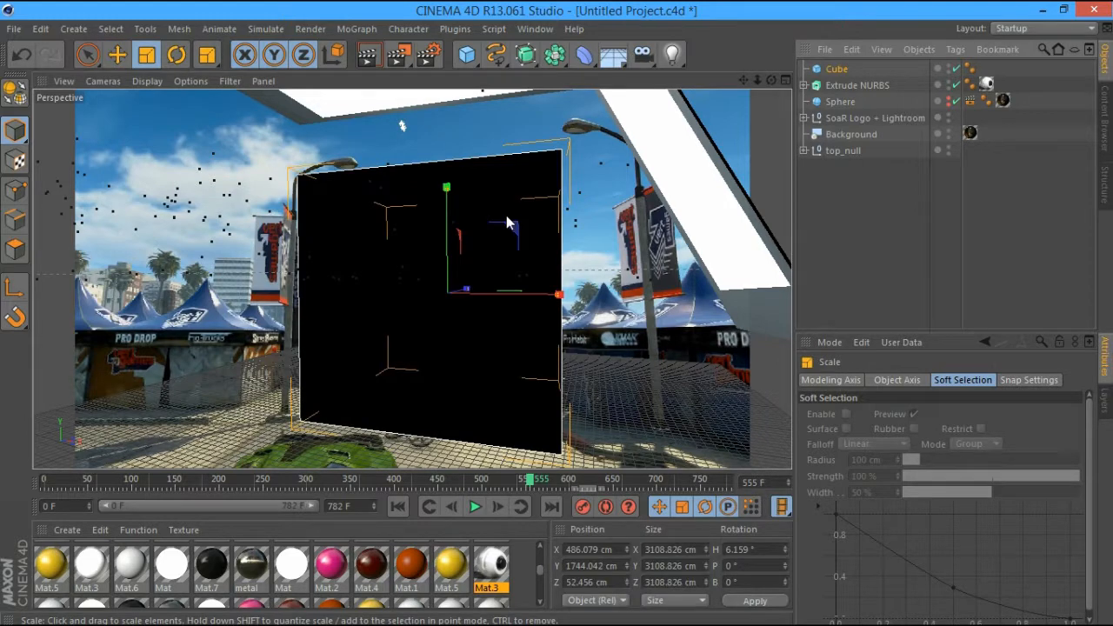
left_click_drag(508, 224, 484, 231)
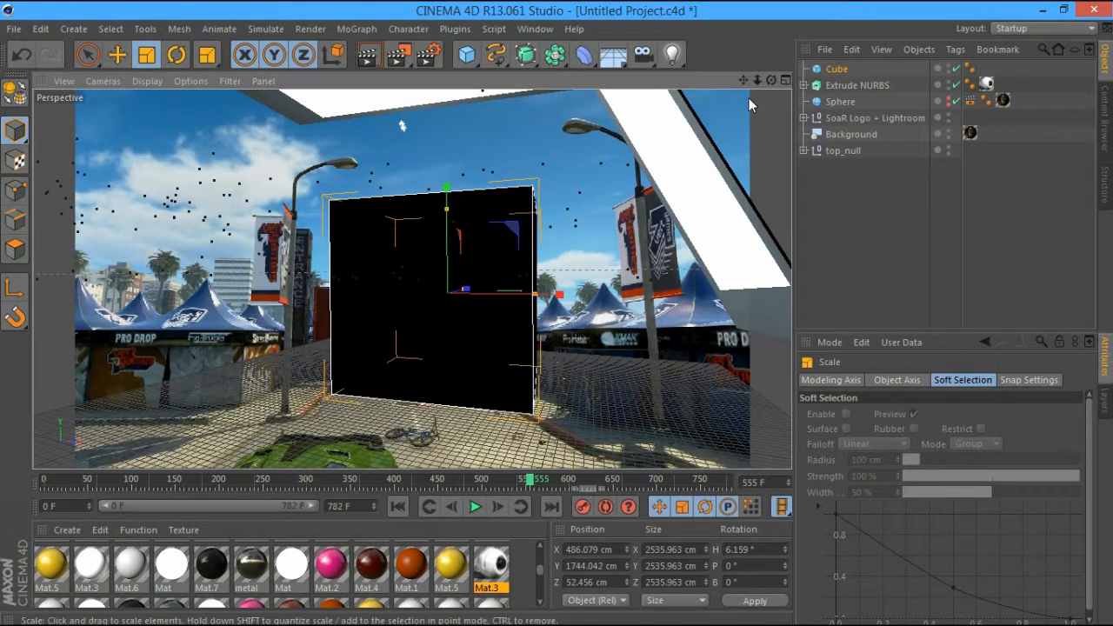
left_click_drag(771, 81, 771, 85)
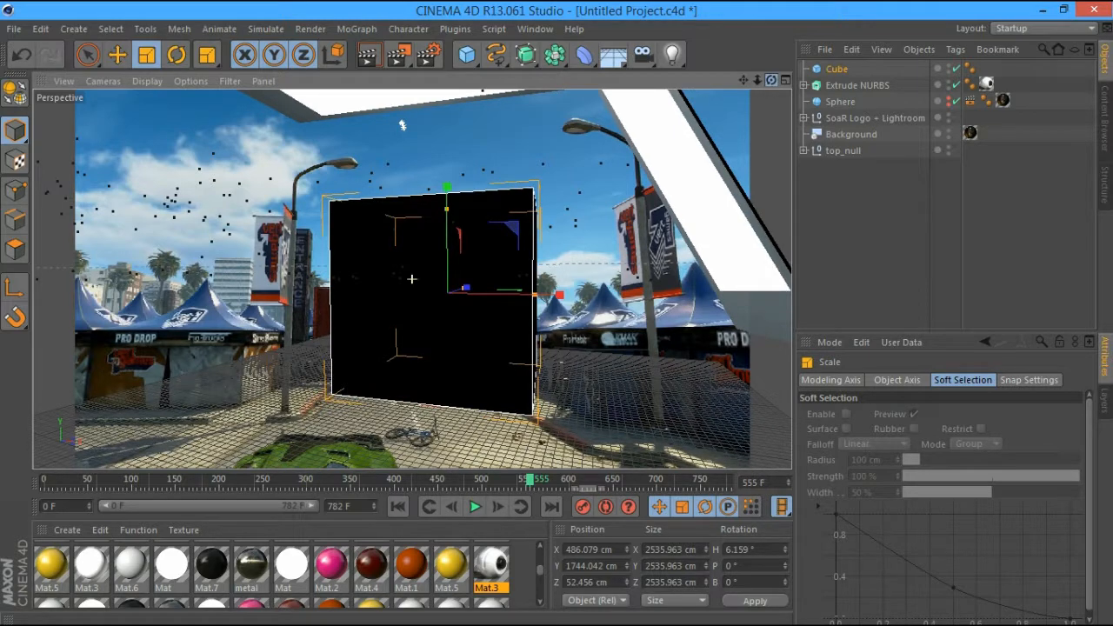
left_click_drag(401, 125, 410, 123)
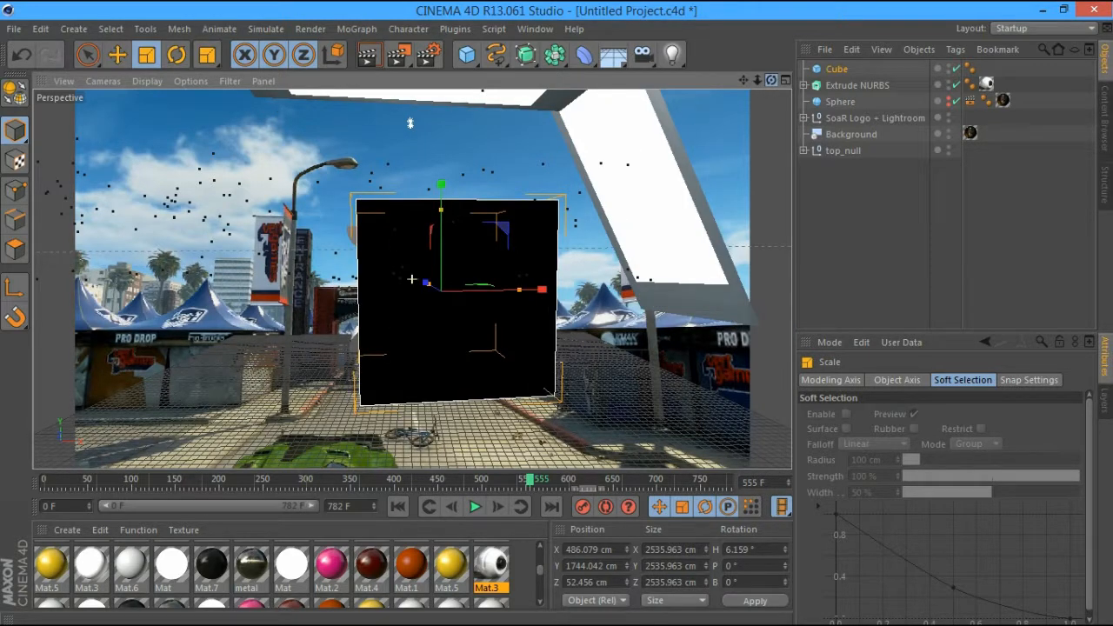
left_click_drag(518, 290, 528, 292)
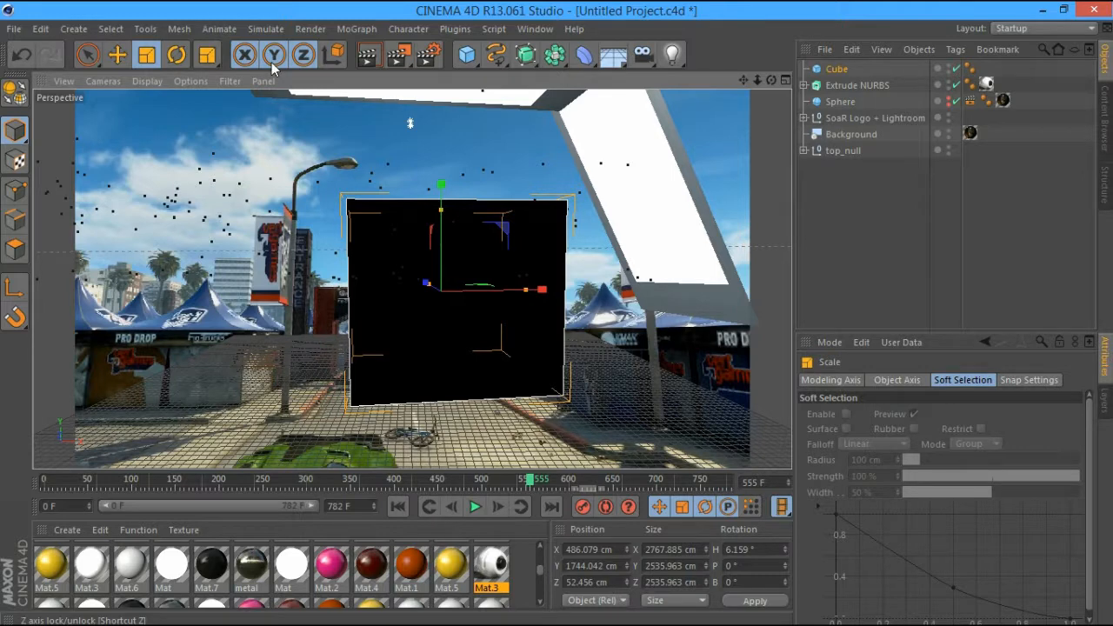
Shift the cube slightly left along its X axis
left_click(120, 55)
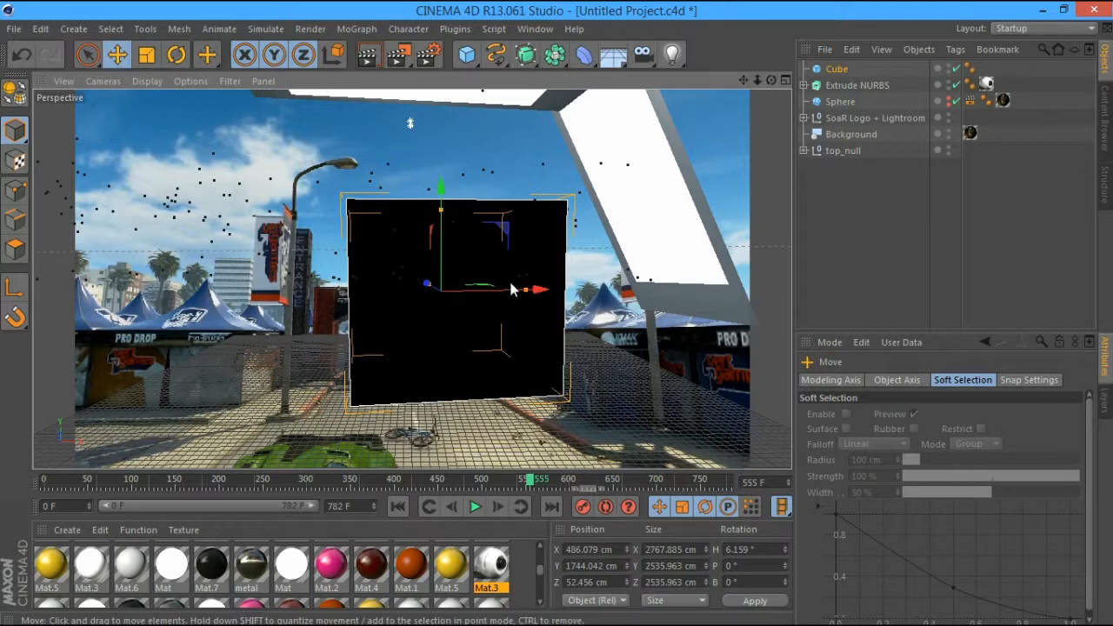
left_click_drag(531, 293, 532, 293)
mouse_move(530, 480)
left_mouse_down()
mouse_move(564, 481)
mouse_move(536, 481)
left_mouse_up()
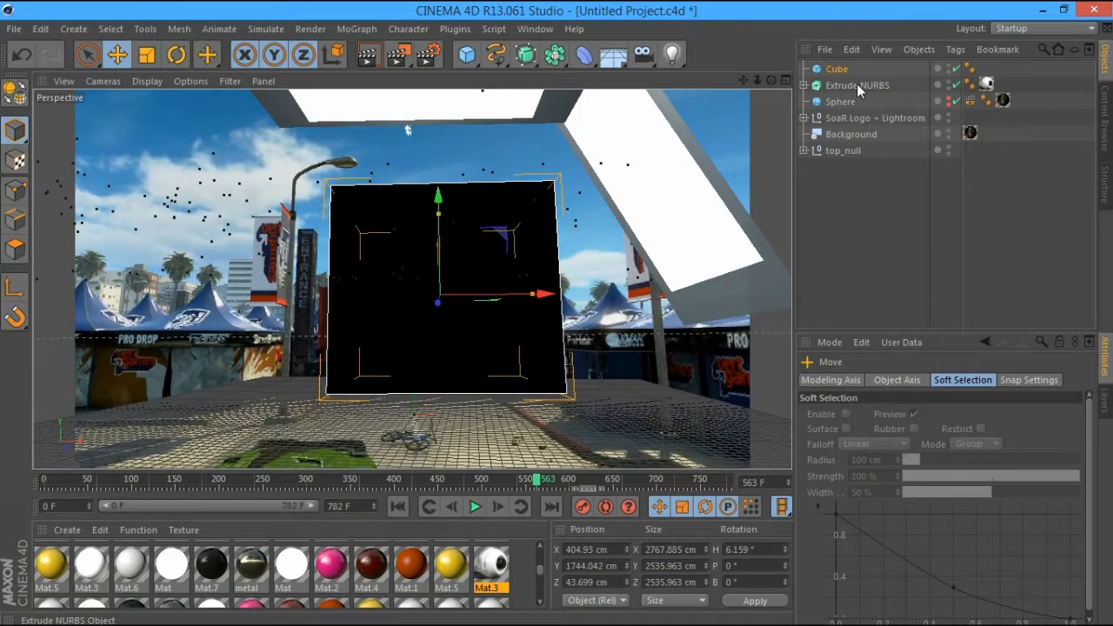
Scale the cube and Extrude NURBS logo together down to about 77%
left_click(856, 85, "ctrl")
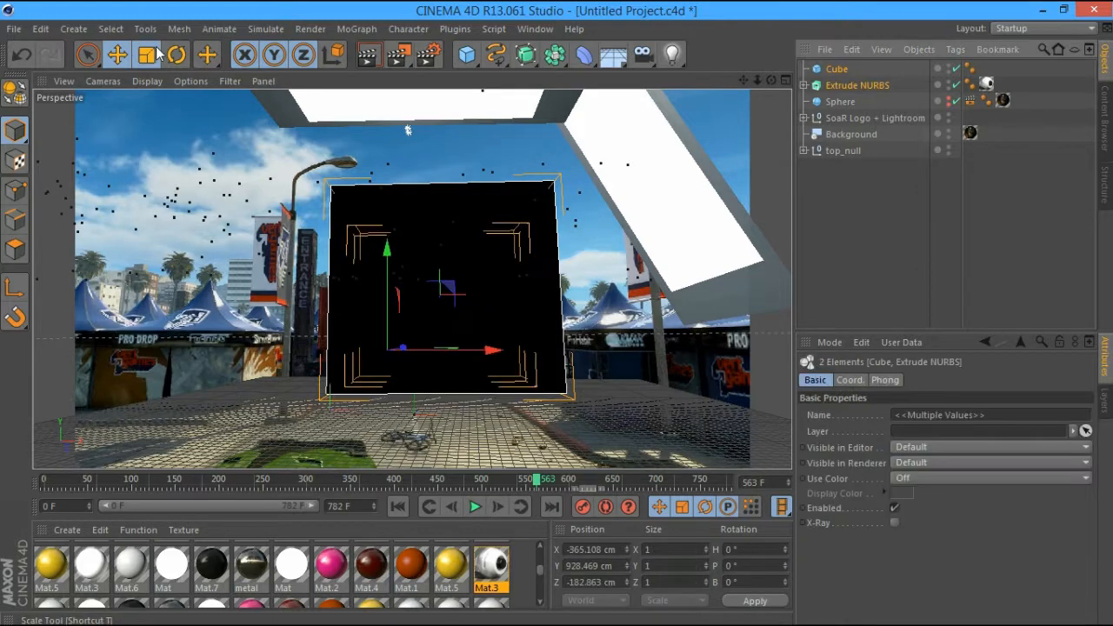
left_click(147, 54)
left_click_drag(457, 276, 432, 293)
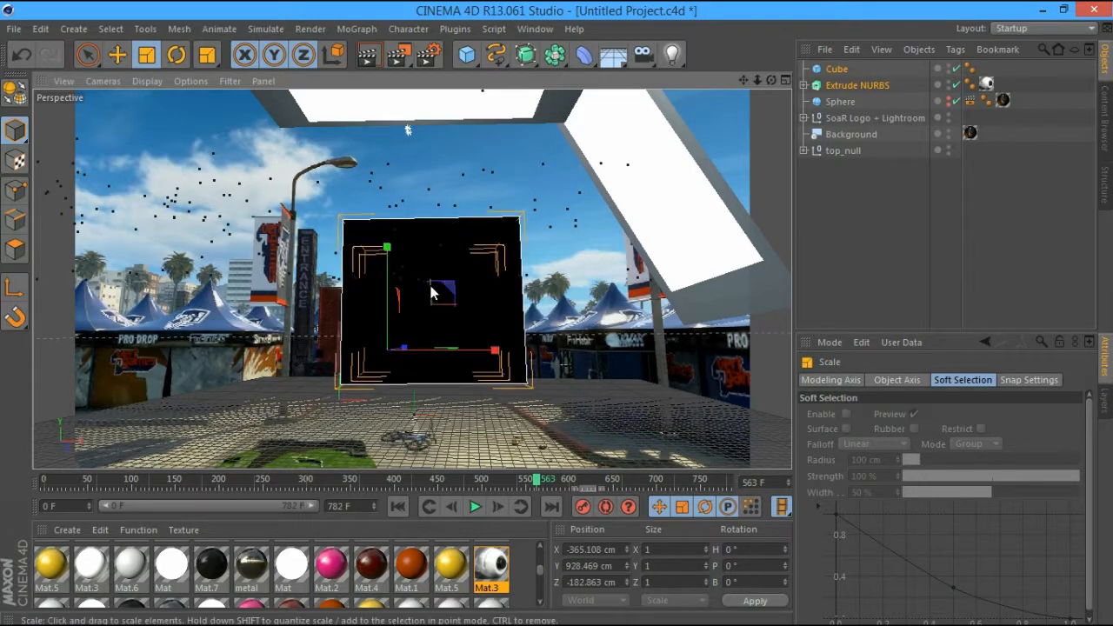
left_click(849, 134)
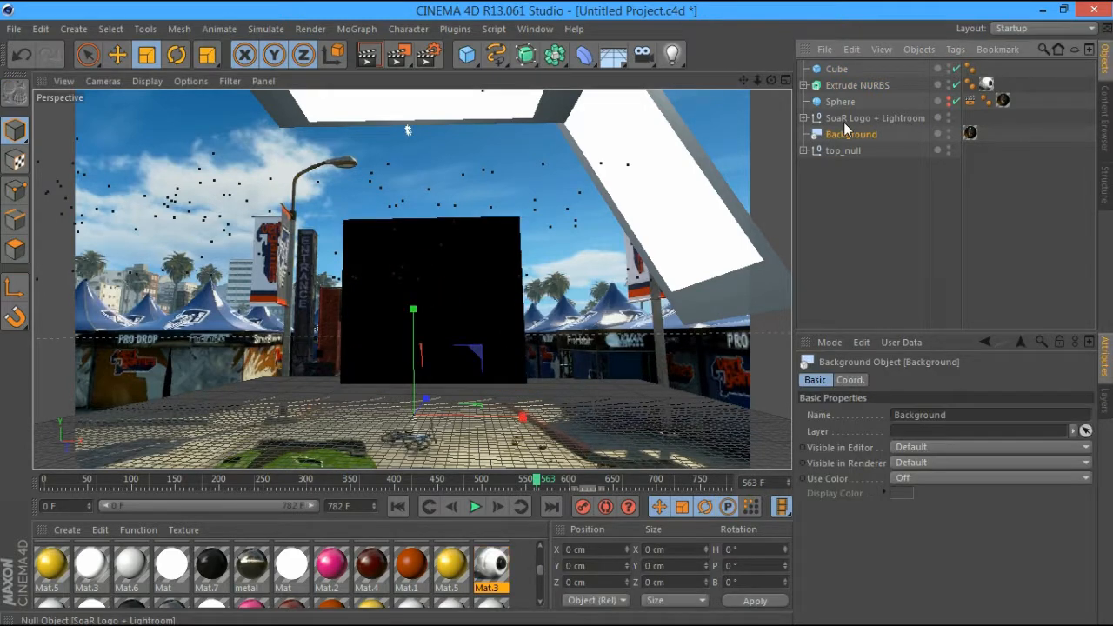
Move to frame 528 and test-render the view, showing the cube as translucent glass over the footage
left_click(921, 102)
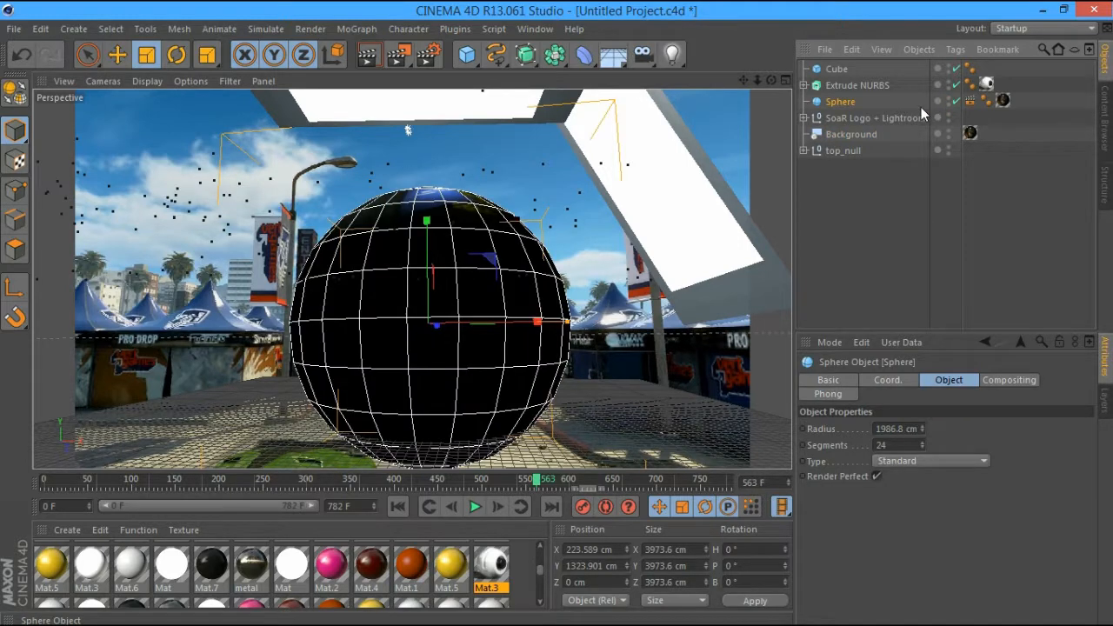
left_click_drag(407, 130, 400, 128, "alt")
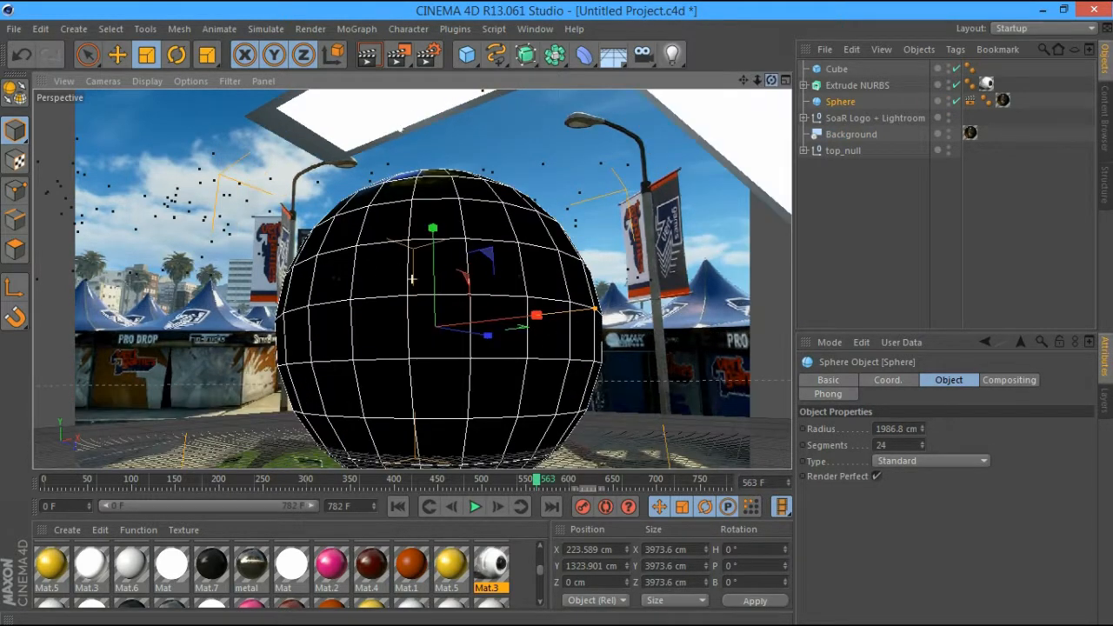
mouse_move(400, 129)
left_mouse_down("alt")
mouse_move(419, 105)
mouse_move(408, 121)
left_mouse_up("alt")
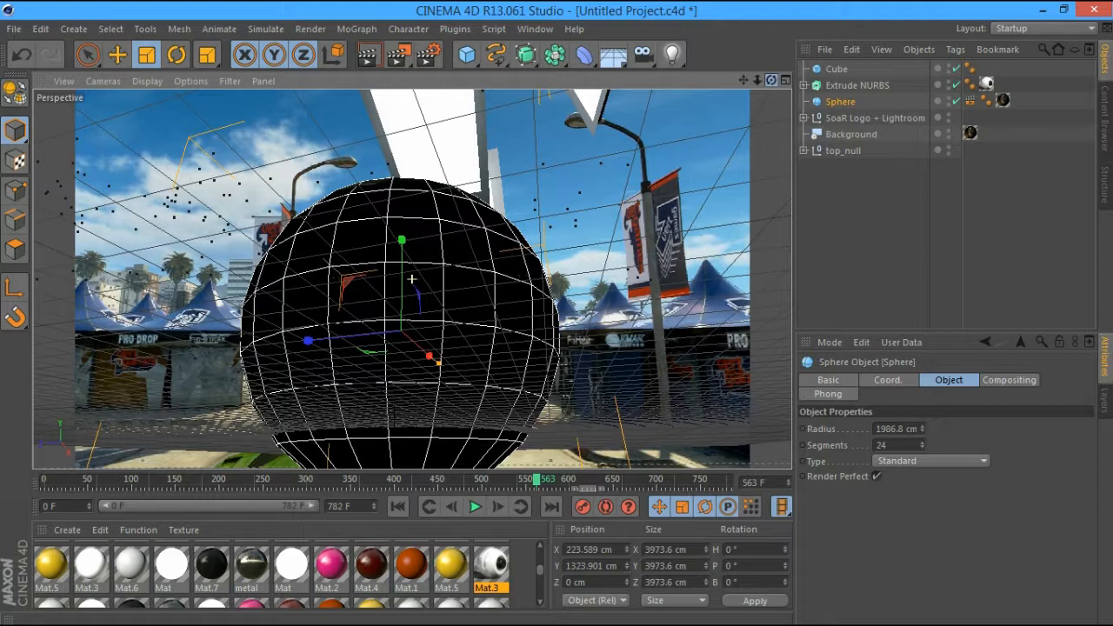
left_click_drag(492, 480, 506, 481)
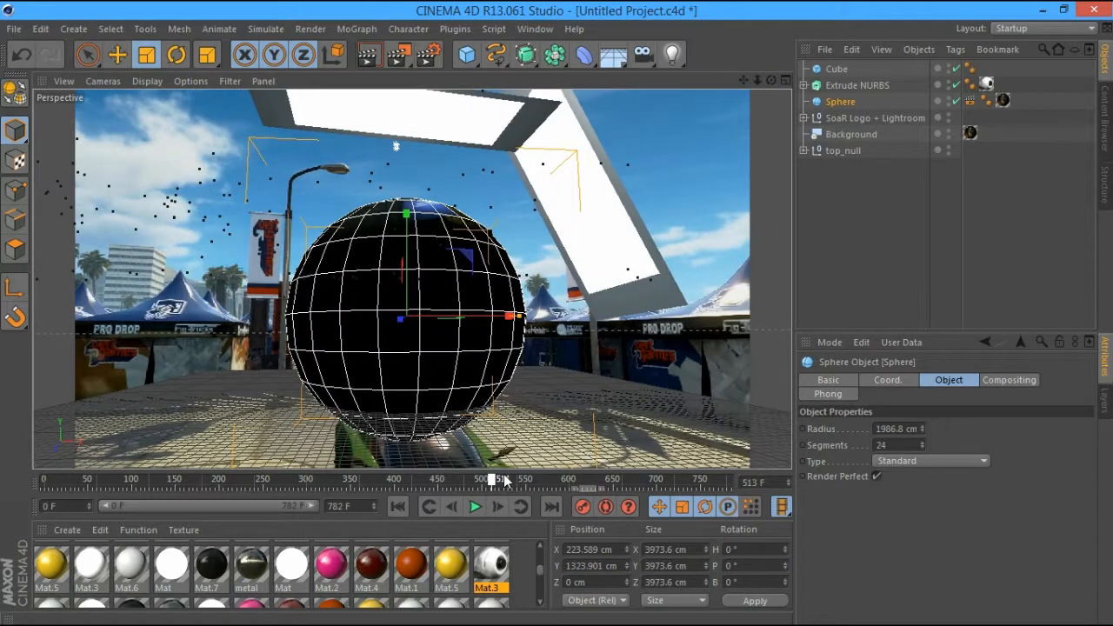
left_click_drag(505, 480, 506, 480)
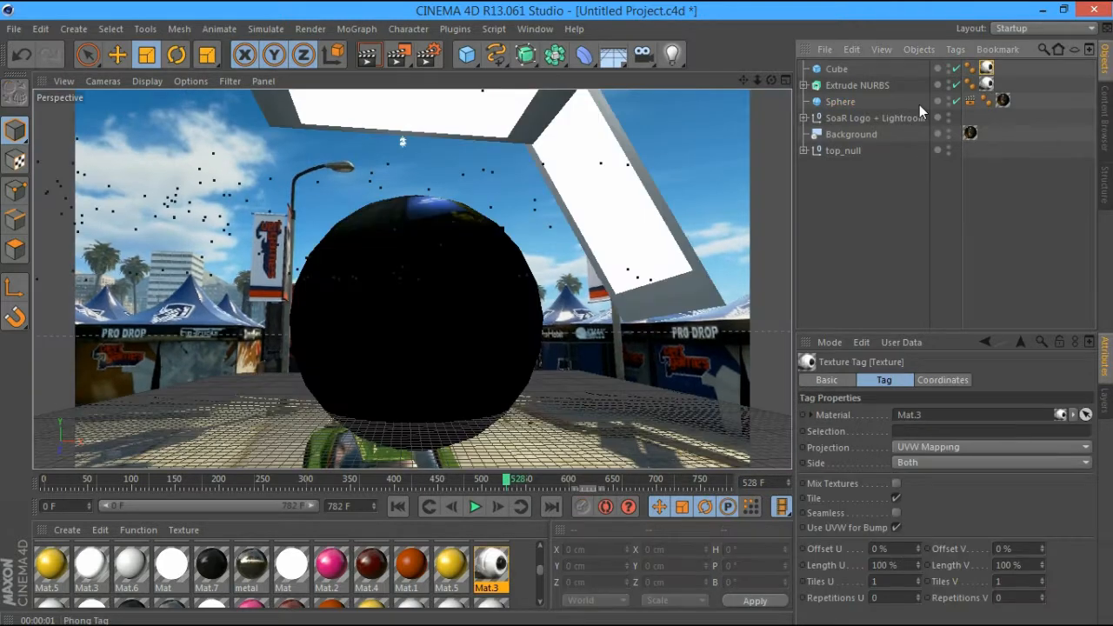
key("ctrl+r")
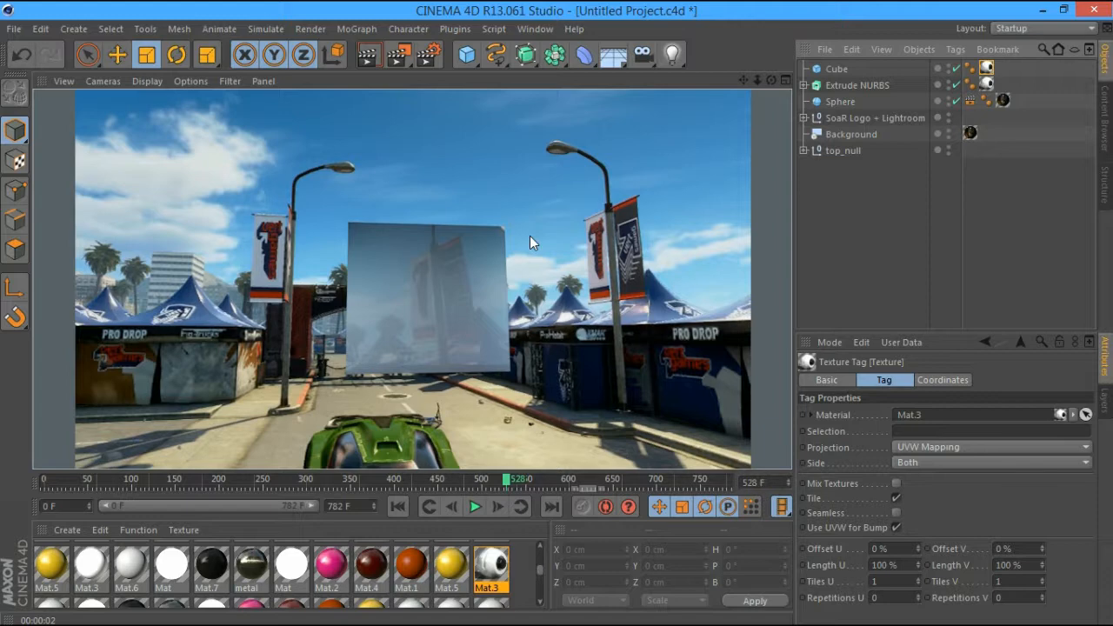
left_click(848, 181)
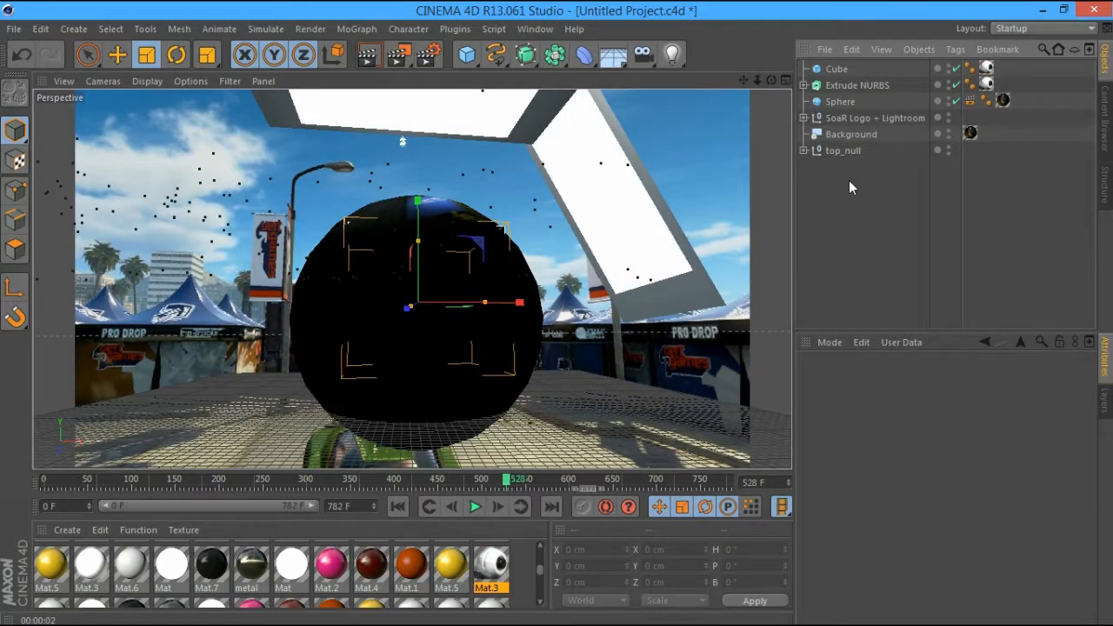
left_click(839, 71)
Fracture the Cube with Thrausi into 30 Voronoi pieces, producing Cube_Thrausi_30
left_click(843, 85)
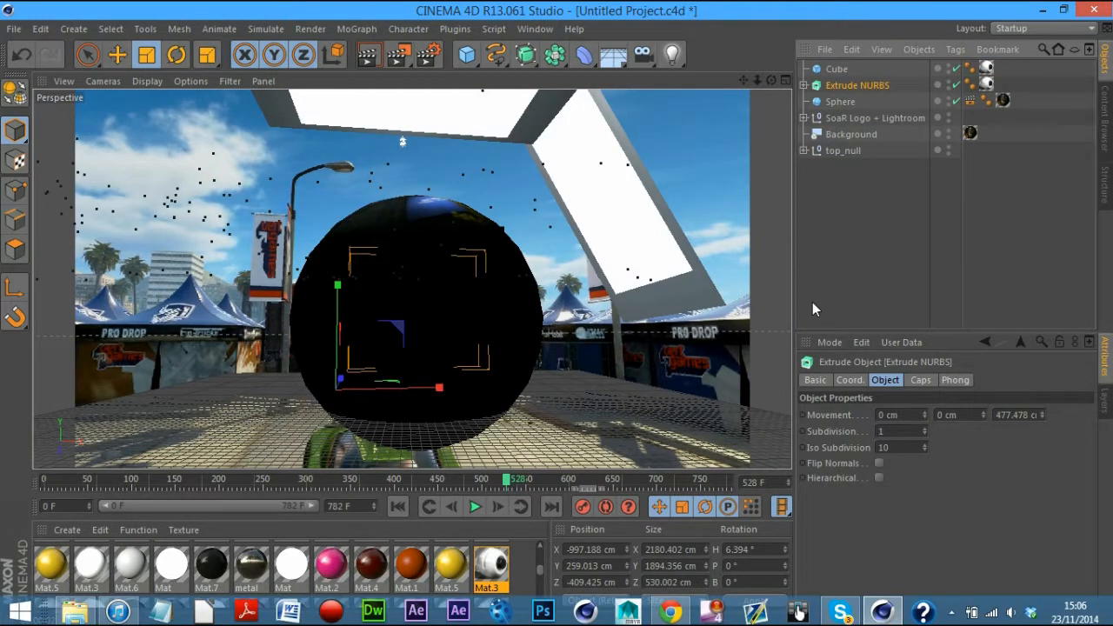
left_click(835, 72)
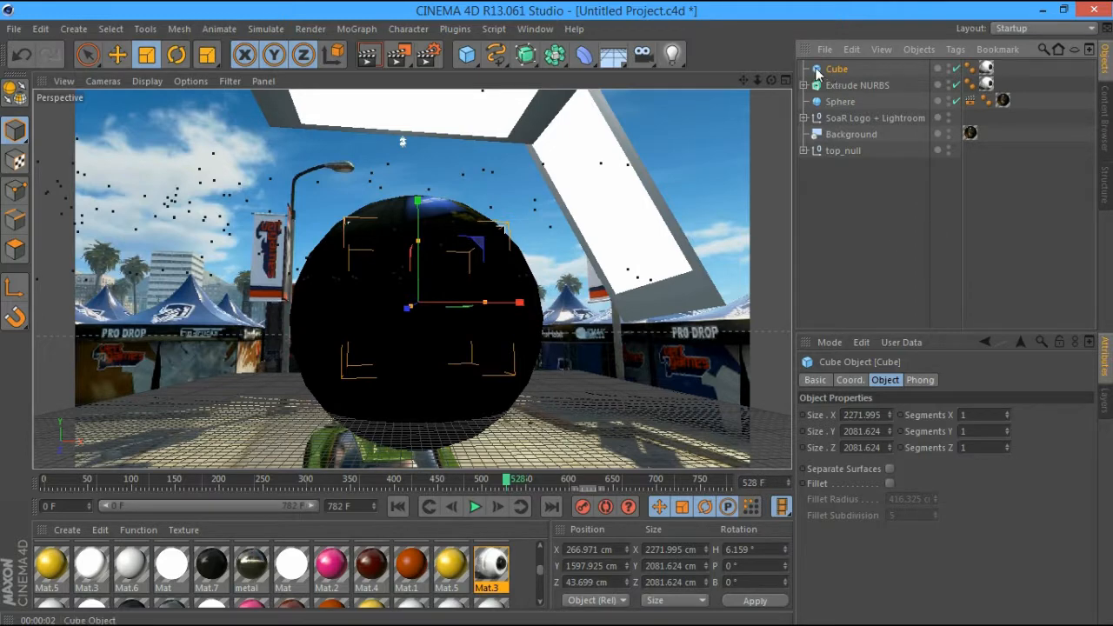
left_click(455, 29)
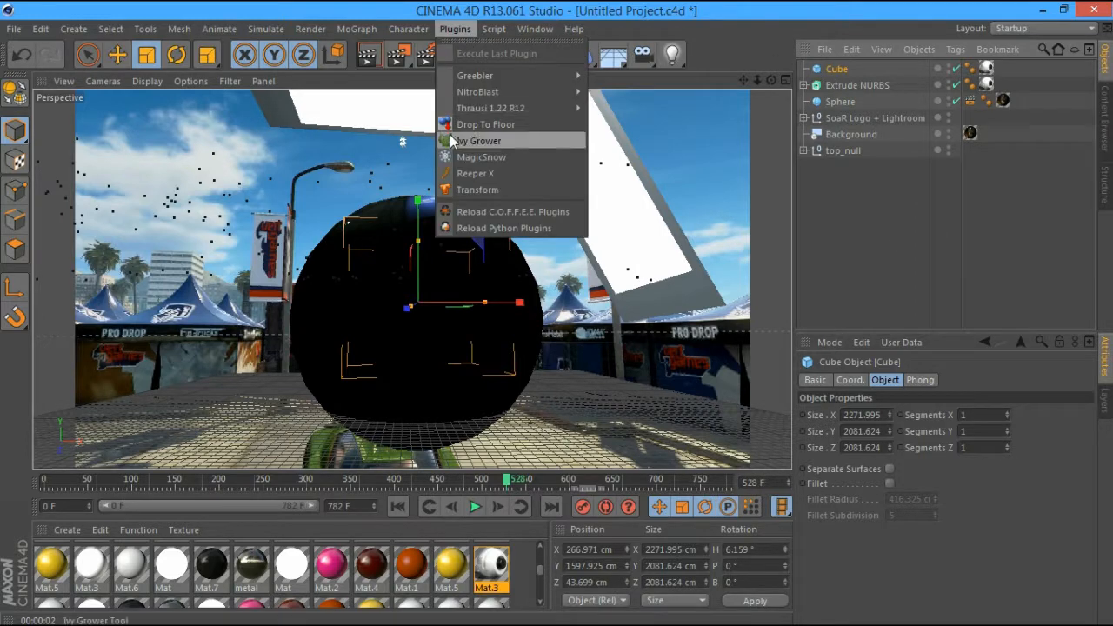
mouse_move(490, 105)
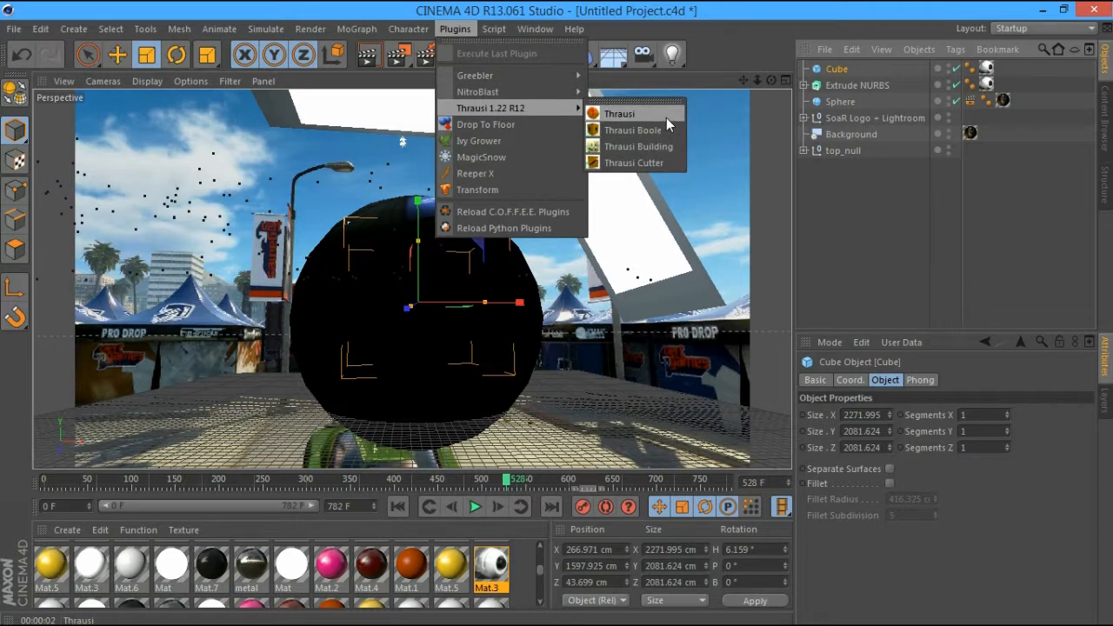
left_click(666, 115)
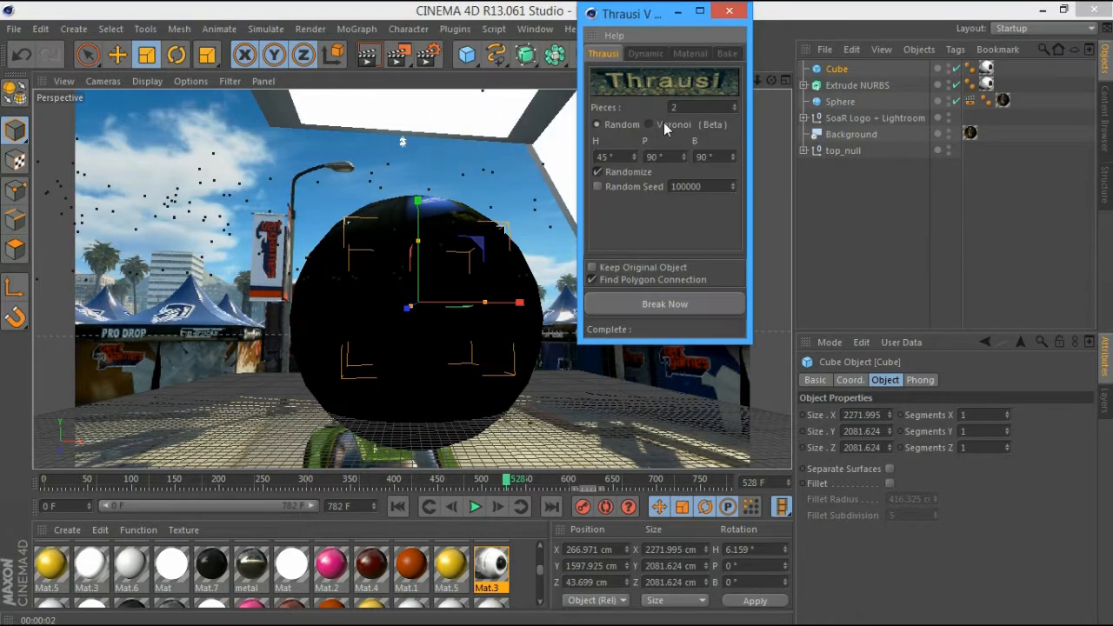
key("BackSpace")
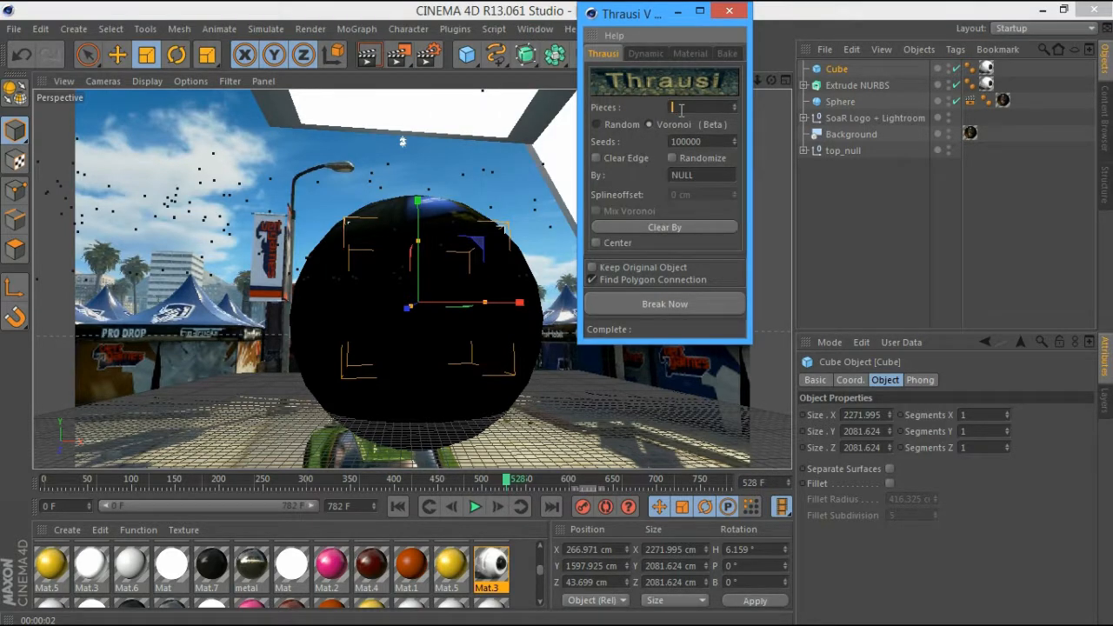
type("30")
left_click(691, 311)
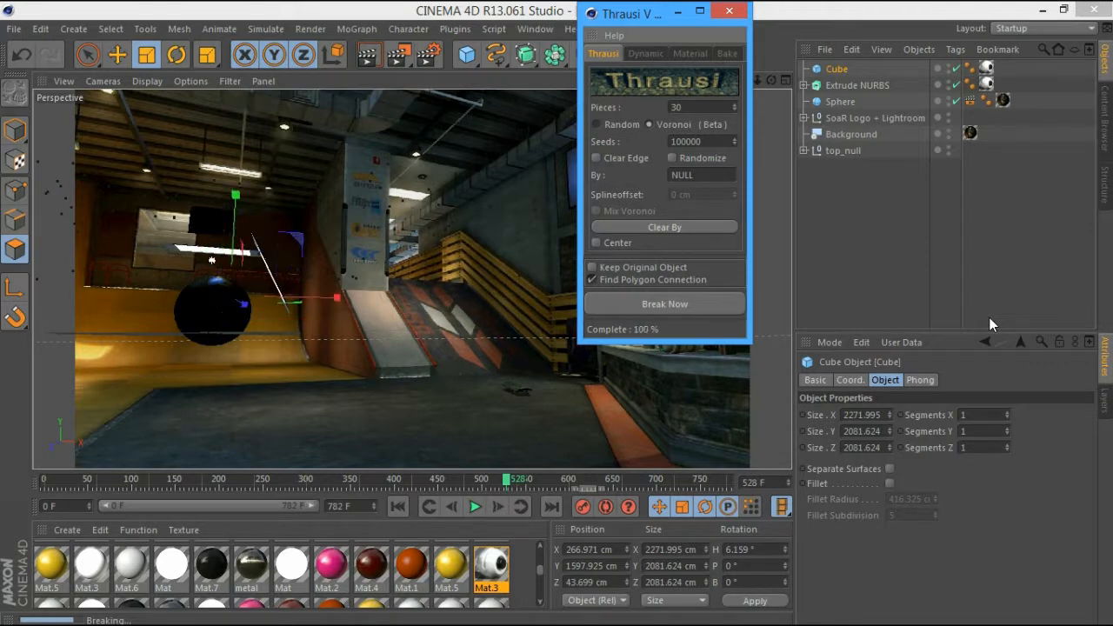
Hide the Sphere and enable Dynamics Body on the fractured cube
left_click(729, 12)
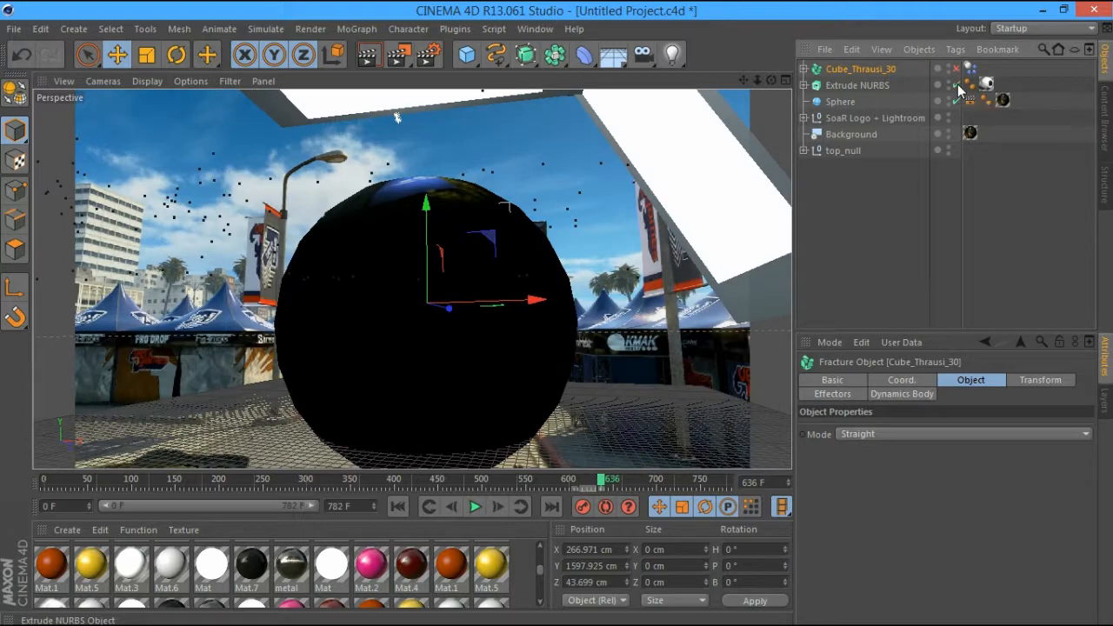
left_click(956, 102)
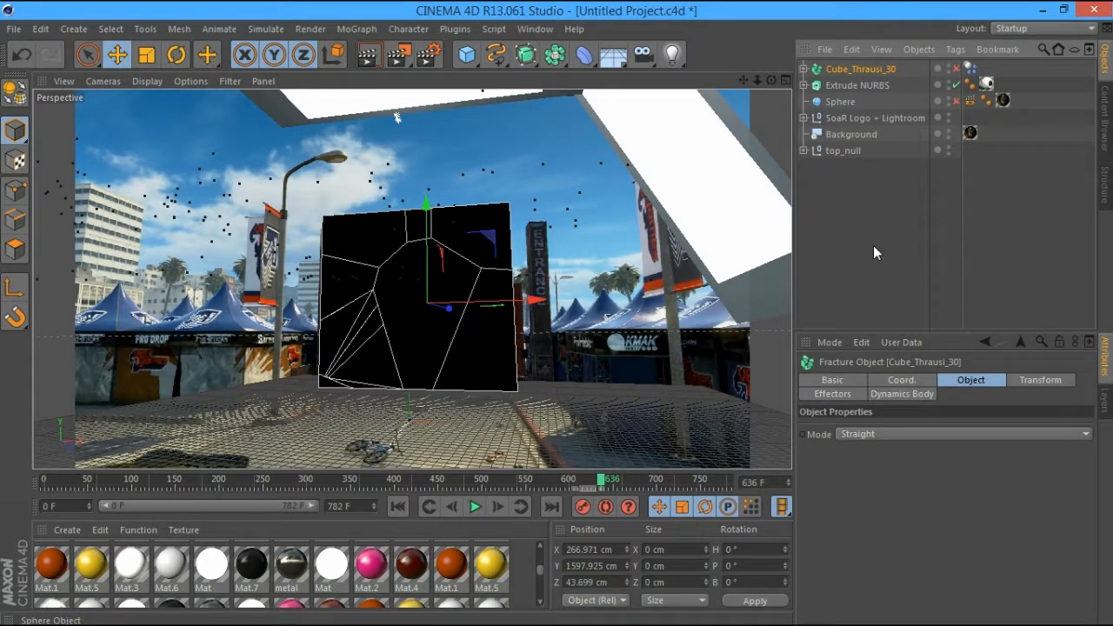
left_click(895, 393)
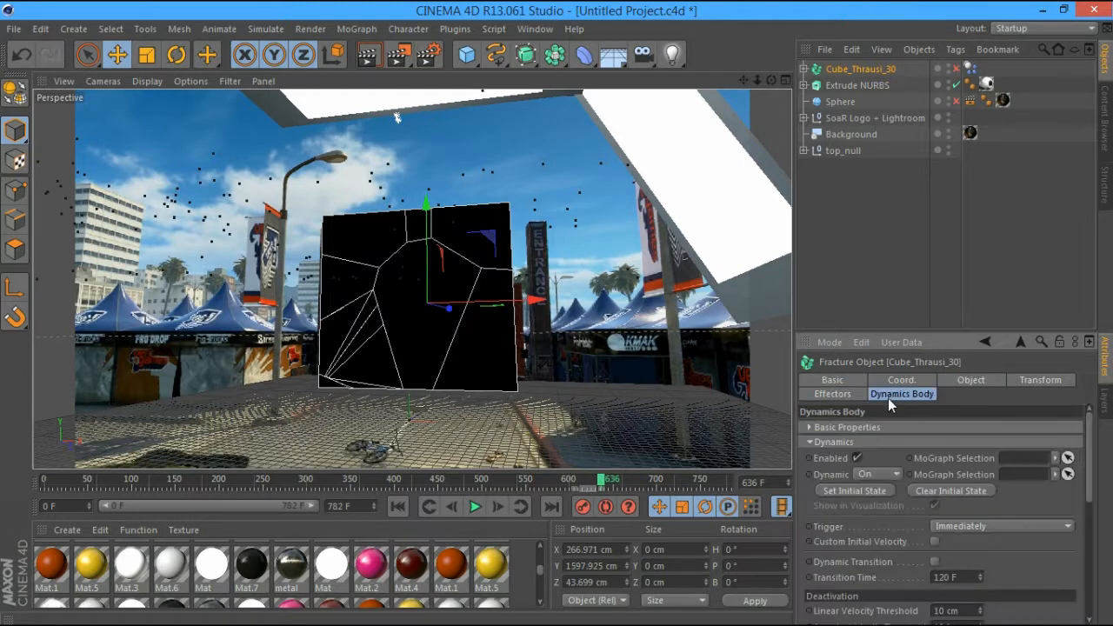
left_click(856, 459)
Test the break by playing from frame 349, then disable dynamics and replay from frame 392
left_click_drag(604, 482, 349, 481)
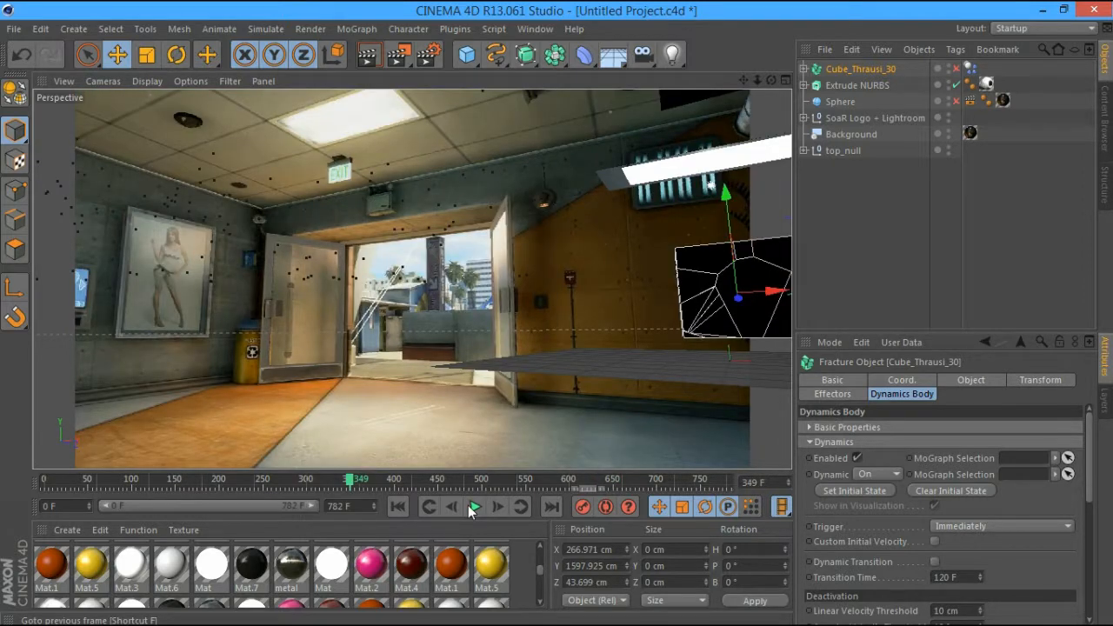
left_click(473, 508)
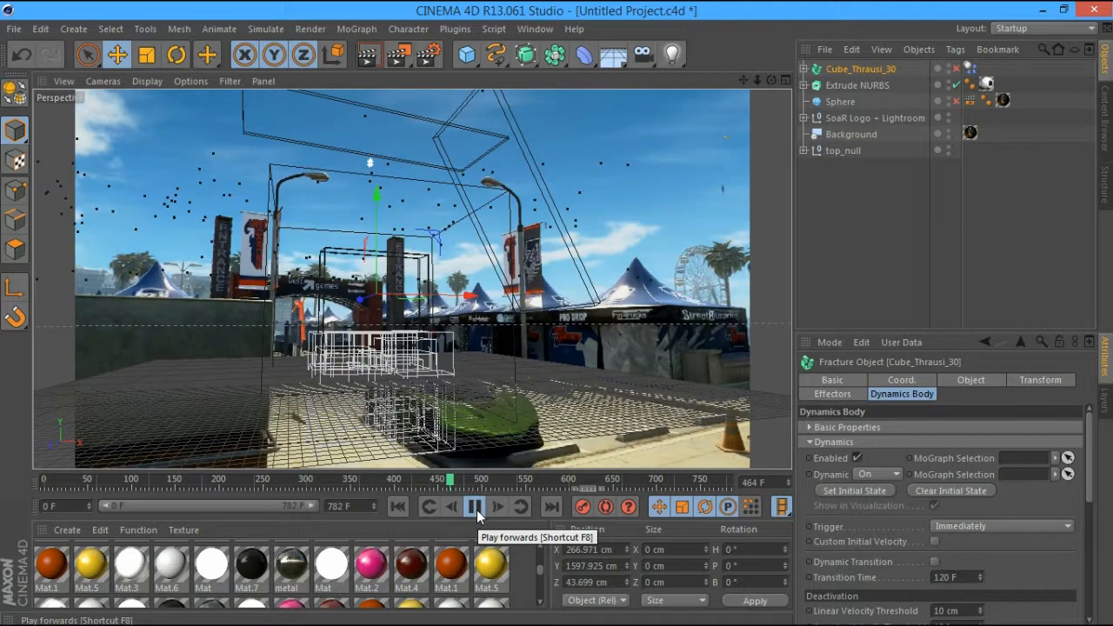
left_click(474, 508)
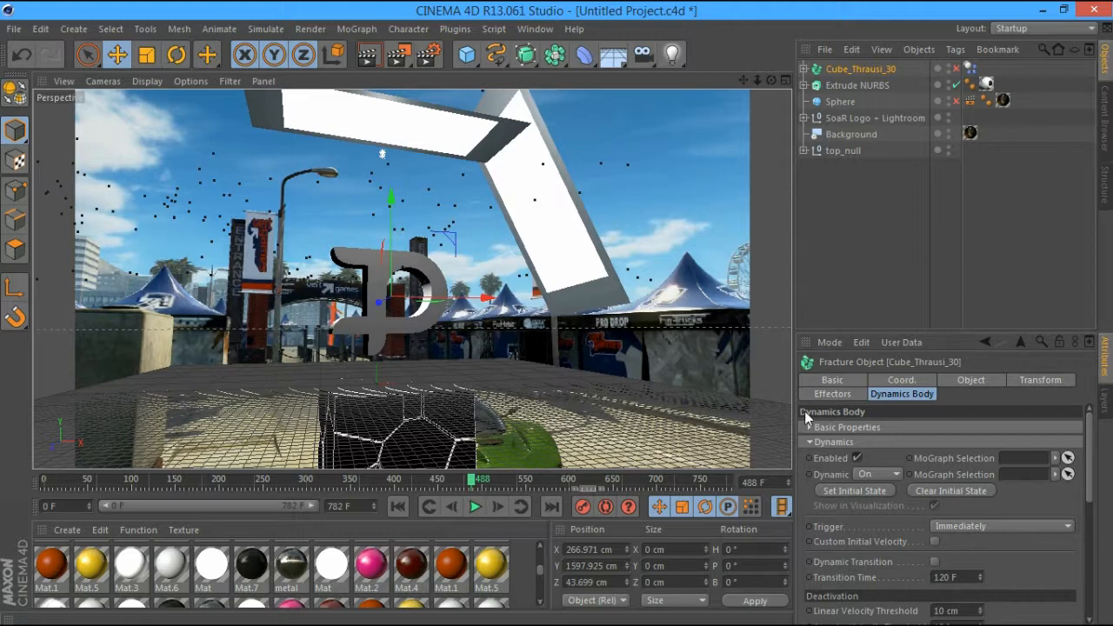
left_click(857, 458)
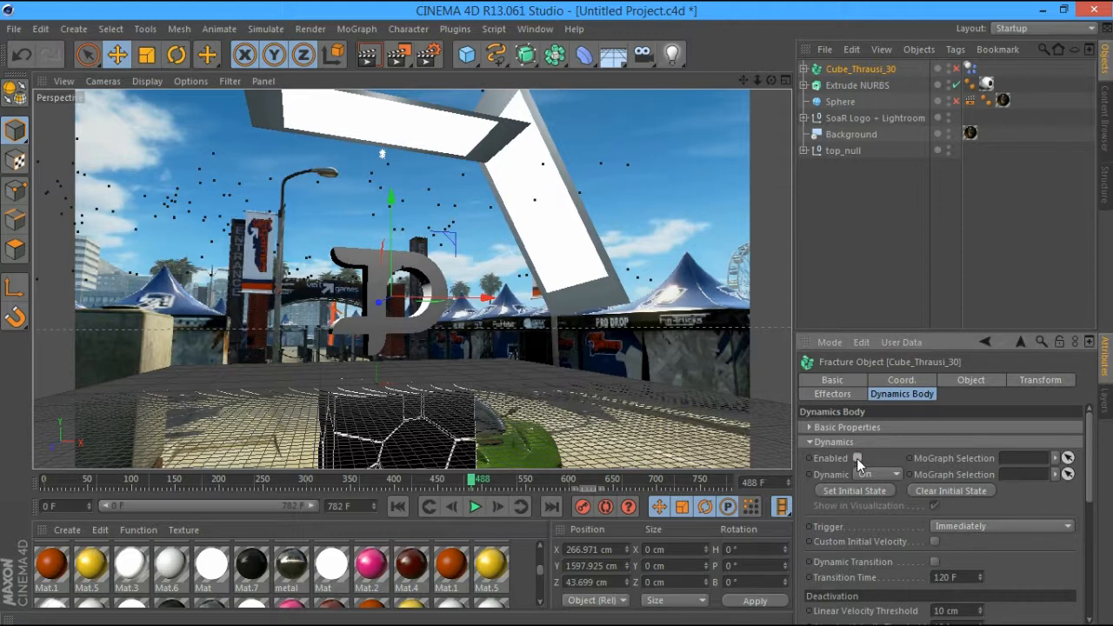
left_click(385, 480)
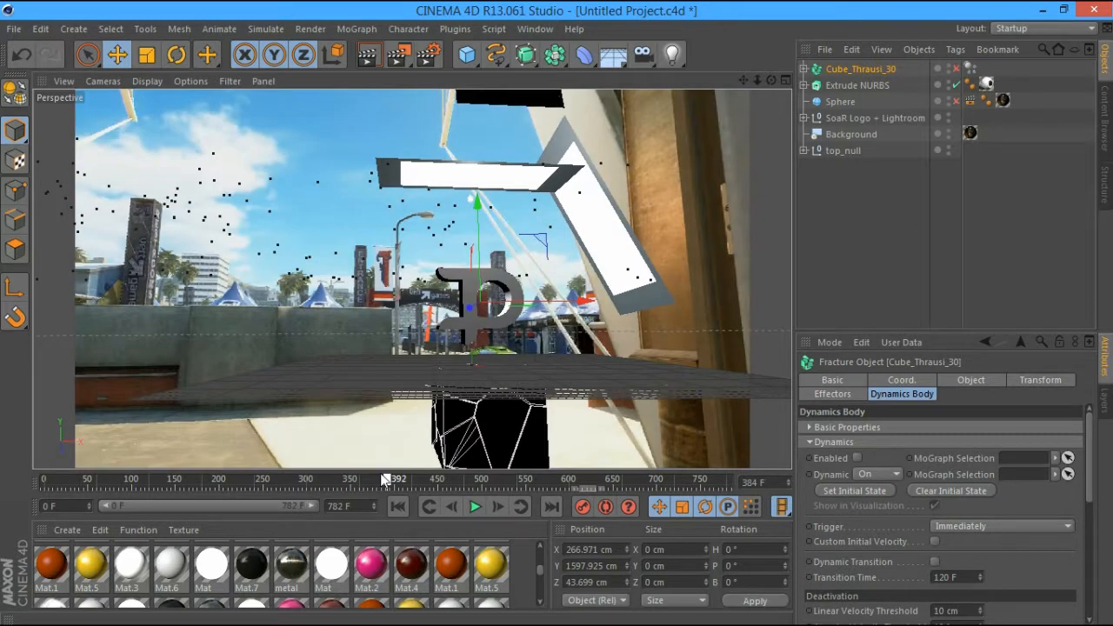
left_click_drag(385, 480, 466, 483)
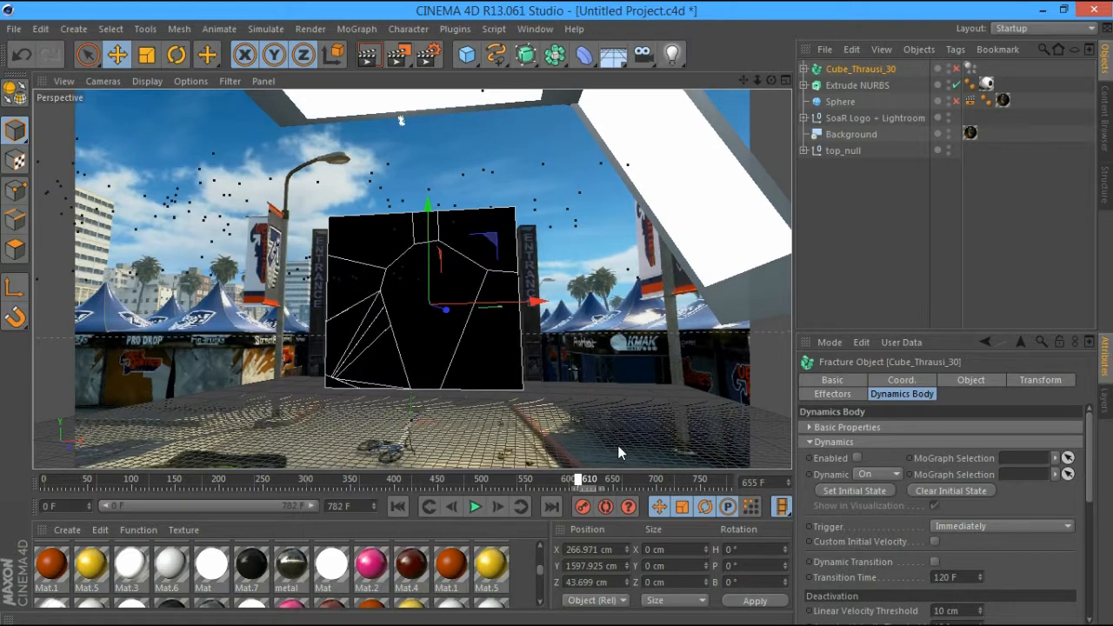
left_click(475, 506)
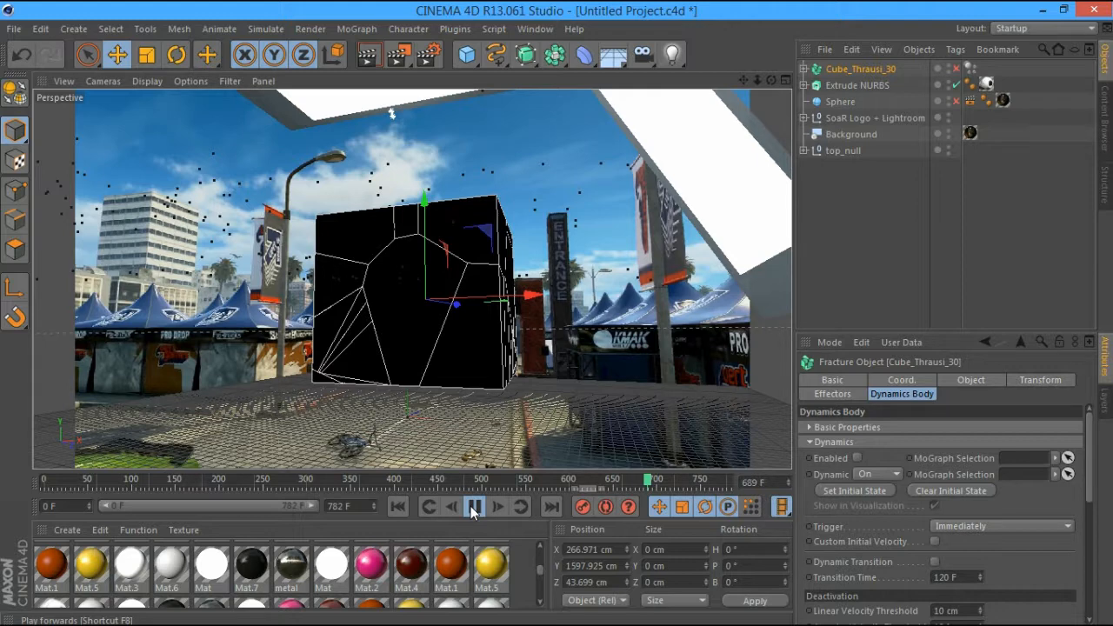
left_click(474, 507)
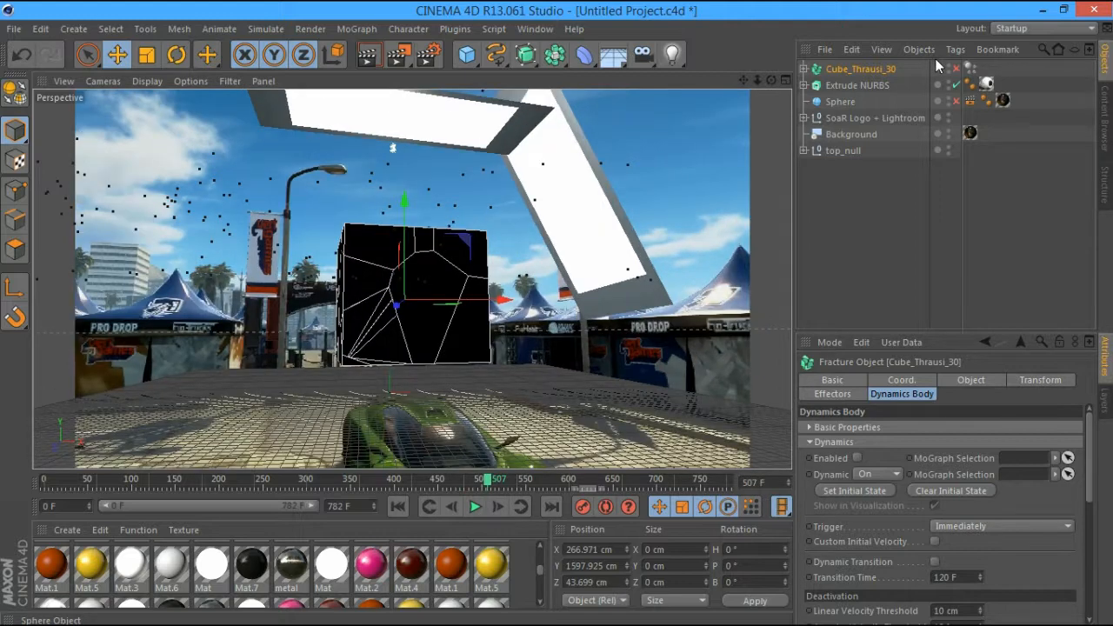
Fracture the Extrude NURBS logo with Thrausi into 30 Voronoi pieces
left_click(861, 85)
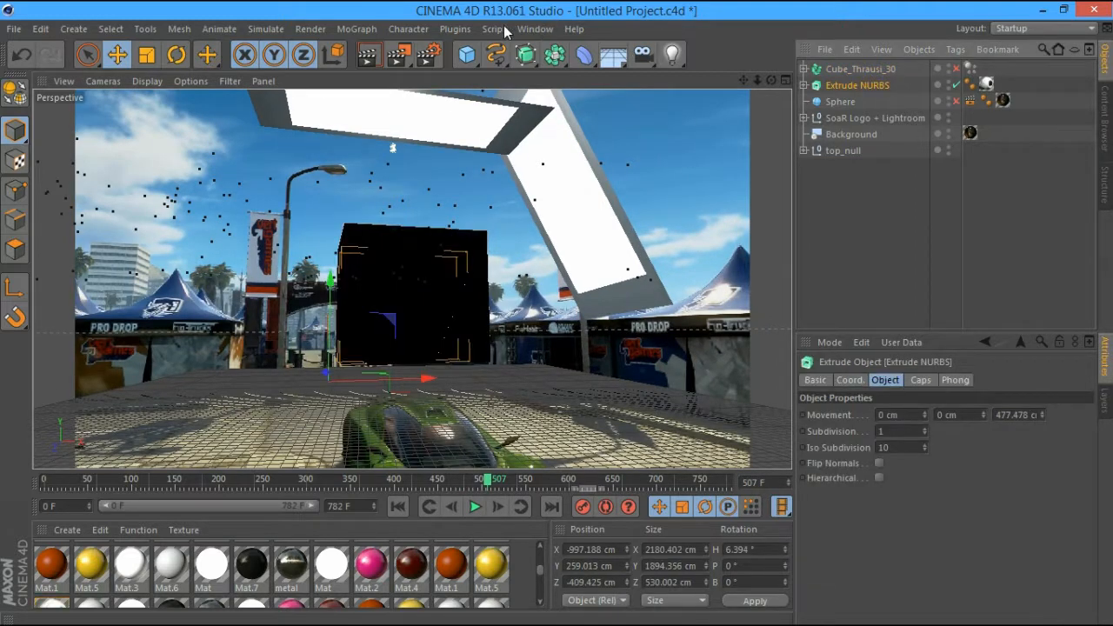
left_click(460, 30)
mouse_move(495, 92)
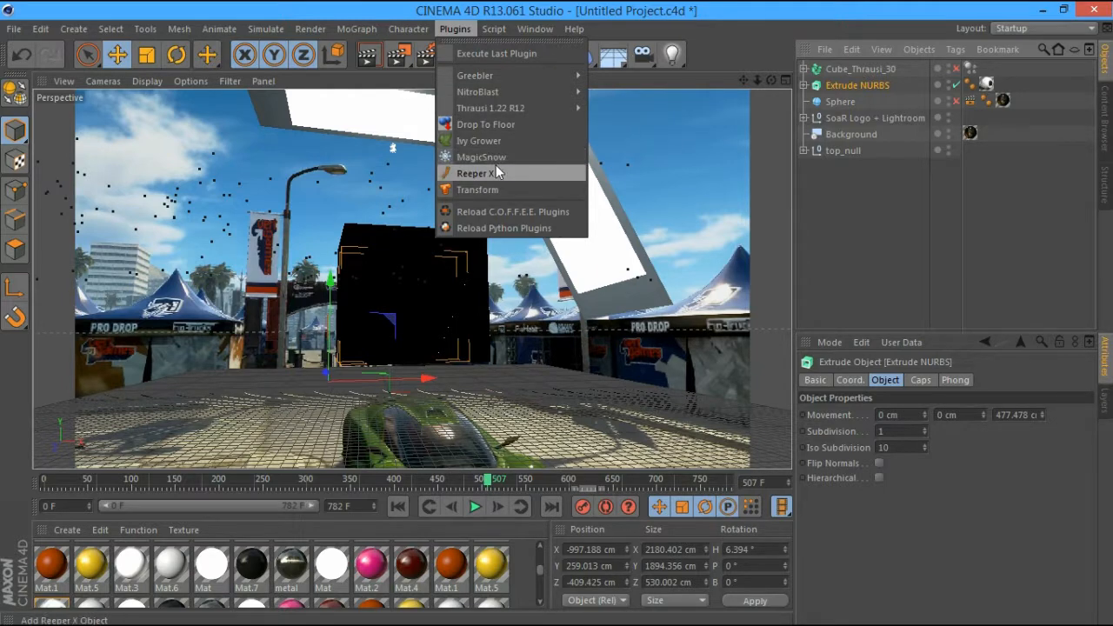
left_click(626, 113)
key("BackSpace")
type("30")
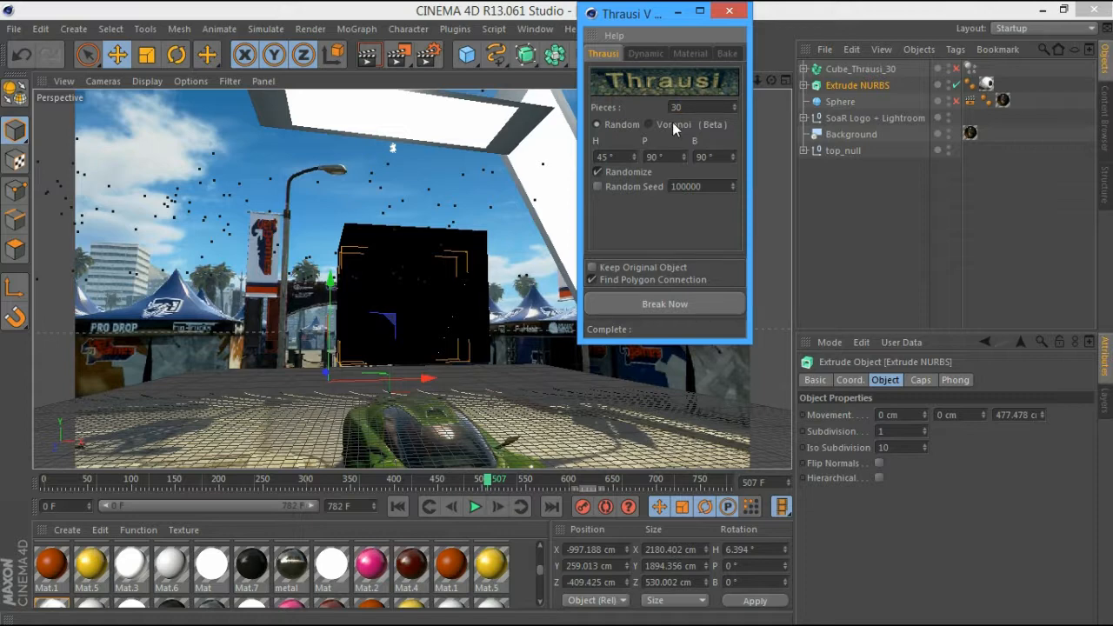
left_click(672, 123)
left_click(633, 308)
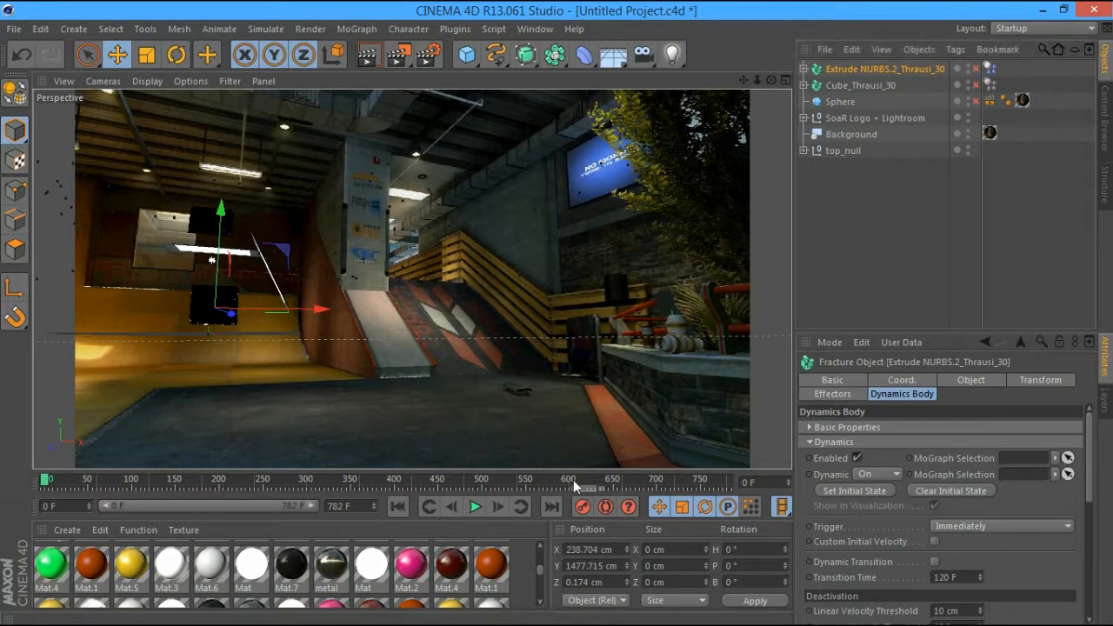
Move to frame 649 and inspect the Pieces 1 inside texture tag and its Cut_InSide material
left_click_drag(573, 483, 611, 483)
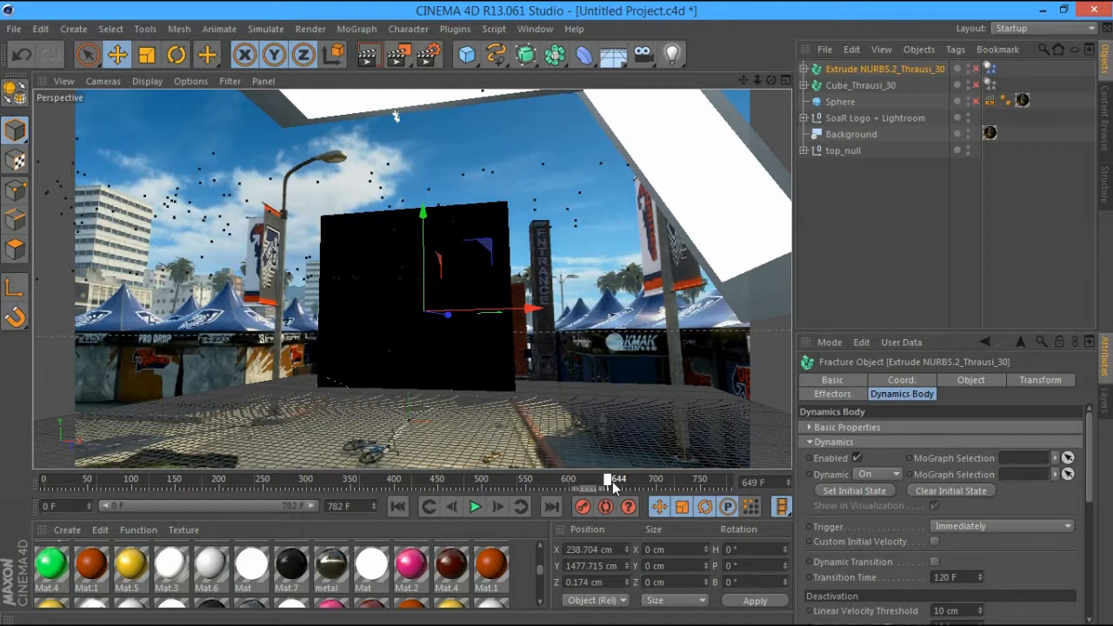
left_click(803, 69)
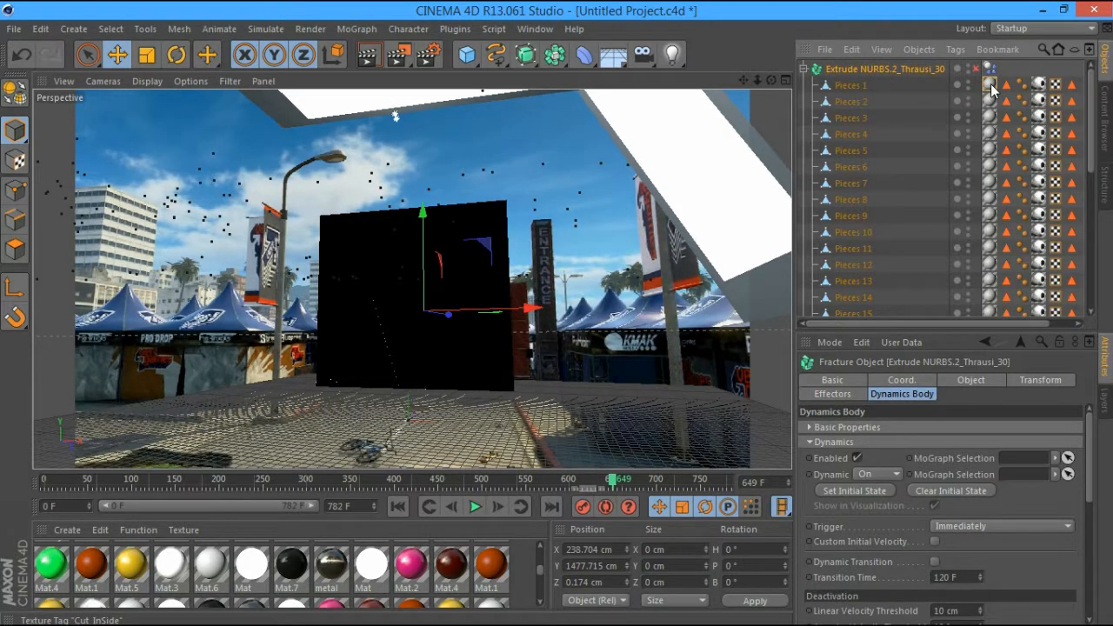
left_click(989, 85)
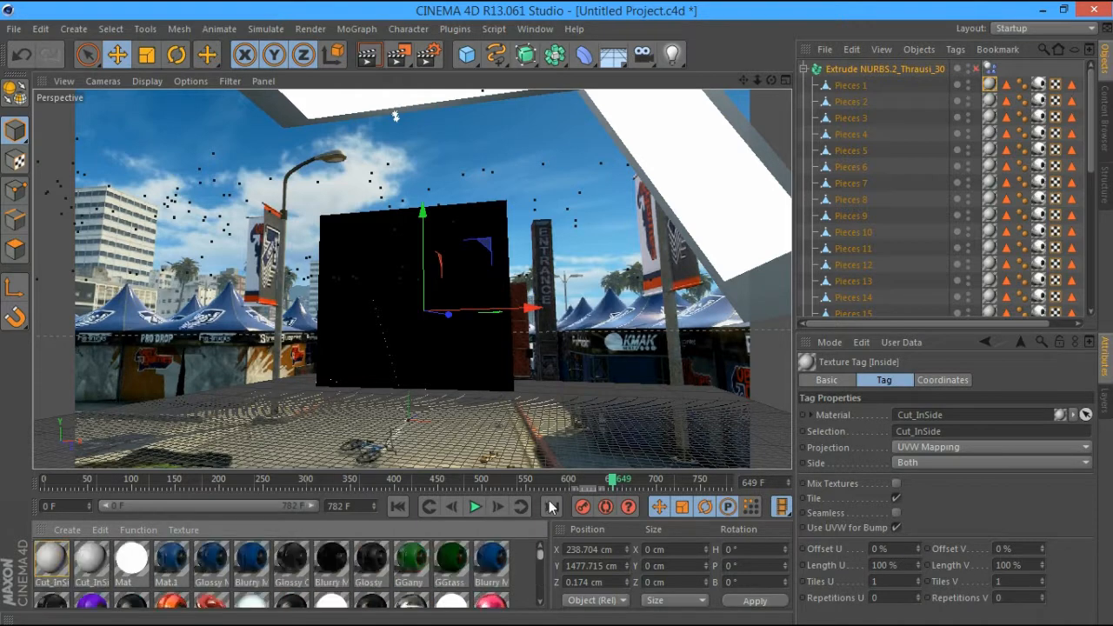
left_click(68, 554)
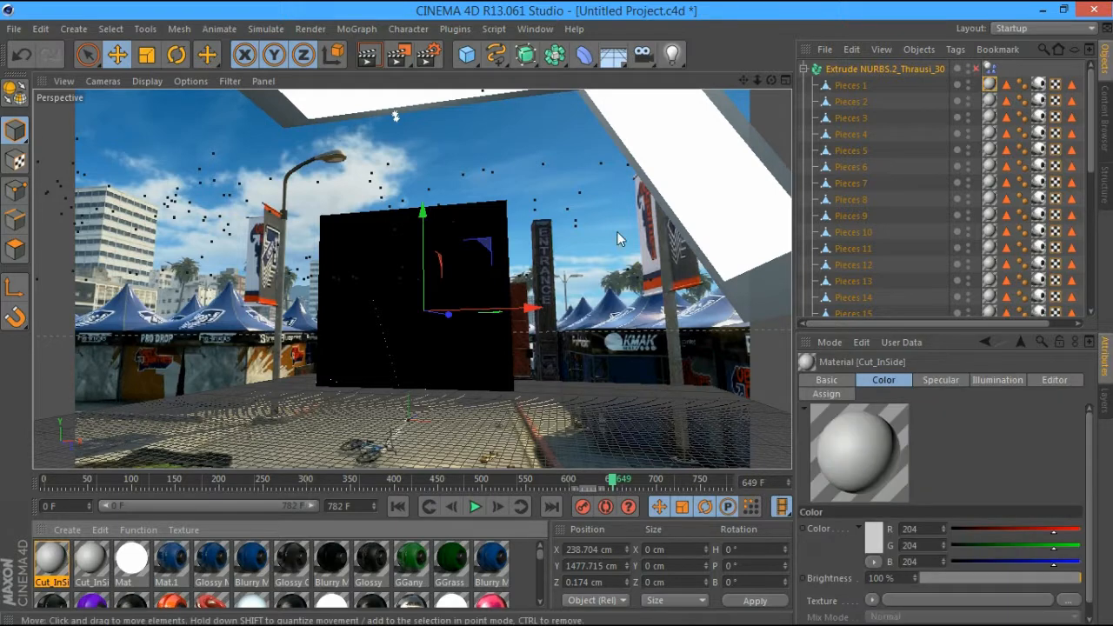
left_click(989, 85)
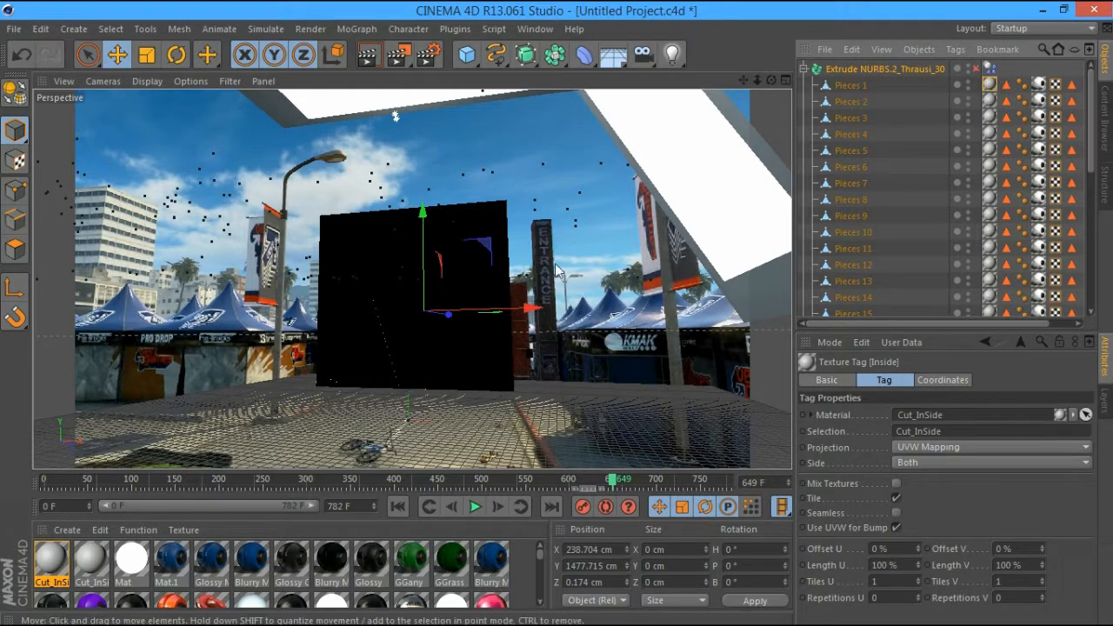
Turn off Cut_InSide's specular and set its colour to dark grey 36
double_click(43, 565)
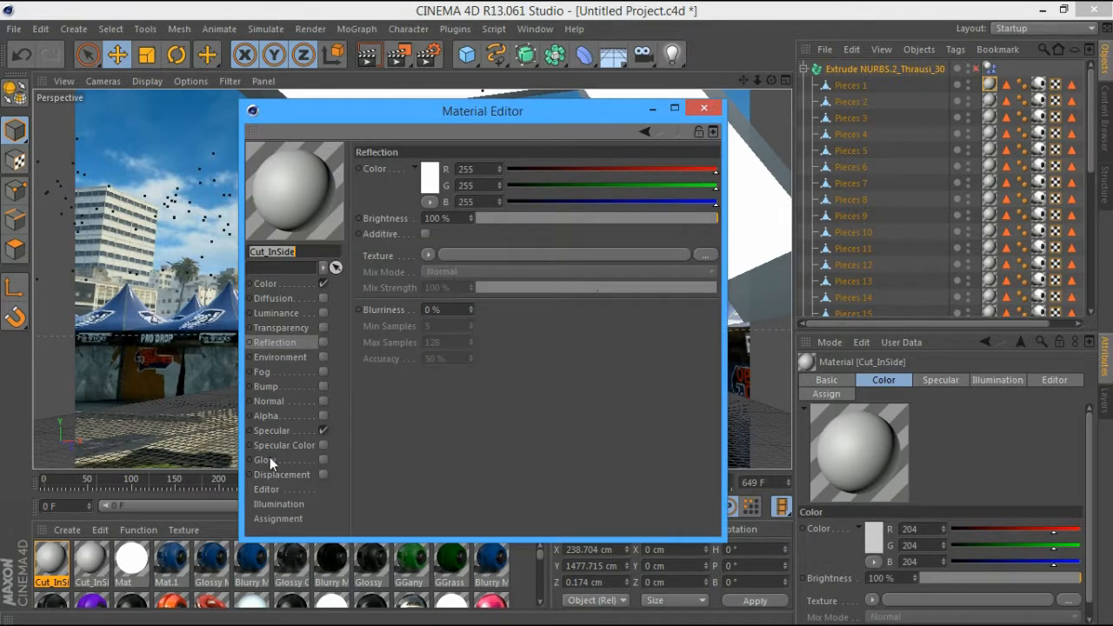
left_click(321, 429)
left_click(295, 287)
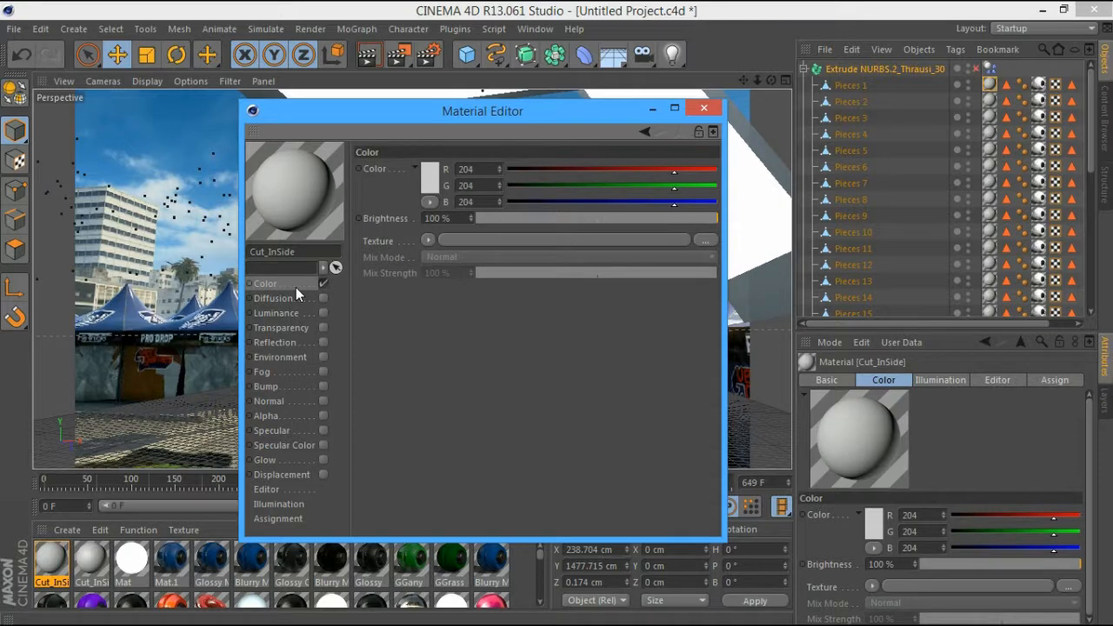
left_click(435, 175)
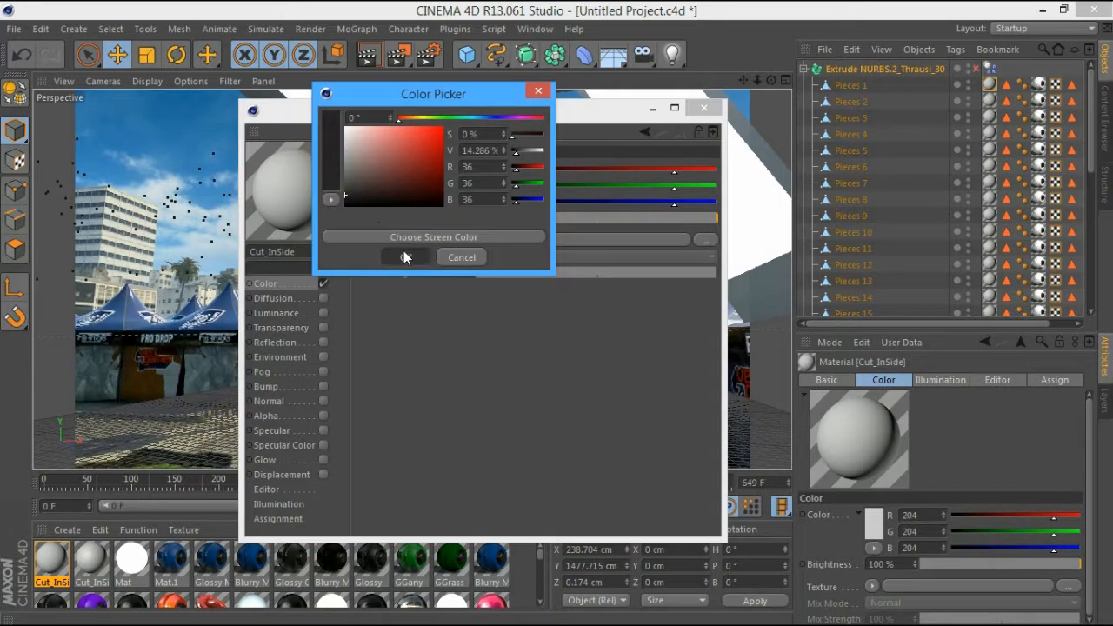
left_click(405, 257)
left_click(323, 267)
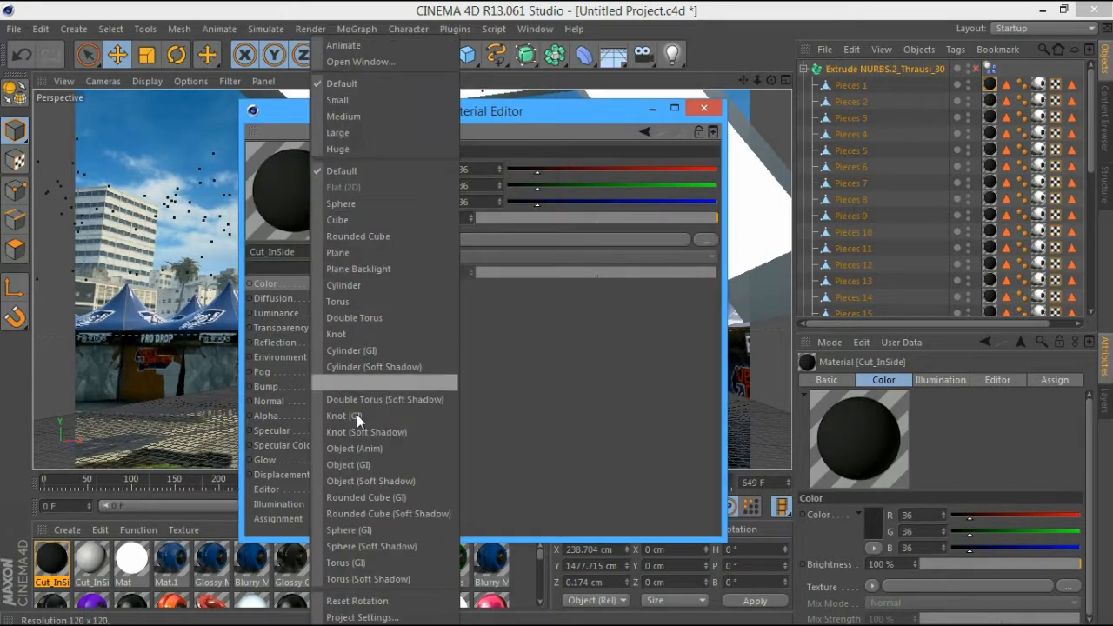
left_click(354, 478)
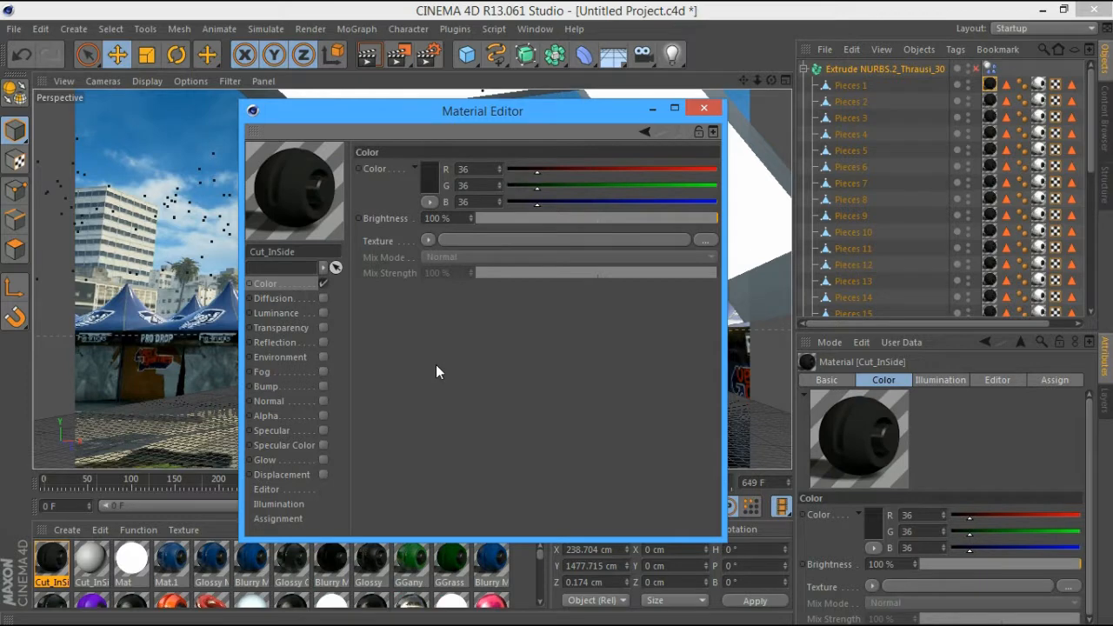
Enable reflection at 18% and a dim grey luminance of 26
left_click(323, 342)
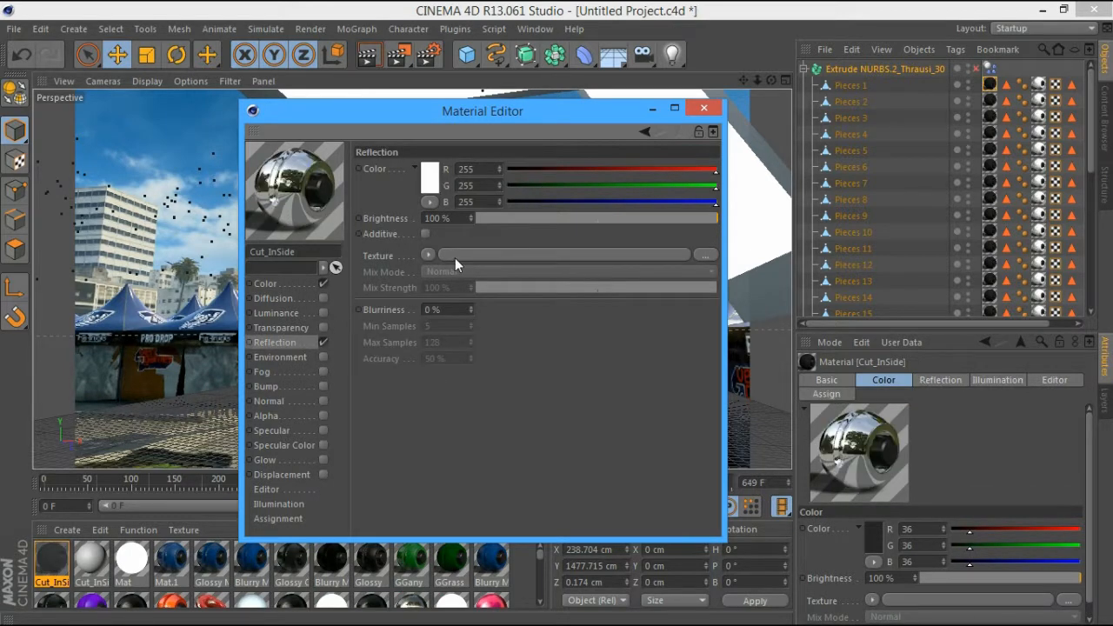
left_click(520, 218)
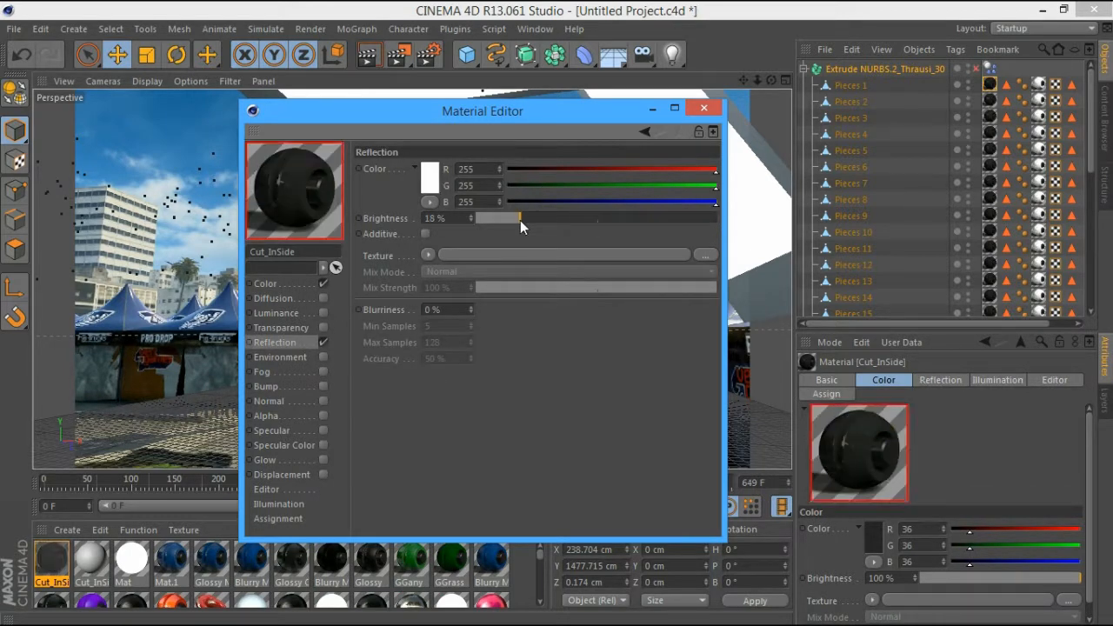
left_click(323, 313)
left_click(429, 177)
left_click(341, 189)
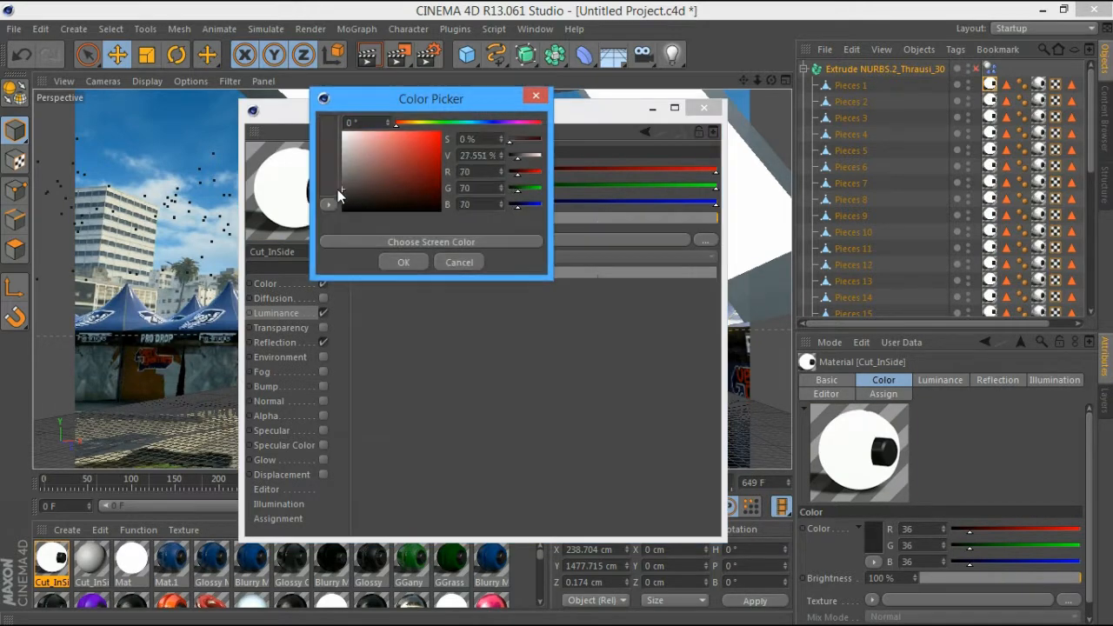
left_click(342, 203)
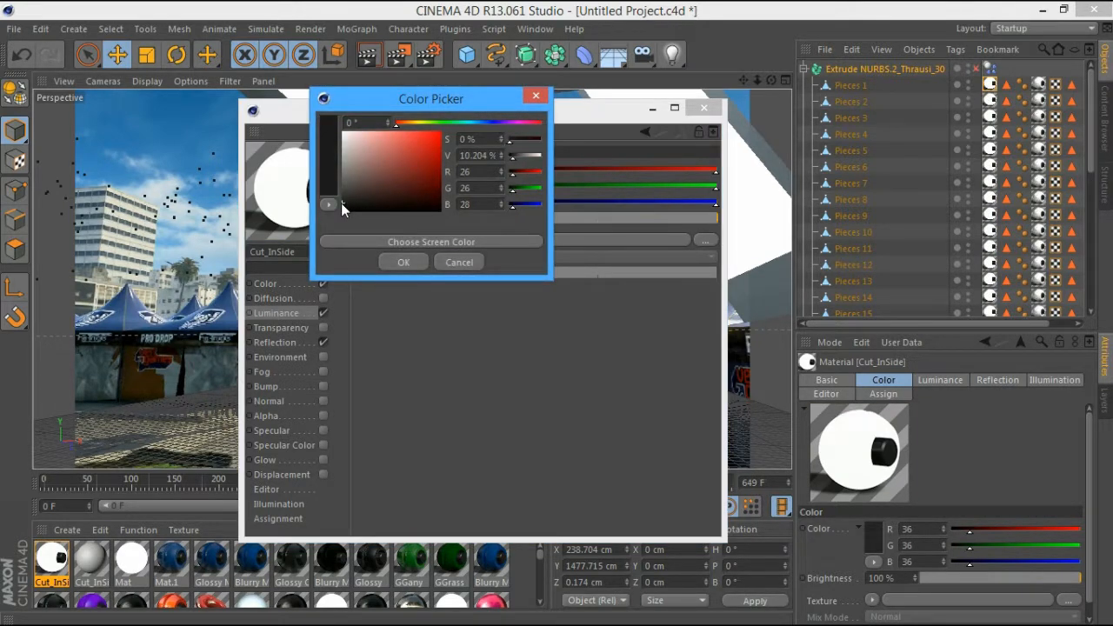
left_click(396, 256)
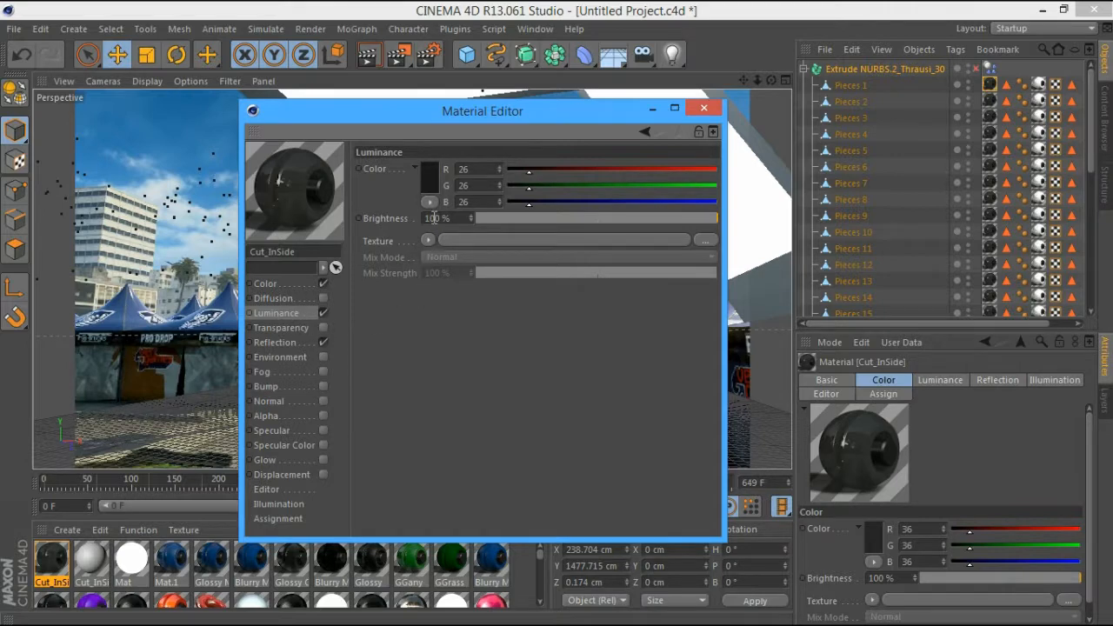
Drive the reflection with a Fresnel texture at 31% brightness and 18% mix strength
left_click(287, 341)
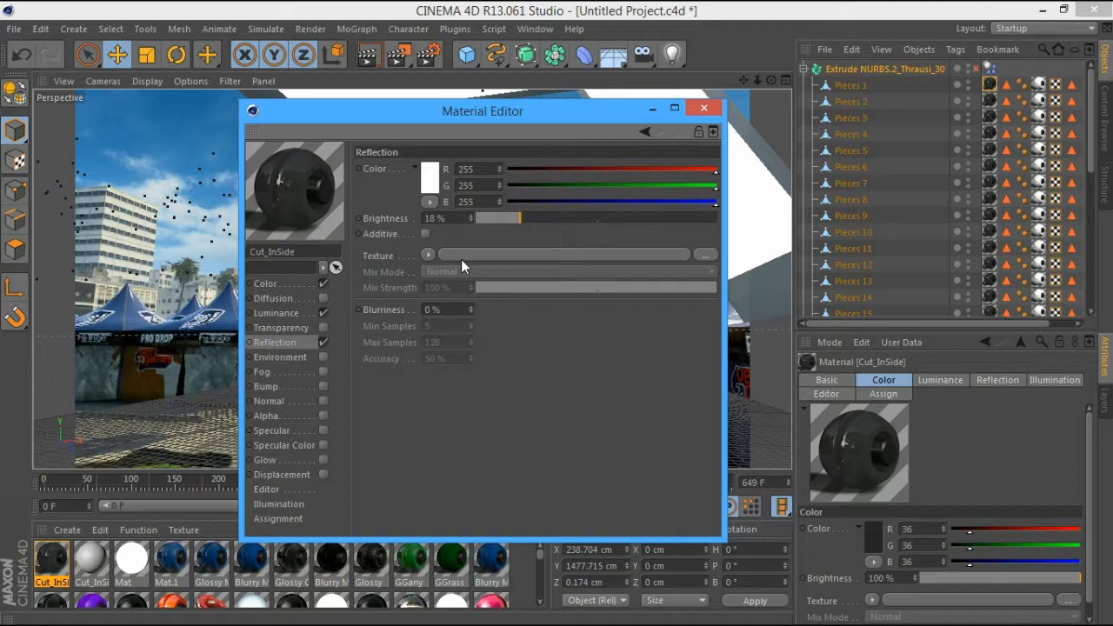
left_click(427, 255)
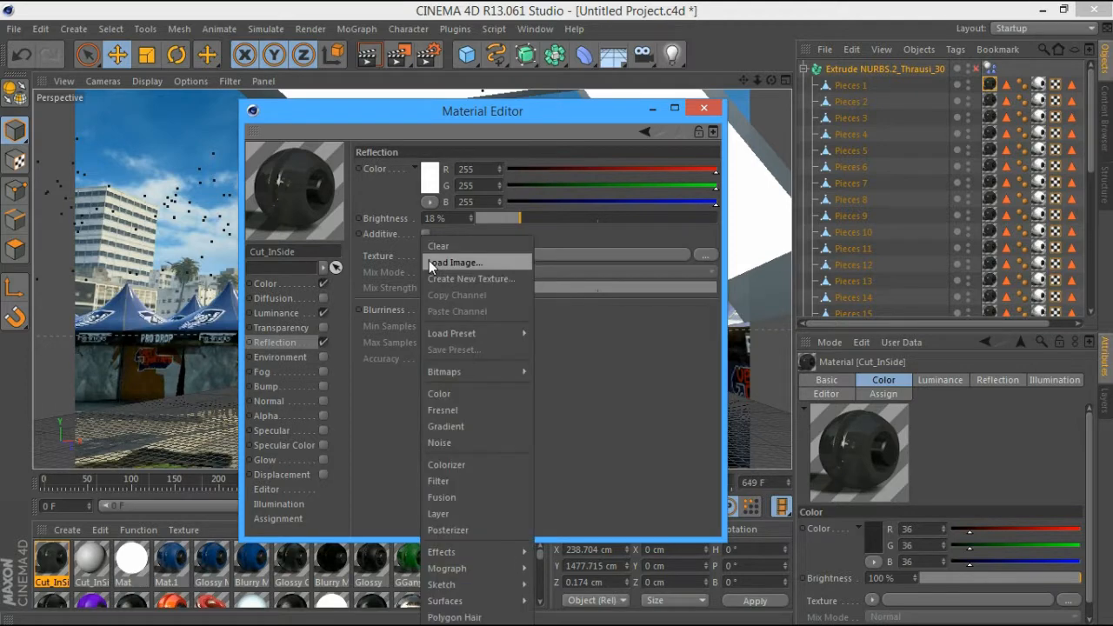
left_click(448, 409)
left_click_drag(505, 218, 552, 220)
left_click_drag(494, 338, 519, 335)
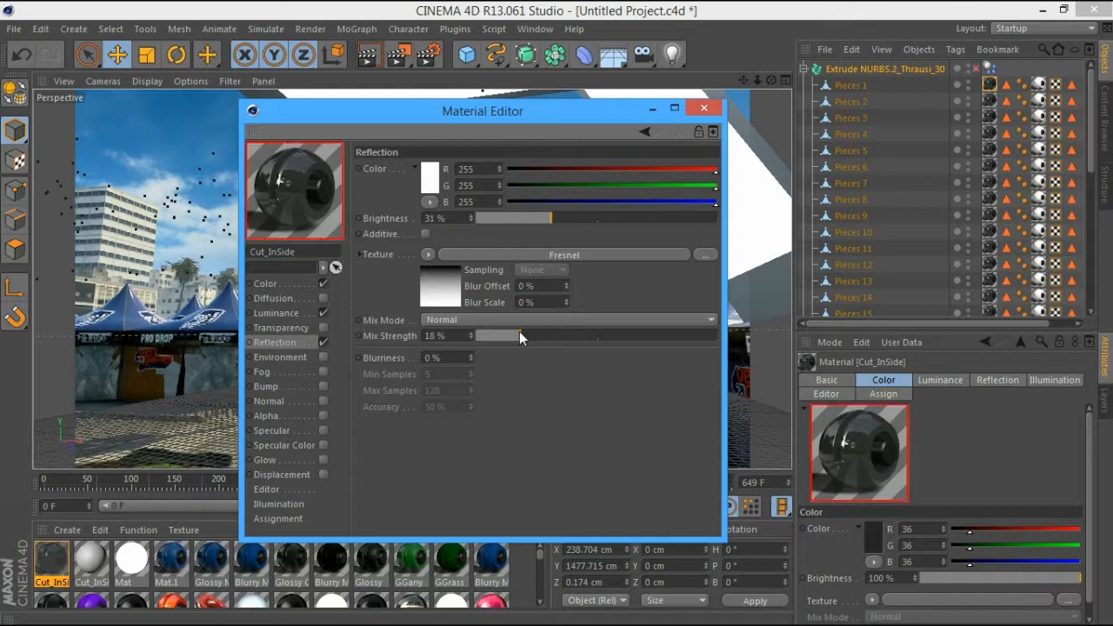
left_click(701, 110)
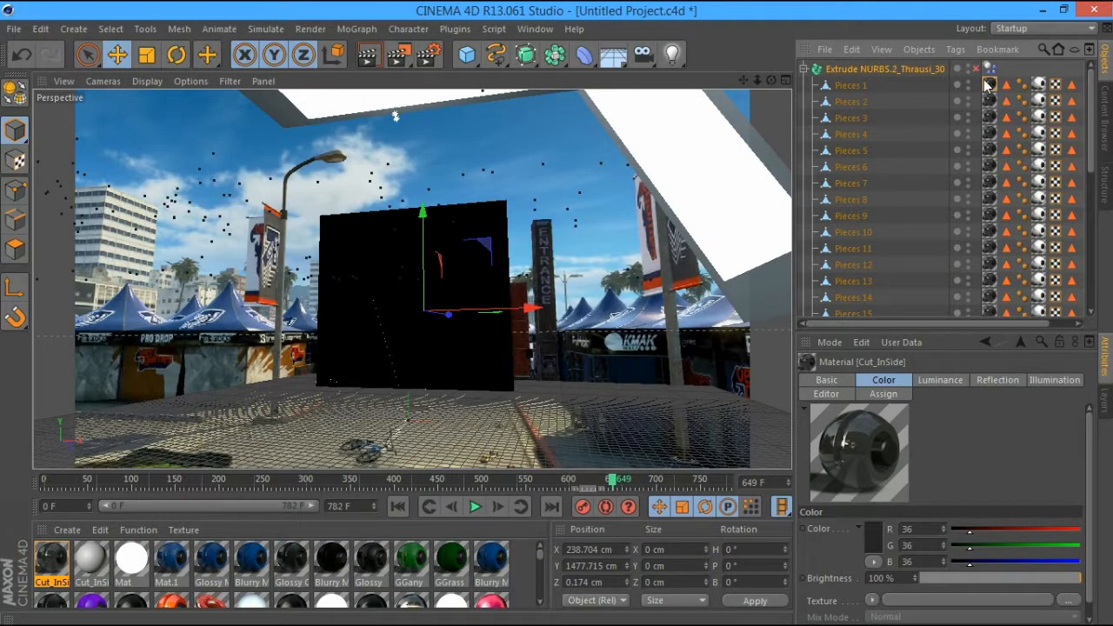
Collapse the fractured logo's piece list and reselect Extrude NURBS.2_Thrausi_30
left_click(988, 84)
left_click(904, 70)
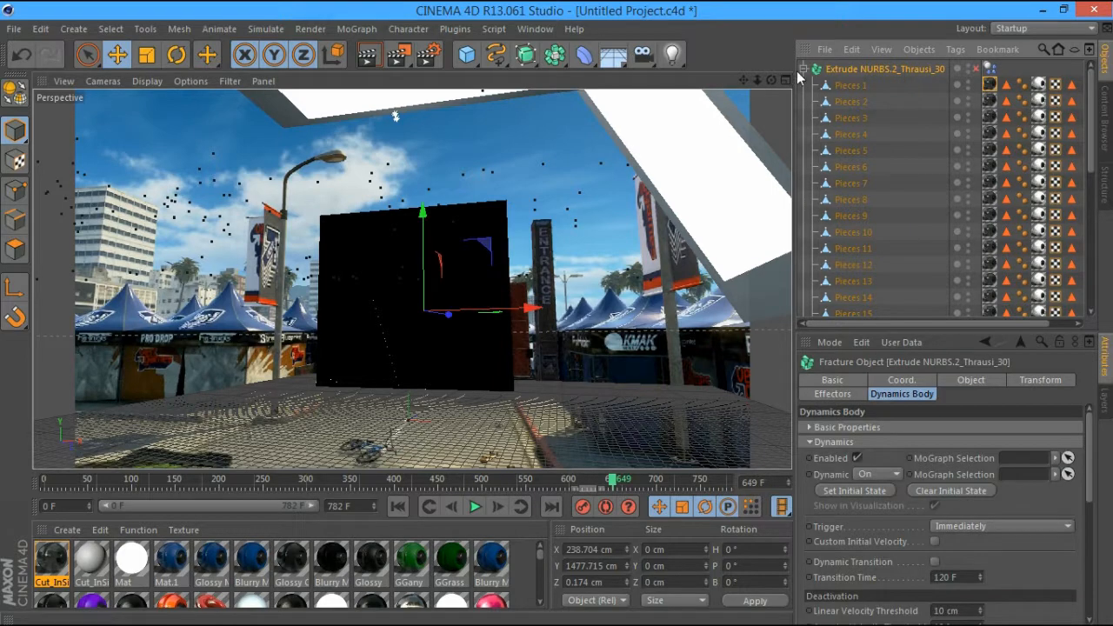
left_click(804, 69)
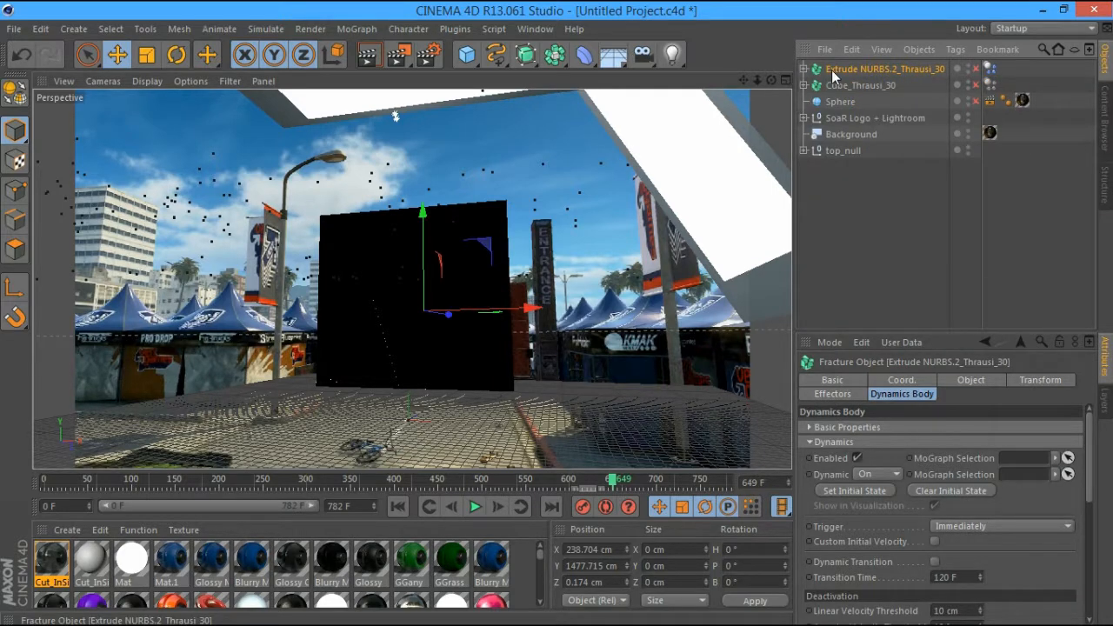
left_click(900, 246)
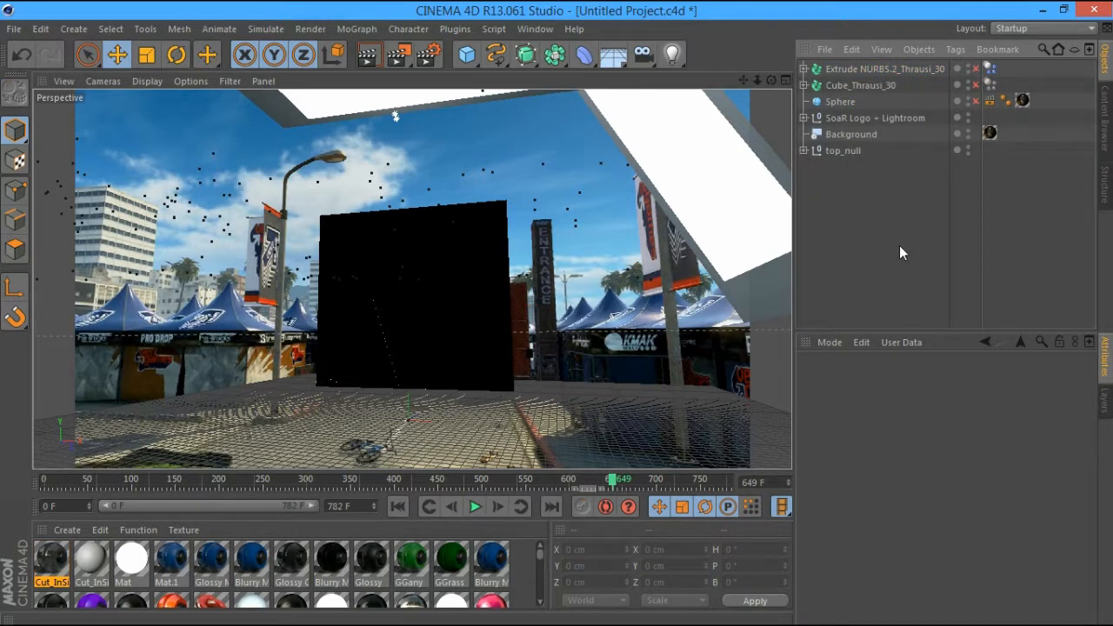
left_click(865, 69)
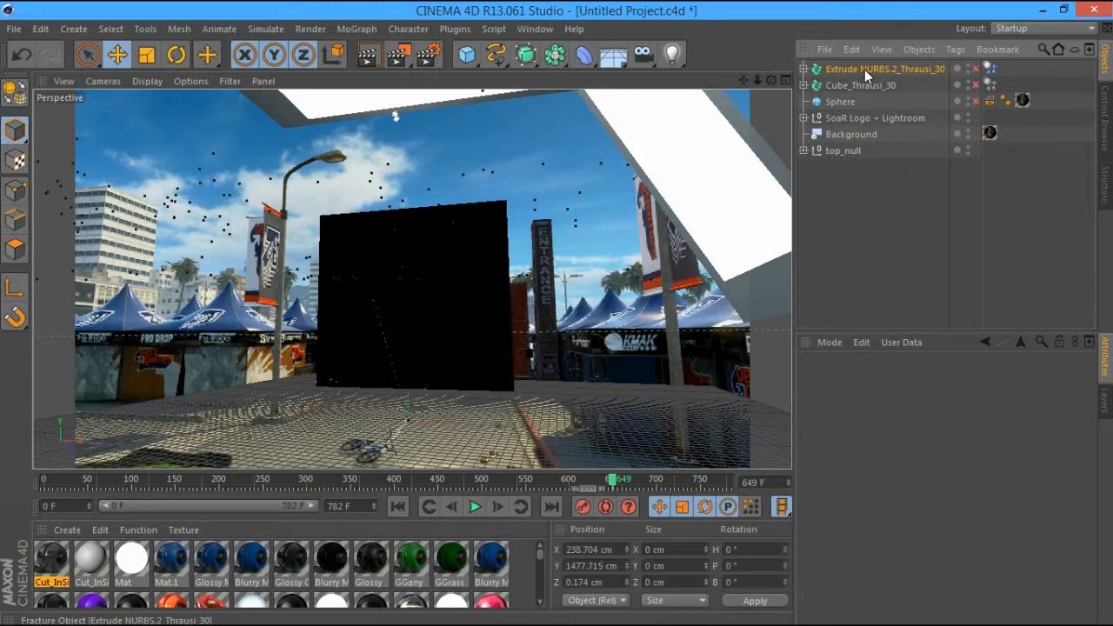
left_click(861, 211)
left_click(882, 73)
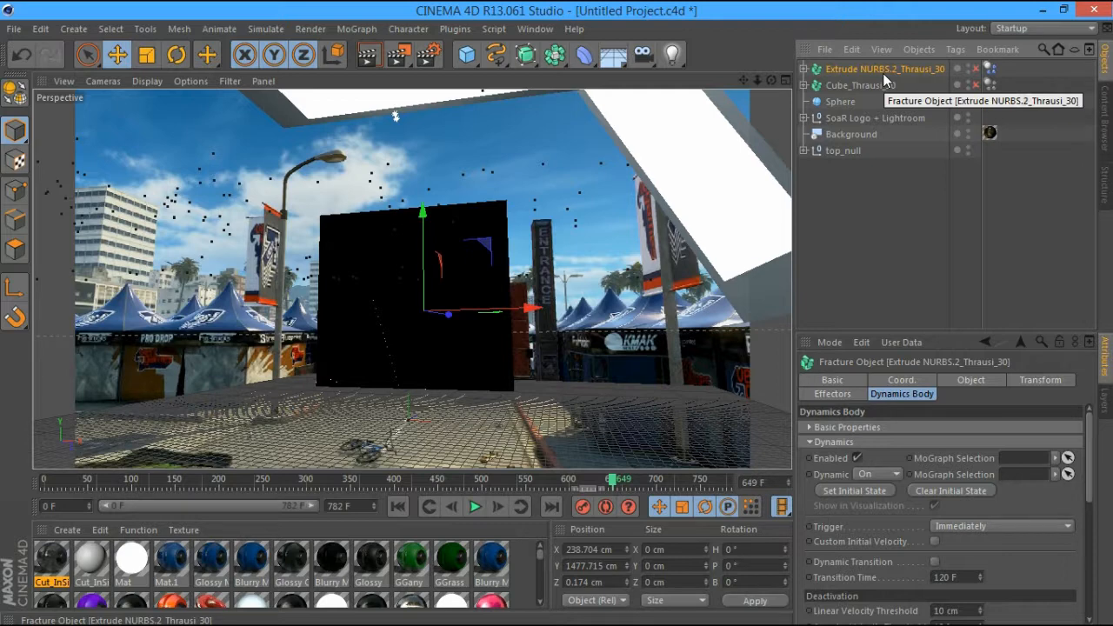
Expand Cube_Thrausi_30's pieces and show the second Cut_InSide material's settings
left_click(852, 85)
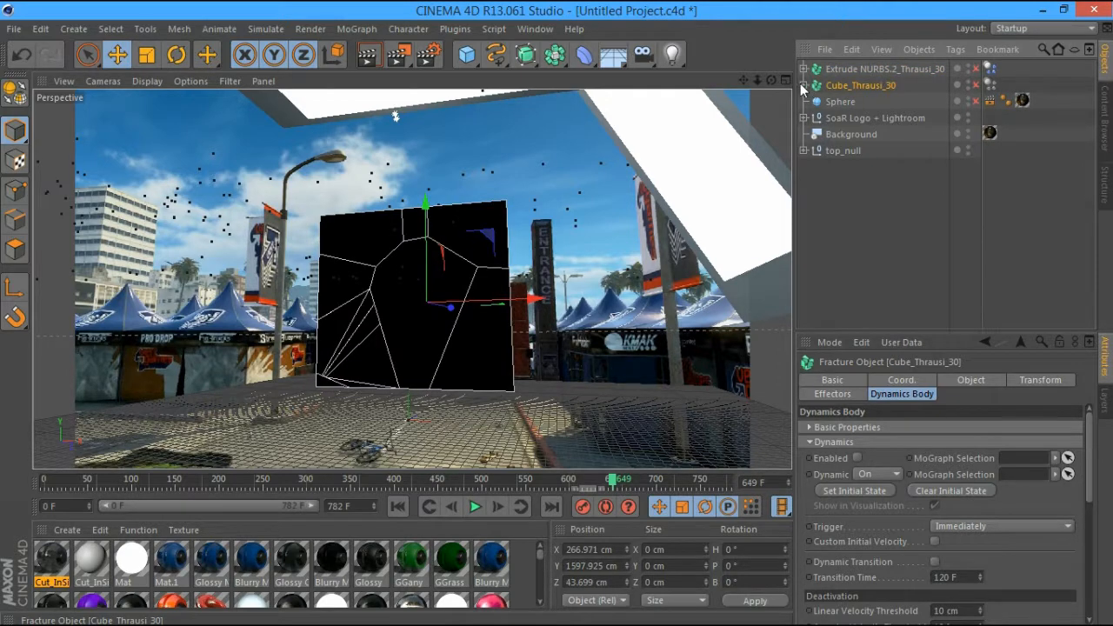
left_click(804, 86)
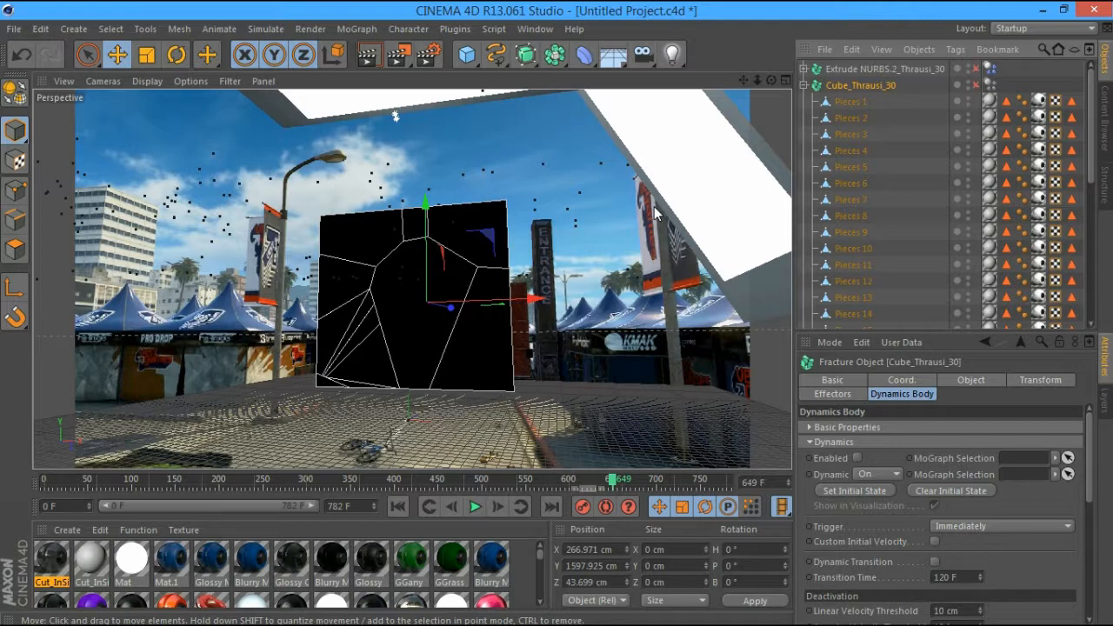
left_click(62, 565)
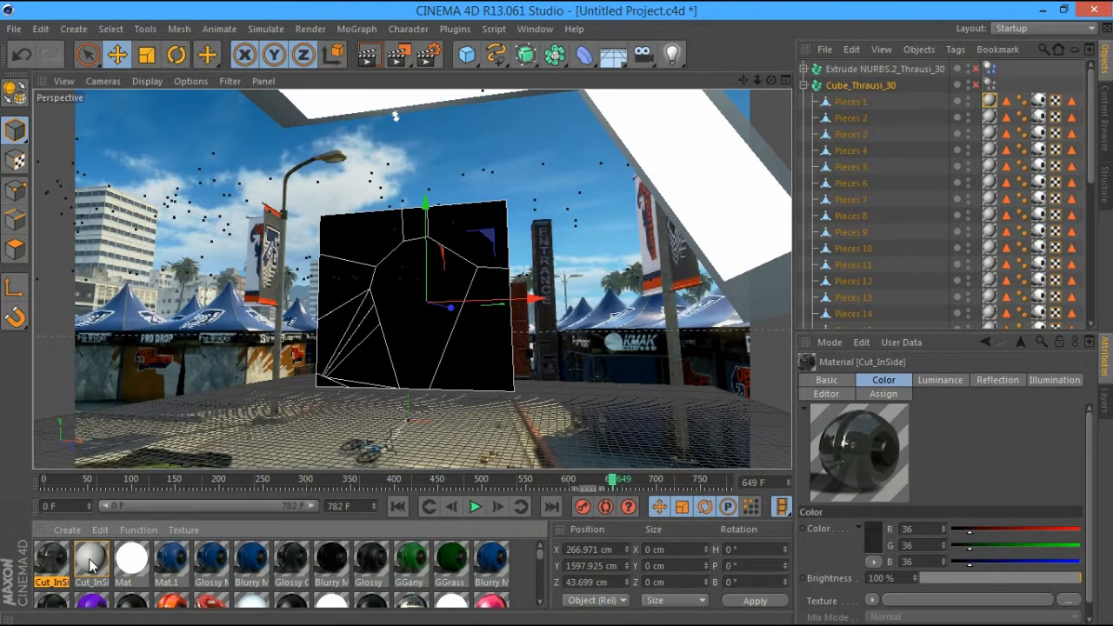
left_click(91, 564)
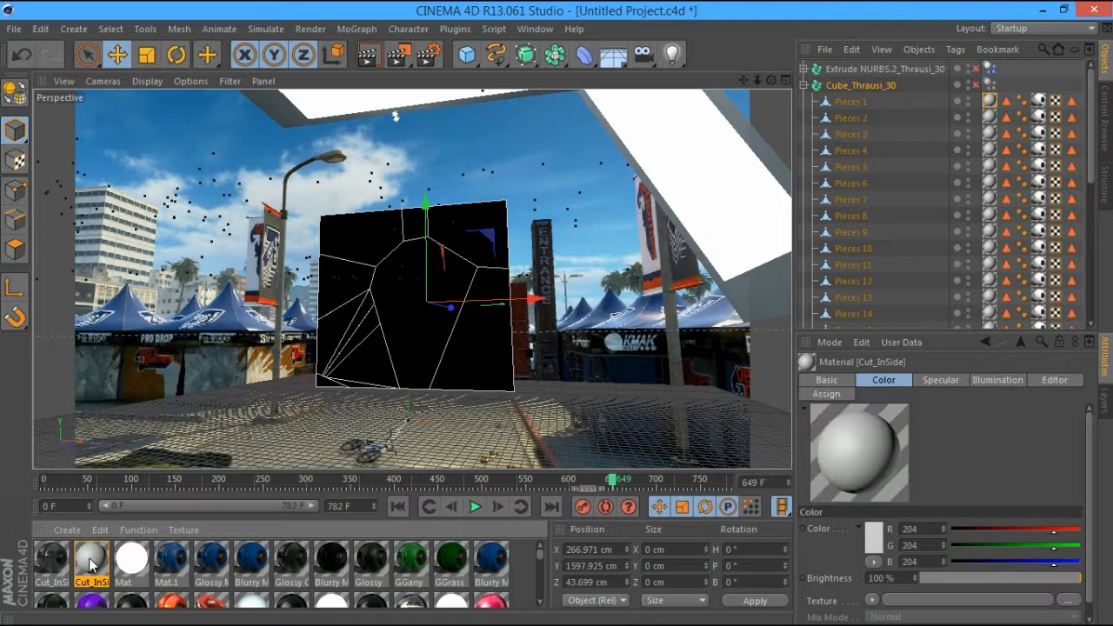
Darken the second Cut_InSide material's colour and paste a Cube_Thrausi_30.1 copy
double_click(92, 563)
left_click(424, 183)
left_click_drag(346, 187, 348, 210)
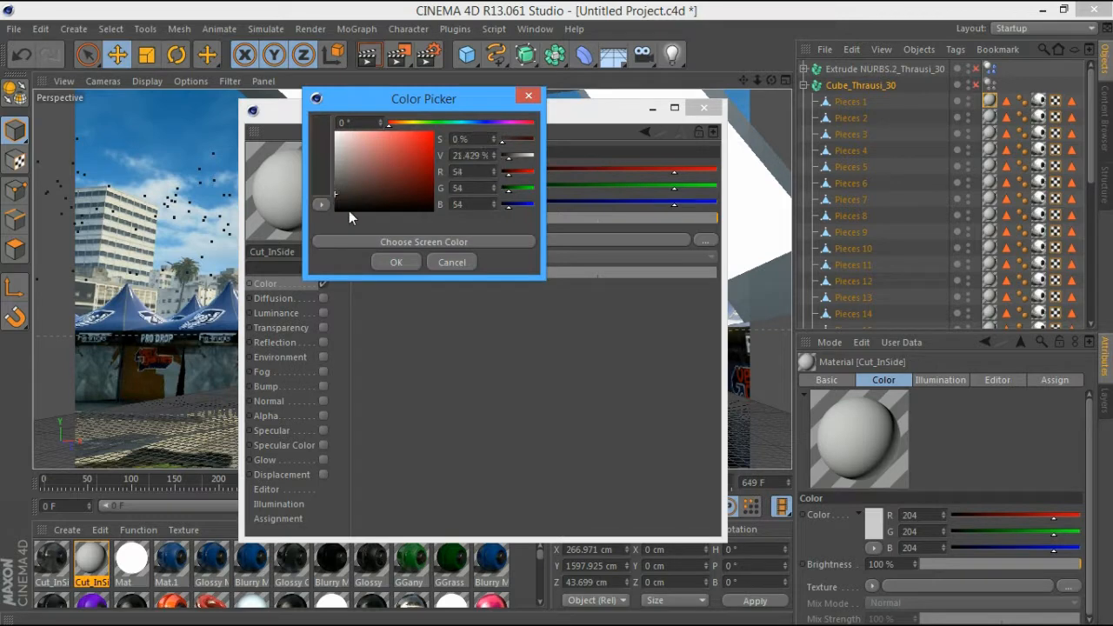
left_click(399, 259)
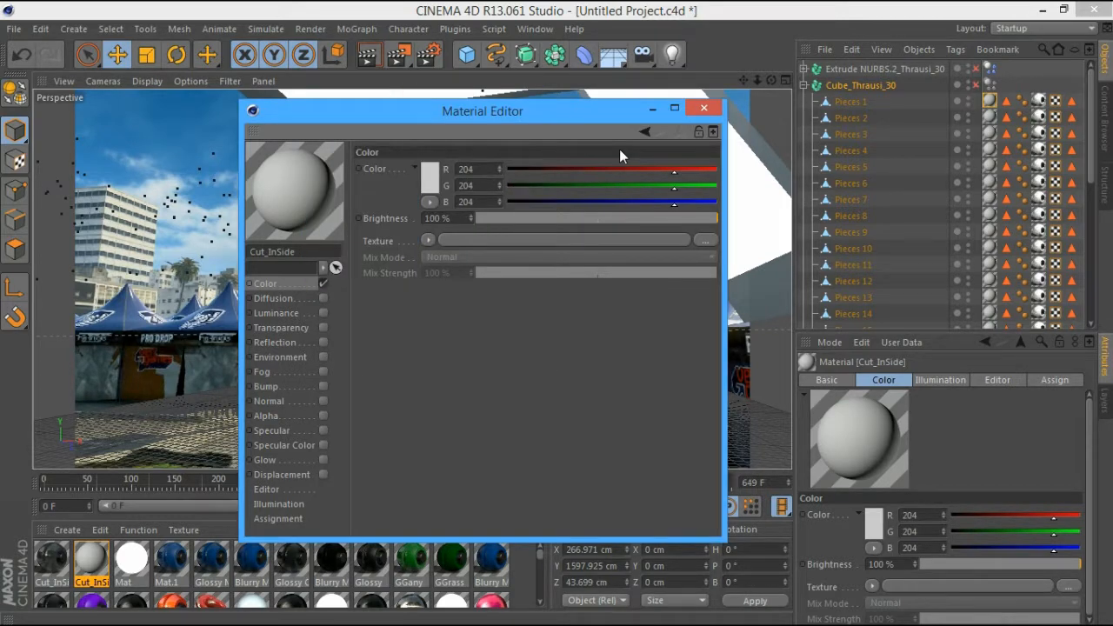
left_click(52, 561)
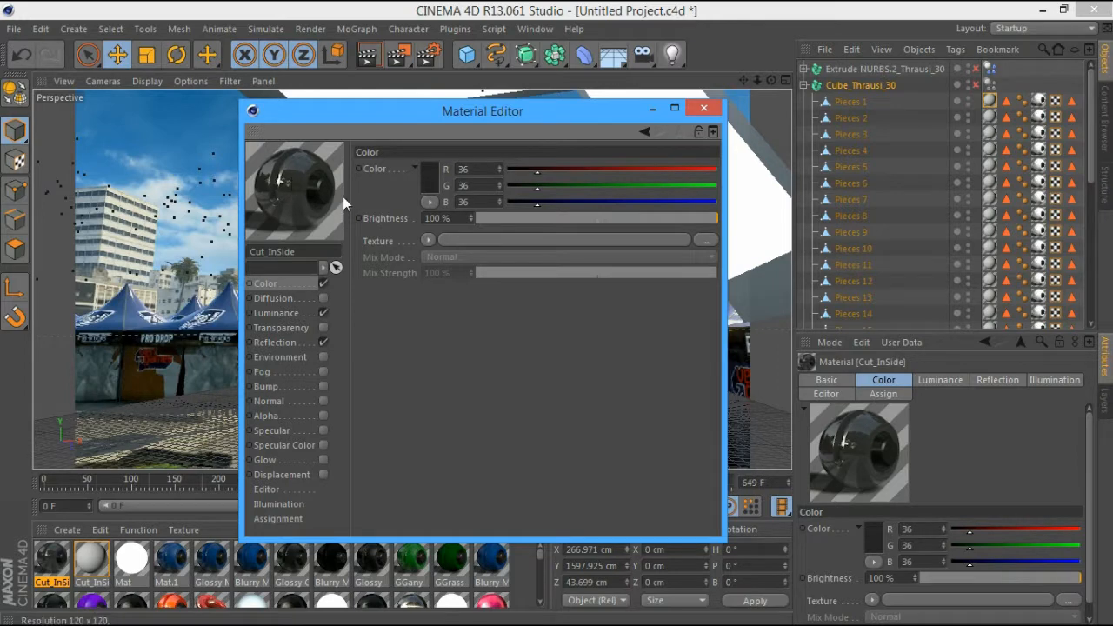
left_click(865, 456)
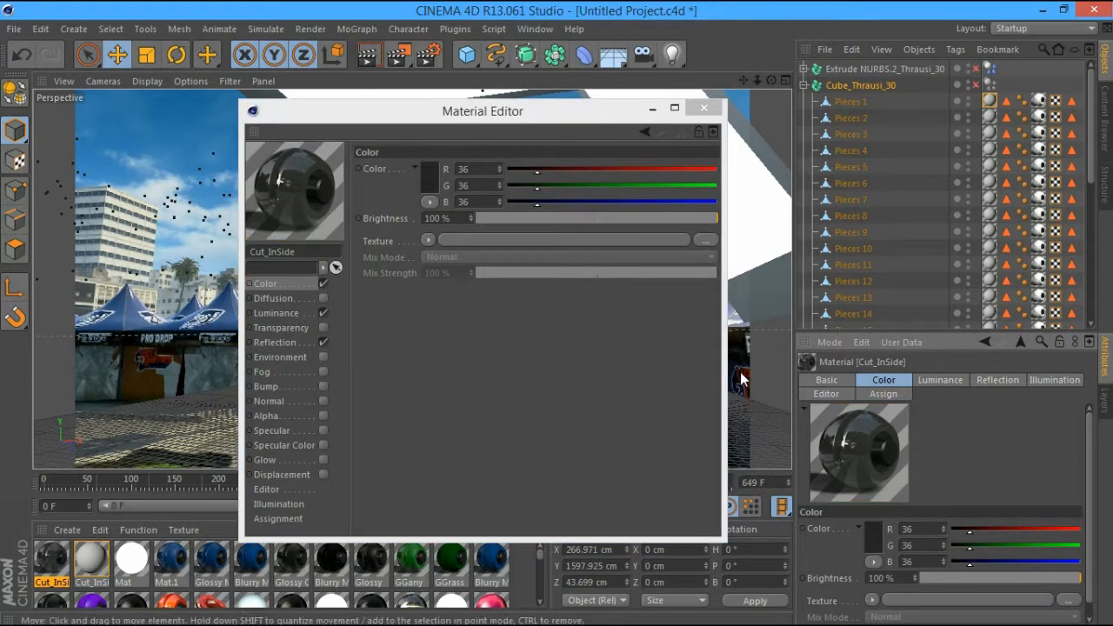
double_click(852, 441)
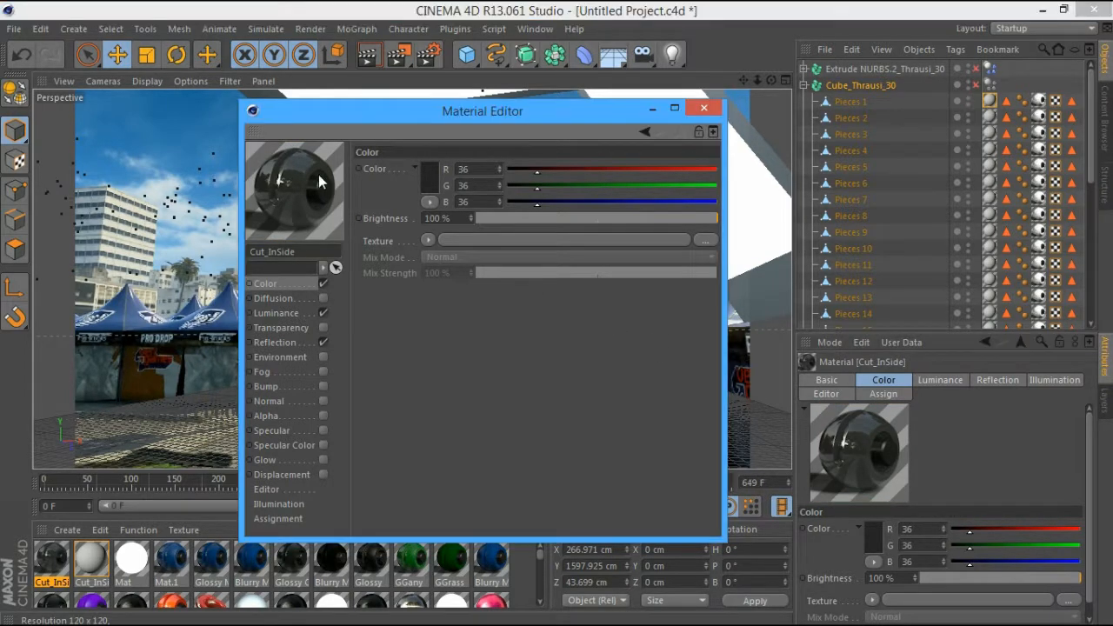
left_click(90, 560)
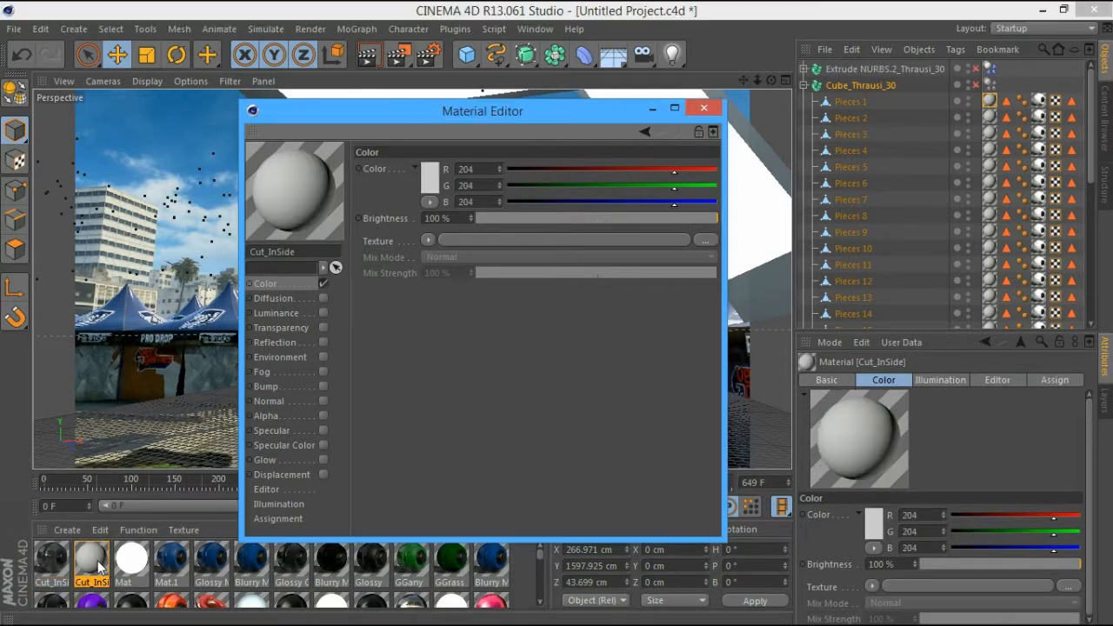
key("ctrl+v")
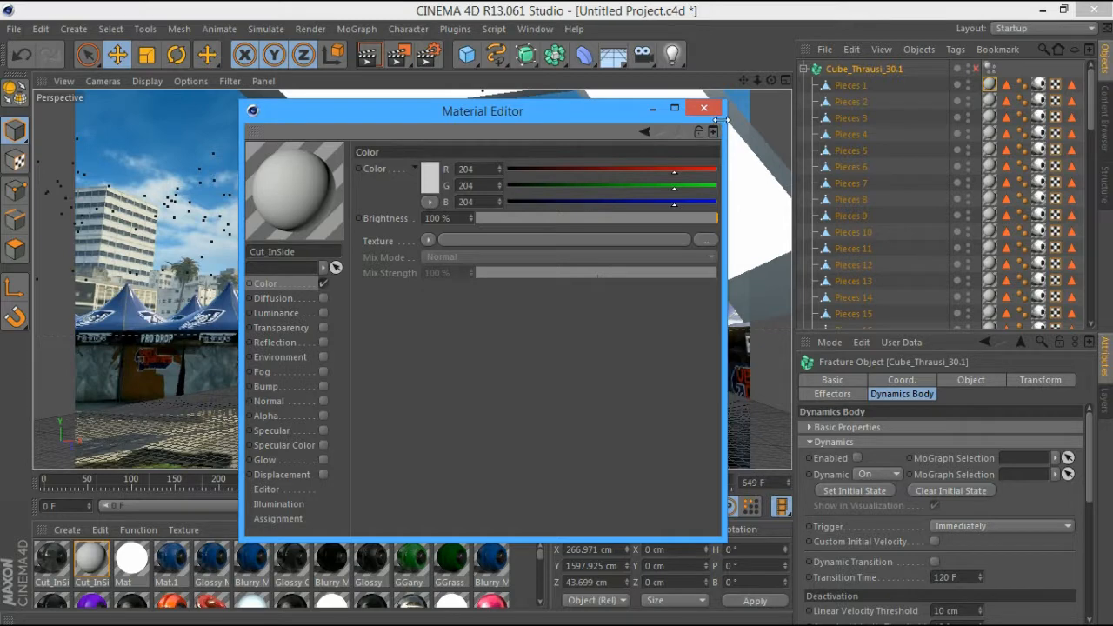
Set the material colour to dark grey 31 and preview it on another object shape
left_click(427, 240)
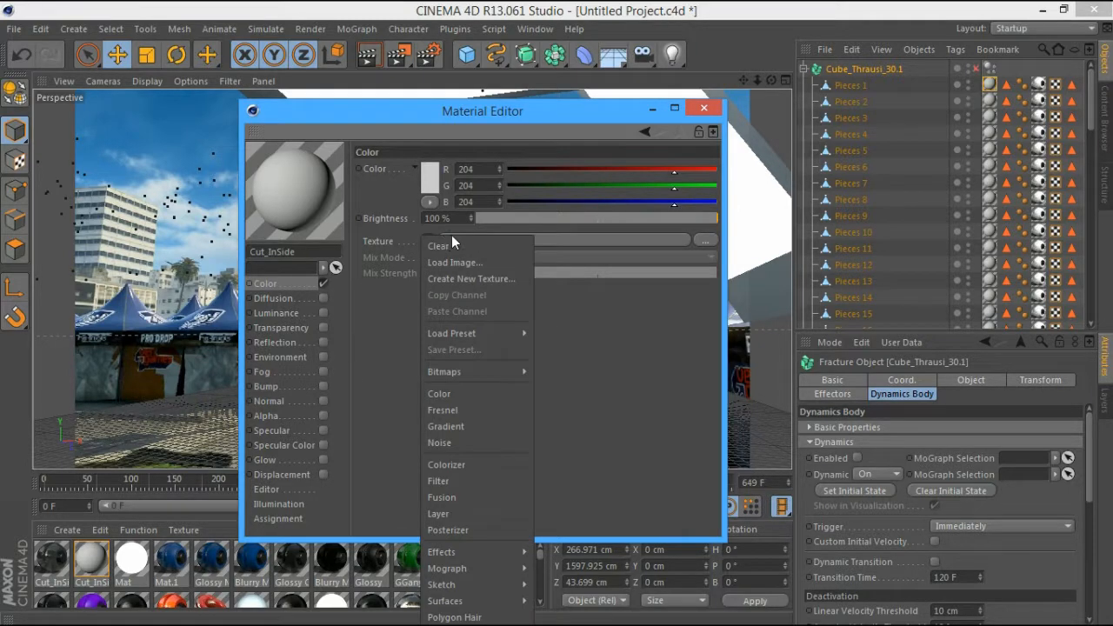
left_click(438, 170)
left_click(435, 170)
left_click(363, 184)
left_click_drag(363, 183, 358, 183)
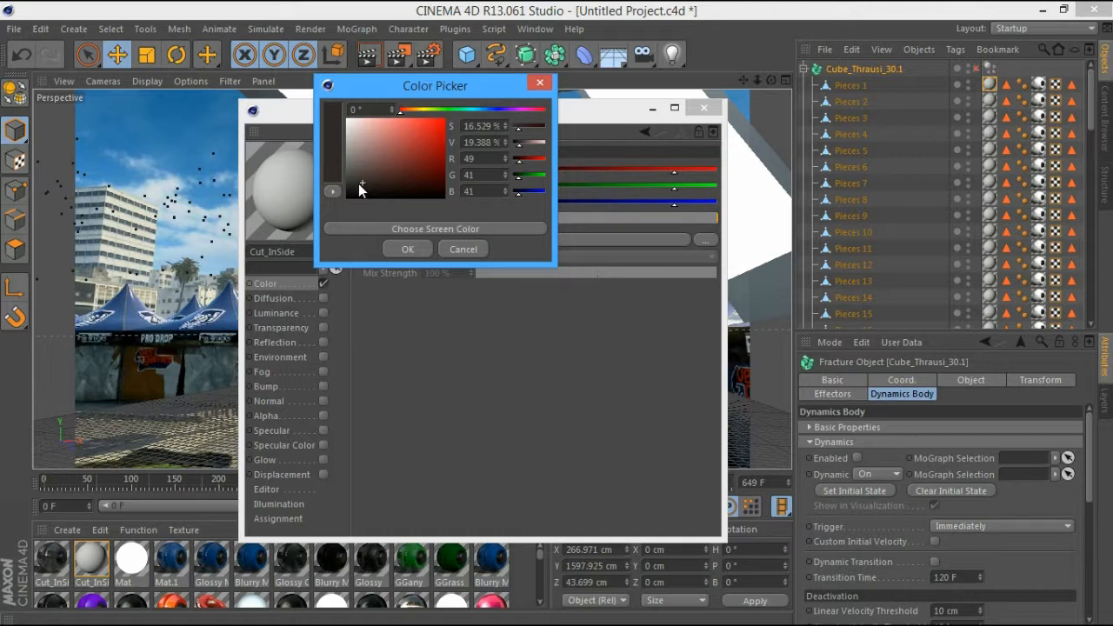
key("Return")
left_click(323, 267)
left_click(383, 476)
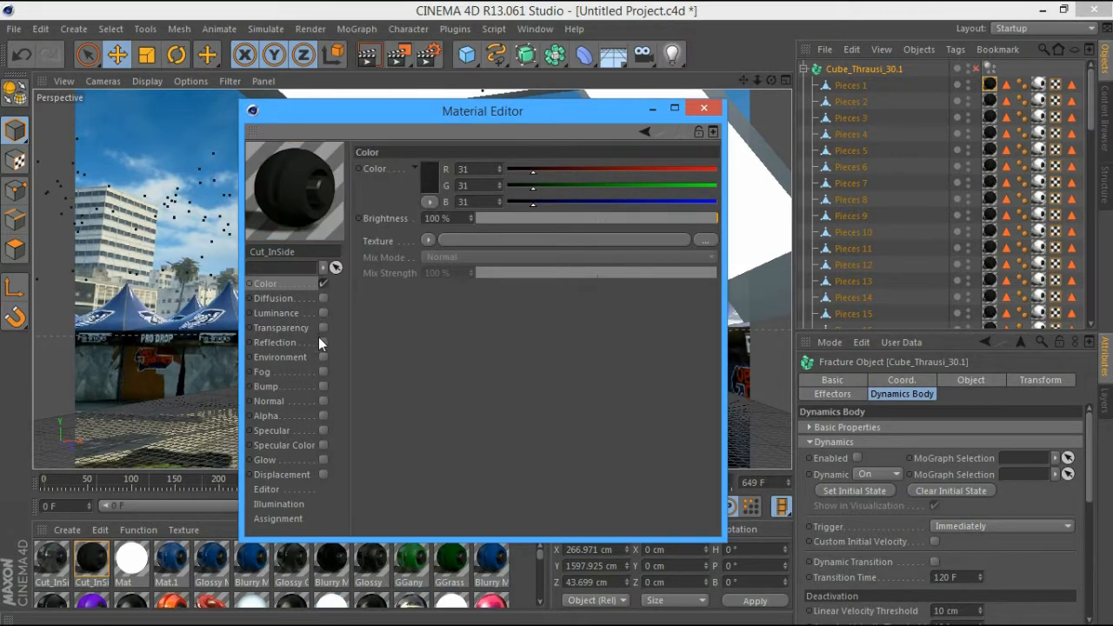
Enable Fresnel reflection with 20% mix strength and 11% brightness, then close the editor
left_click(323, 342)
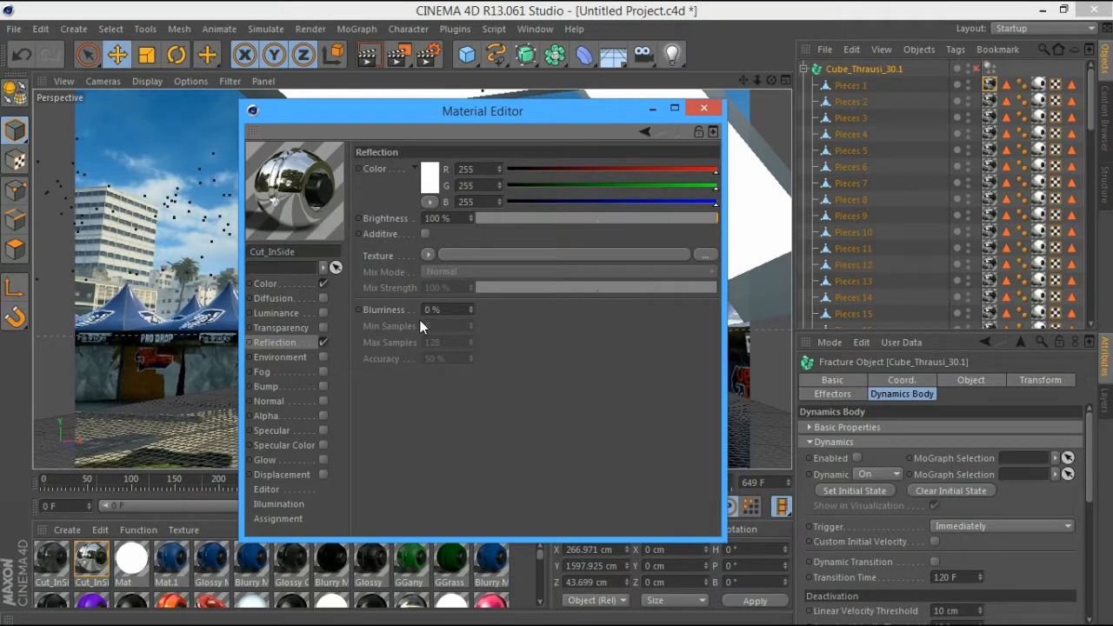
left_click(427, 255)
left_click(472, 380)
left_click(498, 336)
left_click_drag(503, 335, 525, 332)
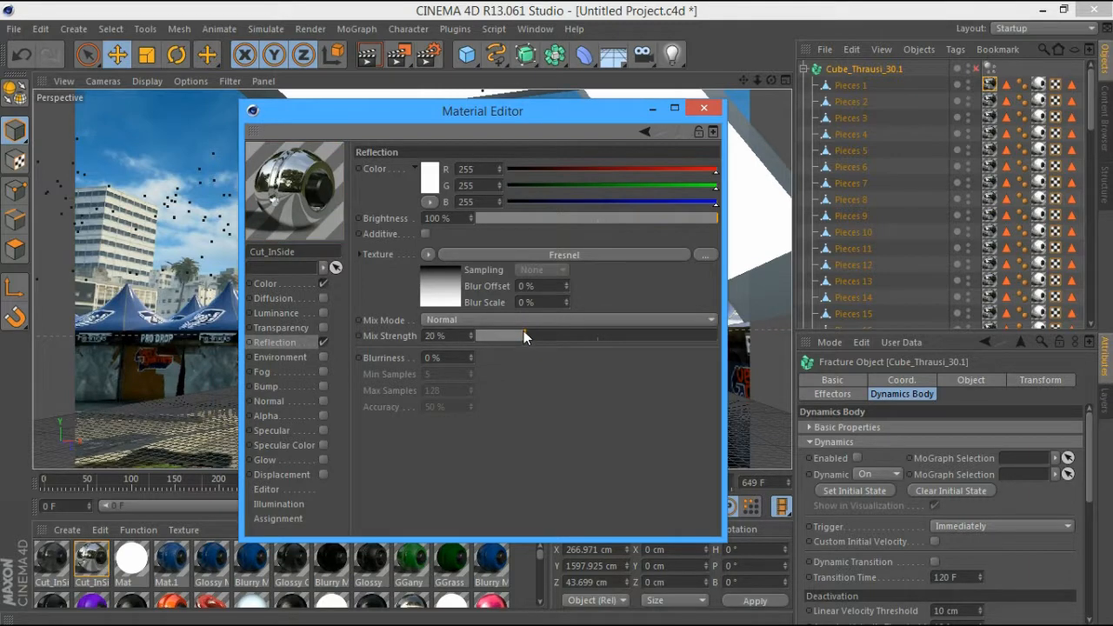
left_click(498, 215)
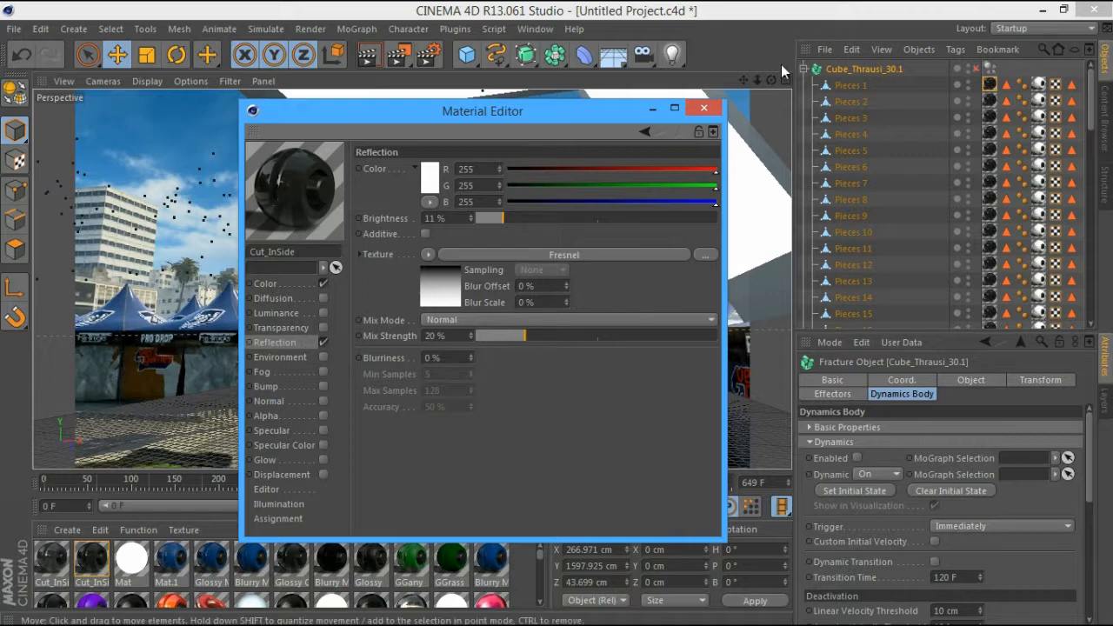
left_click(713, 108)
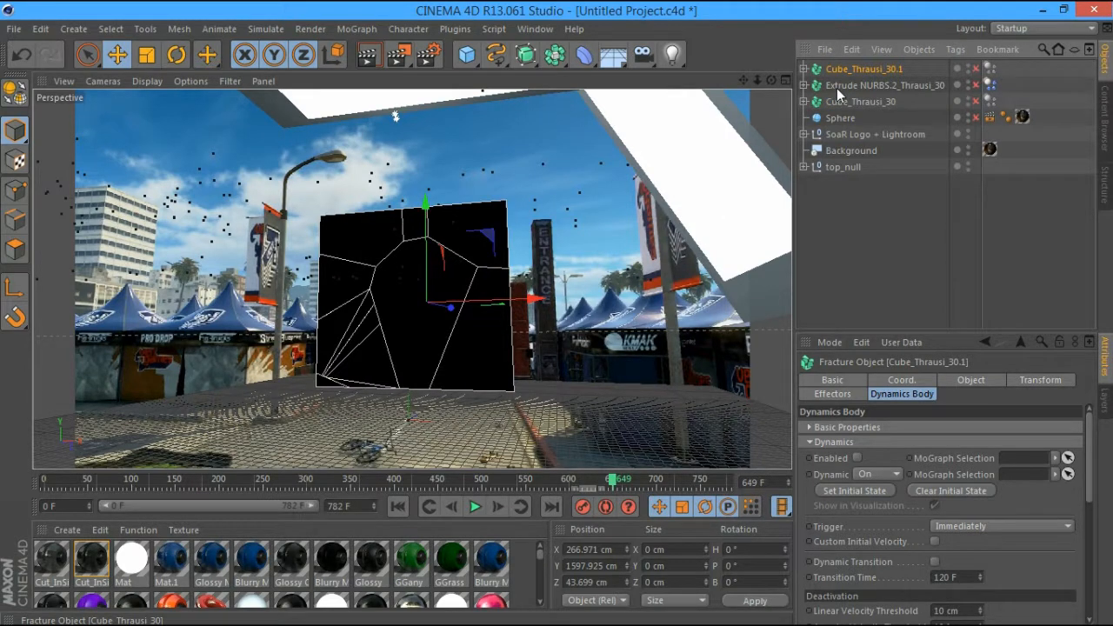
Delete the Cube_Thrausi_30.1 copy and reselect the original Cube_Thrausi_30
left_click(838, 103)
left_click(847, 81)
left_click(849, 71)
left_click(847, 101)
left_click(857, 71)
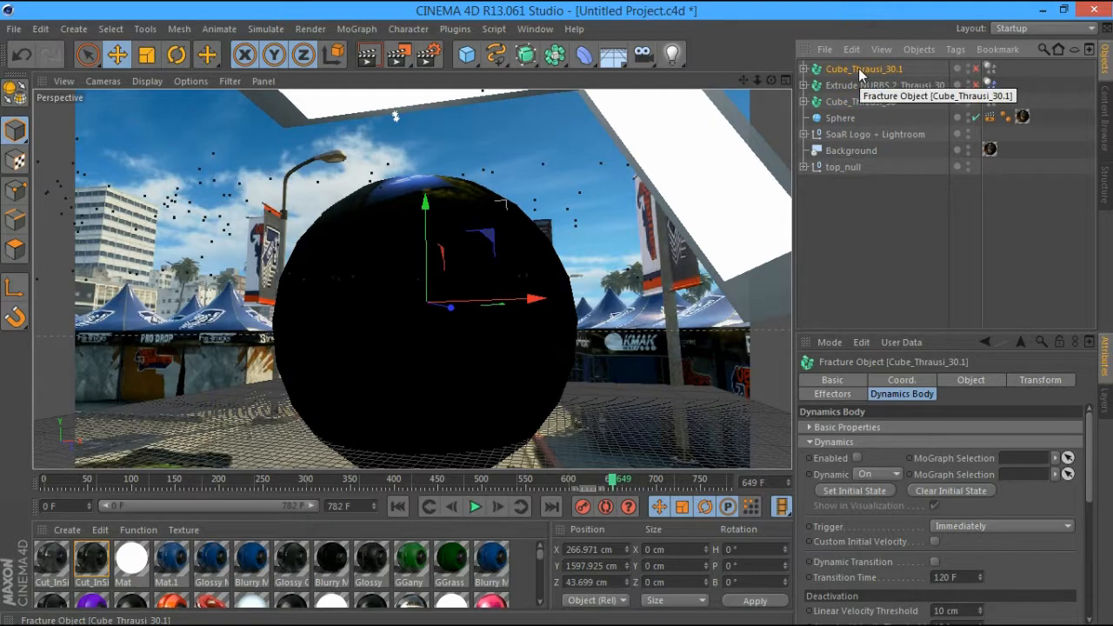
key("Delete")
left_click(857, 85)
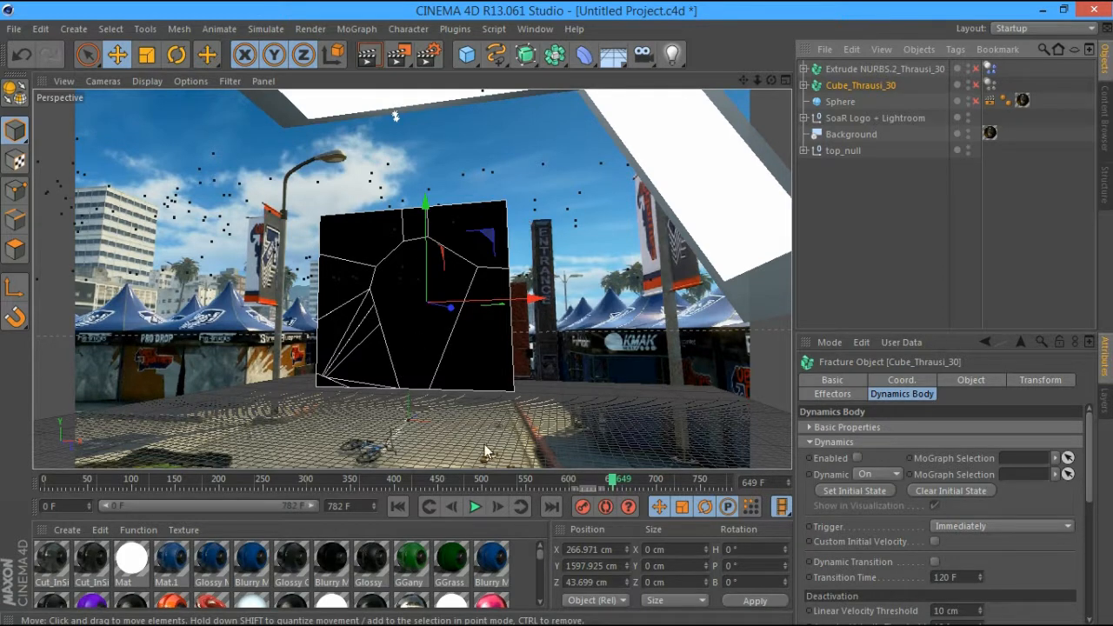
Enable the Sphere at frame 511 and test-render the view
left_click(491, 482)
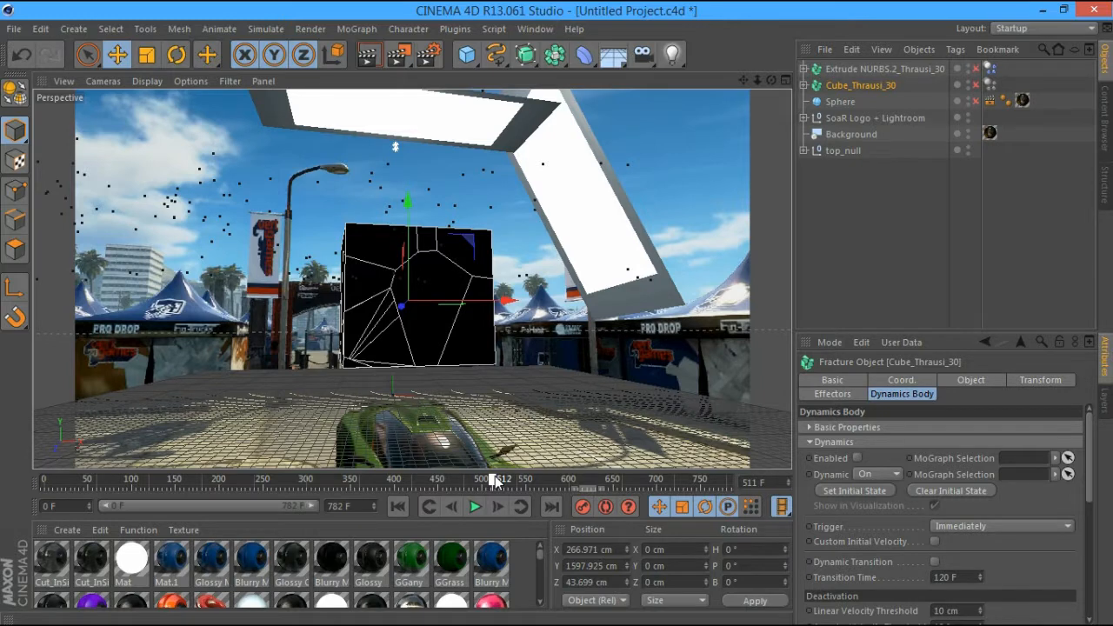
left_click(804, 85)
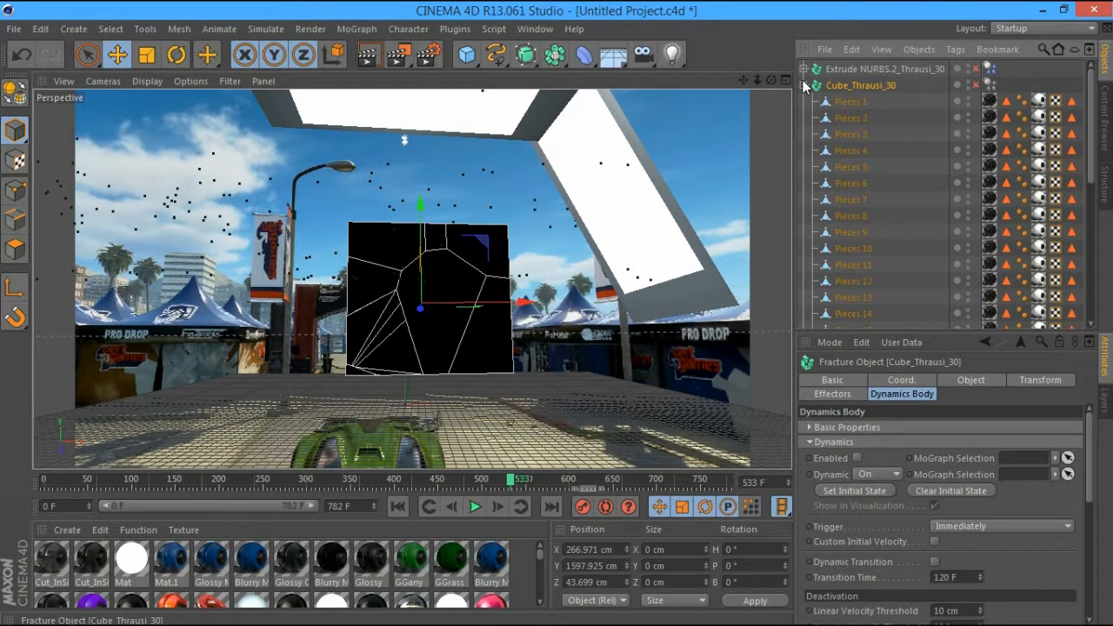
left_click(804, 85)
left_click(805, 86)
left_click(805, 85)
left_click(976, 101)
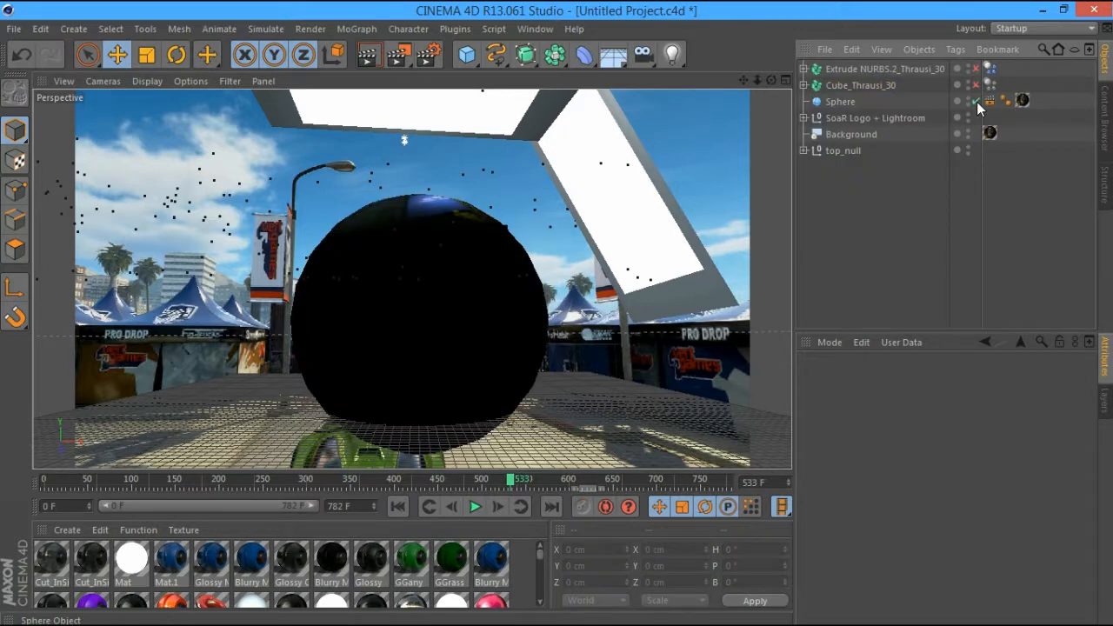
key("ctrl+r")
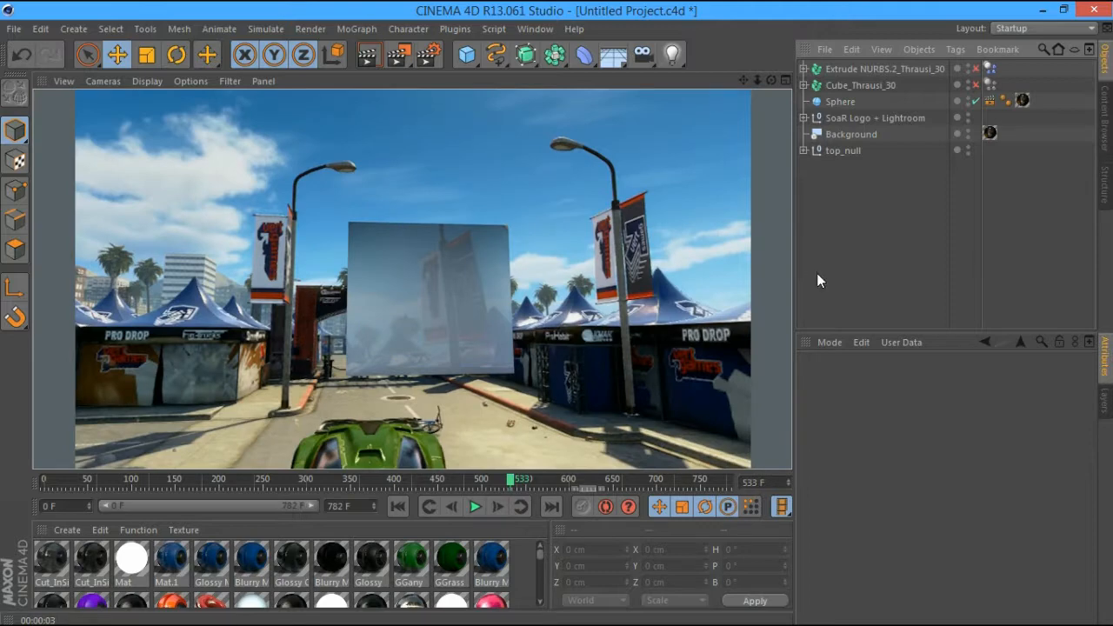
Test-render frame 383, showing the glassy fractured box against the street
left_click(859, 85)
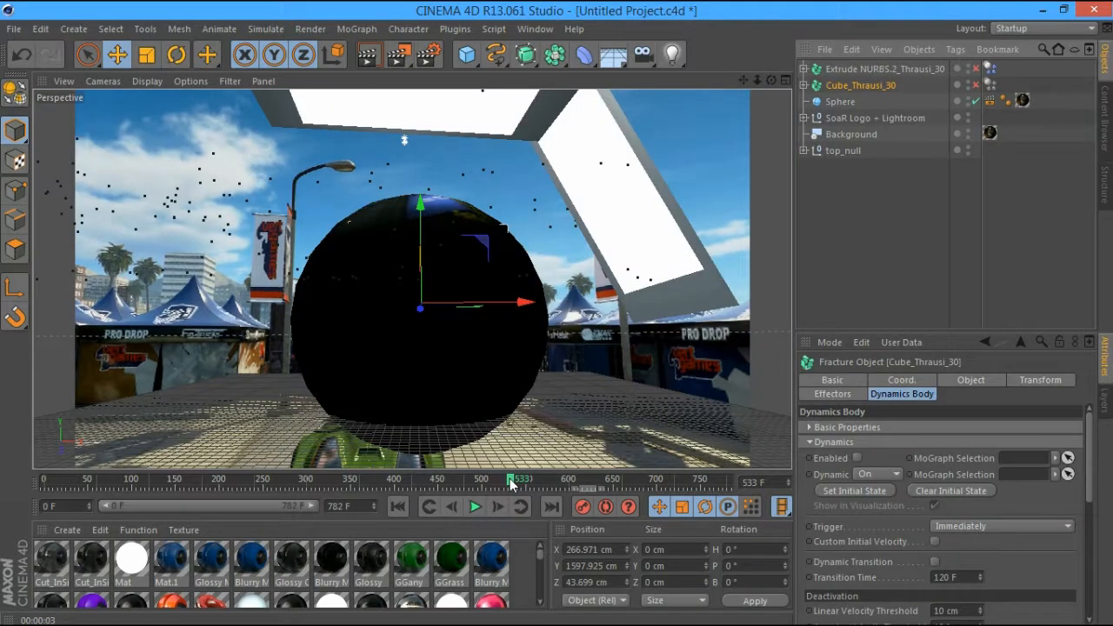
left_click_drag(511, 484, 365, 484)
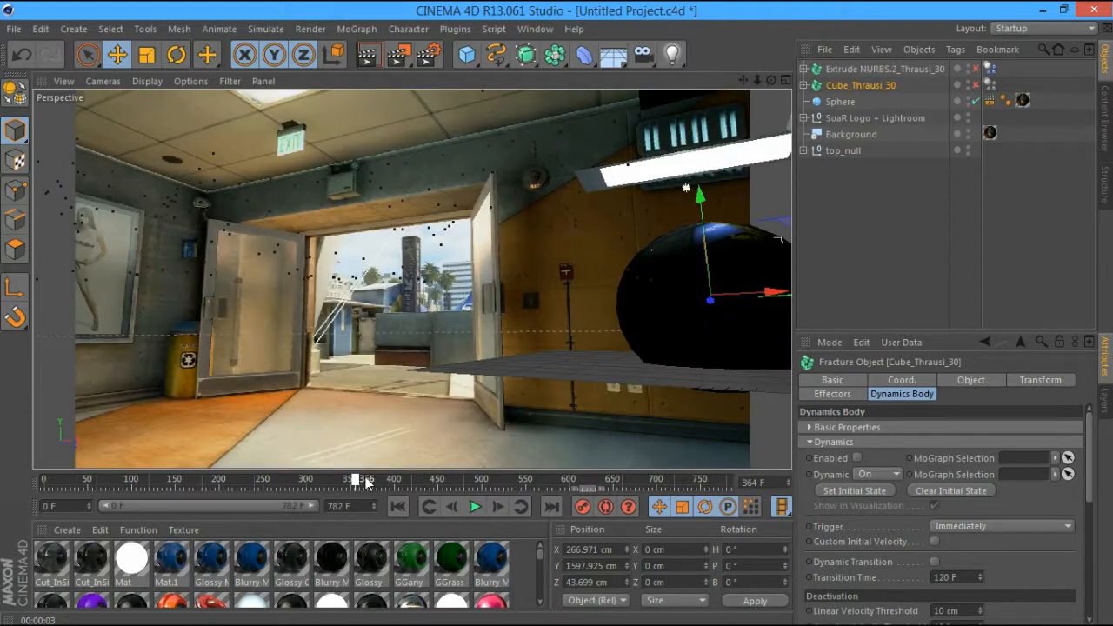
left_click_drag(365, 485, 379, 486)
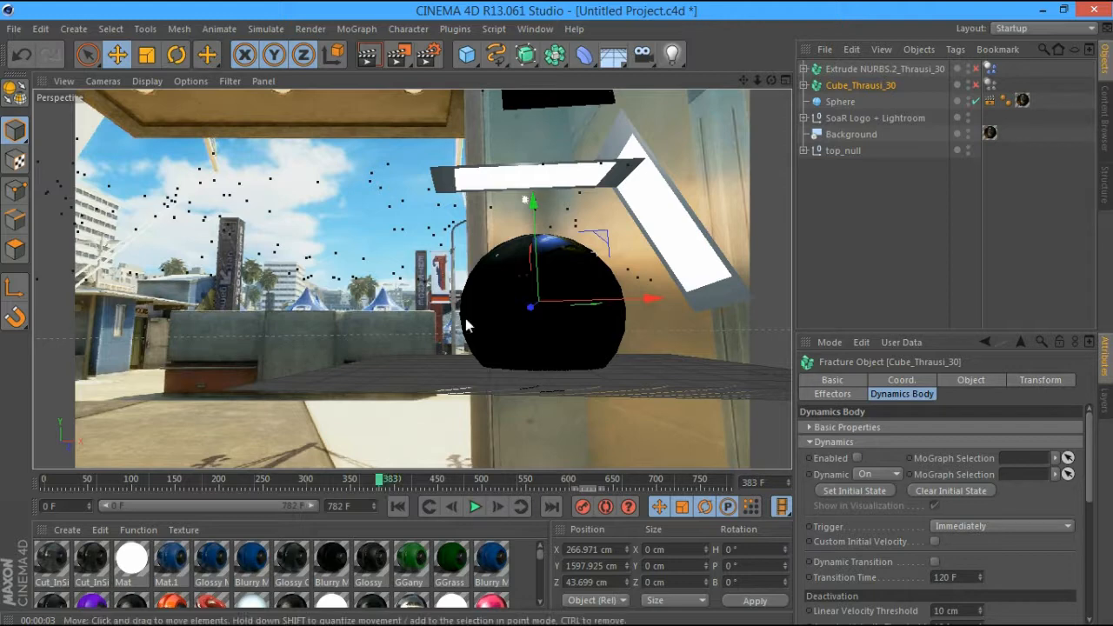
key("ctrl+r")
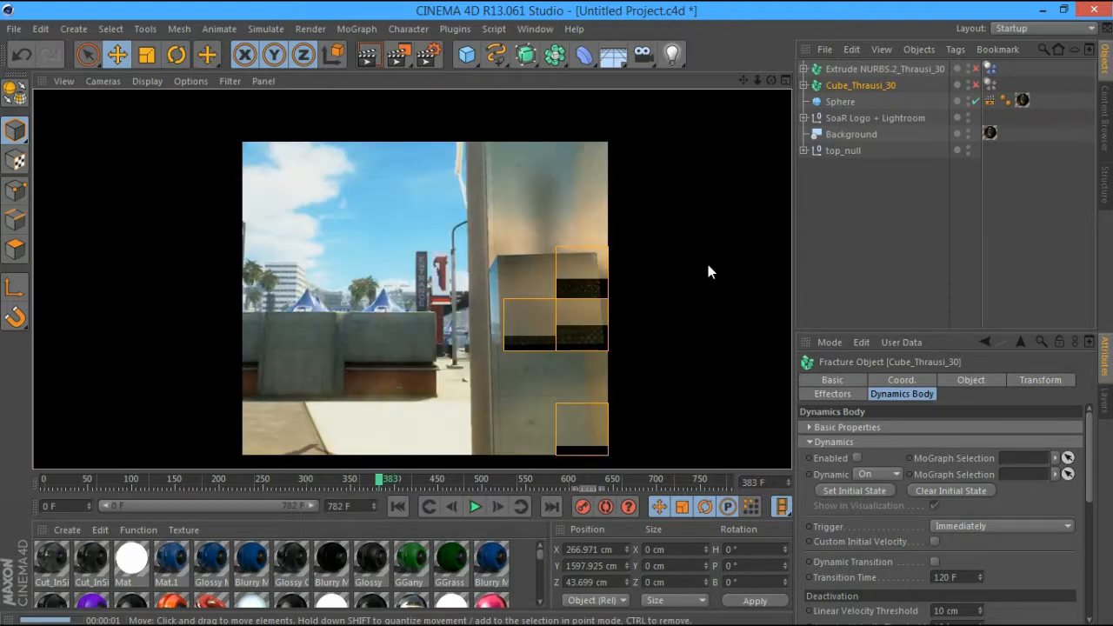
left_click(820, 270)
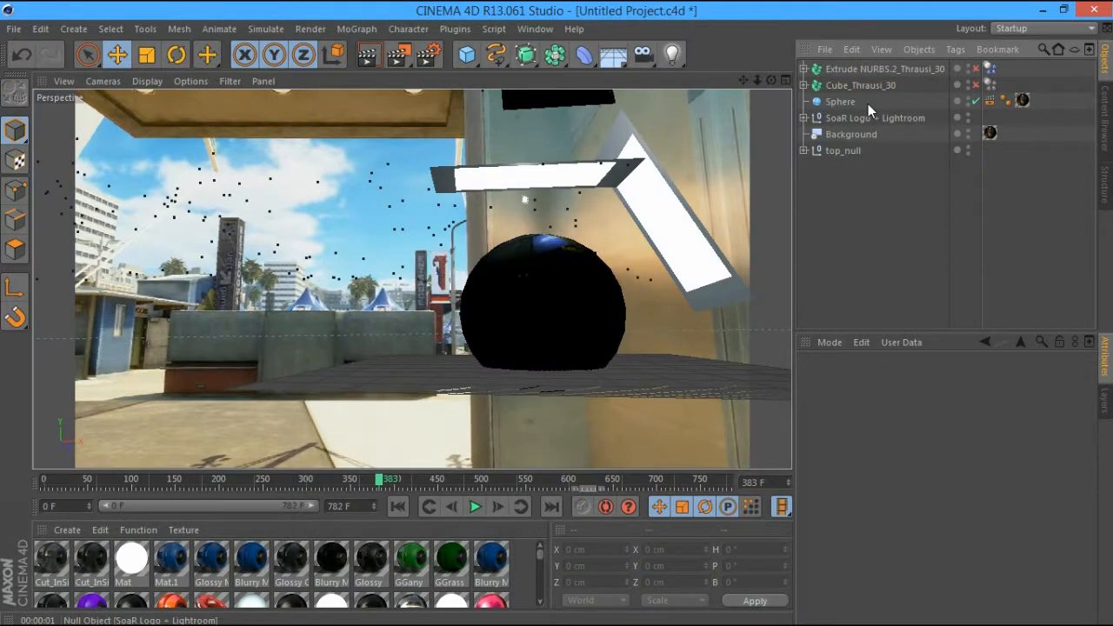
Add two Thrausi Transform objects, reference Cube_Thrausi_30 in one, and refresh it
left_click(467, 31)
left_click(494, 188)
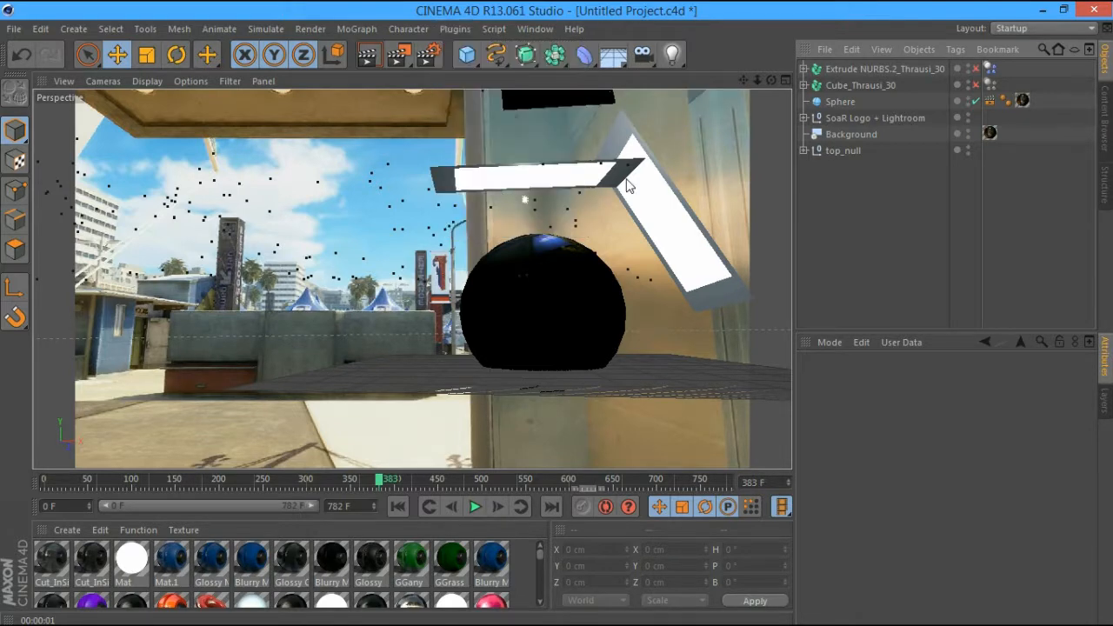
left_click(459, 29)
left_click(486, 190)
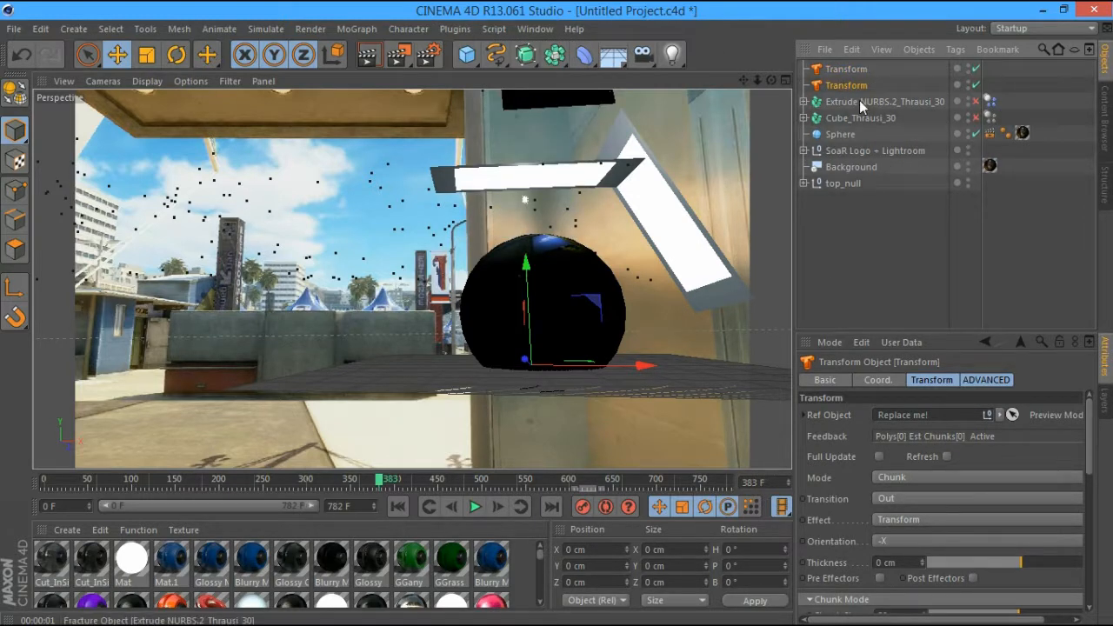
left_click_drag(851, 121, 932, 415)
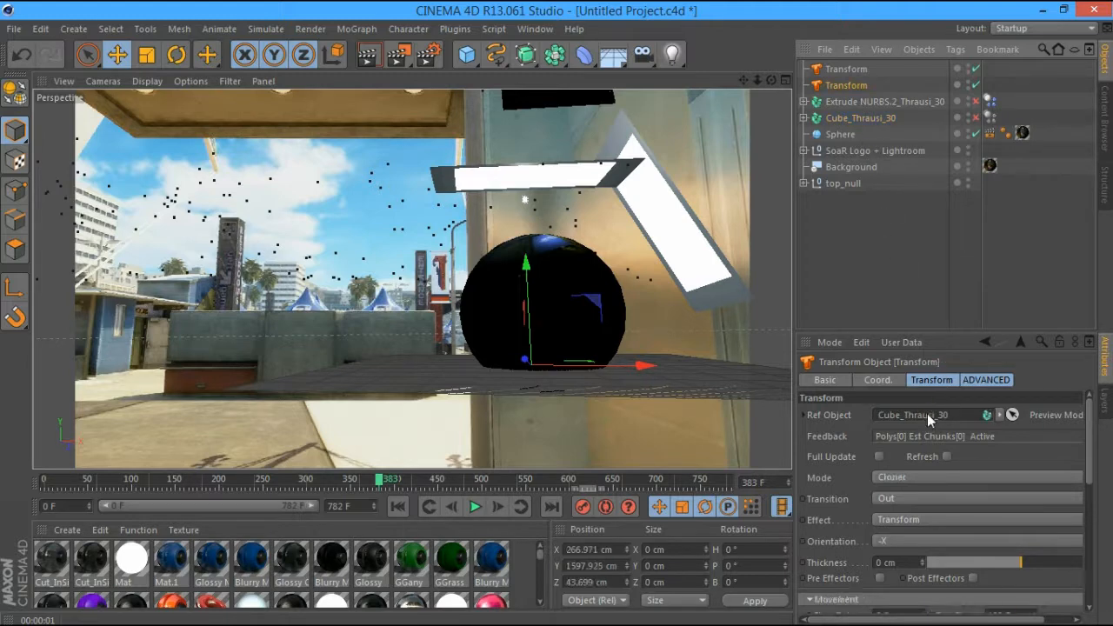
left_click(946, 457)
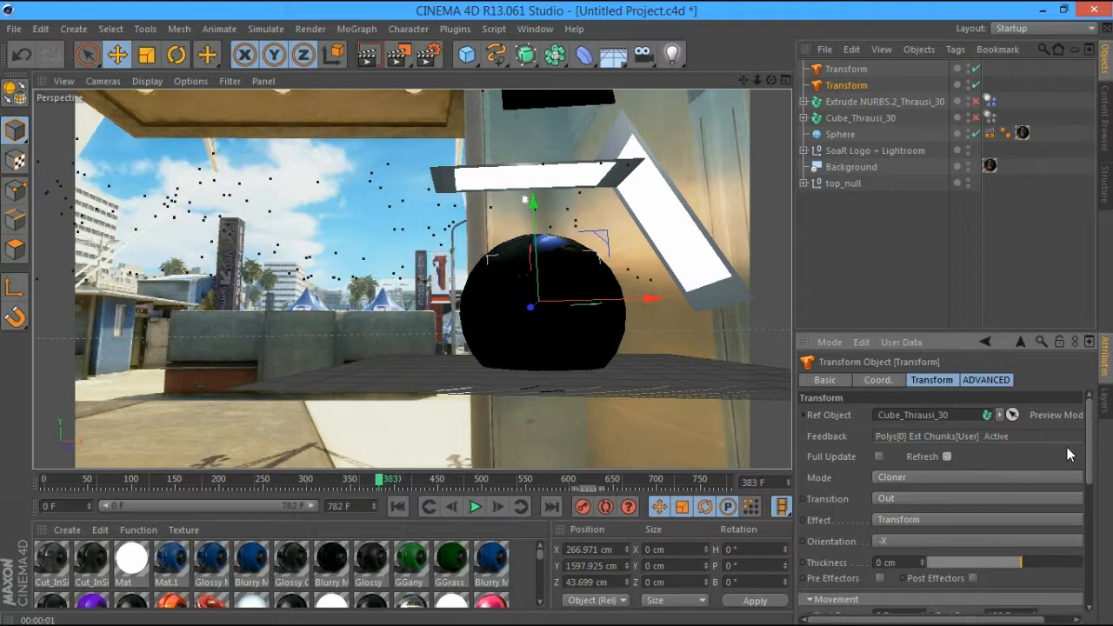
Set the Transform's movement start frame to 383 and scrub ahead to frame 652
scroll(1091, 447, "down", 3)
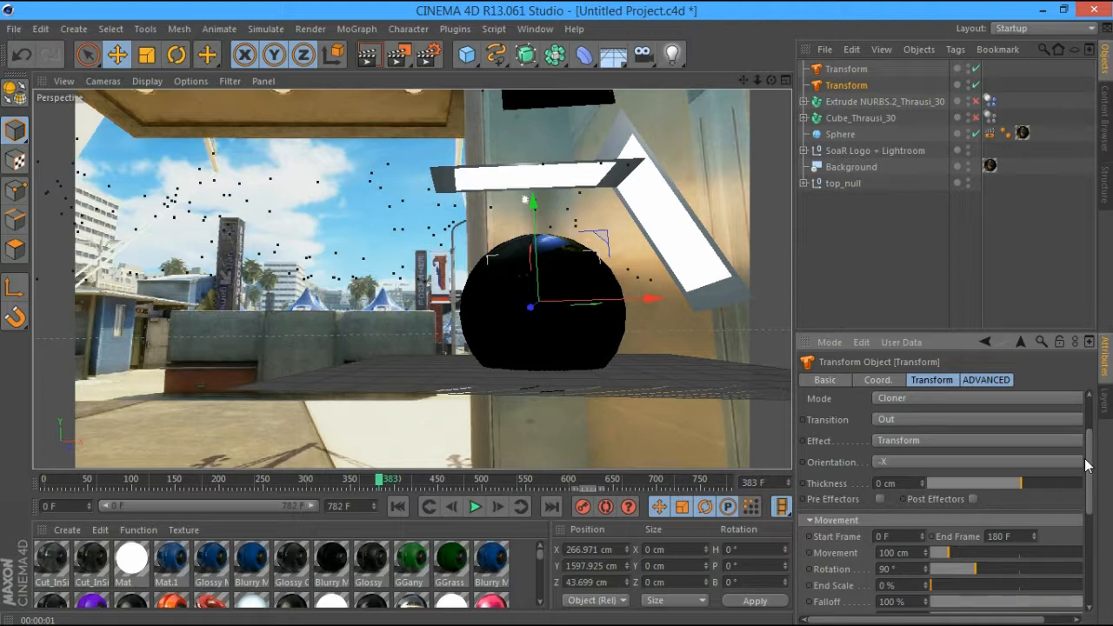
left_click(911, 535)
type("383")
left_click(1009, 537)
left_click(697, 479)
left_click_drag(695, 482, 692, 483)
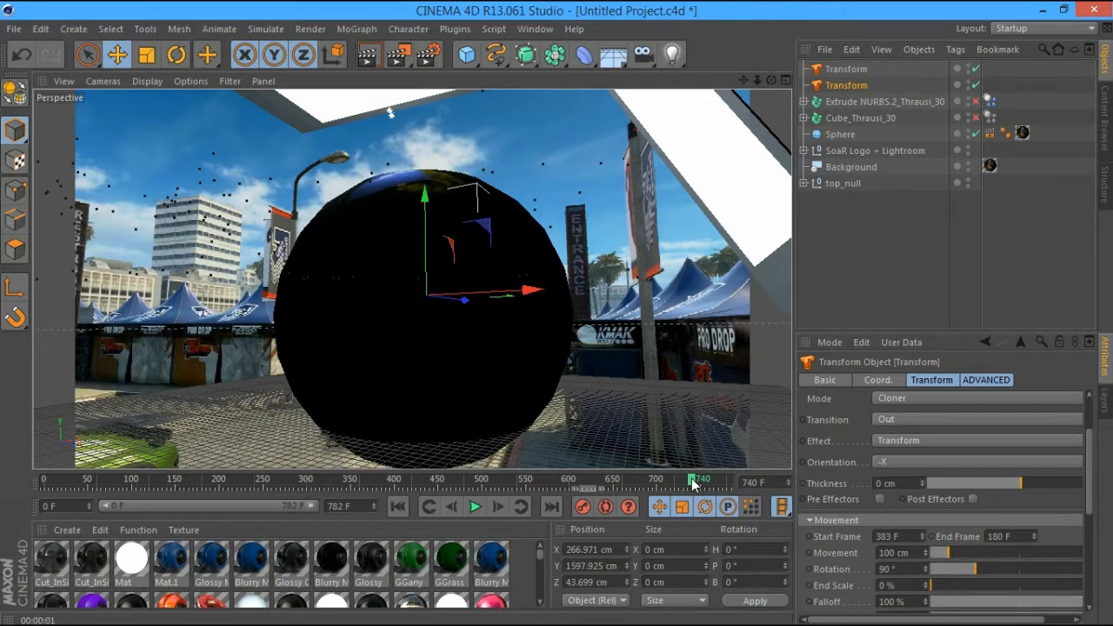
left_click_drag(693, 483, 614, 481)
Change the movement end frame to 600 and scrub back to frame 422 to preview
left_click(1028, 540)
key("Left")
key("Left")
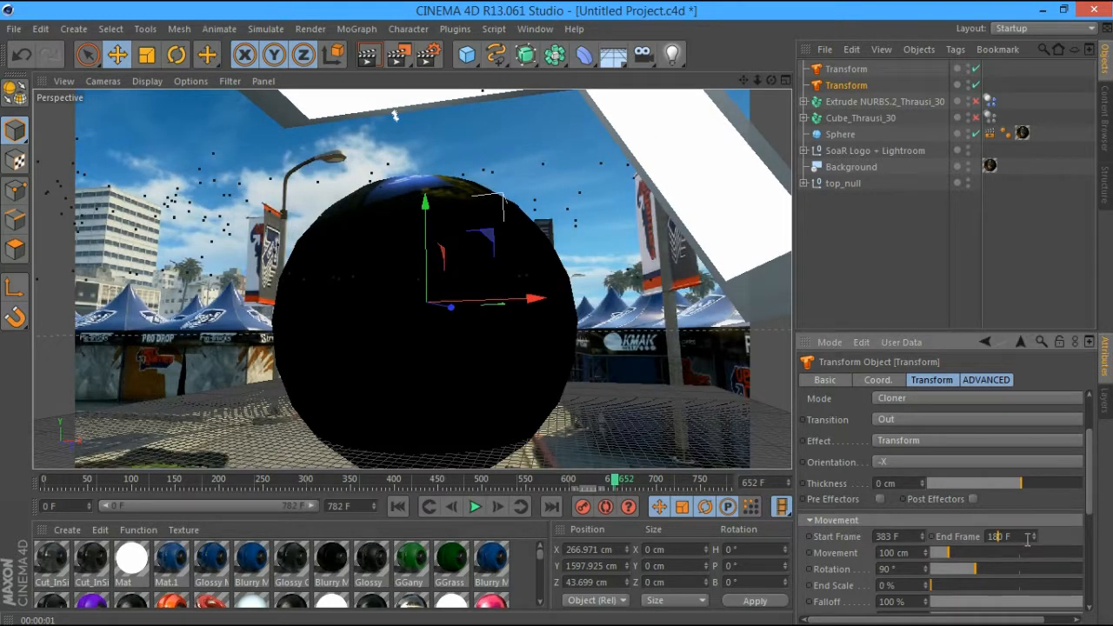
key("BackSpace")
key("BackSpace")
key("BackSpace")
type("600")
key("Return")
left_click(499, 480)
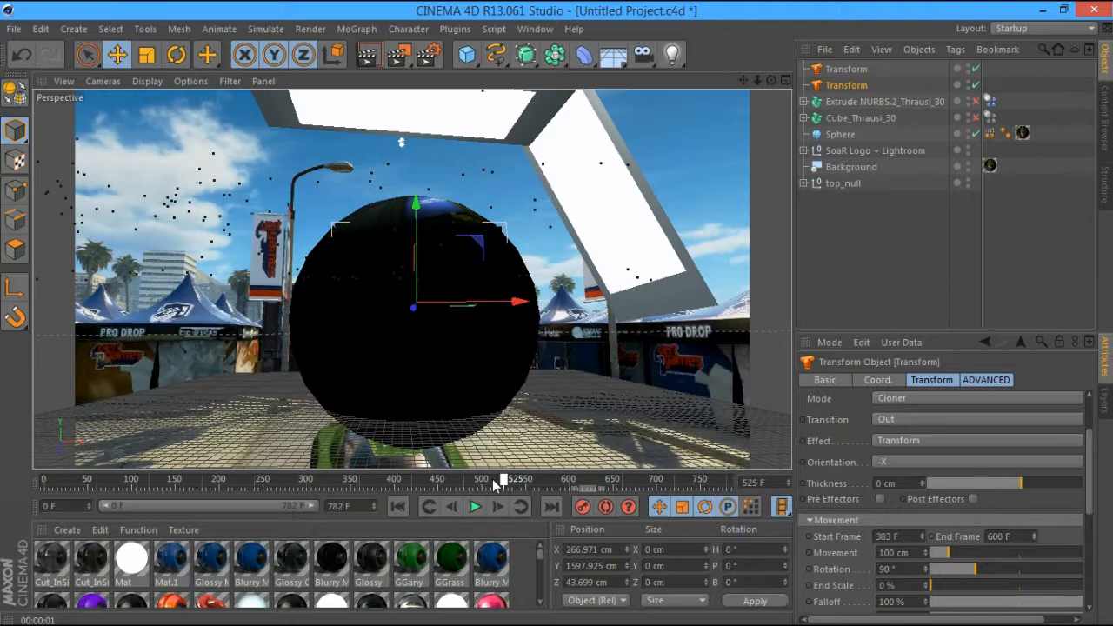
left_click_drag(493, 485, 412, 481)
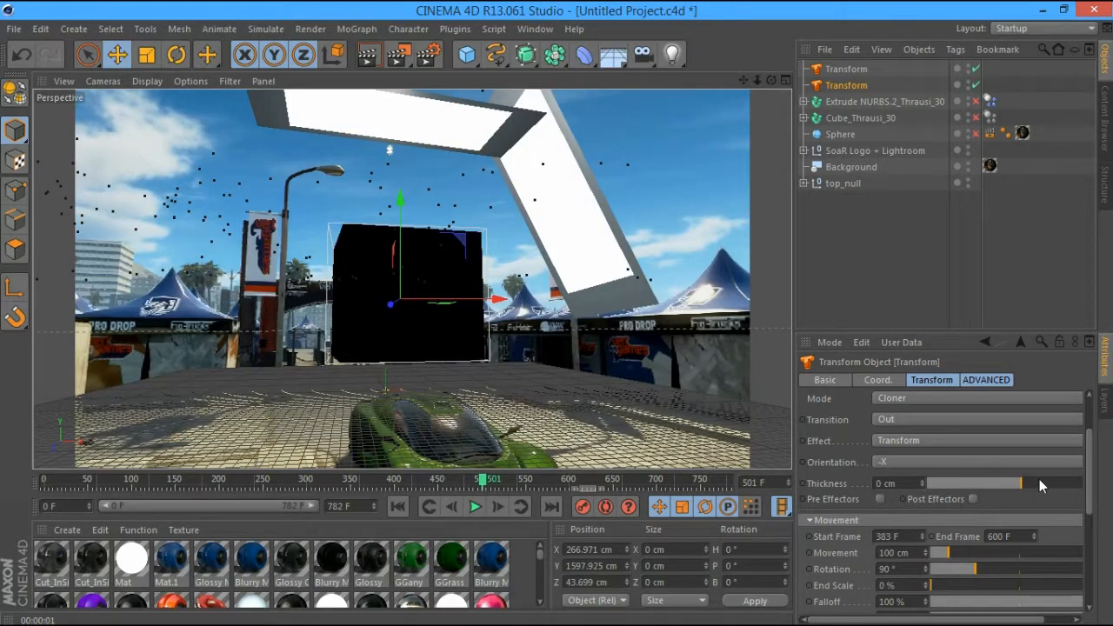
scroll(1086, 479, "down", 2)
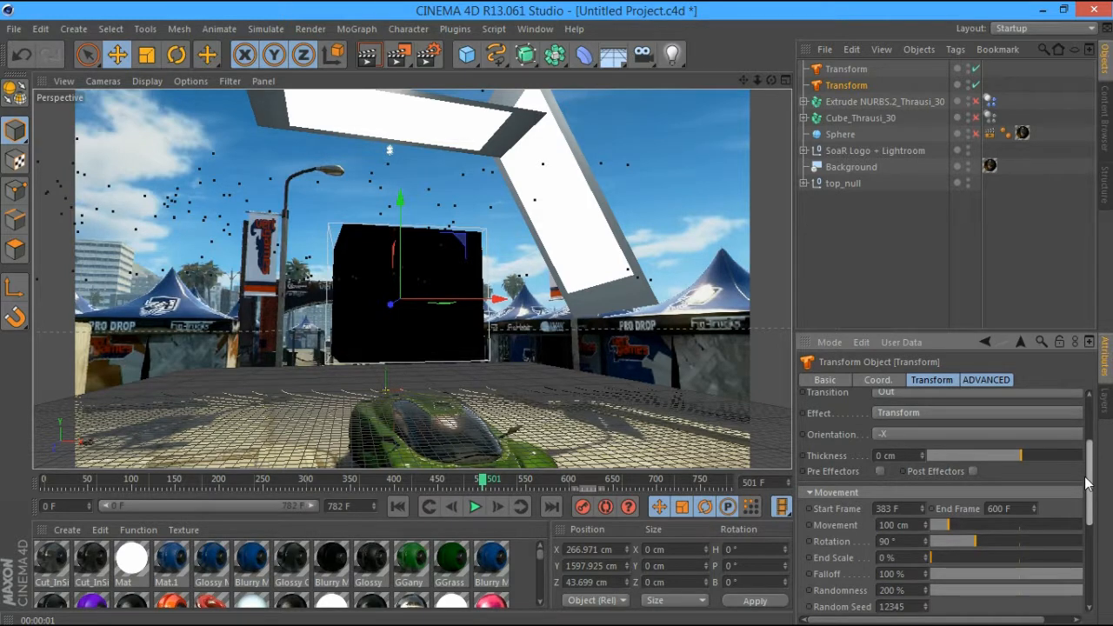
left_click_drag(1086, 484, 1077, 492)
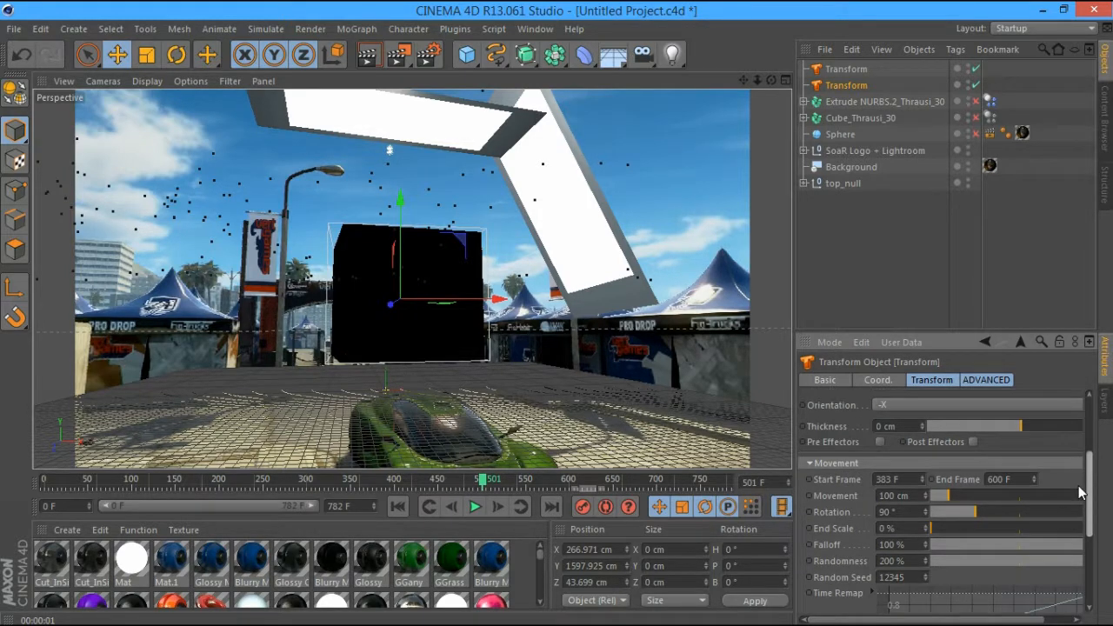
scroll(1078, 492, "up", 8)
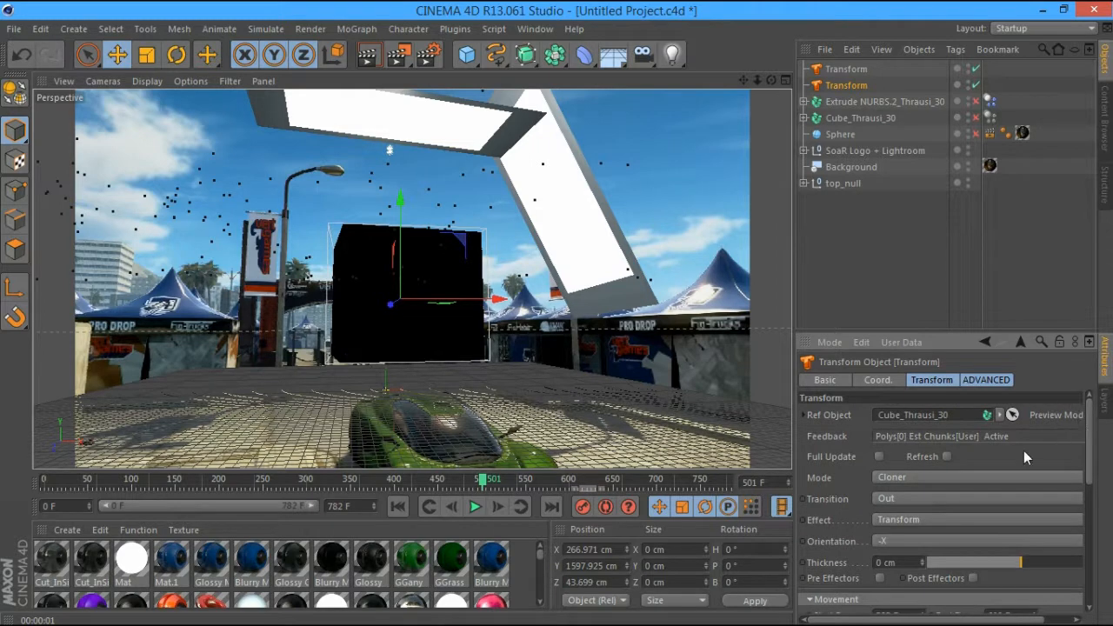
Keep the Transform effect, test-render frame 619, and select the Cube_Thrausi_30 fracture object
left_click(934, 496)
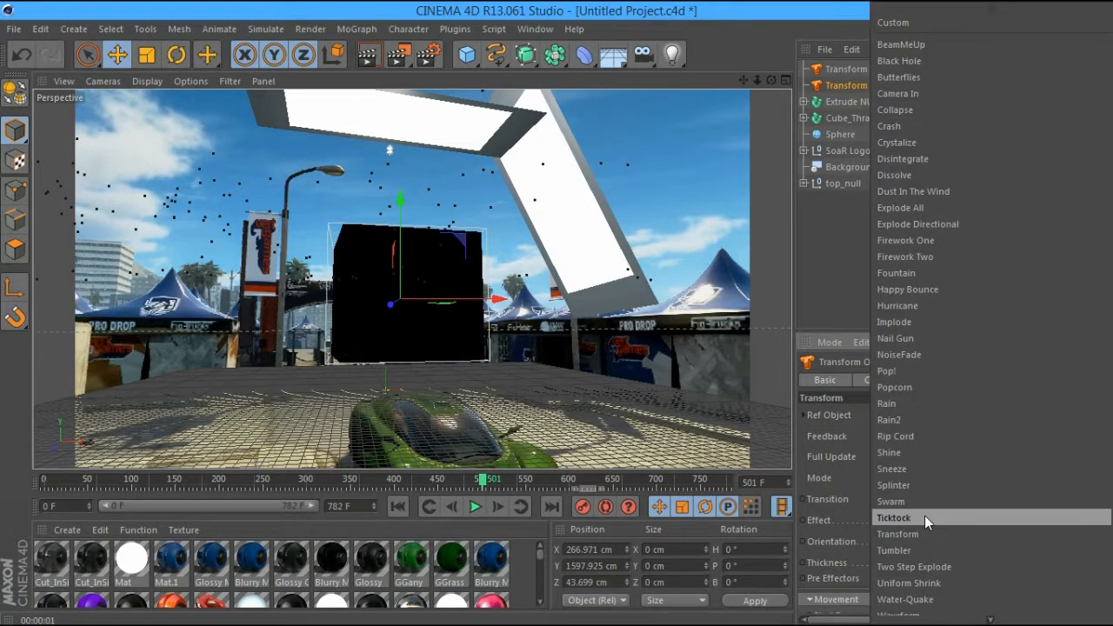
left_click(856, 505)
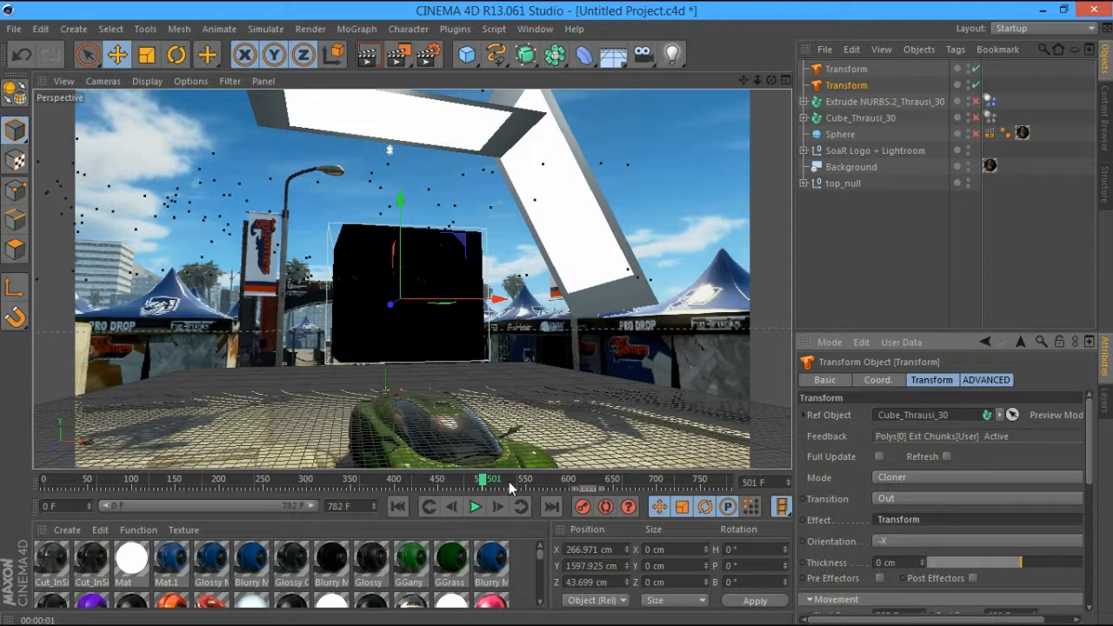
left_click(377, 66)
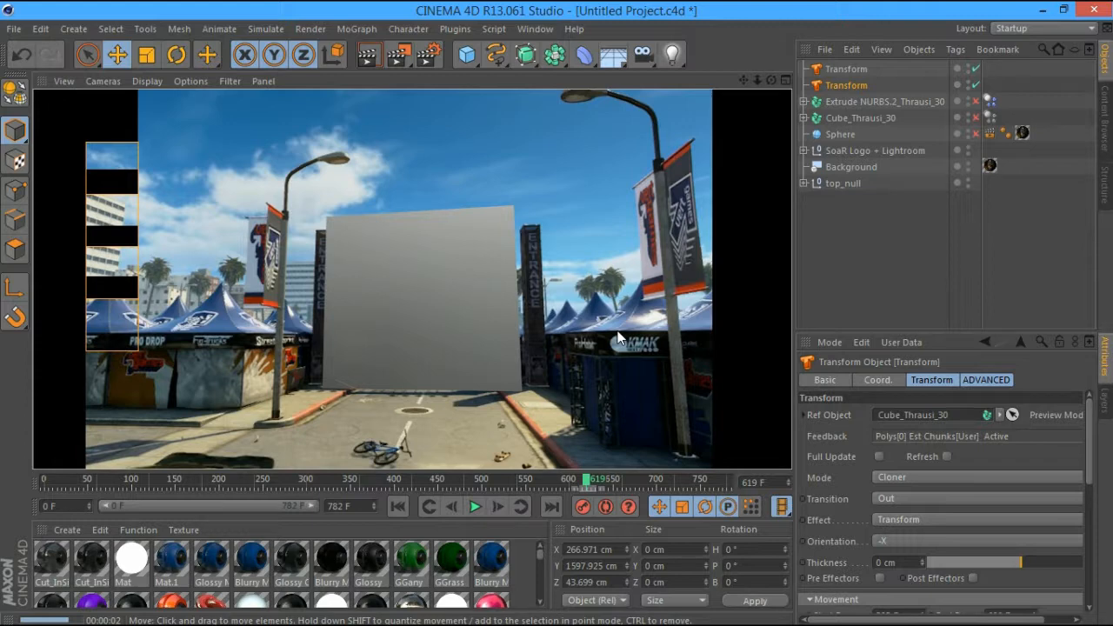
left_click(863, 118)
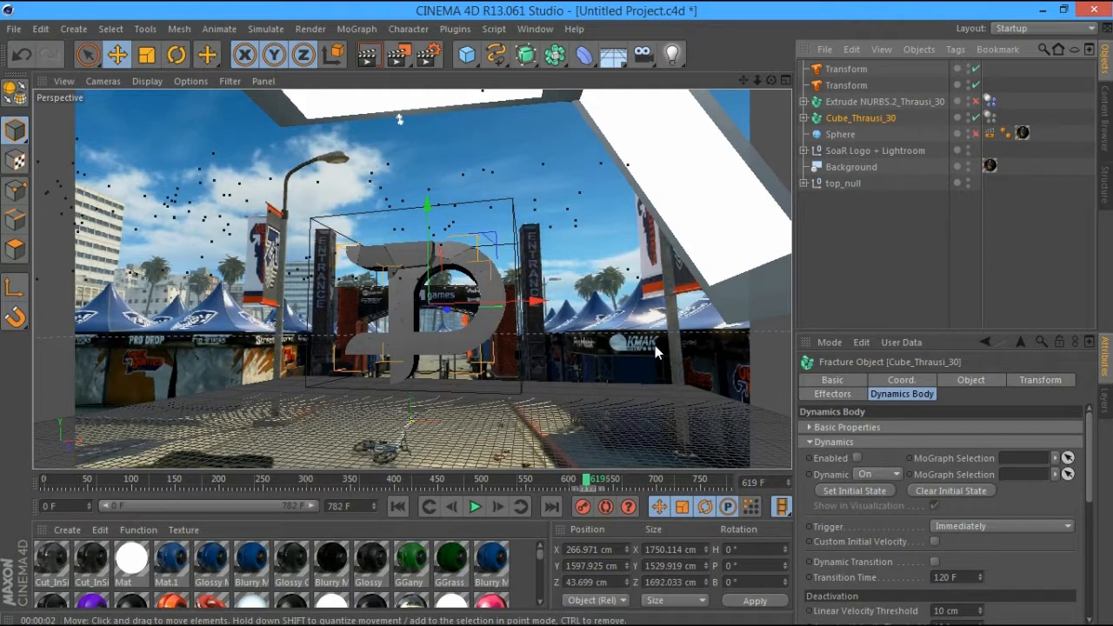
Scrub to frame 446 and test-render the fracturing box
left_click_drag(547, 480, 524, 483)
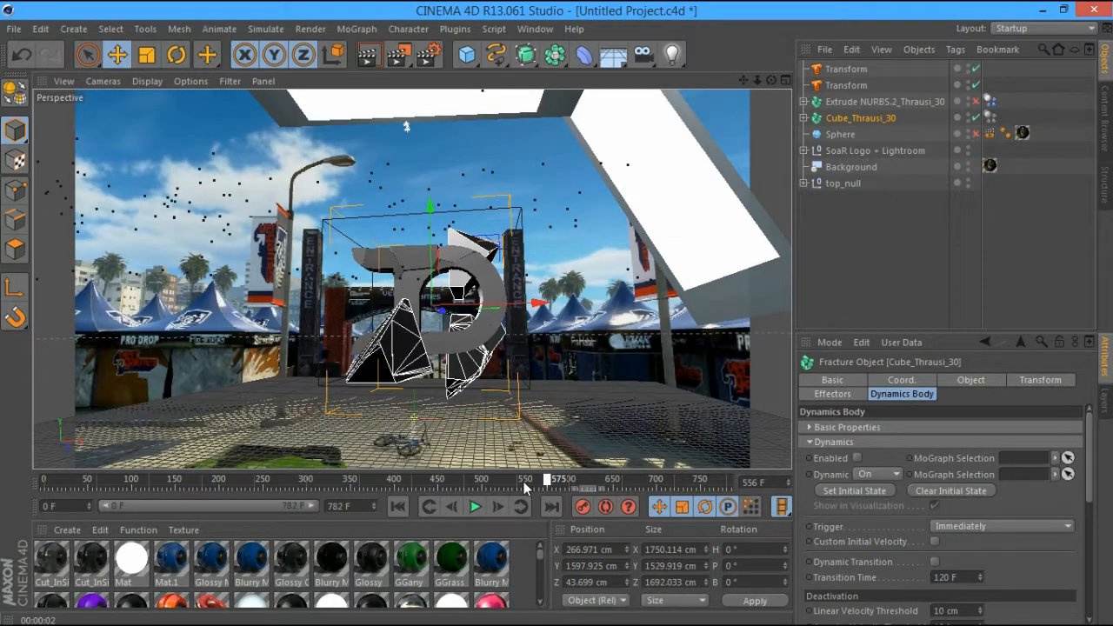
left_click_drag(524, 487, 426, 504)
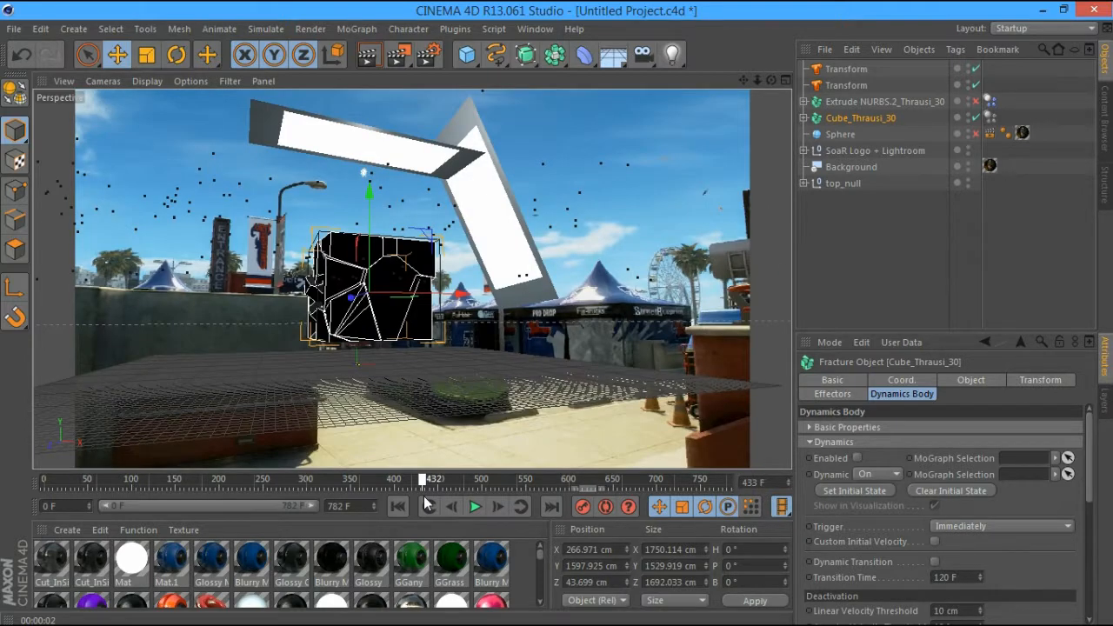
left_click_drag(426, 504, 436, 502)
left_click(366, 55)
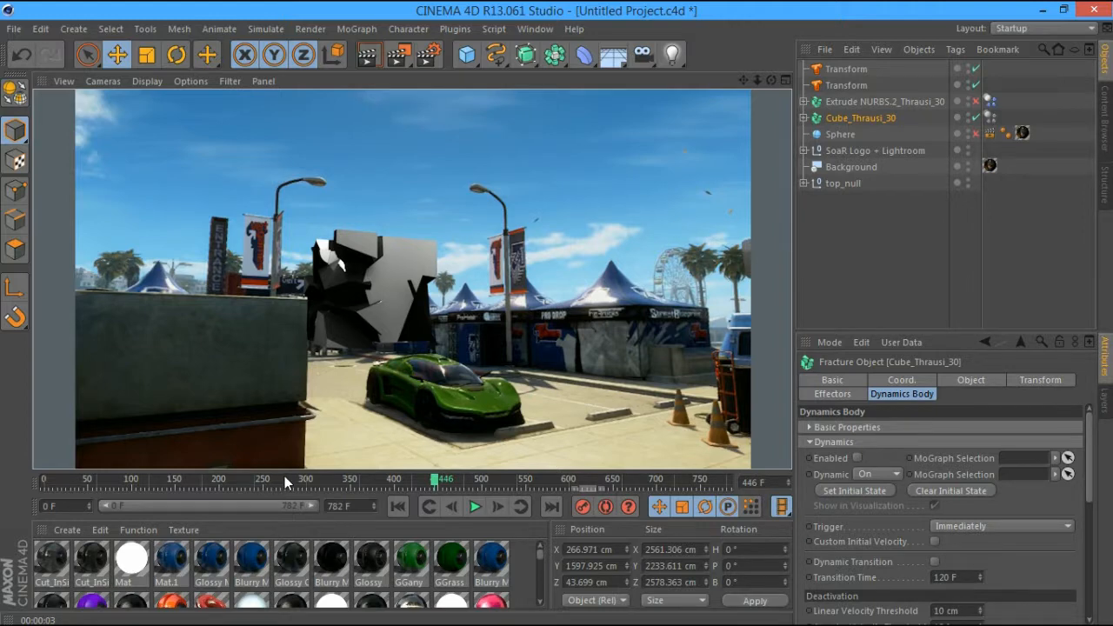
Scrub the animation from frame 251 forward to frame 631
left_click(263, 480)
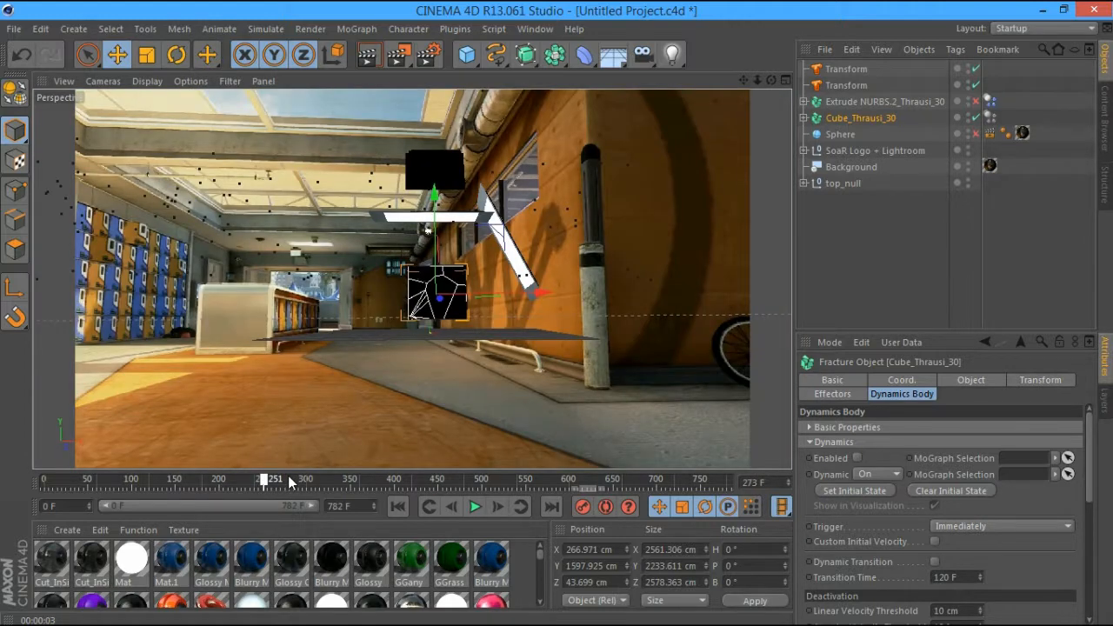
left_click_drag(291, 482, 382, 484)
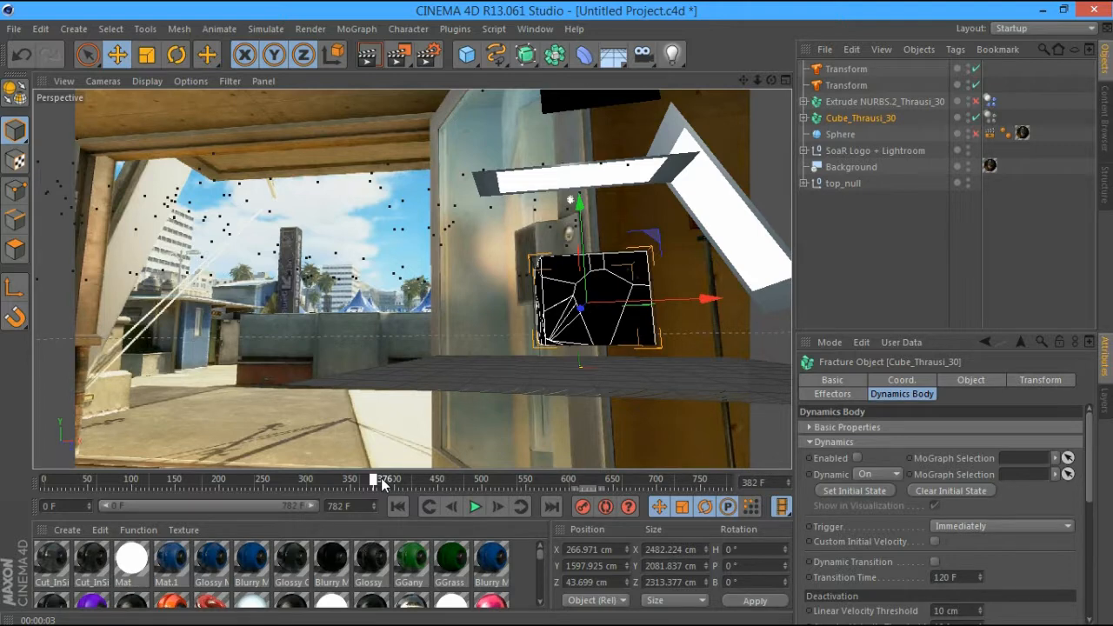
left_click_drag(382, 484, 482, 481)
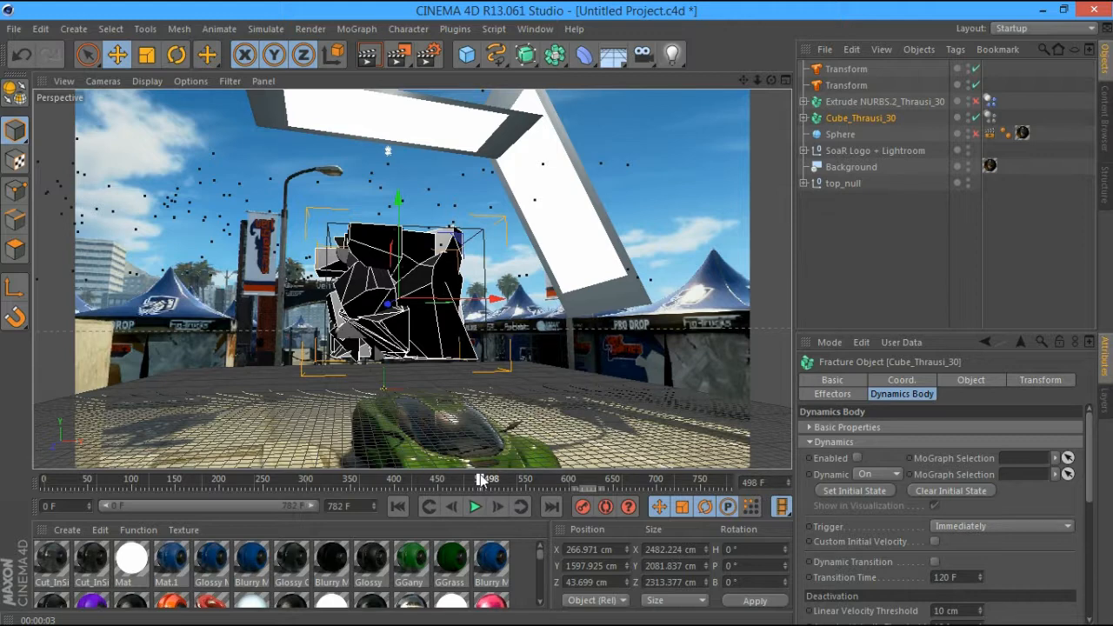
left_click_drag(482, 480, 557, 483)
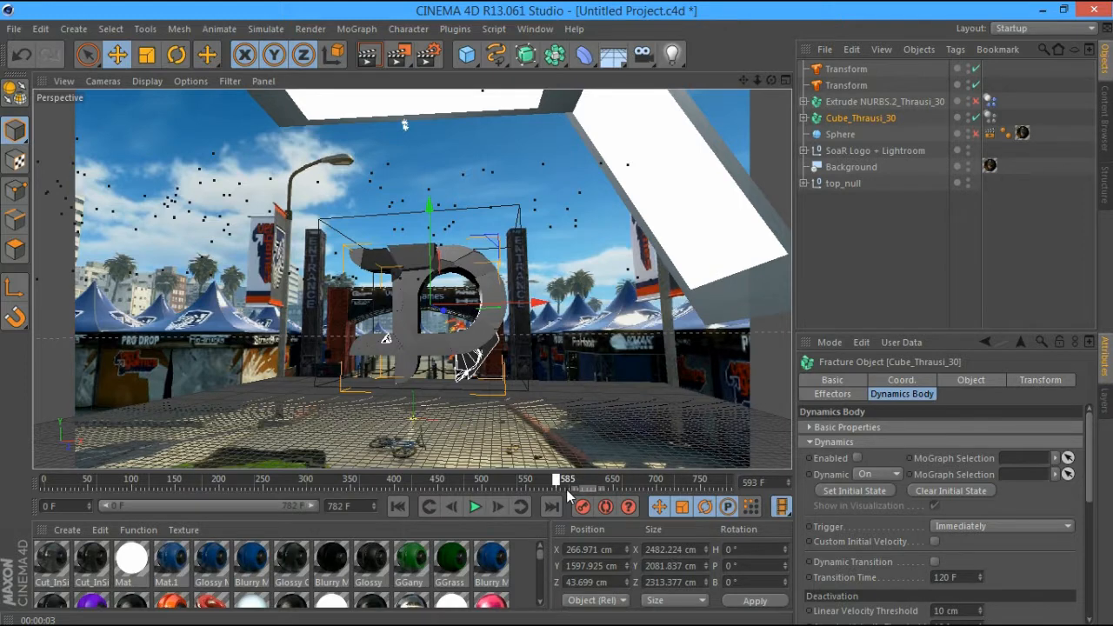
left_click_drag(570, 496, 596, 482)
Disable dynamics on Extrude NURBS.2_Thrausi_30 and render the logo whole at frame 677
left_click(940, 103)
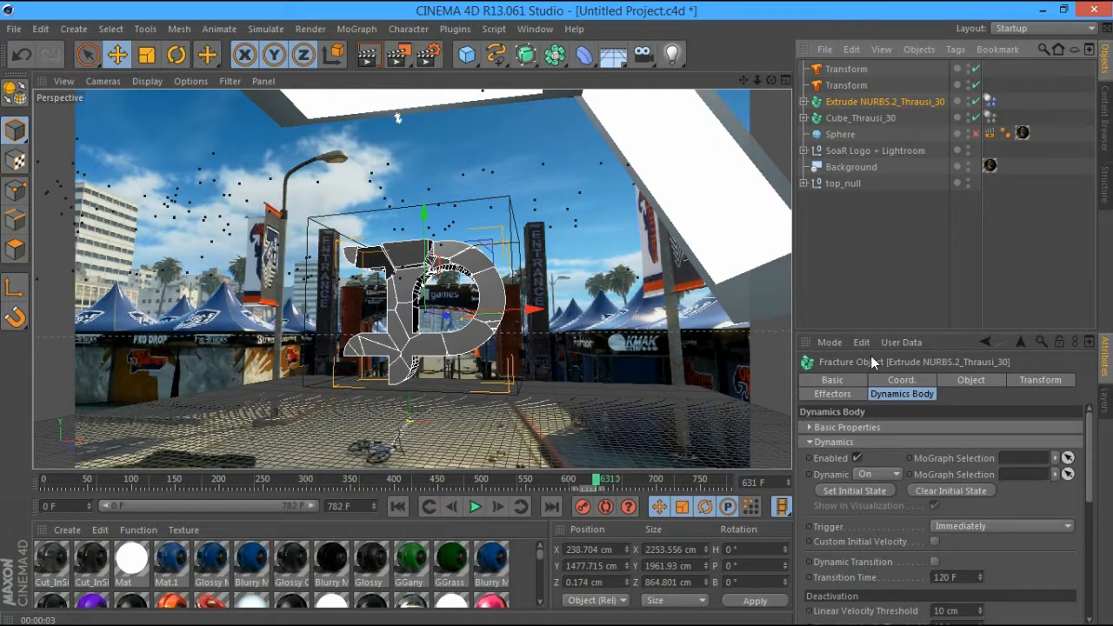
left_click(857, 458)
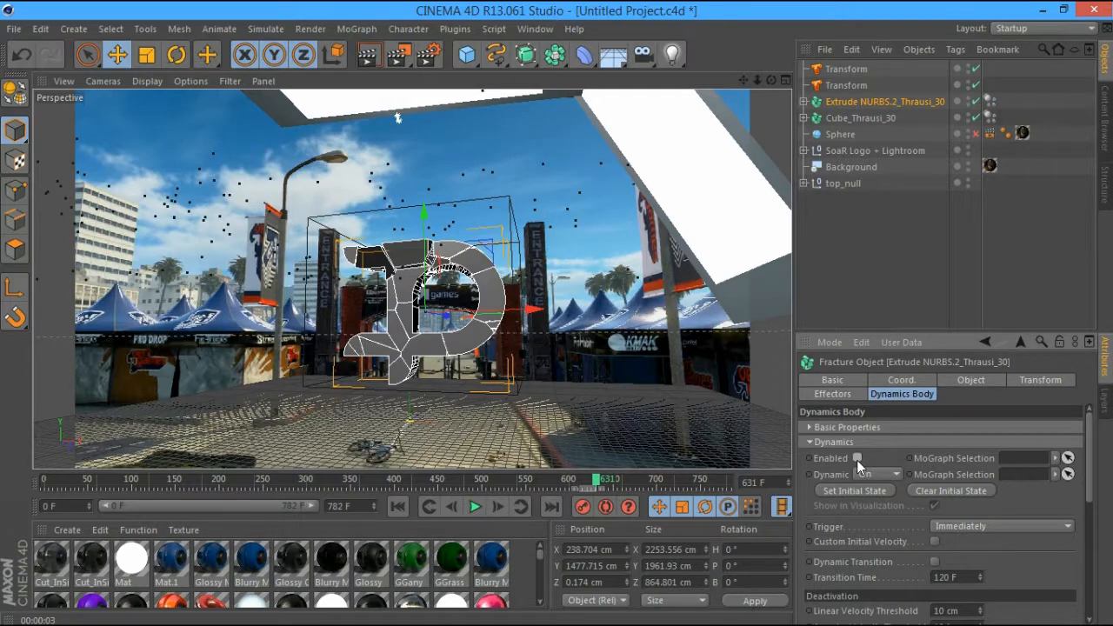
left_click_drag(367, 480, 405, 479)
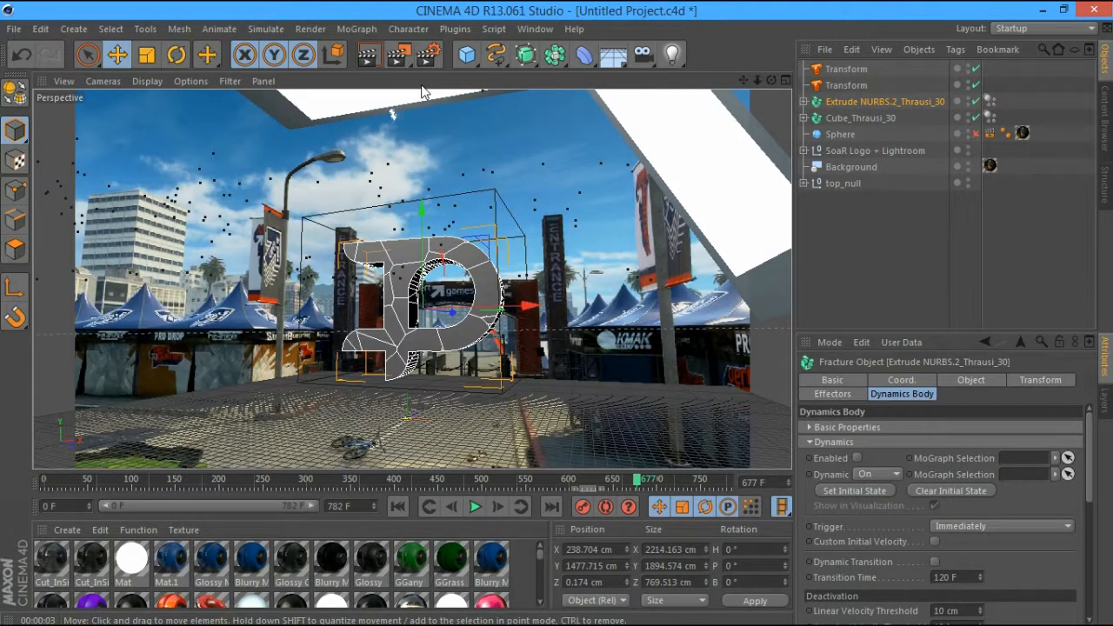
key("ctrl+r")
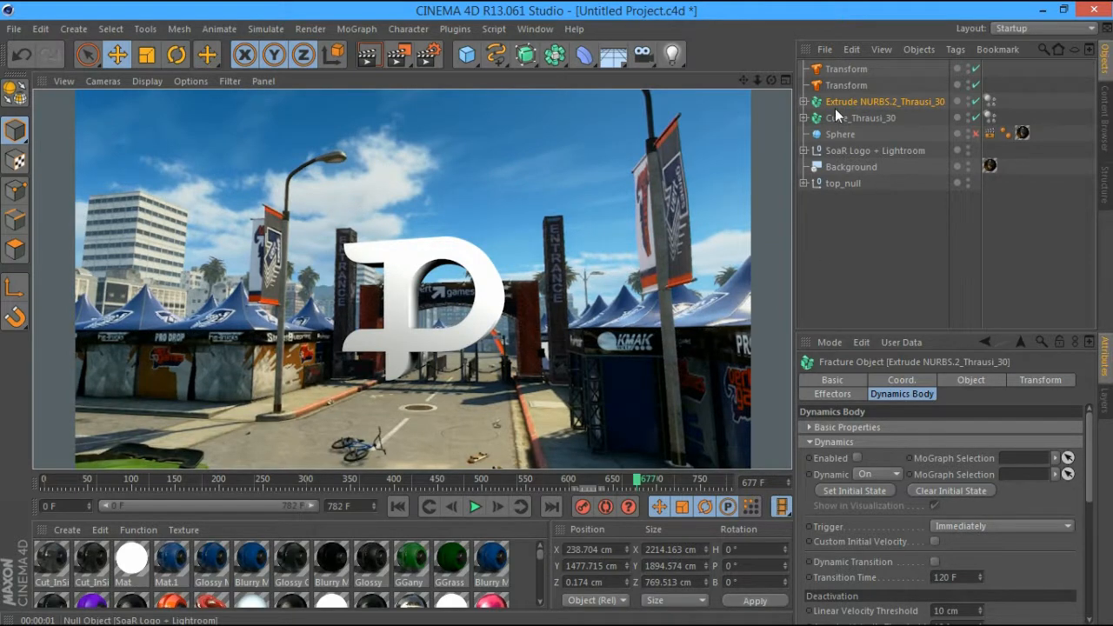
left_click(844, 68)
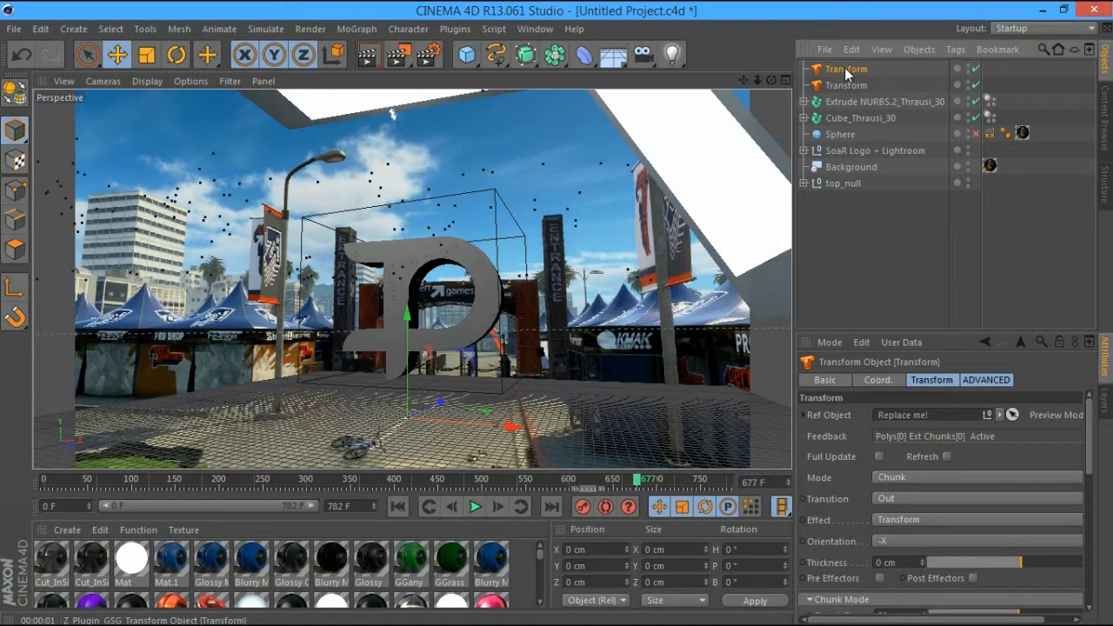
Make the logo fracture the Transform's reference object and set its mode to Cloner
left_click_drag(869, 101, 880, 165)
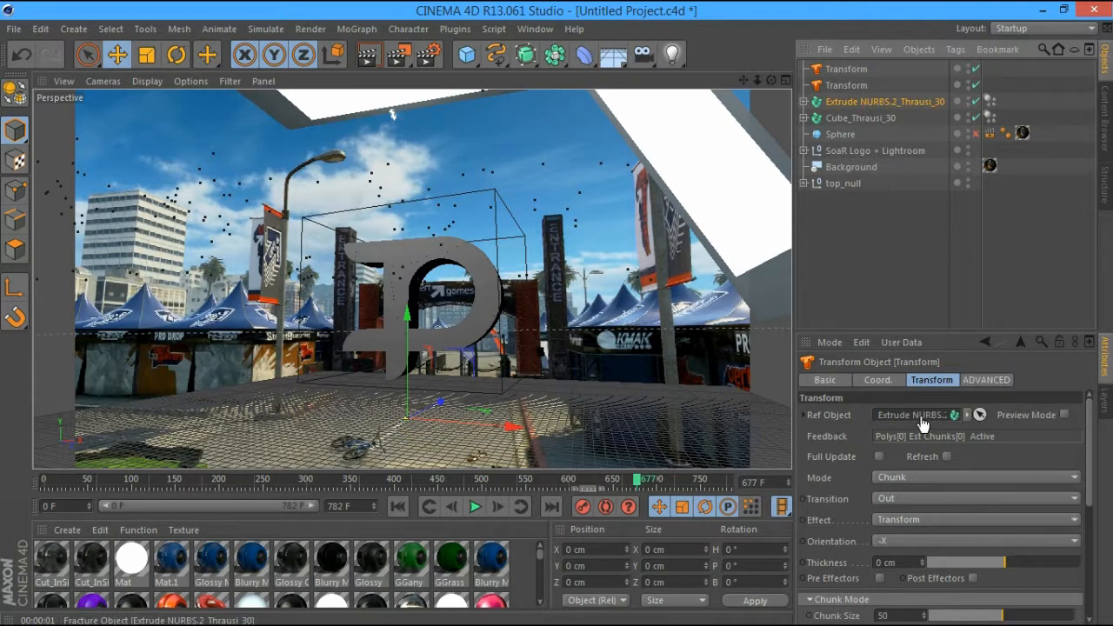
left_click(939, 477)
left_click(945, 458)
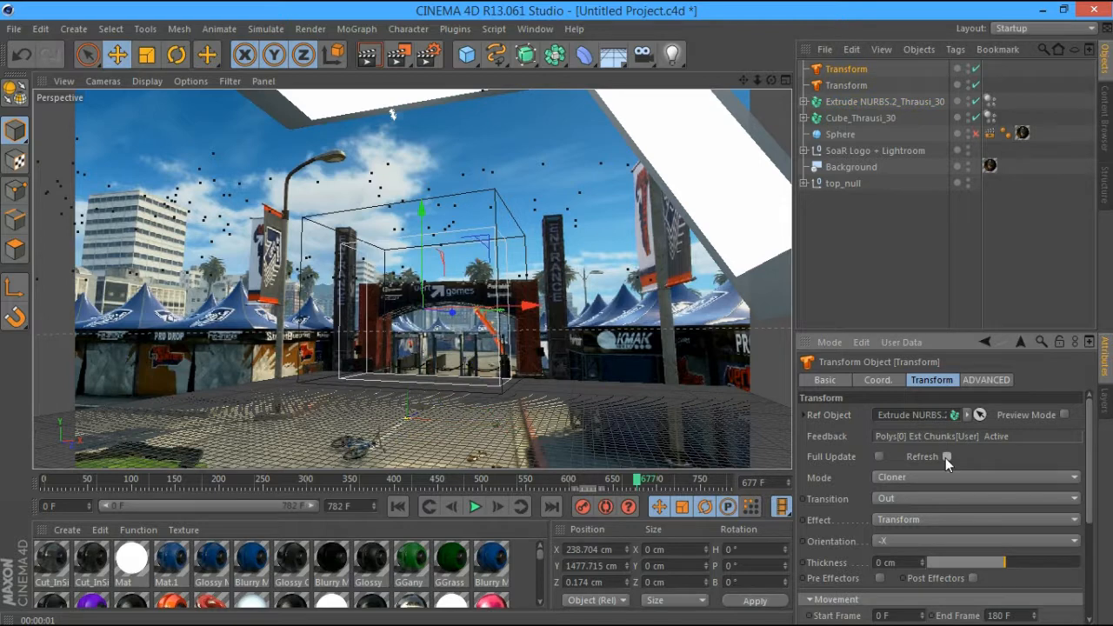
left_click_drag(1090, 433, 1074, 526)
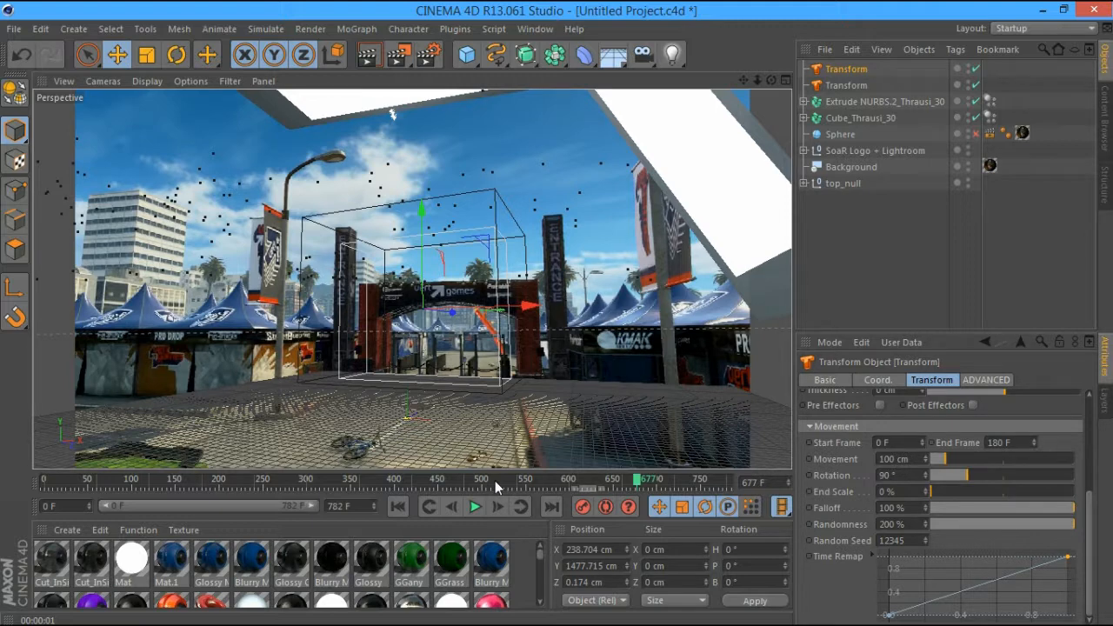
Set the Transform's start frame to 410 and end frame to 750
left_click_drag(495, 487, 409, 485)
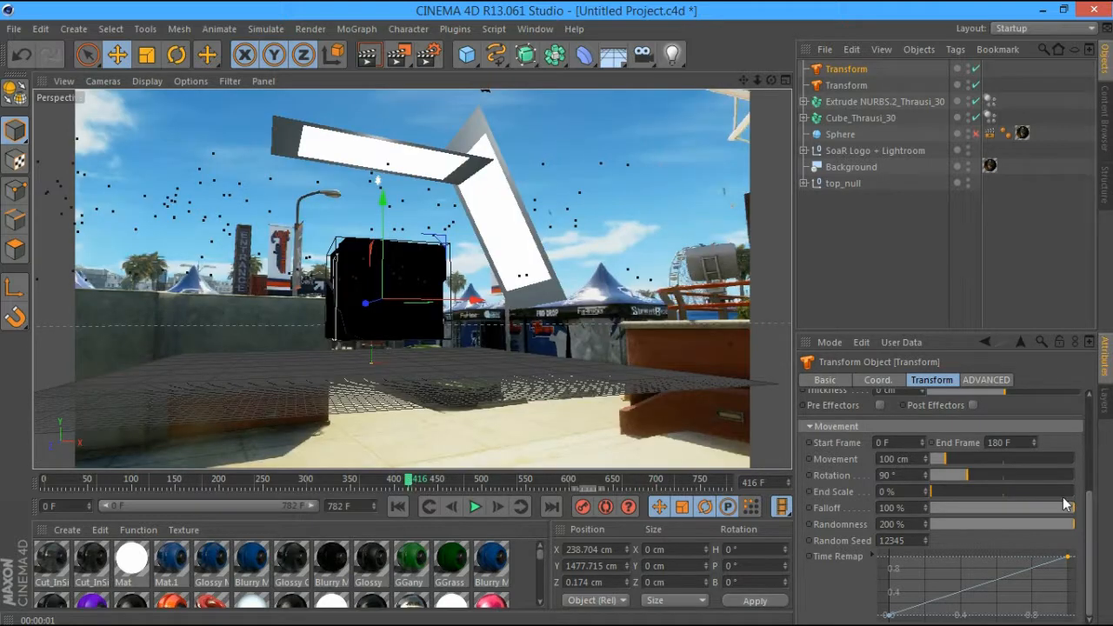
left_click(882, 443)
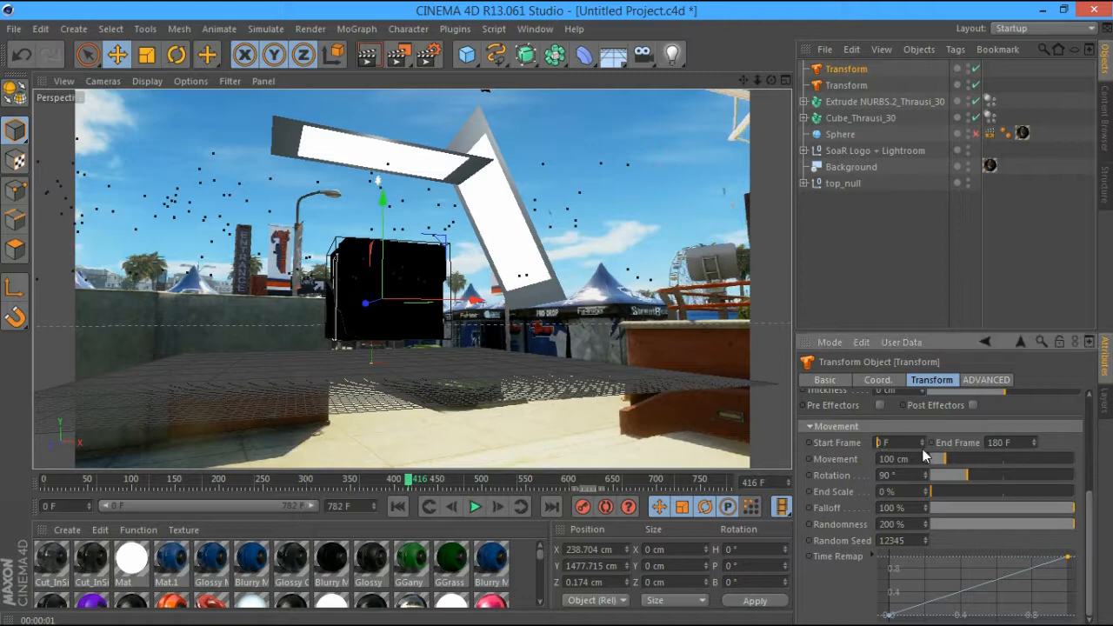
type("410")
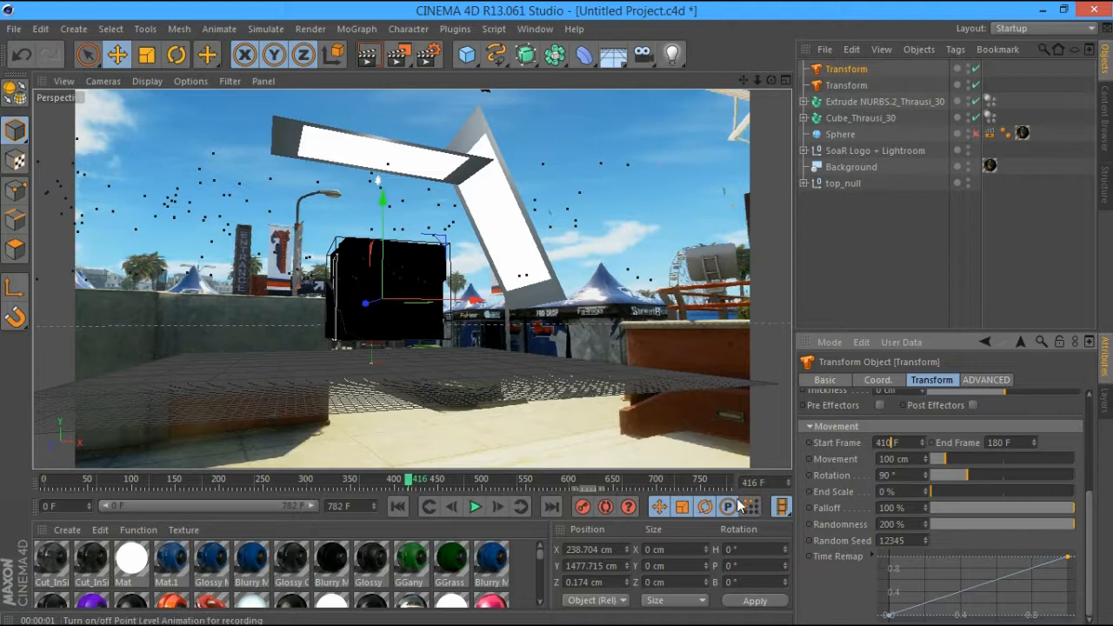
left_click(710, 478)
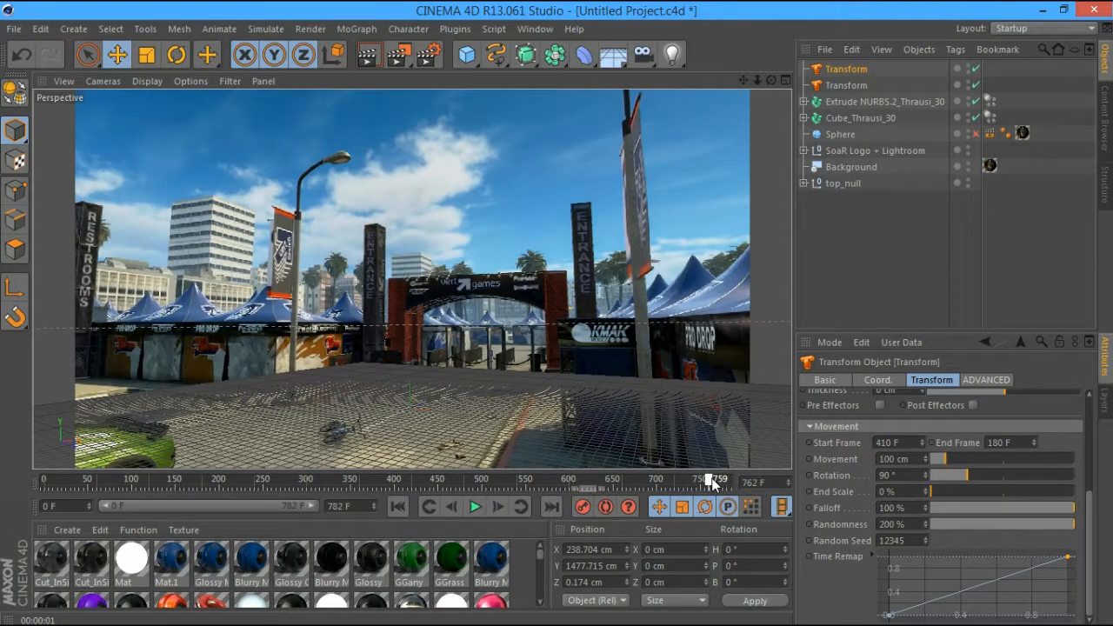
left_click_drag(713, 483, 701, 483)
left_click(998, 443)
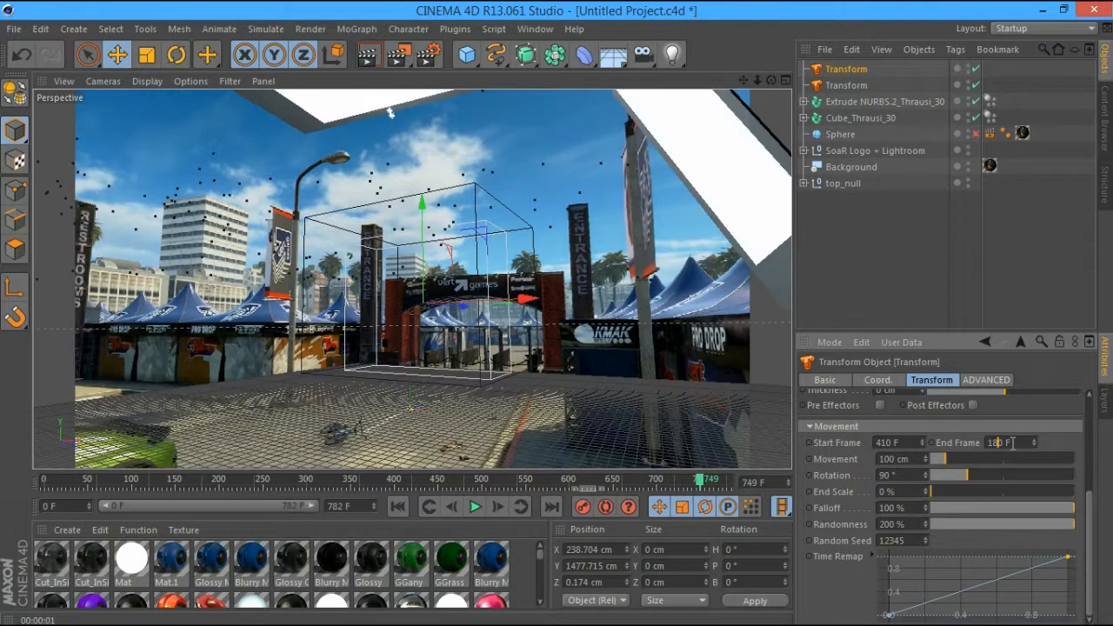
key("BackSpace")
key("BackSpace")
type("75")
Switch the Transform's transition to In (Reverse)
left_click_drag(1088, 494, 1088, 435)
left_click(997, 439)
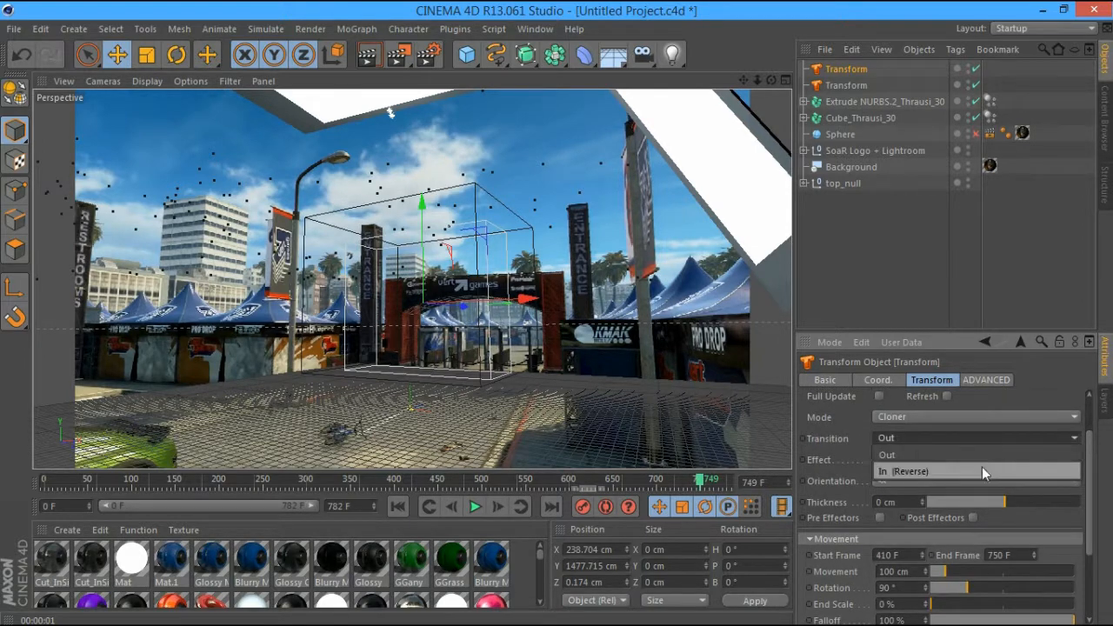
left_click(982, 470)
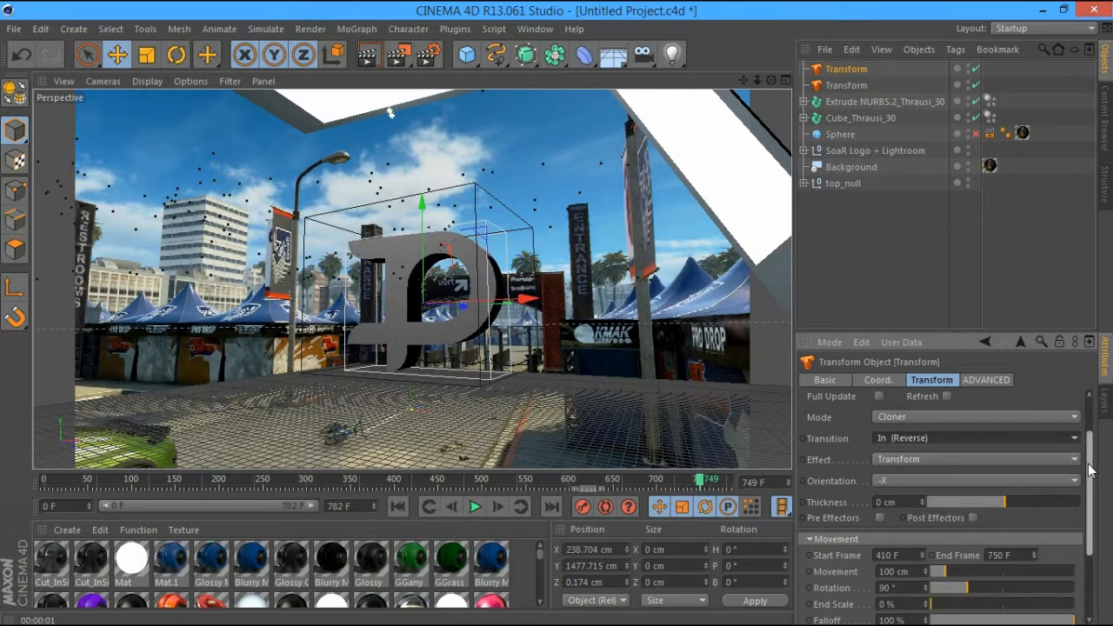
left_click_drag(1090, 470, 1085, 419)
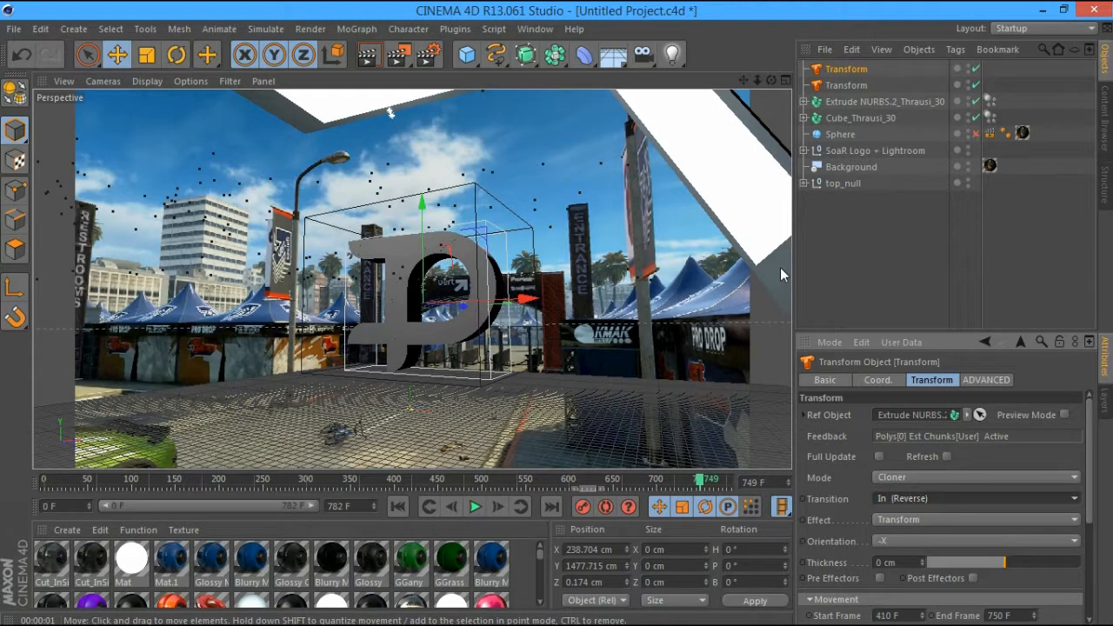
Scrub the animation from frame 440 to 726, where the logo is whole
left_click(448, 481)
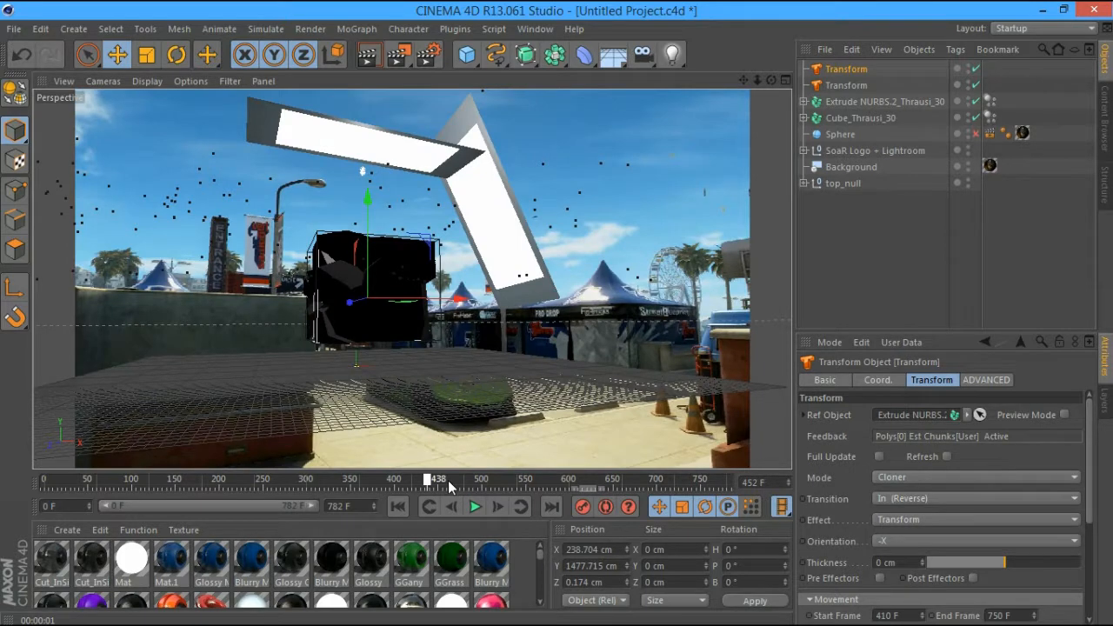
left_click_drag(448, 480, 505, 493)
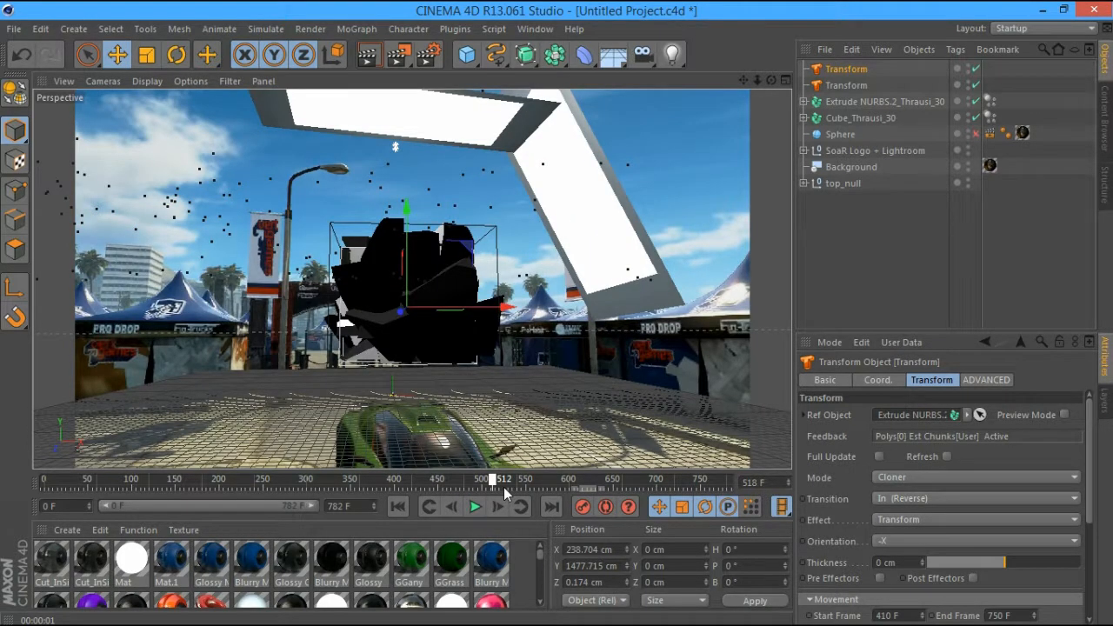
left_click_drag(504, 493, 591, 506)
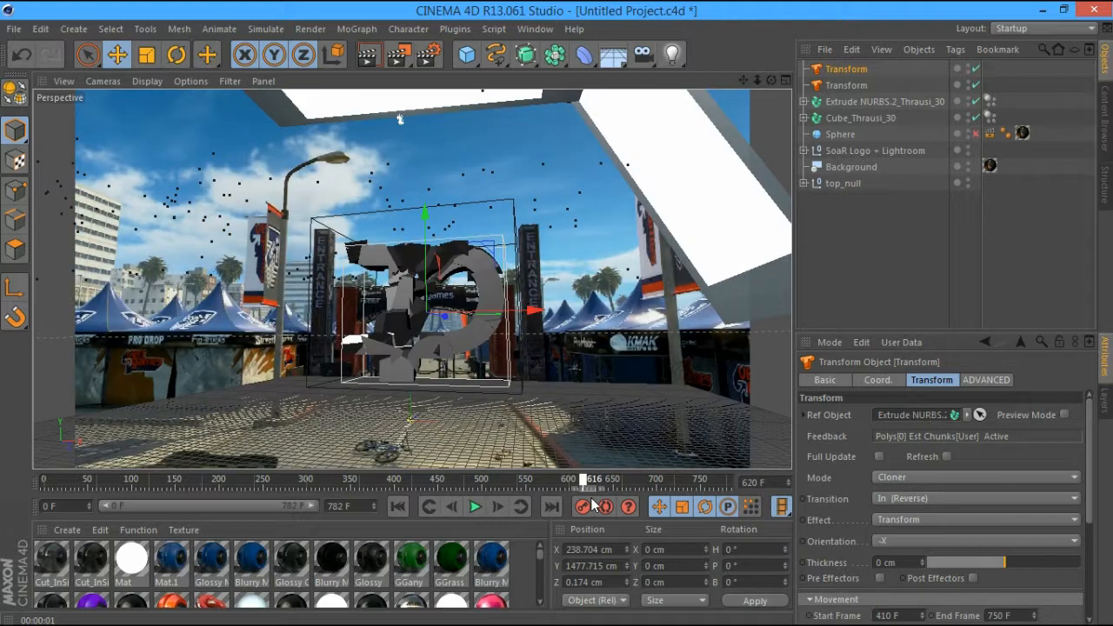
left_click_drag(591, 506, 664, 513)
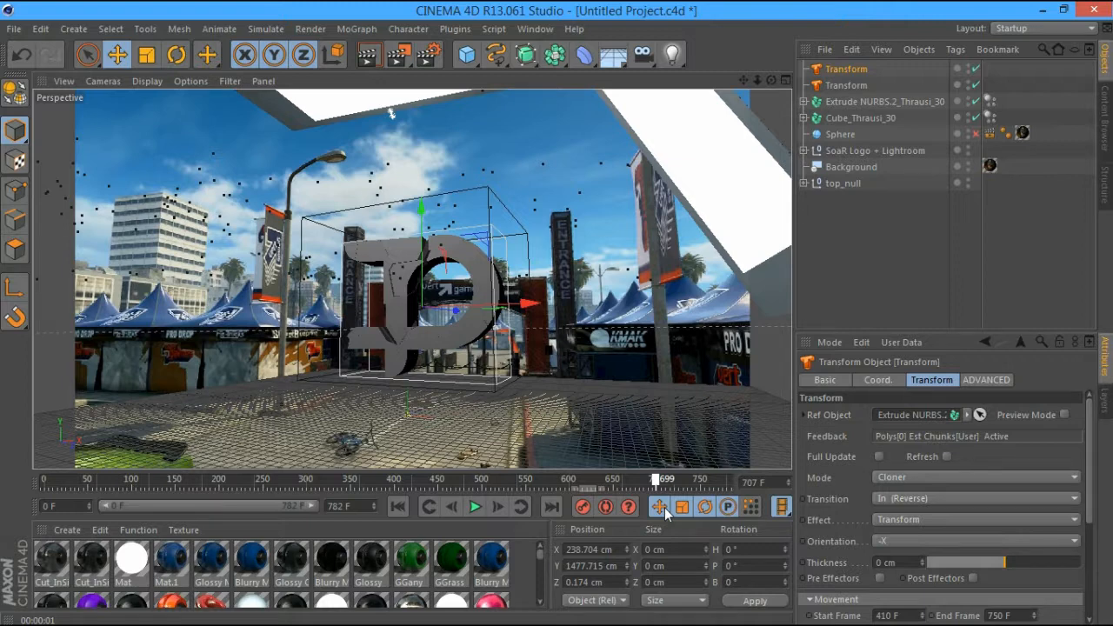
left_click_drag(665, 513, 681, 512)
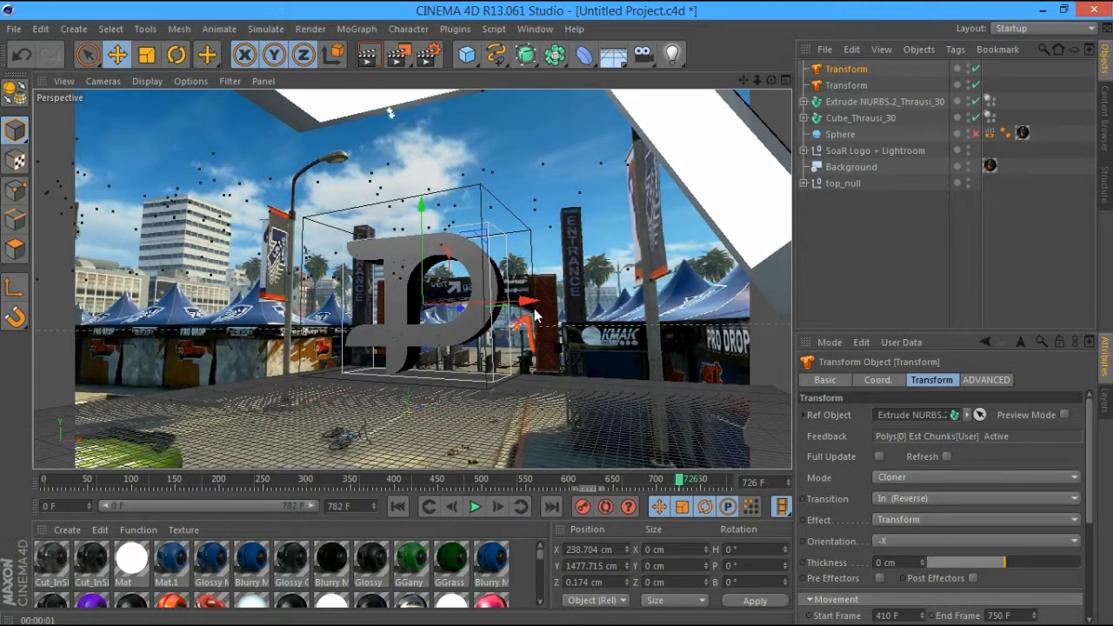
Make the Sphere visible and test-render frames around 615 and 584
left_click(976, 134)
left_click_drag(604, 477, 567, 478)
left_click(368, 56)
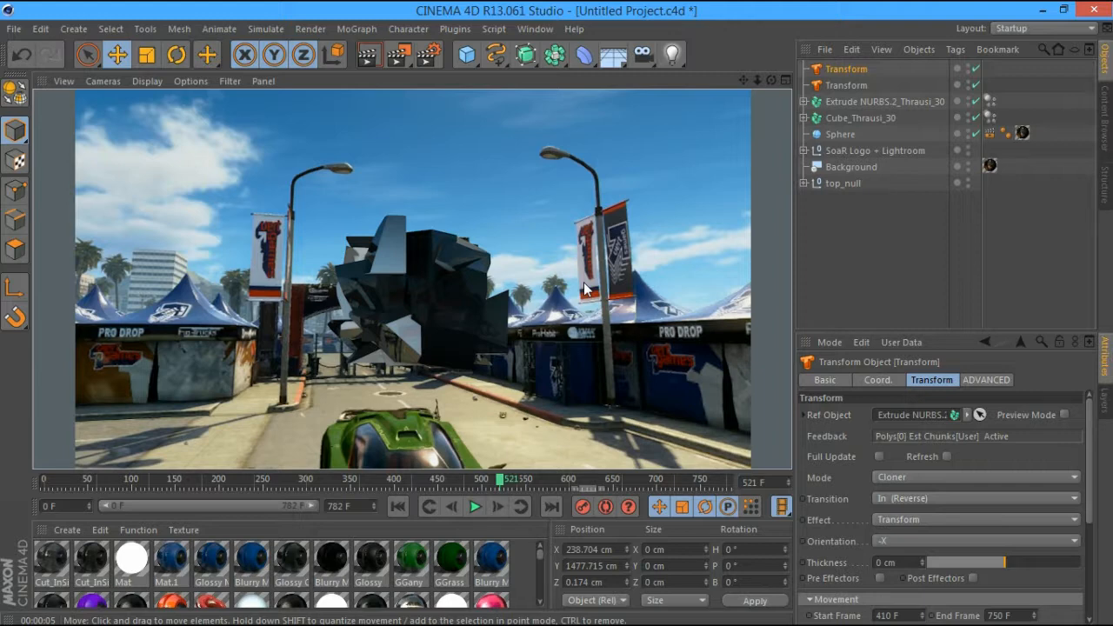
left_click(536, 481)
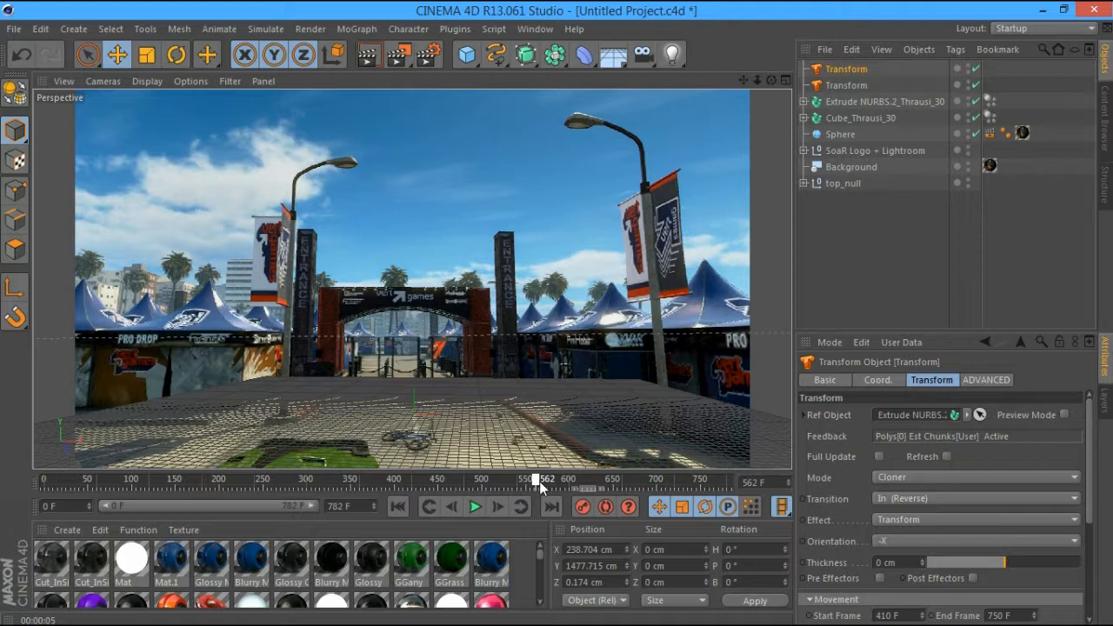
left_click_drag(539, 485, 557, 482)
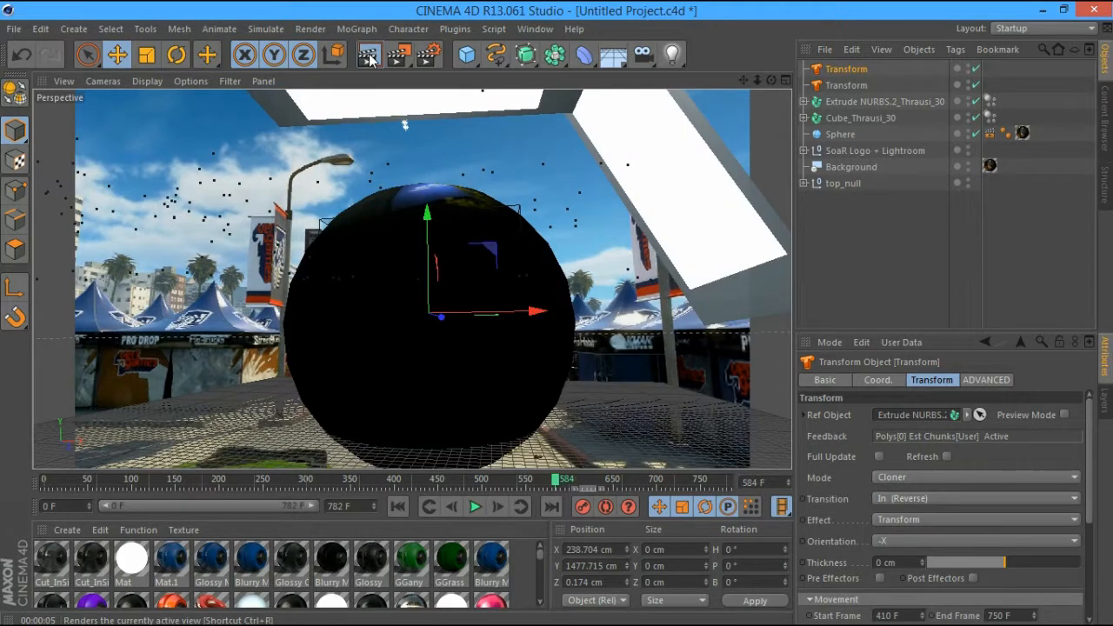
left_click(370, 57)
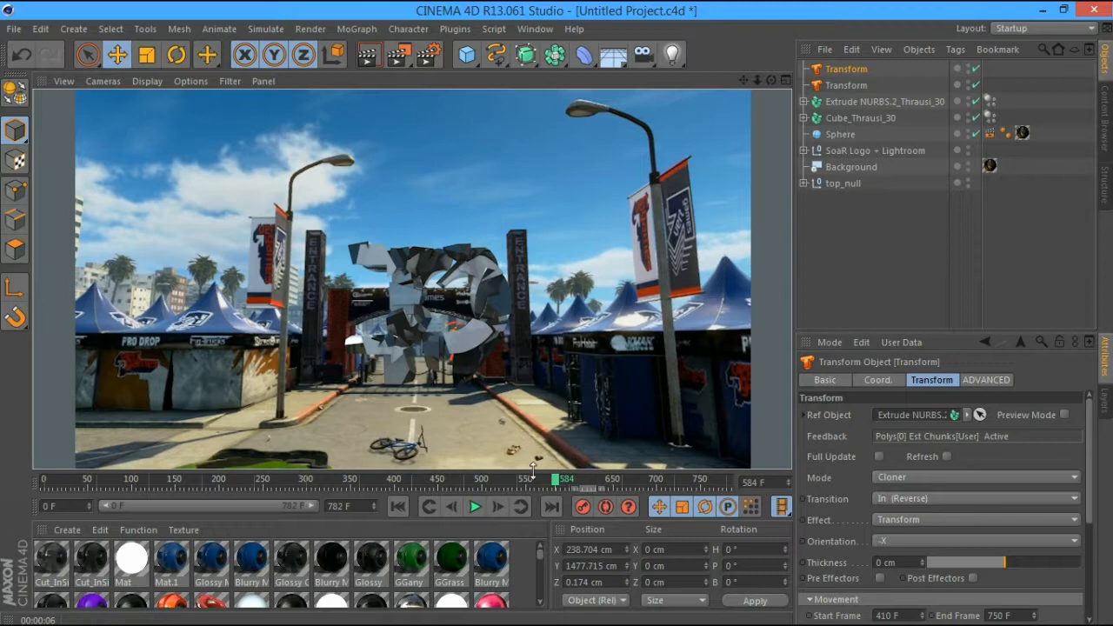
Test-render frame 379 and a slightly later frame, then open Render Settings
left_click(501, 480)
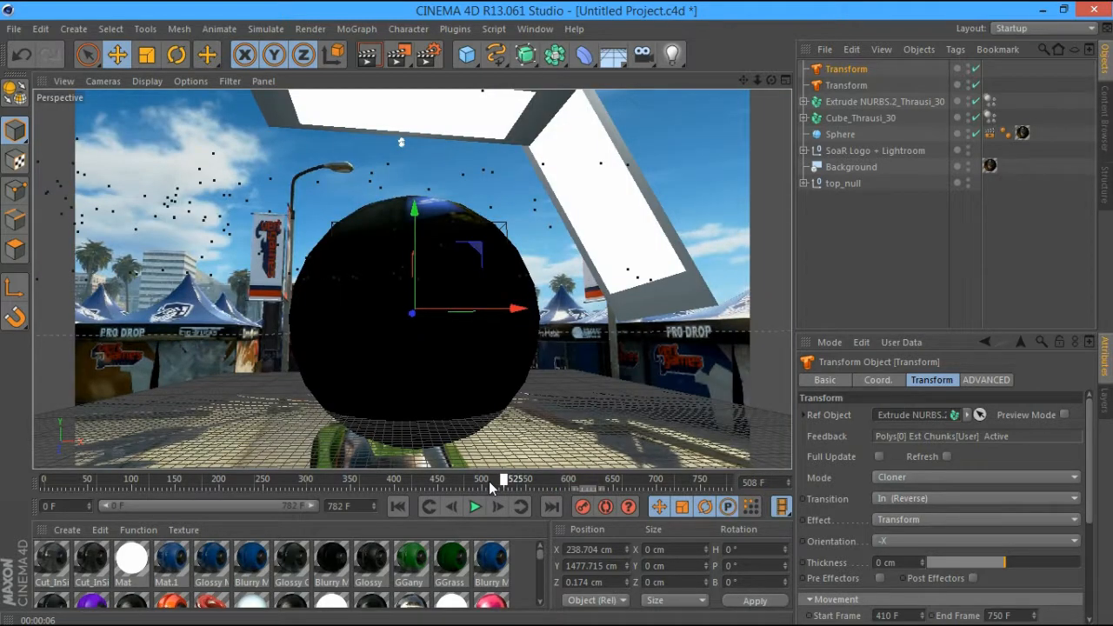
left_click_drag(490, 485, 388, 488)
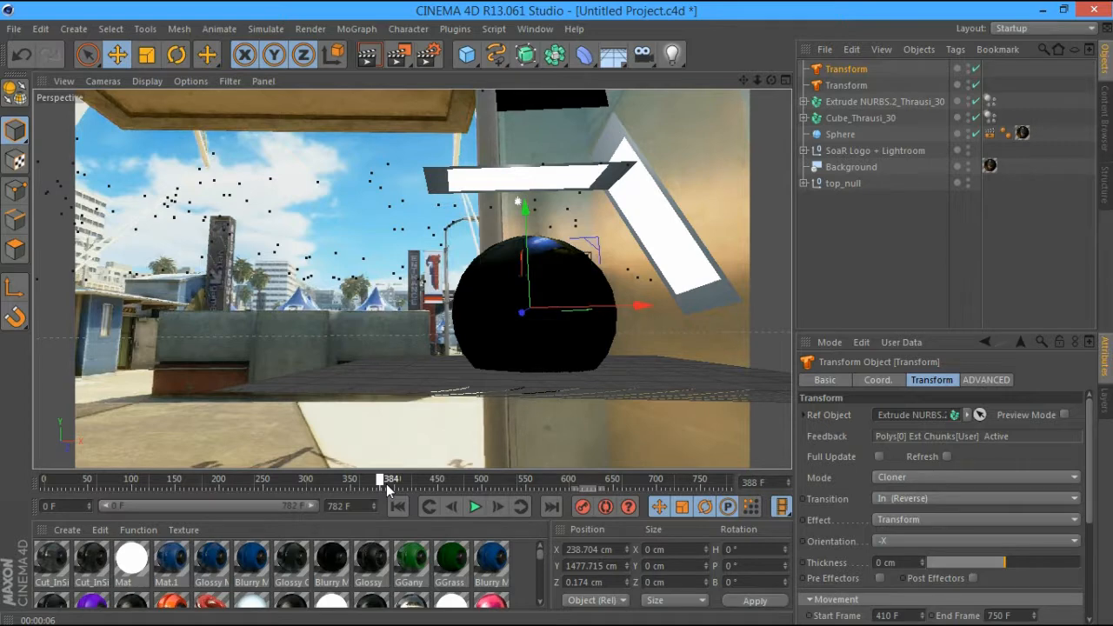
left_click_drag(388, 488, 376, 491)
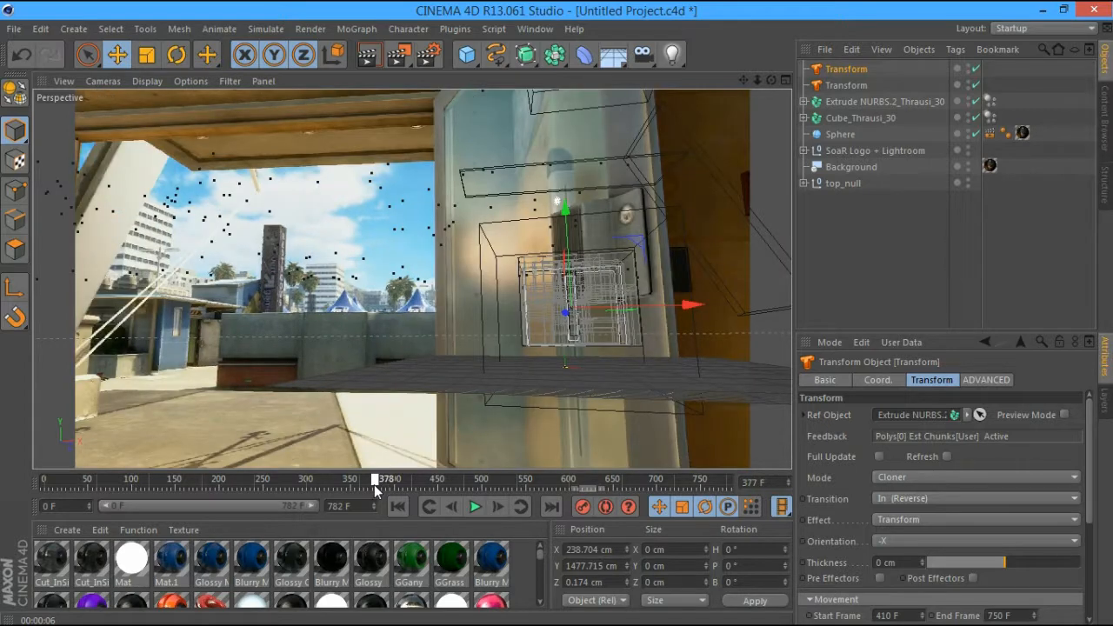
left_click_drag(377, 492, 378, 491)
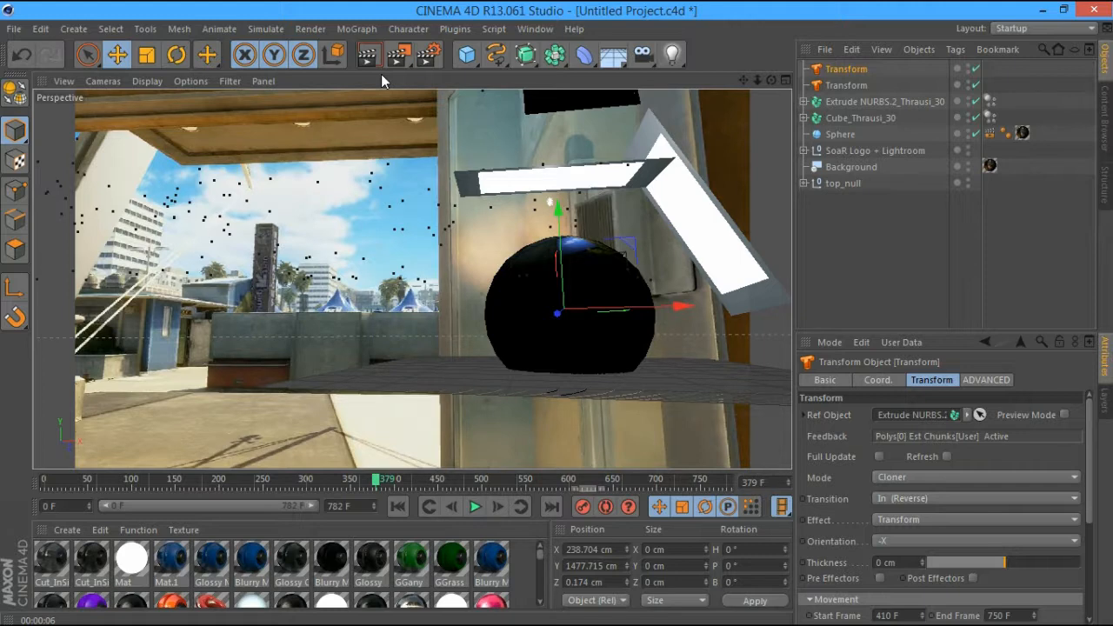
key("ctrl+r")
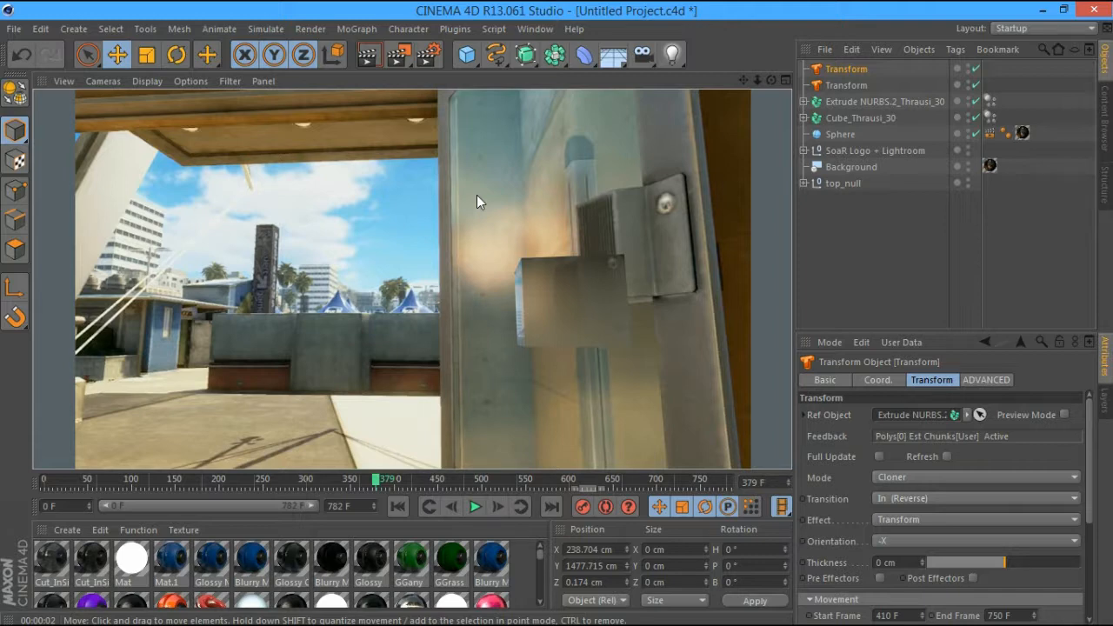
left_click_drag(377, 482, 378, 480)
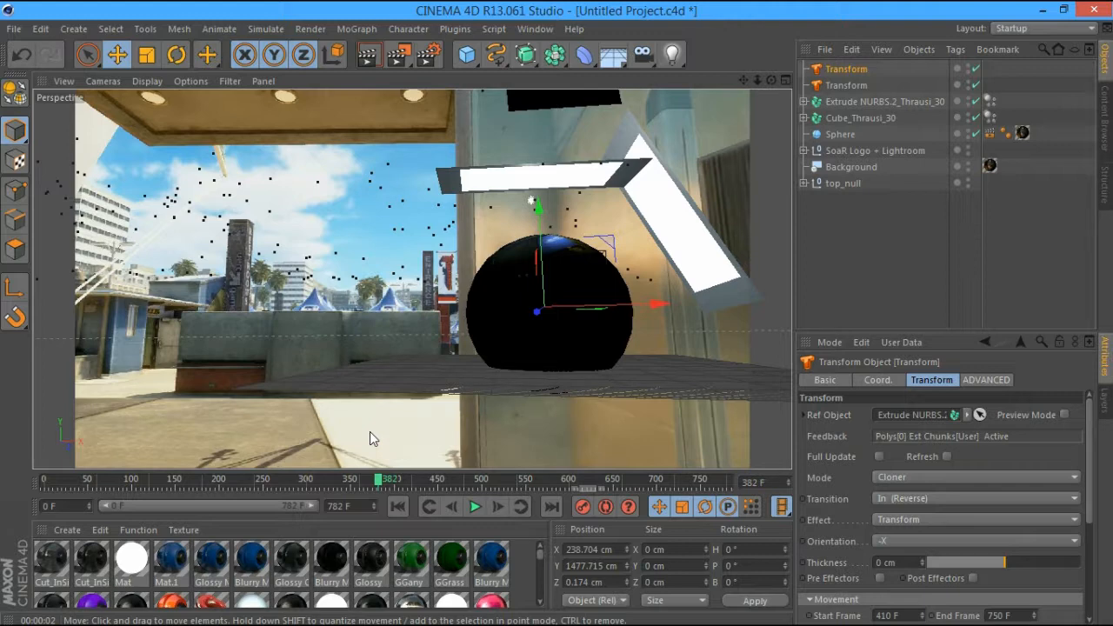
key("ctrl+r")
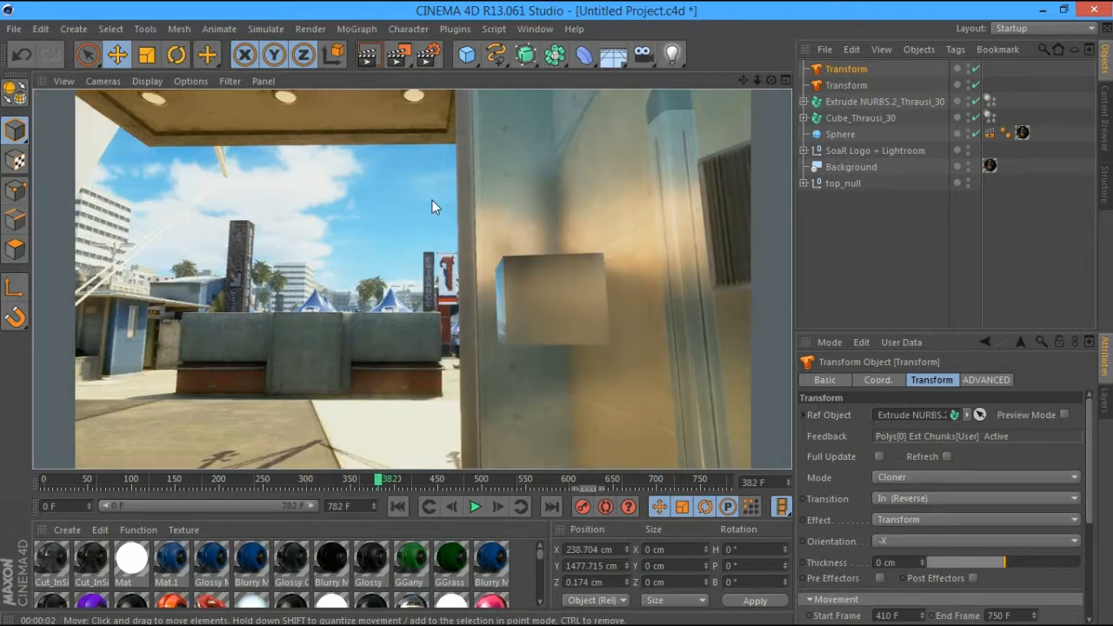
key("ctrl+b")
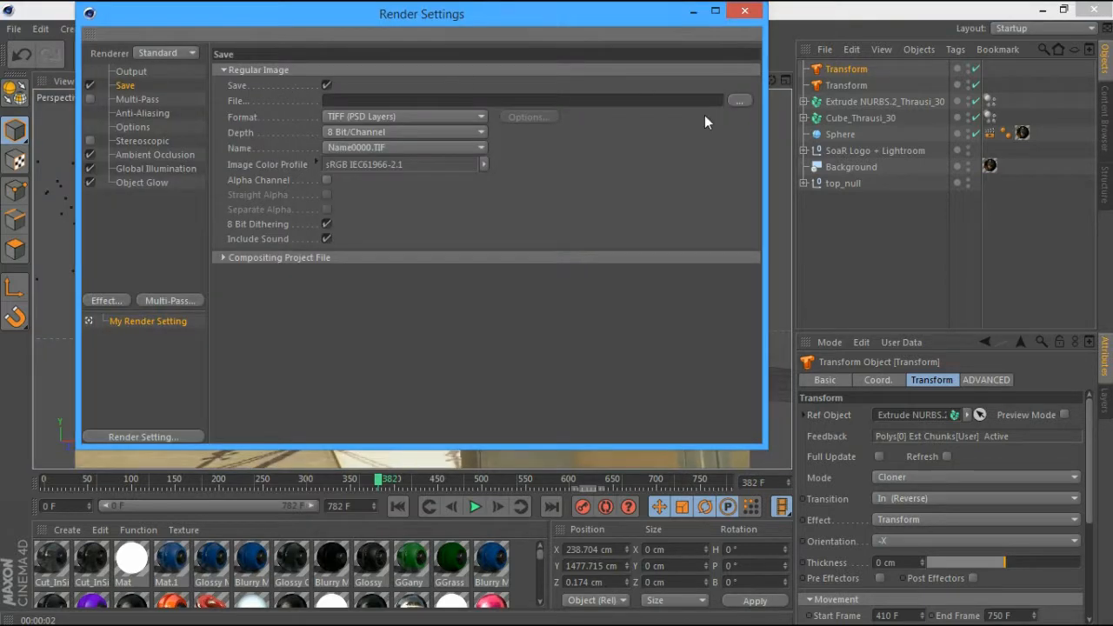
Set the render output file name to 'aalalla' on the Desktop
left_click(738, 101)
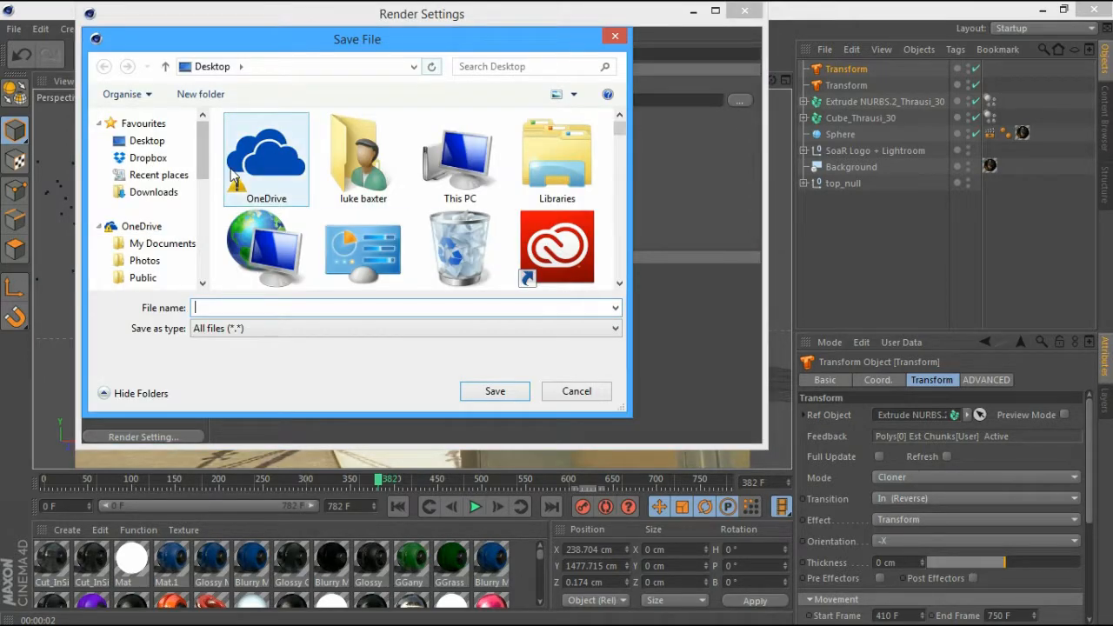
type("aalalla")
key("Return")
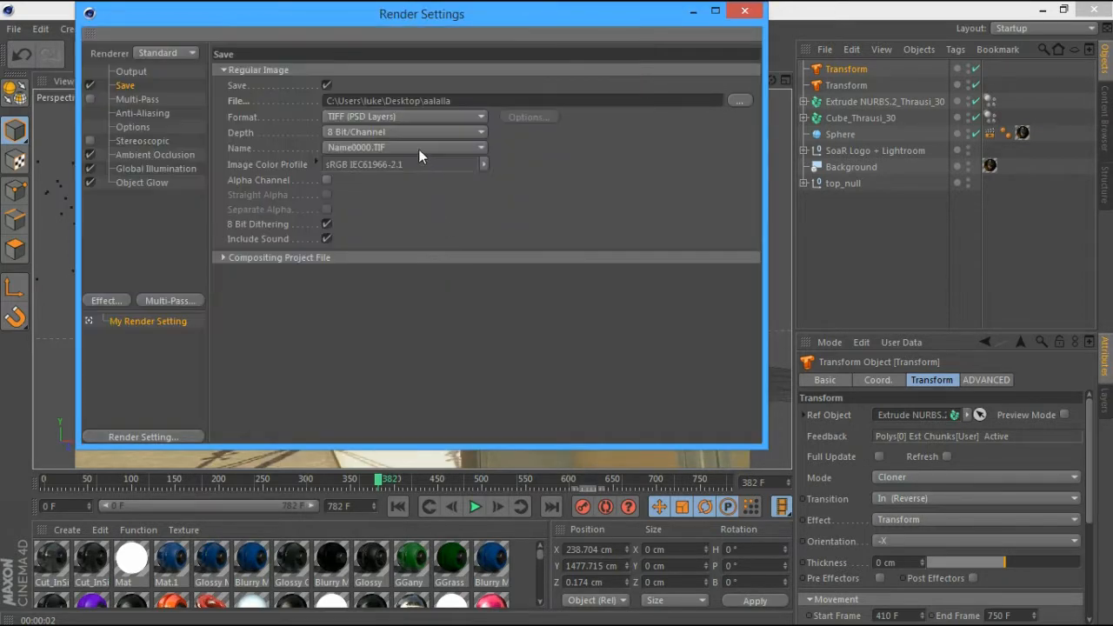
Output the render as a QuickTime Movie with H.264 compression at 60 fps
left_click(412, 117)
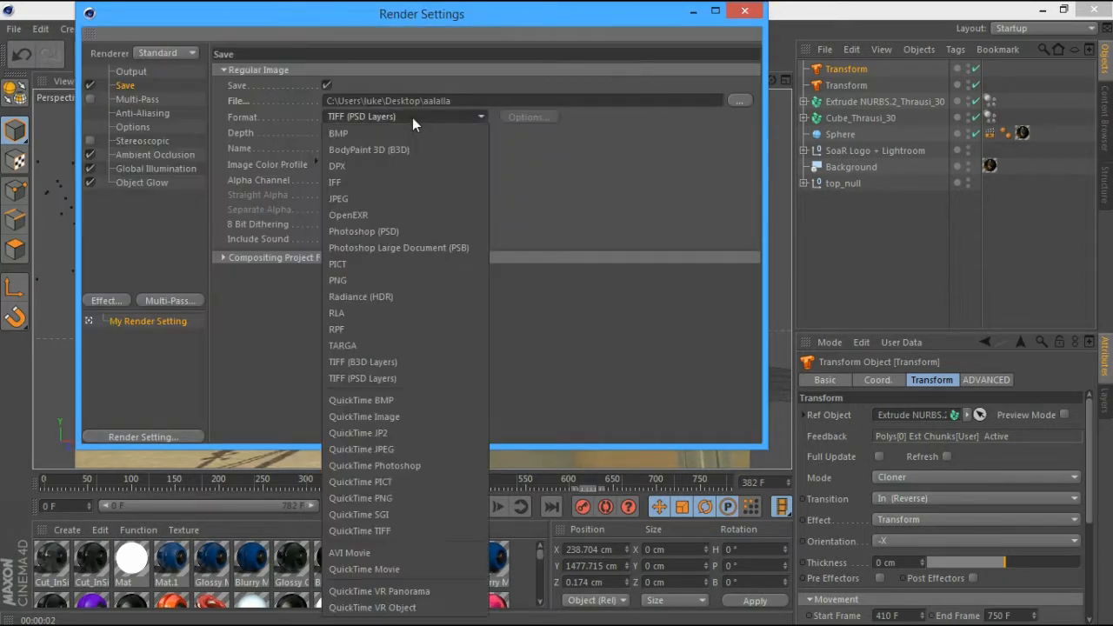
left_click(391, 569)
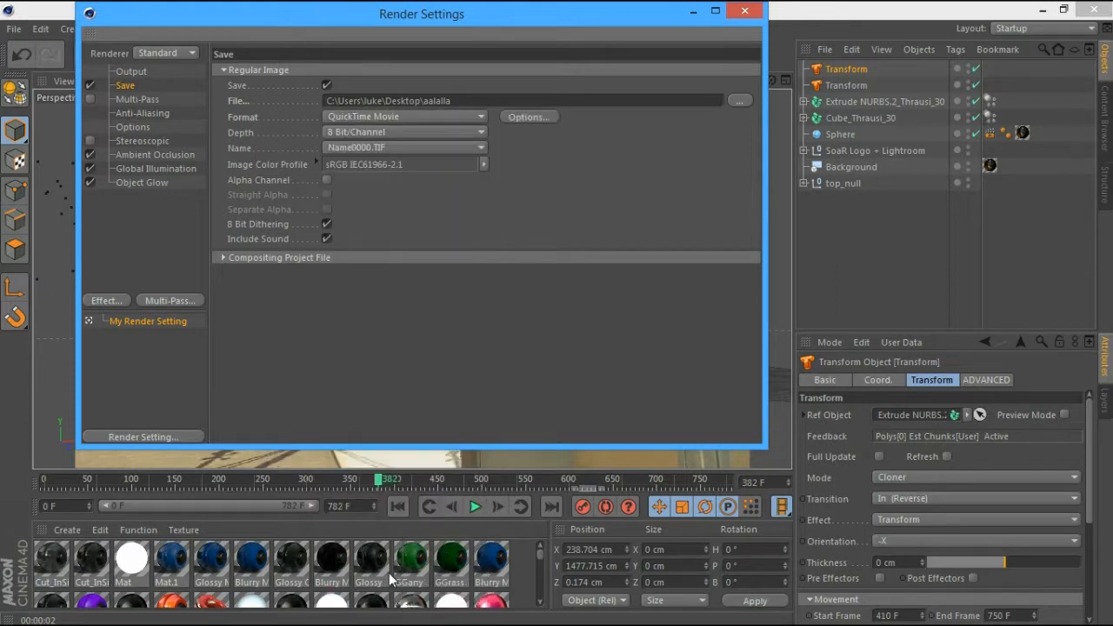
left_click(521, 116)
left_click(509, 126)
left_click(480, 300)
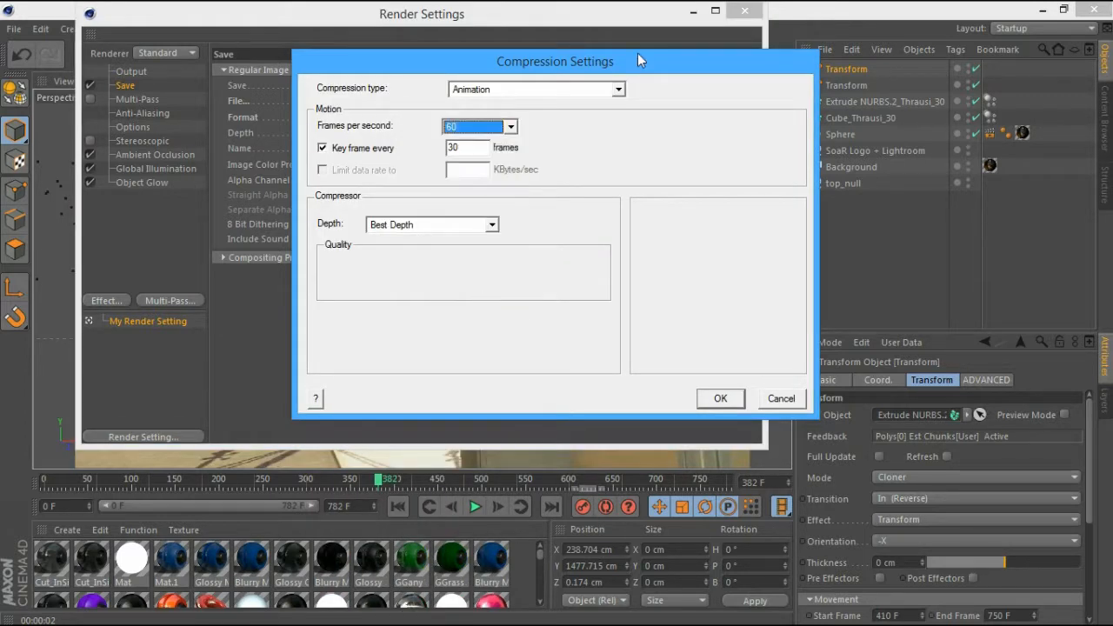
left_click(596, 91)
left_click(559, 157)
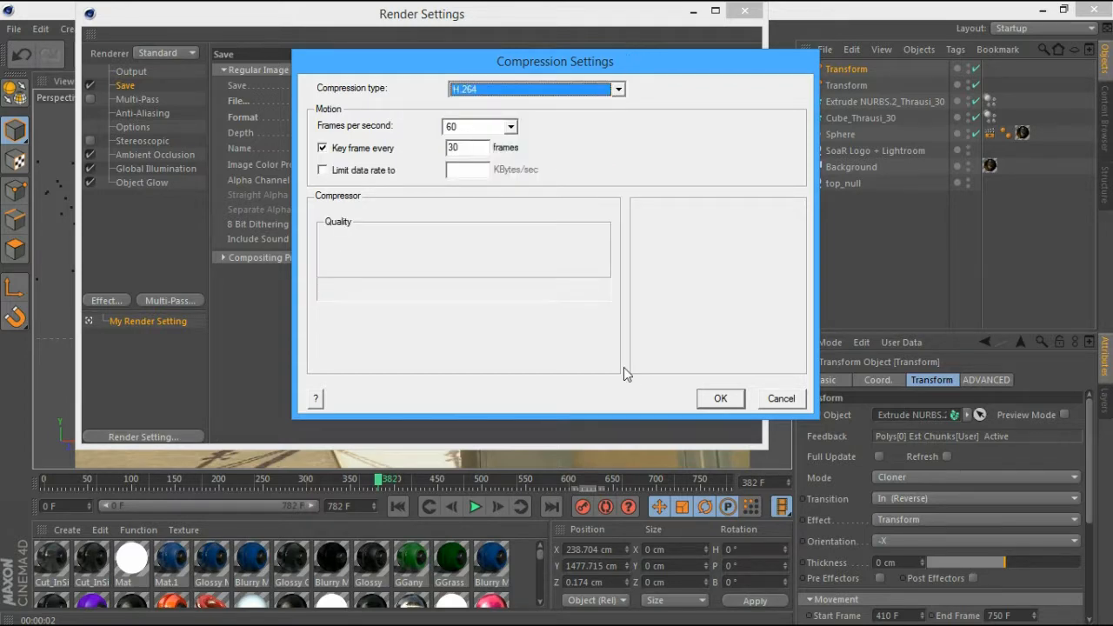
left_click(719, 399)
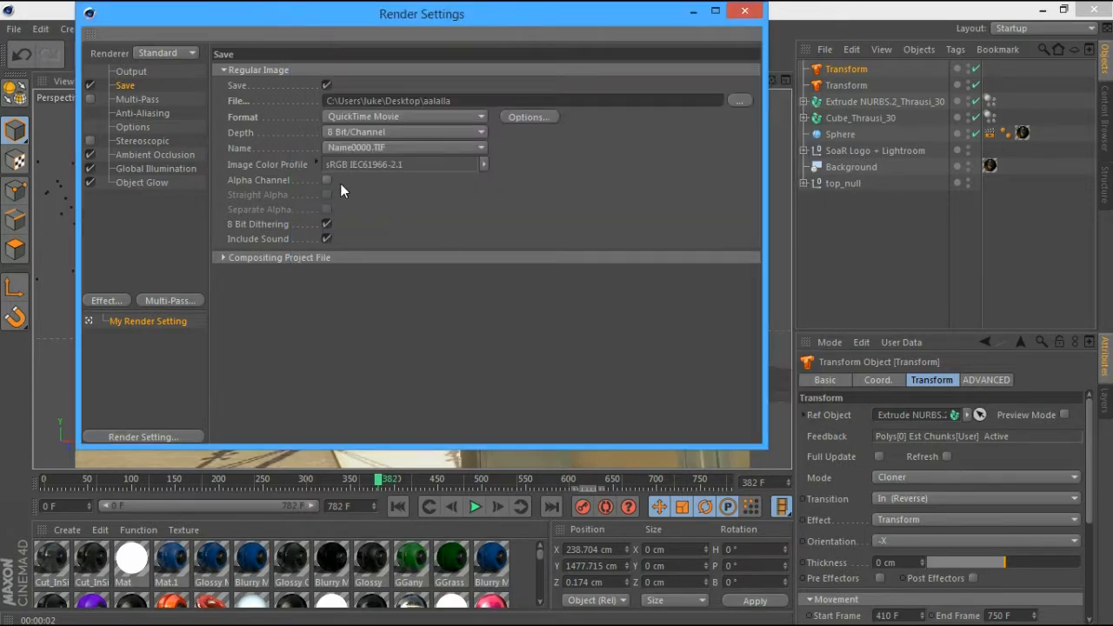
left_click(131, 72)
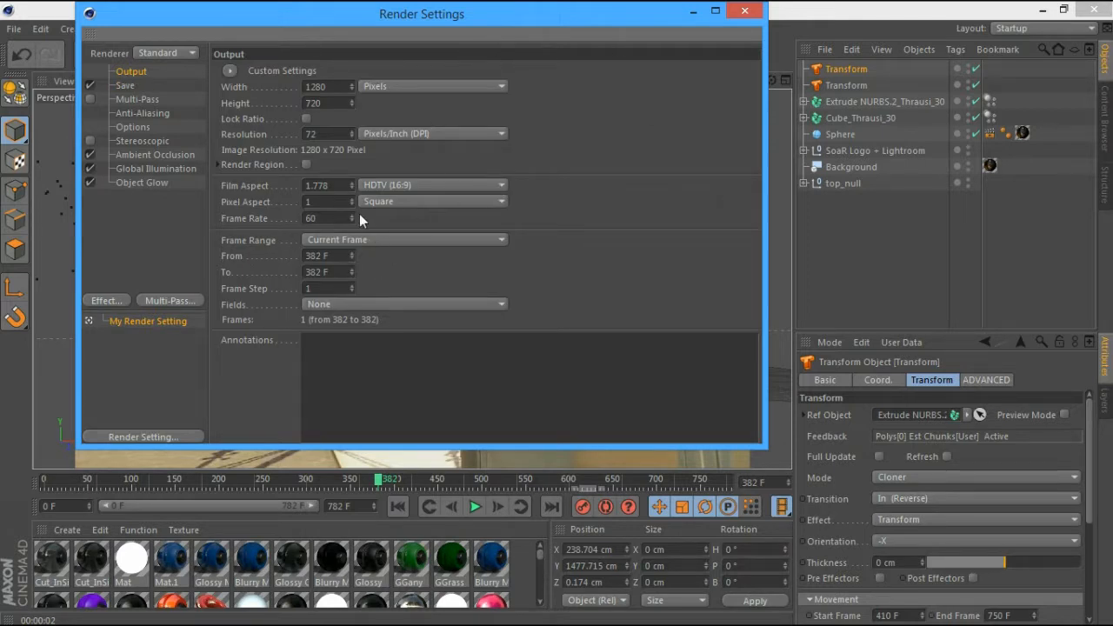
Set a manual render frame range from 382 to 771 and close Render Settings
left_click(354, 237)
left_click(351, 260)
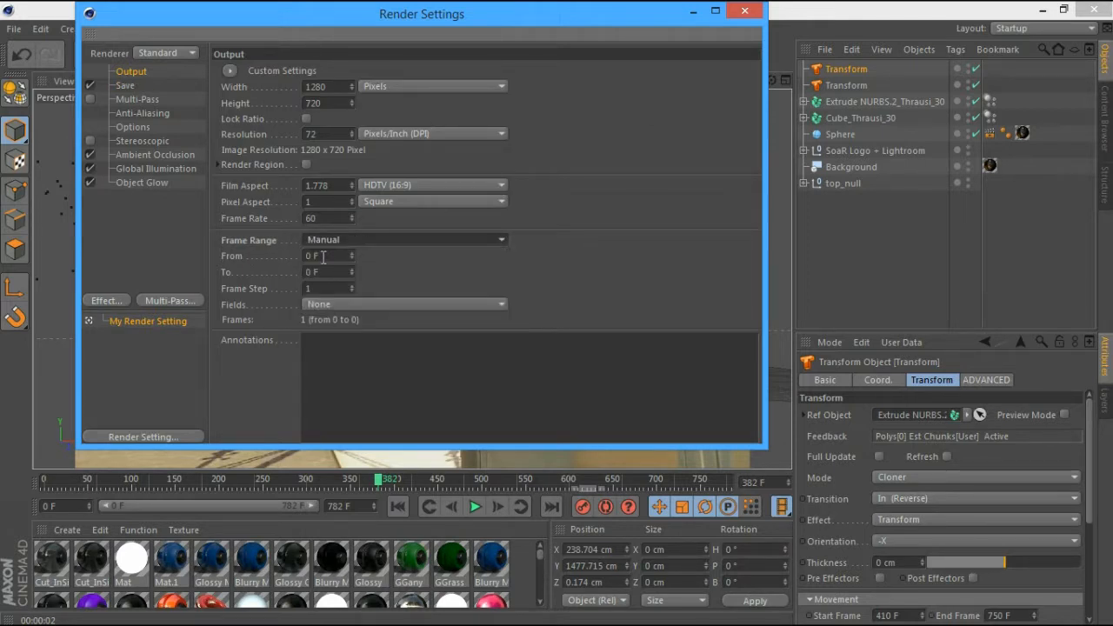
left_click(323, 255)
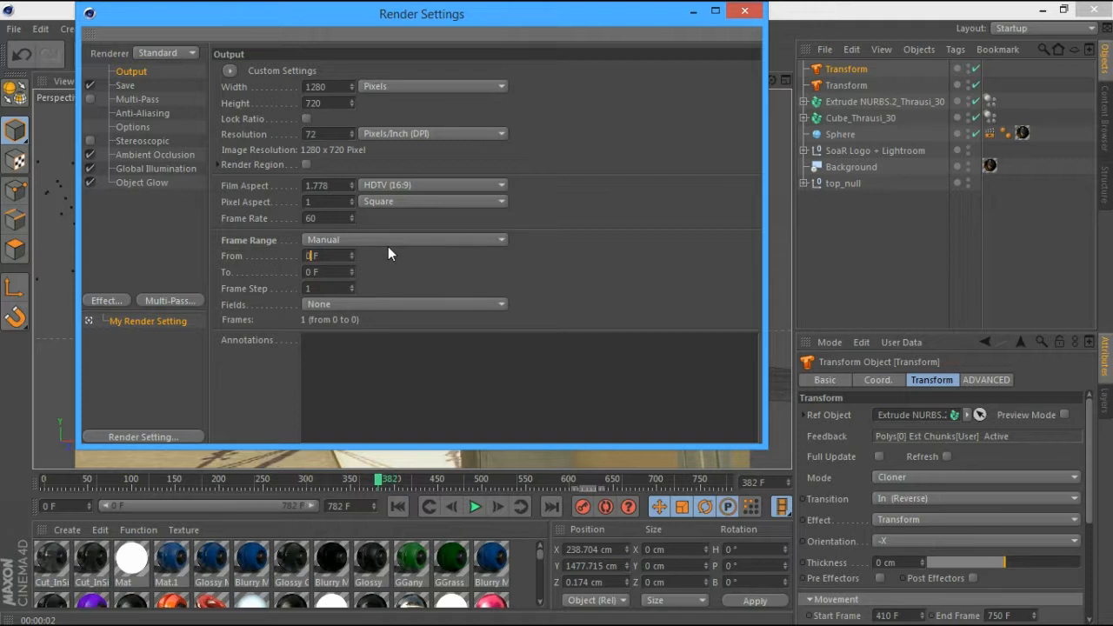
key("BackSpace")
type("282")
key("BackSpace")
key("BackSpace")
key("BackSpace")
type("382")
left_click(311, 272)
left_click(322, 272)
key("BackSpace")
key("BackSpace")
key("BackSpace")
type("771")
left_click(739, 10)
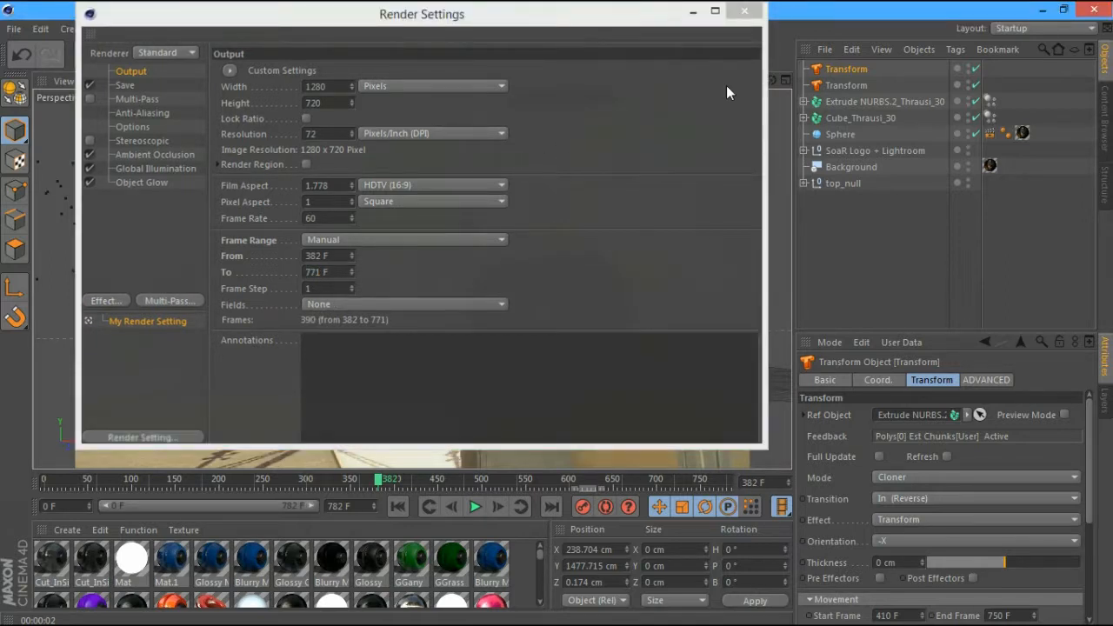
left_click(754, 483)
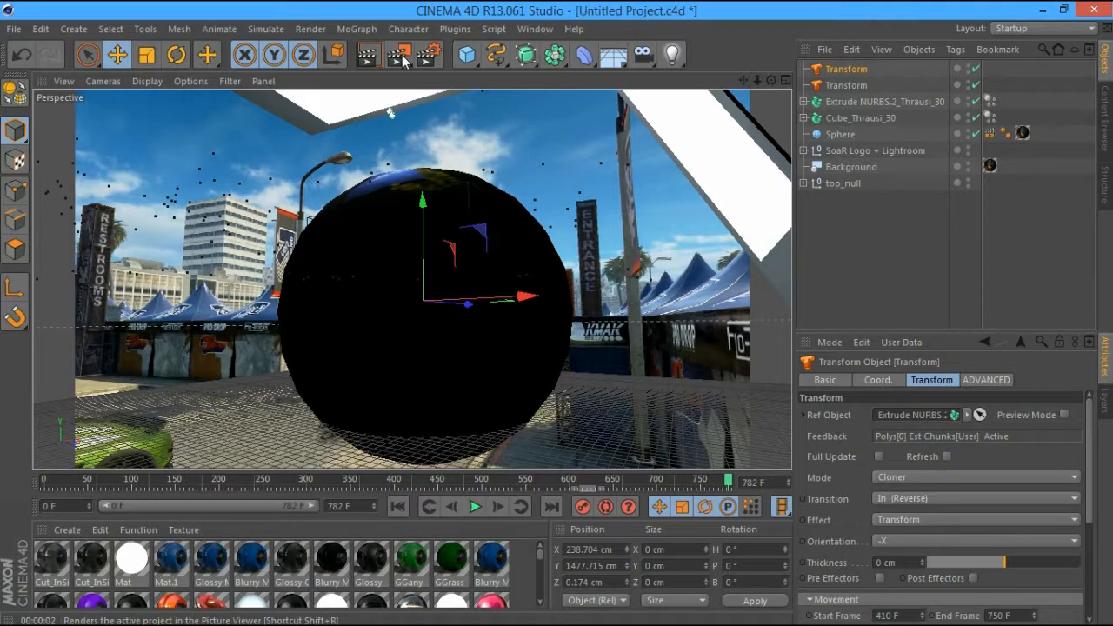
Test-render frame 517, then select Cube_Thrausi_30 through the first Transform together
left_click_drag(688, 479, 606, 480)
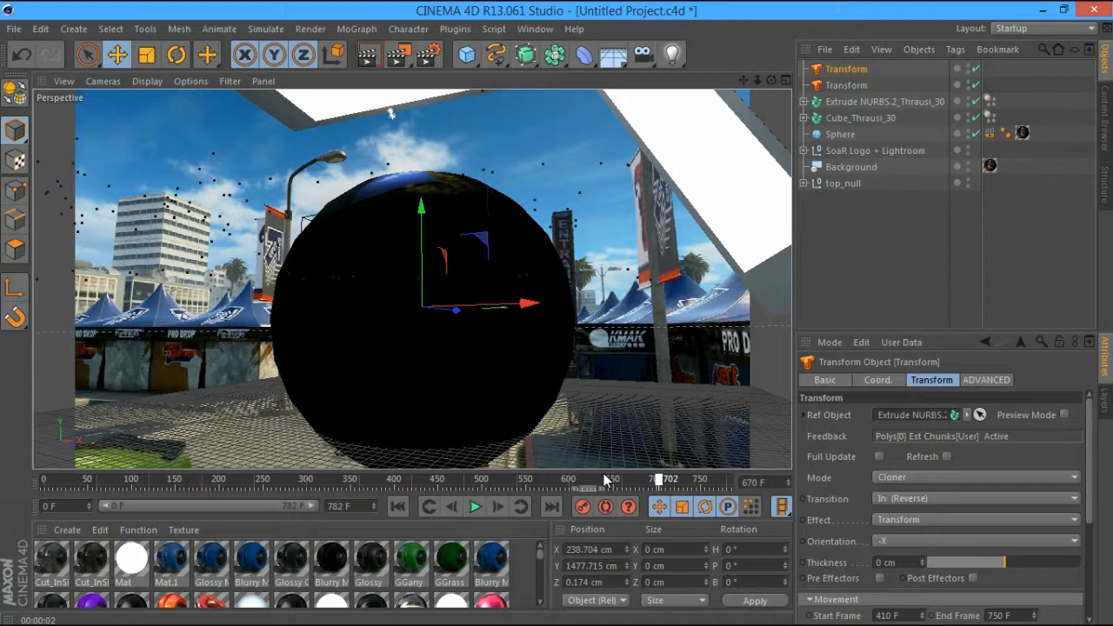
left_click_drag(606, 481, 398, 487)
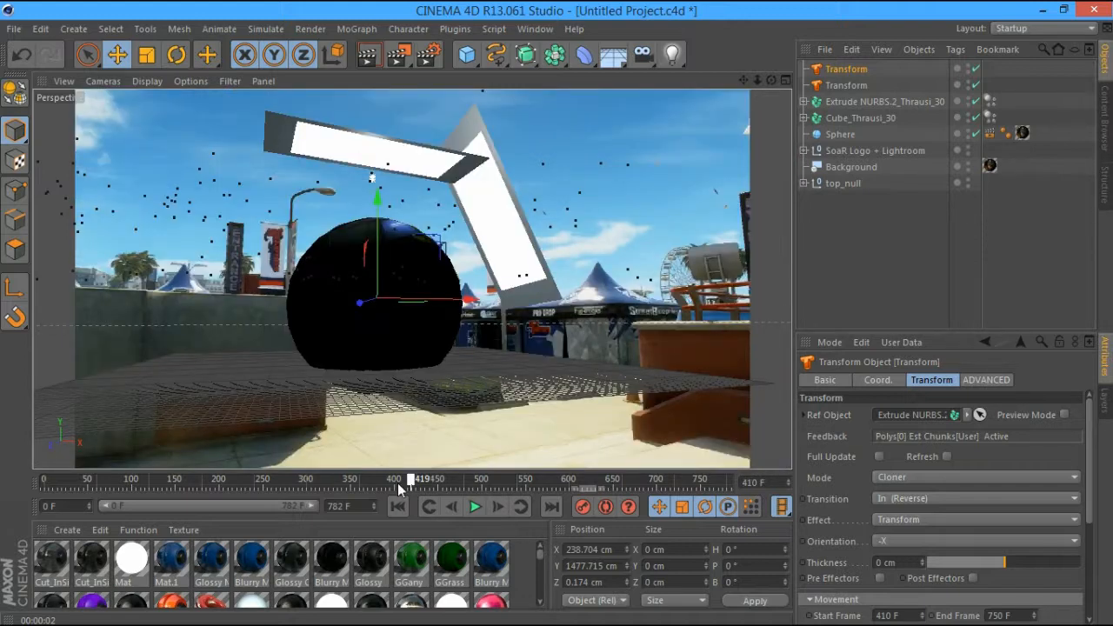
left_click_drag(397, 482, 547, 483)
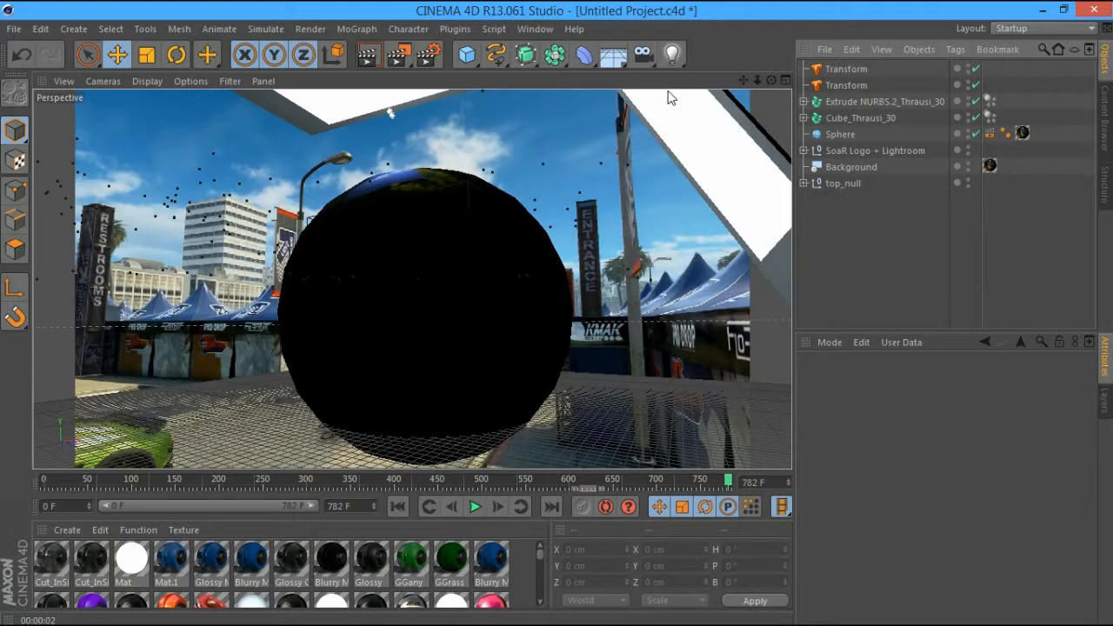
key("ctrl+r")
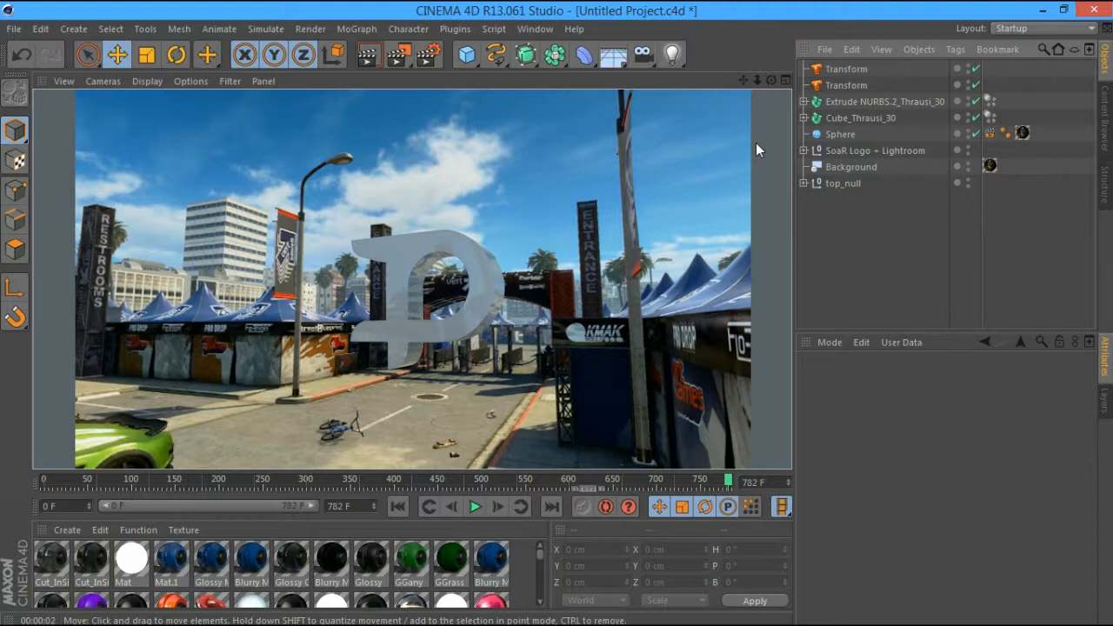
left_click(837, 119)
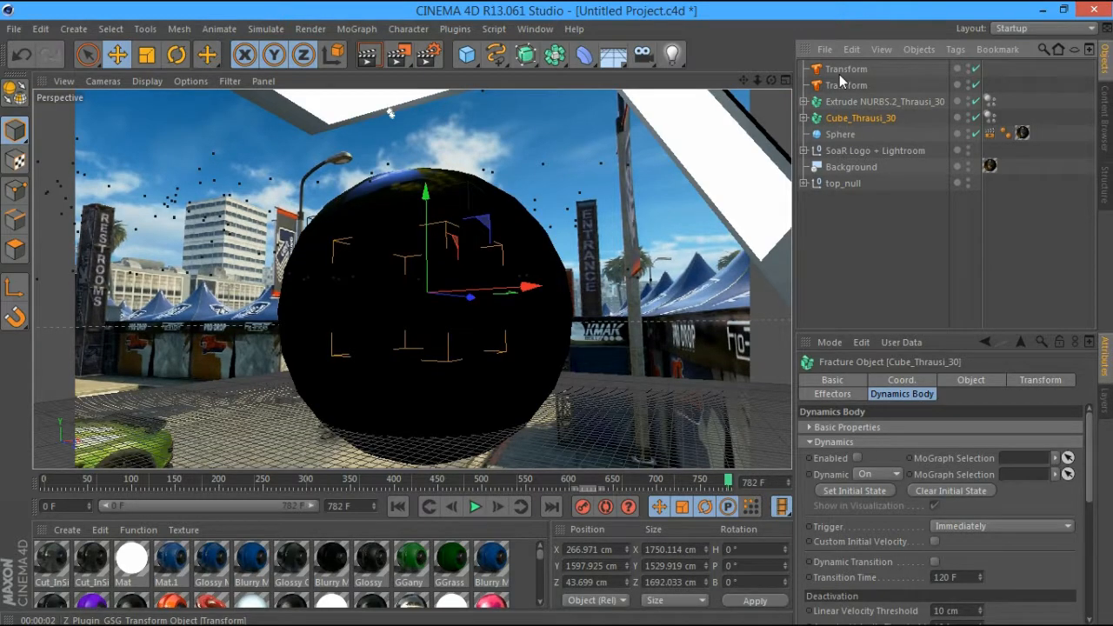
left_click(841, 70, "shift")
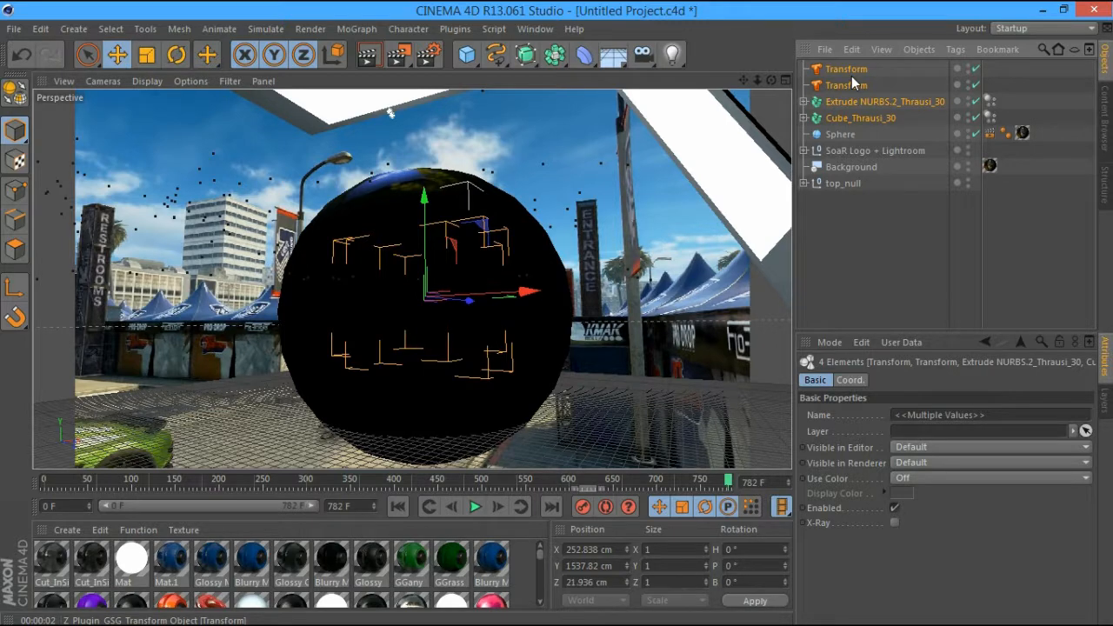
Delete the four selected objects, render to the Picture Viewer, and scrub through the animation
key("Delete")
left_click(428, 55)
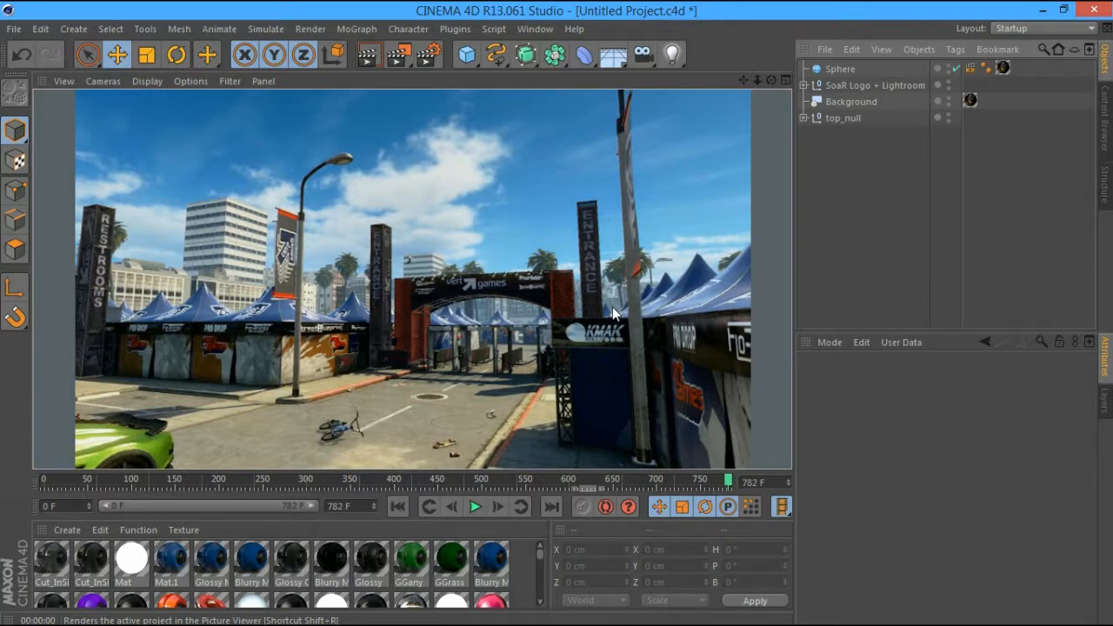
left_click_drag(629, 487, 82, 466)
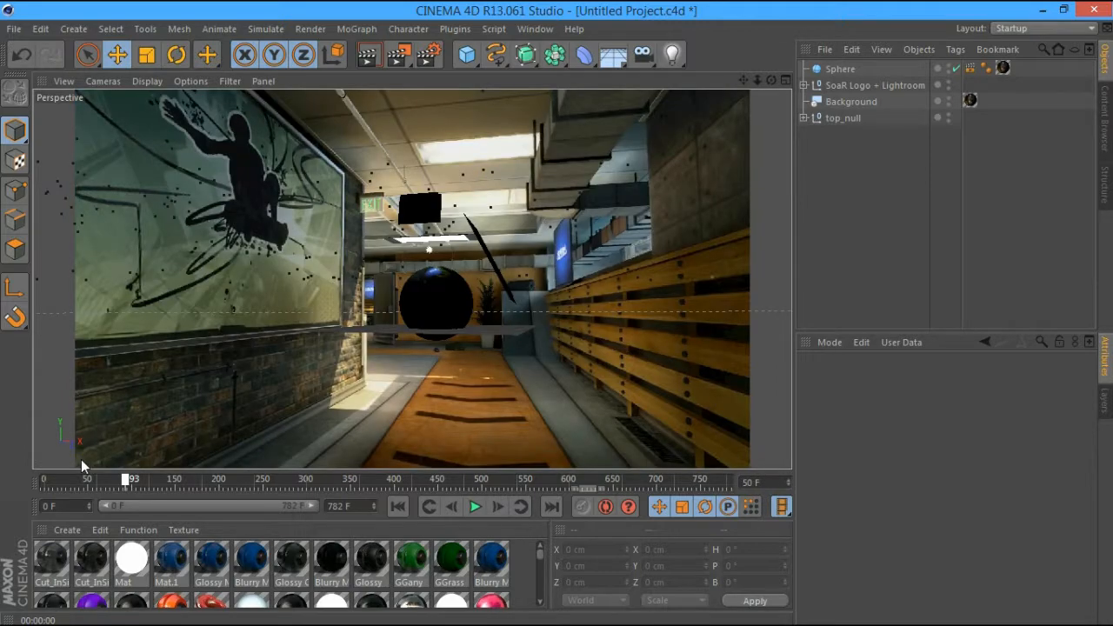
left_click_drag(80, 459, 385, 453)
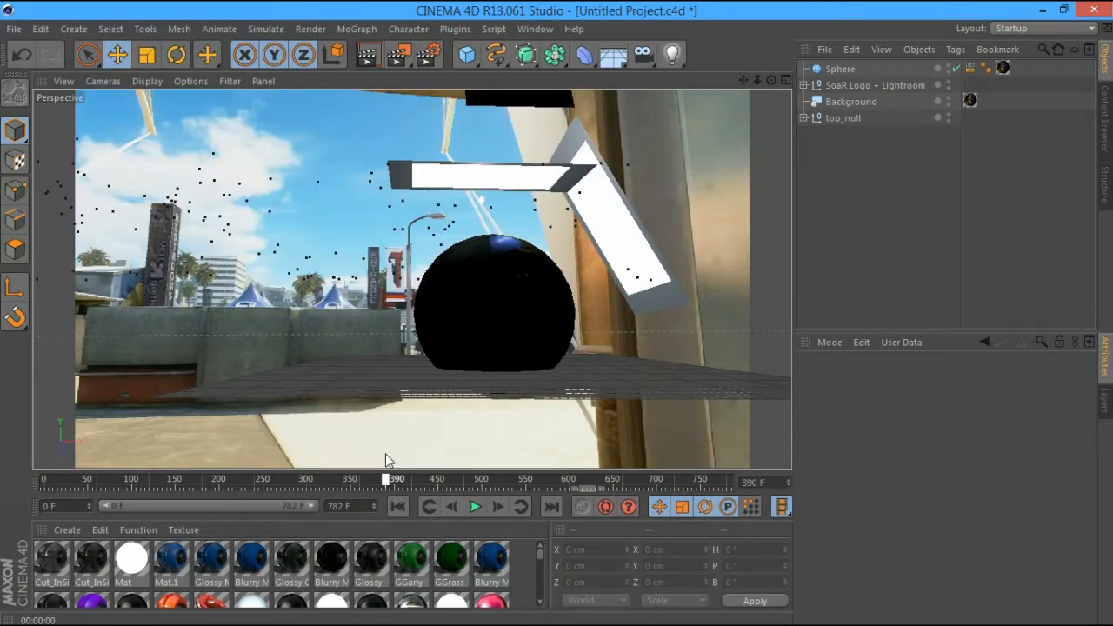
left_click_drag(385, 453, 27, 443)
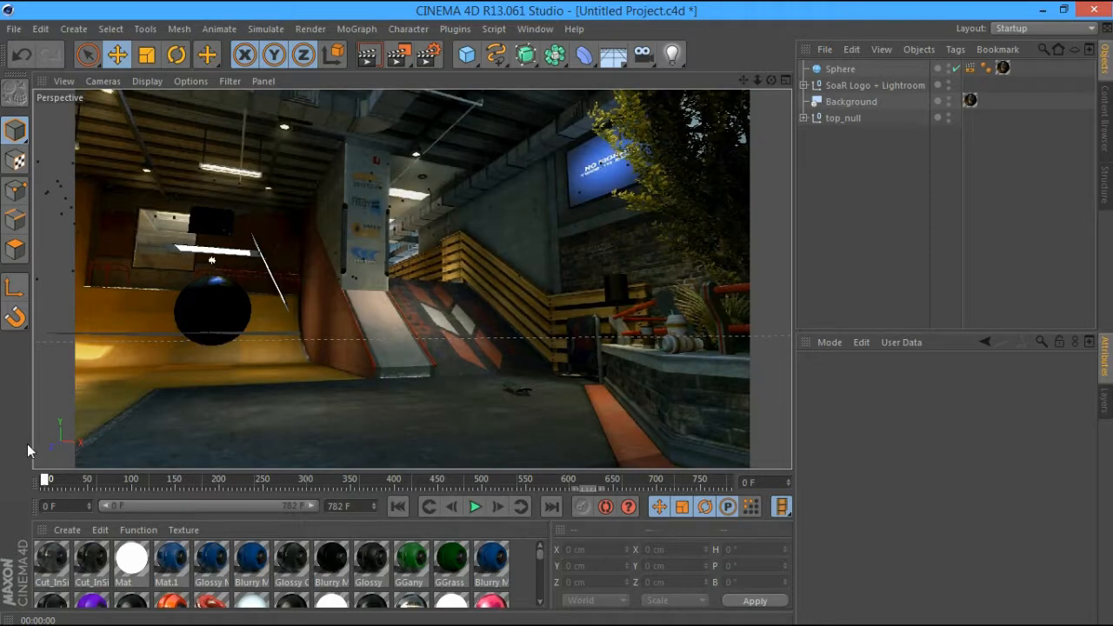
left_click_drag(27, 443, 592, 427)
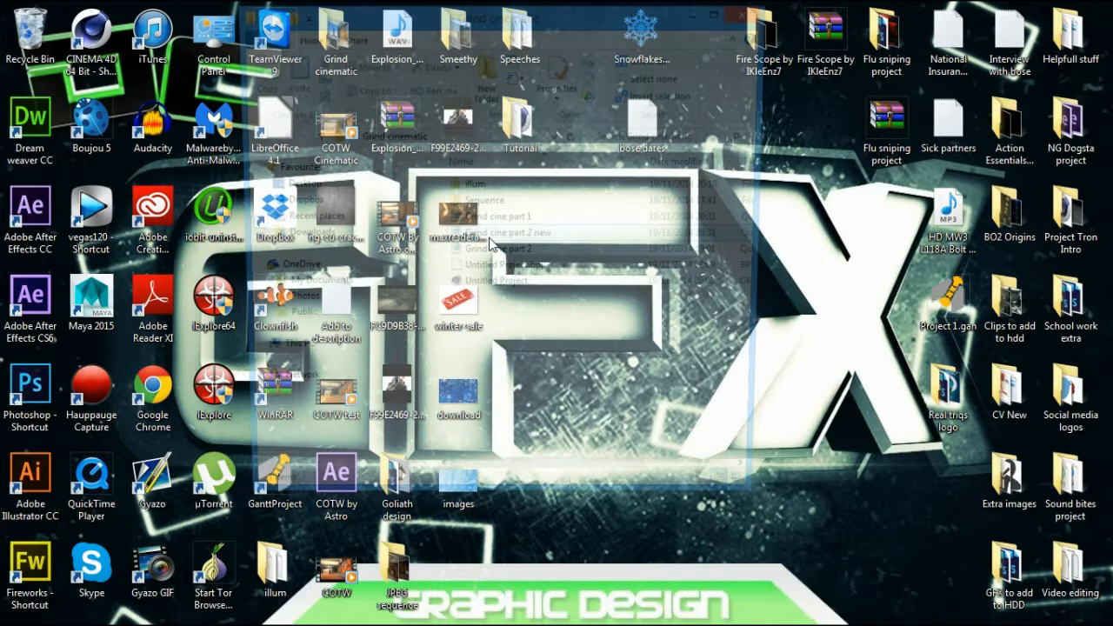
Open the Grind cine part 1 movie from the Grind cinematic folder, then return to Cinema 4D
double_click(531, 223)
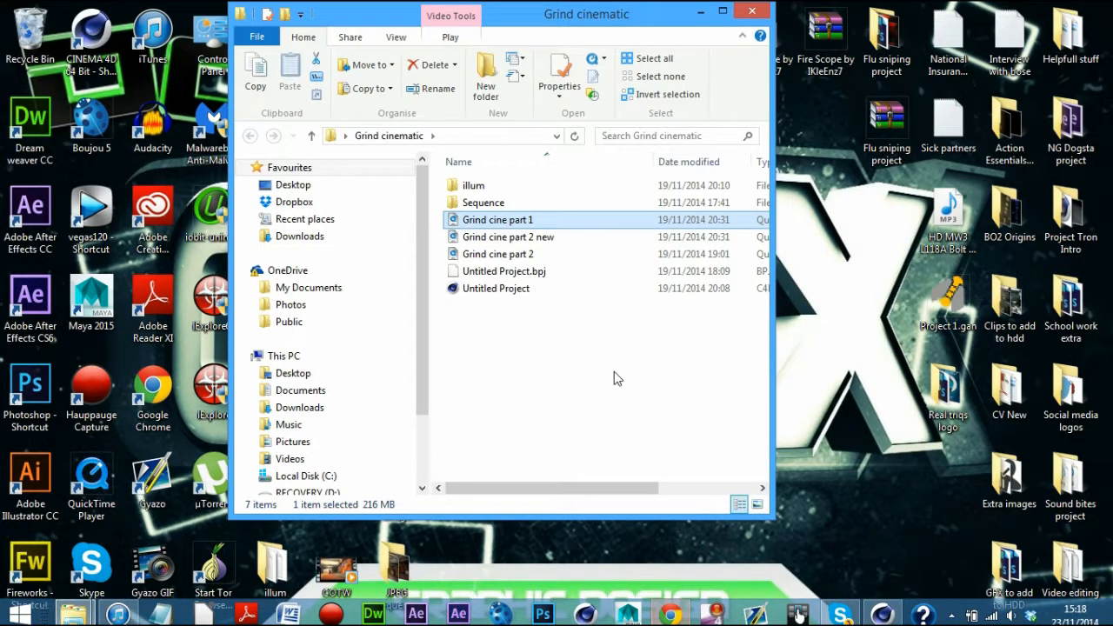
left_click(643, 409)
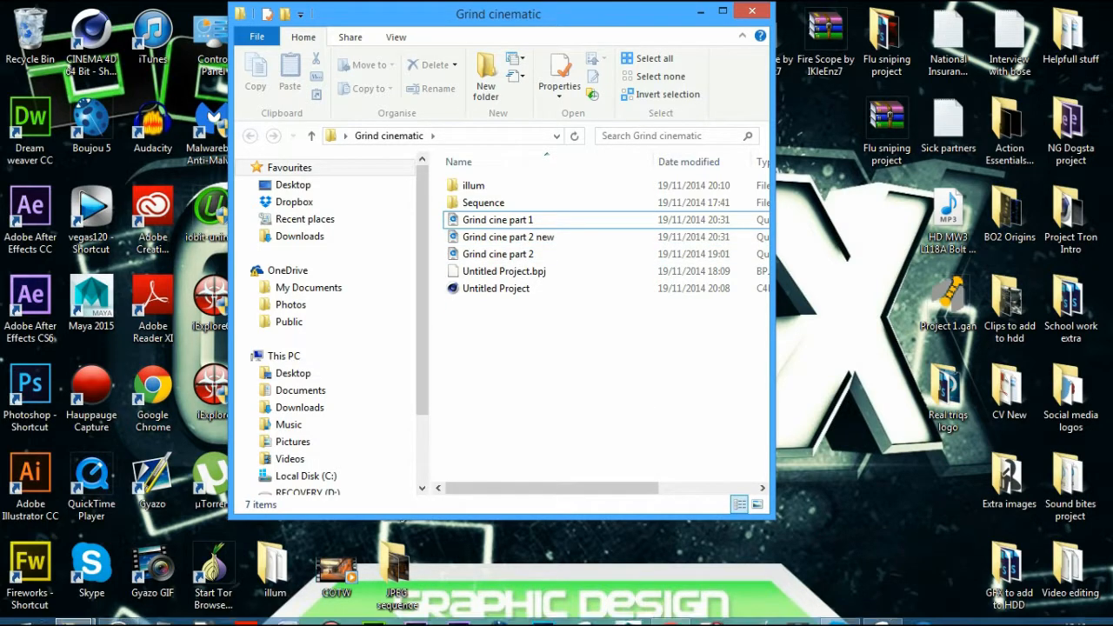
left_click(526, 220)
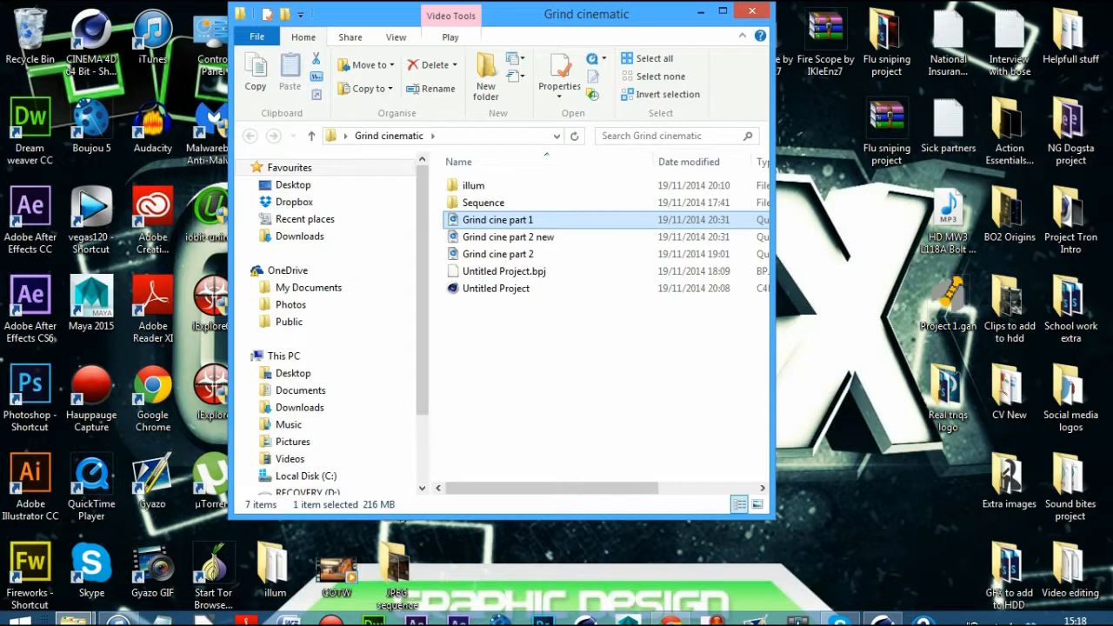
left_click(886, 612)
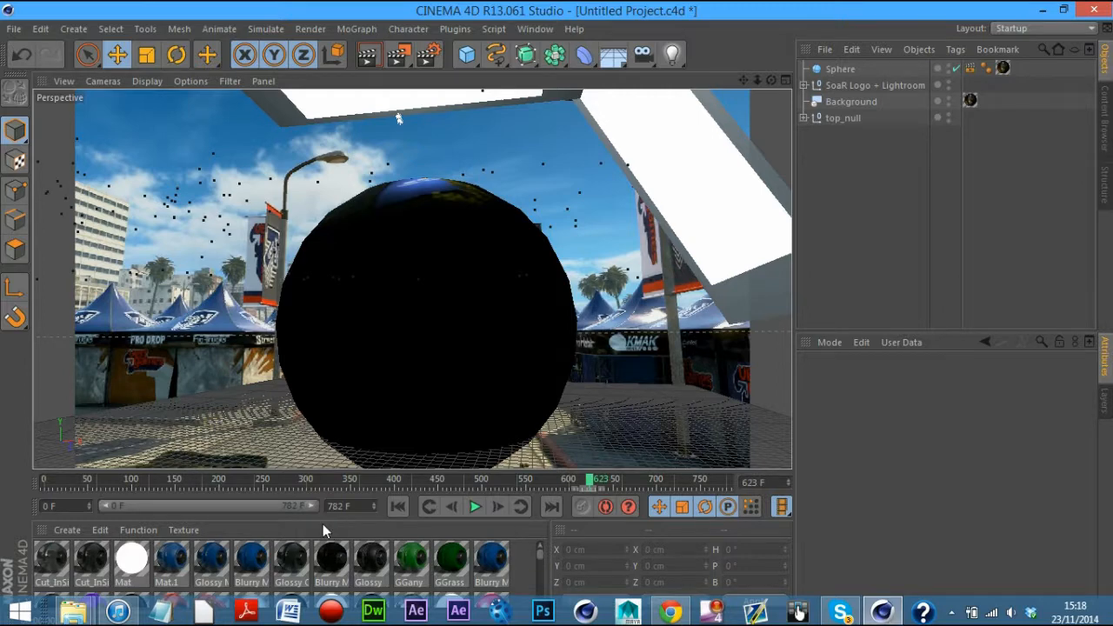
Quit Cinema 4D without saving the project changes
left_click(1093, 9)
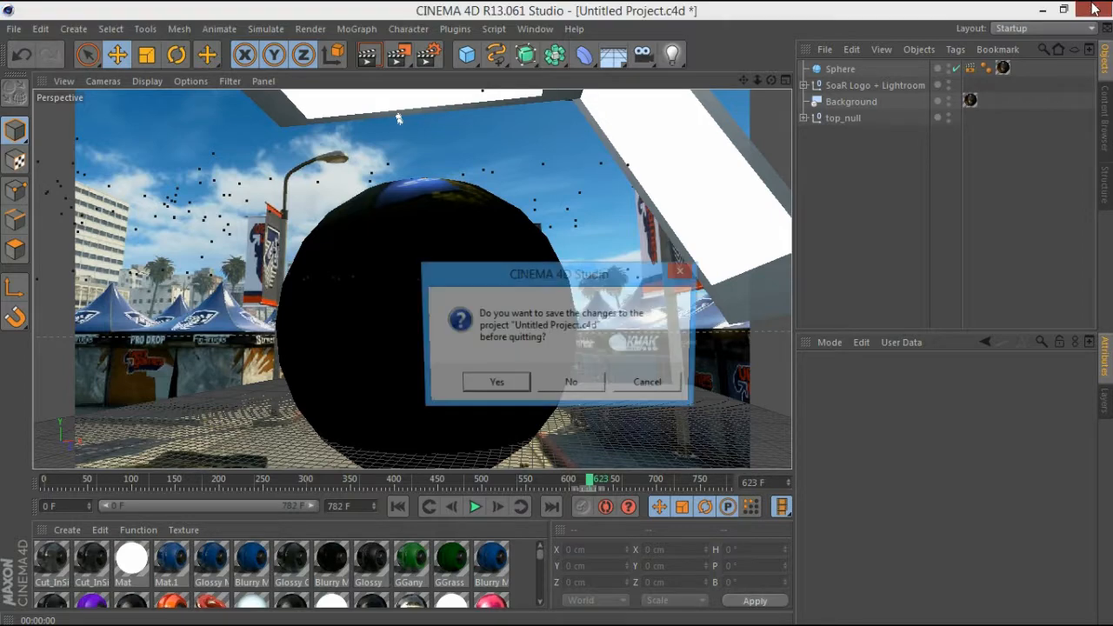
left_click(574, 386)
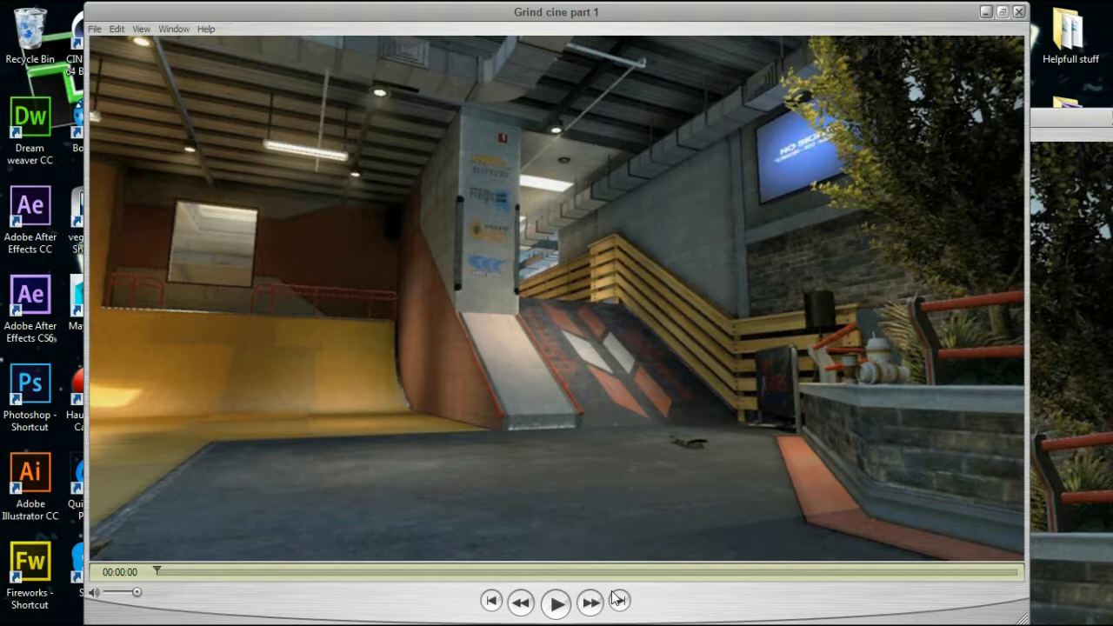
Play Grind cine part 1, then play Grind cine part 2 new and scrub to the car shot
key("space")
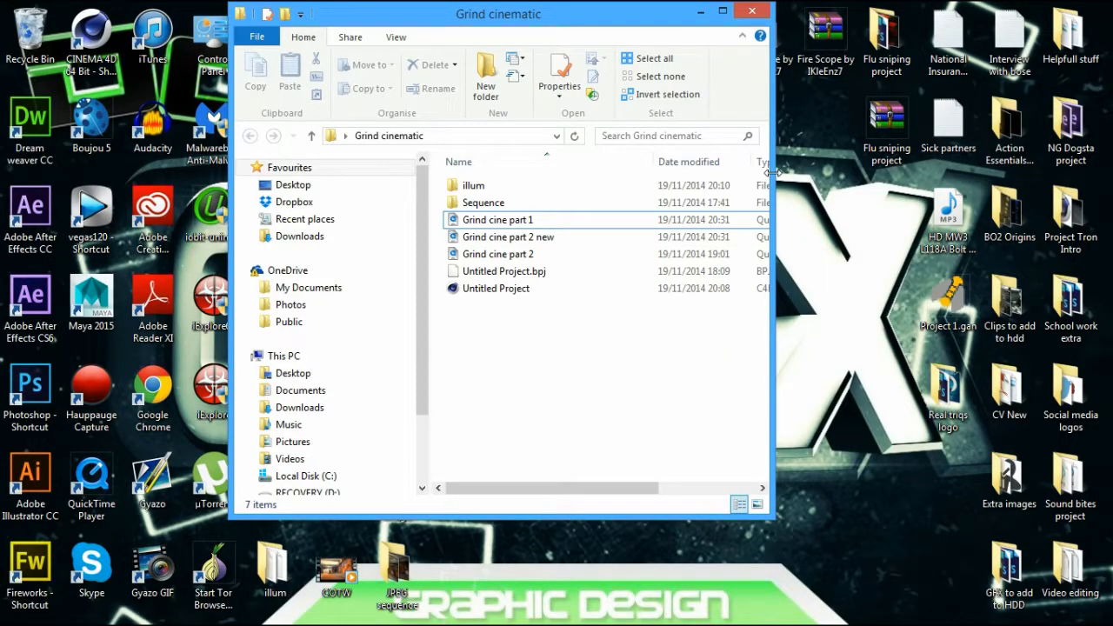
key("Down")
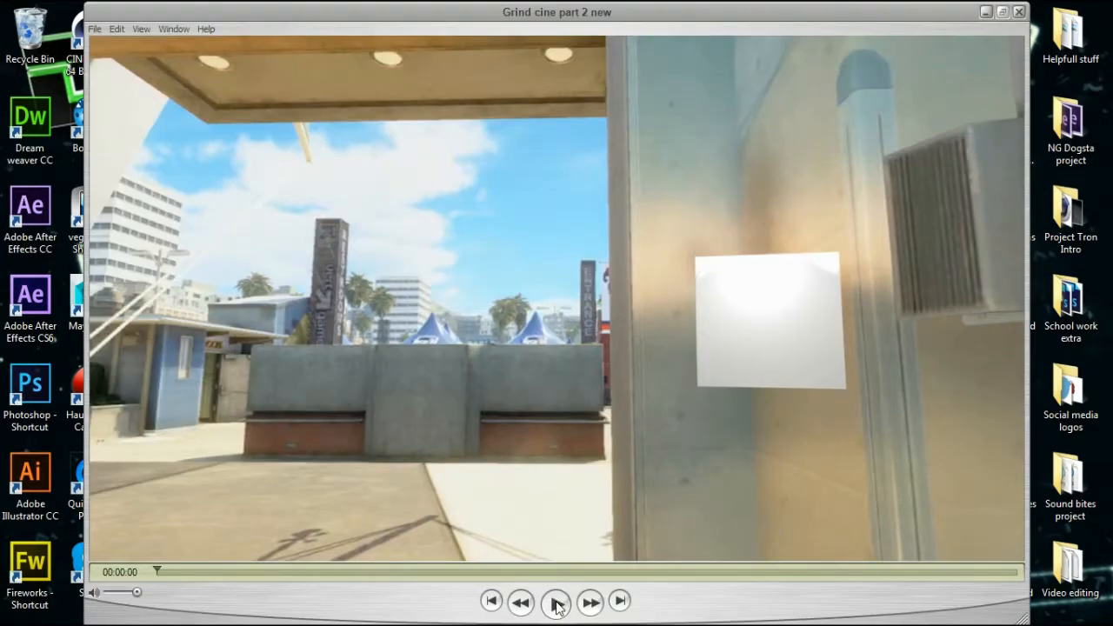
left_click(557, 603)
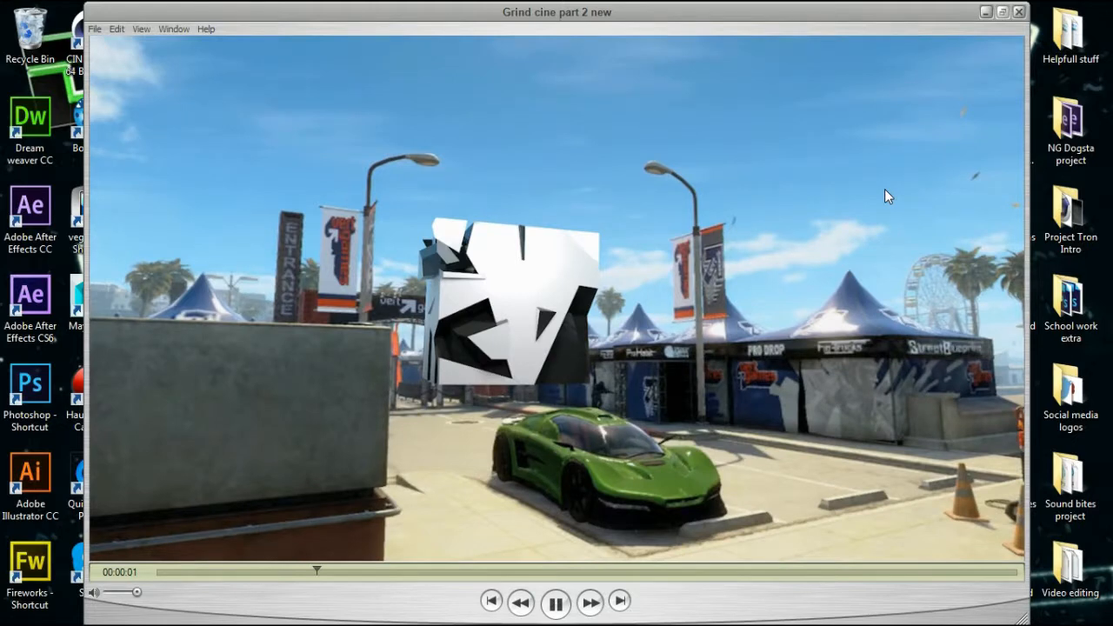
left_click(294, 576)
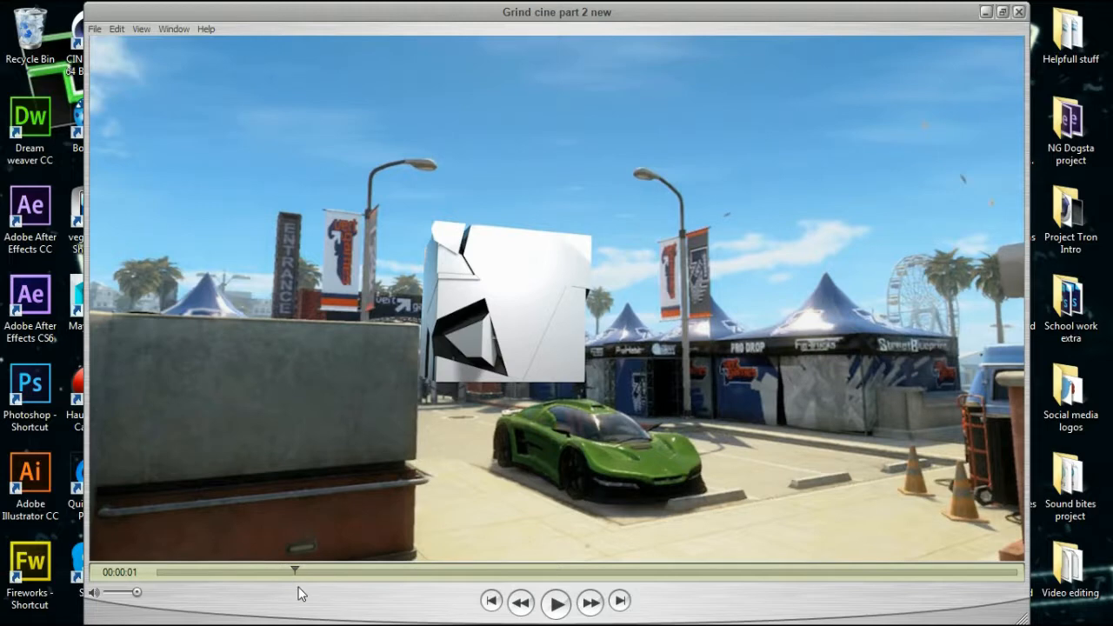
left_click(158, 572)
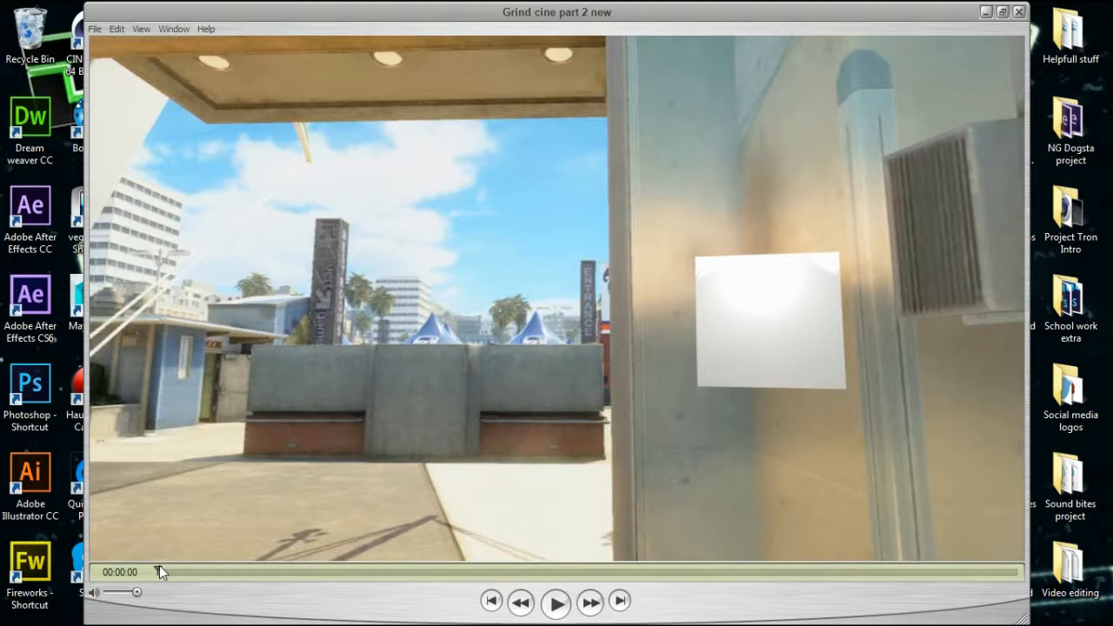
left_click_drag(160, 571, 306, 572)
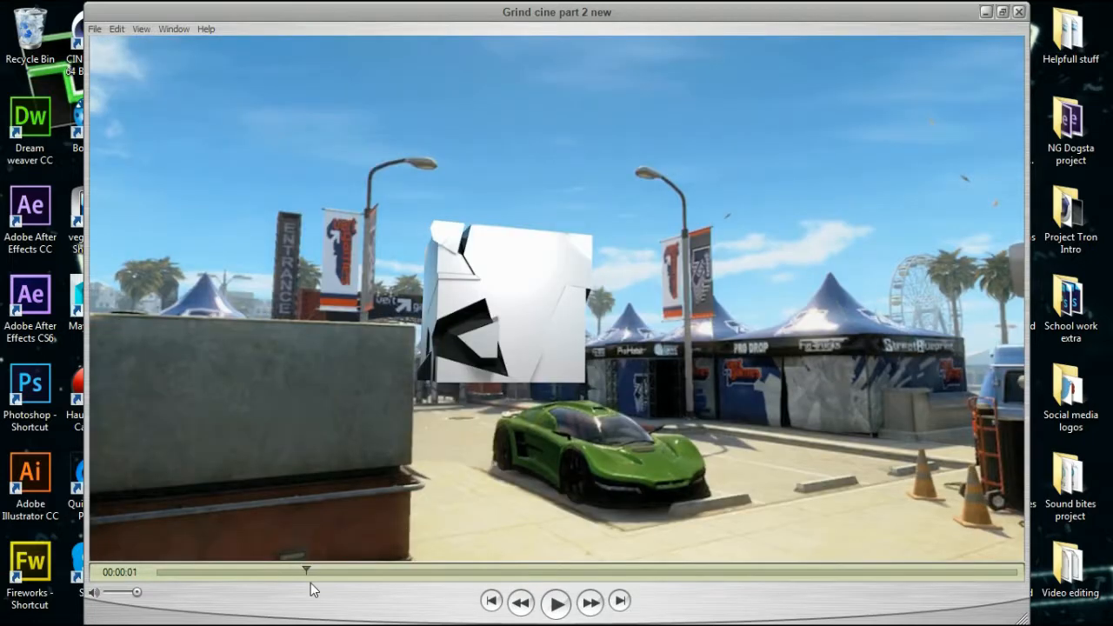
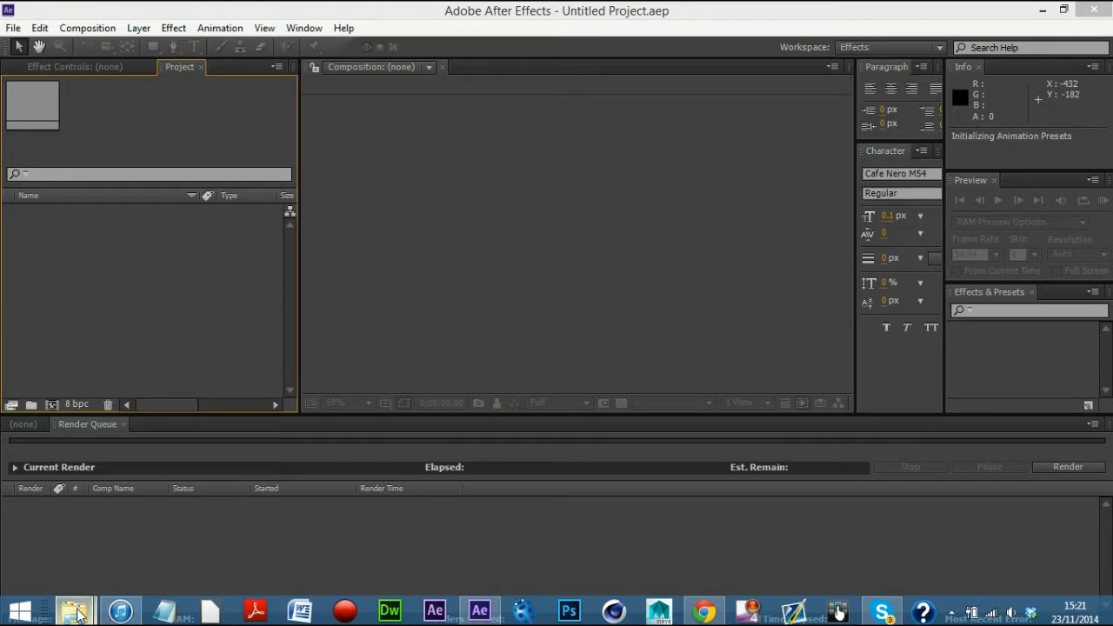
Open the Grind cinematic folder on the Desktop in File Explorer
mouse_move(77, 611)
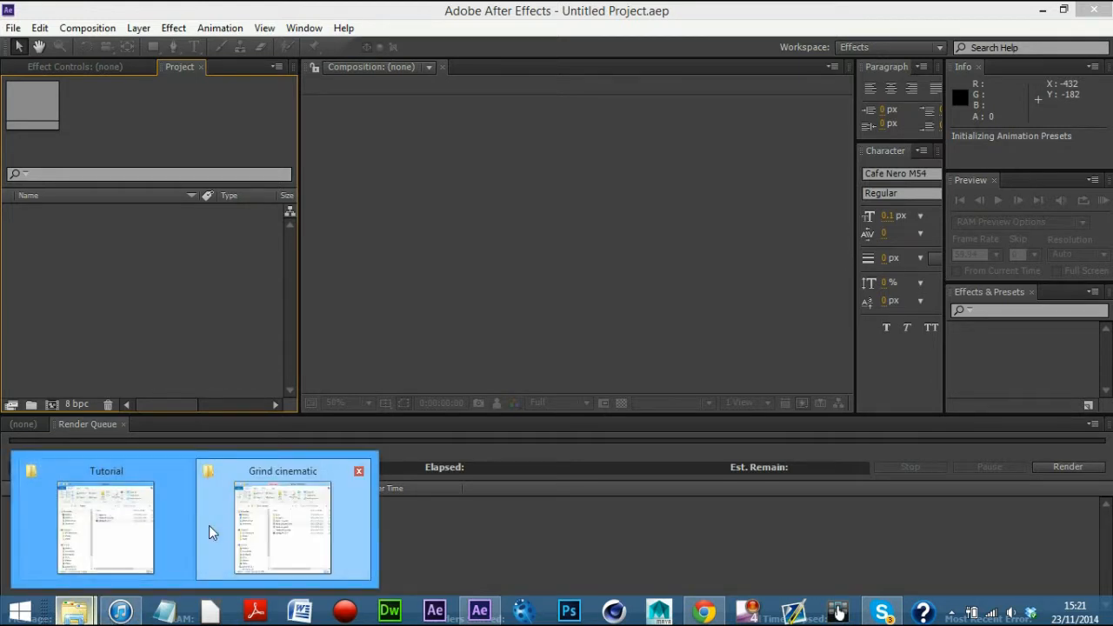
left_click(130, 526)
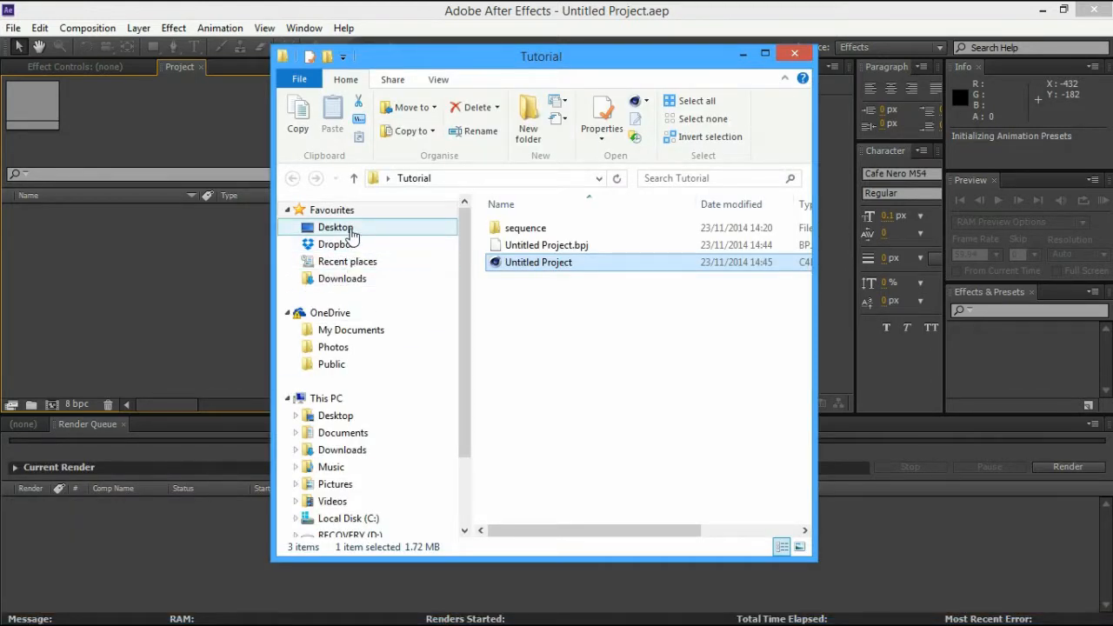
left_click(337, 228)
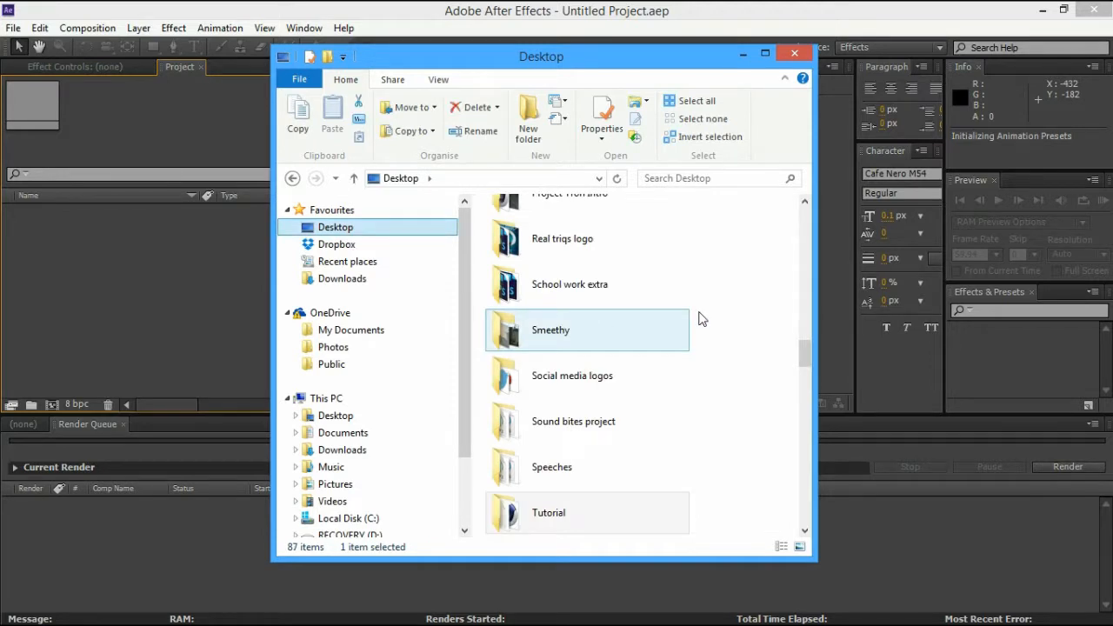
scroll(713, 326, "up", 5)
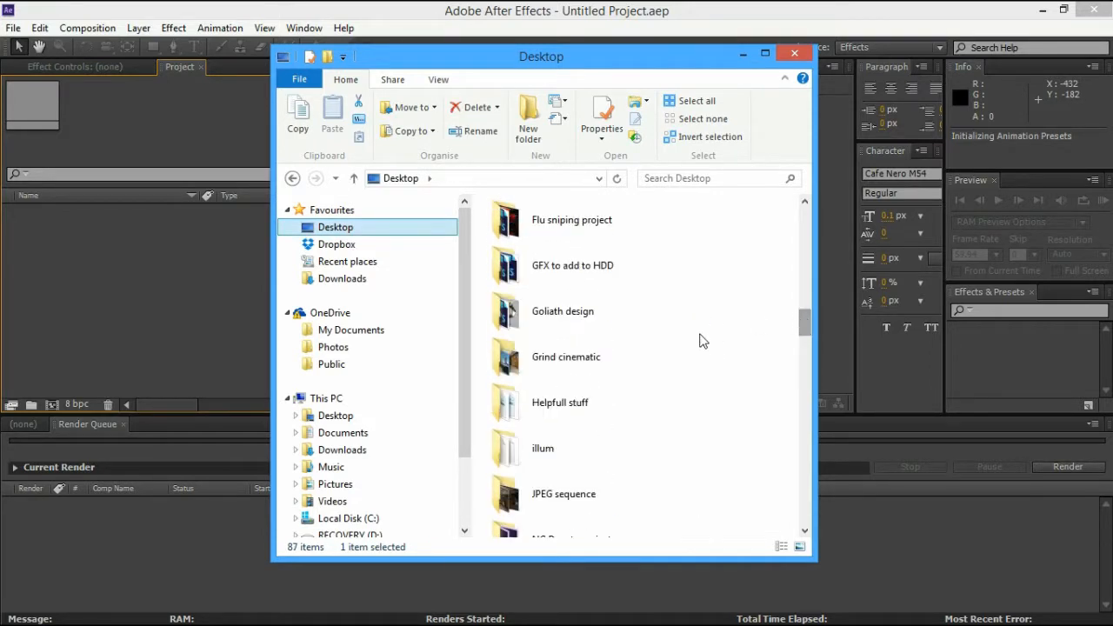
double_click(657, 357)
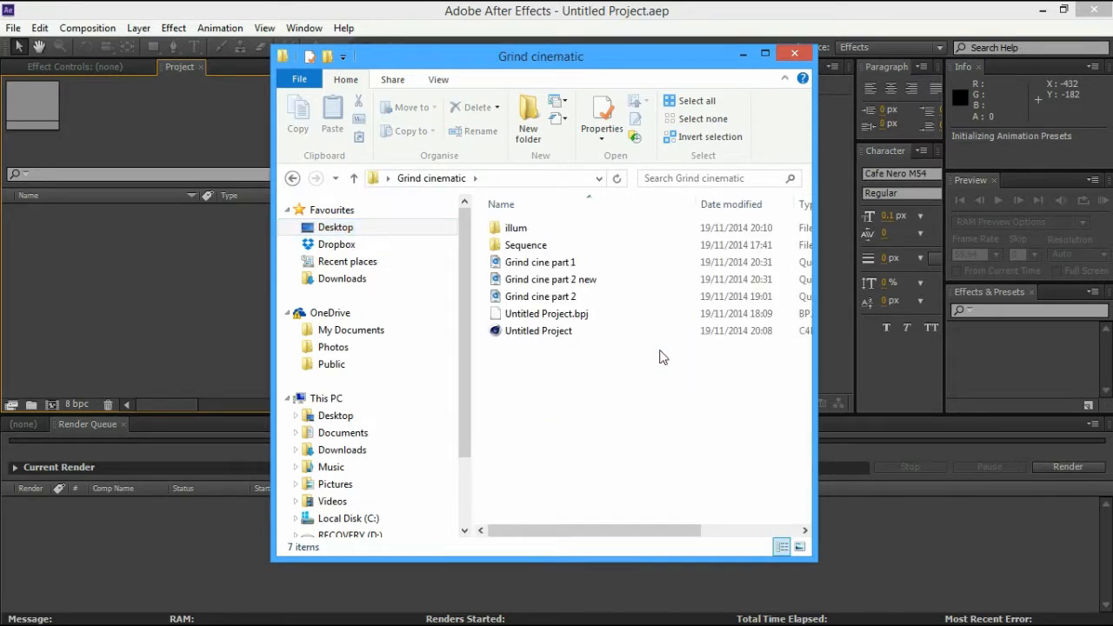
Drag Grind cine part 1.mov and Grind cine part 2 new.mov into the After Effects Project panel
left_click(573, 263)
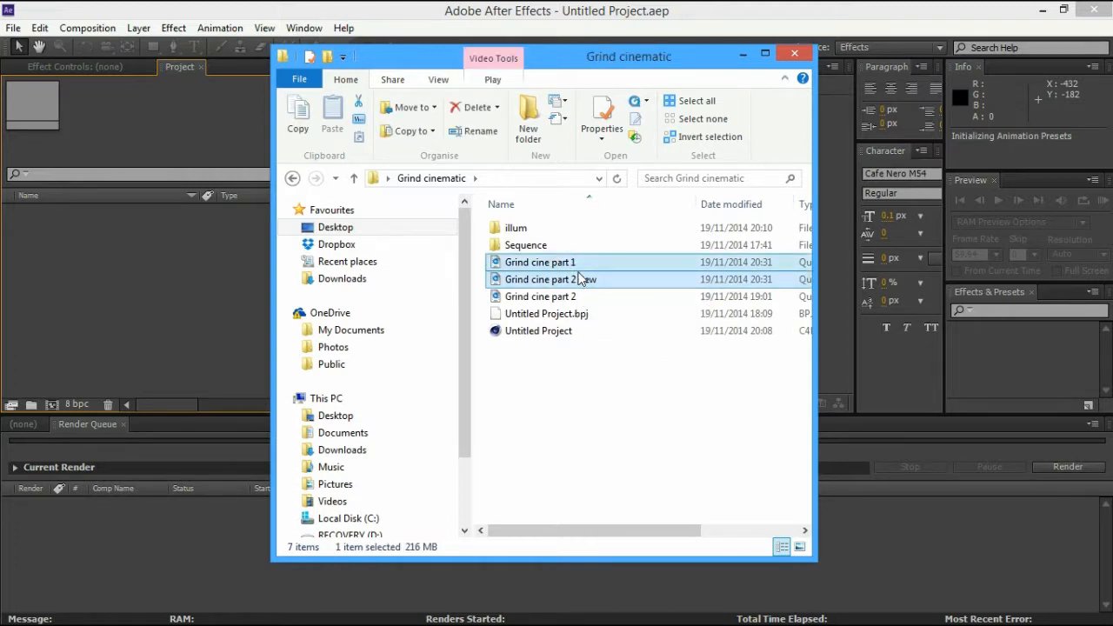
left_click(580, 280, "ctrl")
left_click_drag(579, 280, 201, 317)
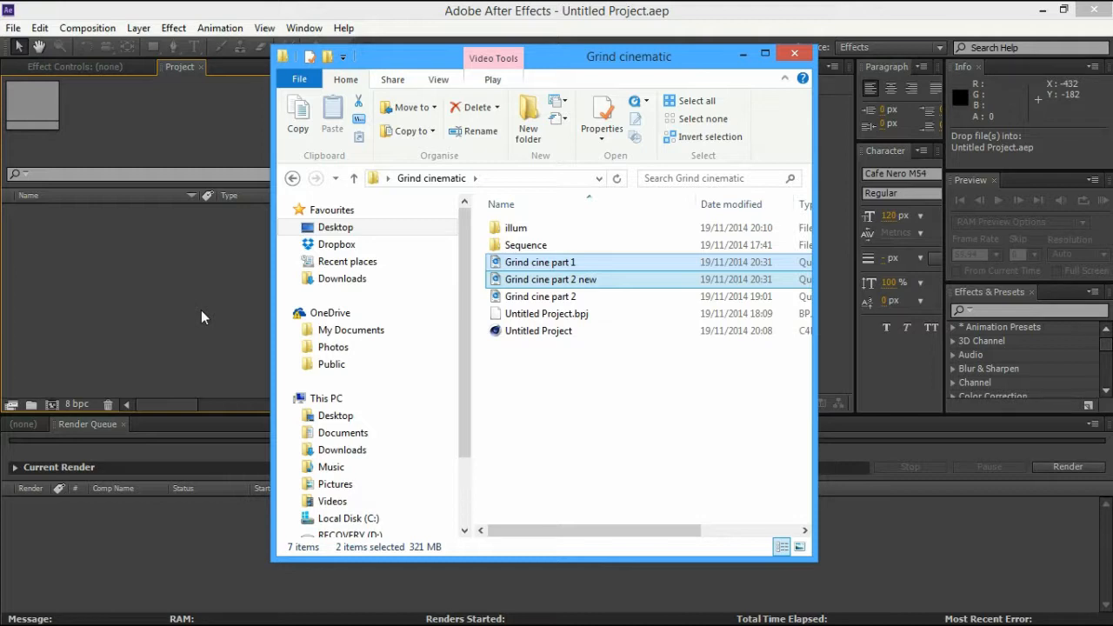
left_click(200, 317)
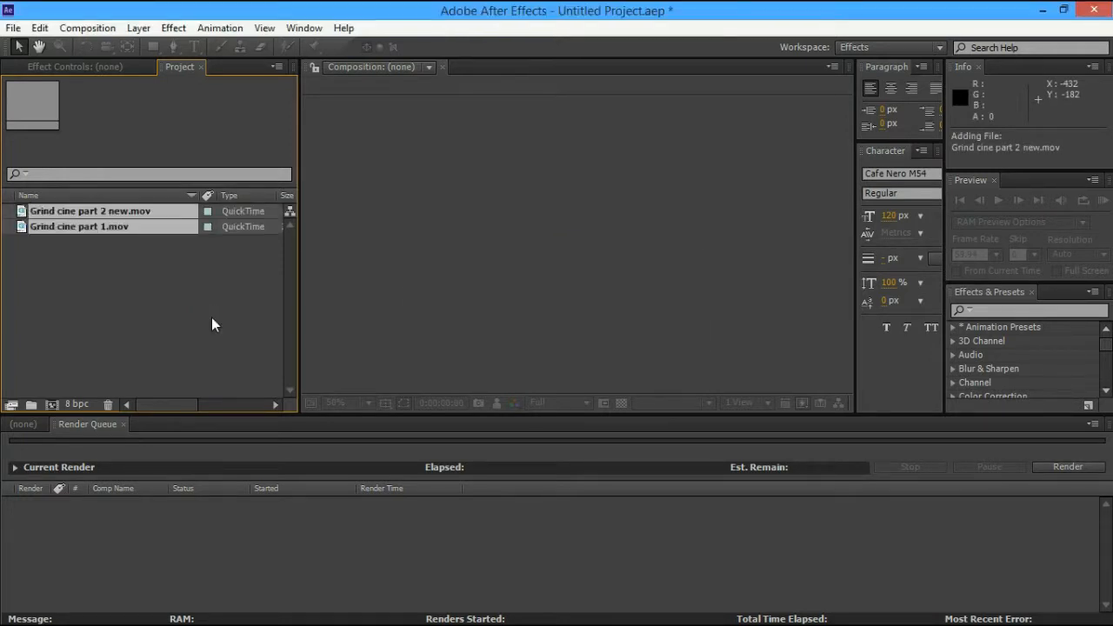
Create a 1280x720 composition named Grind cine part 2 new from both clips
left_click(212, 319)
left_click(23, 423)
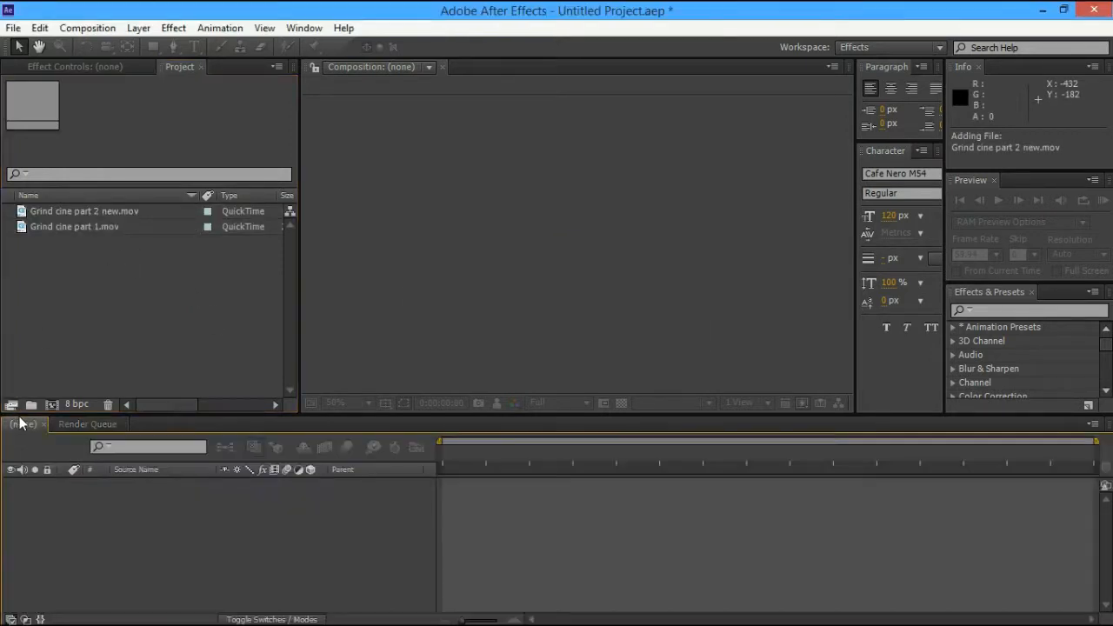
left_click_drag(97, 250, 190, 500)
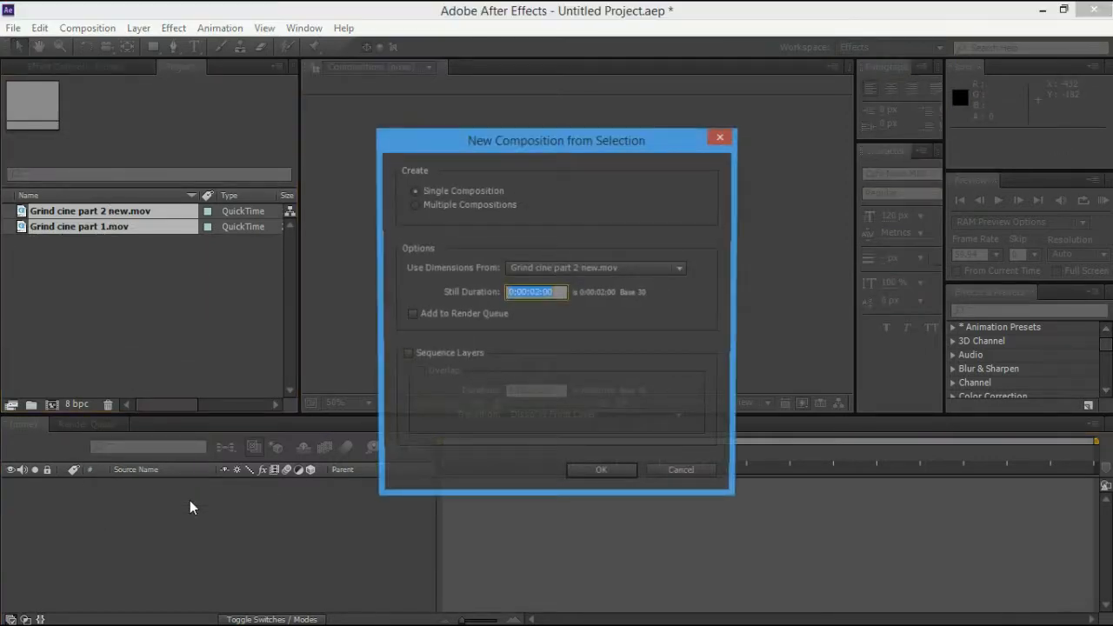
left_click(578, 477)
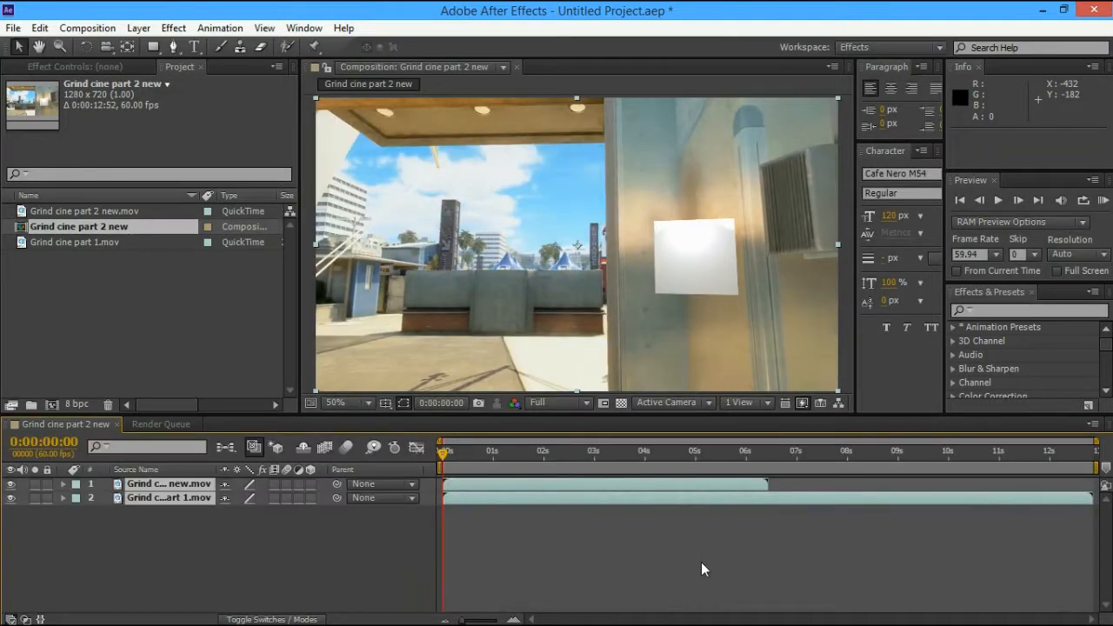
Scrub and step frames to locate the cut at 0:00:06:27, then select both layers
left_click(765, 450)
left_click_drag(769, 453, 770, 453)
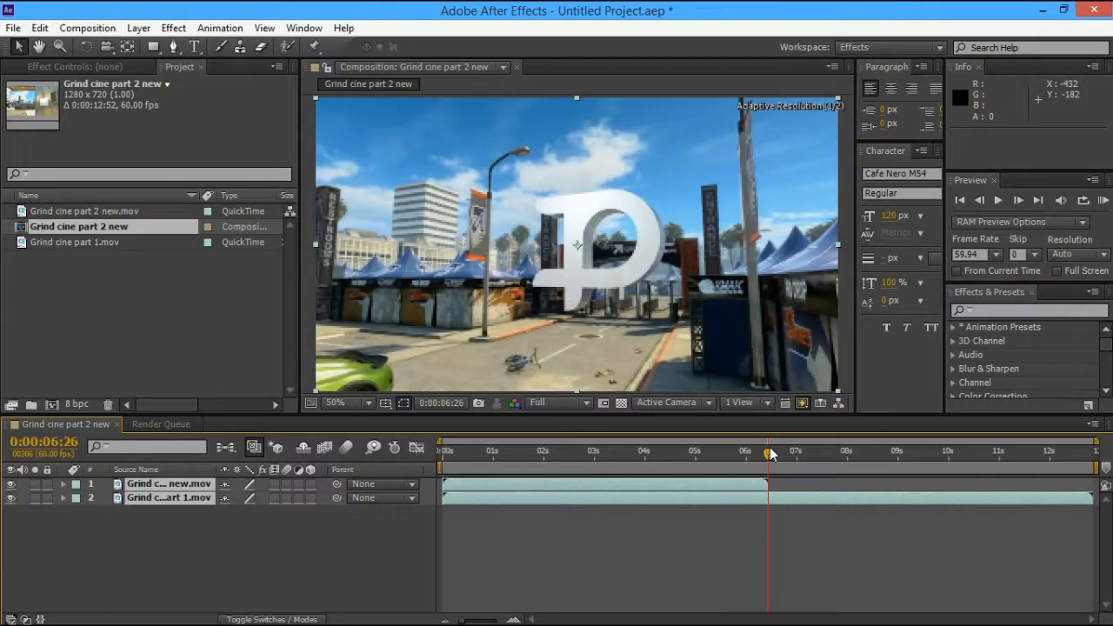
left_click(983, 200)
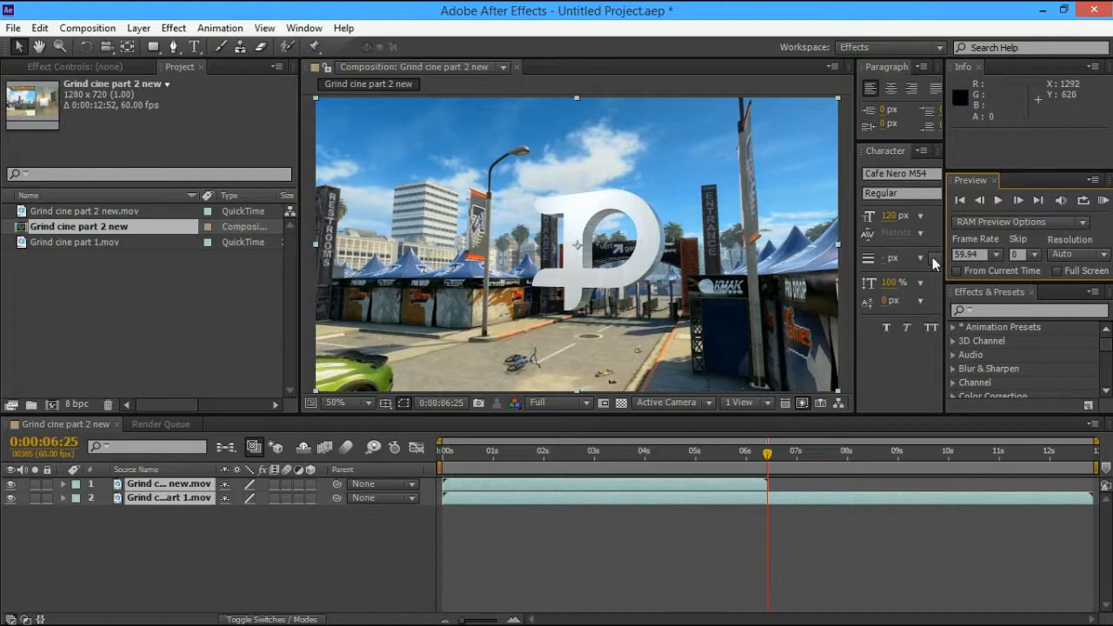
left_click(1017, 200)
left_click(1015, 205)
left_click(762, 487)
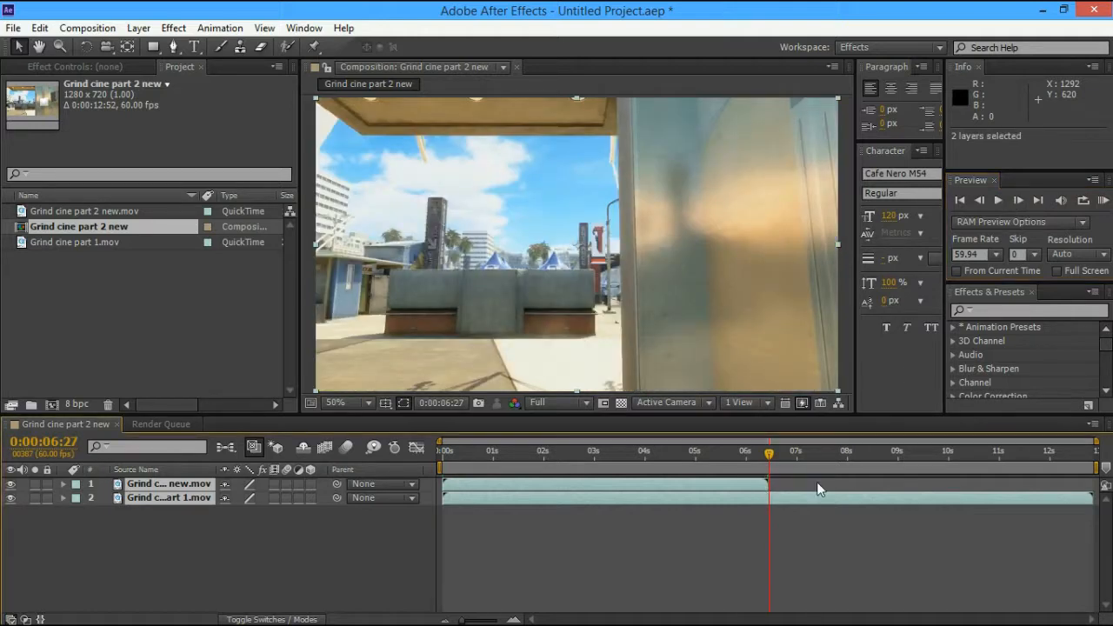
Make only the Grind cine part 2 new.mov layer start at 0:00:06:27
key("[")
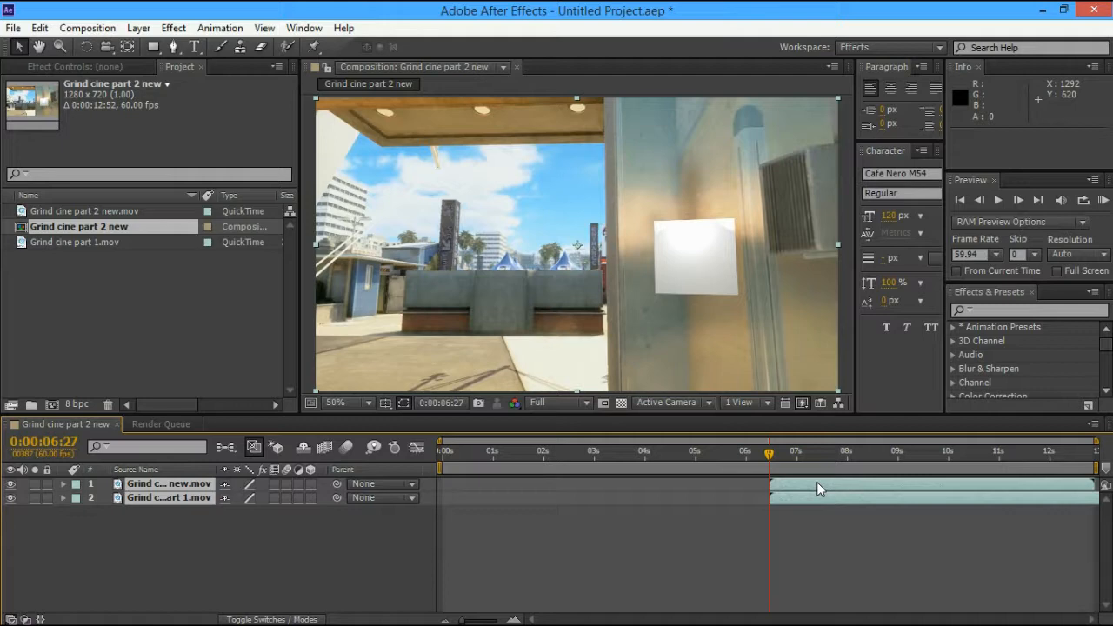
key("ctrl+z")
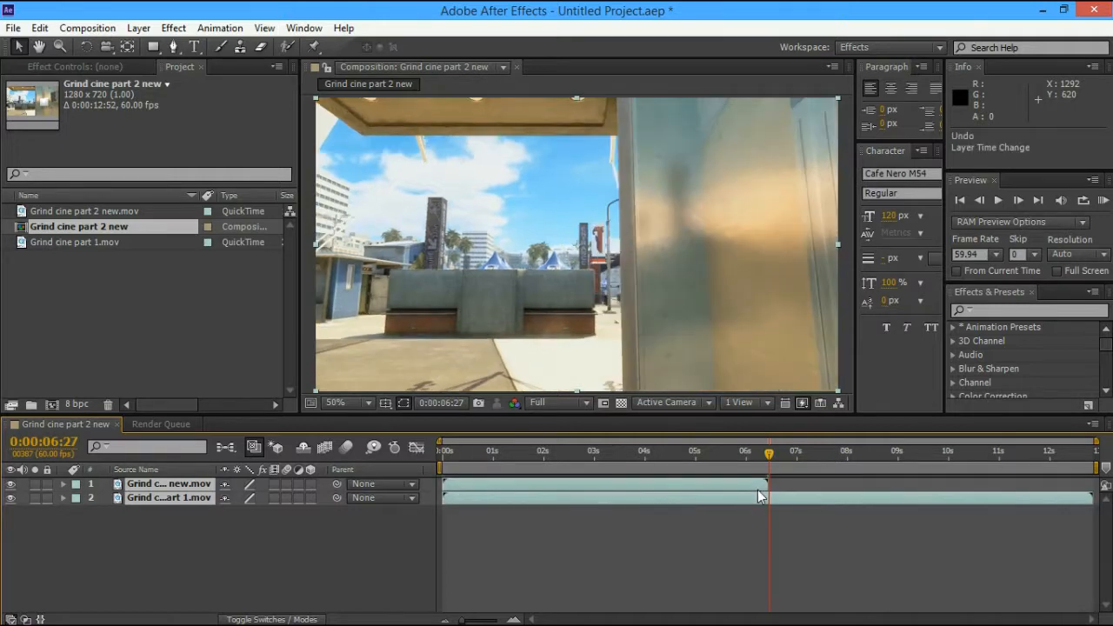
left_click(741, 484)
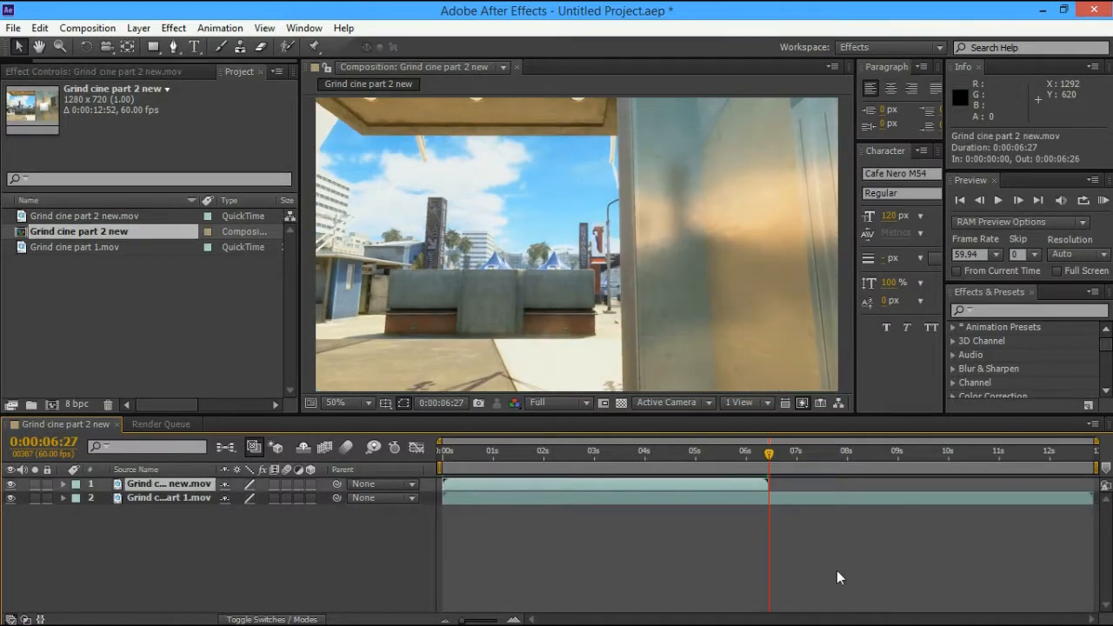
key("[")
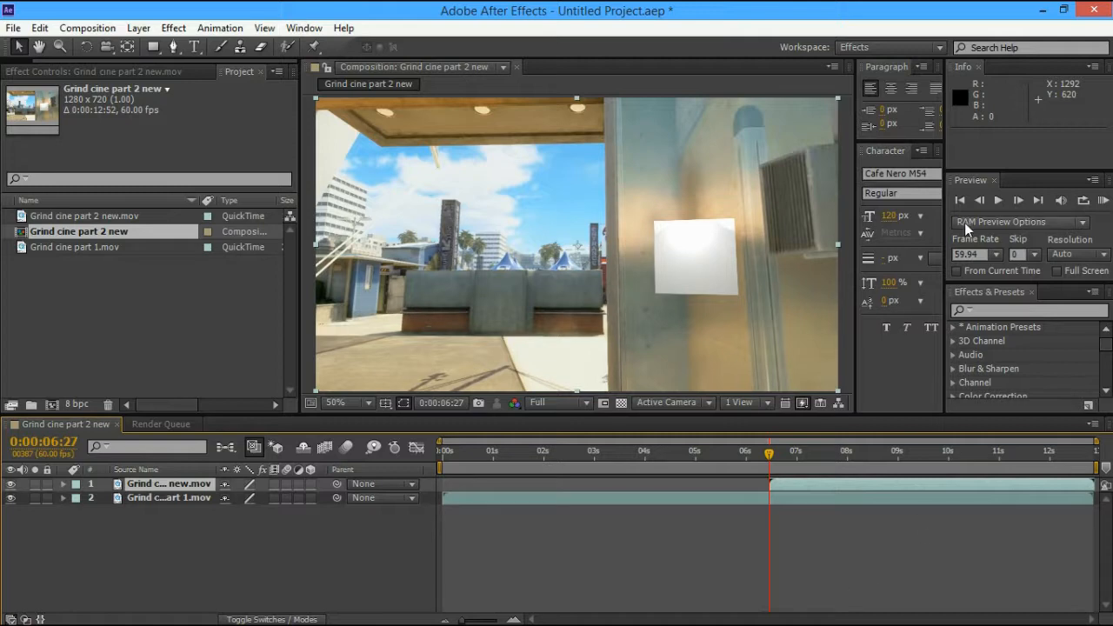
Step back and forth around 0:00:06:27 to check the cut between the two clips
left_click(982, 206)
left_click(982, 205)
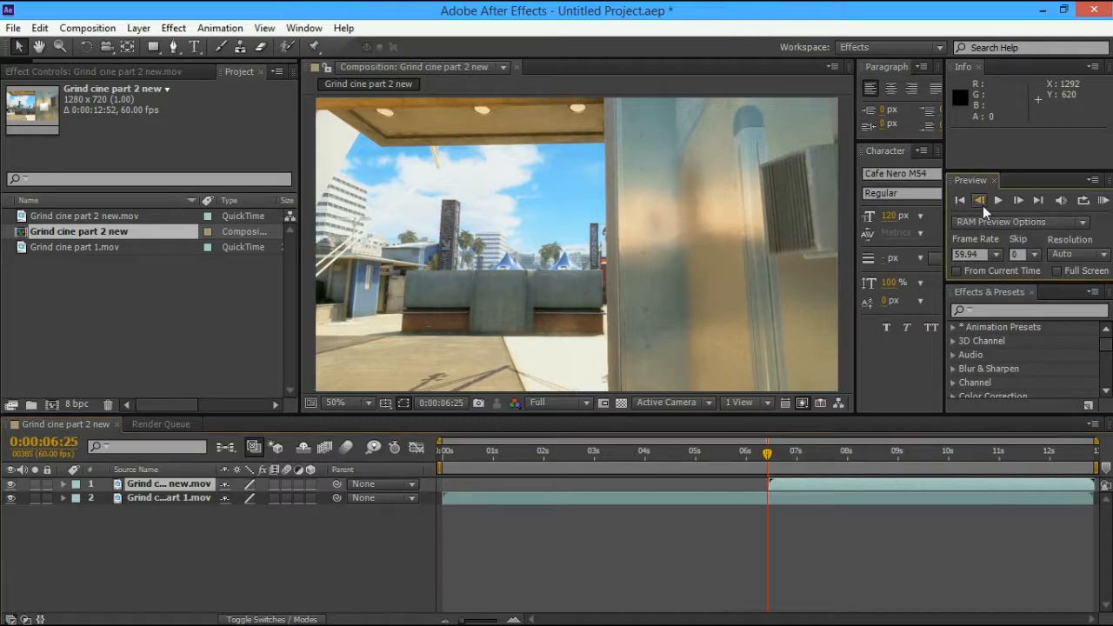
double_click(982, 205)
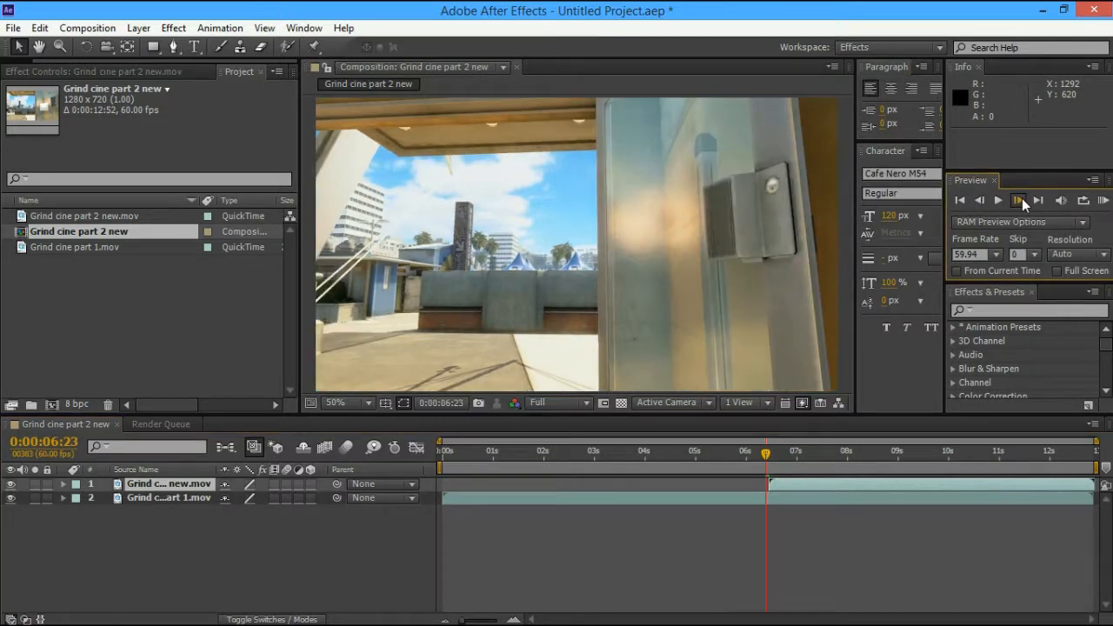
left_click(1019, 200)
left_click(1019, 201)
left_click(1018, 200)
left_click(1019, 200)
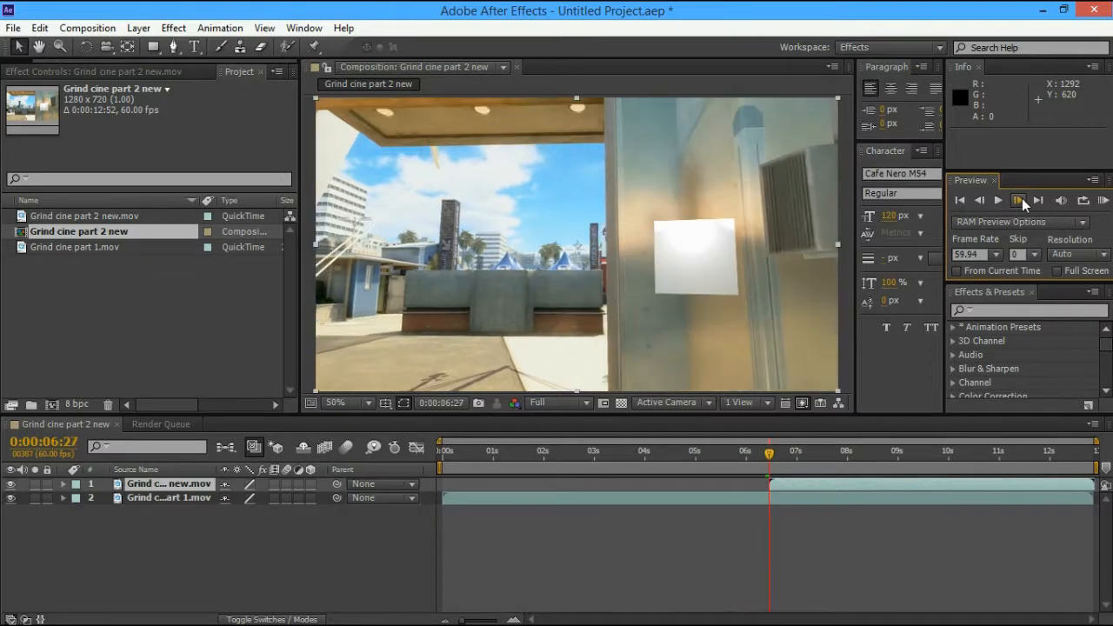
left_click(981, 201)
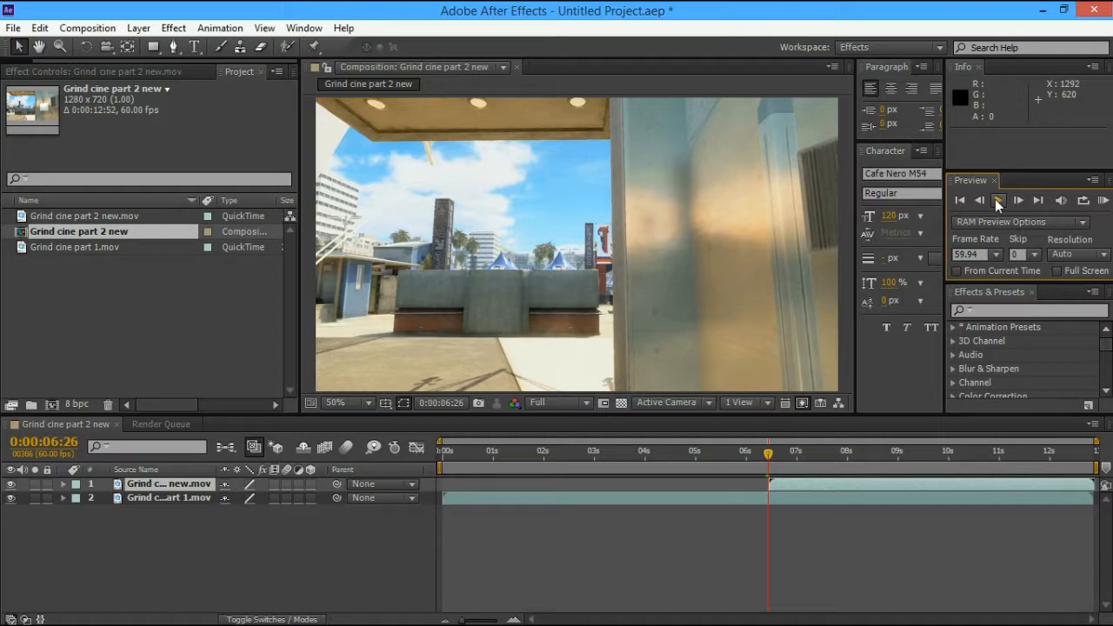
left_click(997, 203)
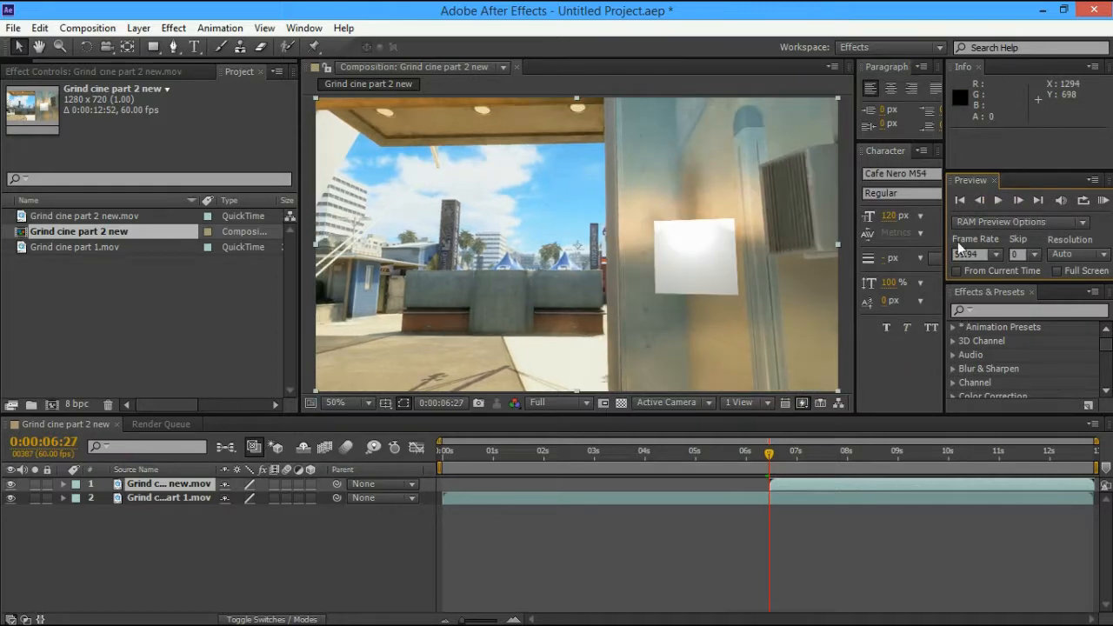
left_click(982, 201)
left_click(840, 483)
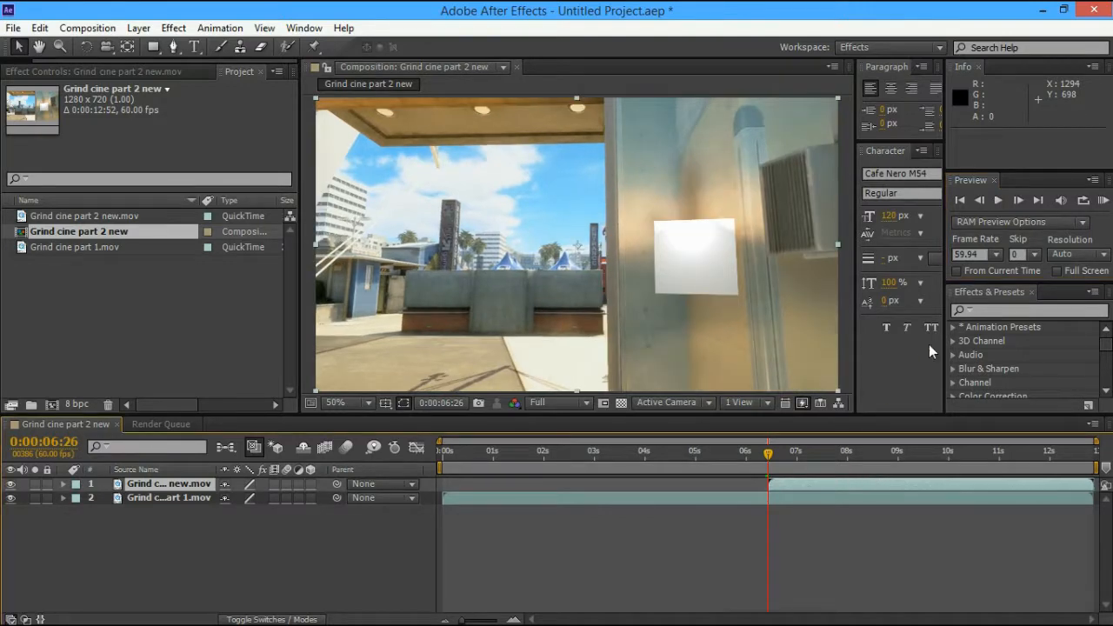
left_click(981, 205)
left_click(983, 200)
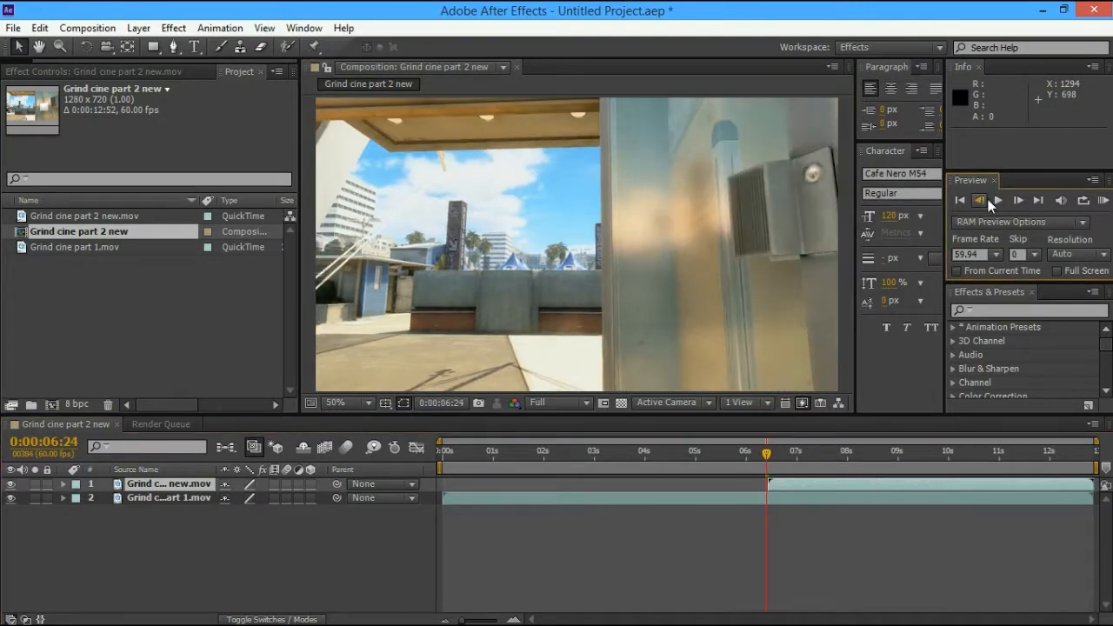
left_click(1016, 200)
left_click(1016, 199)
left_click(1016, 199)
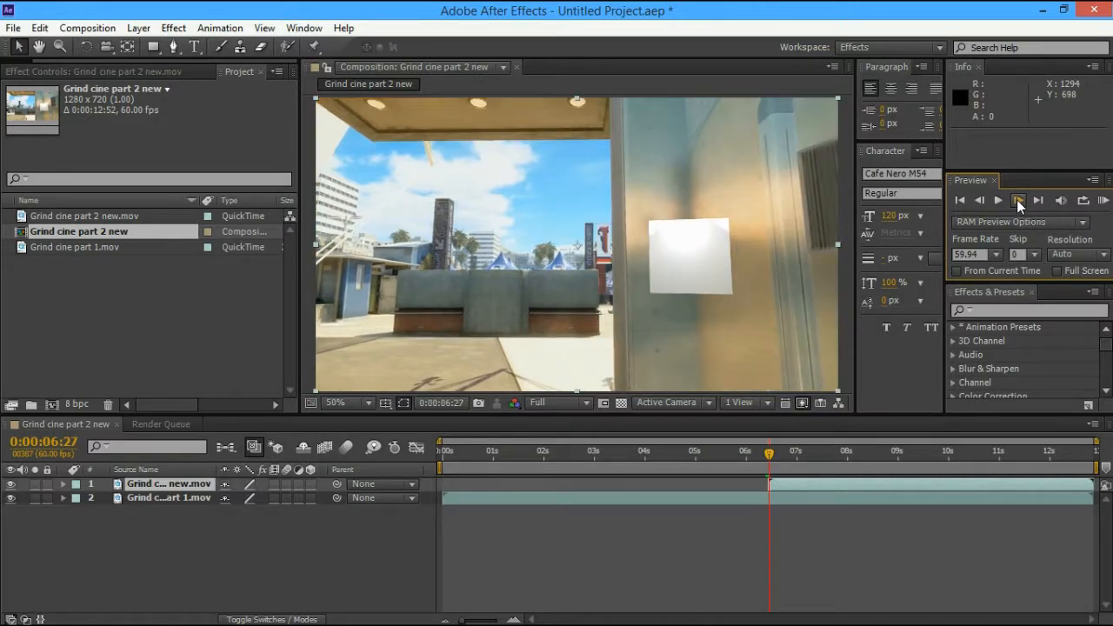
Step through frames near the cut and select the top layer
key("Page_Up")
key("Page_Up")
key("Page_Up")
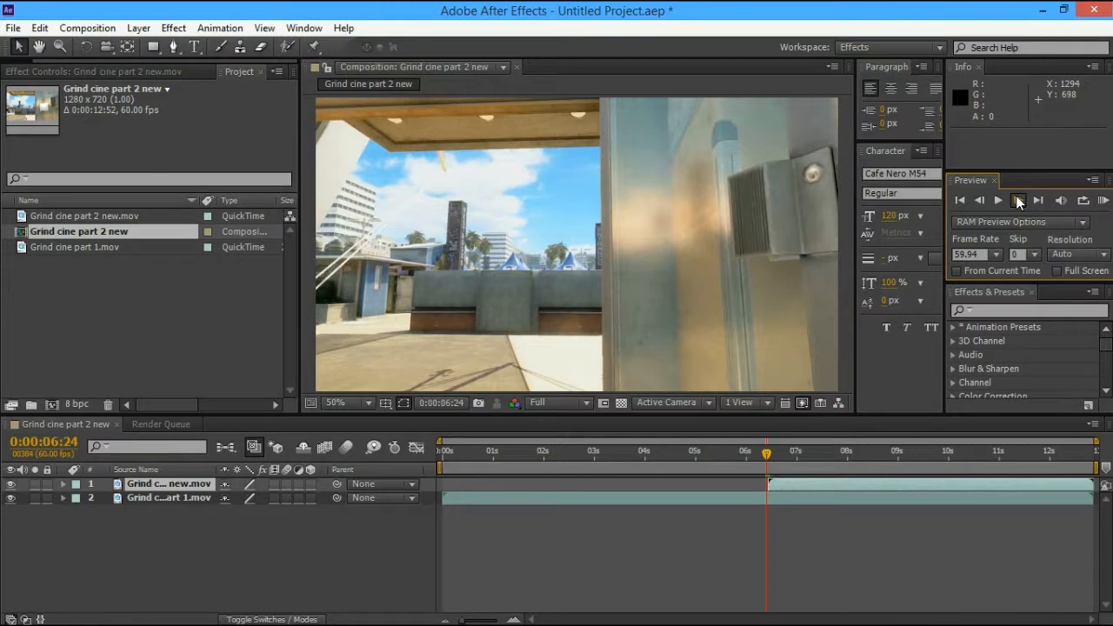
left_click(1019, 200)
left_click(1018, 200)
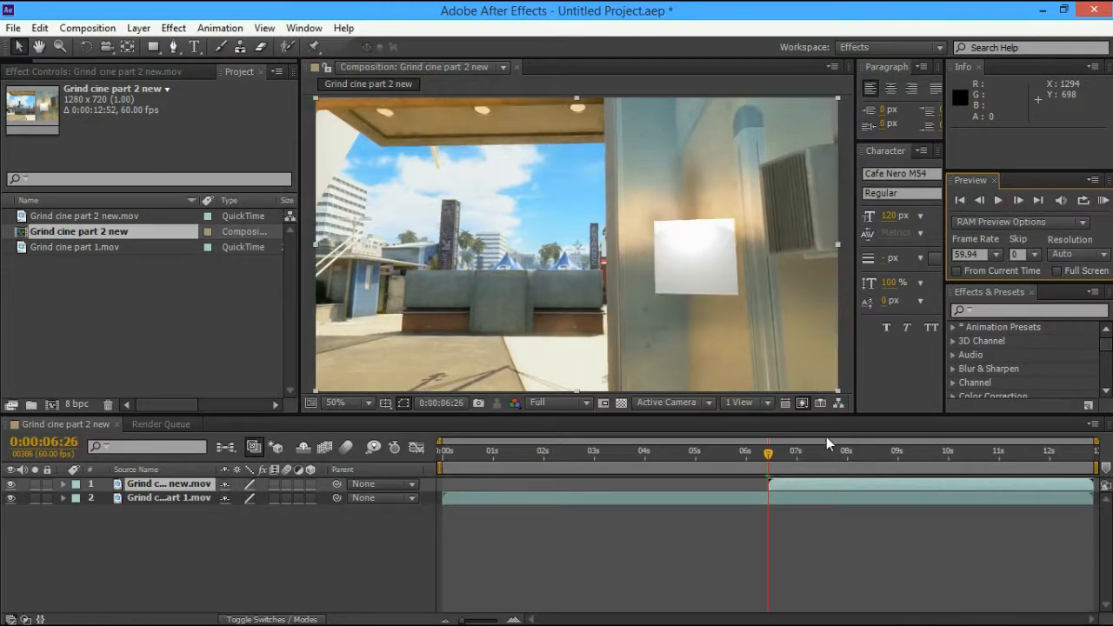
left_click(794, 484)
left_click(877, 475)
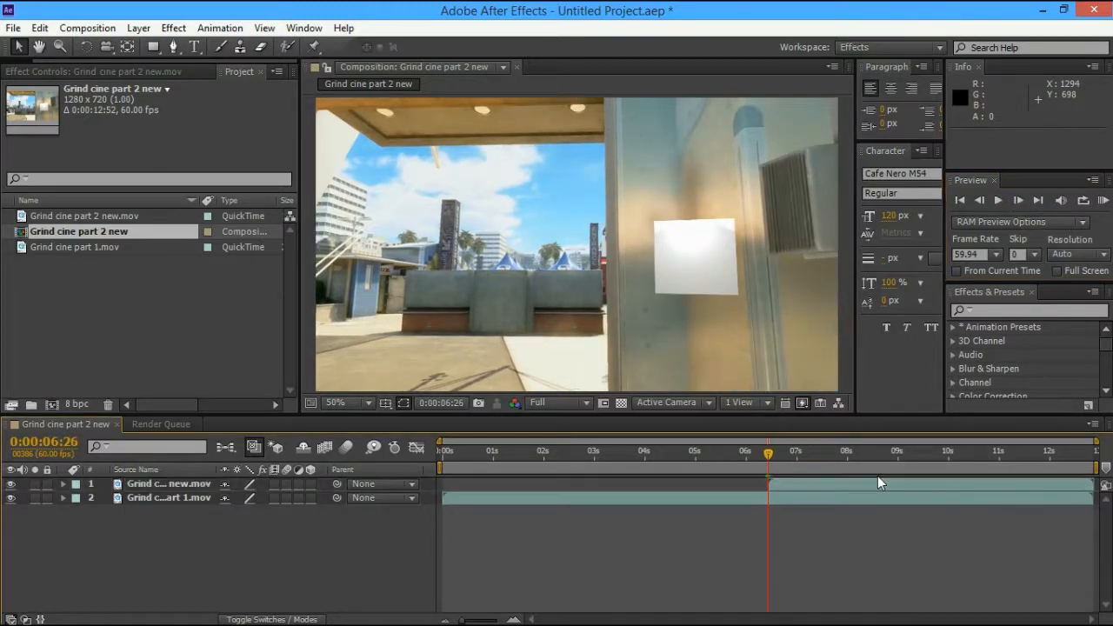
left_click(786, 489)
left_click(791, 491)
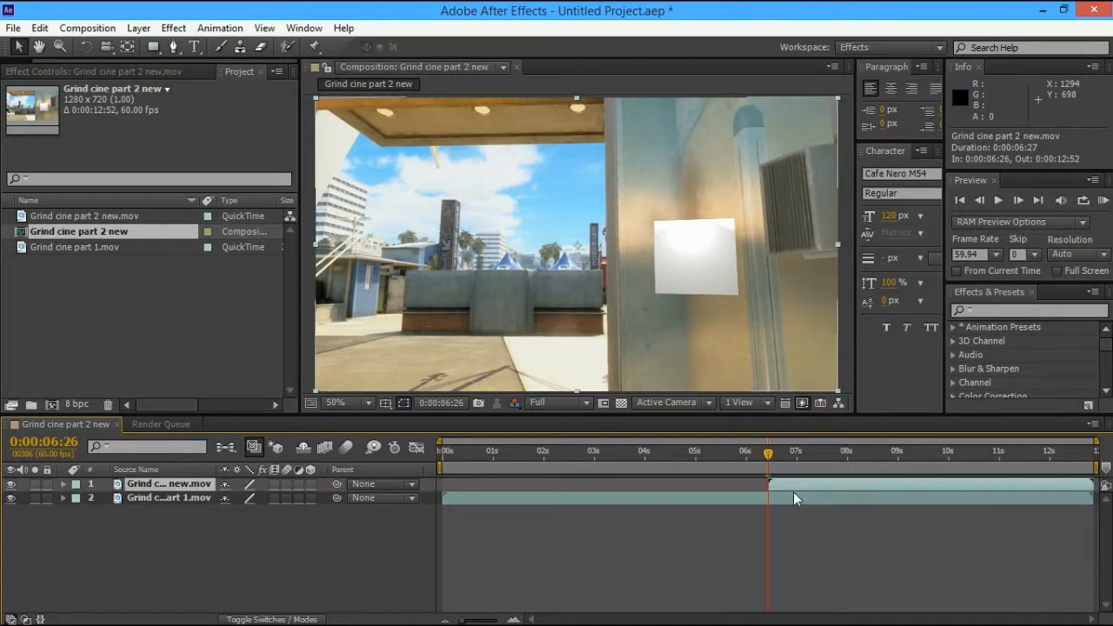
left_click(791, 484)
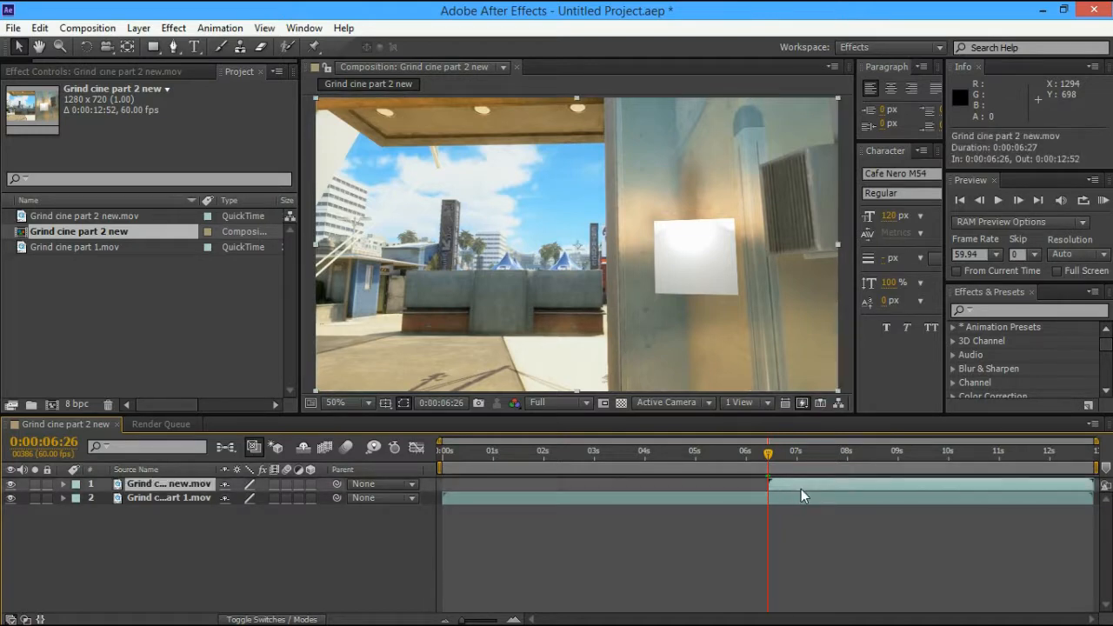
left_click(800, 489)
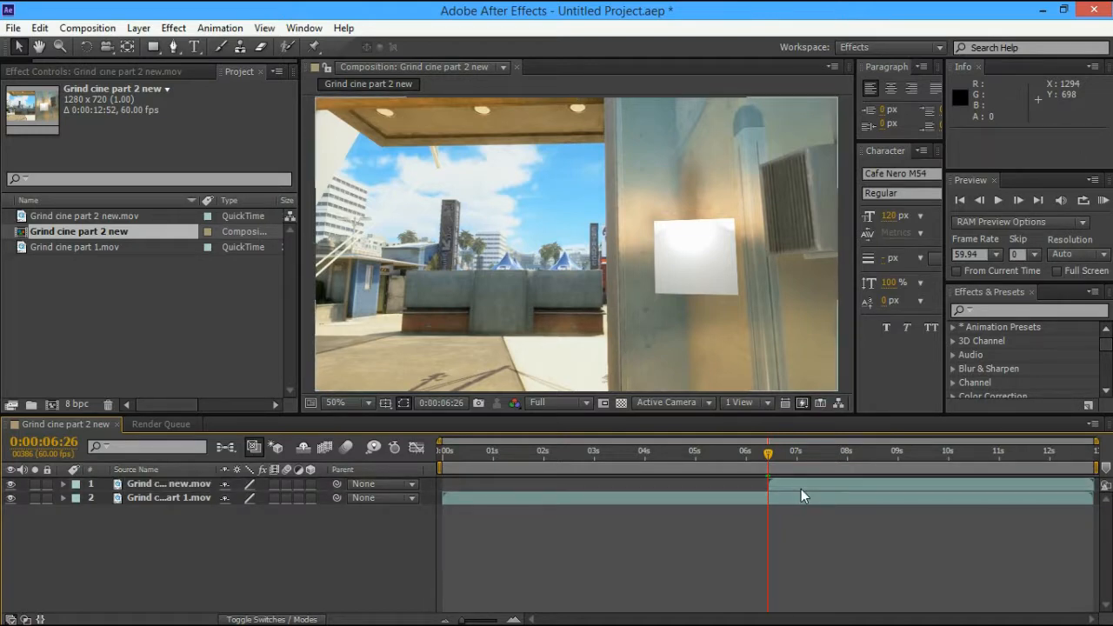
left_click(787, 483)
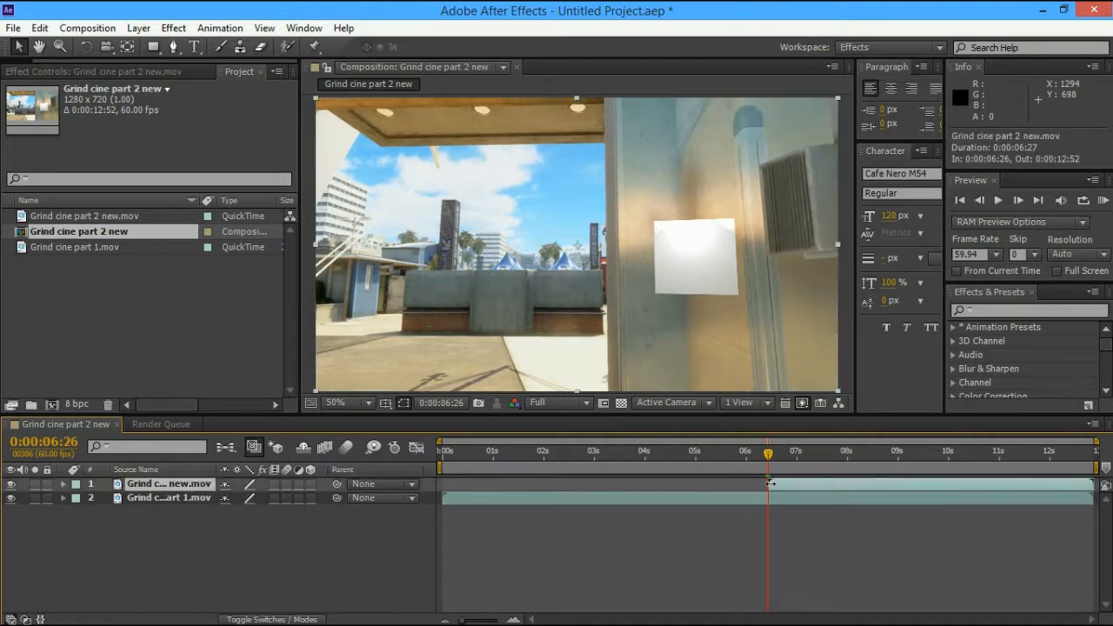
left_click(770, 483)
Preview the composition, then return to the frame at 0:00:06:27
left_click(1024, 201)
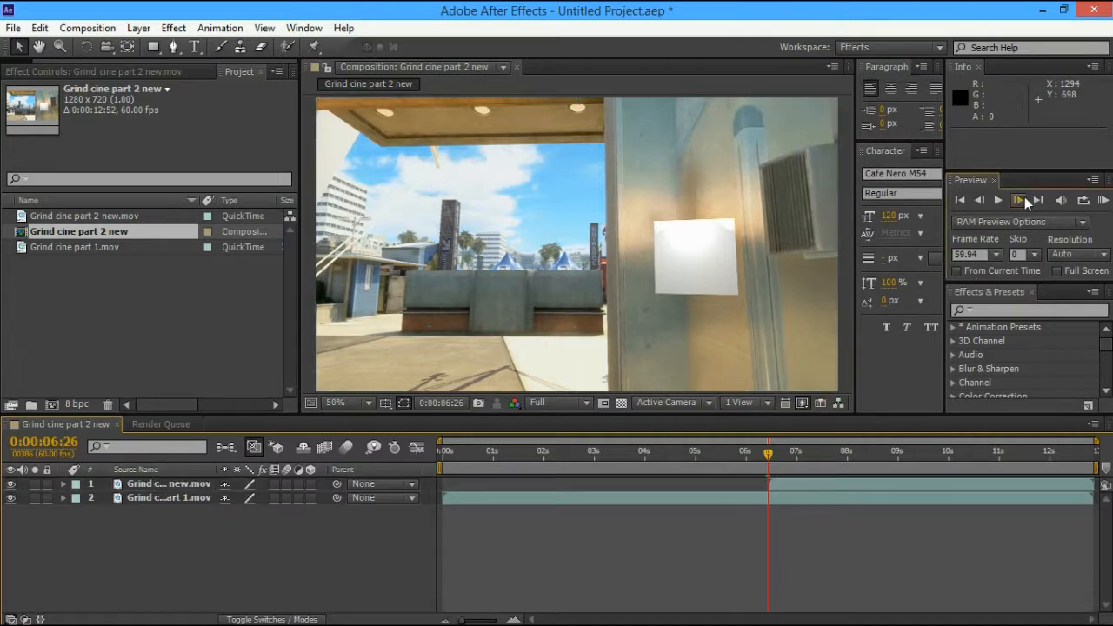
left_click(1023, 200)
left_click(1022, 200)
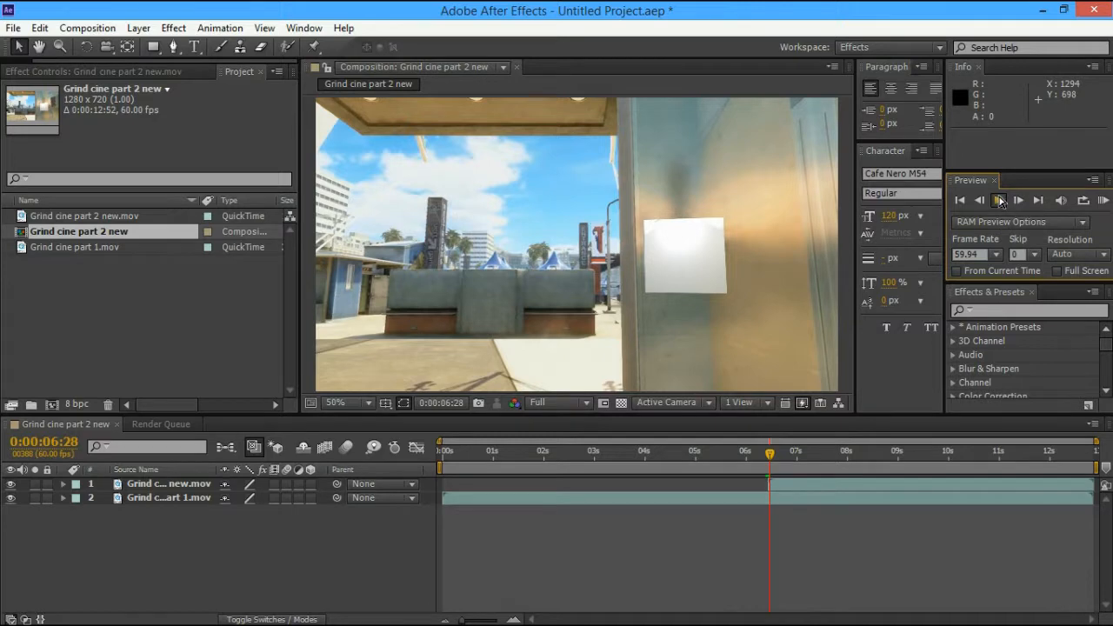
left_click(1000, 200)
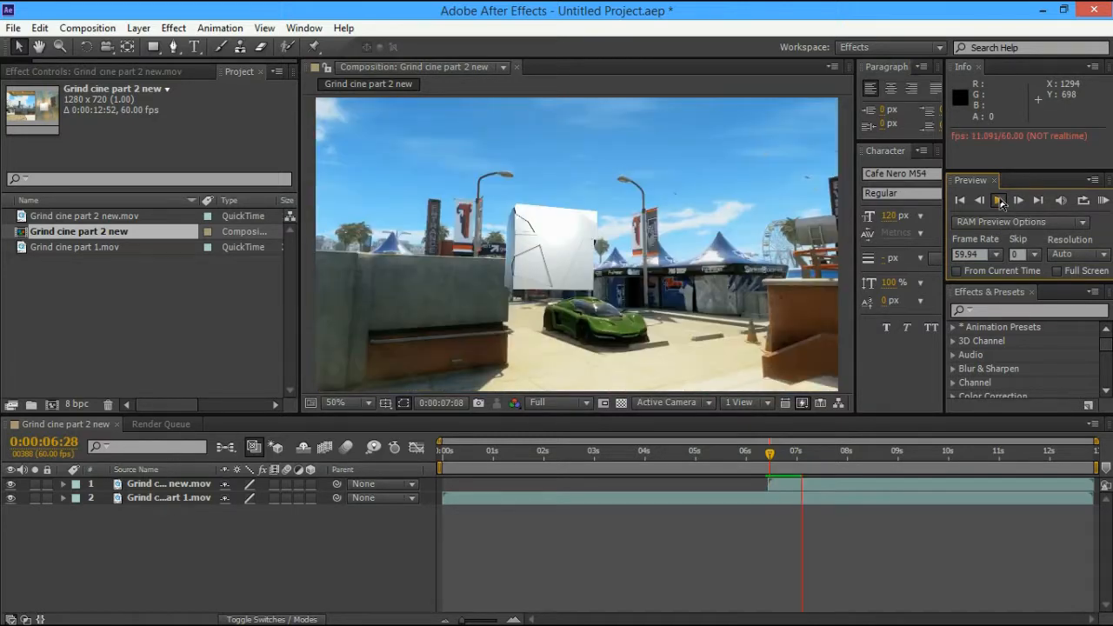
left_click(1000, 202)
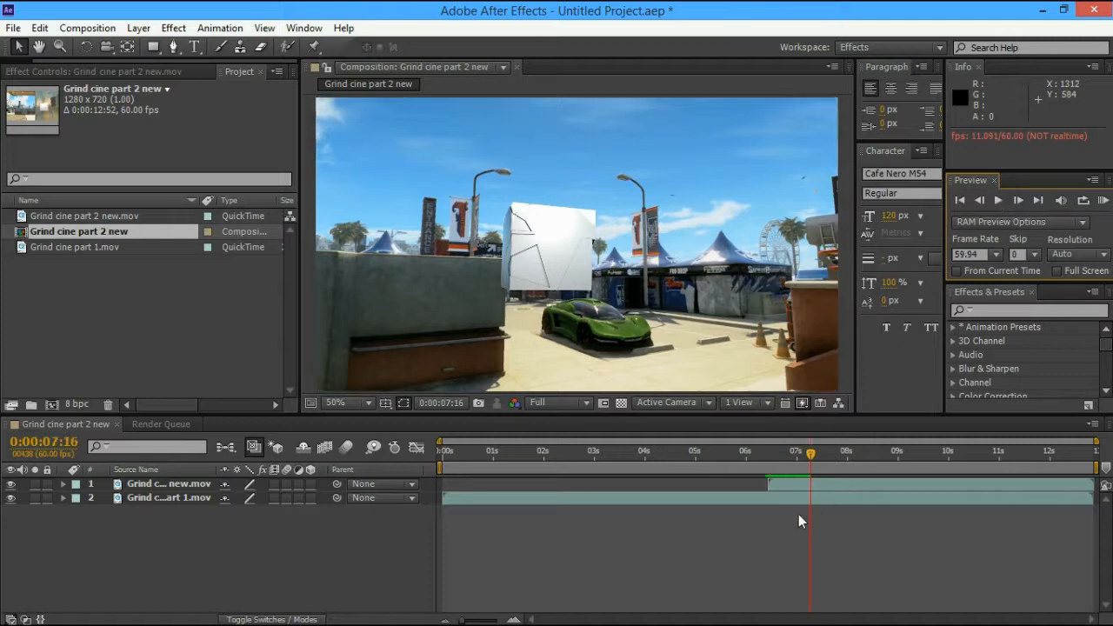
left_click(804, 461)
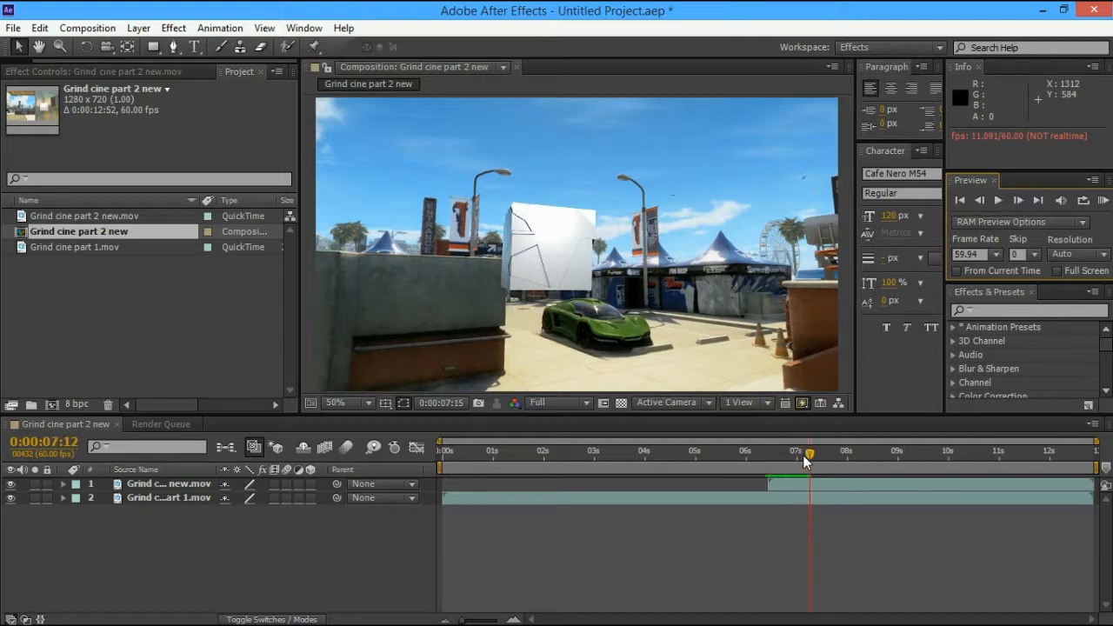
left_click_drag(804, 461, 773, 472)
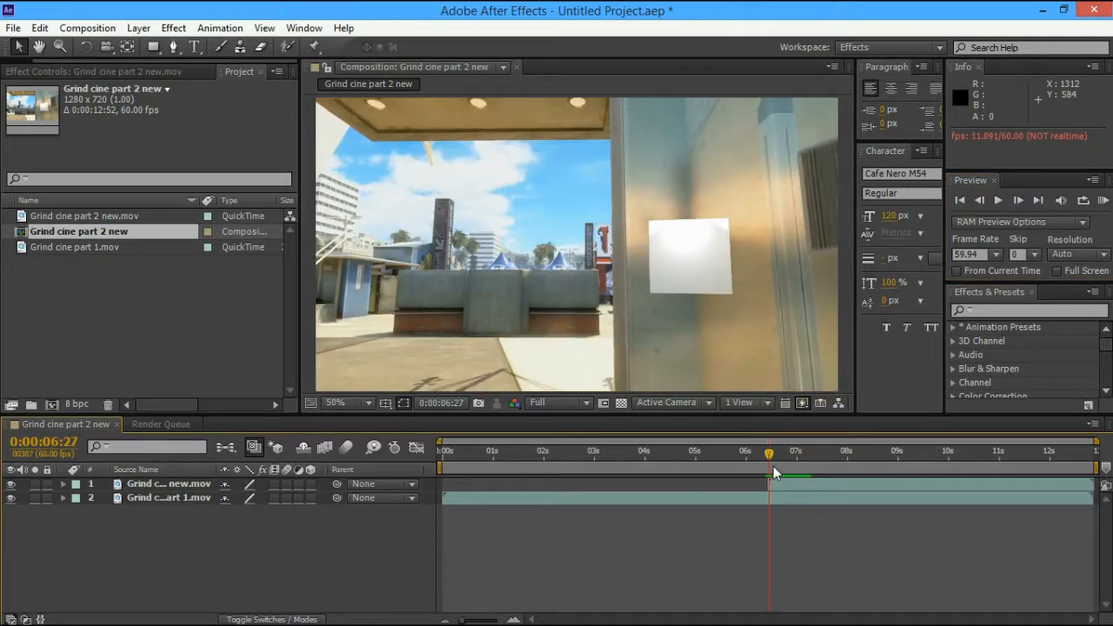
Paste a duplicate of Grind cine part 1.mov and move it to the top of the stack
left_click(848, 497)
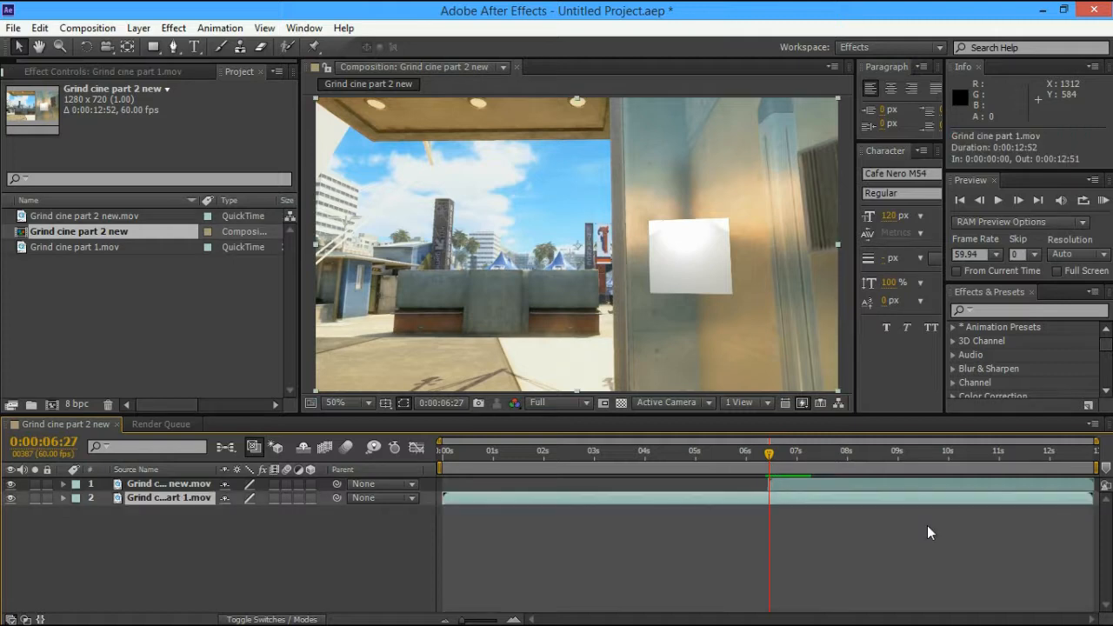
key("ctrl+v")
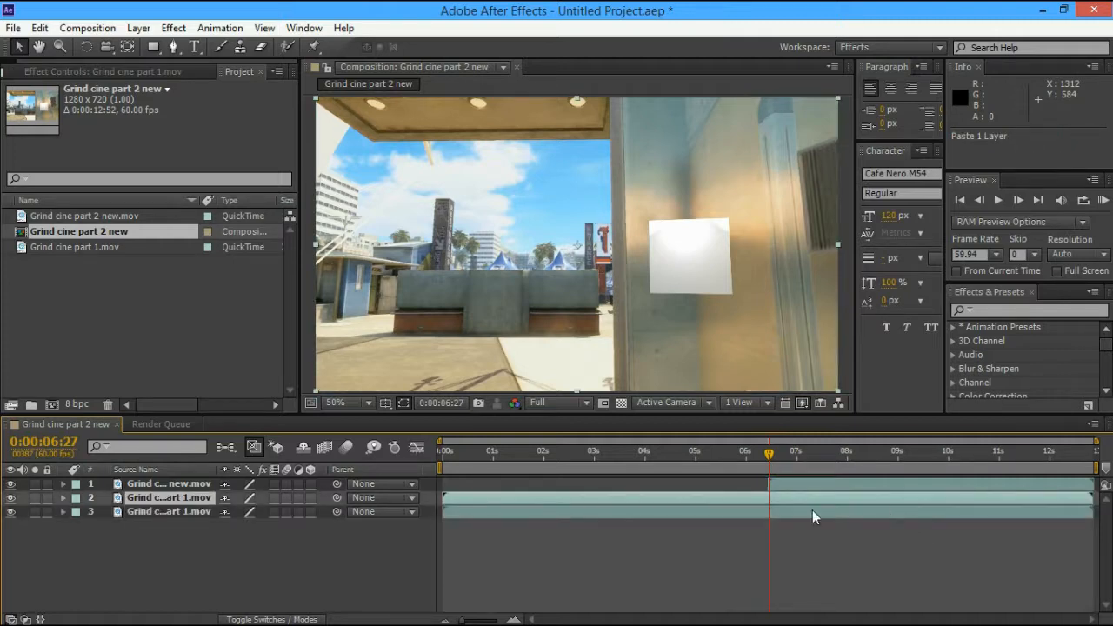
left_click_drag(153, 490, 156, 481)
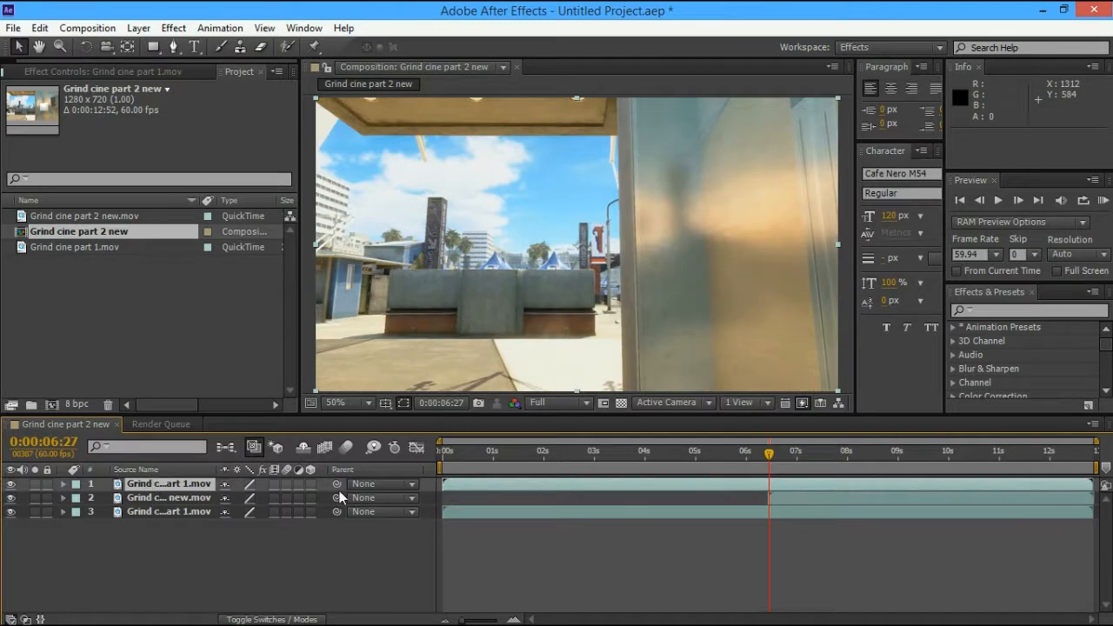
left_click(199, 484)
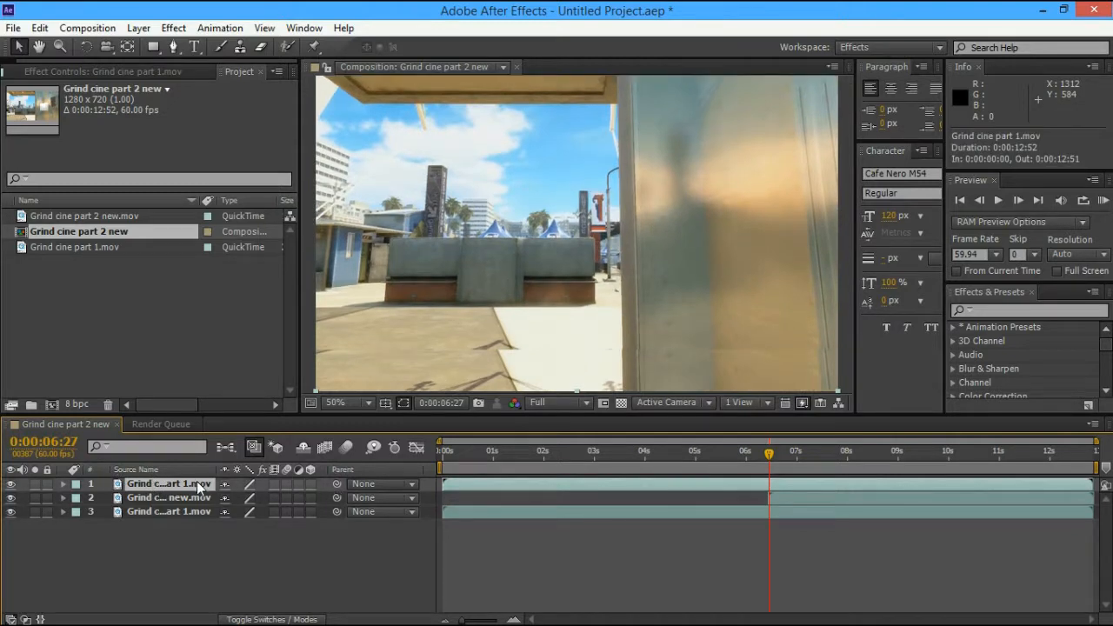
left_click(567, 150)
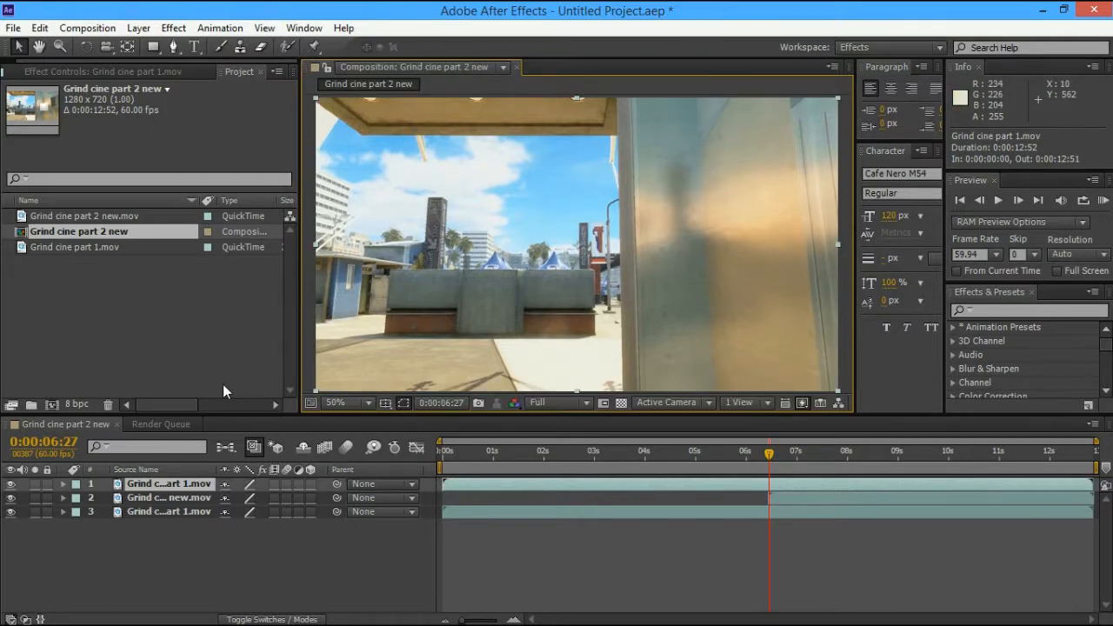
double_click(157, 489)
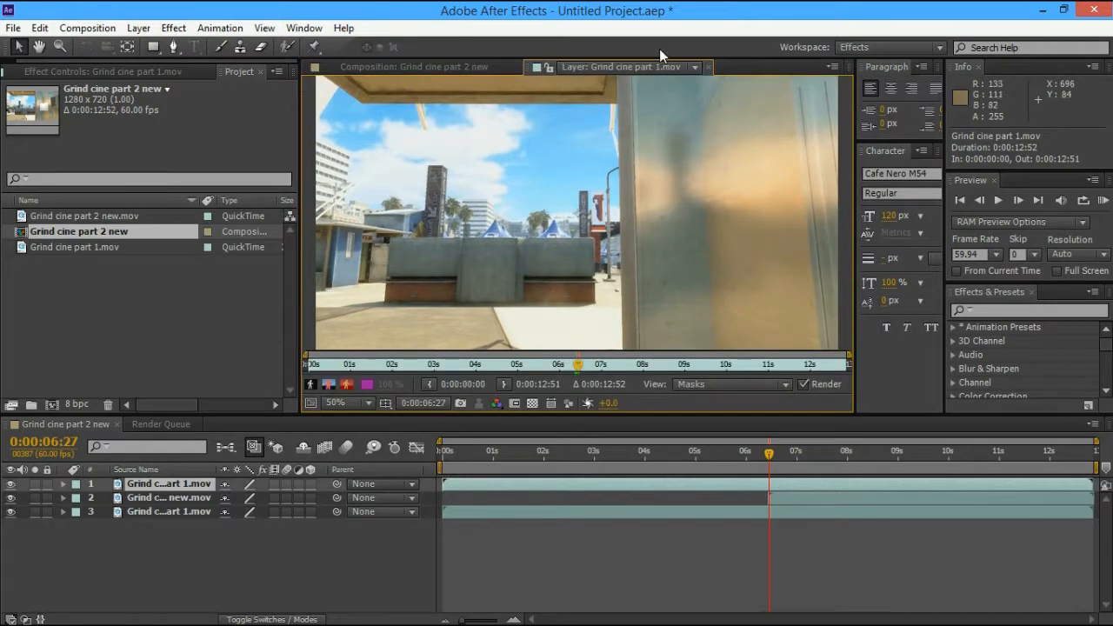
left_click(701, 67)
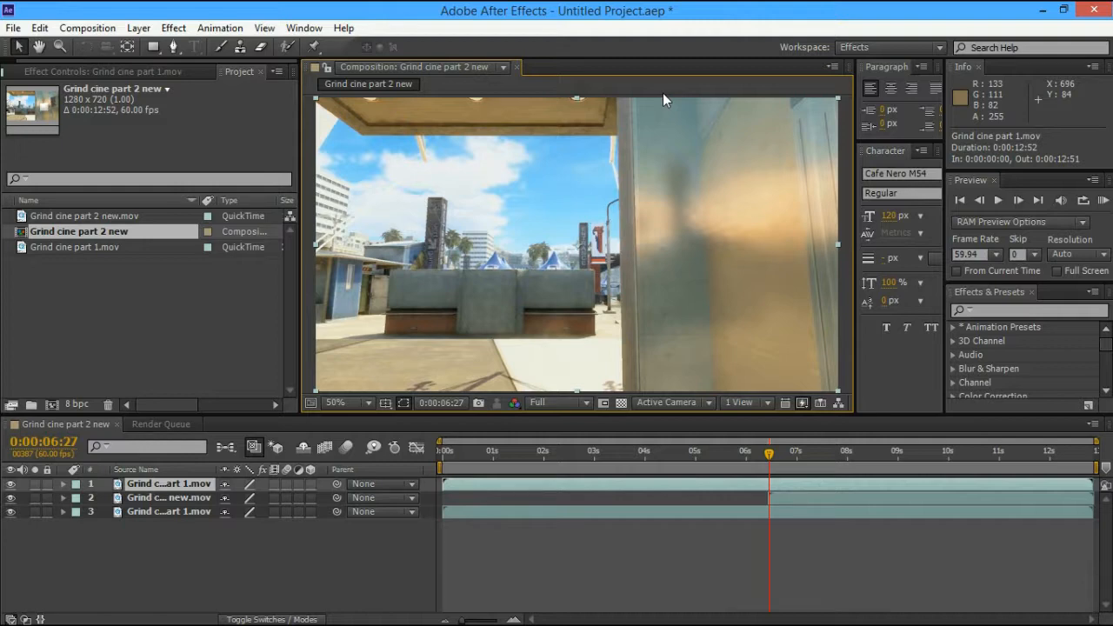
Rename the new top layer Roto
key("Return")
type("Rotoscope la")
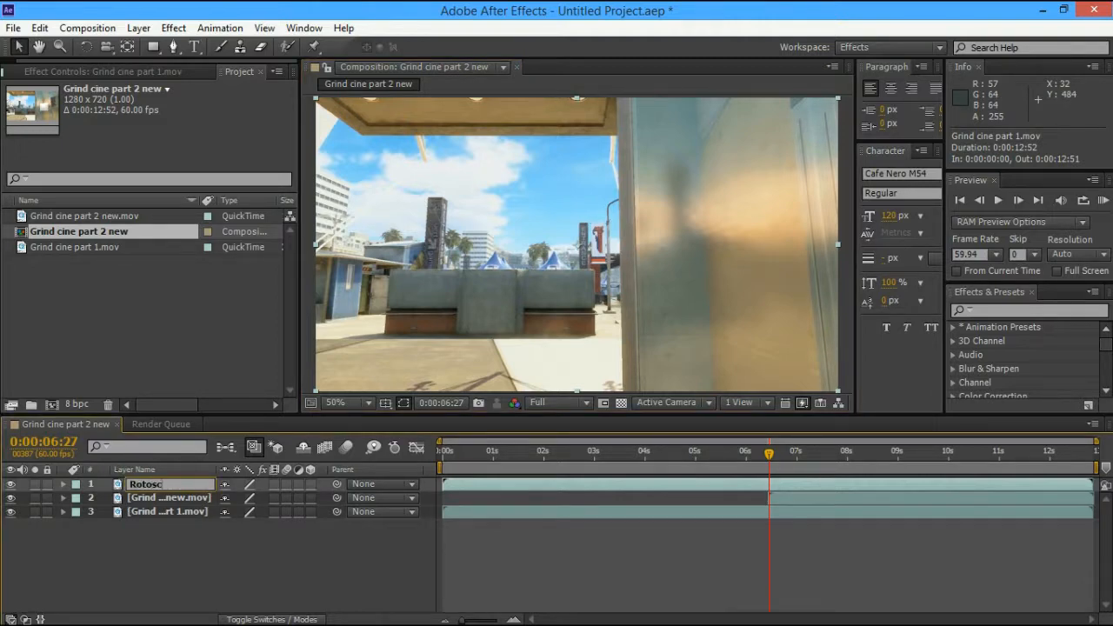
key("BackSpace")
key("BackSpace")
key("BackSpace")
key("BackSpace")
key("BackSpace")
key("BackSpace")
key("BackSpace")
key("BackSpace")
key("BackSpace")
key("Return")
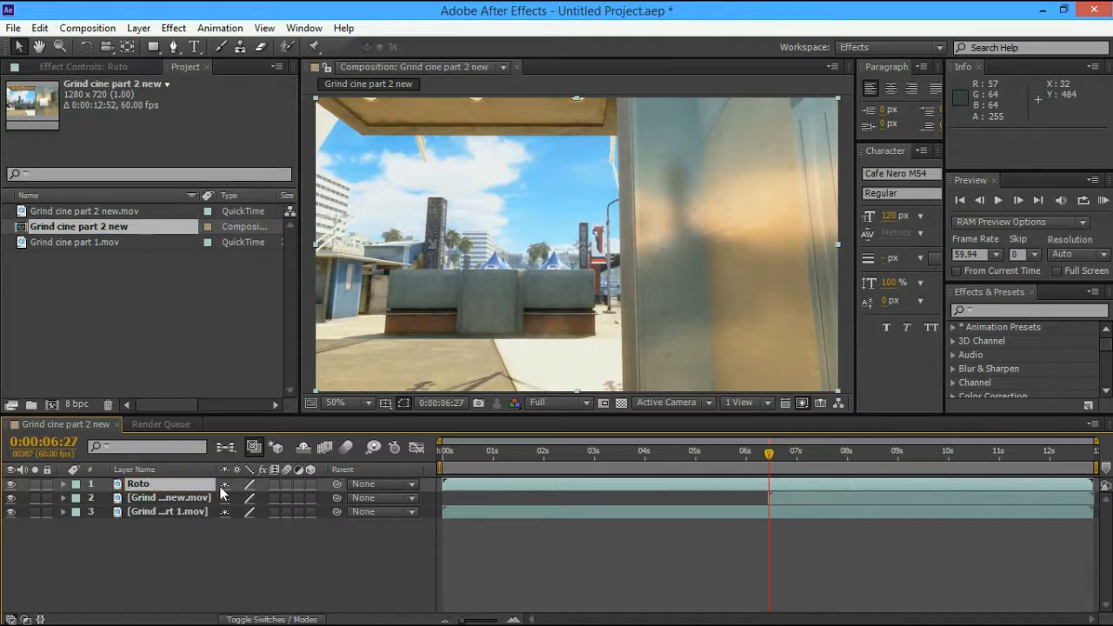
left_click(134, 470)
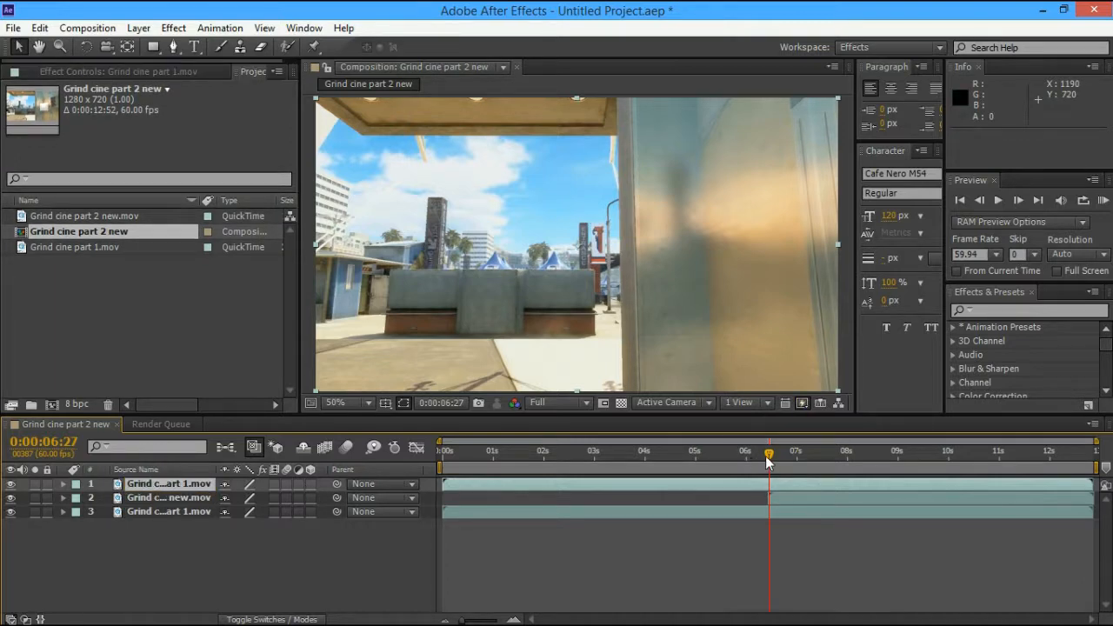
left_click(767, 455)
Split the top layer at 0:00:06:26 and delete its first half
left_click_drag(766, 455, 765, 461)
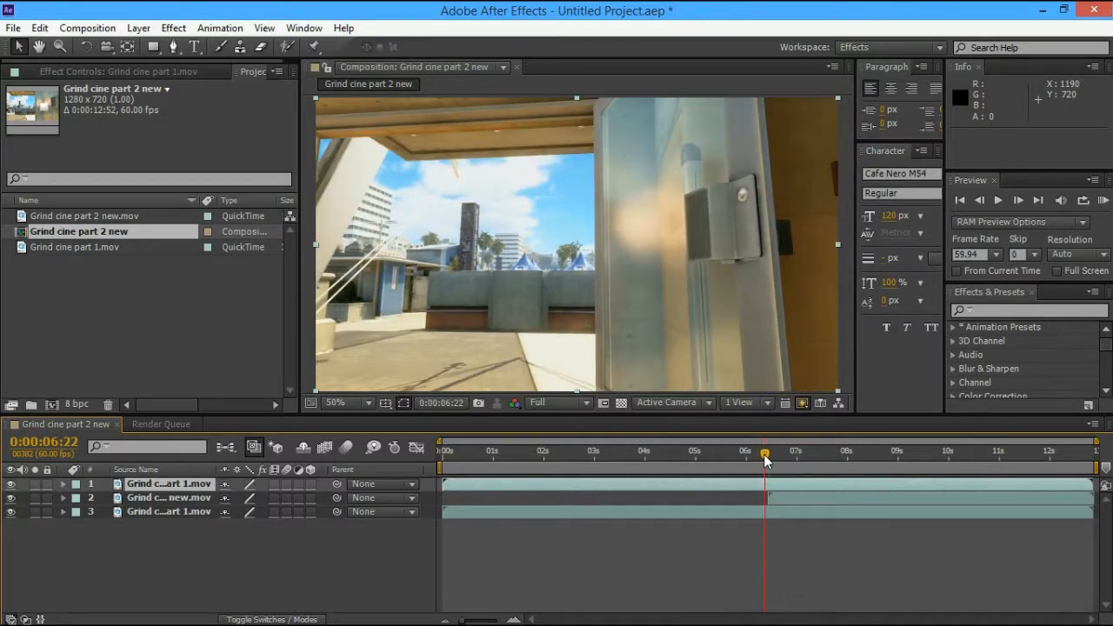
left_click_drag(765, 461, 768, 455)
key("ctrl+shift+d")
key("Delete")
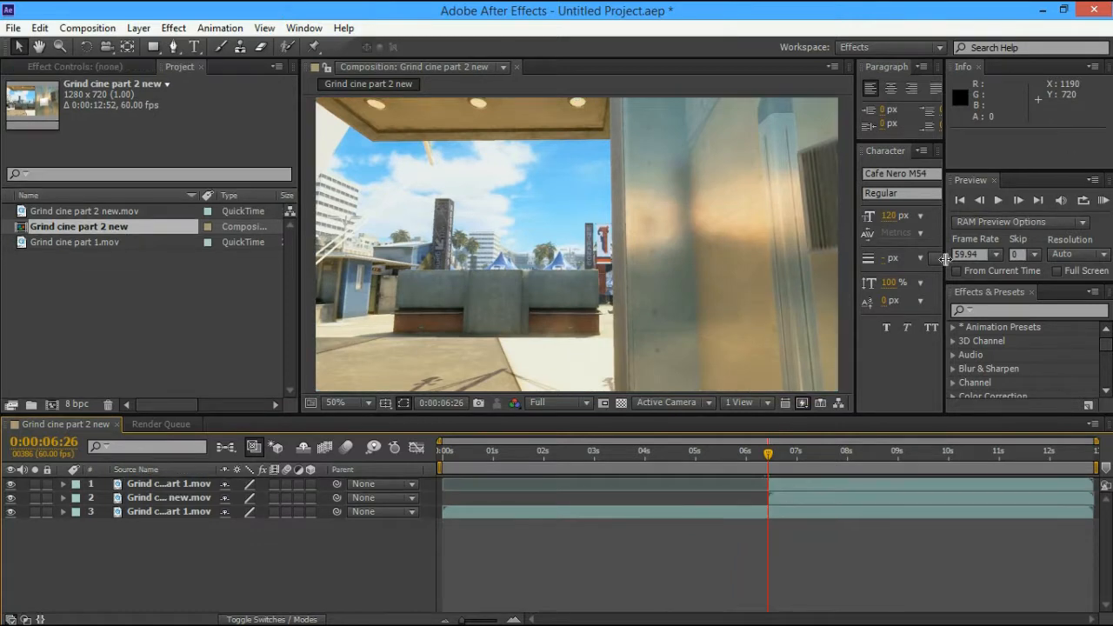
Hide the top layer and move to 0:00:06:29 to inspect the layers beneath
left_click_drag(770, 459, 776, 453)
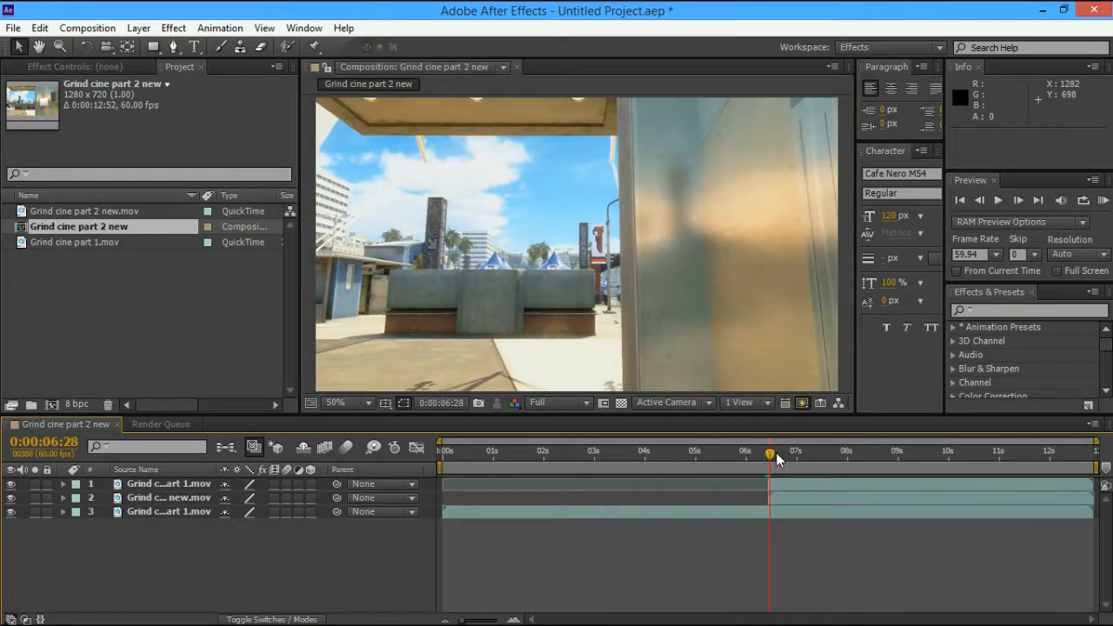
left_click(10, 483)
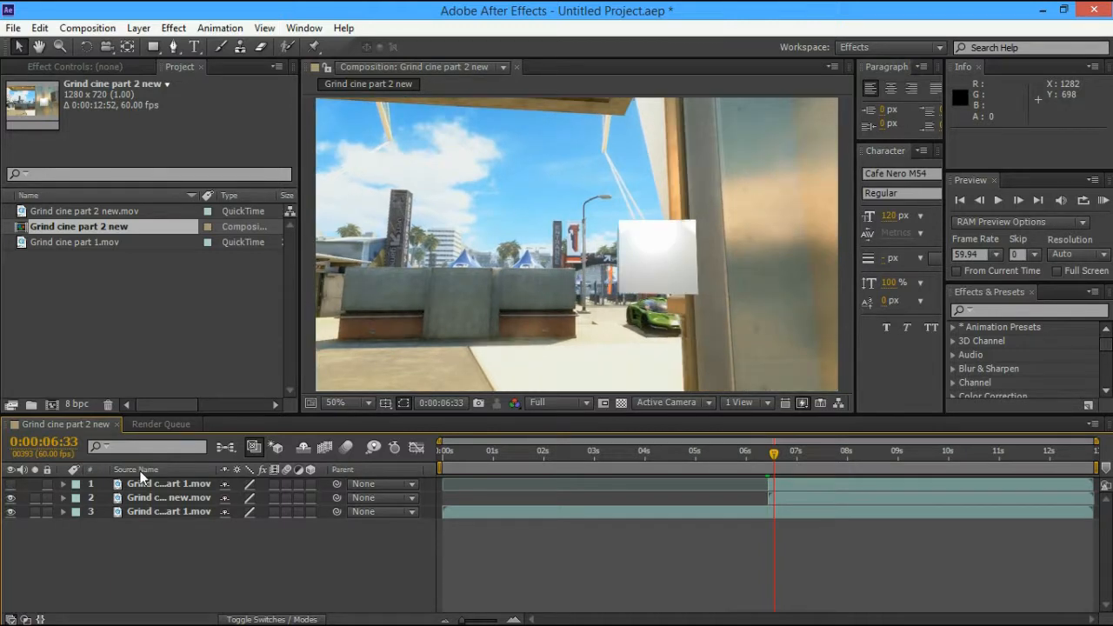
left_click(771, 450)
left_click(998, 201)
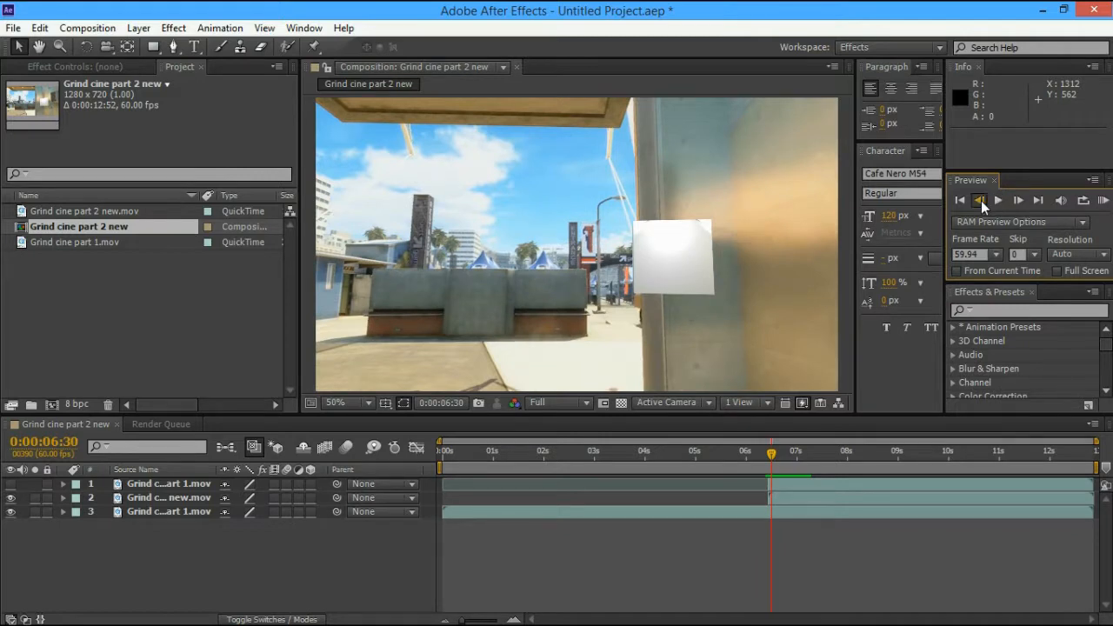
left_click(980, 204)
Split the top layer at 0:00:06:29 and delete the second layer
left_click(793, 483)
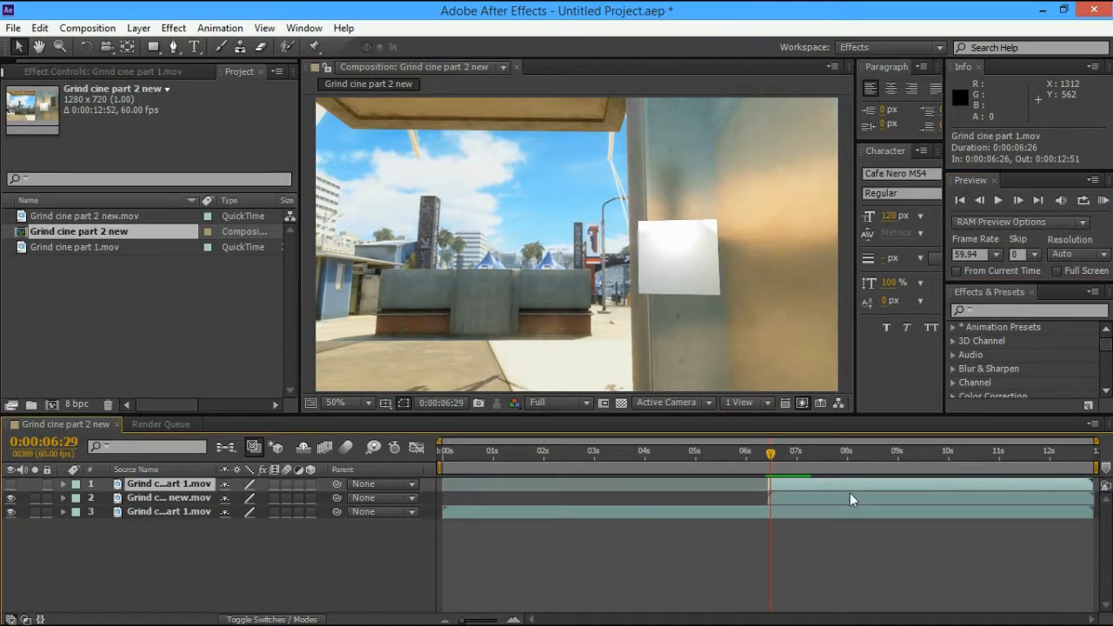
key("ctrl+shift+d")
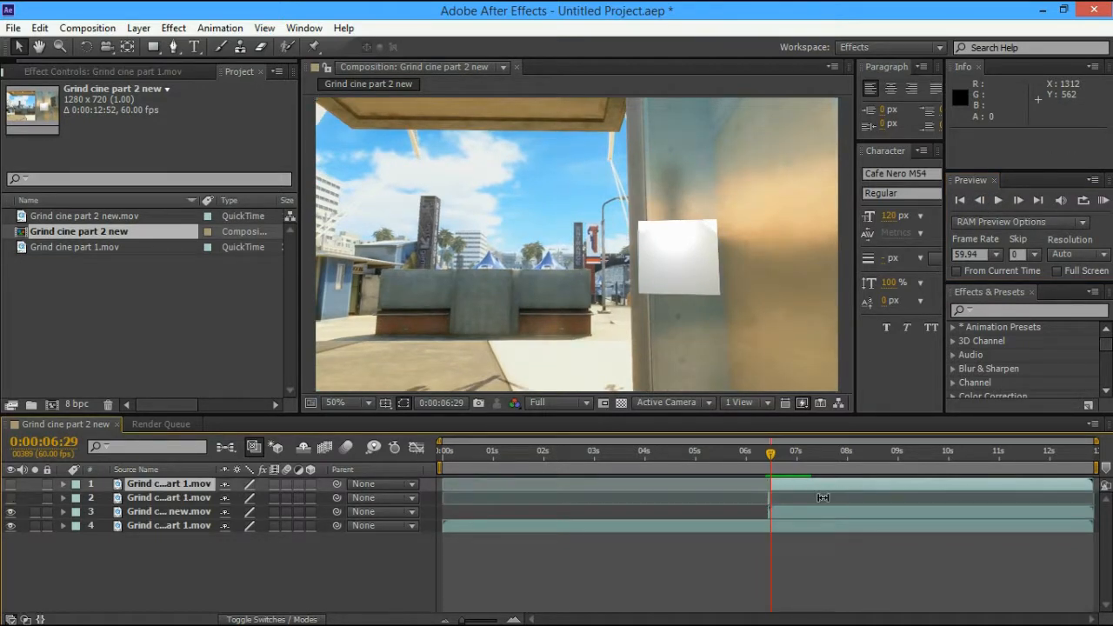
left_click(780, 498)
key("Delete")
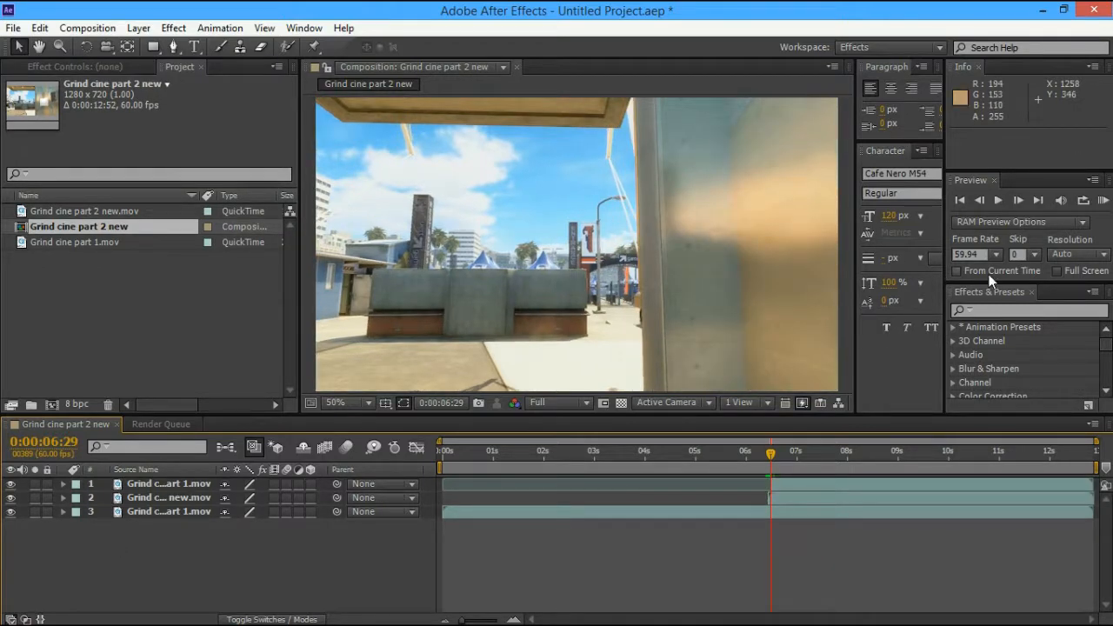
left_click(1015, 201)
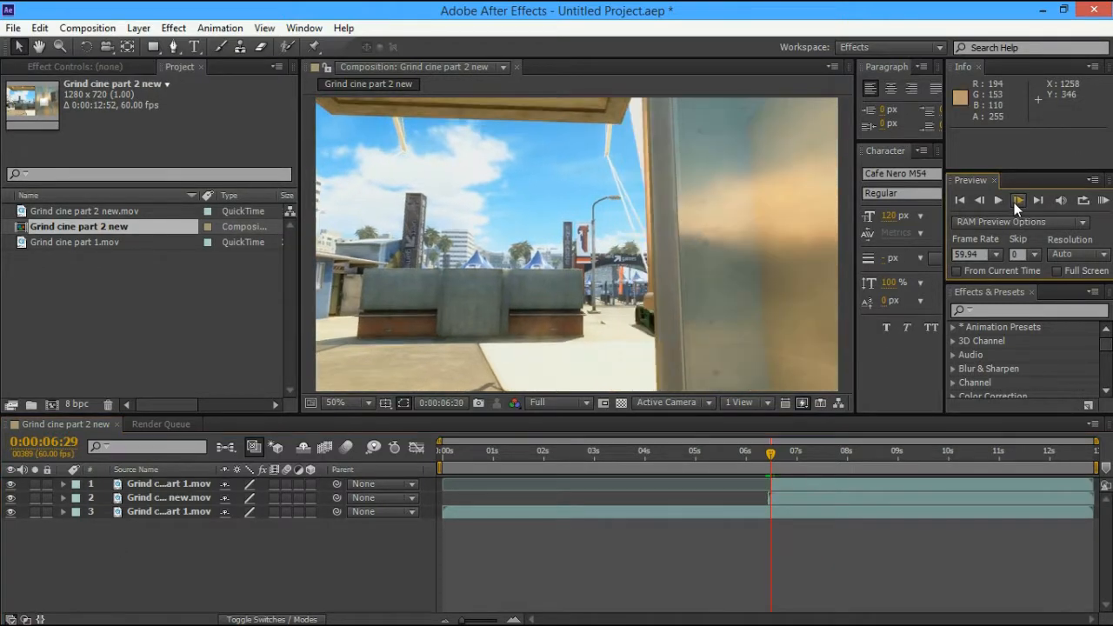
Split Grind cine part 2 new.mov at the current time and delete its short leftover piece
left_click(777, 478)
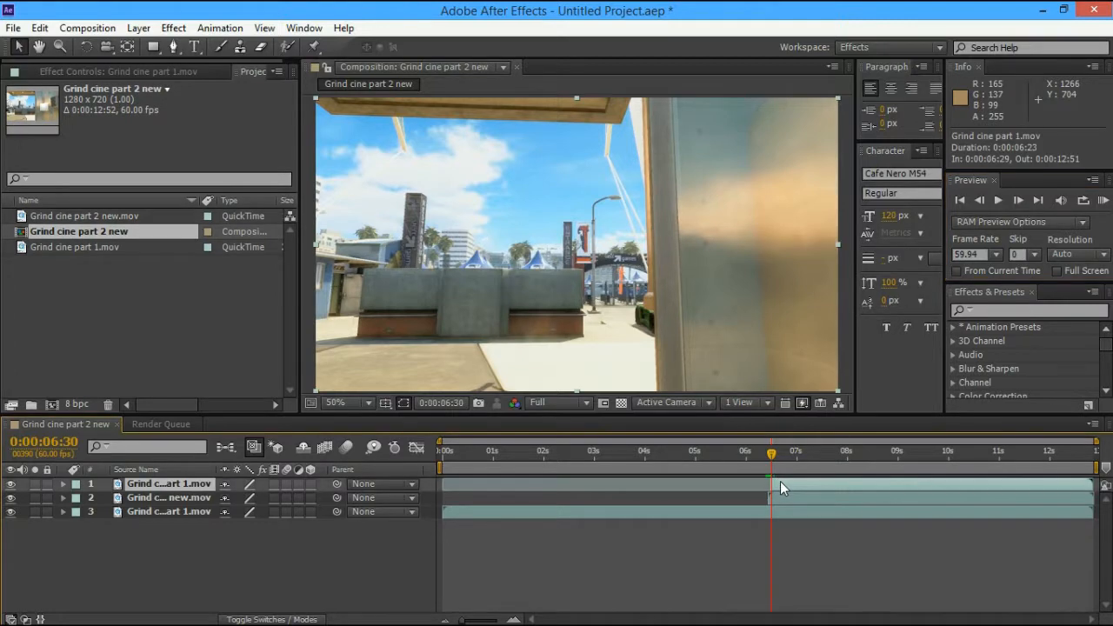
key("Page_Up")
key("ctrl+shift+d")
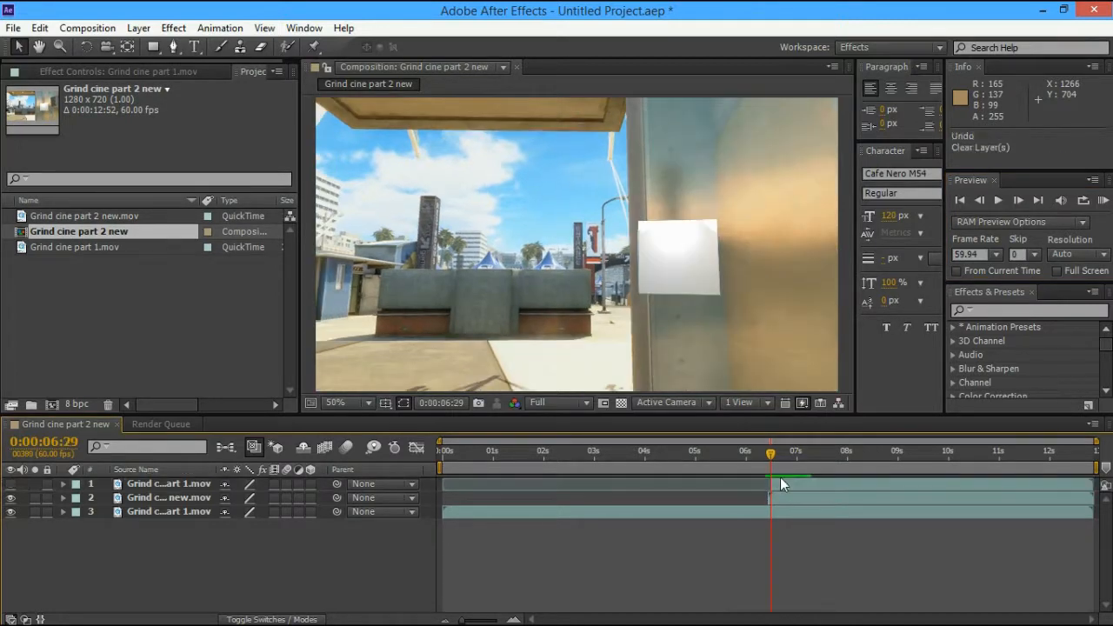
key("ctrl+z")
left_click(776, 497)
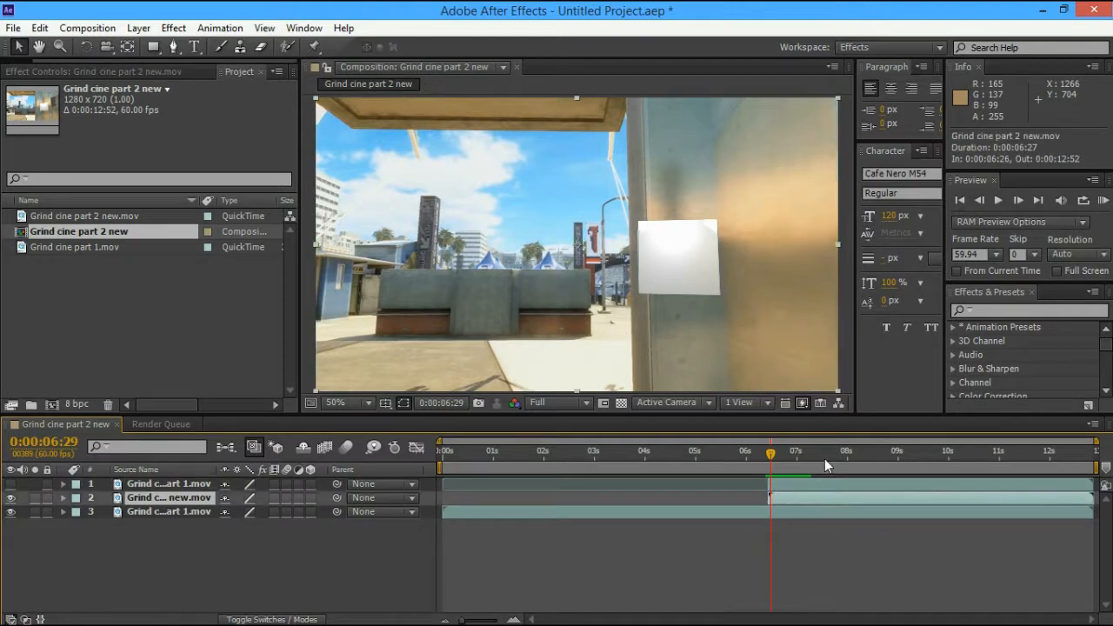
key("ctrl+shift+d")
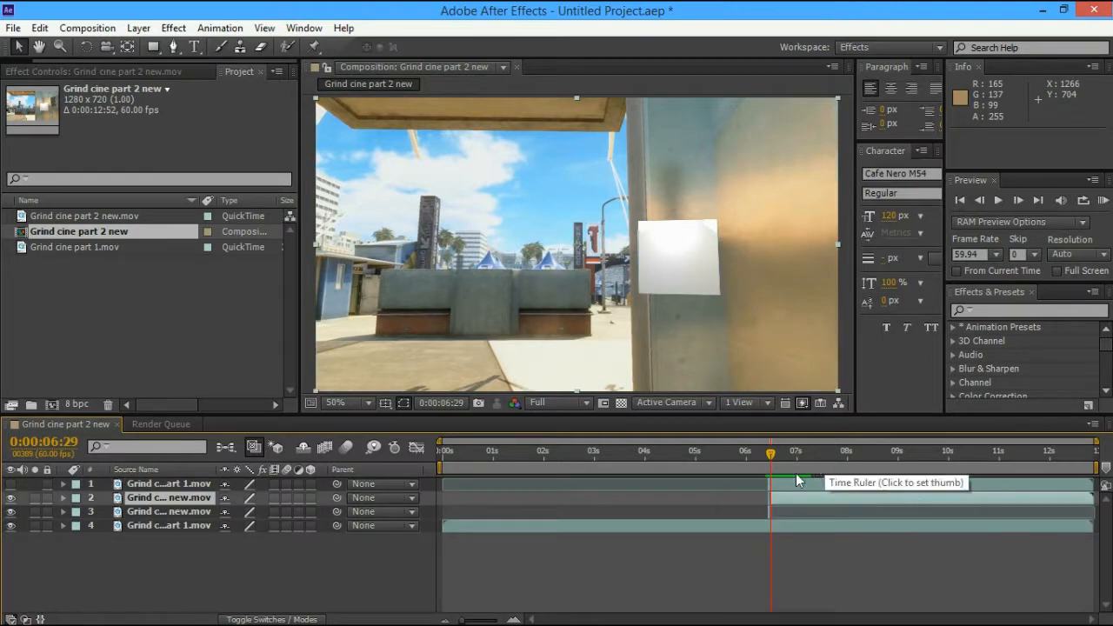
left_click(764, 512)
key("Delete")
mouse_move(769, 452)
left_mouse_down()
mouse_move(756, 452)
mouse_move(769, 452)
left_mouse_up()
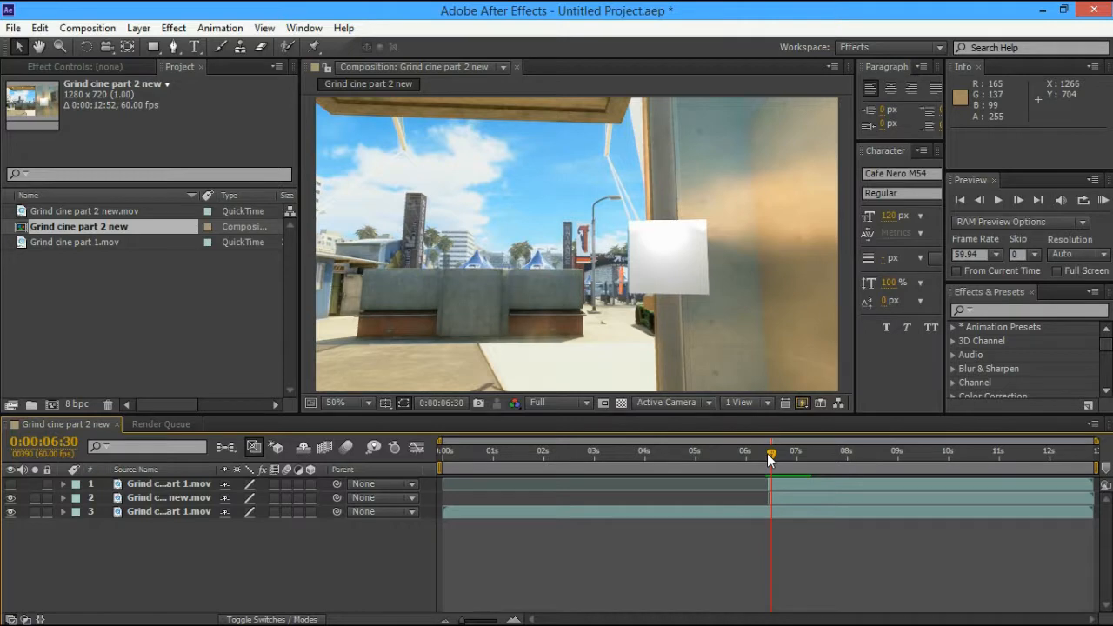
Split Grind cine part 1.mov at 0:00:06:29 and delete the short leftover piece
left_click(785, 486)
double_click(785, 483)
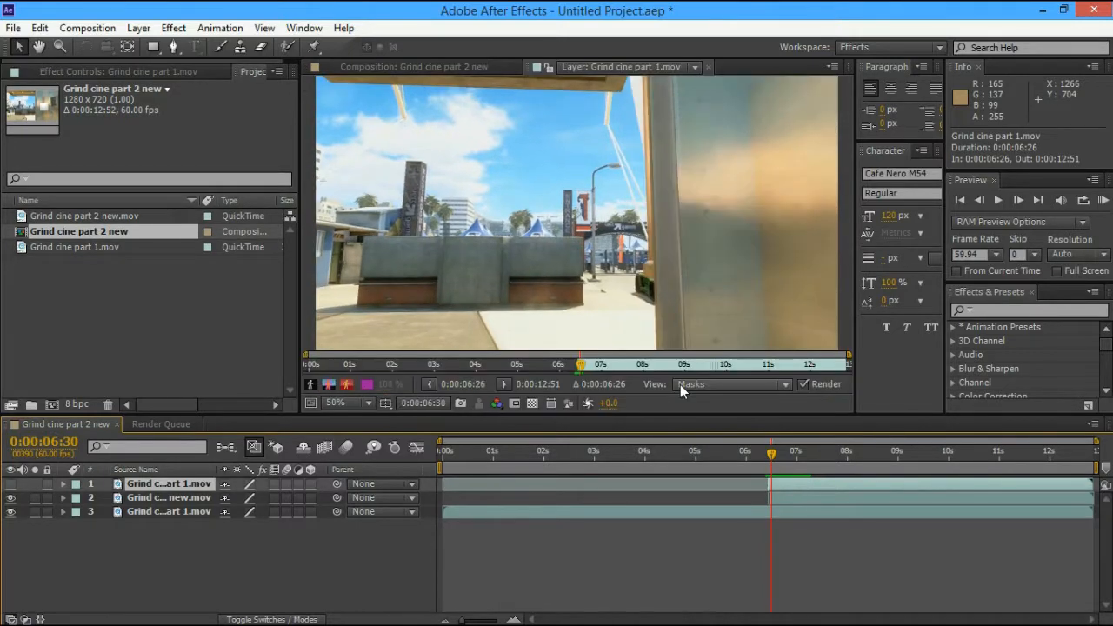
left_click_drag(773, 454, 770, 453)
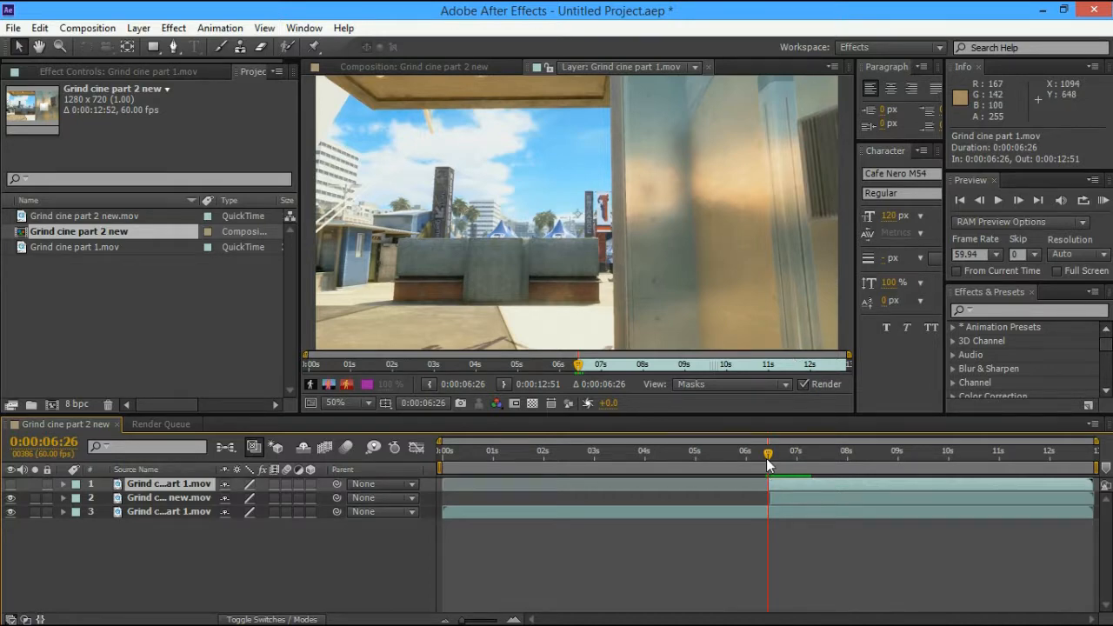
left_click_drag(765, 458, 769, 455)
key("ctrl+shift+d")
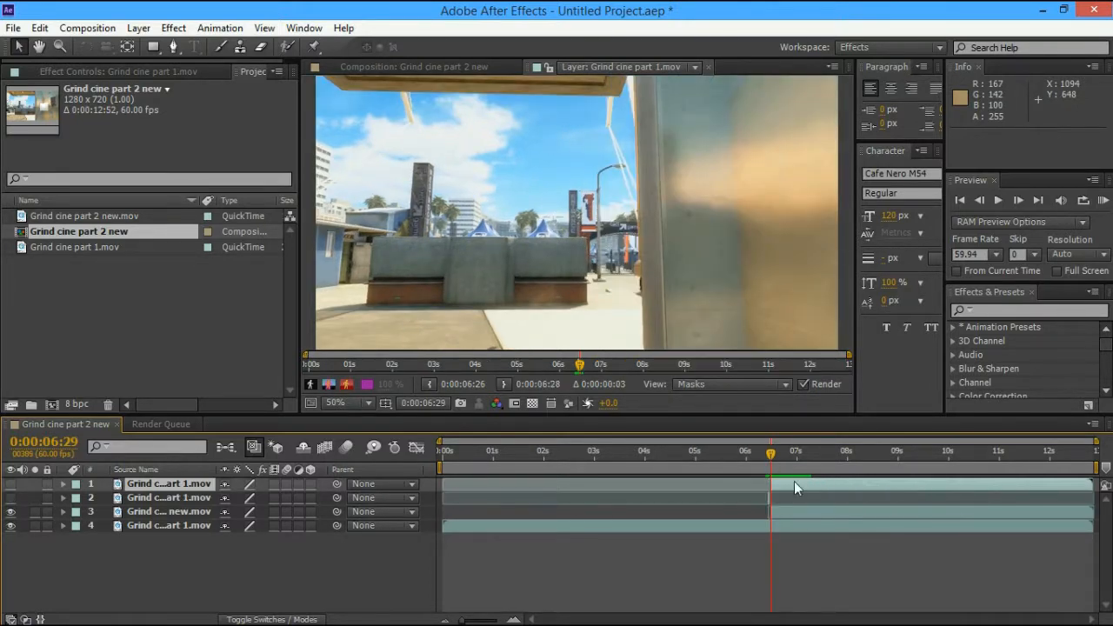
left_click(768, 499)
key("Delete")
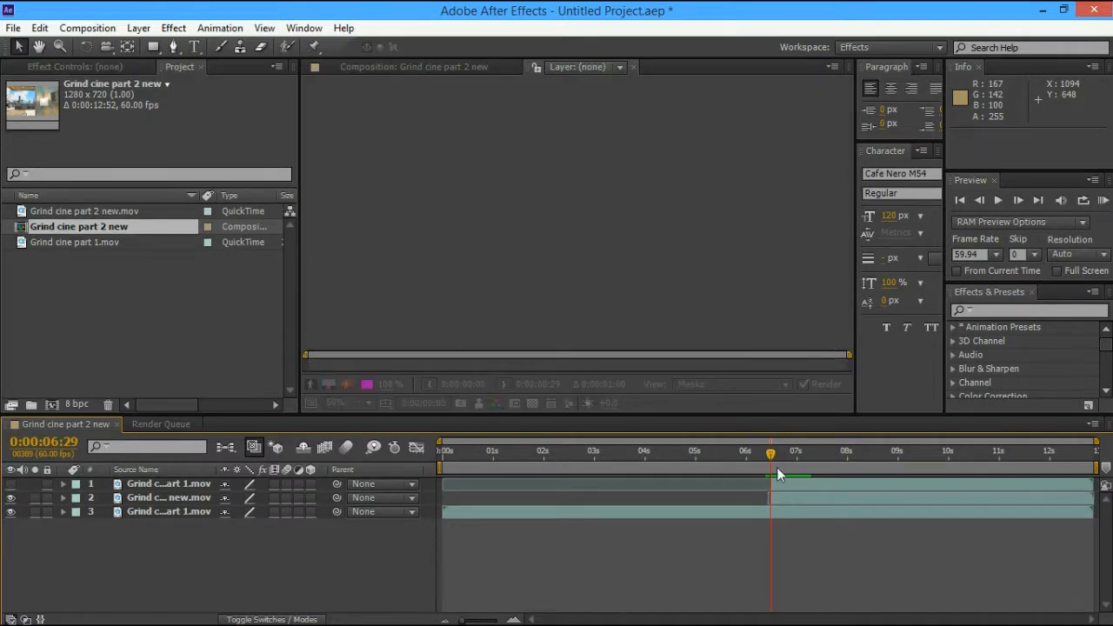
Close the empty layer viewer and return to 0:00:06:28
left_click(1015, 199)
left_click(1014, 197)
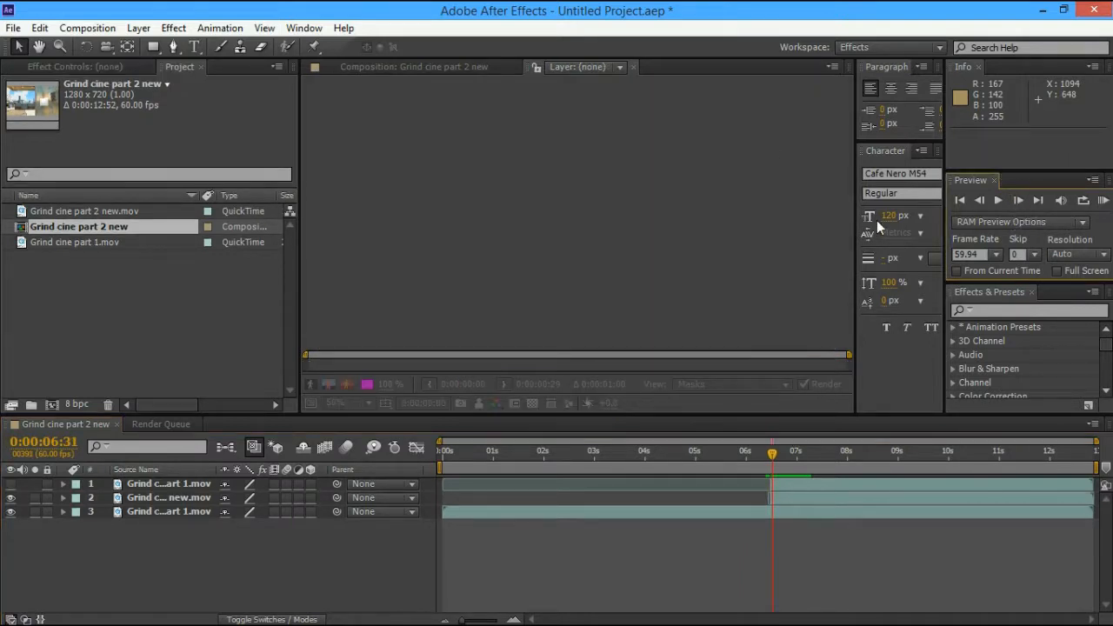
left_click(632, 66)
left_click(765, 464)
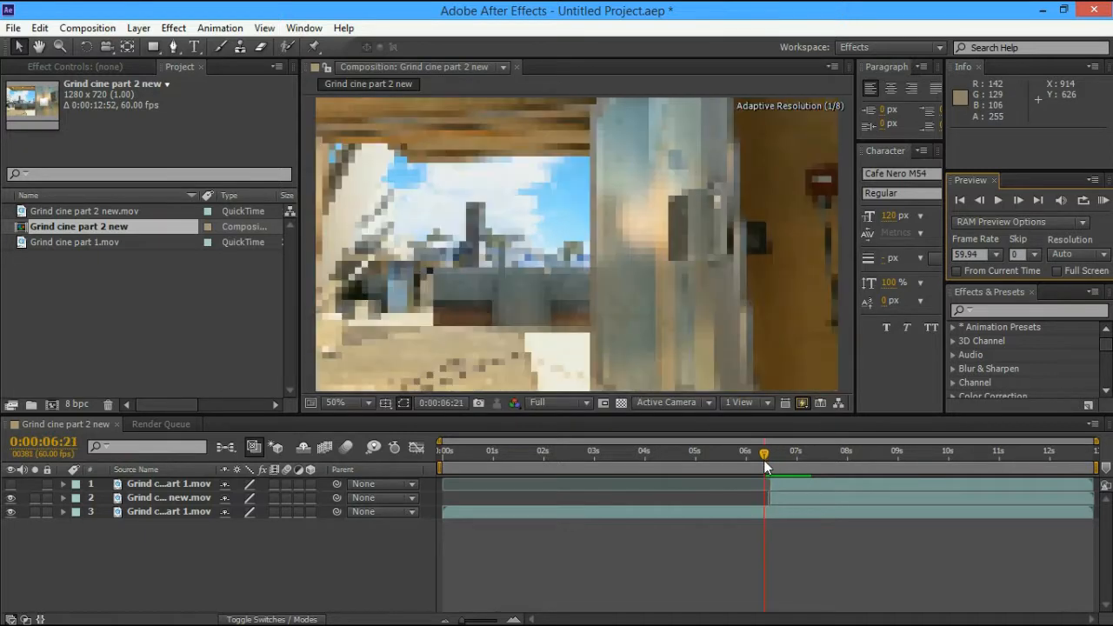
left_click_drag(764, 461, 770, 462)
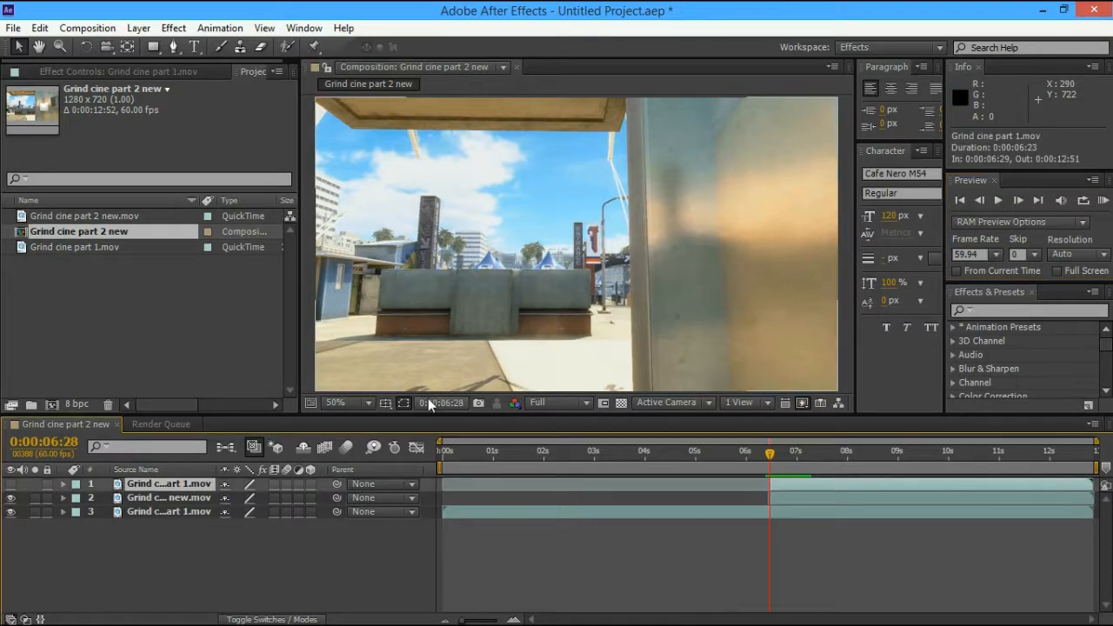
Unhide layer 1, check frames around the cut, and reopen it in its layer viewer
left_click(10, 485)
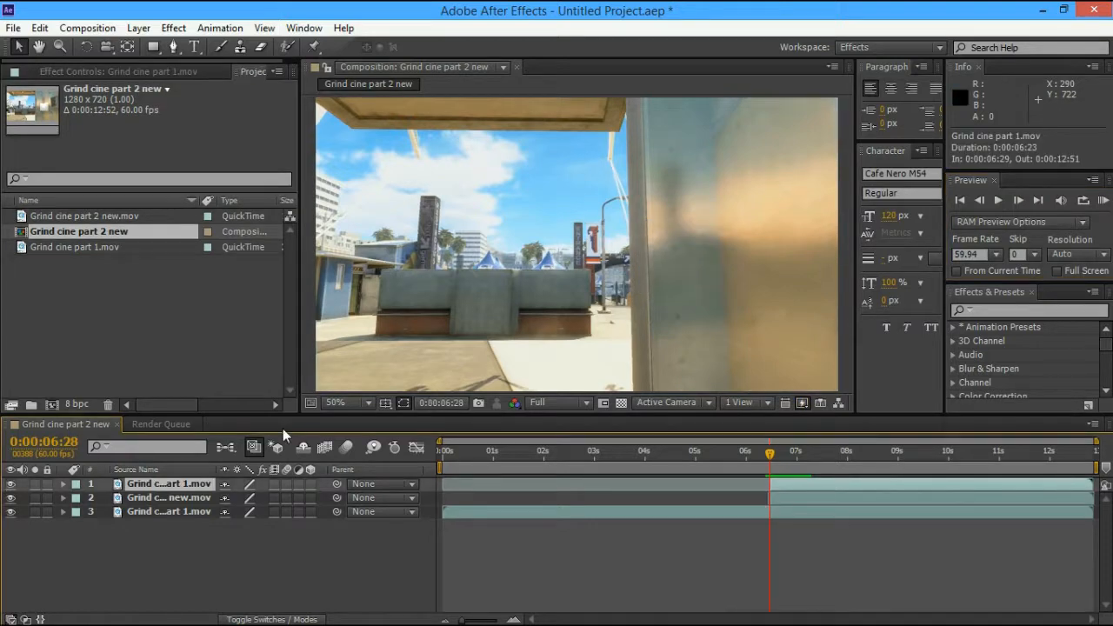
left_click(1016, 201)
left_click(1015, 201)
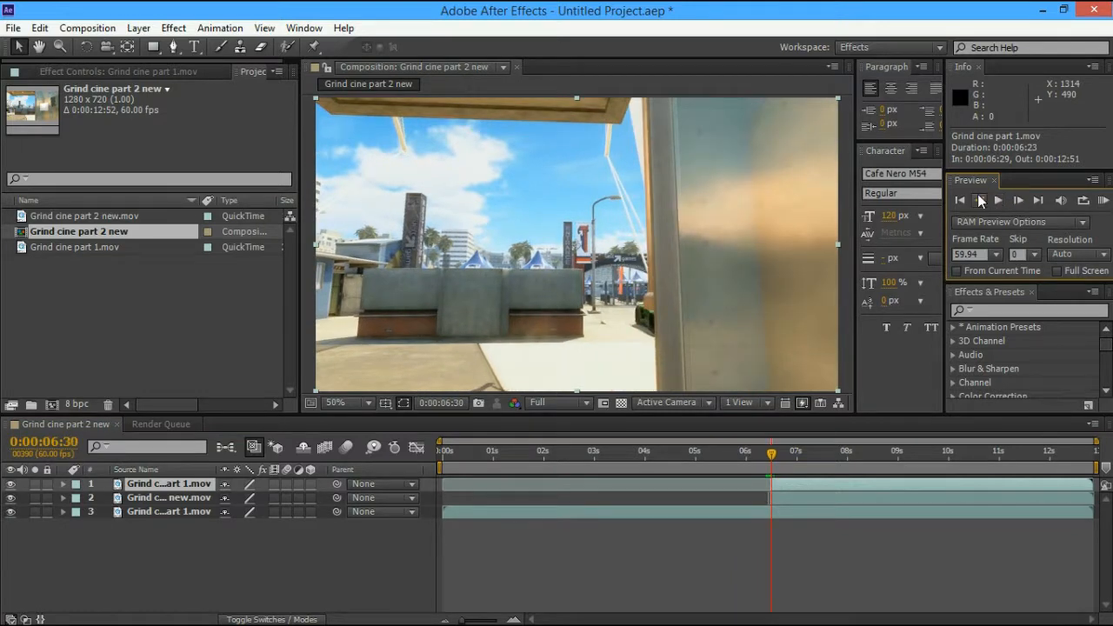
left_click(975, 200)
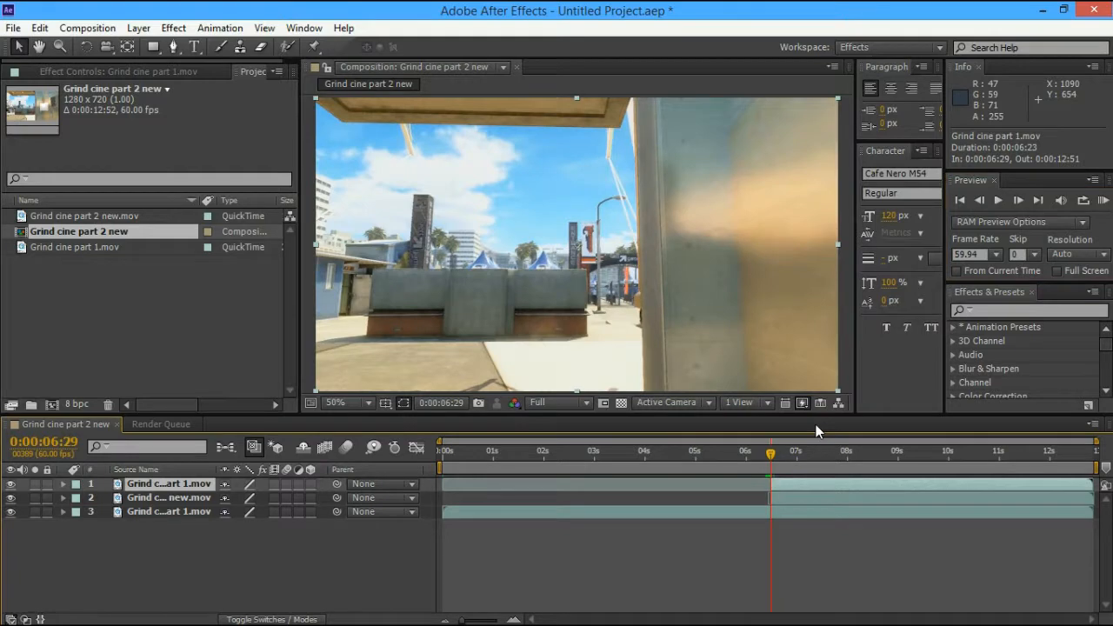
left_click(9, 484)
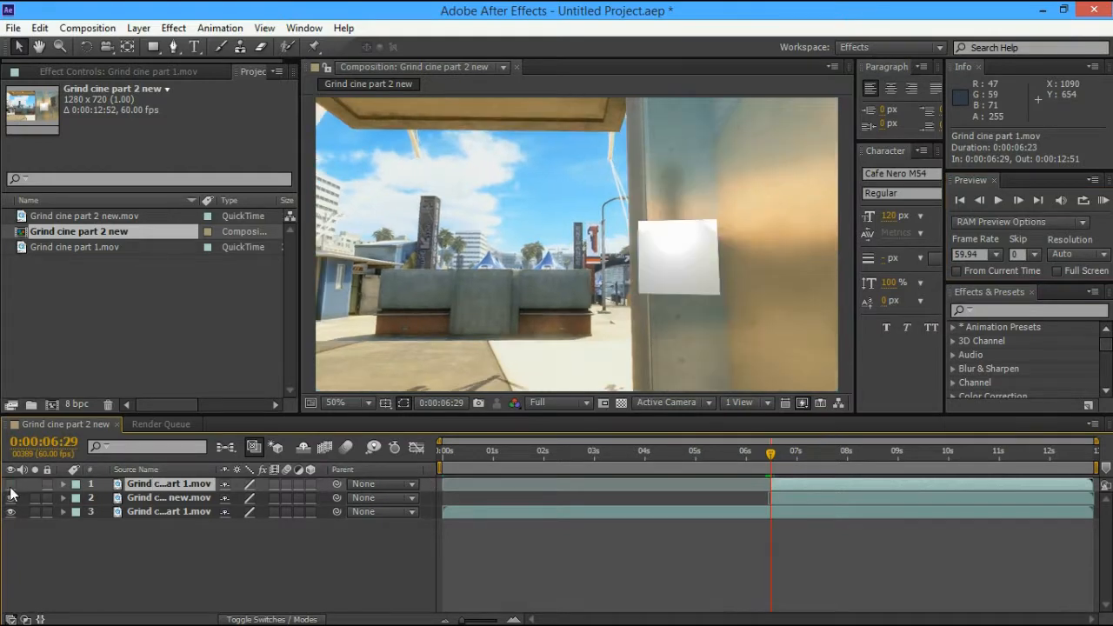
left_click(9, 484)
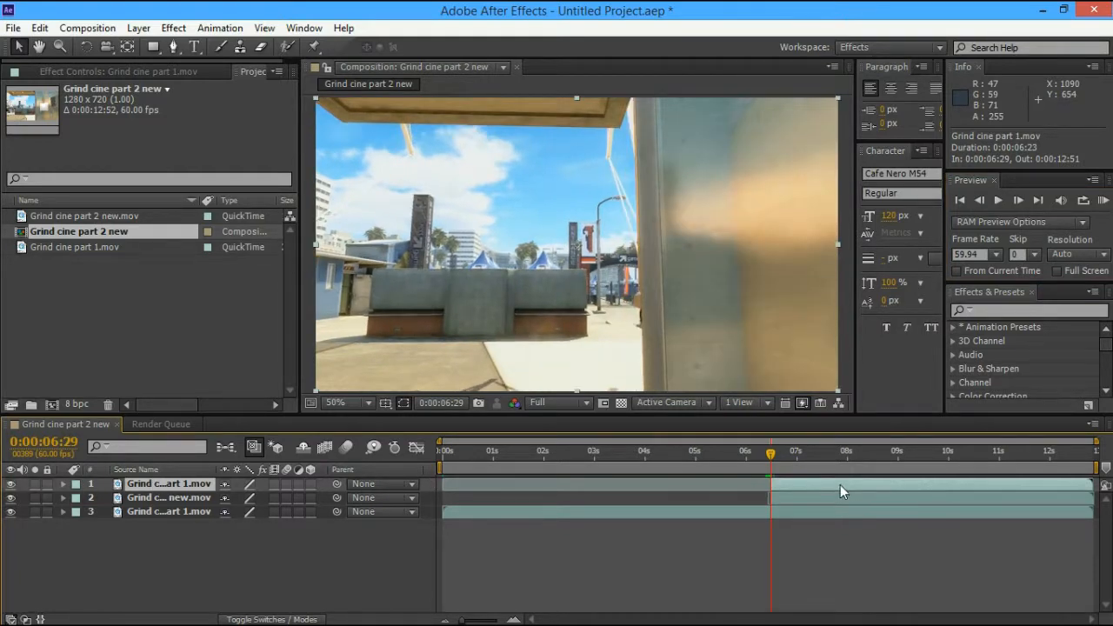
double_click(839, 485)
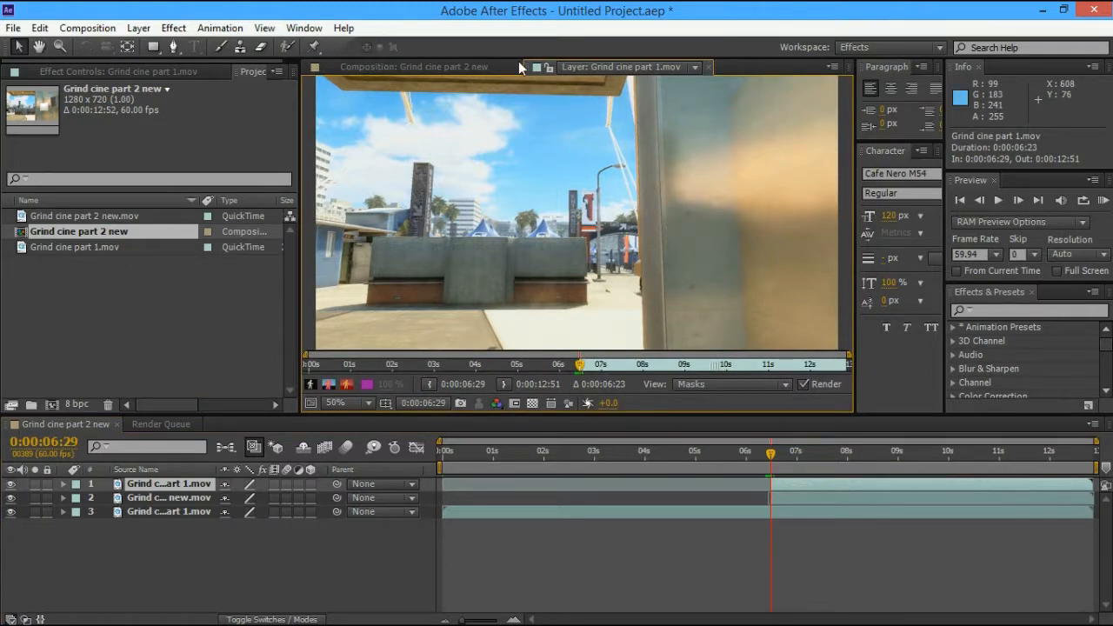
Paint a Roto Brush foreground stroke on the pillar and step frames to propagate it
key("alt+w")
left_click_drag(651, 97, 662, 341)
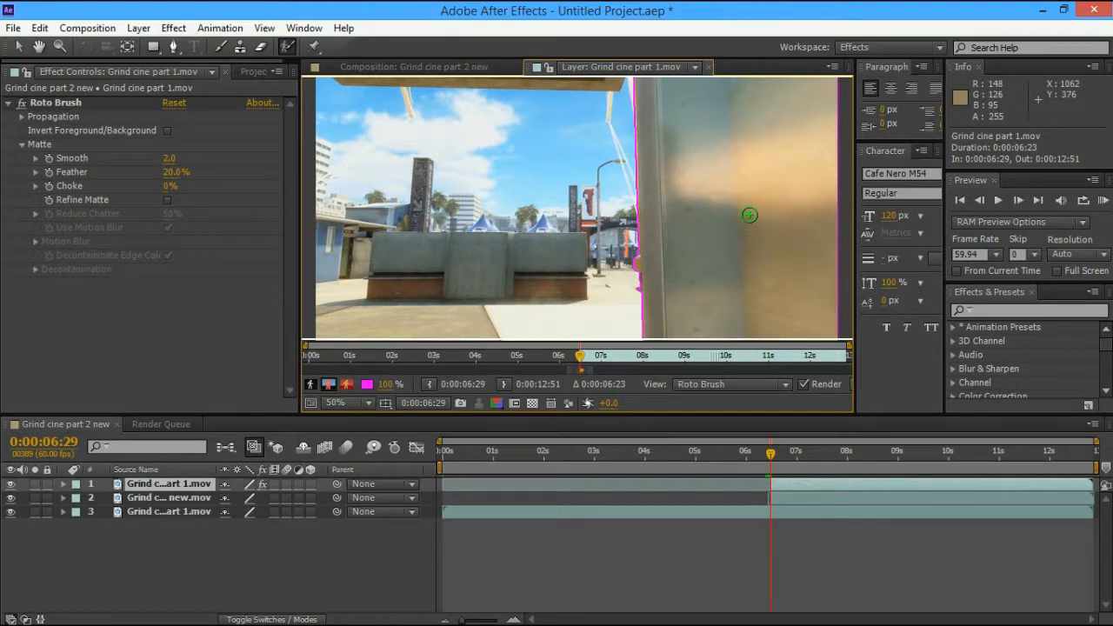
key("period")
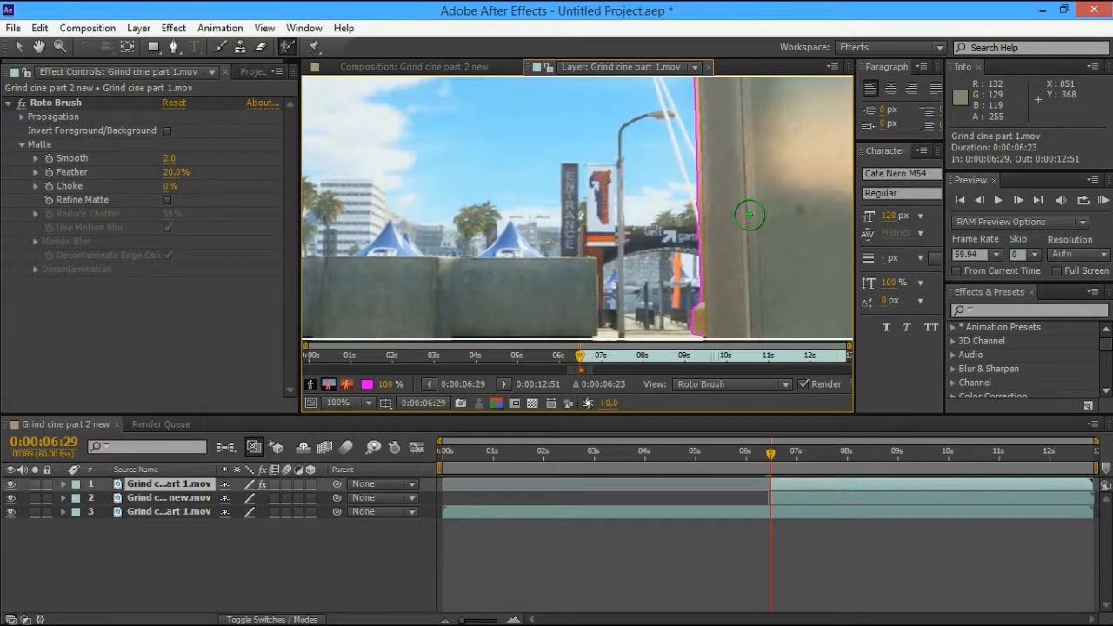
key("comma")
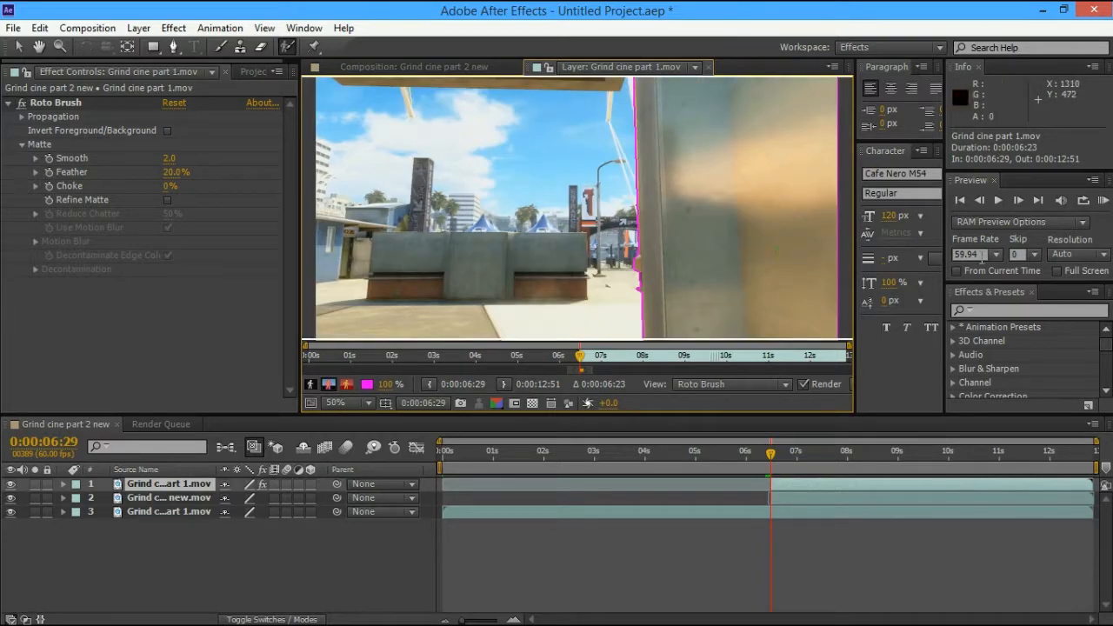
left_click(1018, 201)
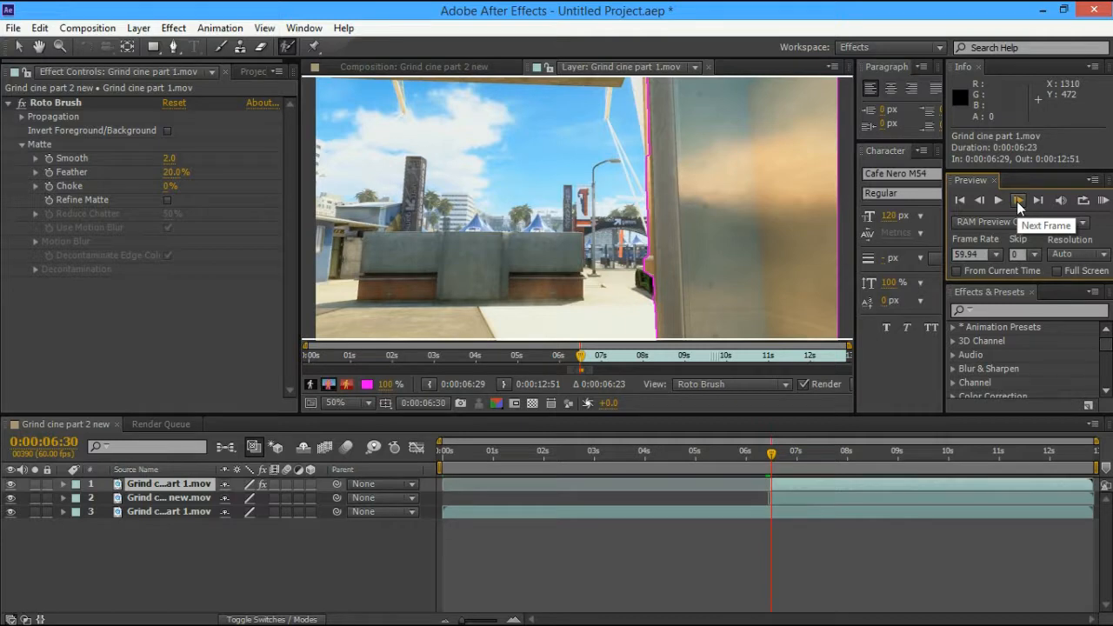
left_click(1016, 201)
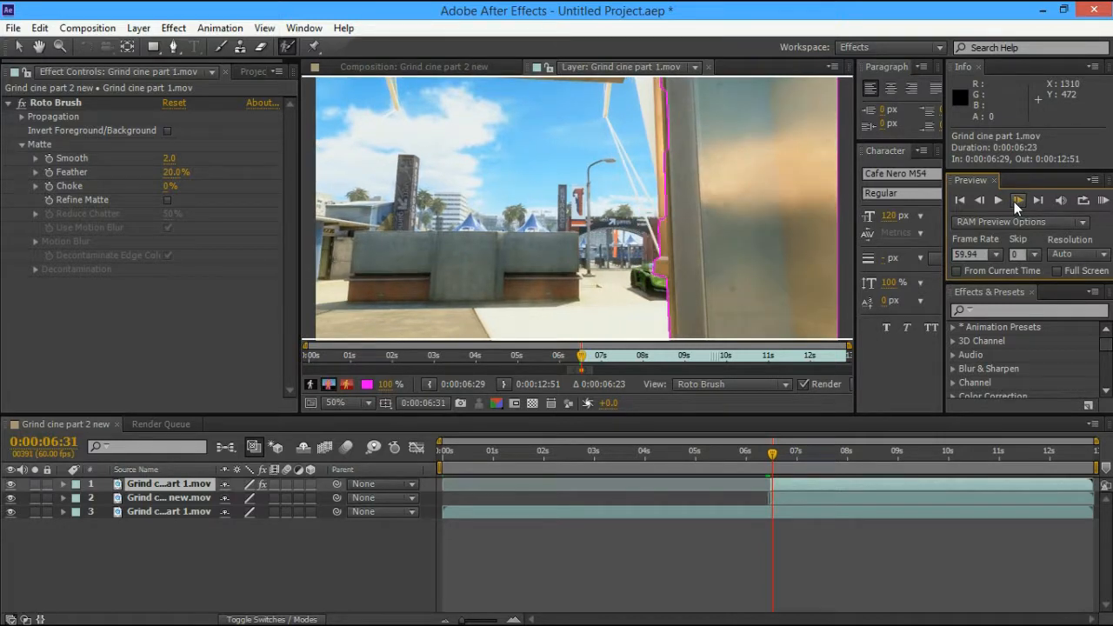
left_click(984, 198)
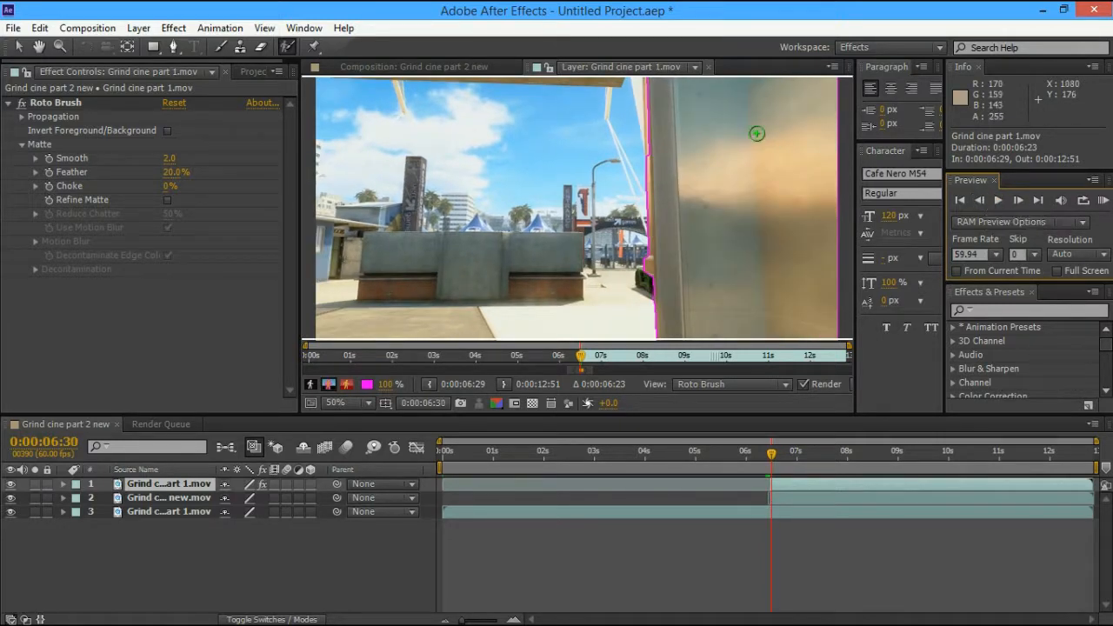
Add foreground strokes along the pillar's left edge to refine the matte
left_click_drag(658, 162, 656, 103)
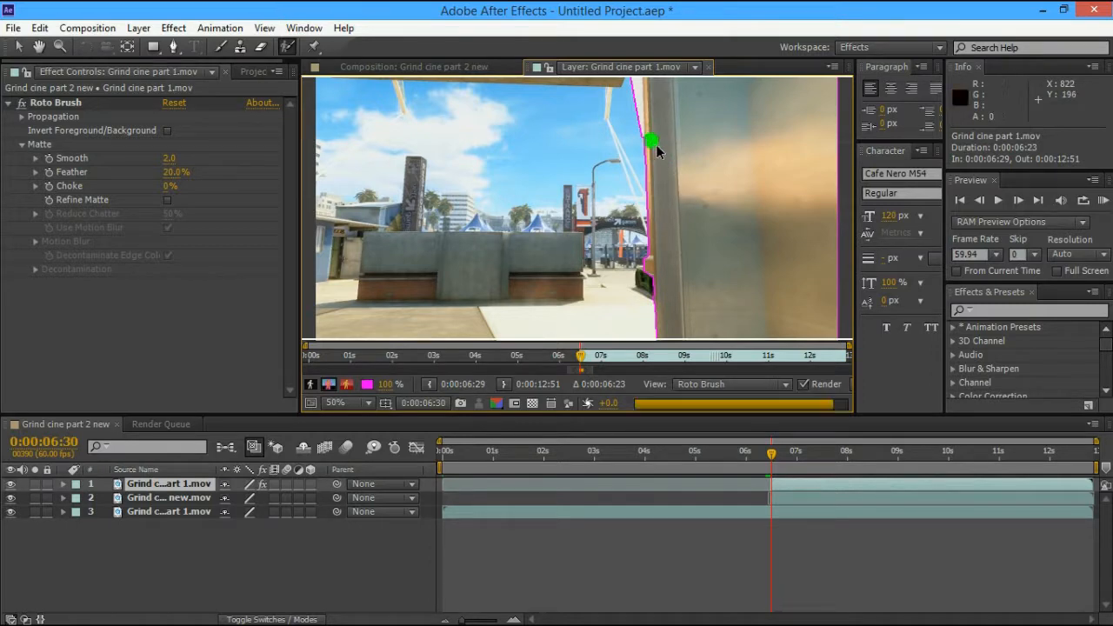
left_click(1016, 200)
left_click_drag(648, 122, 682, 207)
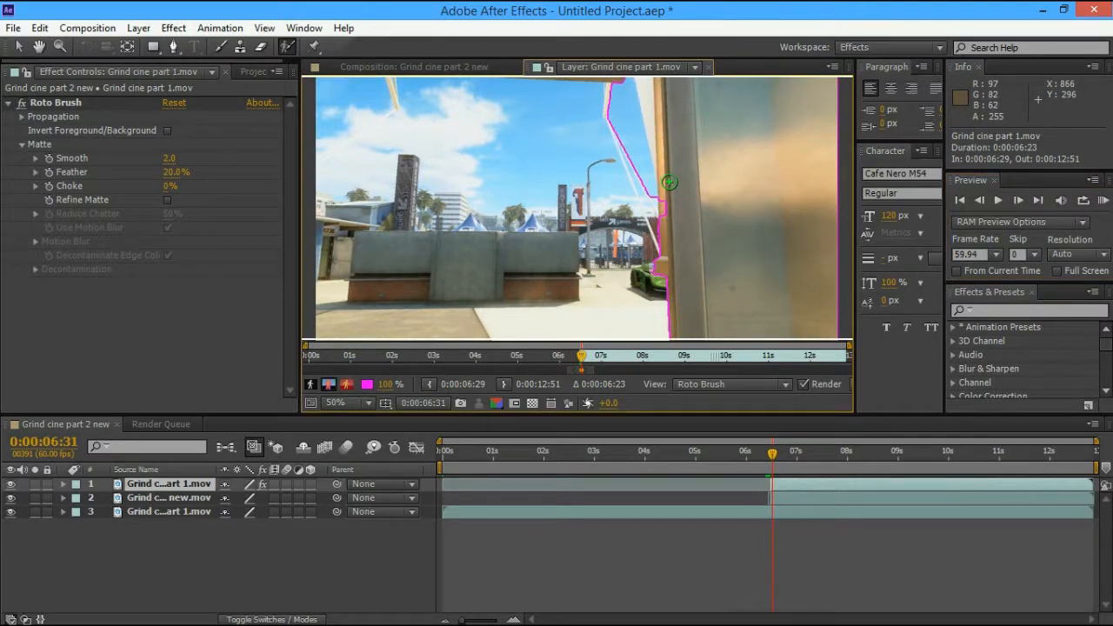
key("ctrl+z")
left_click_drag(665, 161, 669, 233)
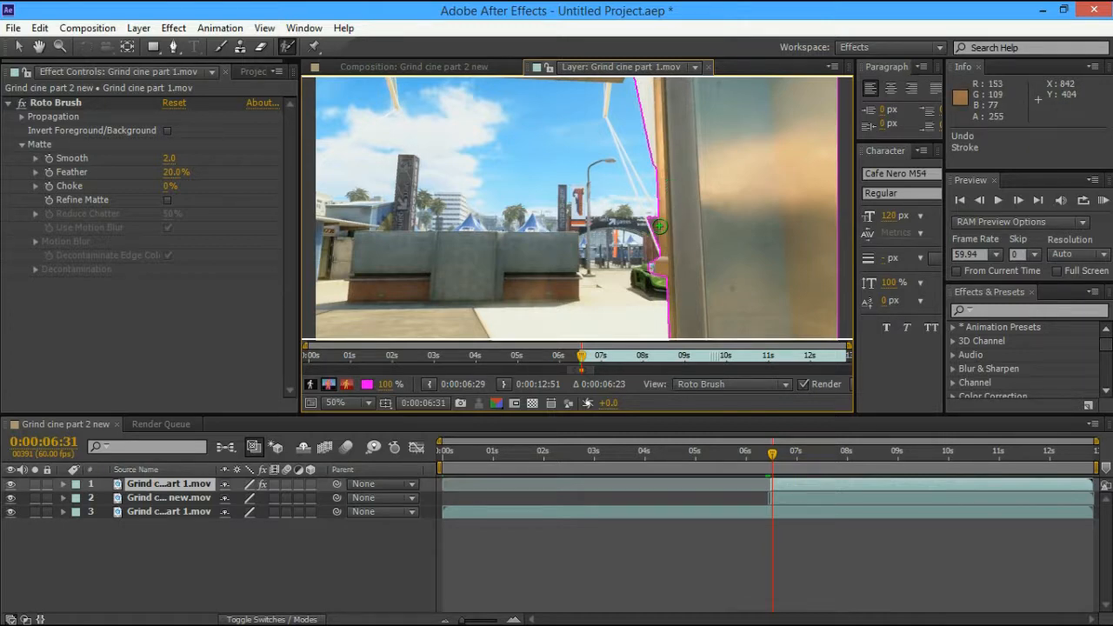
left_click(671, 210)
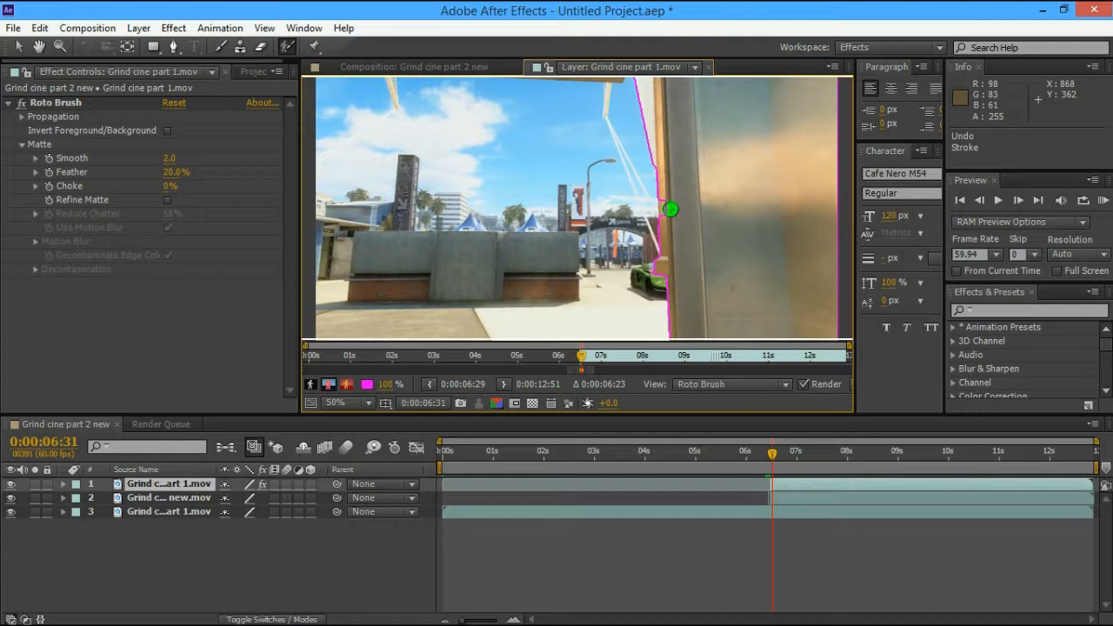
Correct the matte along the pillar edge frame by frame from 0:00:06:32 to 0:00:06:36
left_click(1016, 200)
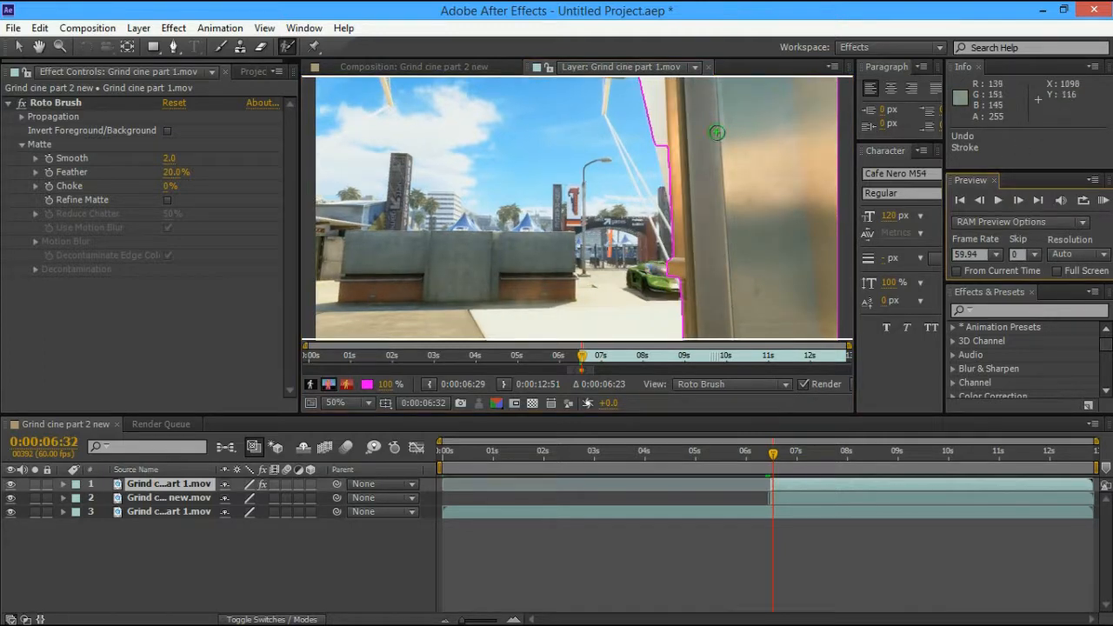
left_click_drag(665, 146, 683, 187)
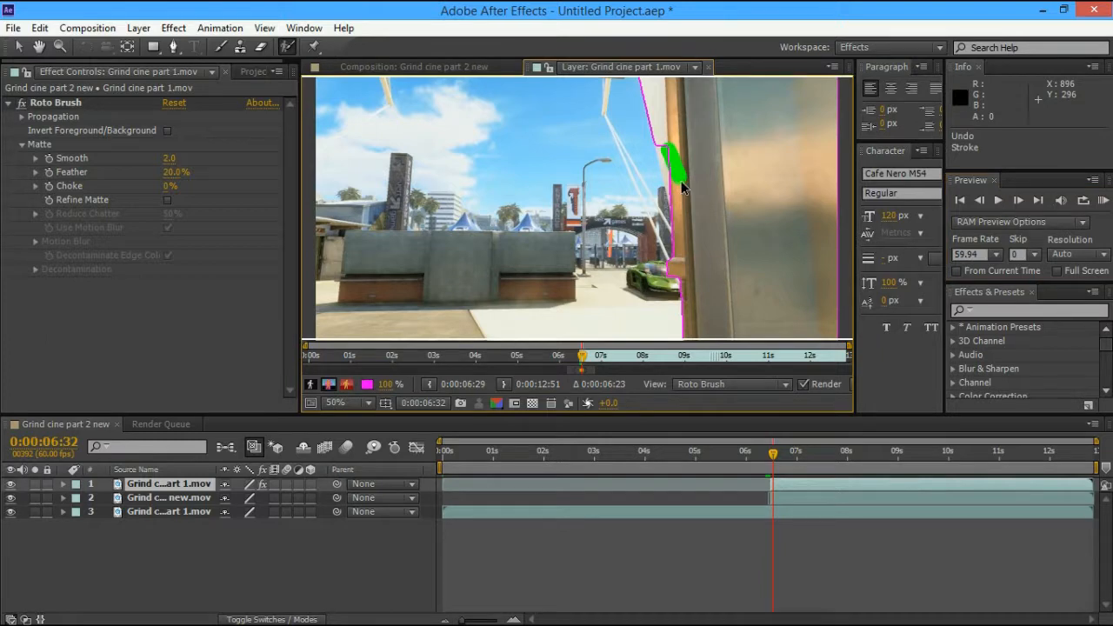
left_click(1016, 201)
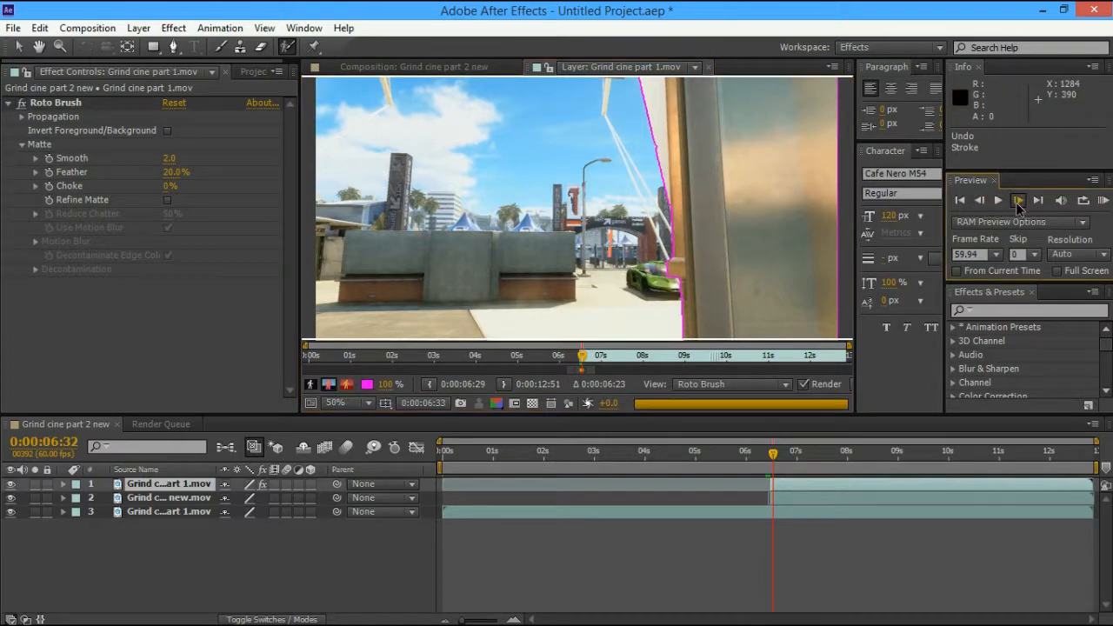
left_click_drag(683, 158, 698, 201)
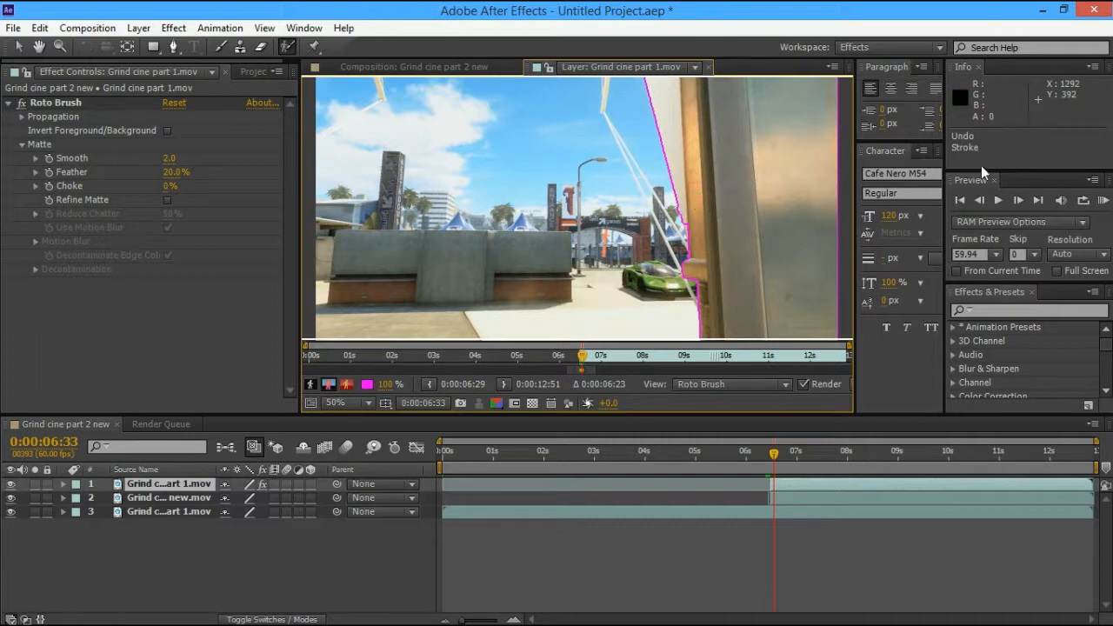
left_click(1020, 200)
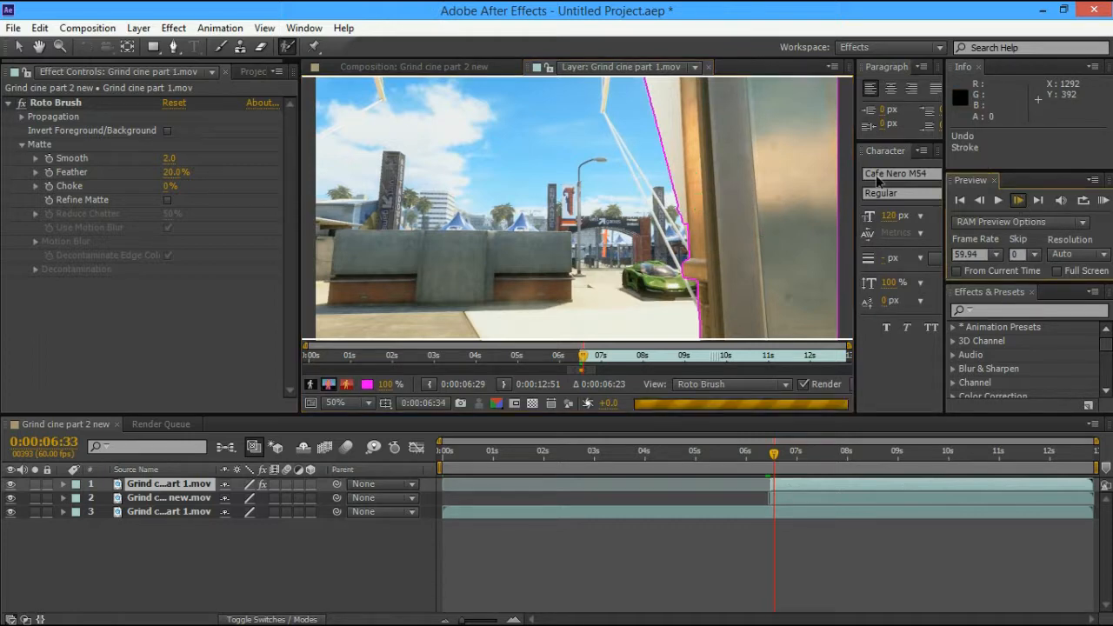
left_click_drag(704, 209, 719, 261)
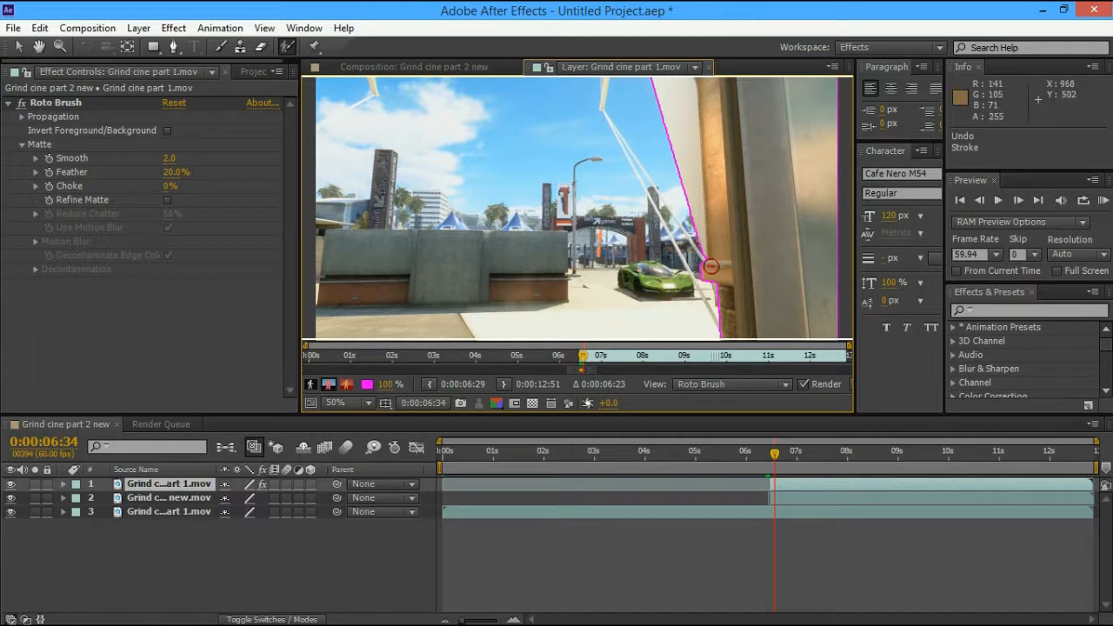
left_click(1019, 202)
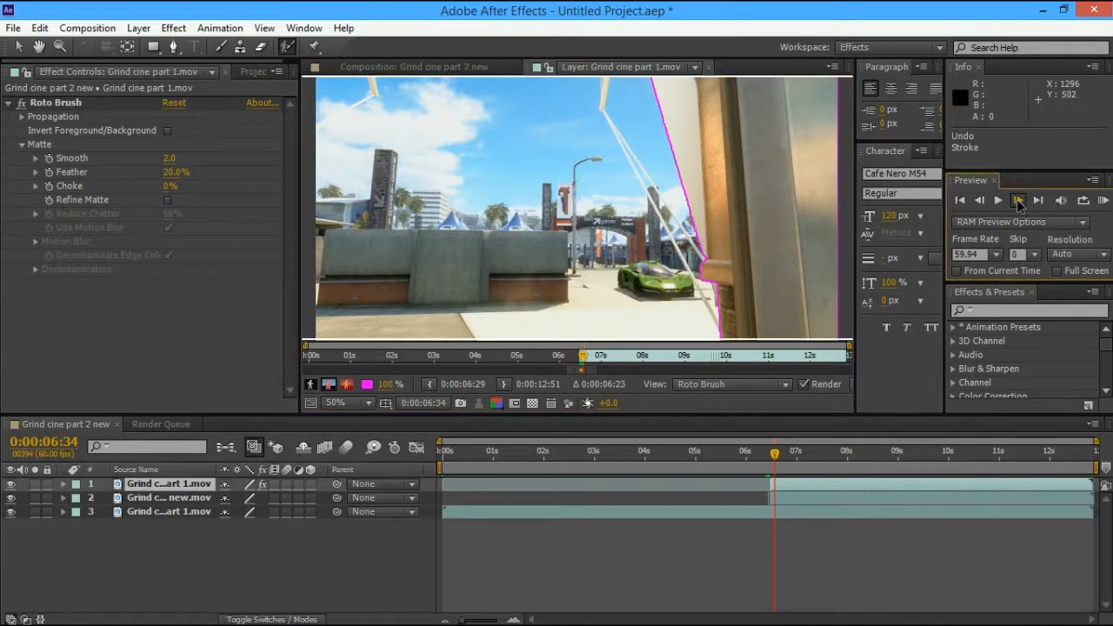
left_click(1019, 202)
left_click(1019, 201)
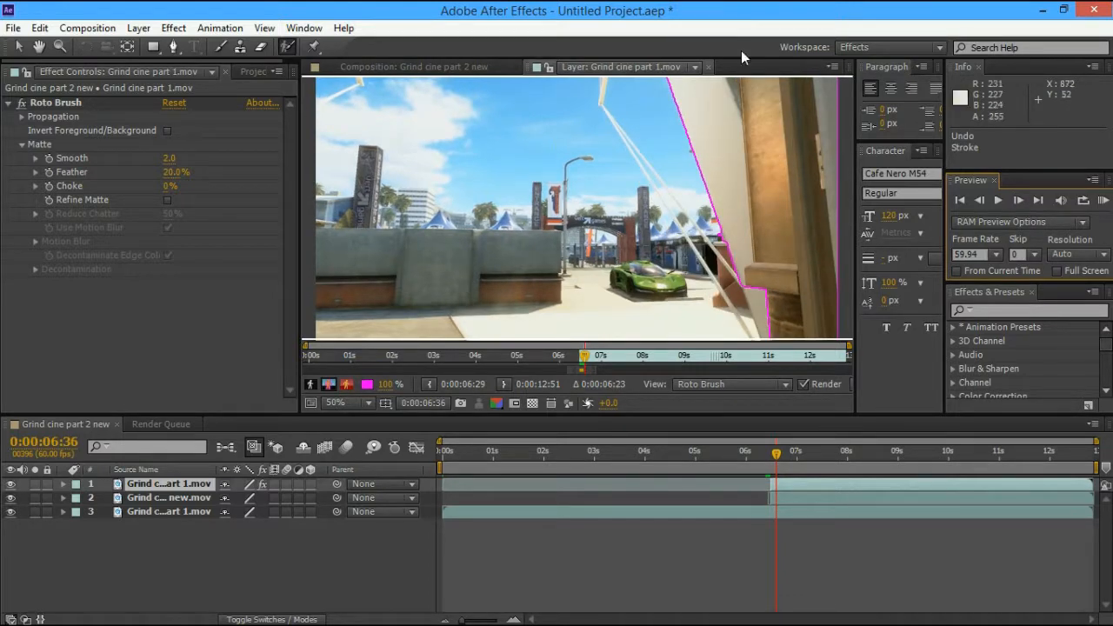
Close the Layer view and scrub through the composite around 0:00:06:33, then play it
left_click(708, 70)
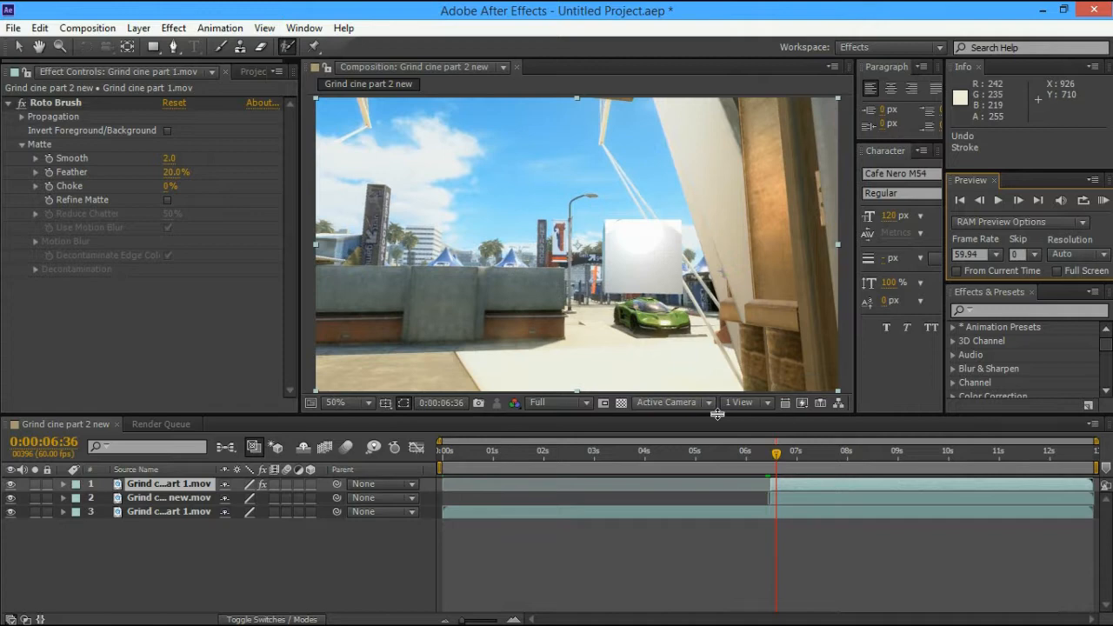
left_click_drag(776, 453, 775, 450)
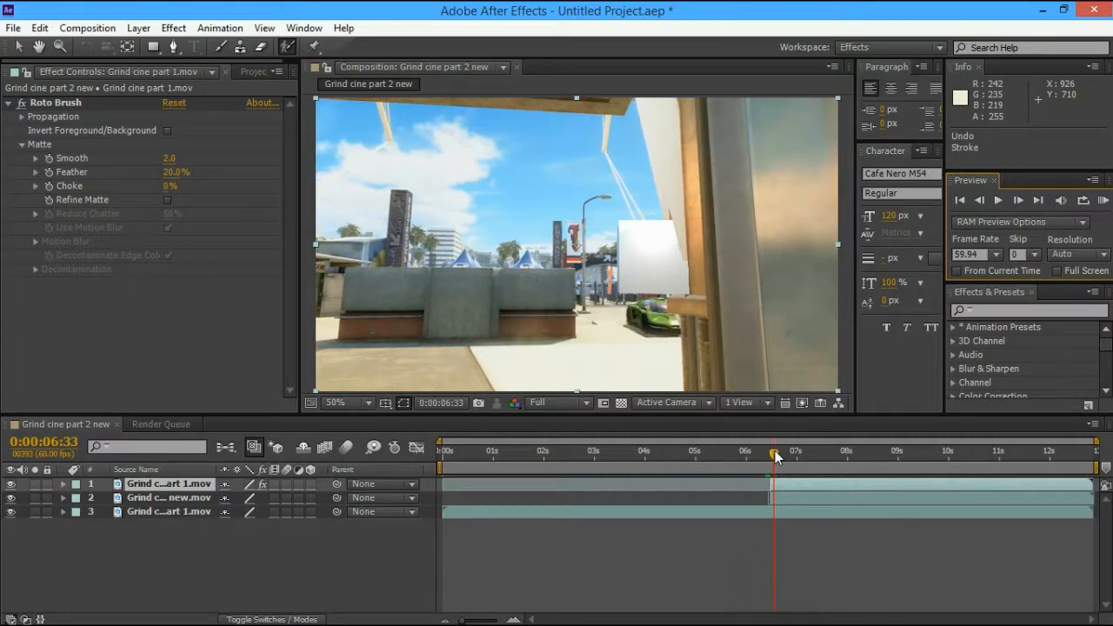
mouse_move(775, 452)
left_mouse_down()
mouse_move(754, 446)
mouse_move(785, 446)
mouse_move(771, 443)
left_mouse_up()
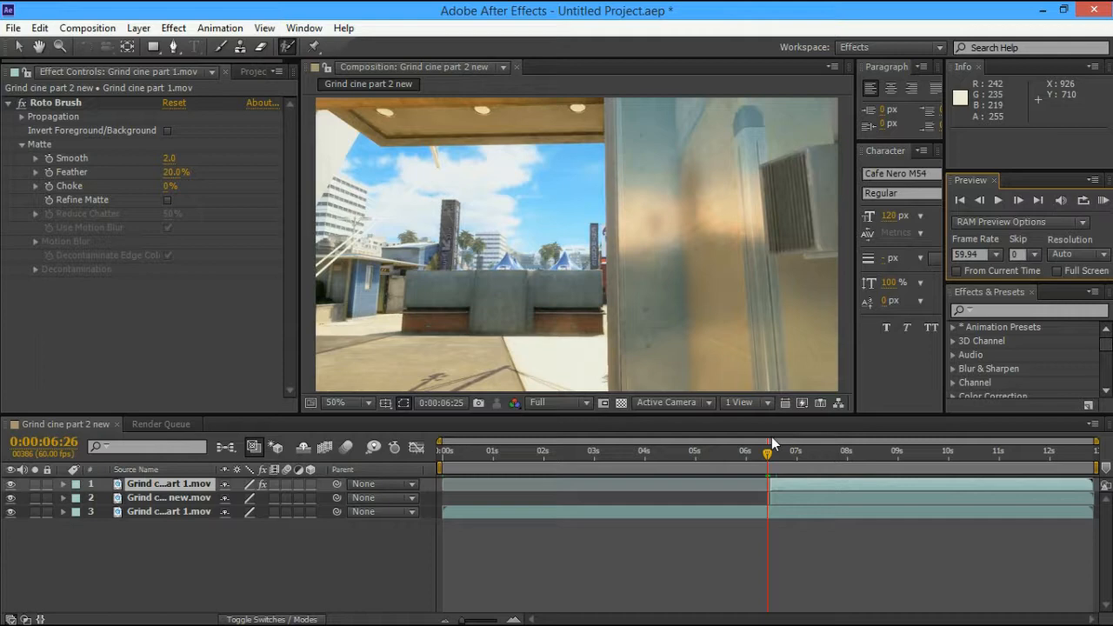
left_click_drag(771, 439, 778, 460)
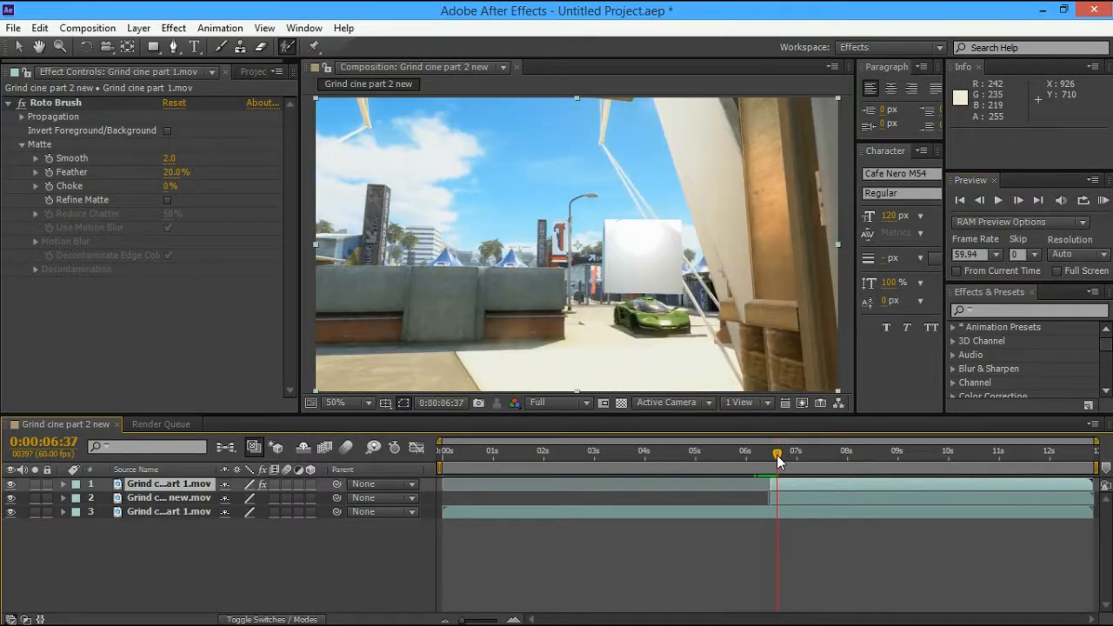
left_click(999, 202)
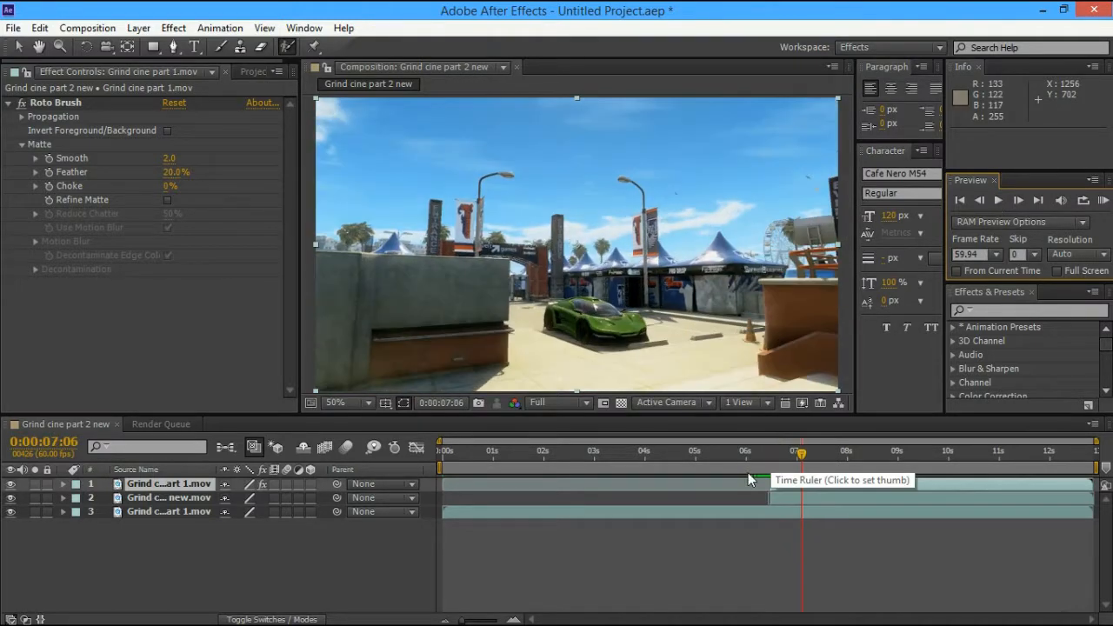
Duplicate and delete the top footage layer at 0:00:06:36, then RAM-preview from 0:00:06:18
left_click(756, 453)
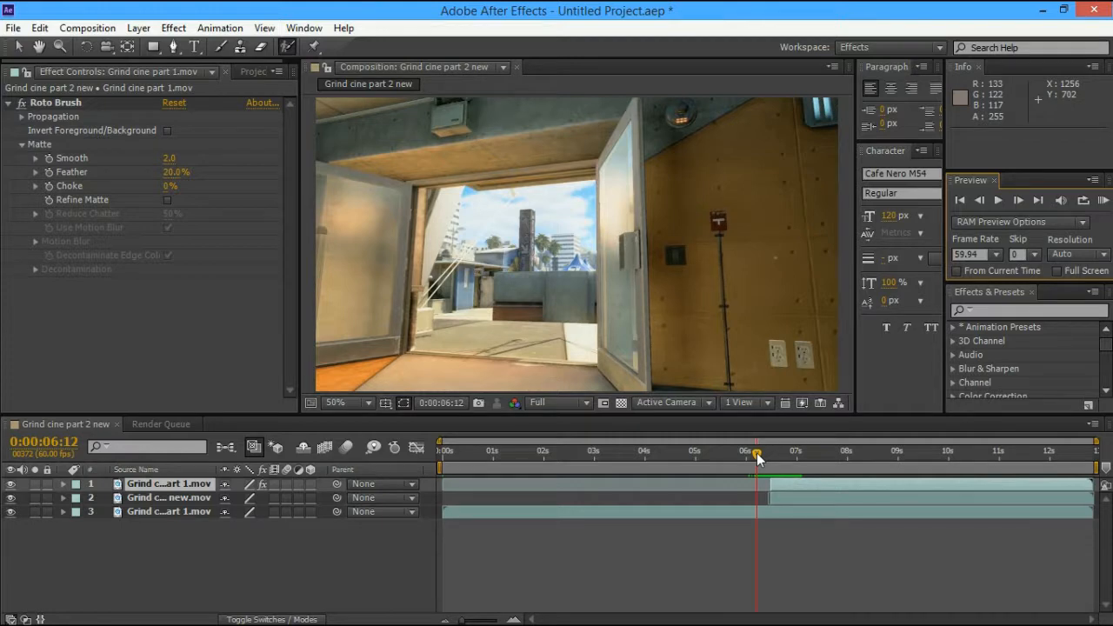
left_click_drag(757, 454, 777, 455)
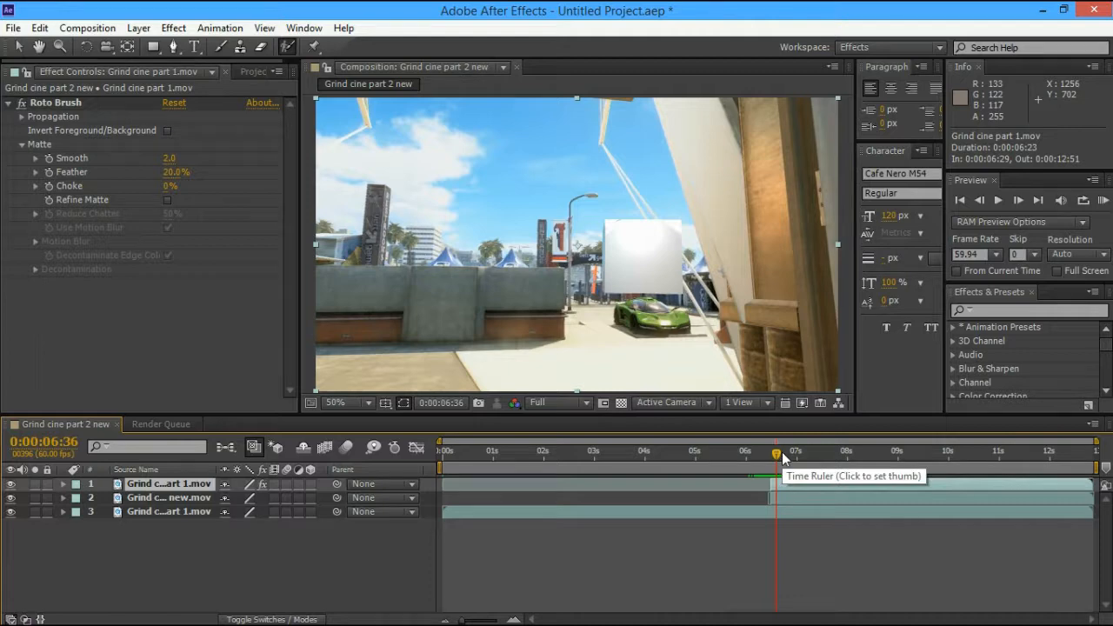
key("ctrl+d")
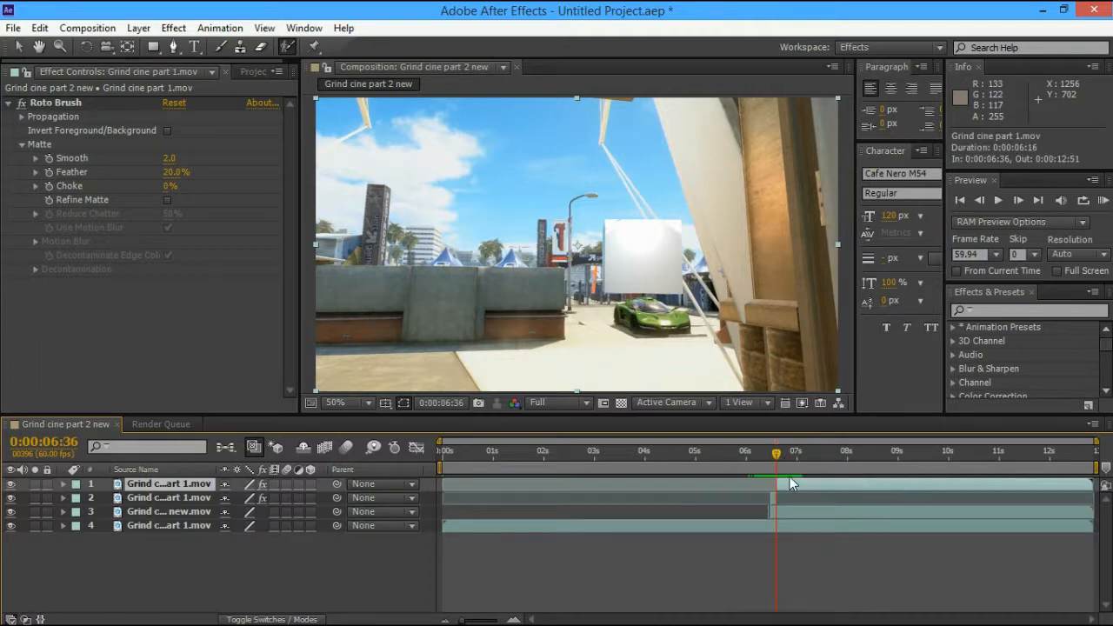
key("Delete")
mouse_move(777, 453)
left_mouse_down()
mouse_move(788, 454)
mouse_move(770, 448)
mouse_move(791, 452)
left_mouse_up()
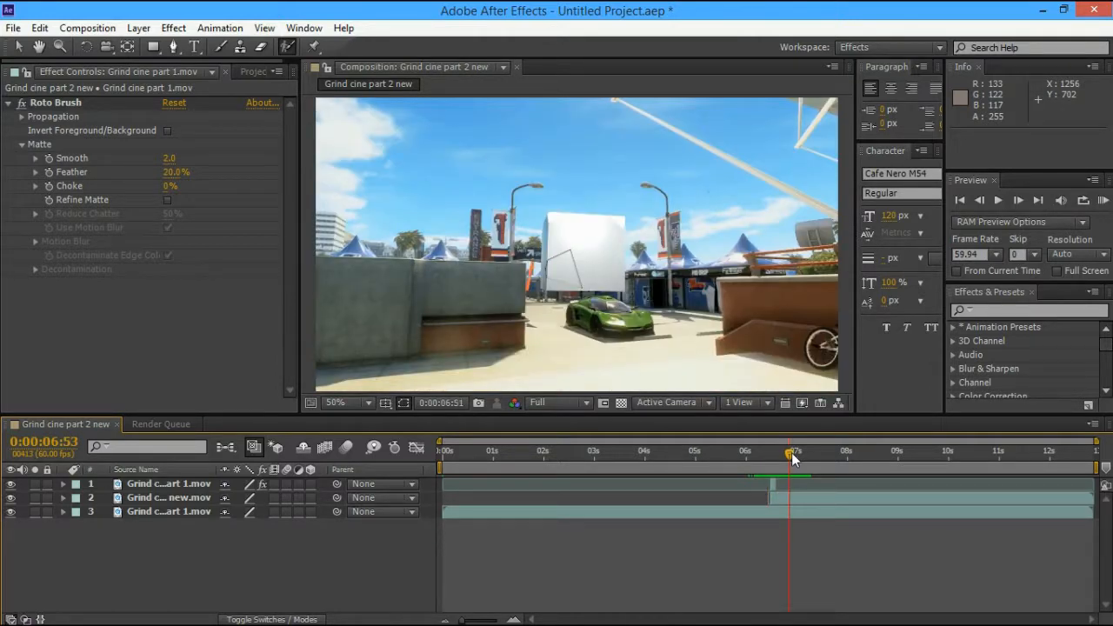
left_click_drag(791, 452, 762, 453)
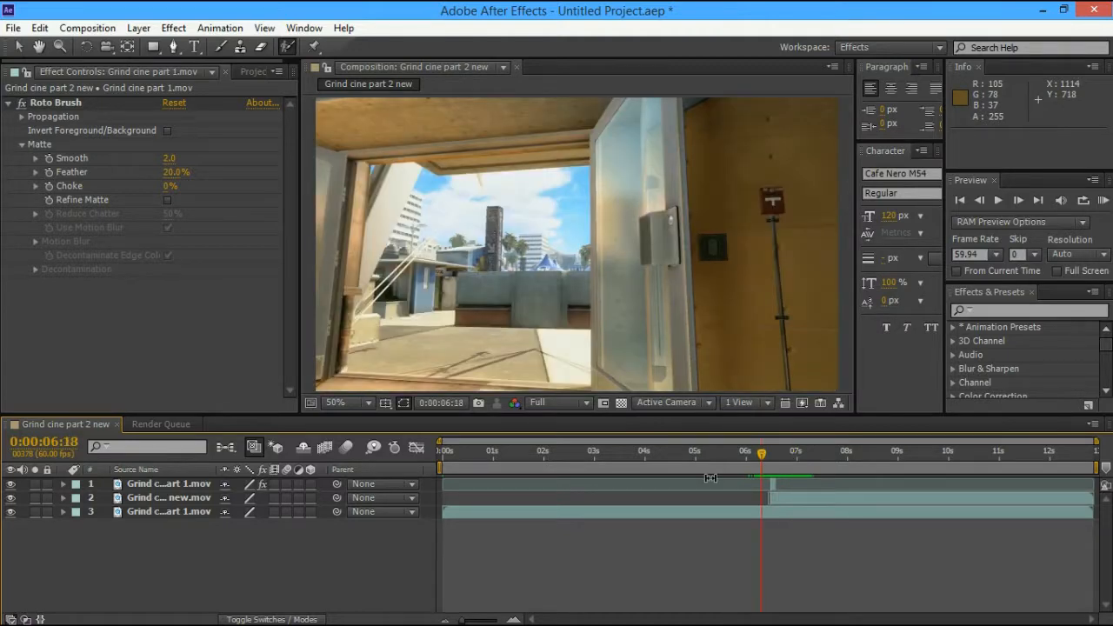
left_click(1102, 201)
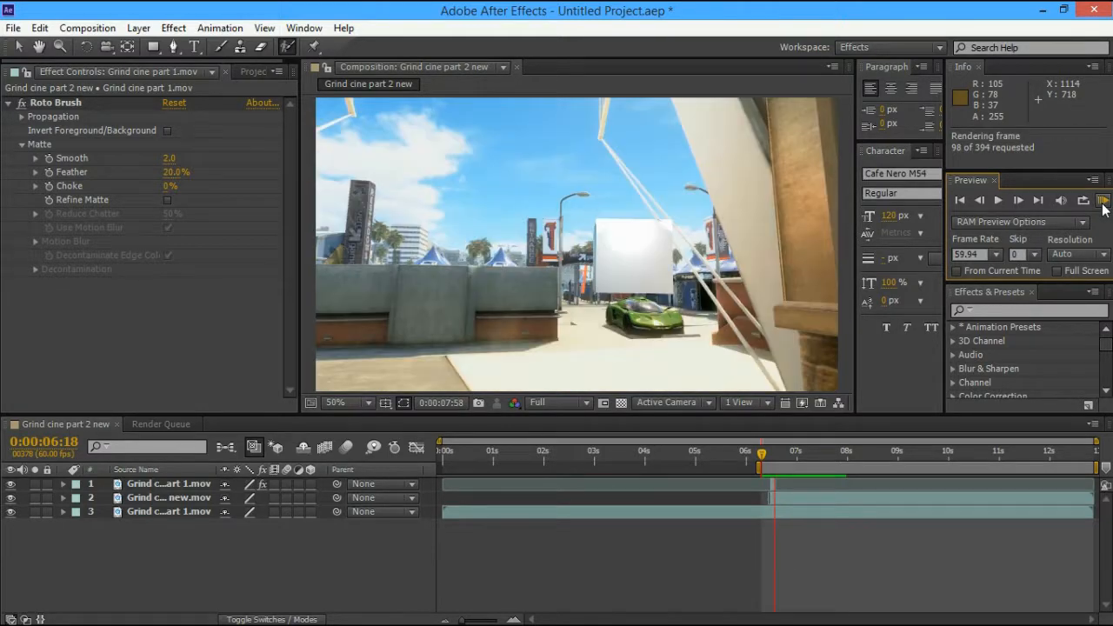
RAM-preview the shortened work area ending at 0:00:07:35
left_click(1101, 203)
left_click(1101, 204)
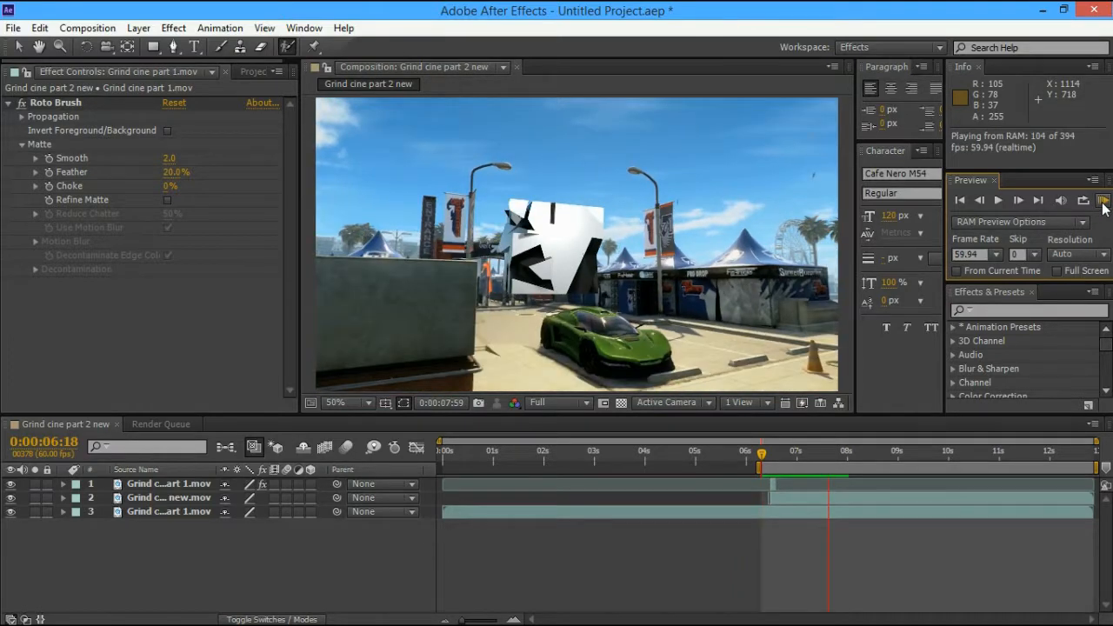
left_click(792, 456)
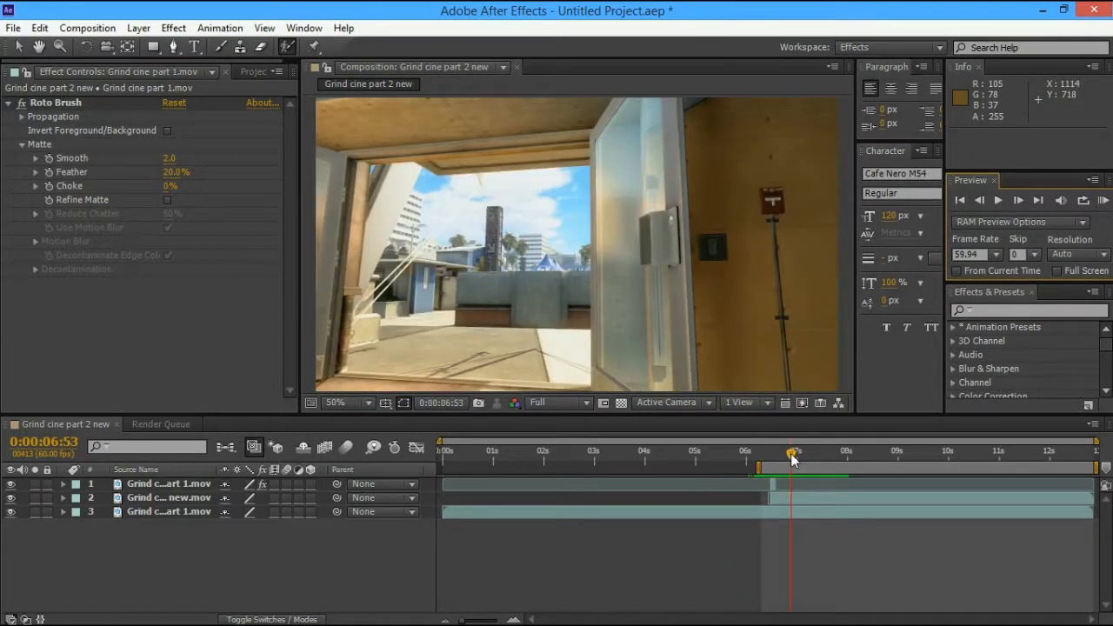
left_click_drag(792, 455, 826, 454)
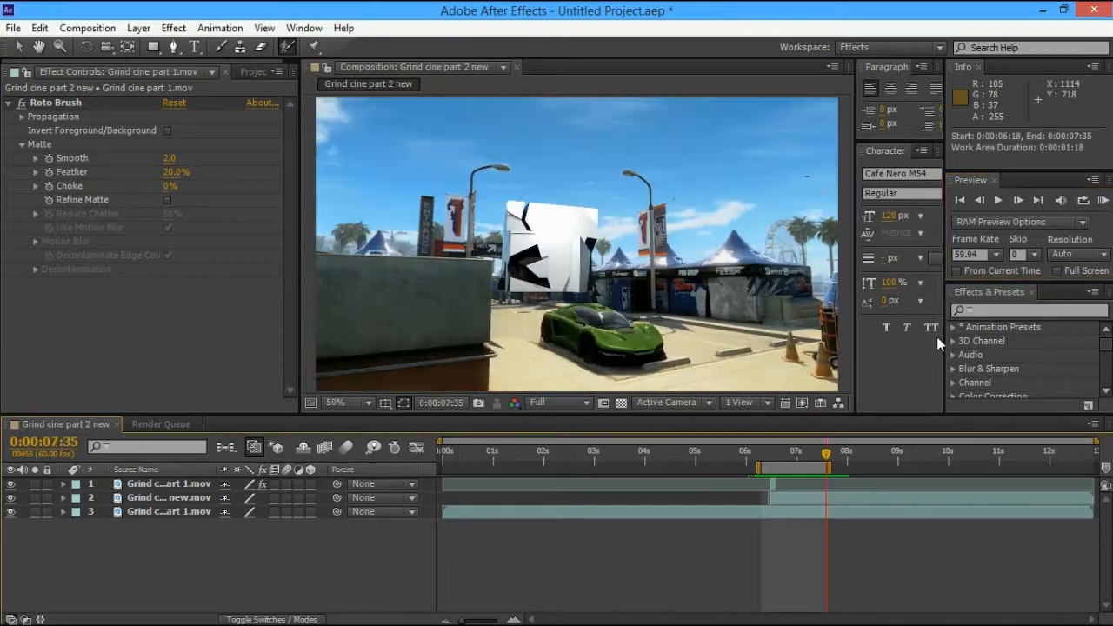
left_click(1101, 201)
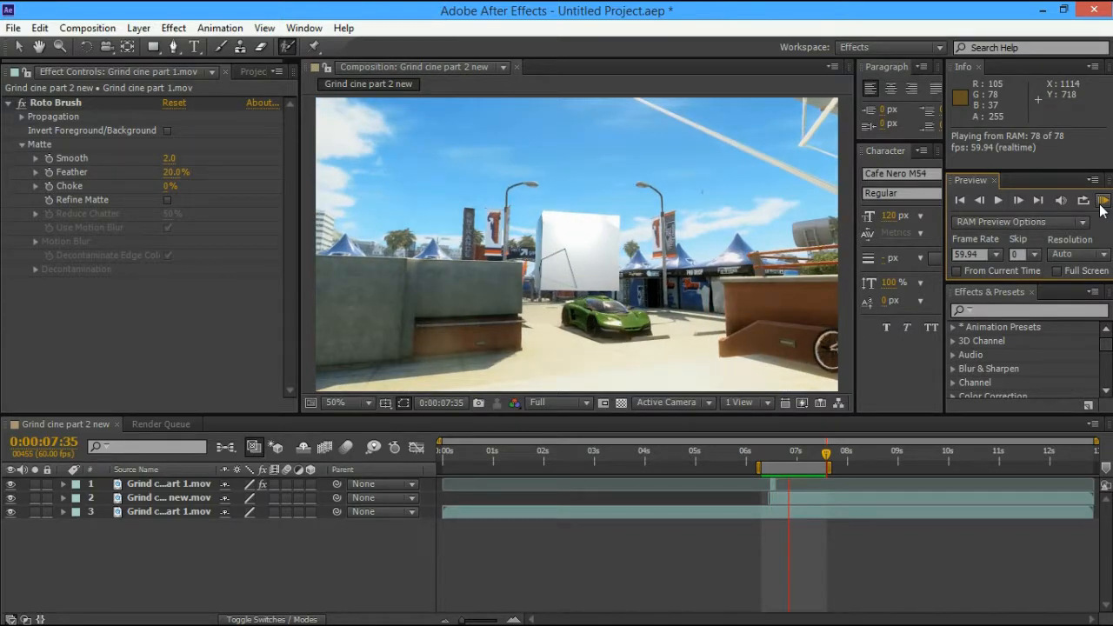
Scrub back to about 0:00:06:59 and paste the copied Grind cine part 1.mov layer
left_click(1103, 209)
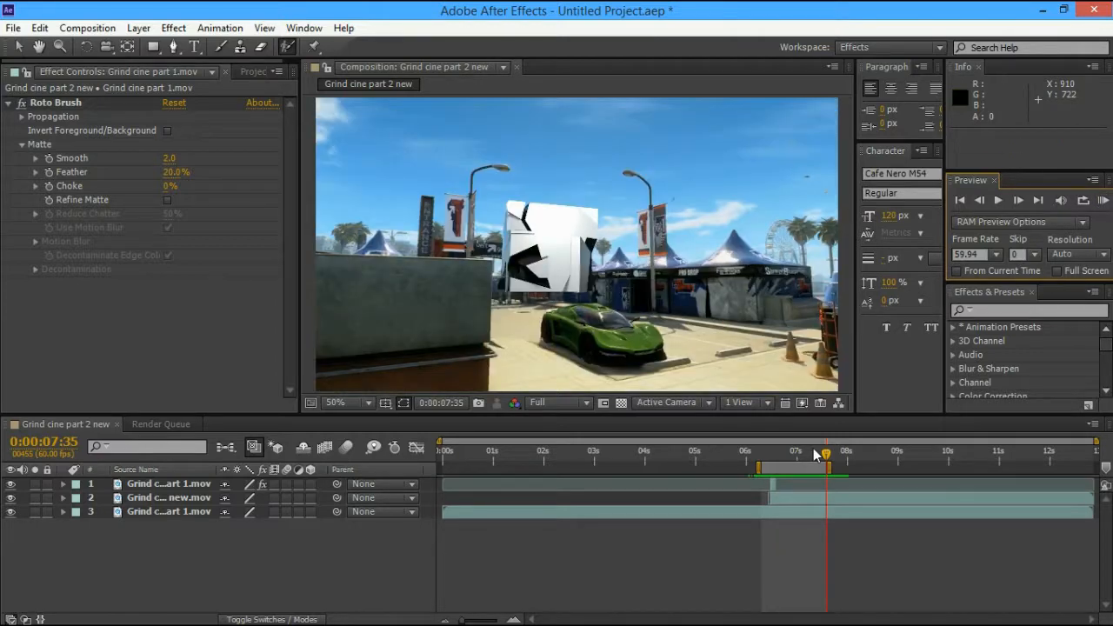
left_click(817, 454)
left_click_drag(820, 458, 797, 458)
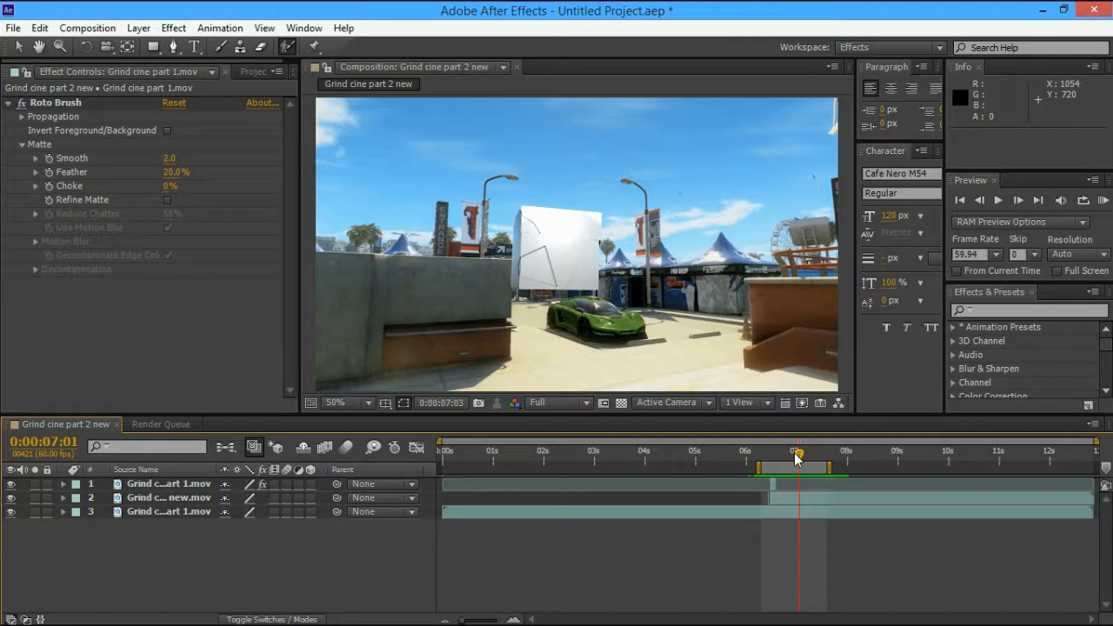
left_click_drag(796, 459, 793, 458)
key("ctrl+v")
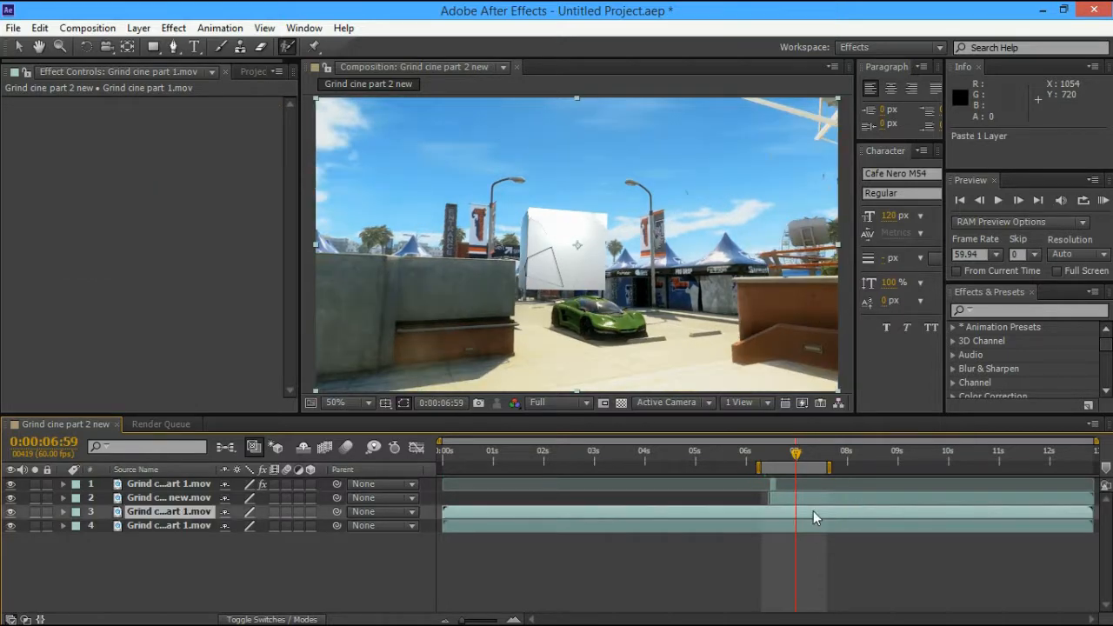
Move the Grind cine part 1.mov copy to the top of the stack and hide it
left_click(186, 514)
left_click_drag(184, 512, 184, 483)
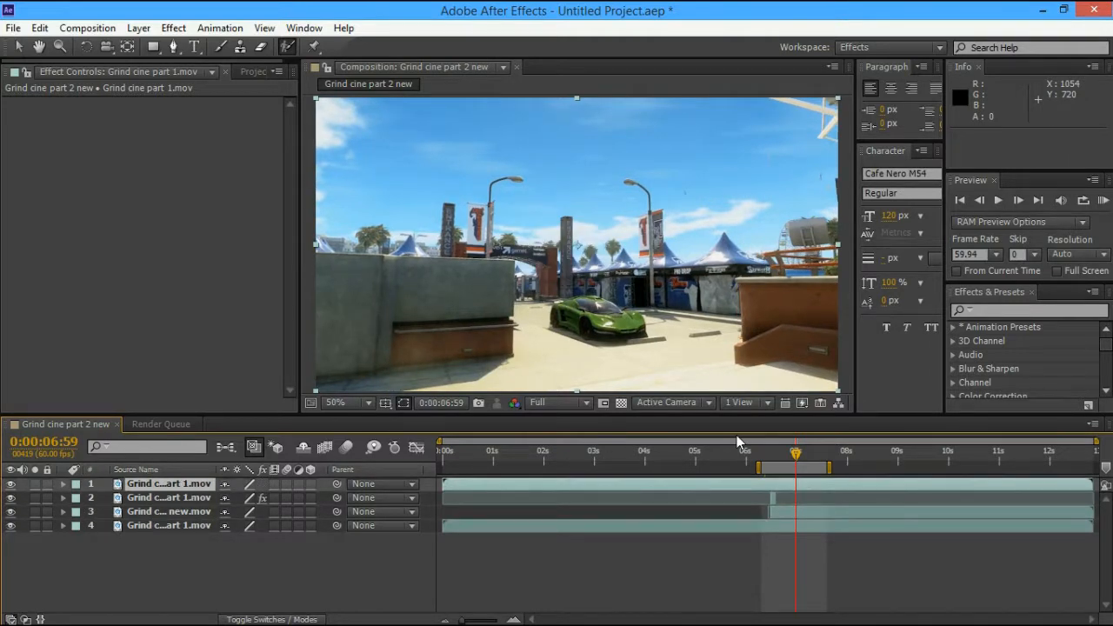
left_click(12, 484)
Split the top layer at 0:00:07:01, delete the first half, and select the trimmed layer
mouse_move(795, 452)
left_mouse_down()
mouse_move(782, 452)
mouse_move(798, 459)
left_mouse_up()
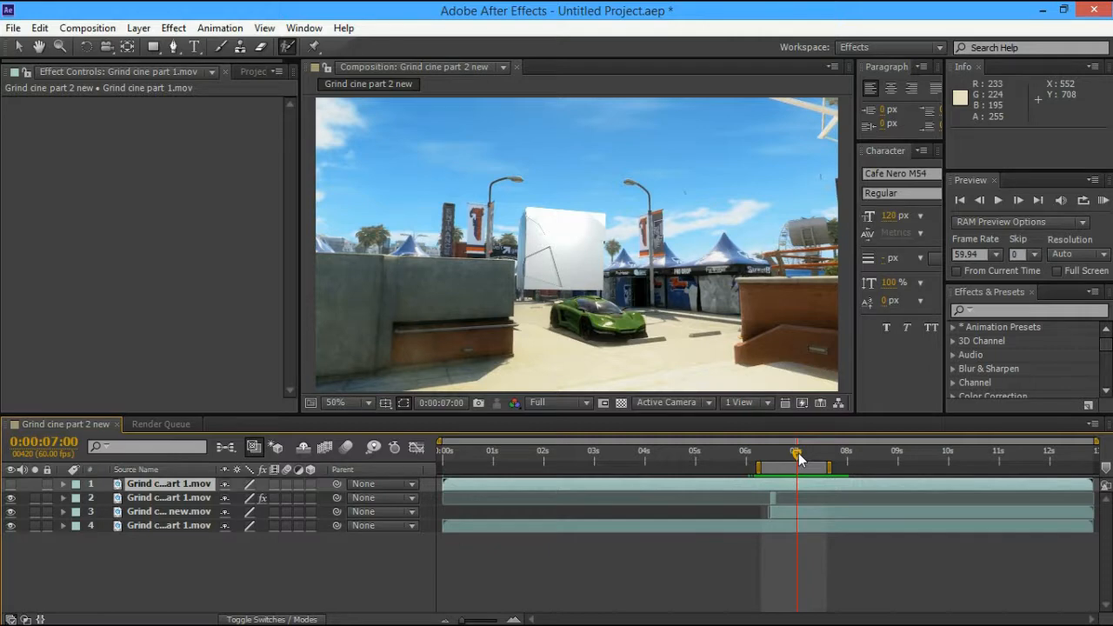
left_click_drag(798, 456, 799, 458)
key("ctrl+shift+d")
left_click(839, 492)
key("Delete")
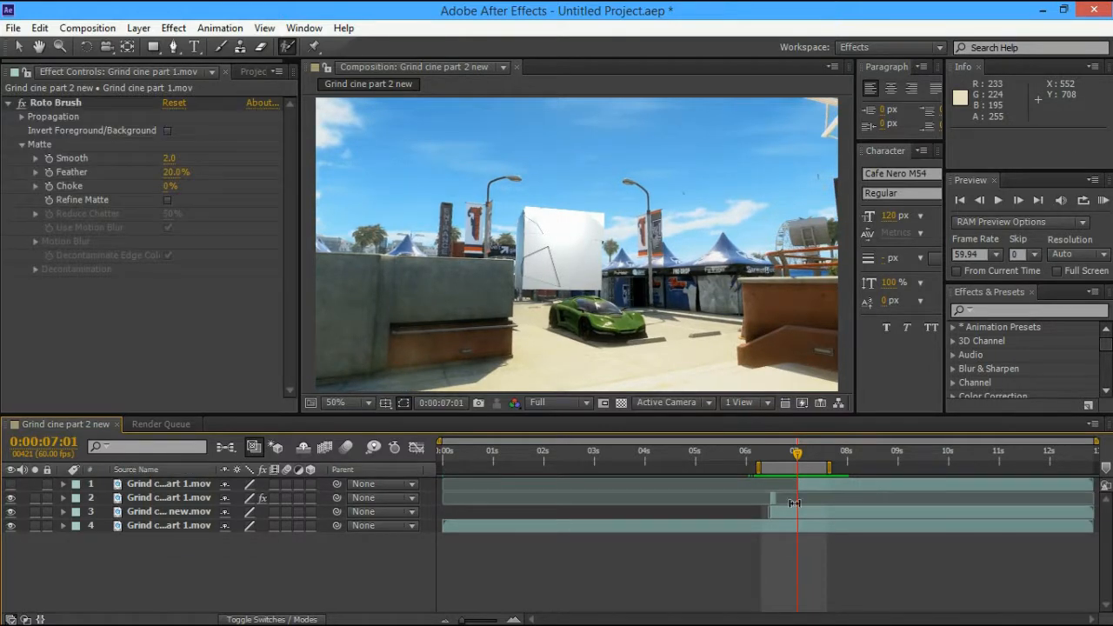
left_click(261, 483)
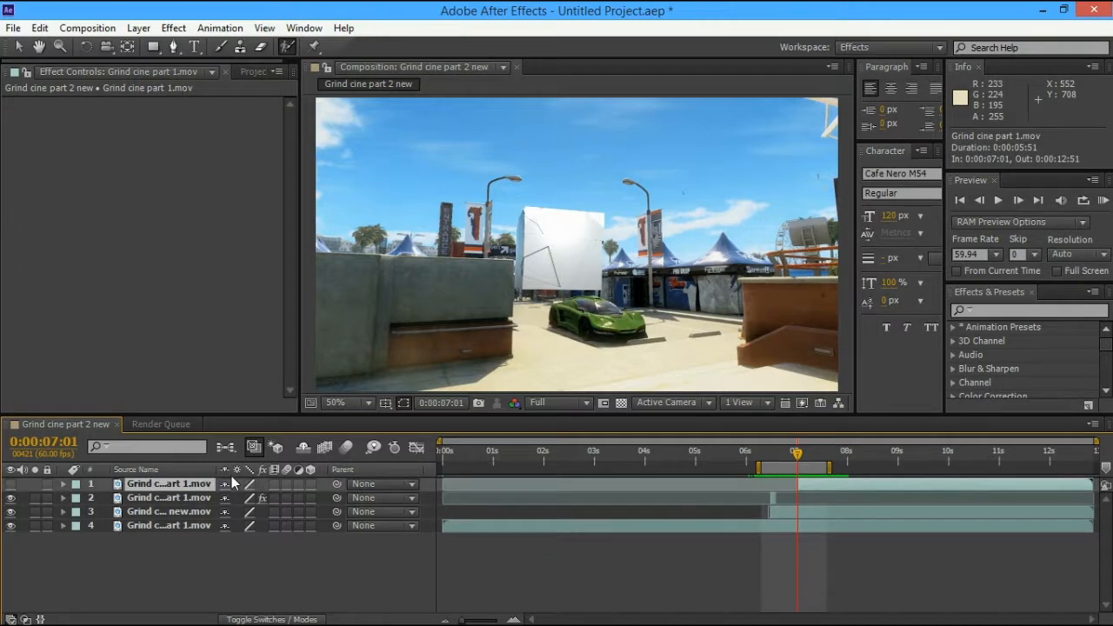
Open the trimmed top footage layer in its Layer viewer, make it visible, and zoom in
double_click(201, 485)
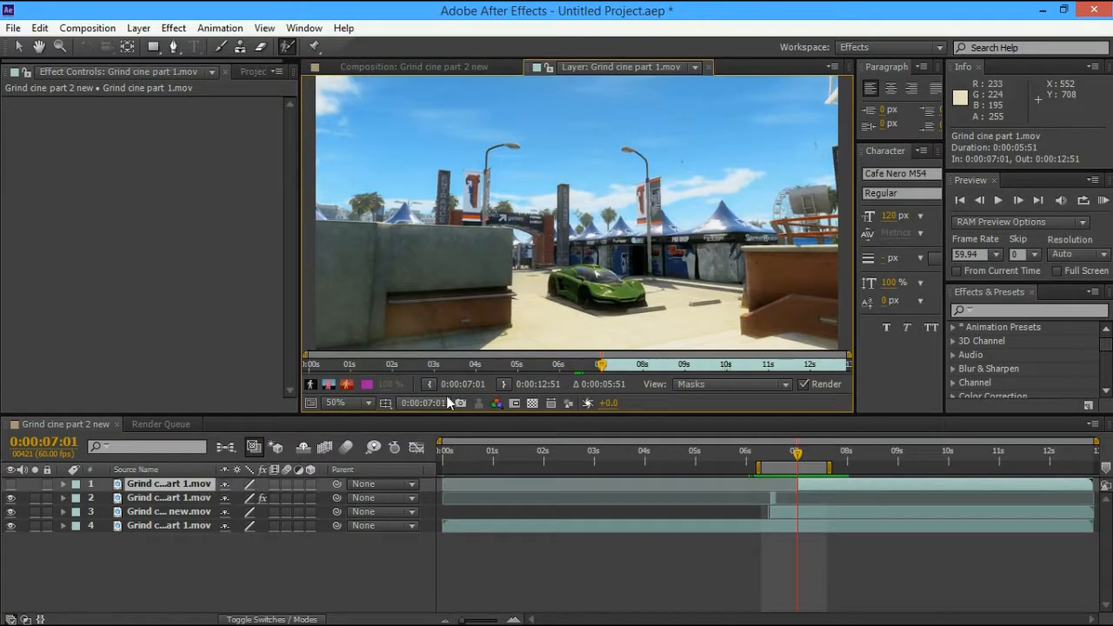
left_click(11, 483)
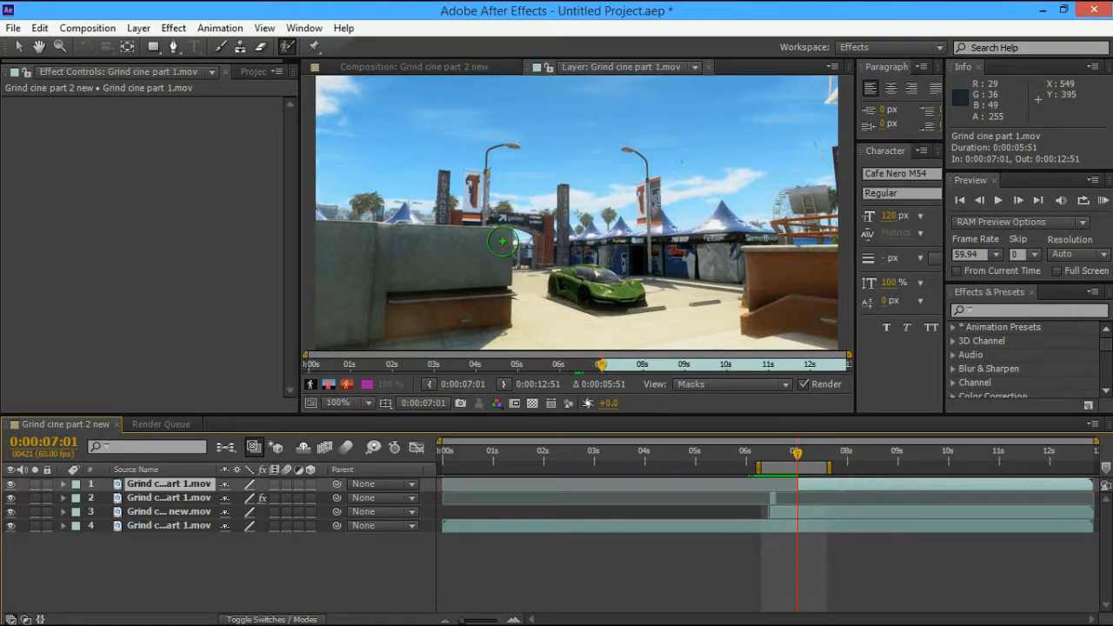
scroll(502, 236, "up", 2)
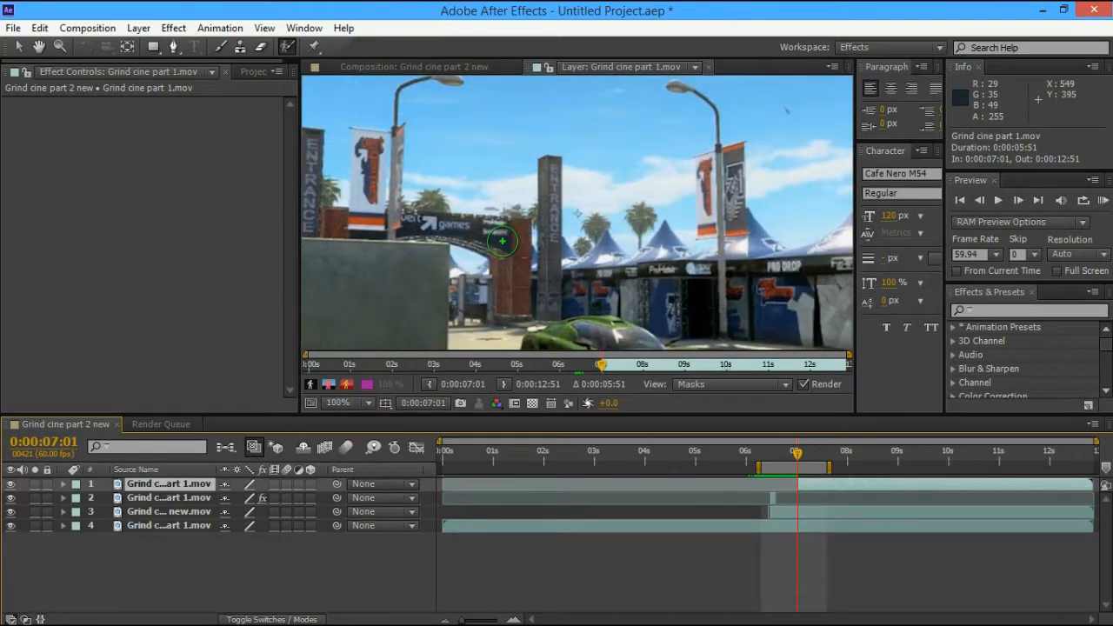
key("h")
Pan to the concrete wall's right end and paint a Roto Brush foreground stroke down it
key("alt+w")
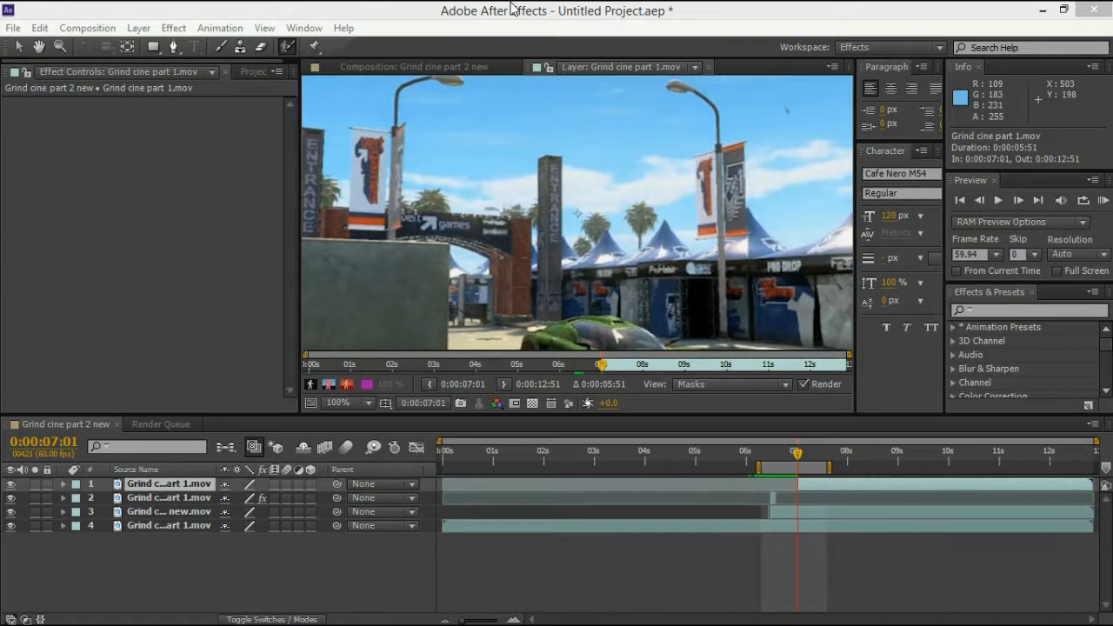
key("h")
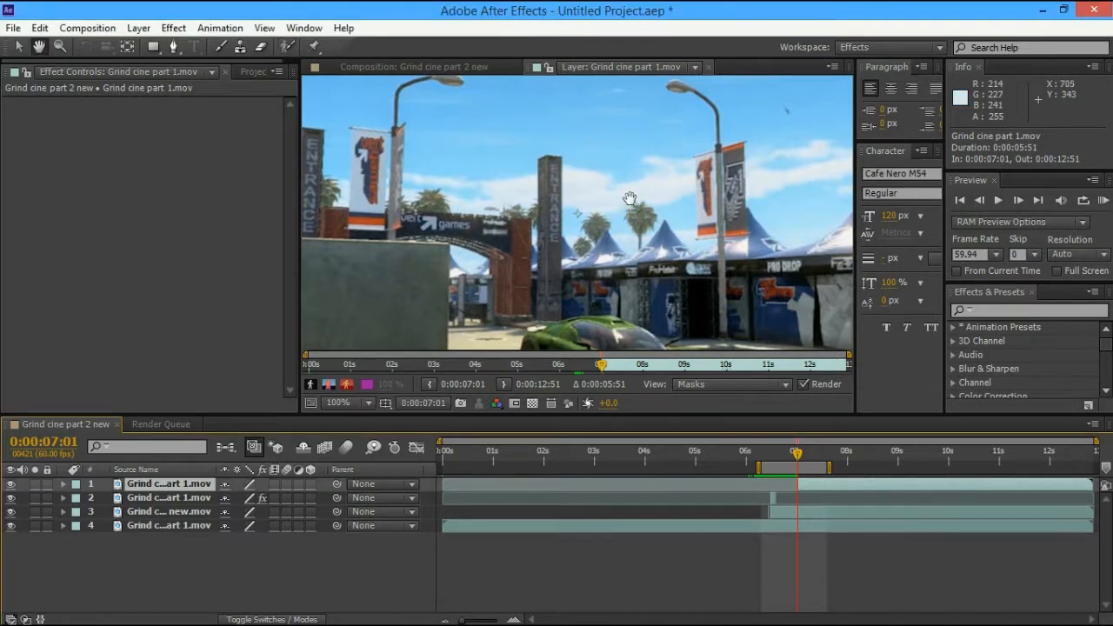
left_click_drag(606, 216, 657, 164)
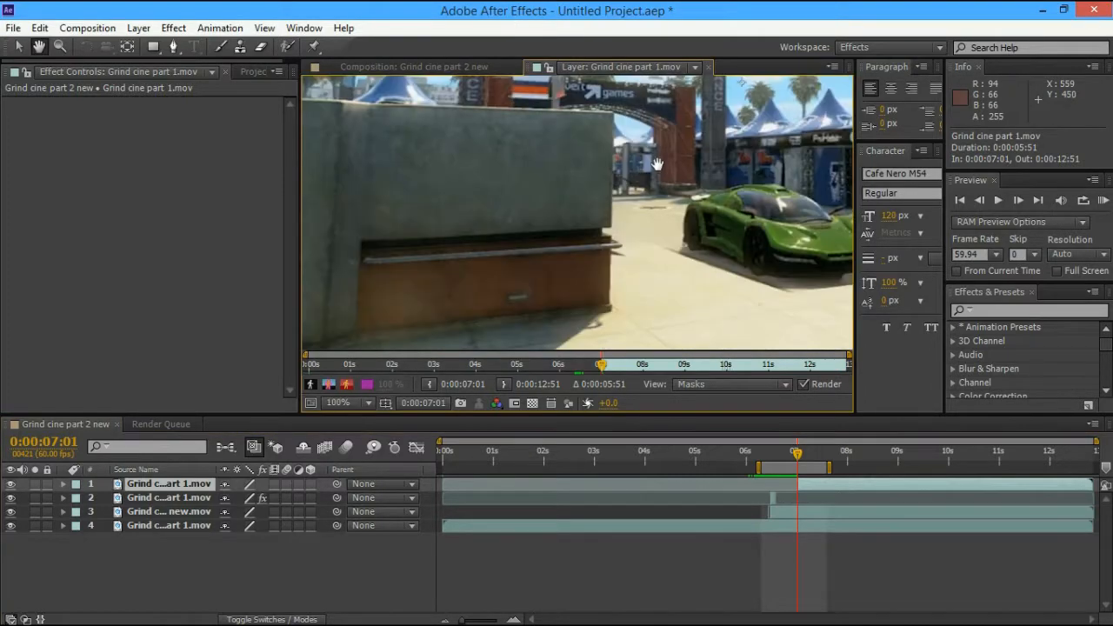
left_click_drag(544, 163, 548, 164)
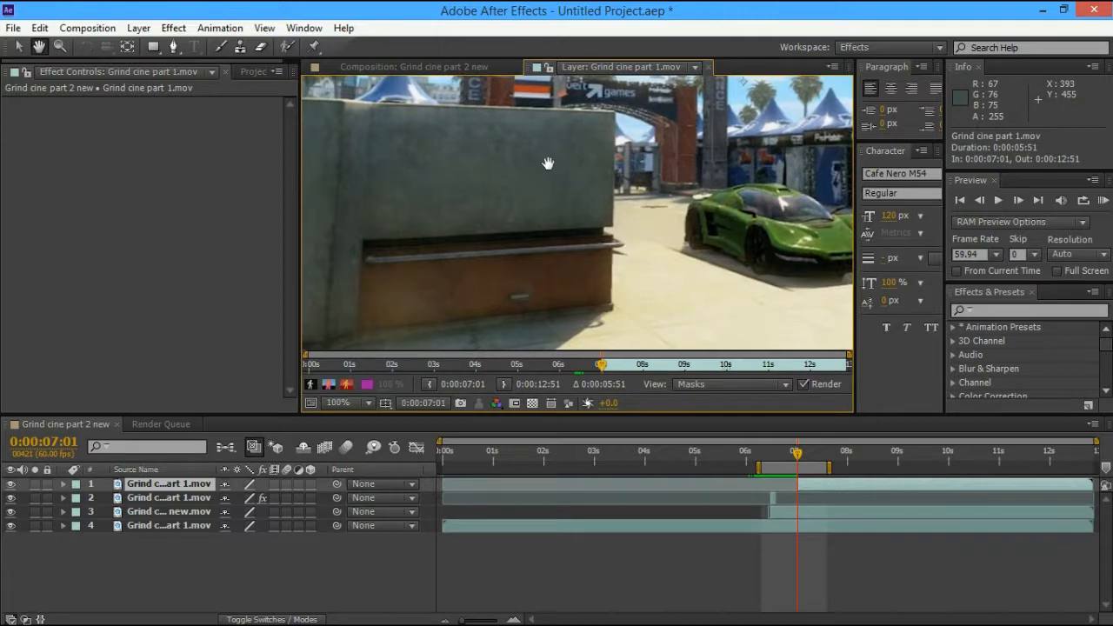
left_click_drag(548, 164, 532, 178)
key("alt+w")
left_click_drag(576, 142, 560, 217)
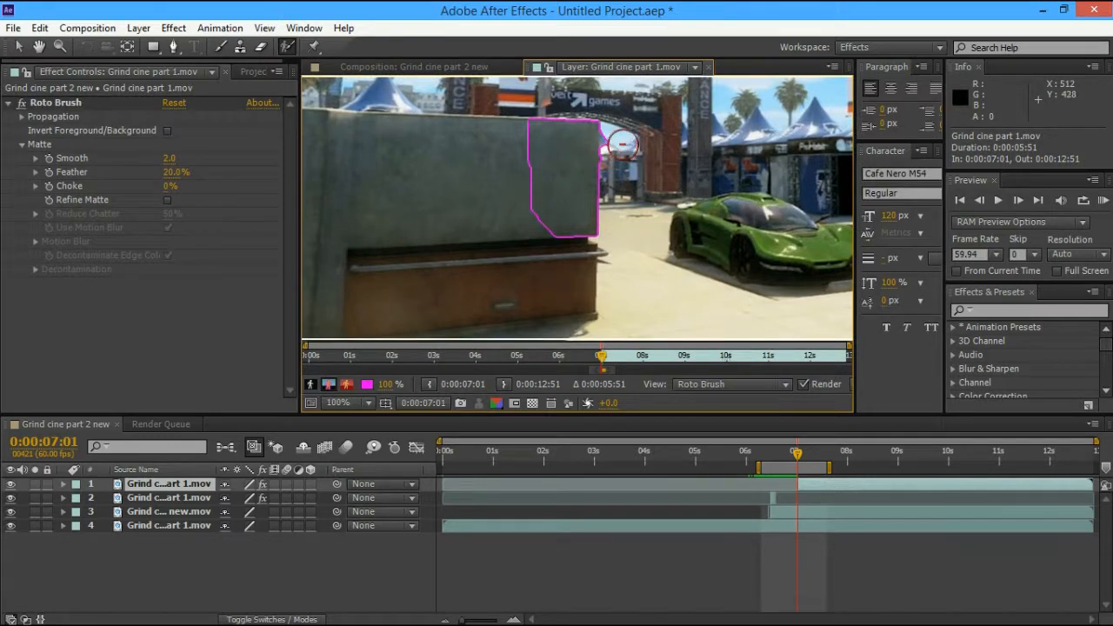
Subtract background beside the wall edge and propagate the outline forward to 0:00:07:05
left_click(619, 141, "alt")
left_click(616, 136, "alt")
left_click(616, 164, "alt")
left_click(1018, 200)
left_click(1018, 200)
left_click(1018, 200)
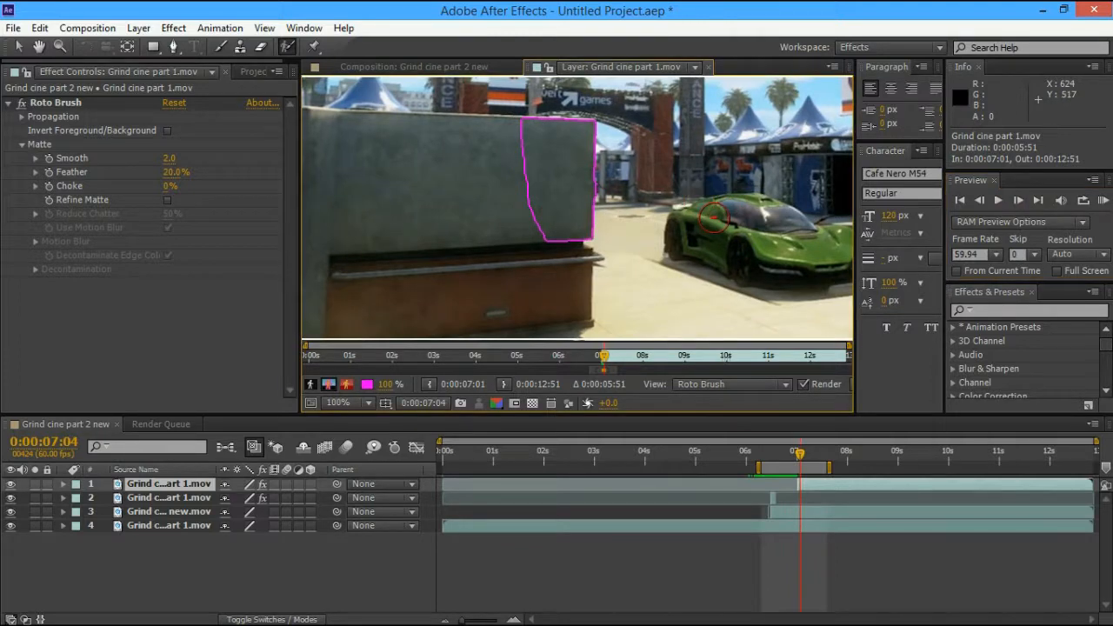
left_click(1014, 200)
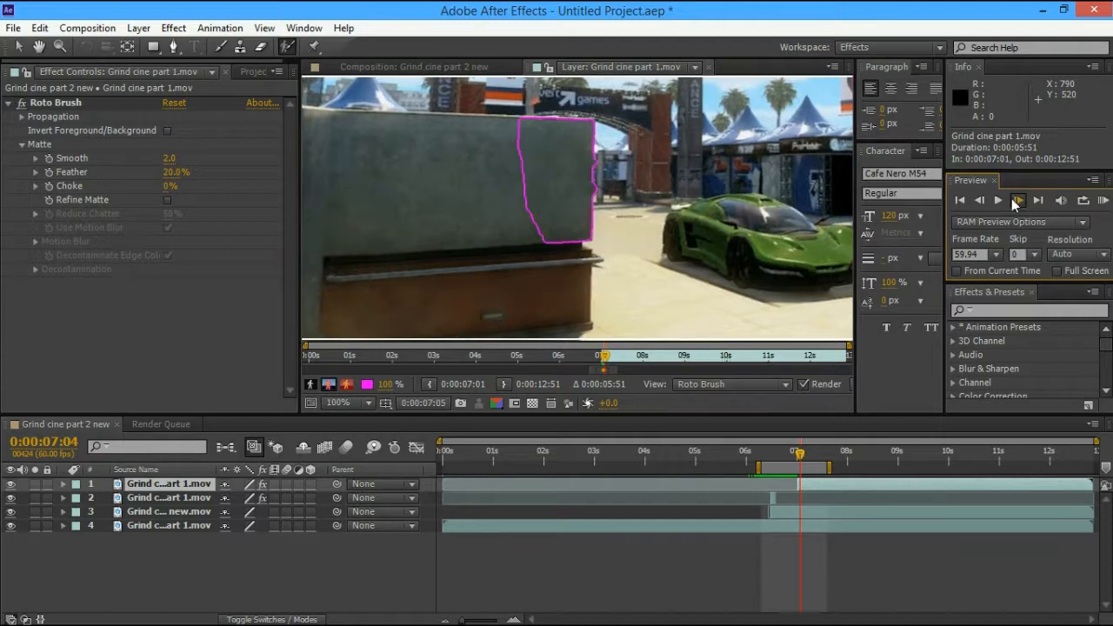
Keep trimming background off the outline's right edge while stepping past 0:00:07:07
left_click(609, 162, "alt")
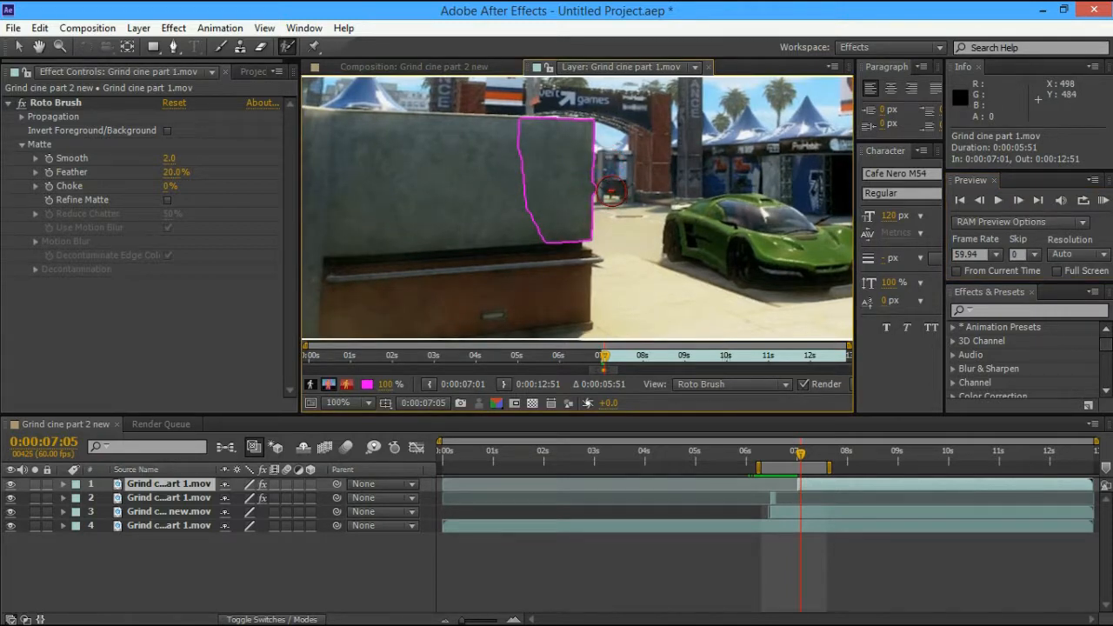
left_click(610, 189, "alt")
left_click(1017, 202)
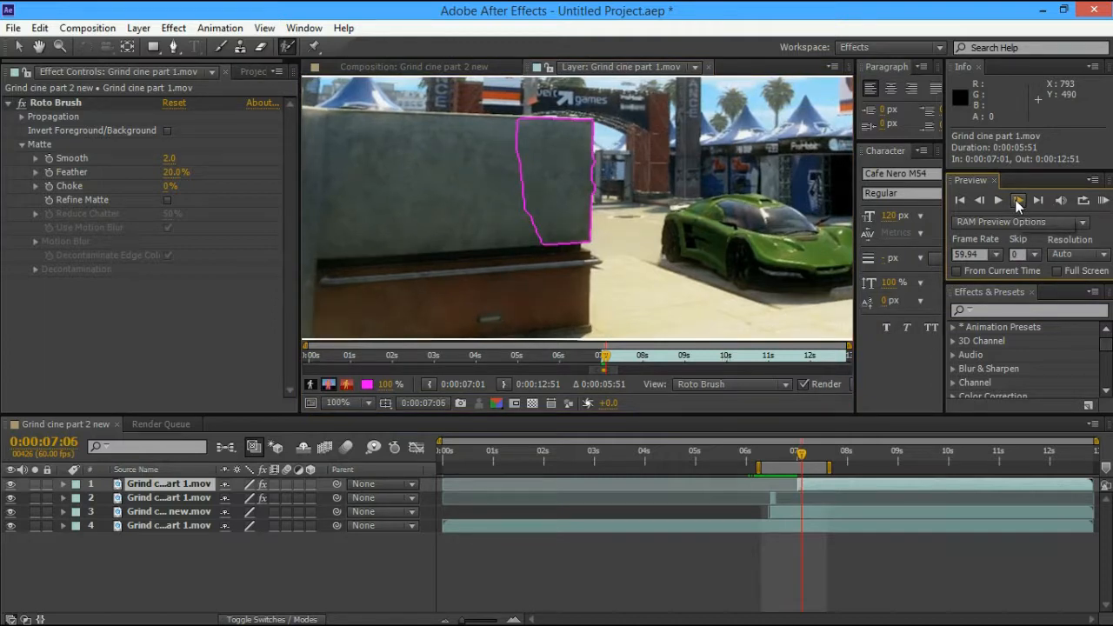
left_click(607, 163, "alt")
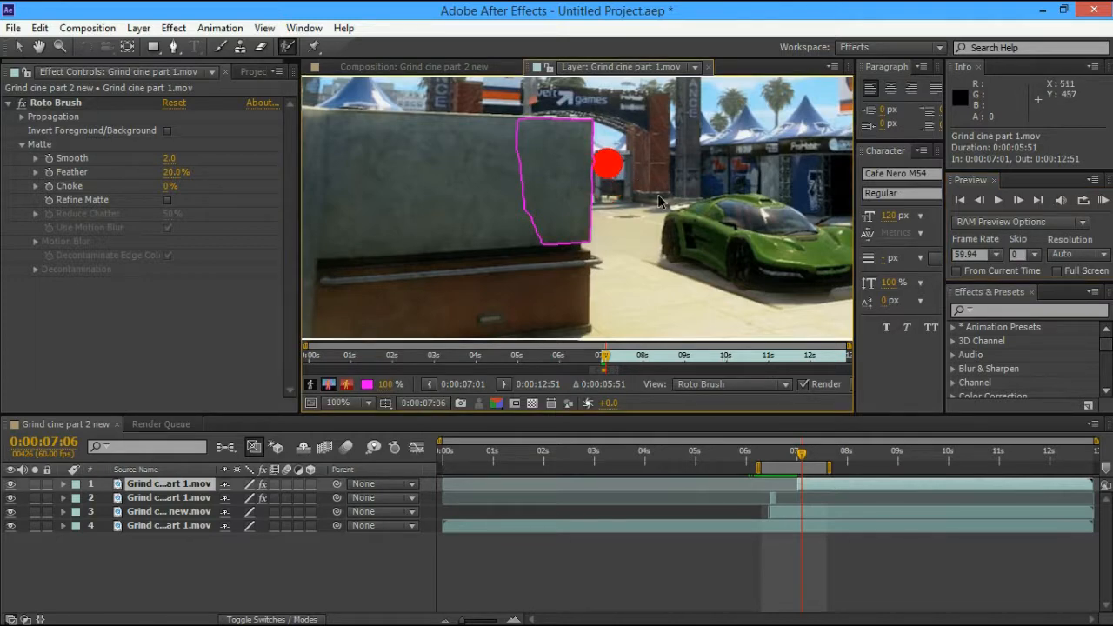
left_click(1018, 200)
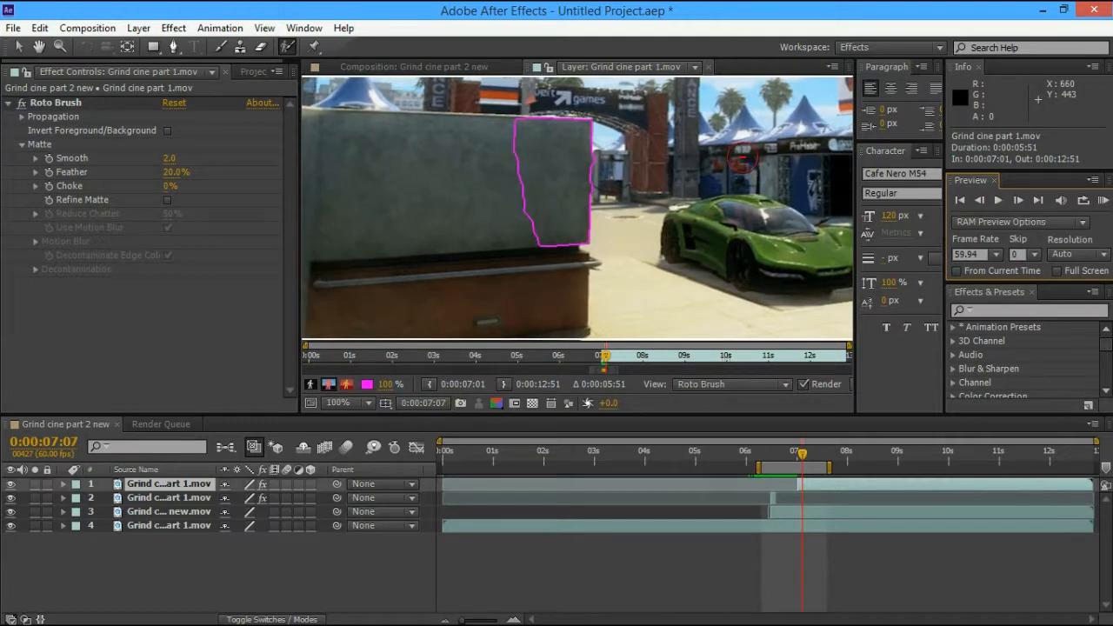
left_click(609, 165, "alt")
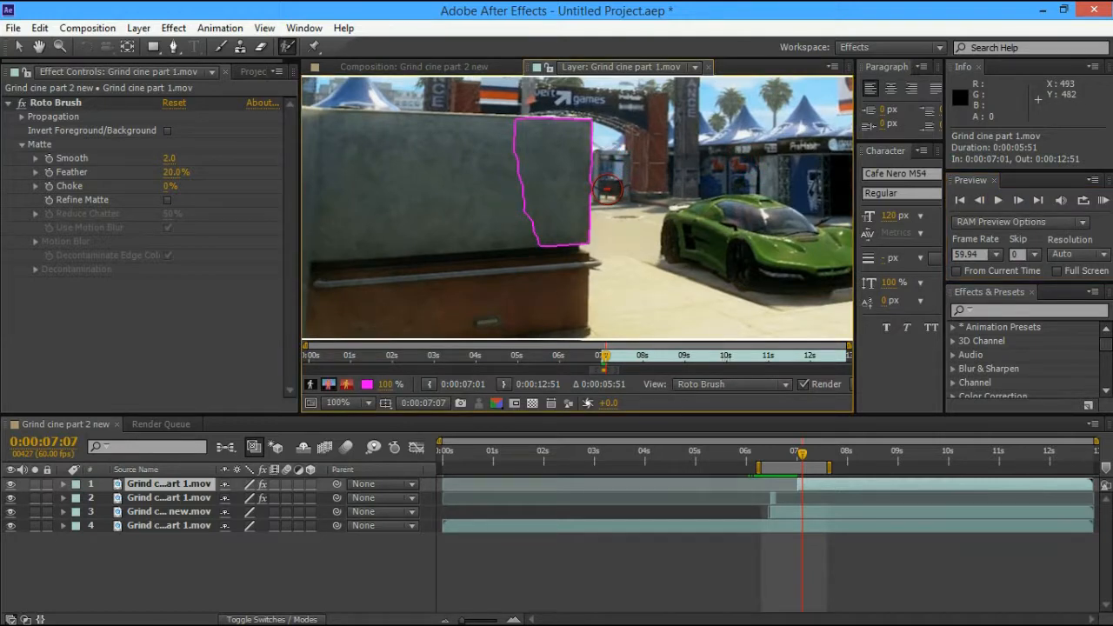
left_click(1012, 201)
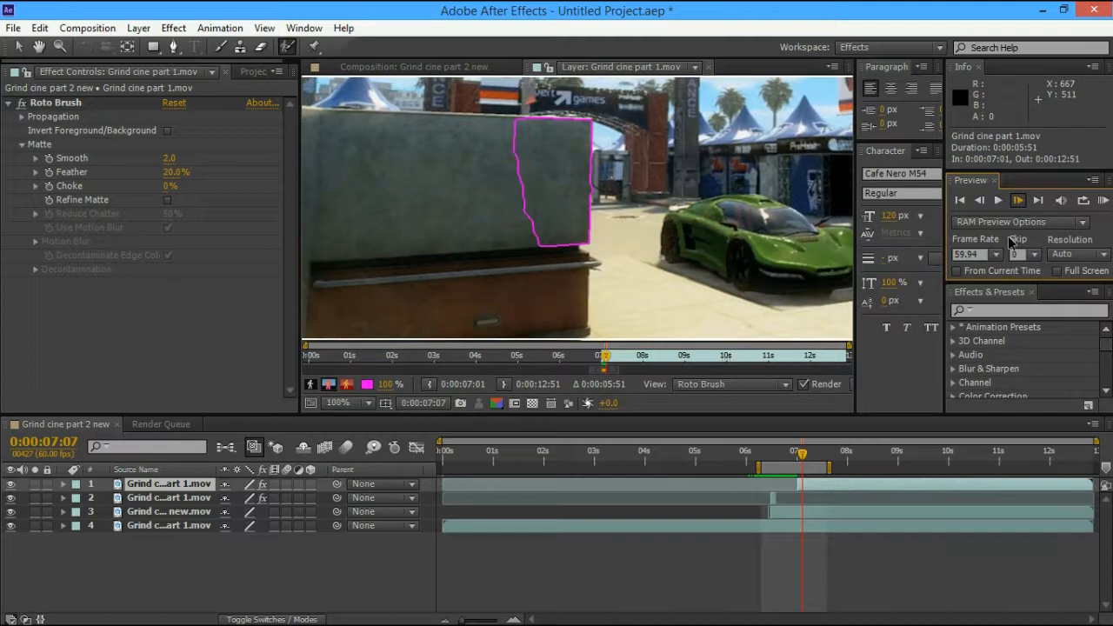
Step to 0:00:07:10, trimming background off the outline's right edge and adding wall area back
key("Page_Down")
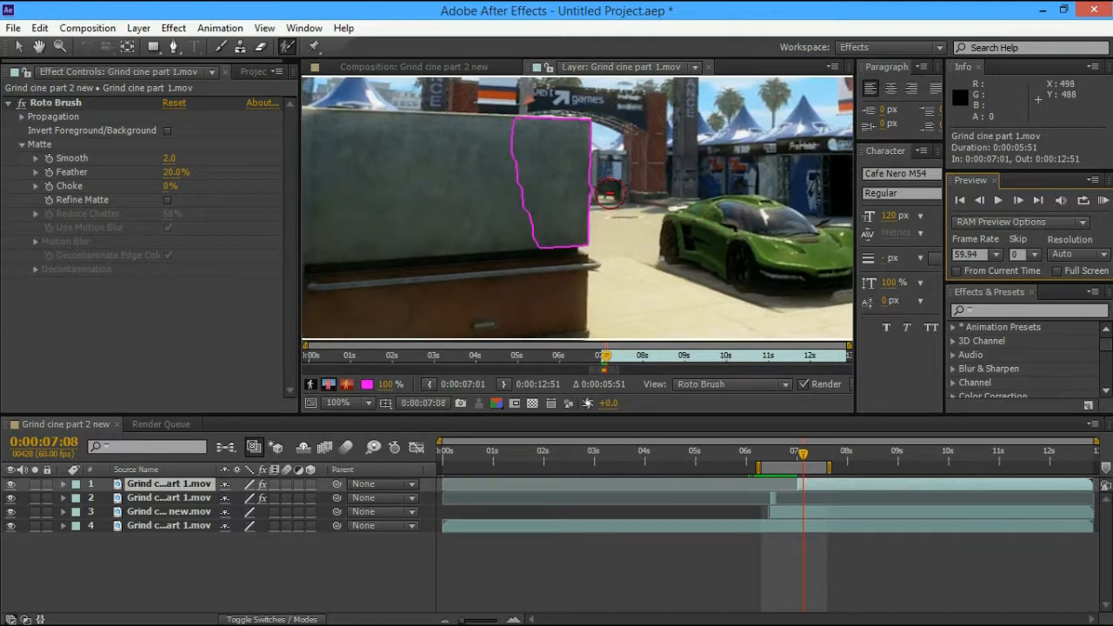
left_click(605, 191, "alt")
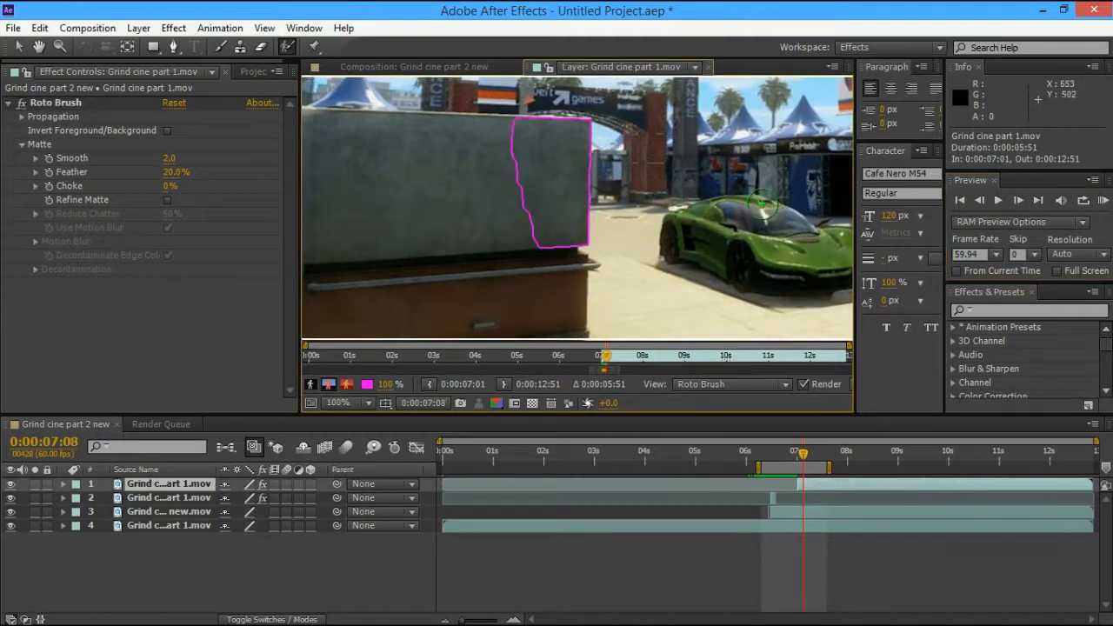
left_click(1018, 200)
left_click(1018, 199)
left_click(1018, 200)
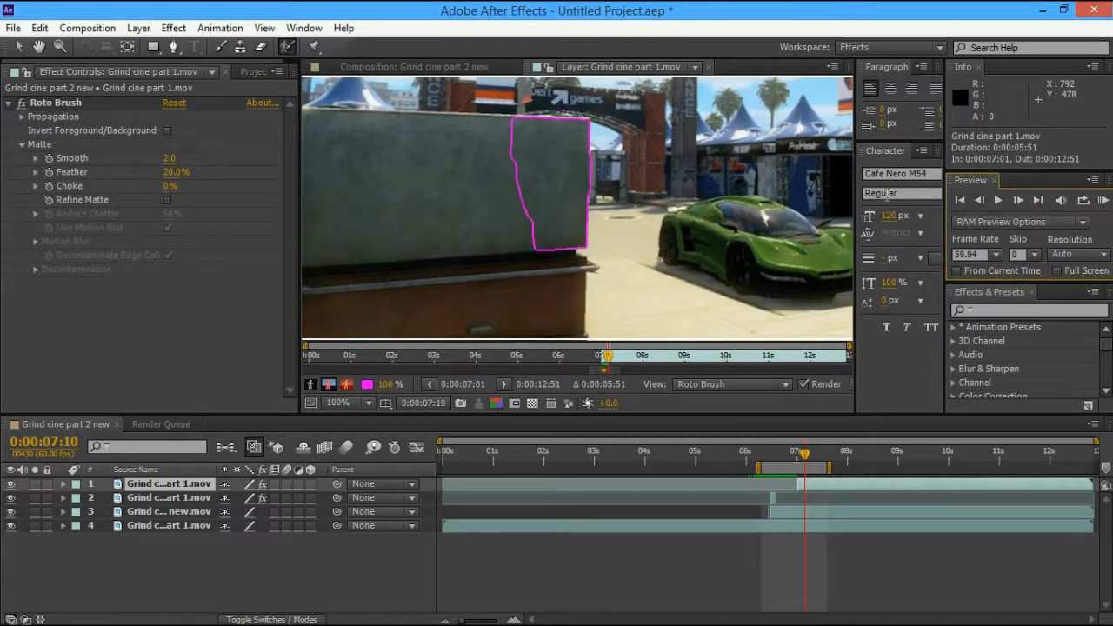
left_click(604, 190, "alt")
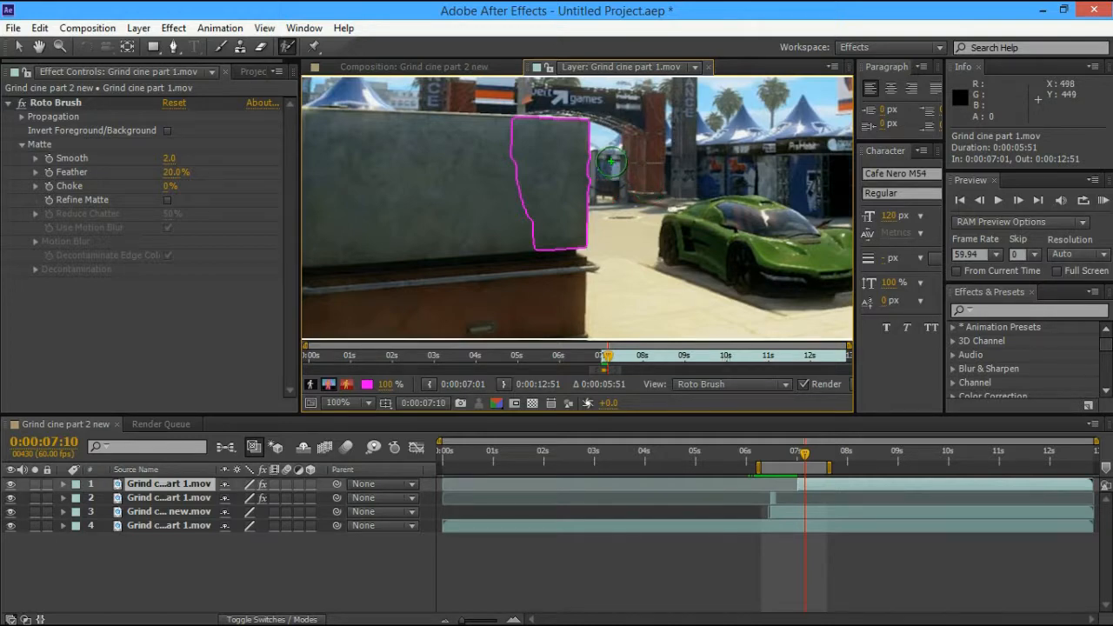
left_click(605, 165, "alt")
left_click(571, 171)
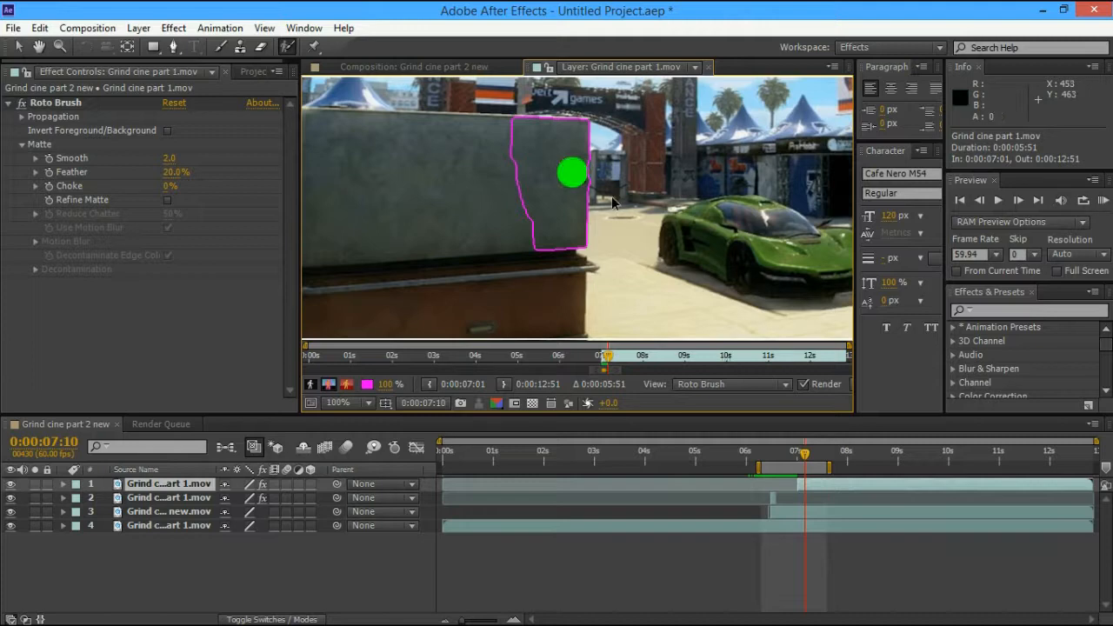
left_click(571, 170)
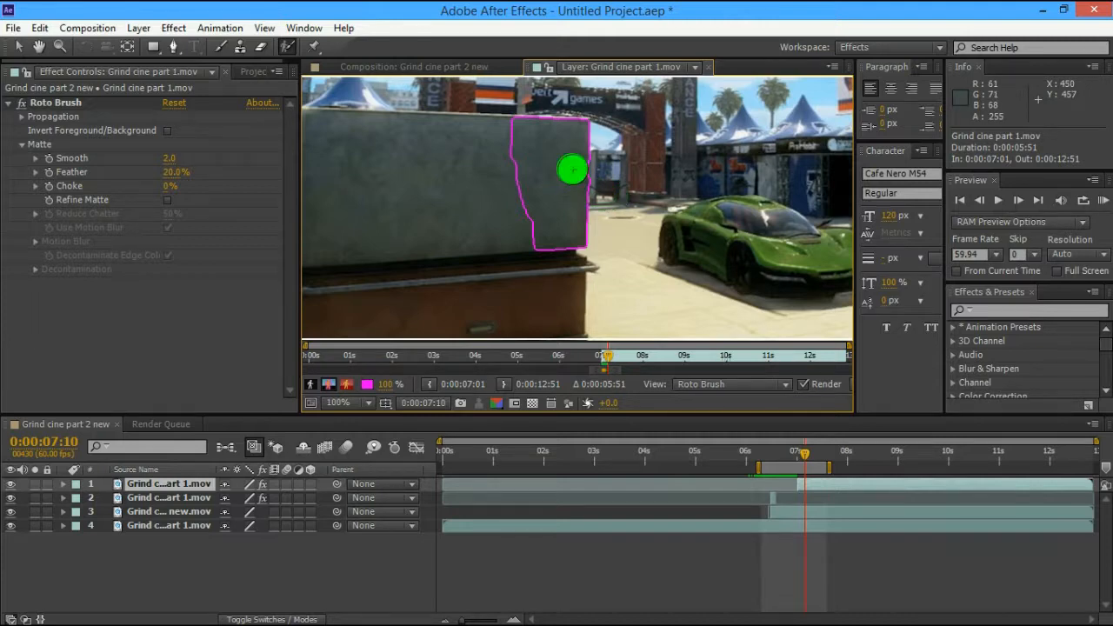
Advance past 0:00:07:12, marking the area right of the pillar as background
left_click(1018, 201)
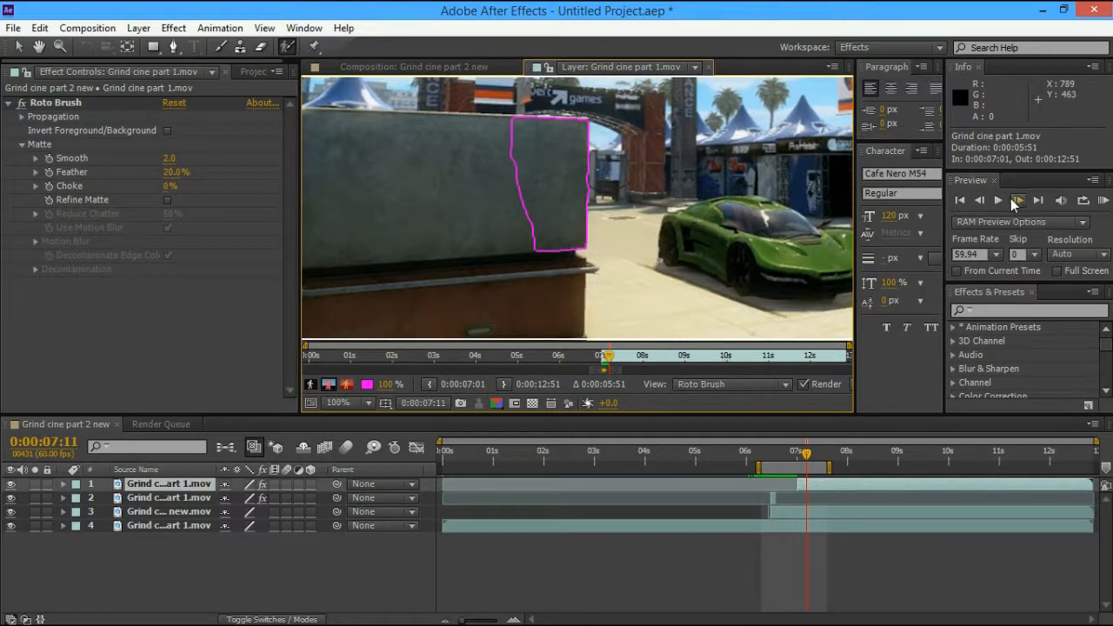
left_click(1017, 199)
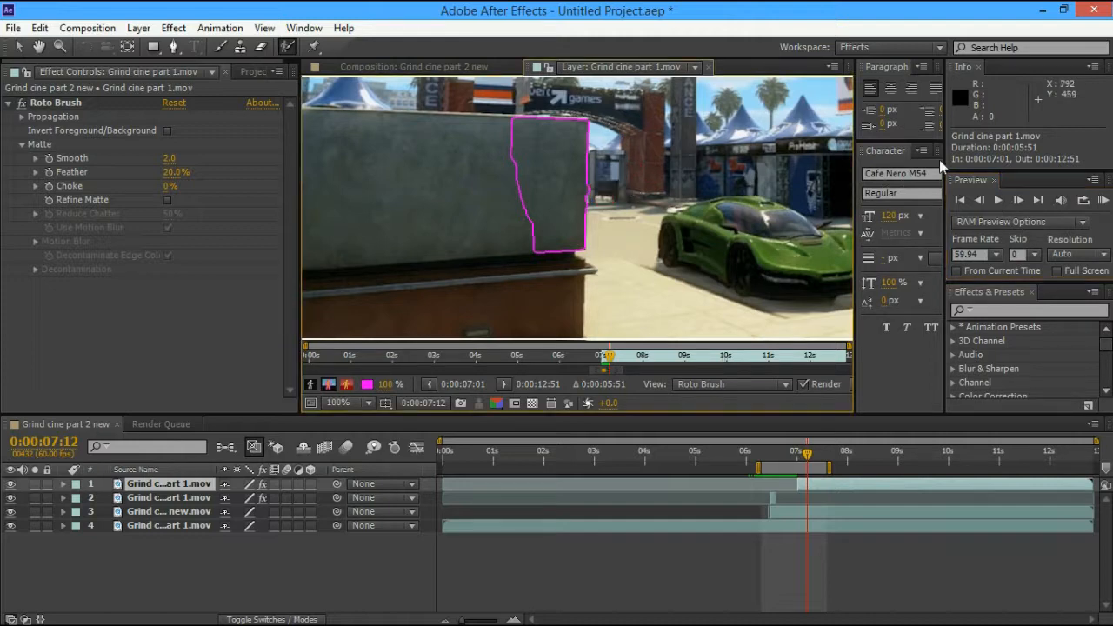
left_click(1018, 200)
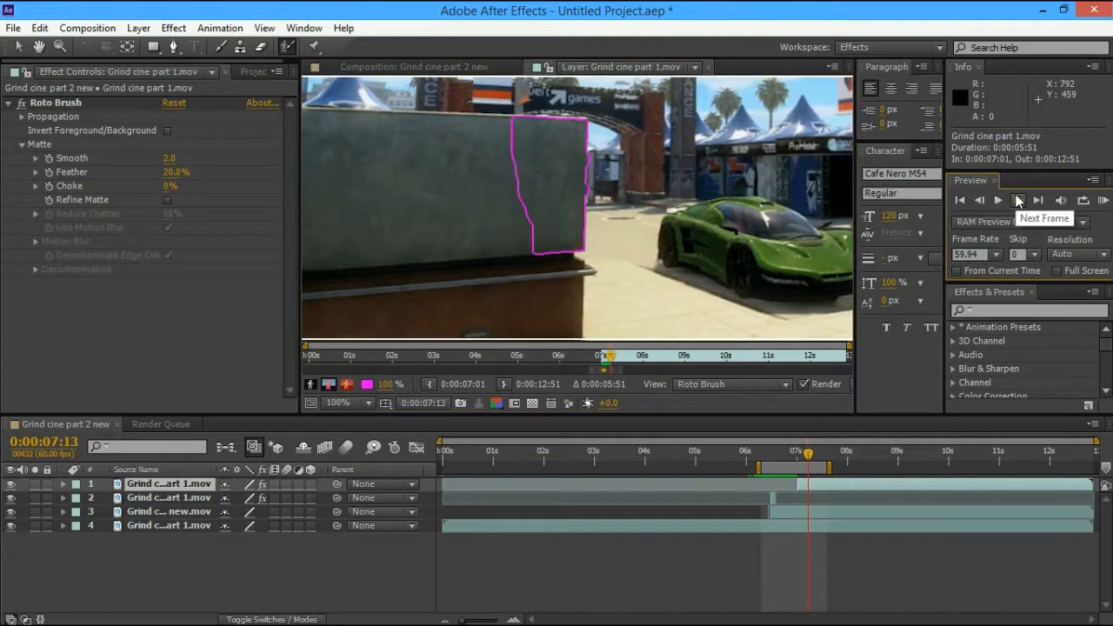
left_click(601, 163, "alt")
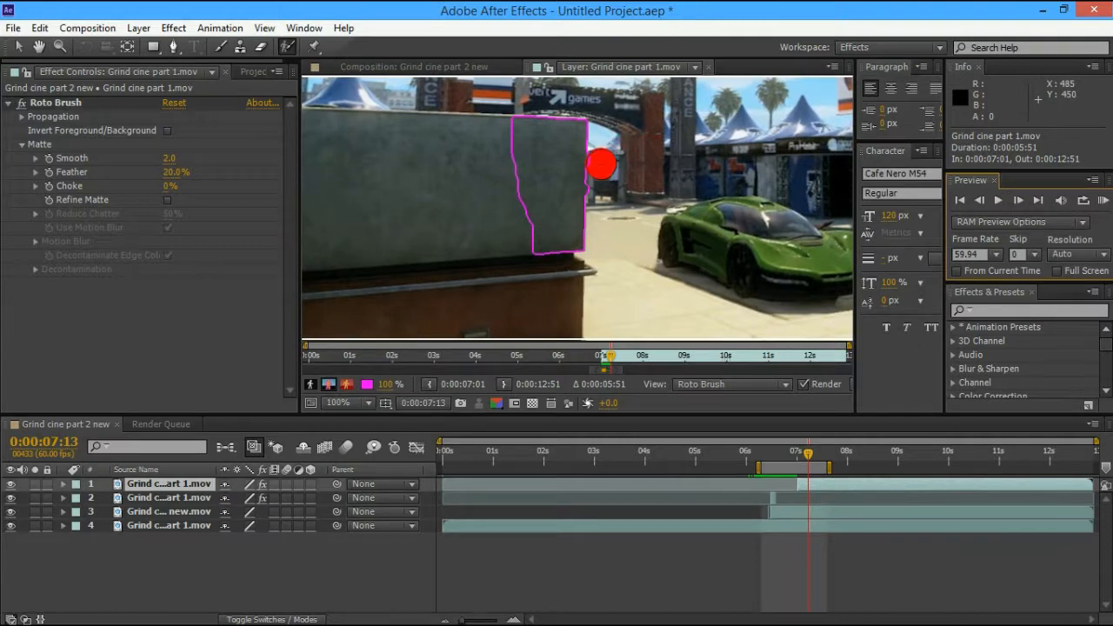
left_click(601, 184, "alt")
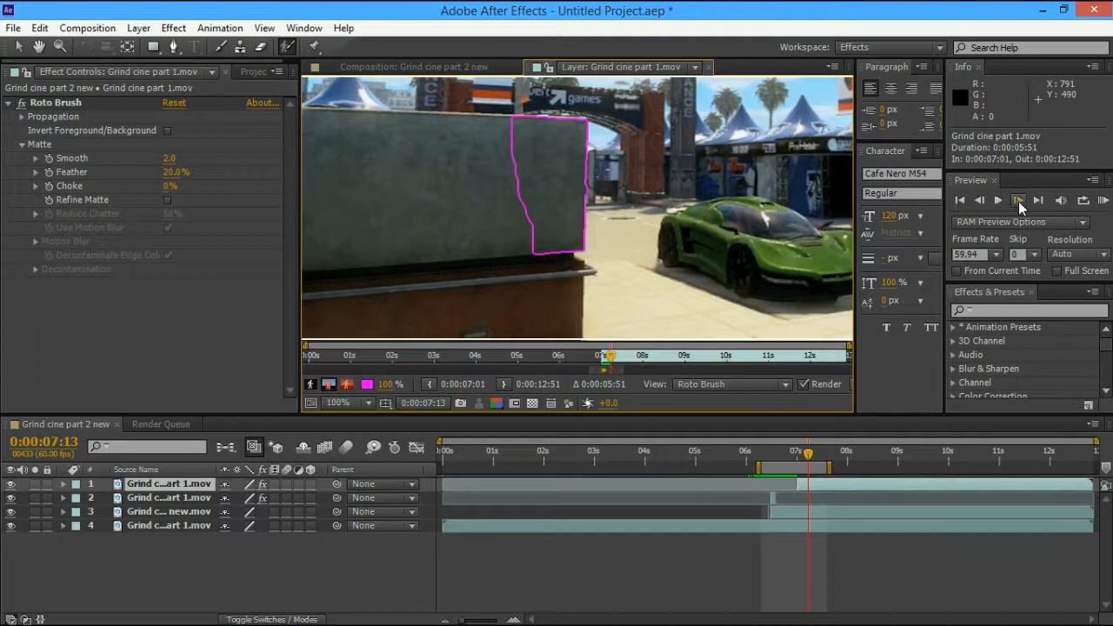
left_click(1017, 201)
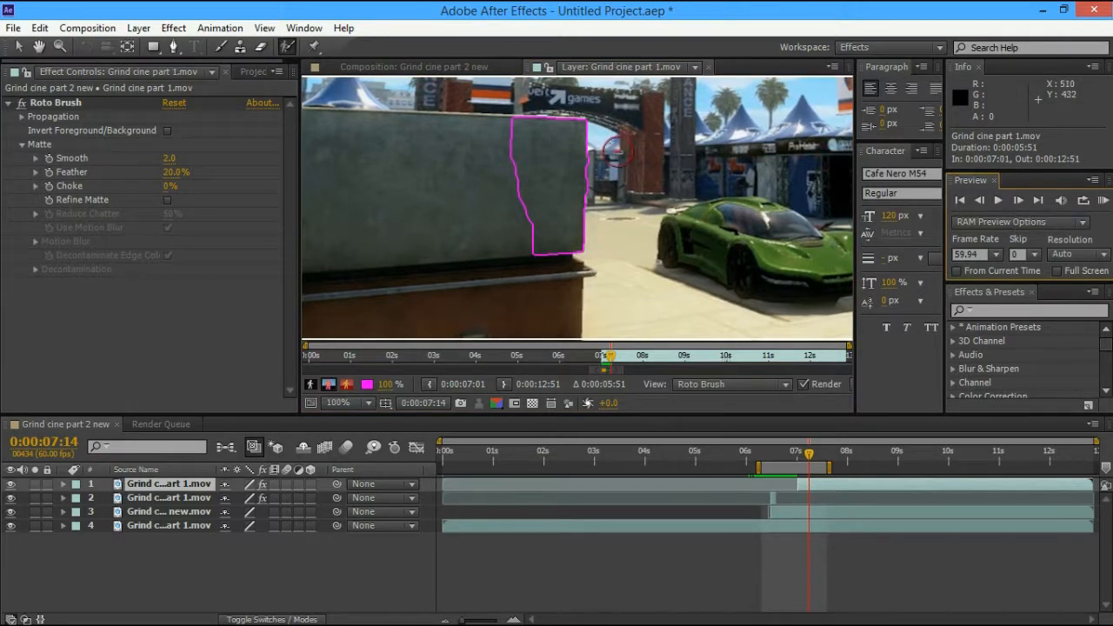
left_click(602, 164, "alt")
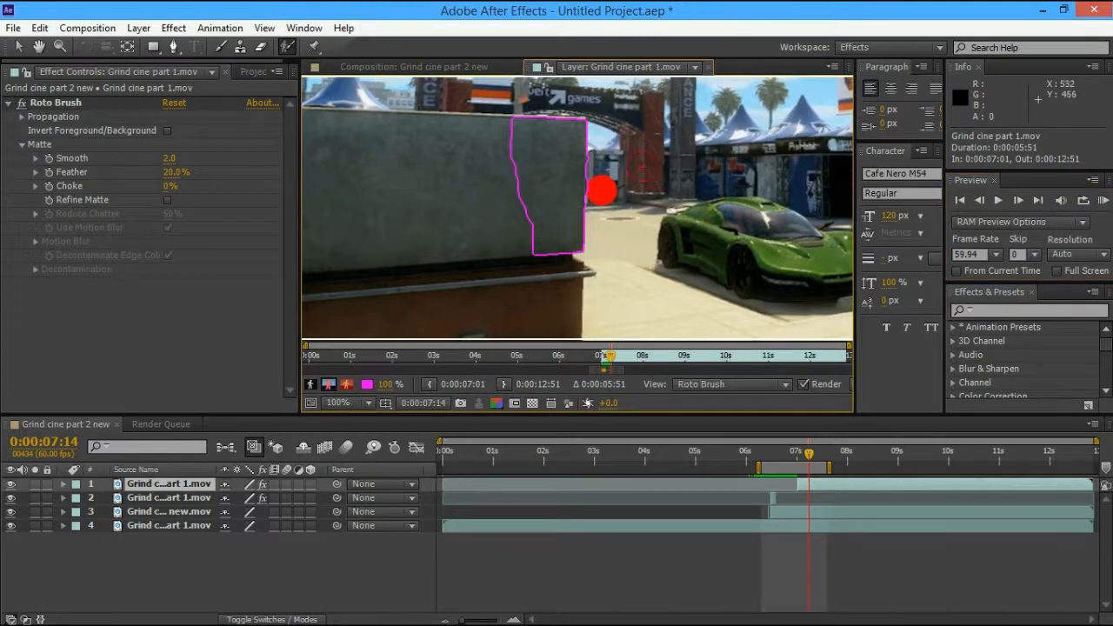
Remove the last bumps from the pillar outline through 0:00:07:15 and close the Layer view
left_click(1018, 201)
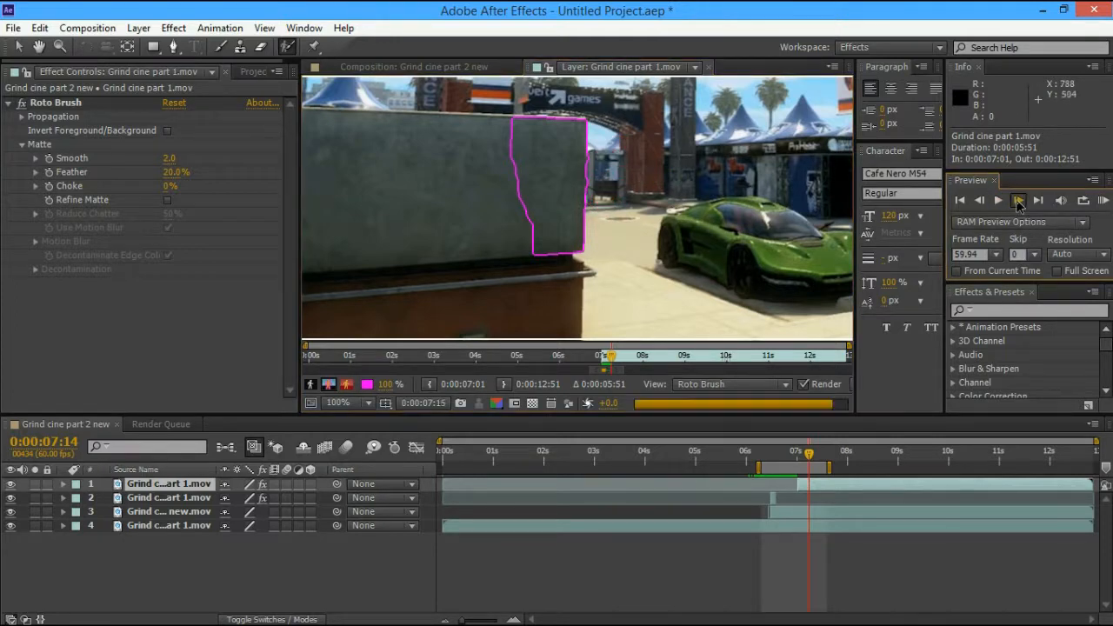
left_click(1017, 200)
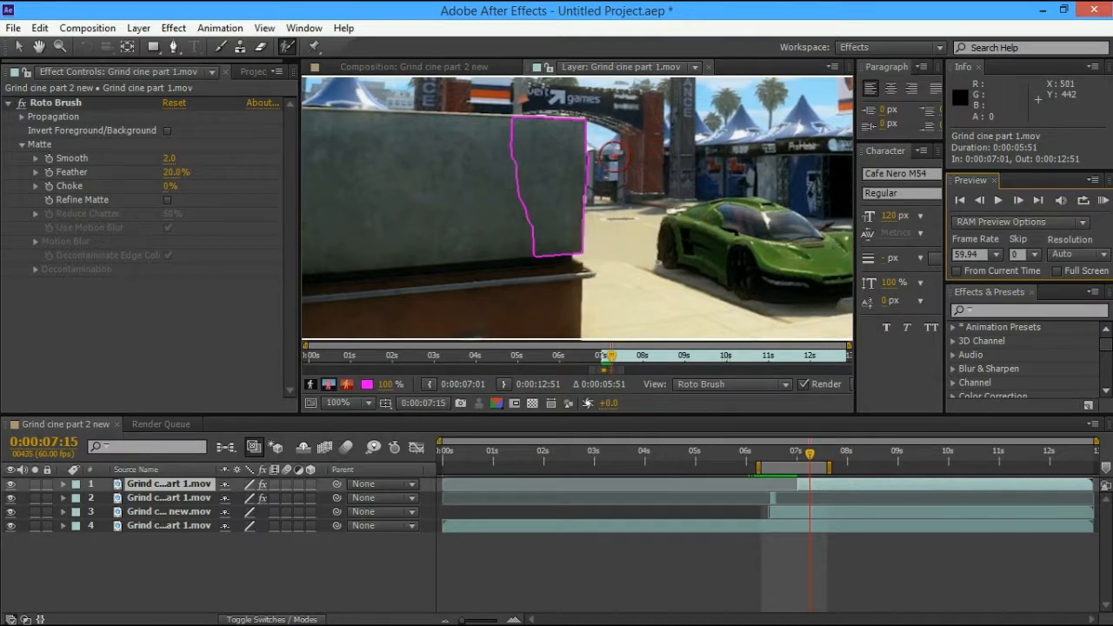
left_click(601, 158, "alt")
left_click(599, 179, "alt")
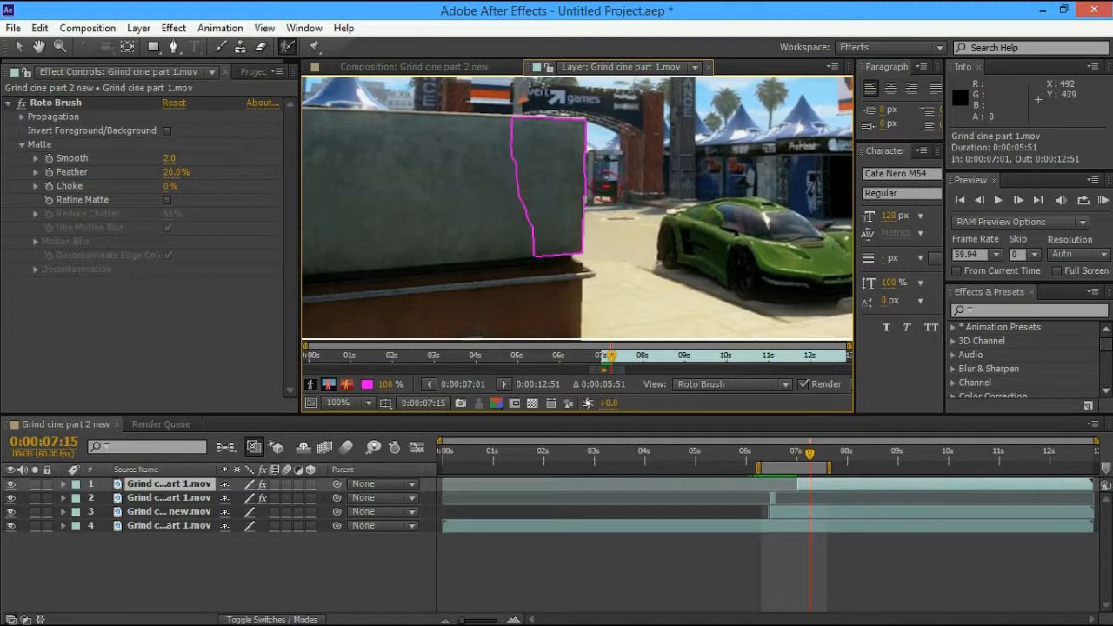
left_click(708, 68)
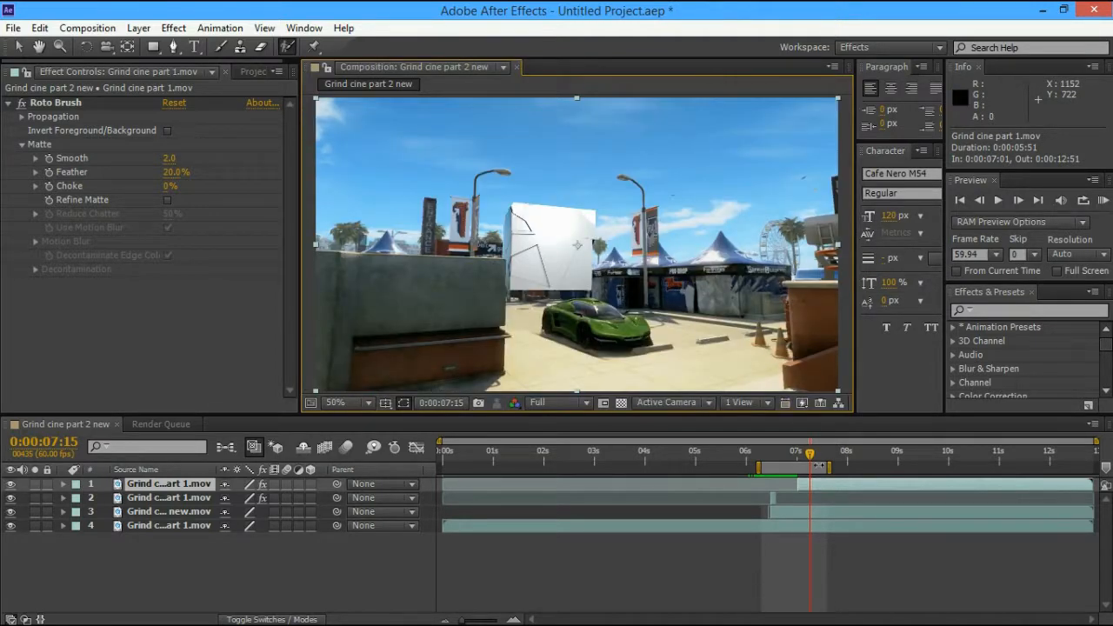
Scrub around 0:00:07:14 to 0:00:07:21, then duplicate and delete the roto-brushed layer
left_click_drag(810, 456, 795, 458)
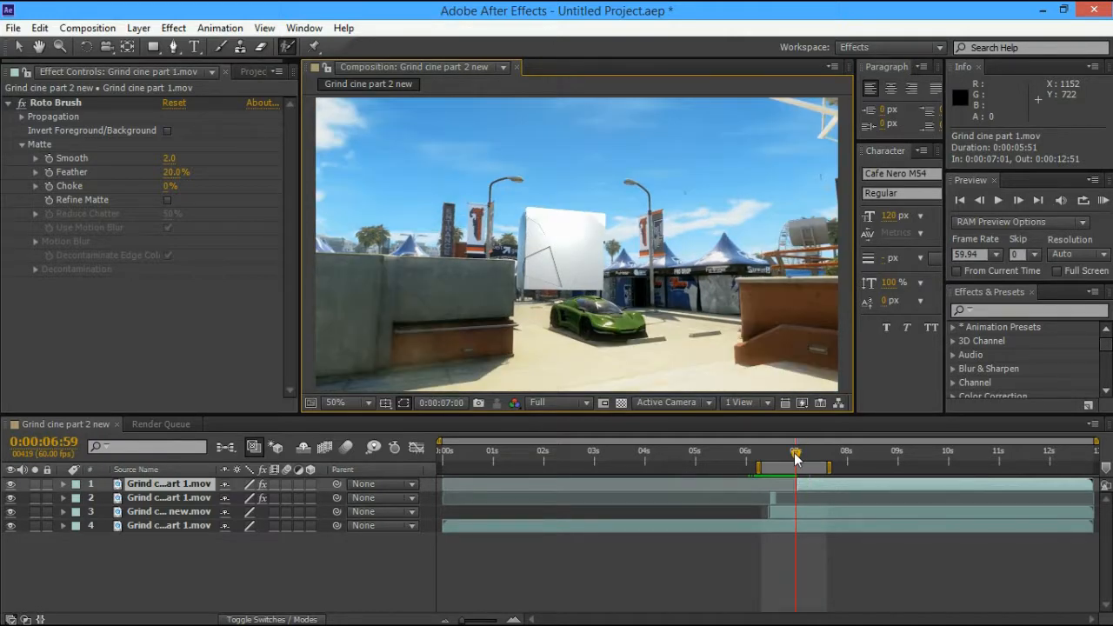
left_click_drag(795, 456, 817, 458)
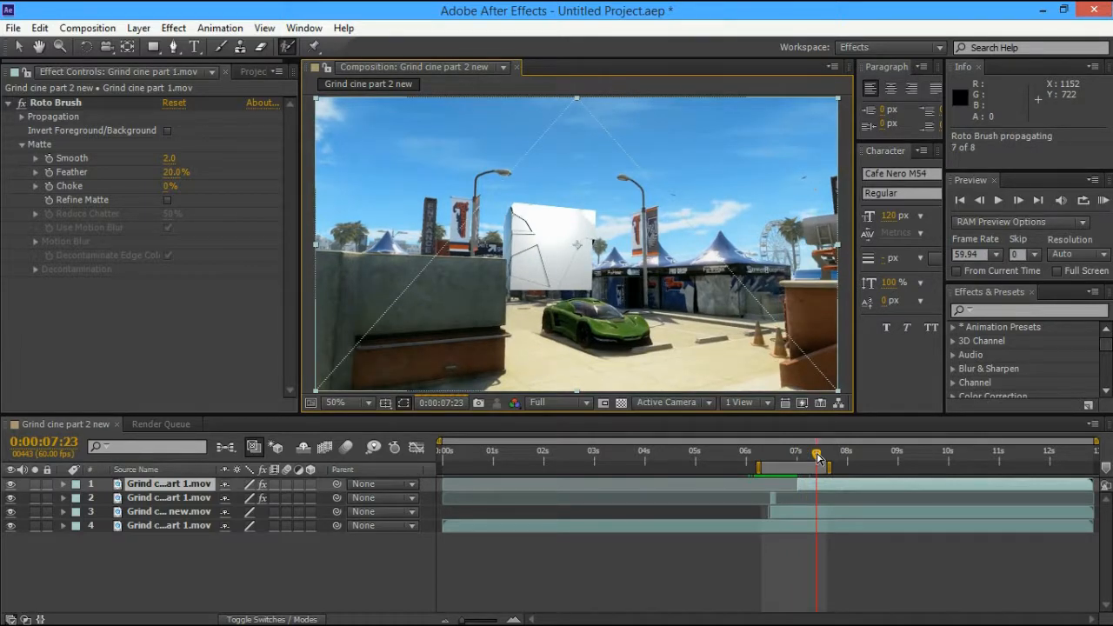
mouse_move(817, 458)
left_mouse_down()
mouse_move(801, 458)
mouse_move(824, 458)
left_mouse_up()
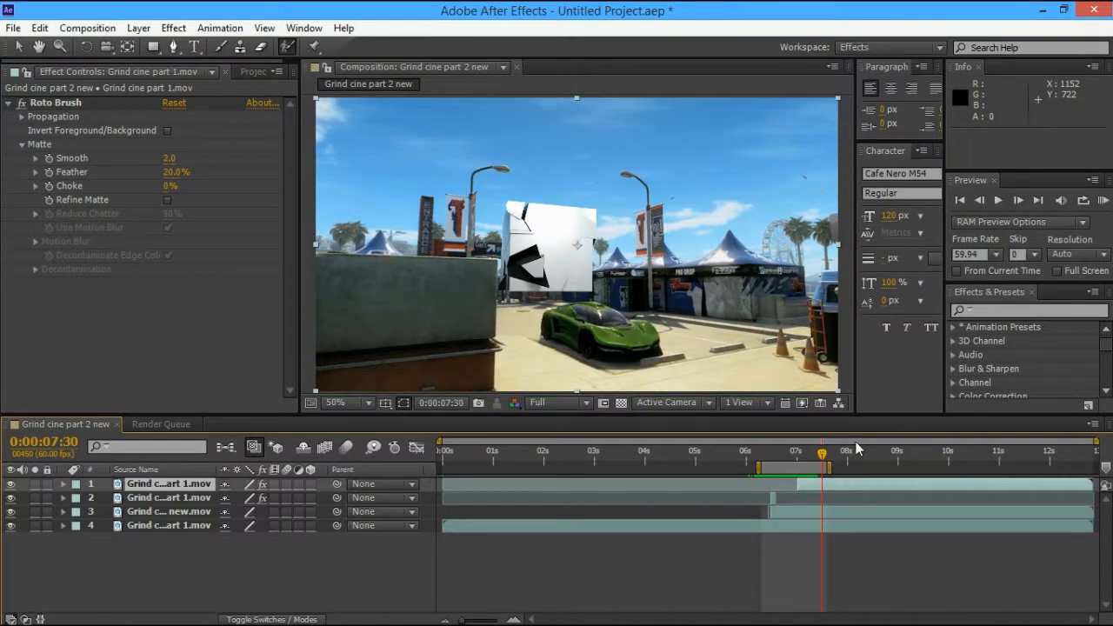
key("ctrl+d")
key("Delete")
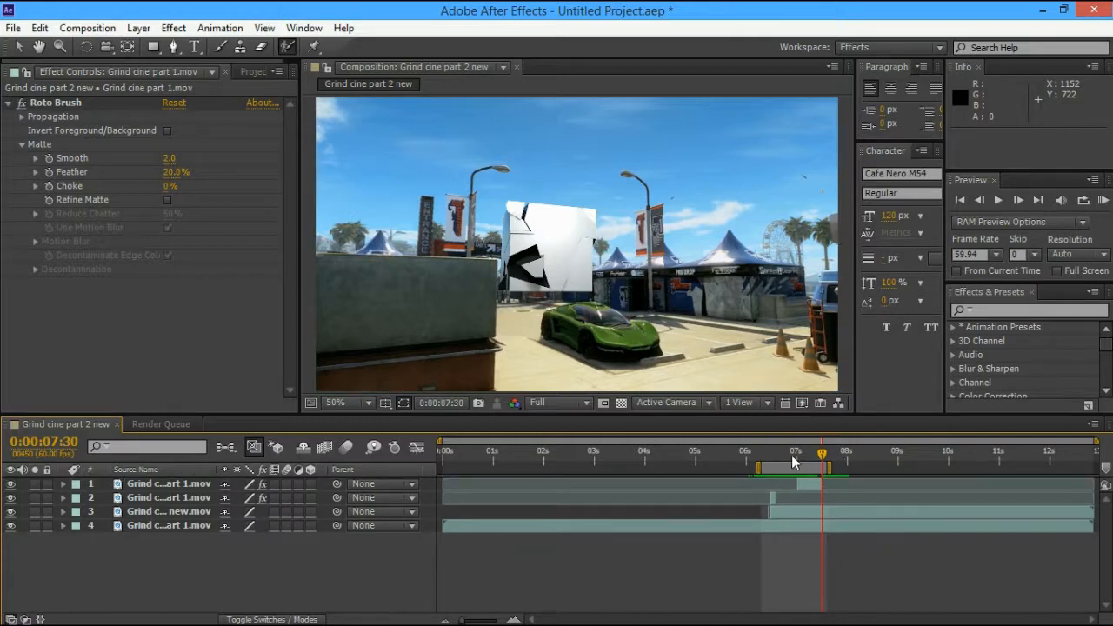
Extend the work area end to 0:00:08:08 and RAM-preview the composite
left_click_drag(821, 458, 819, 458)
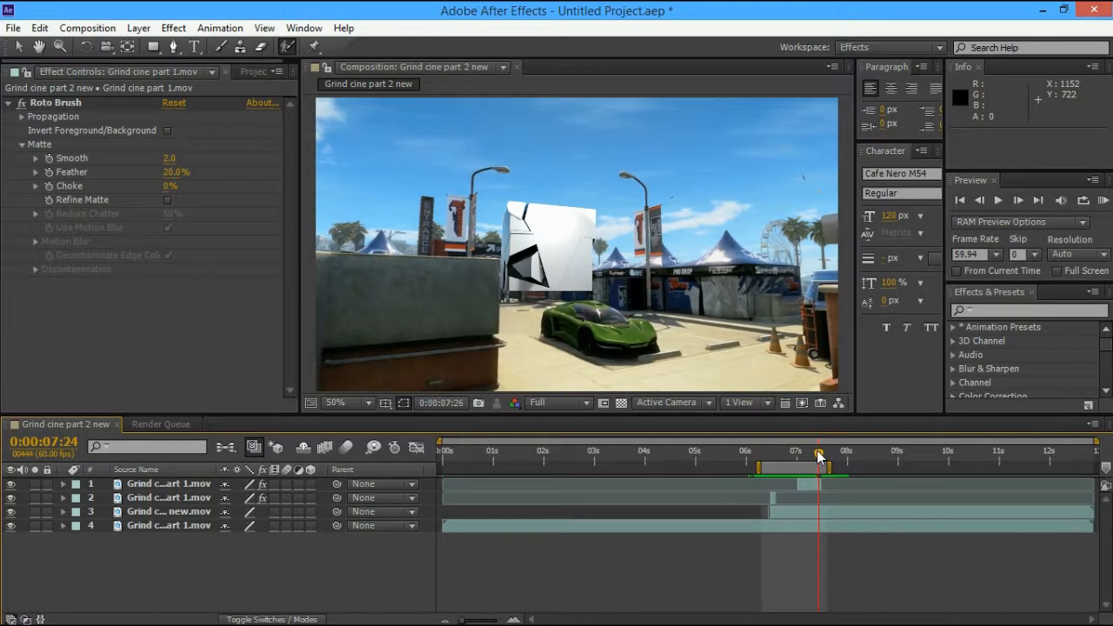
left_click_drag(819, 458, 857, 468)
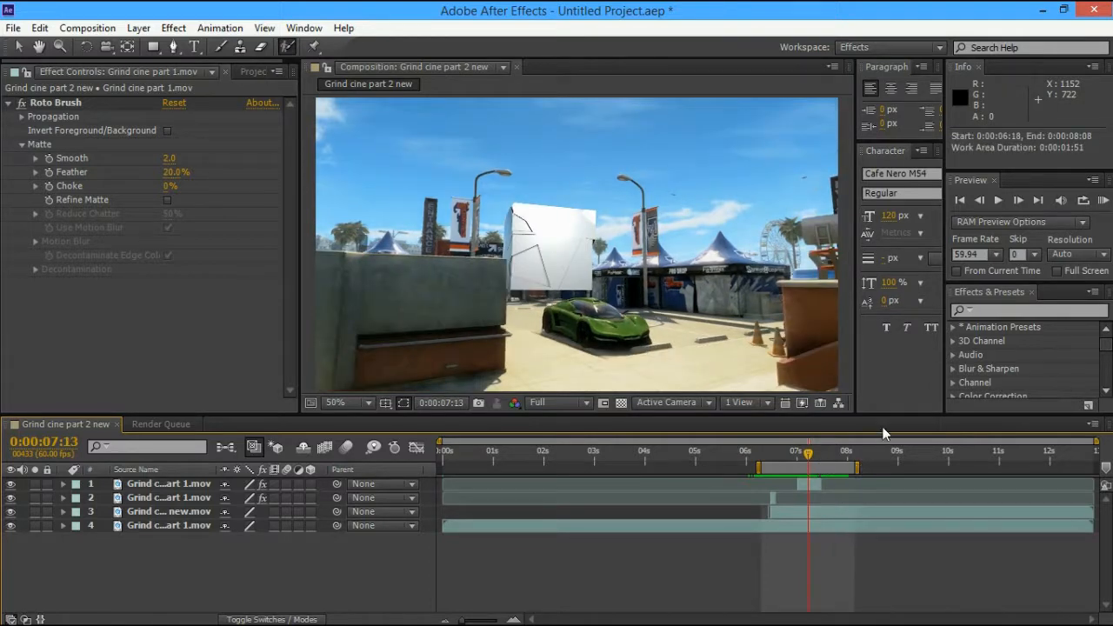
left_click(1102, 201)
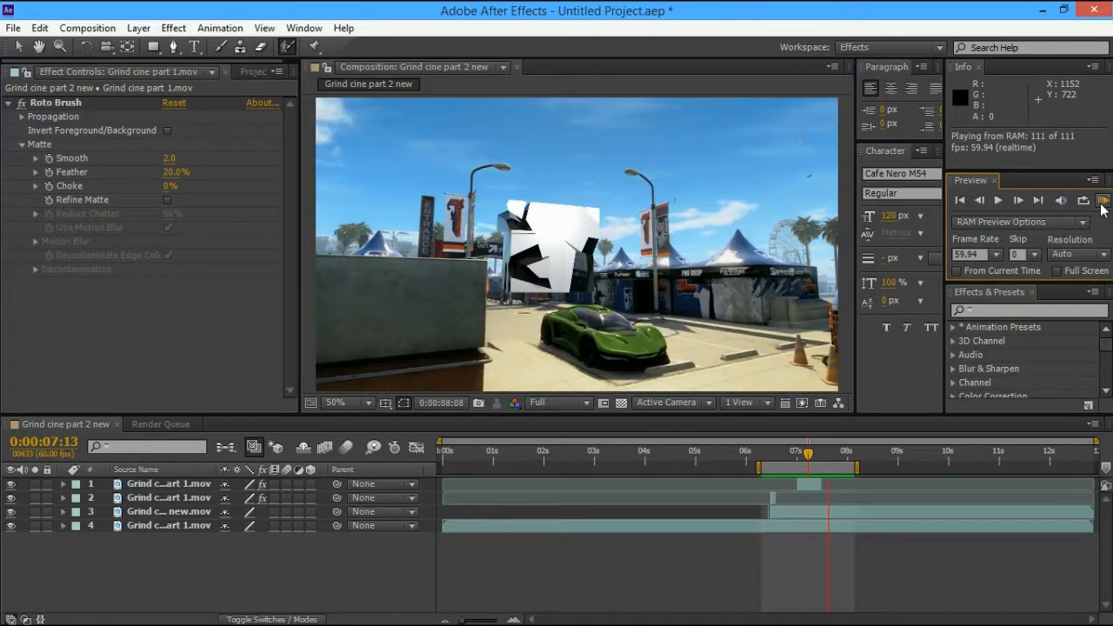
key("space")
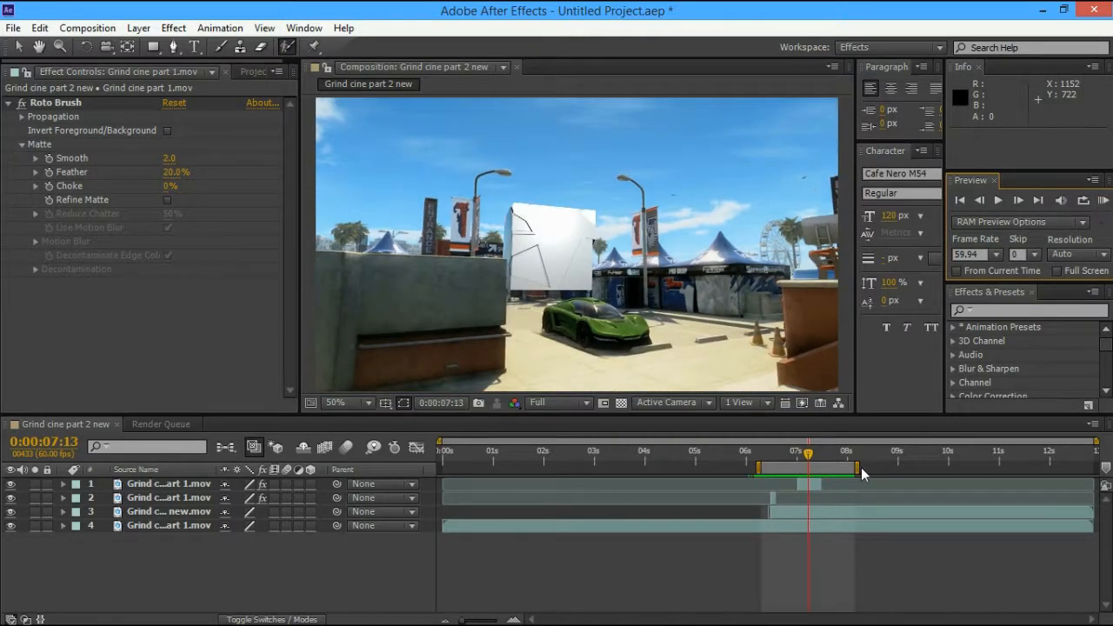
Extend the work area to 0:00:11:30, RAM-preview that range, then show the hidden tray icons
left_click_drag(863, 474, 1032, 474)
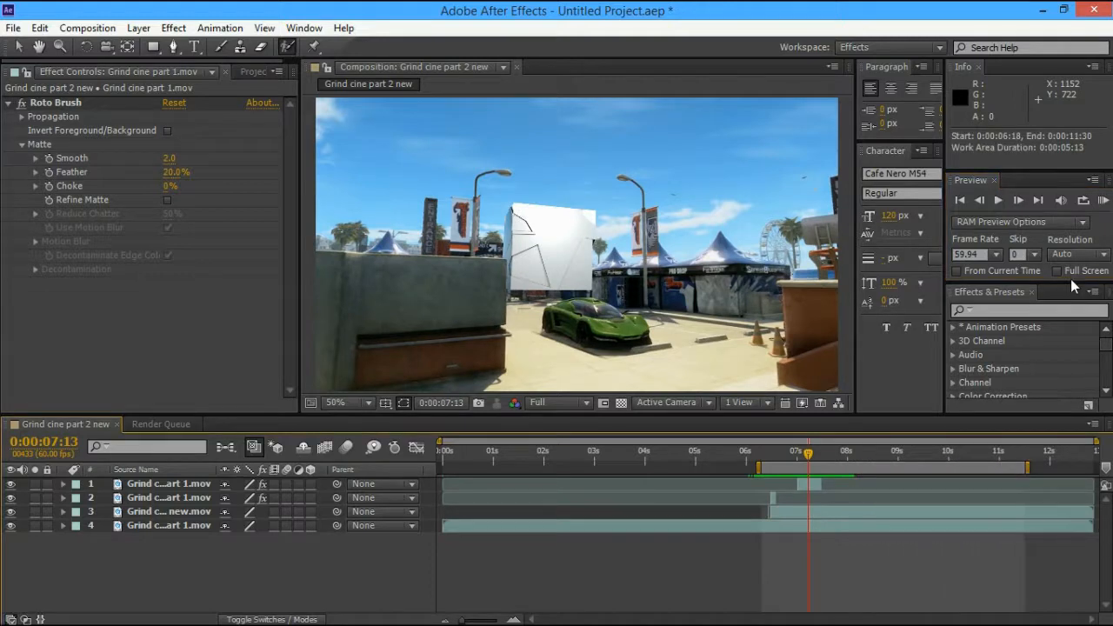
left_click(1102, 200)
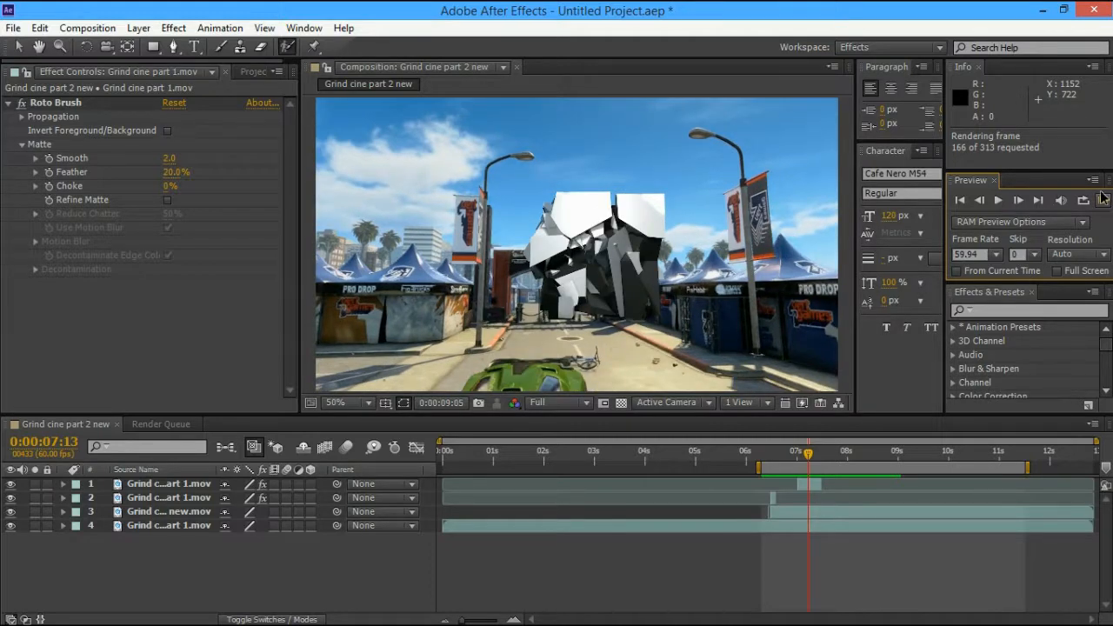
left_click(1102, 200)
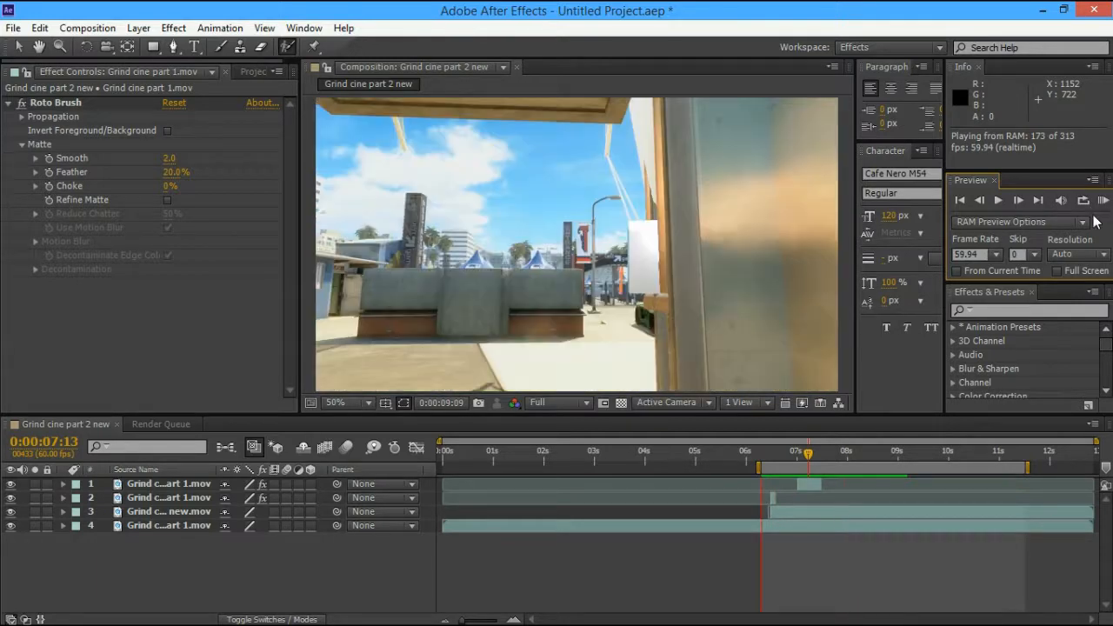
key("space")
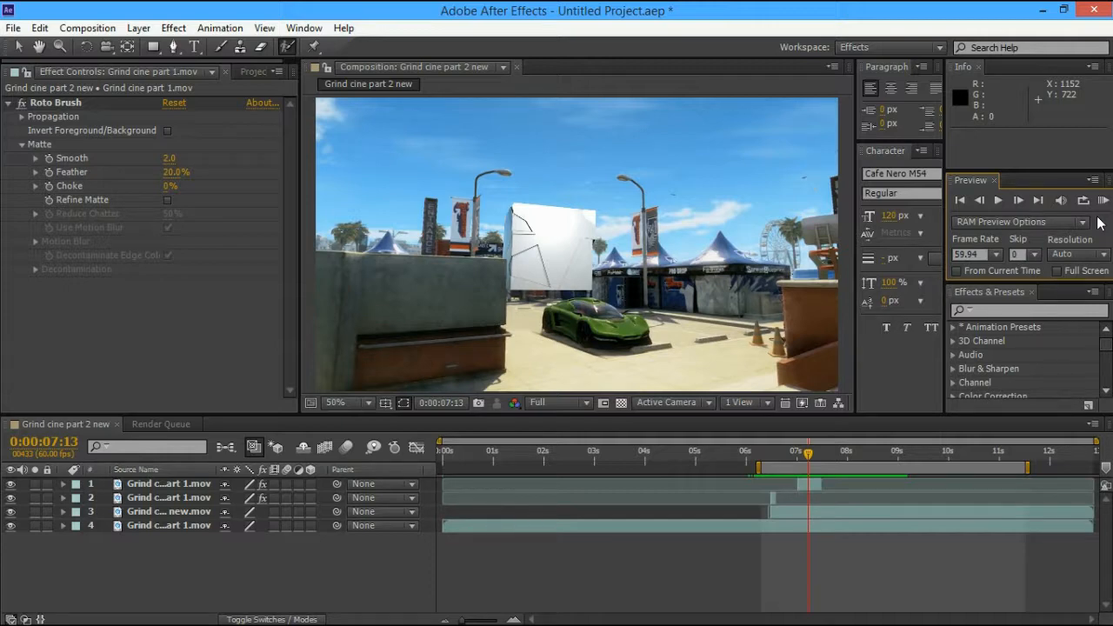
mouse_move(878, 621)
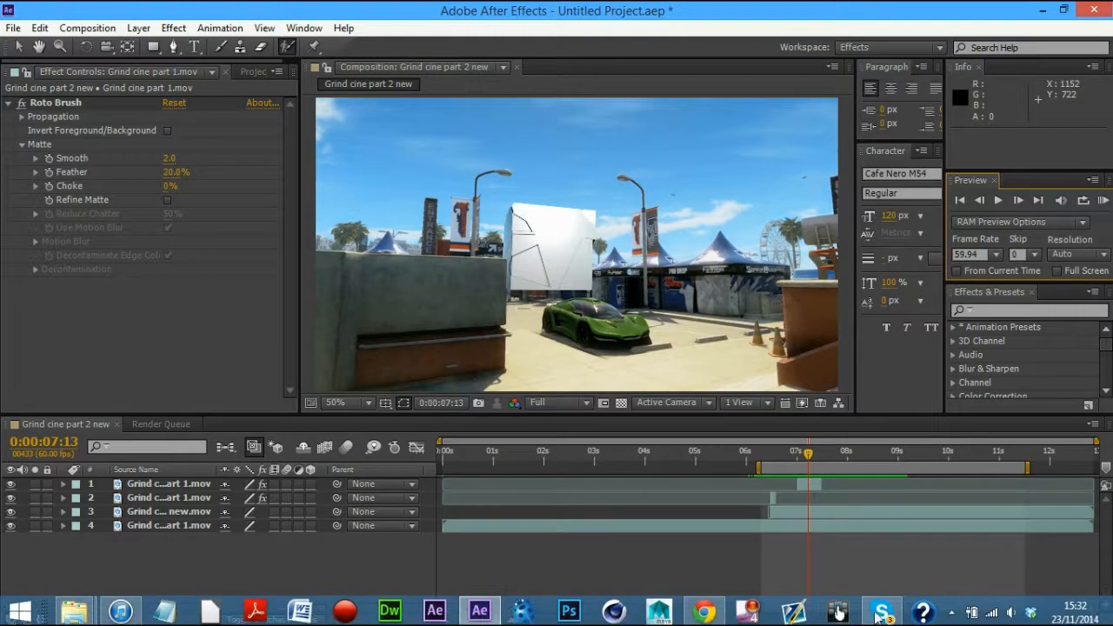
left_click(950, 613)
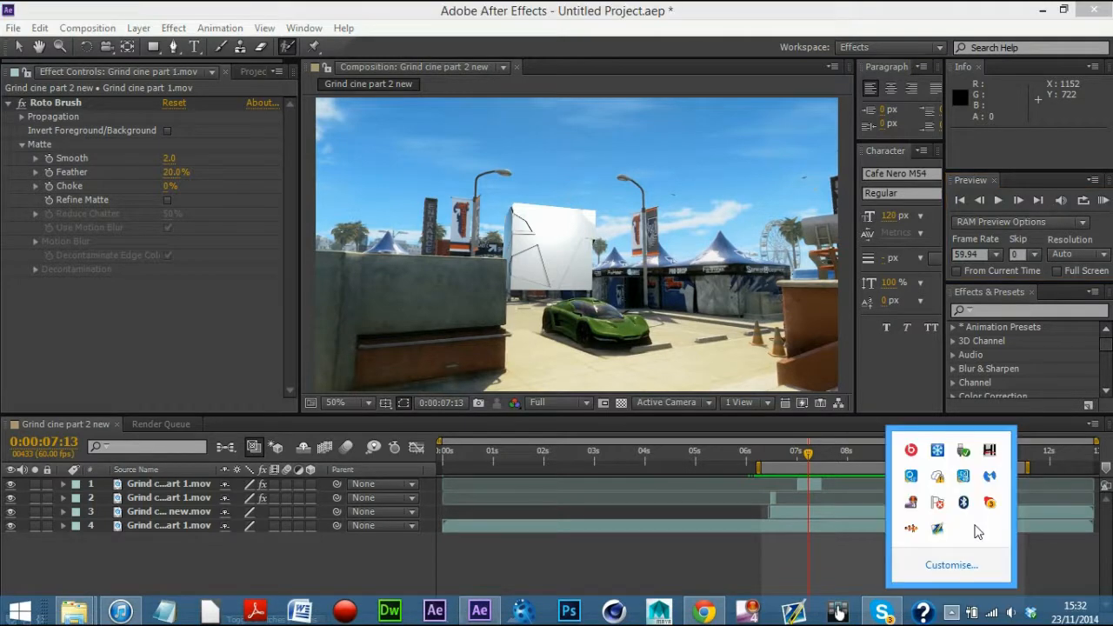